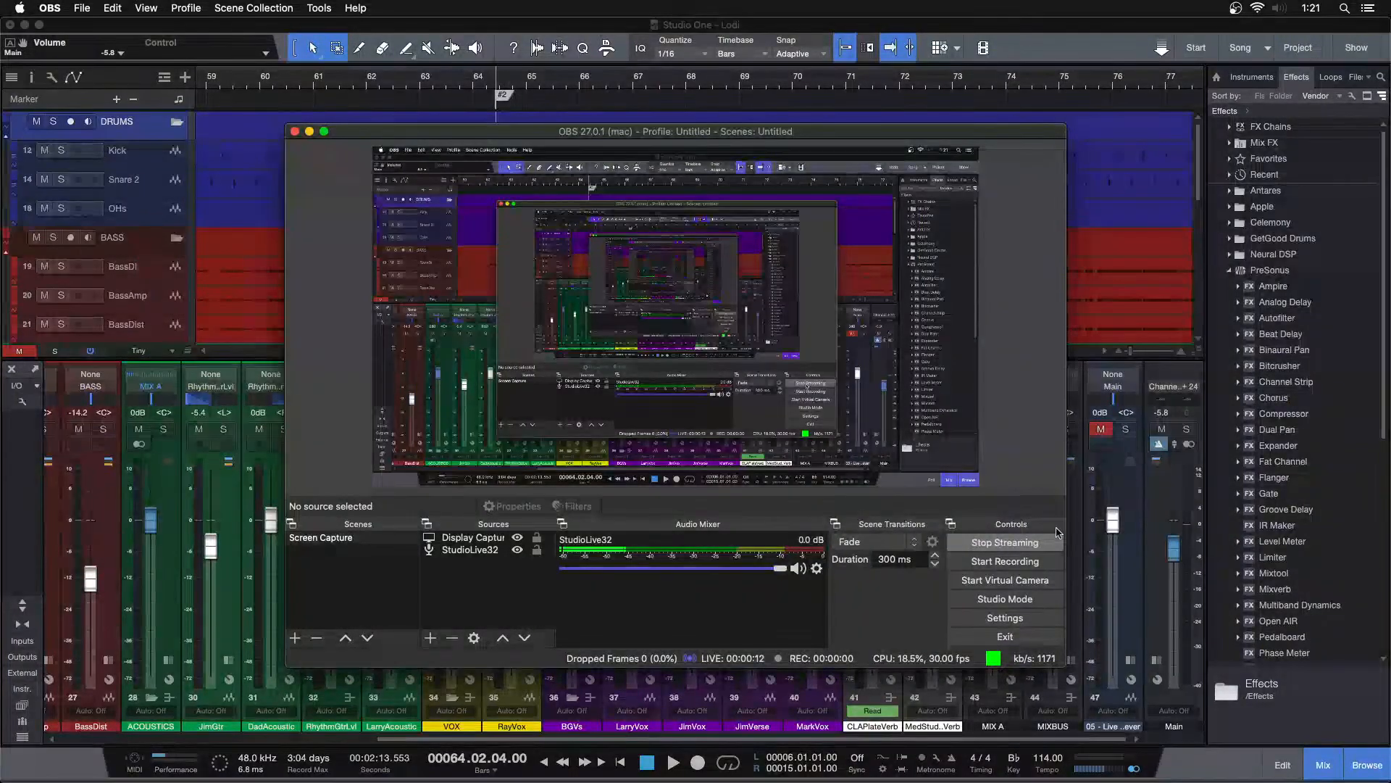
Step: Switch to Studio One and audition the mix from marker #2
left_click(505, 679)
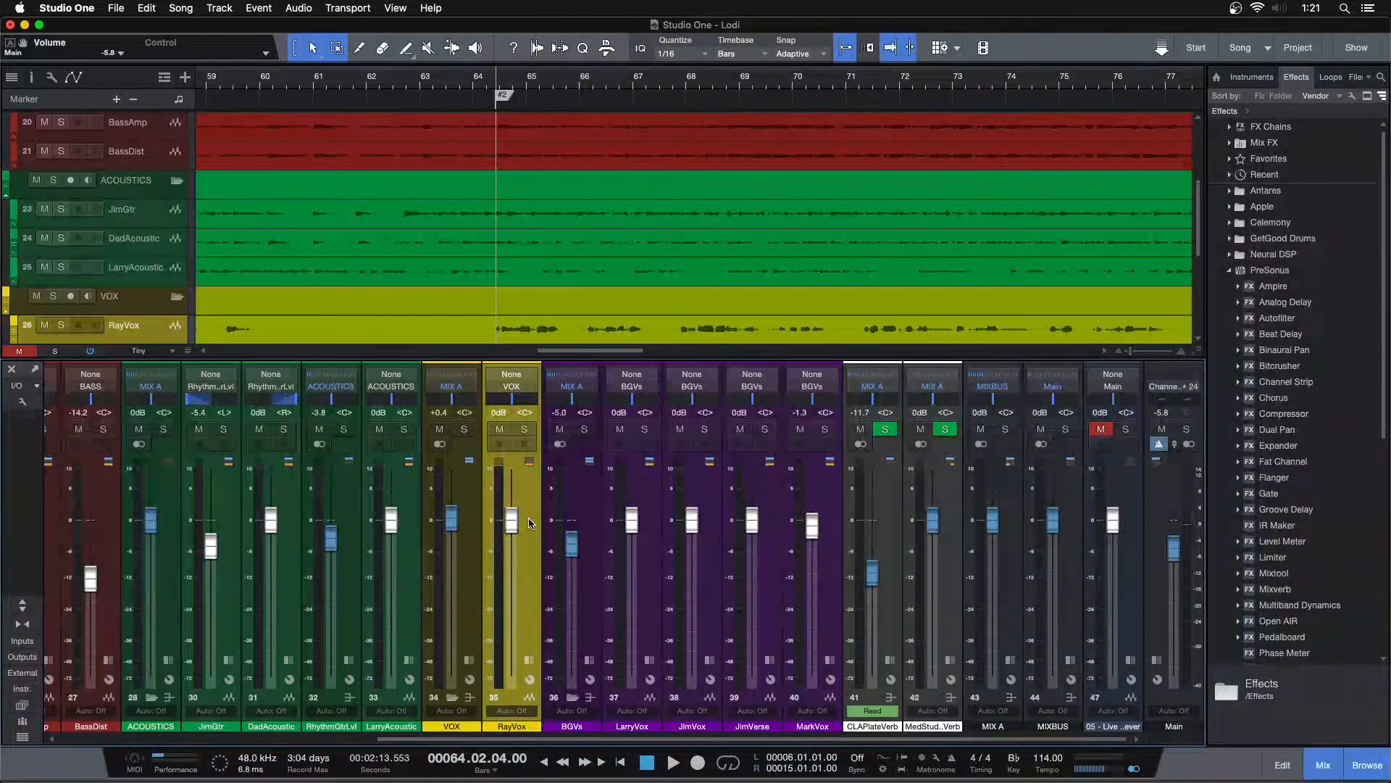
key("space")
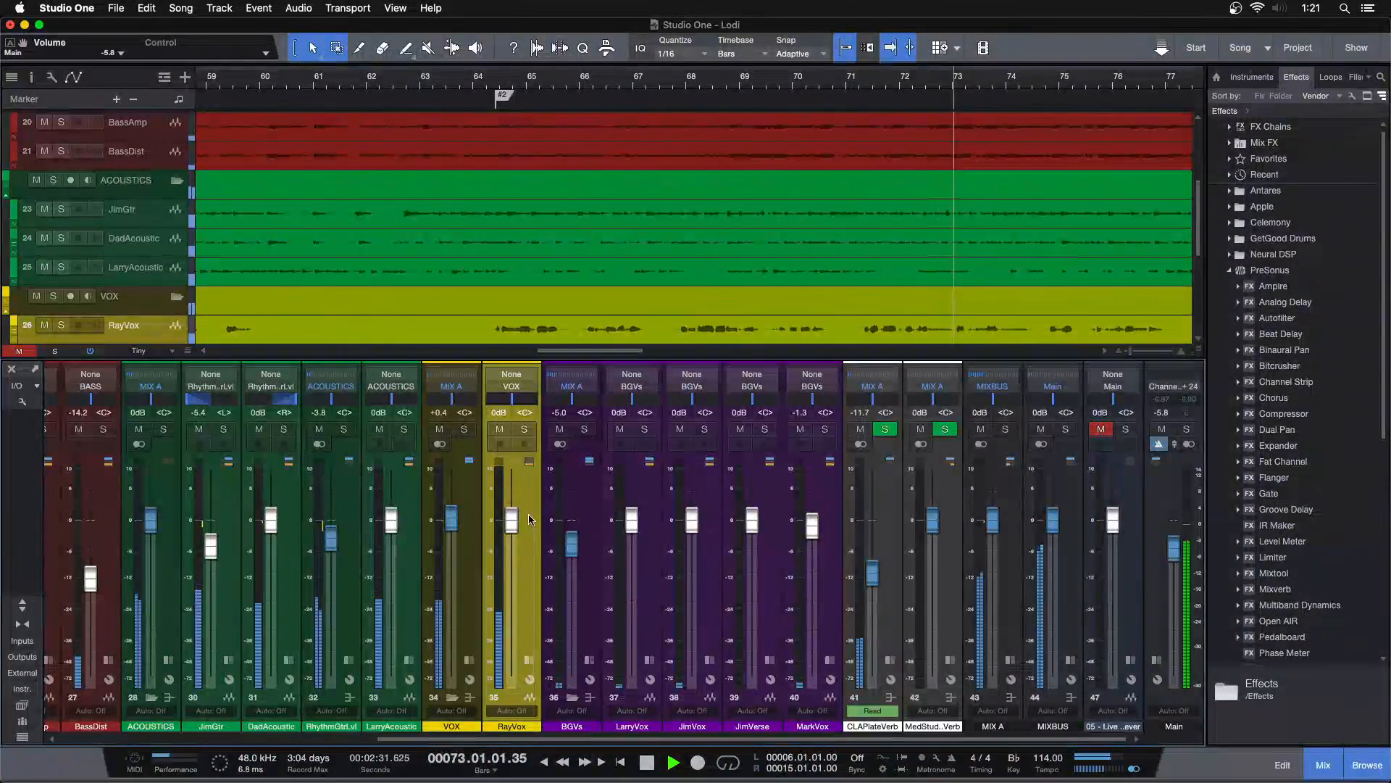
key("space")
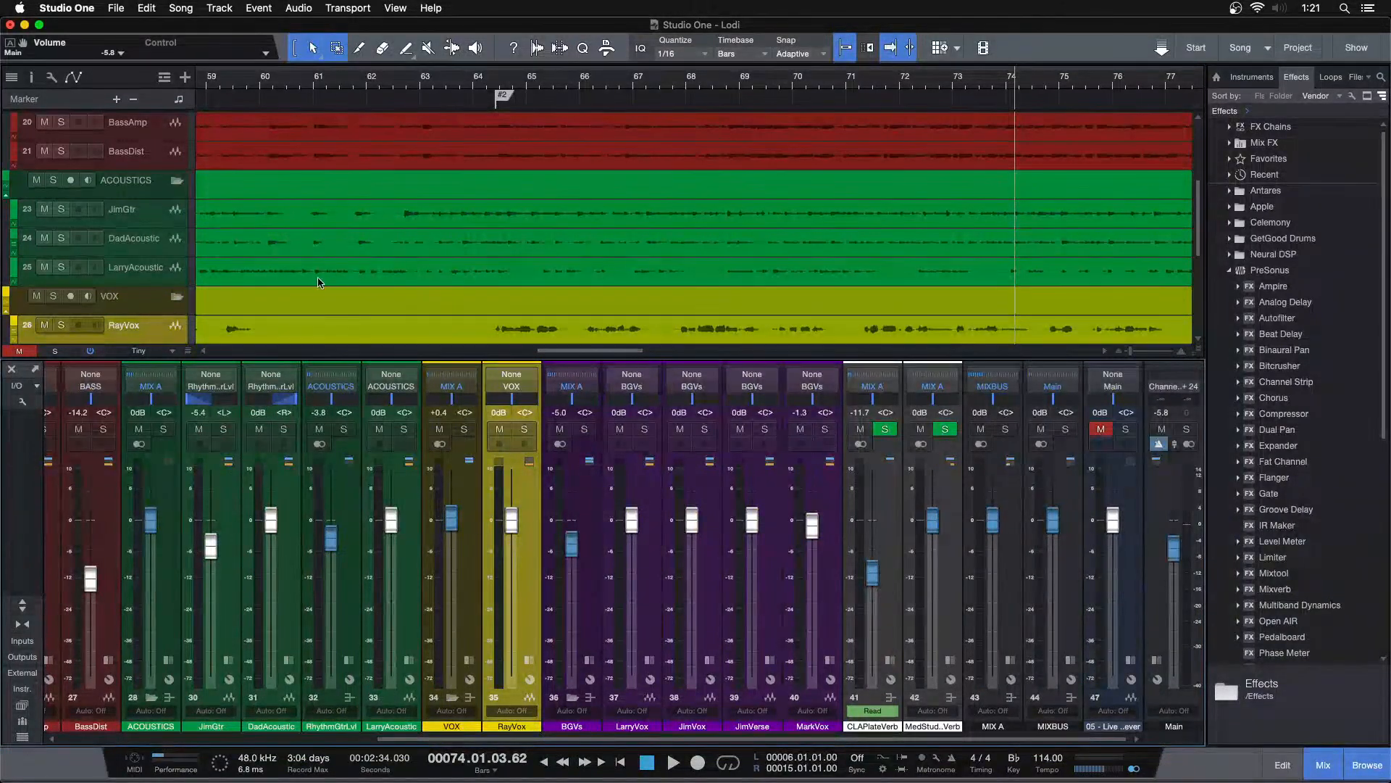
Step: Hide the mixer console and place the playhead at 64.02.04, at marker #2
scroll(484, 283, "down", 8)
scroll(701, 167, "up", 1)
scroll(702, 168, "up", 5)
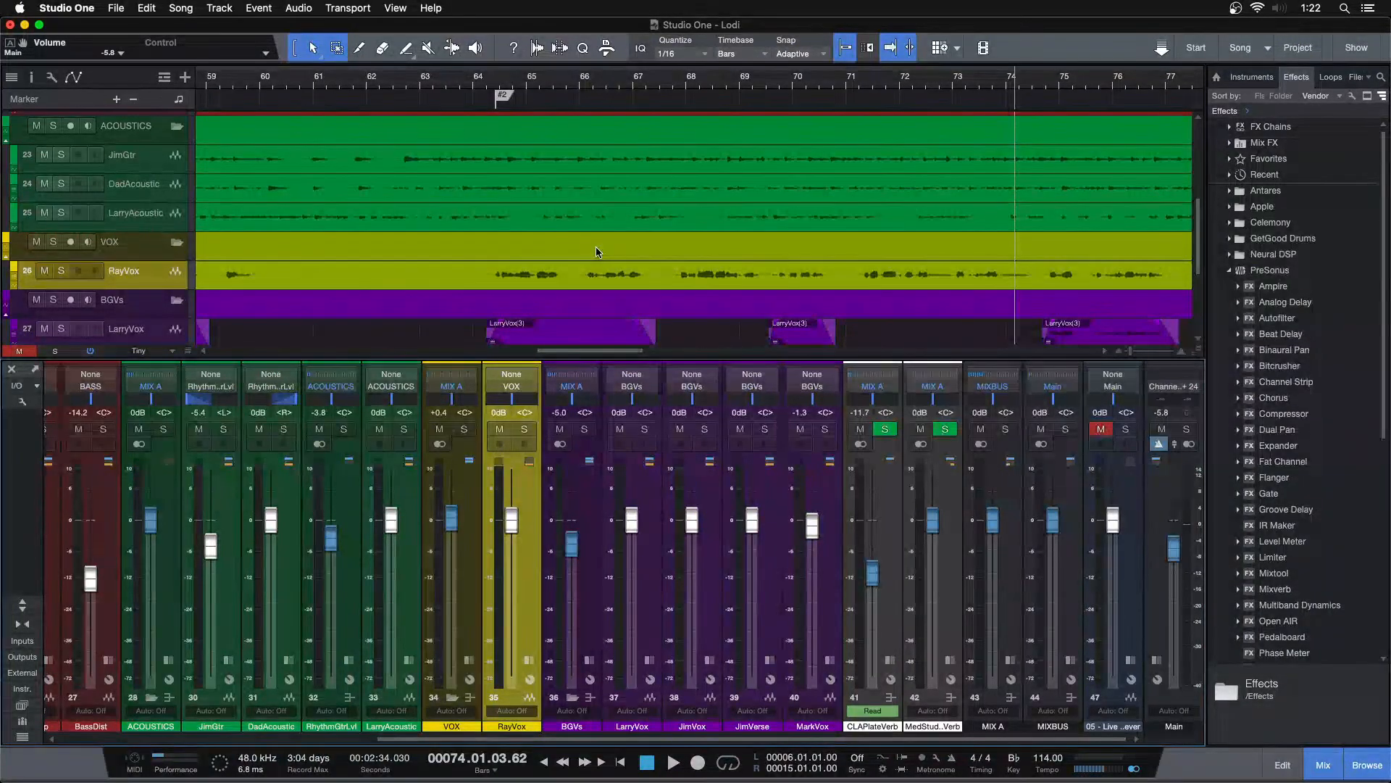
key("F3")
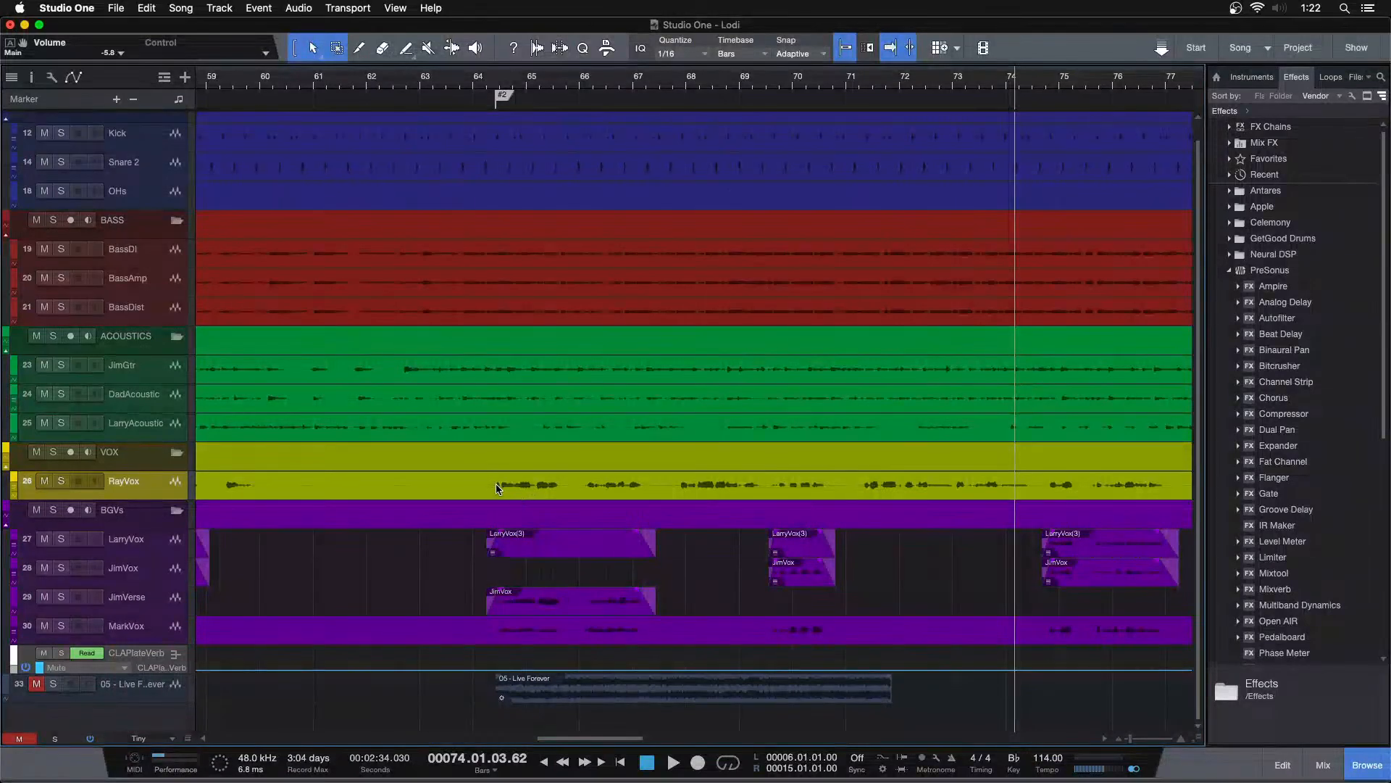
left_click(497, 80)
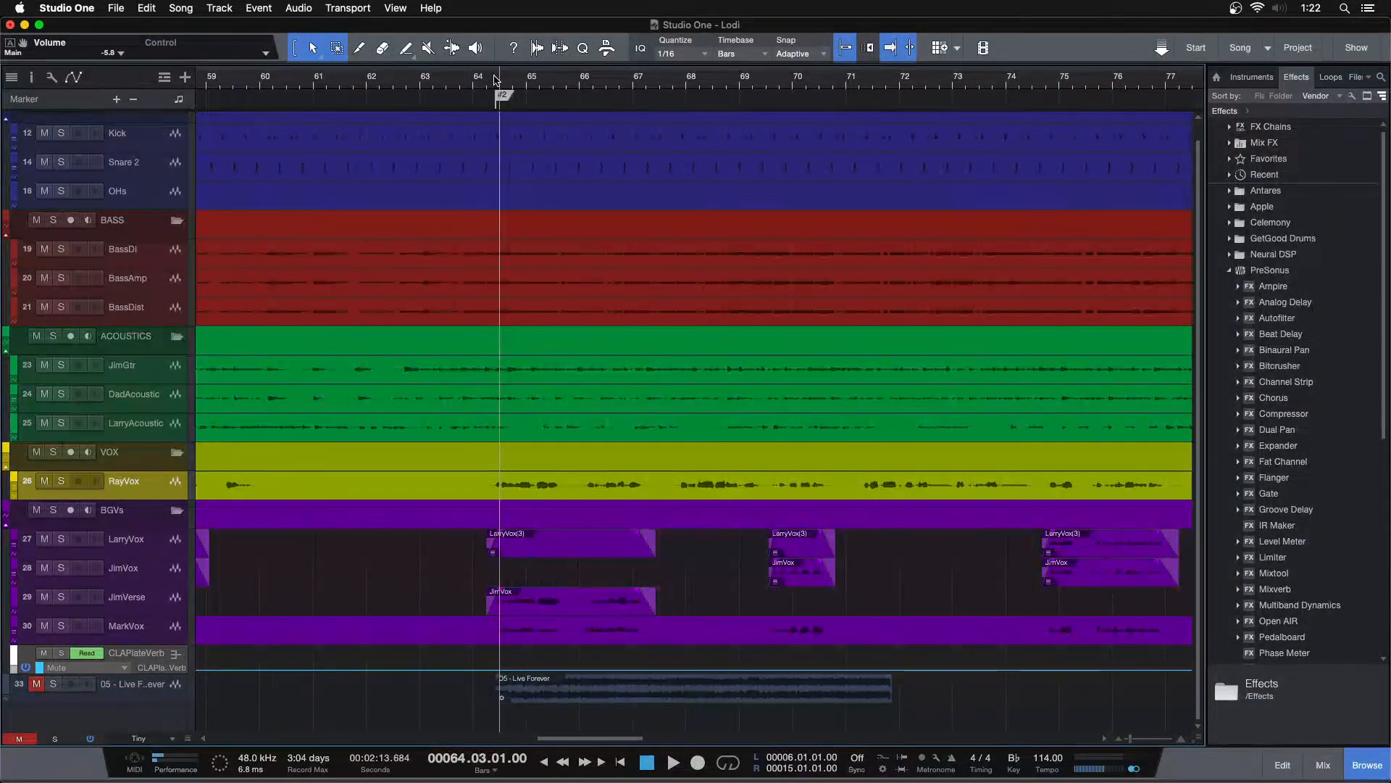
left_click_drag(494, 77, 313, 109)
left_click(326, 82)
Step: Set the loop range from 64.02.04 to 74.02.01 on the timeline
left_click_drag(865, 78, 538, 52)
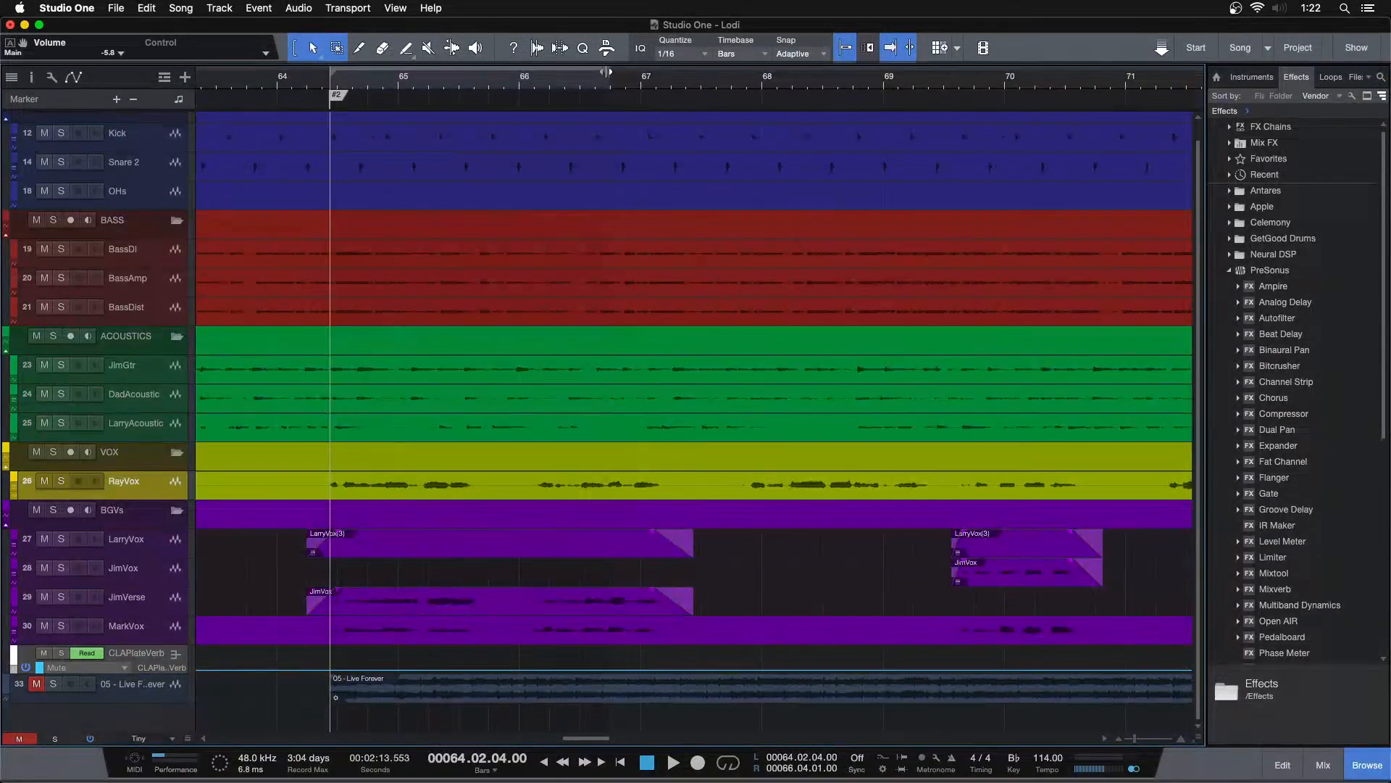
left_click_drag(768, 81, 656, 68)
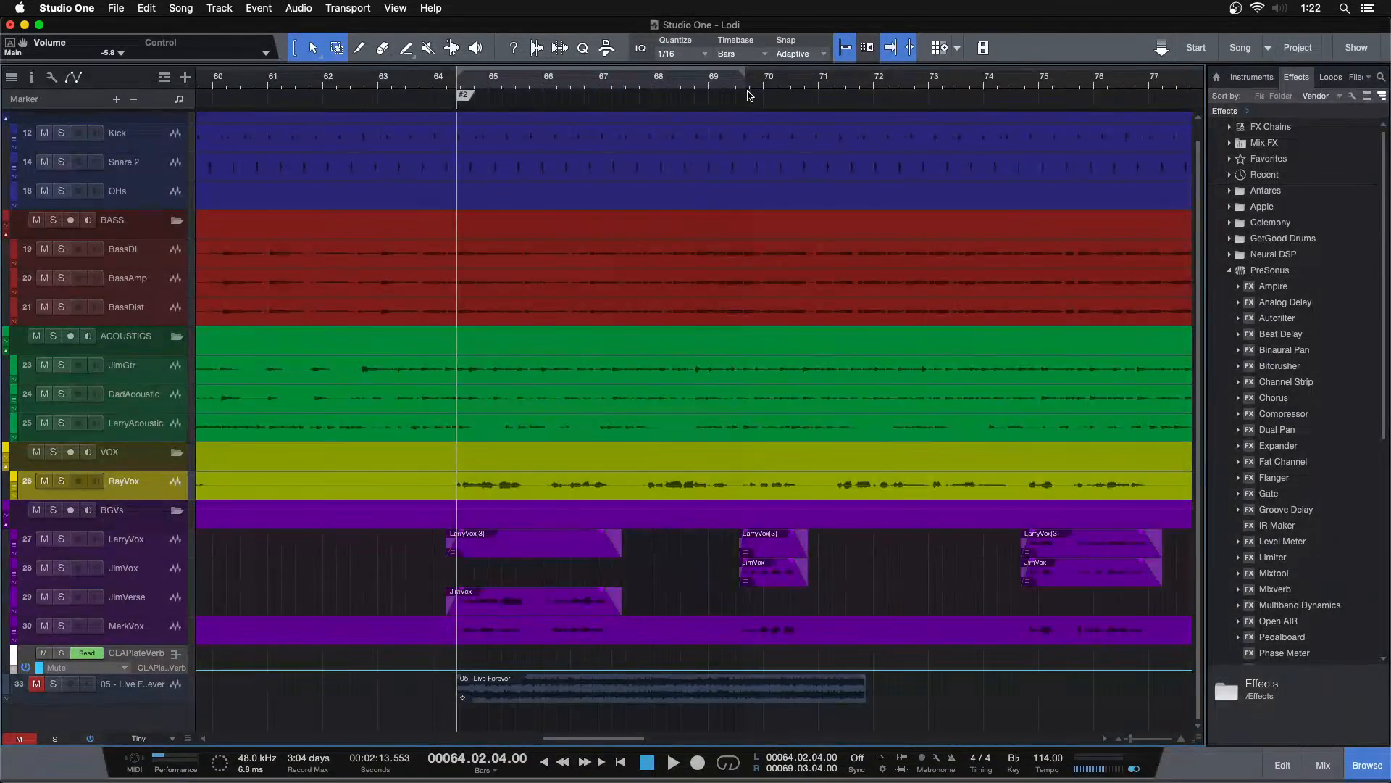
left_click_drag(744, 71, 999, 72)
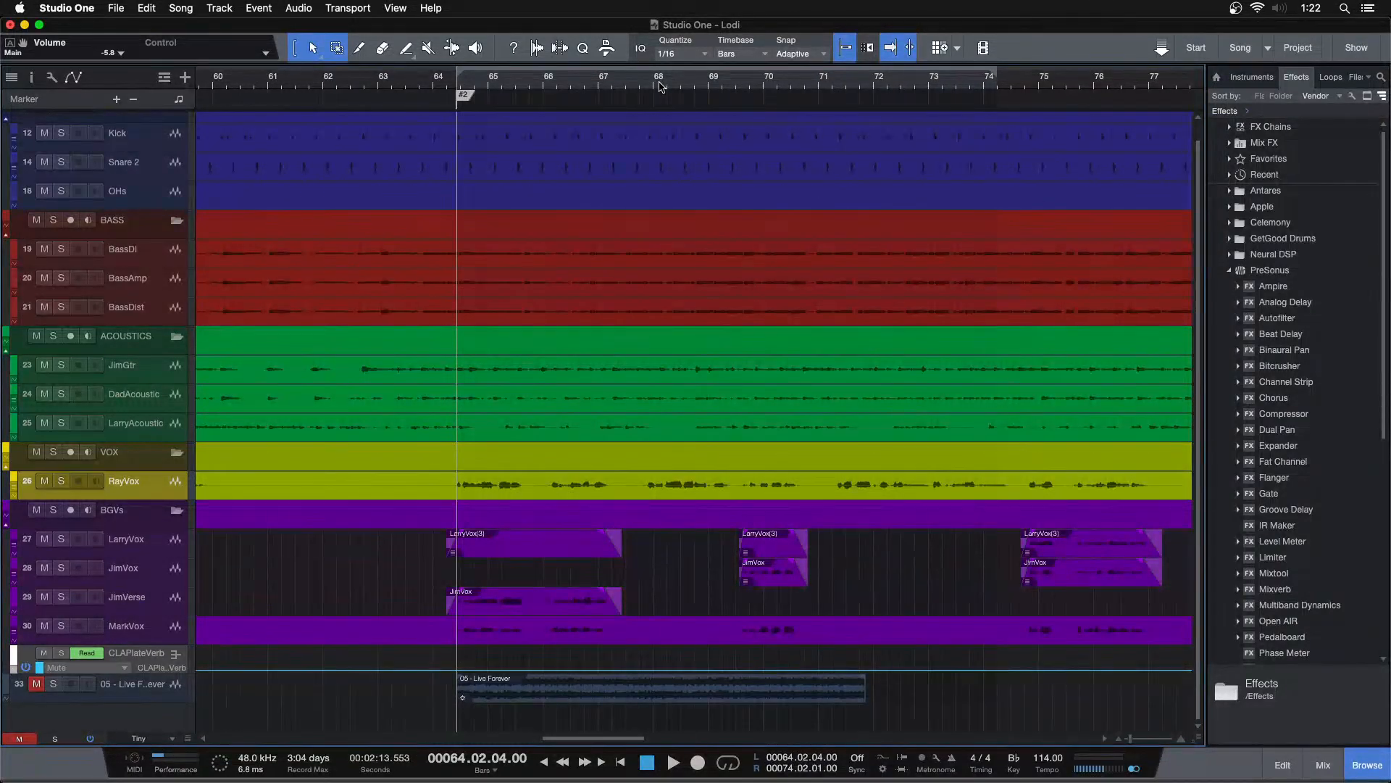
Step: Play the passage from marker #2 to find where the loop section should end
scroll(638, 397, "up", 1)
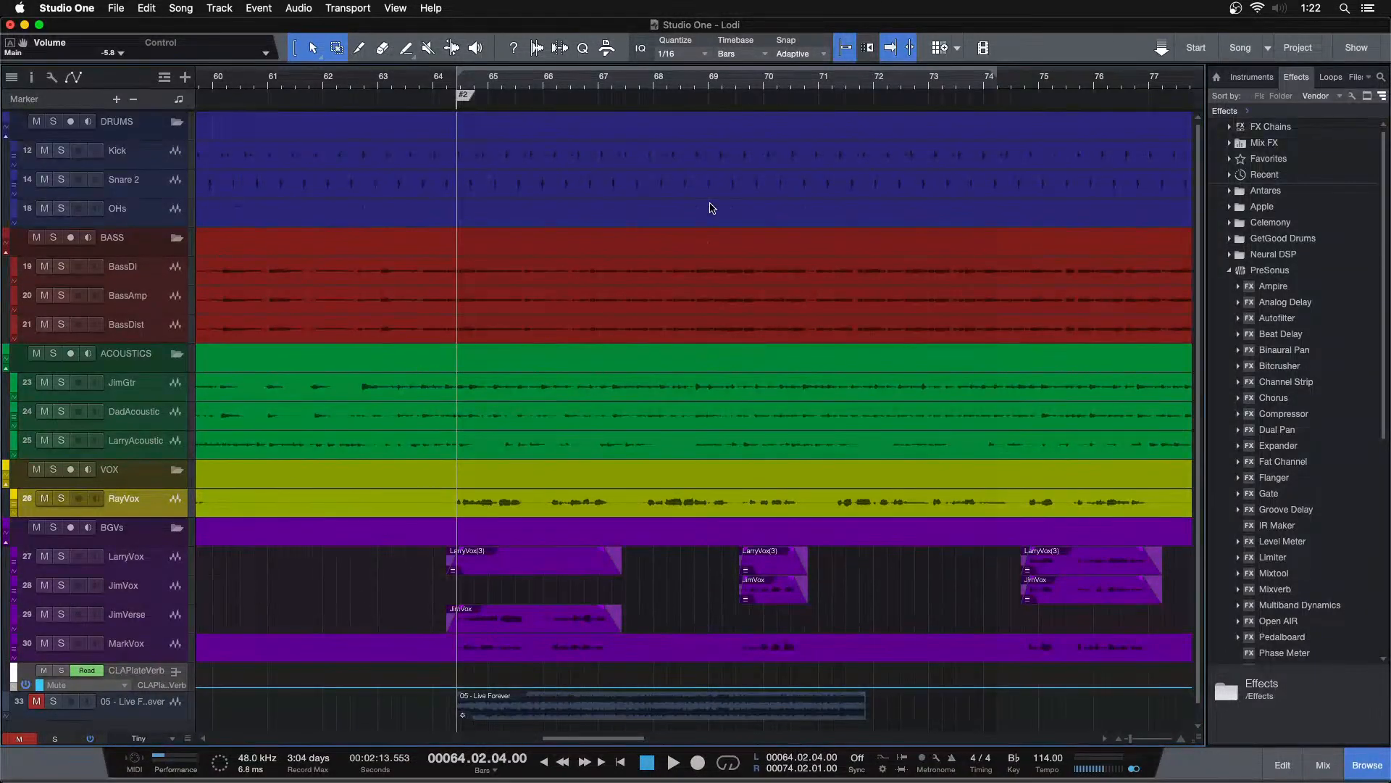
left_click_drag(607, 84, 562, 93)
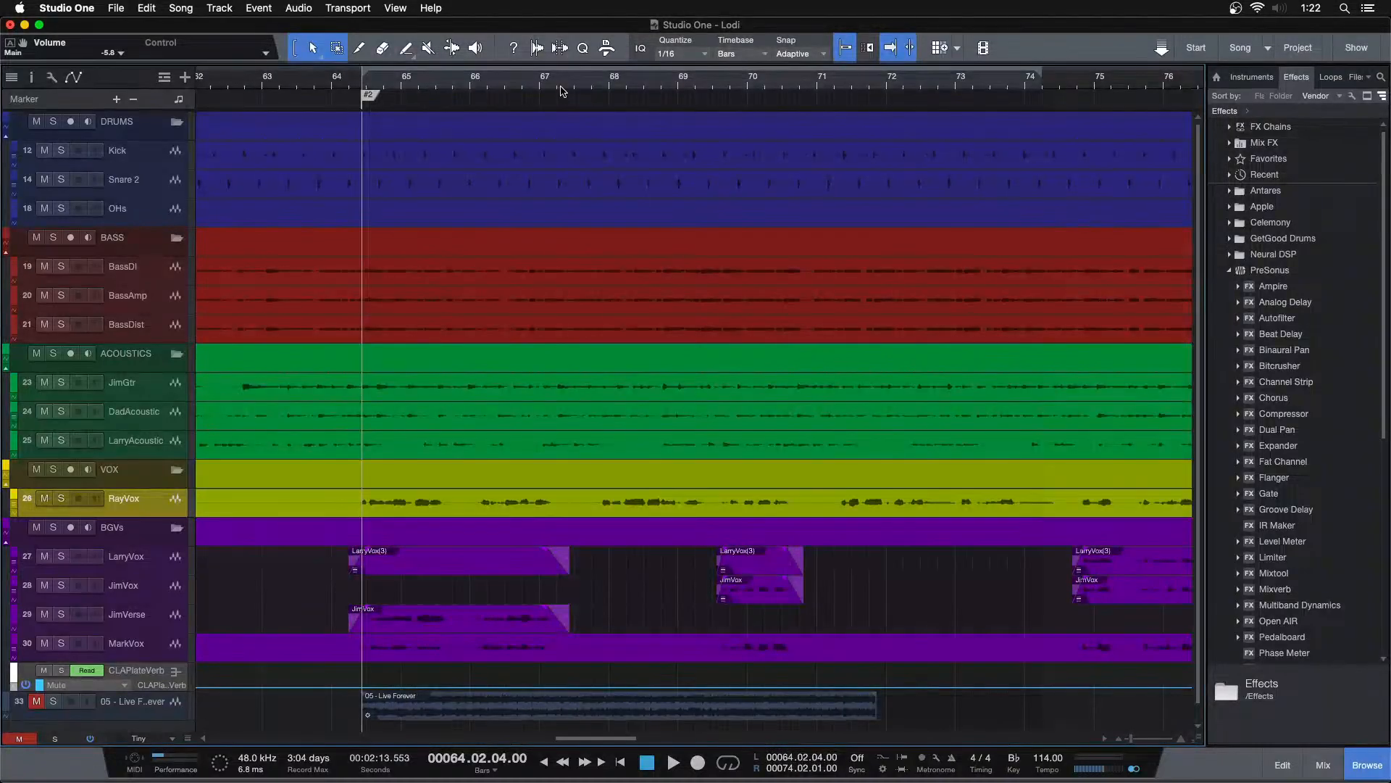
key("space")
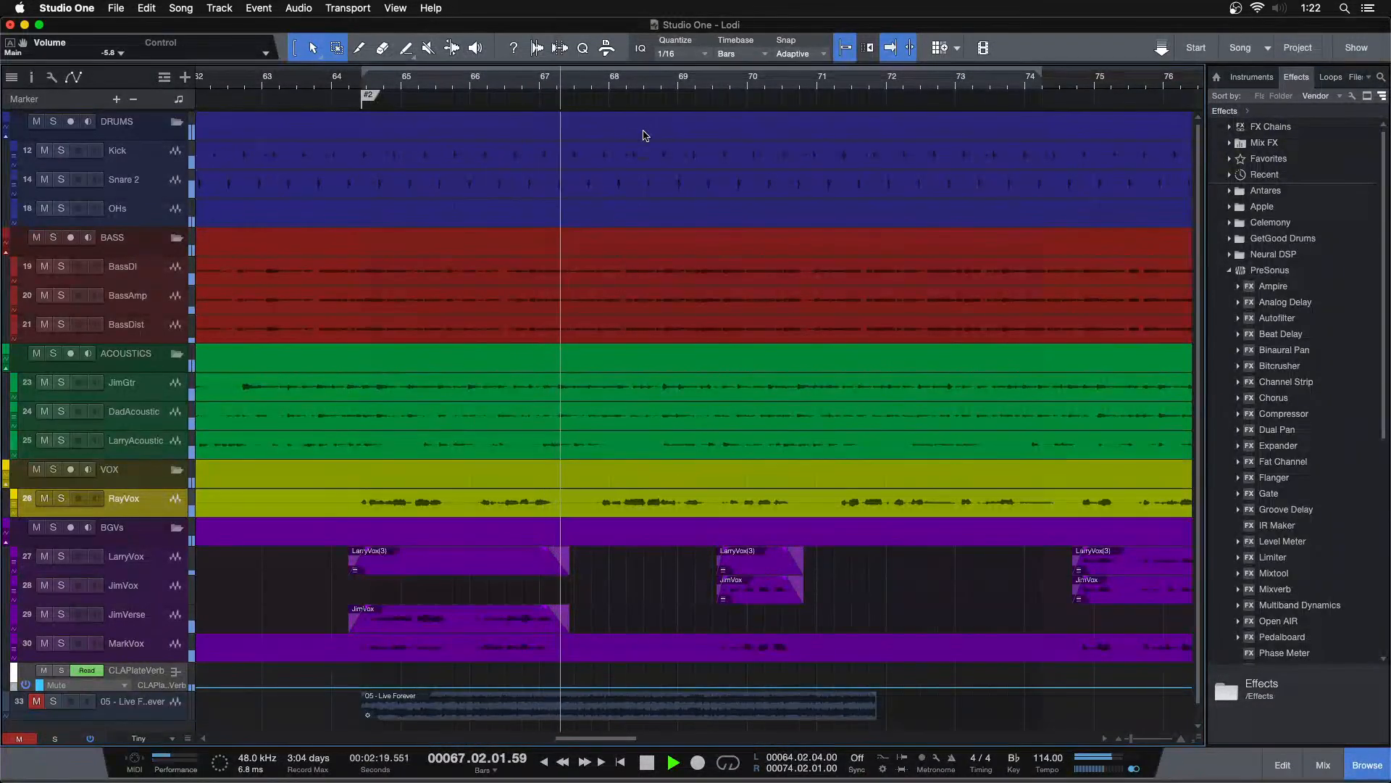
mouse_move(629, 79)
left_mouse_down()
mouse_move(527, 67)
mouse_move(627, 122)
mouse_move(631, 108)
left_mouse_up()
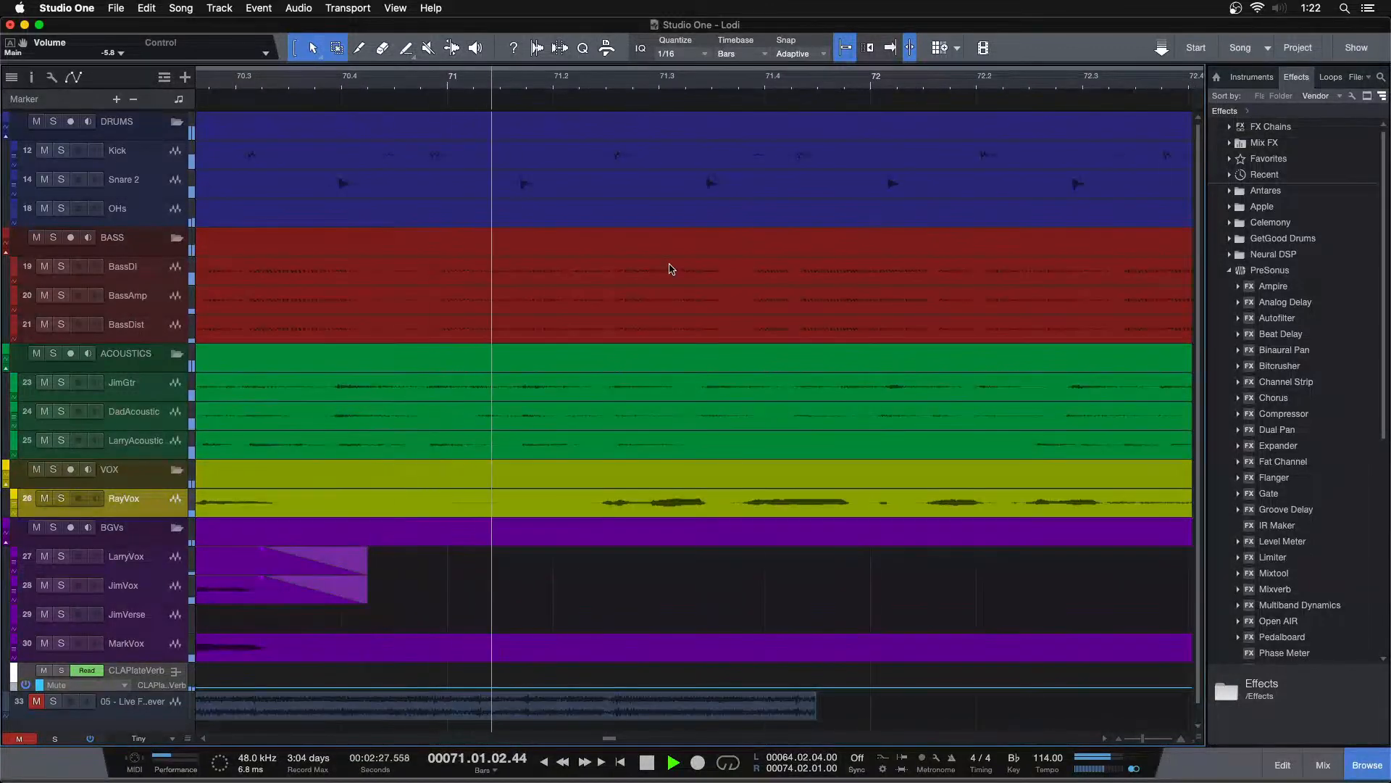
key("space")
Step: Add a marker at 71.02.03 and turn on looping for the range between markers #2 and #3
left_click(577, 79)
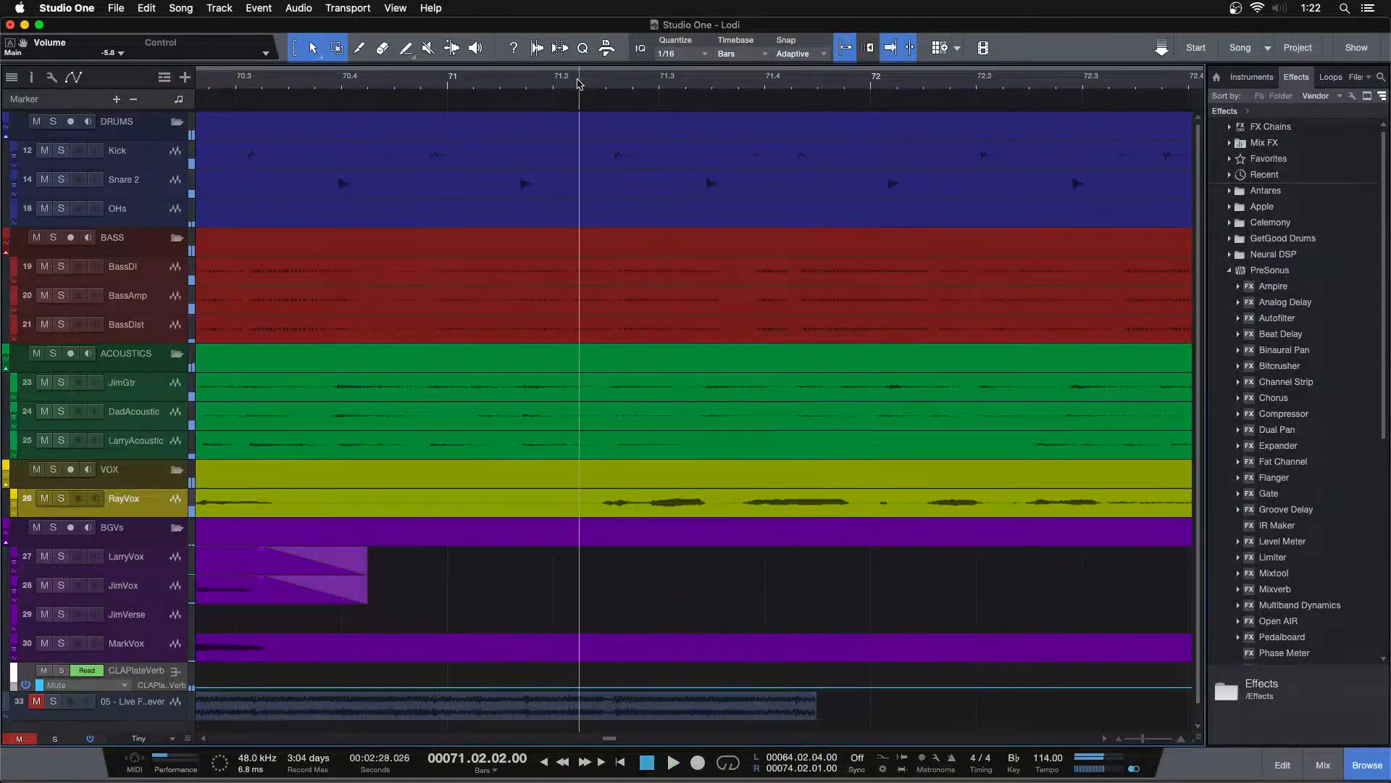
left_click(626, 158)
left_click(585, 85)
left_click(607, 85)
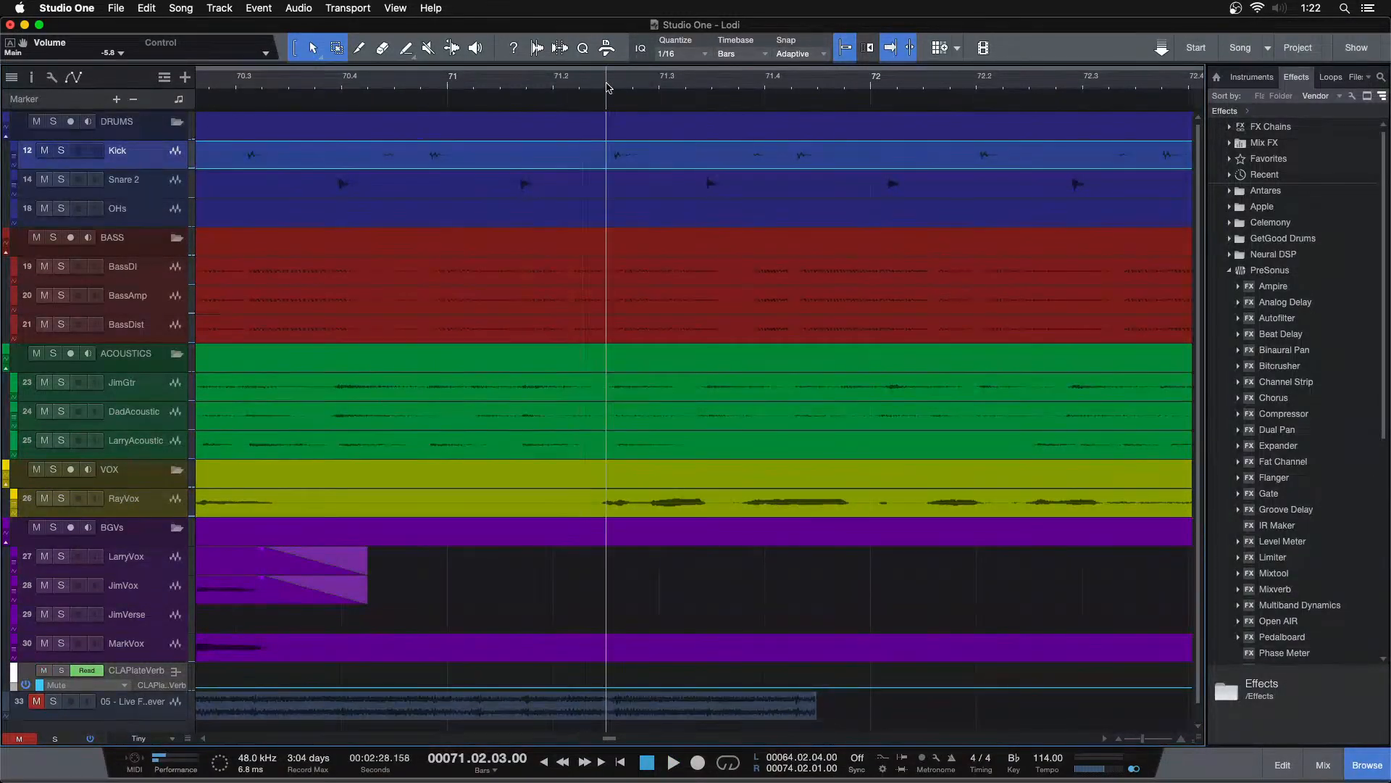
left_click_drag(606, 83, 815, 33)
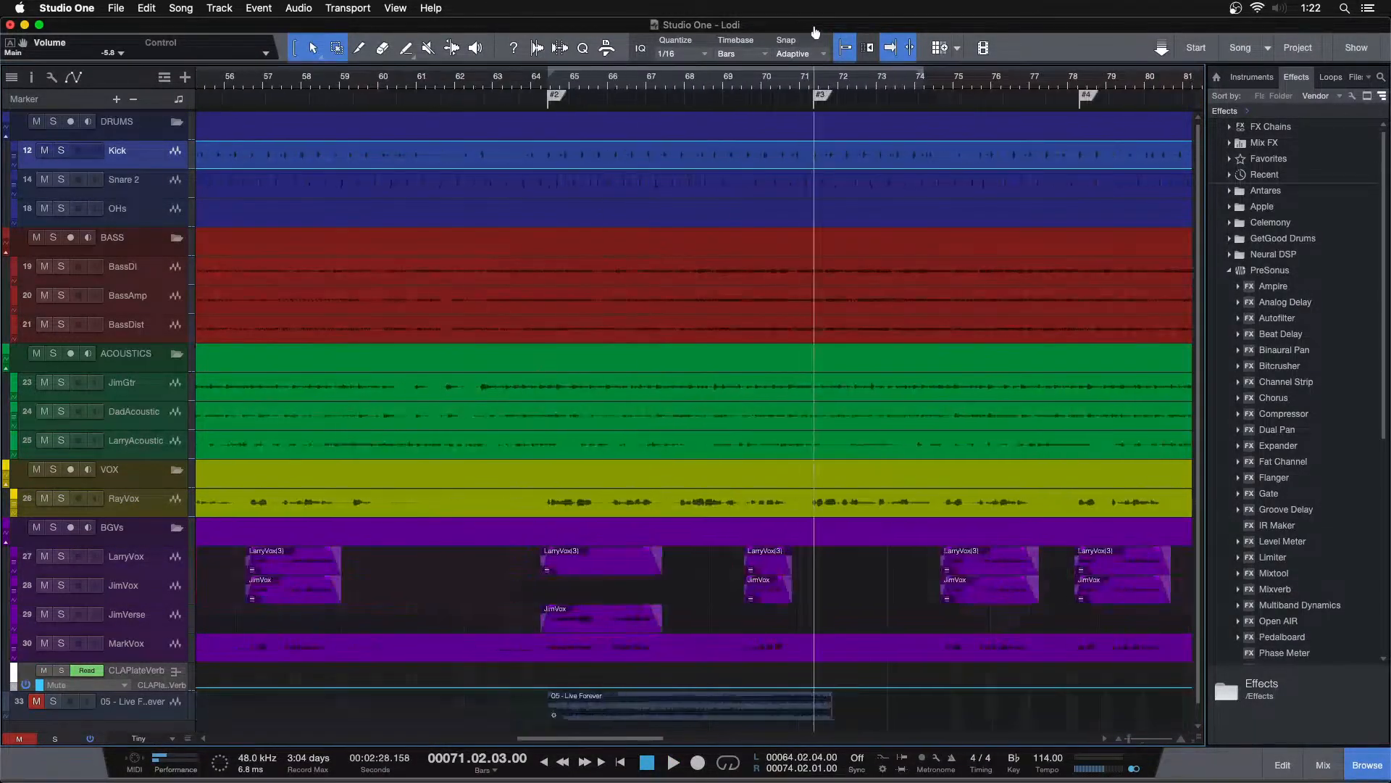
double_click(716, 100)
key("slash")
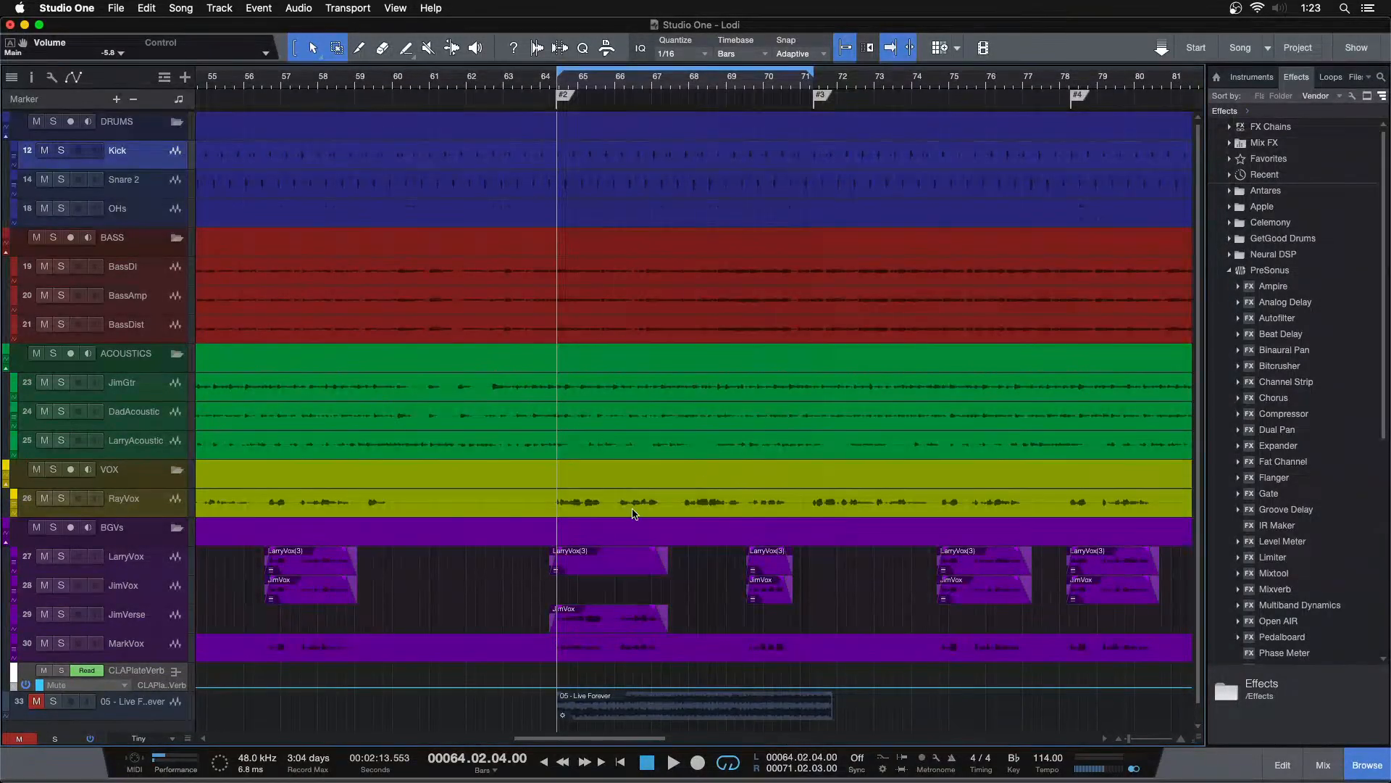
Step: Show the mixer console, expand the Main channel and remove the MedStud..Verb channel
key("F3")
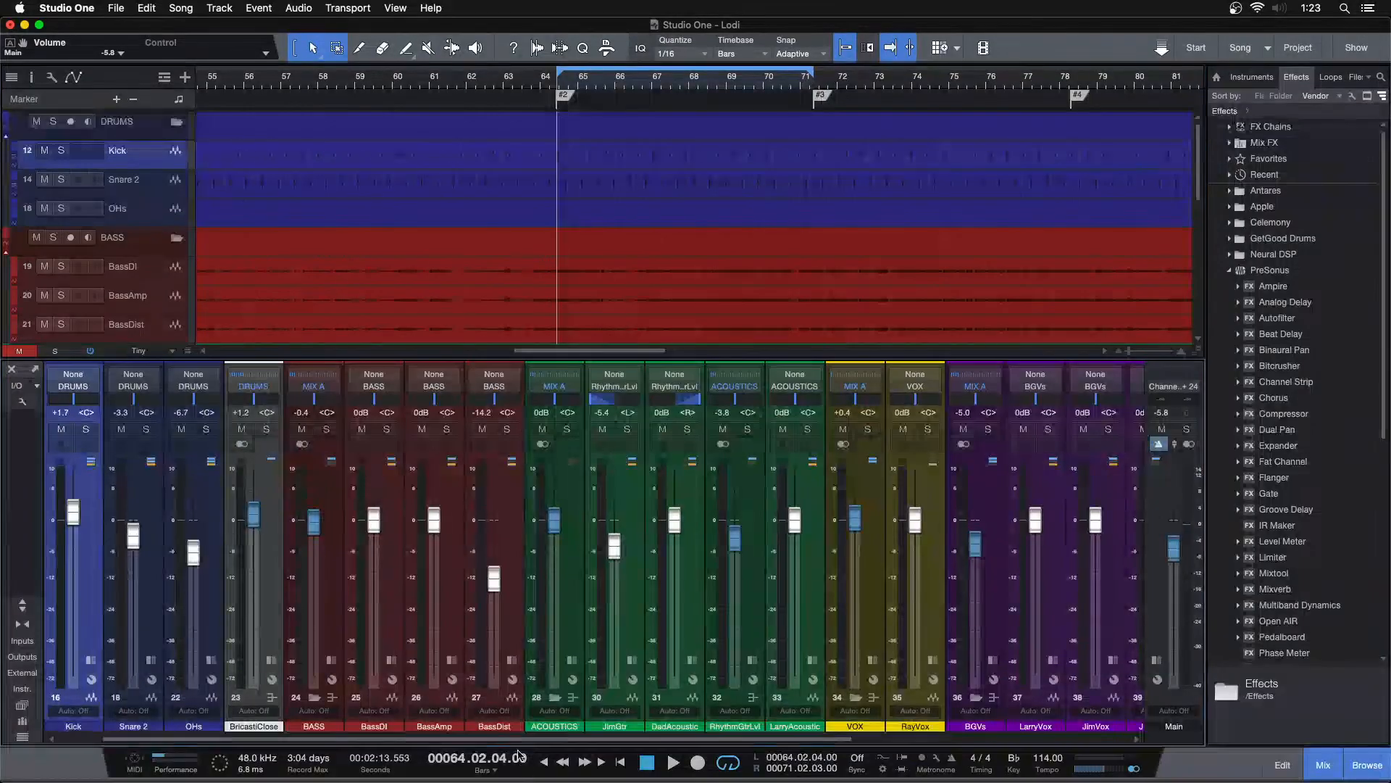
scroll(952, 728, "right", 8)
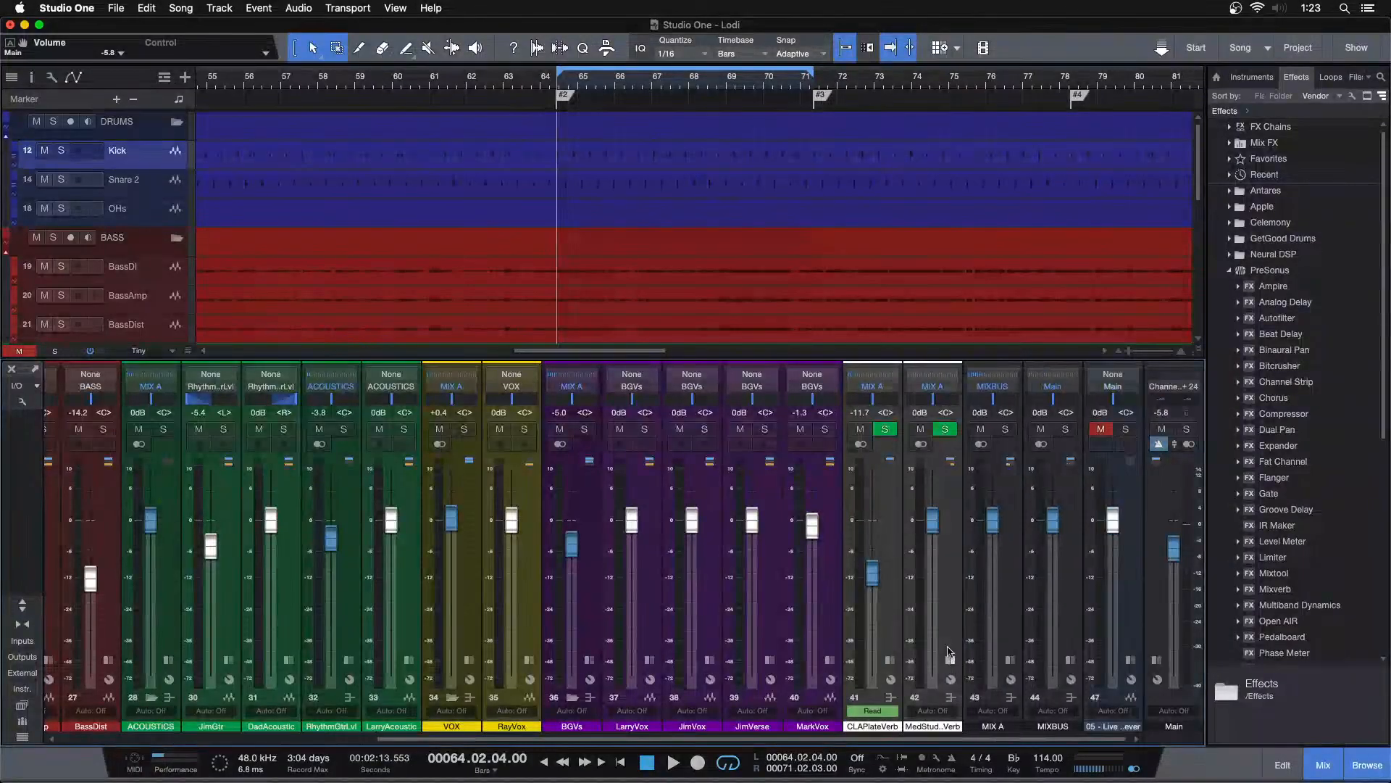
left_click(941, 616)
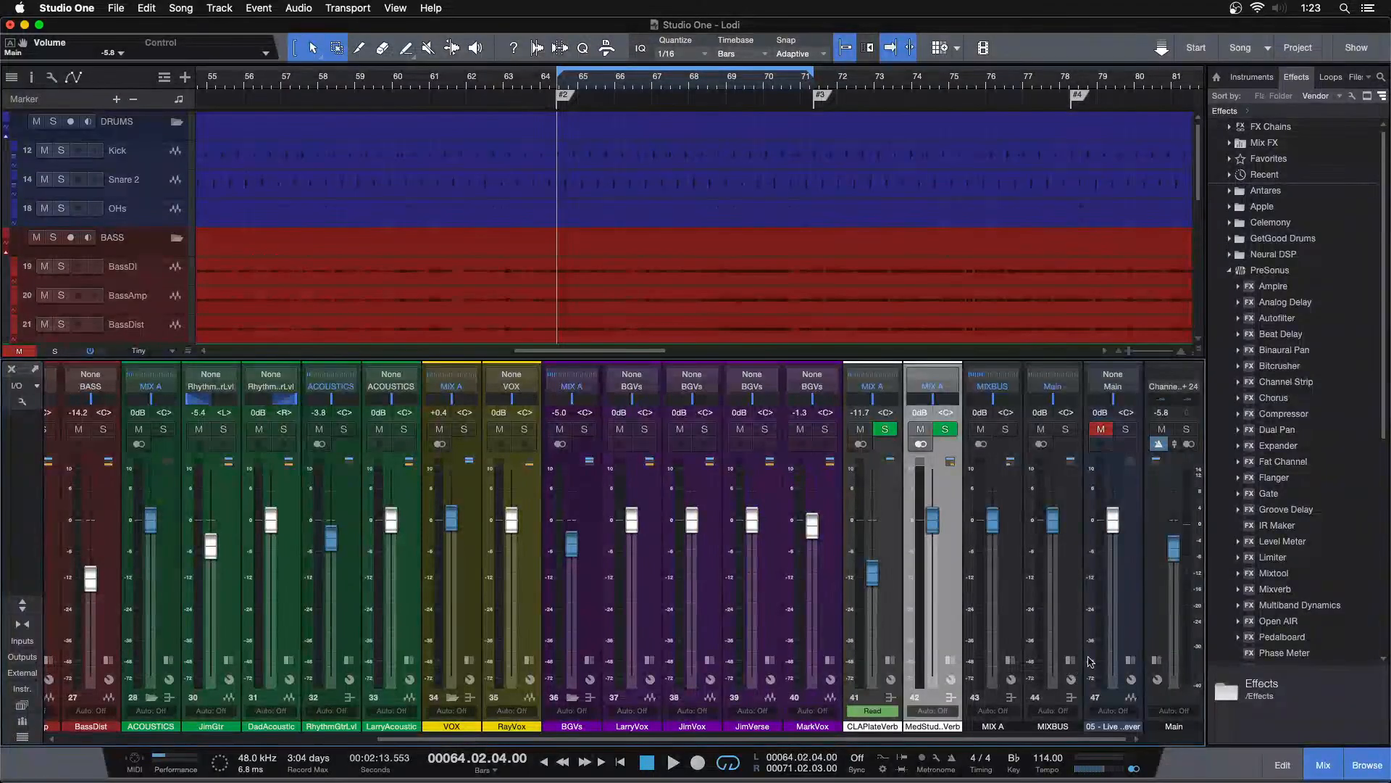
left_click(1157, 661)
right_click(941, 590)
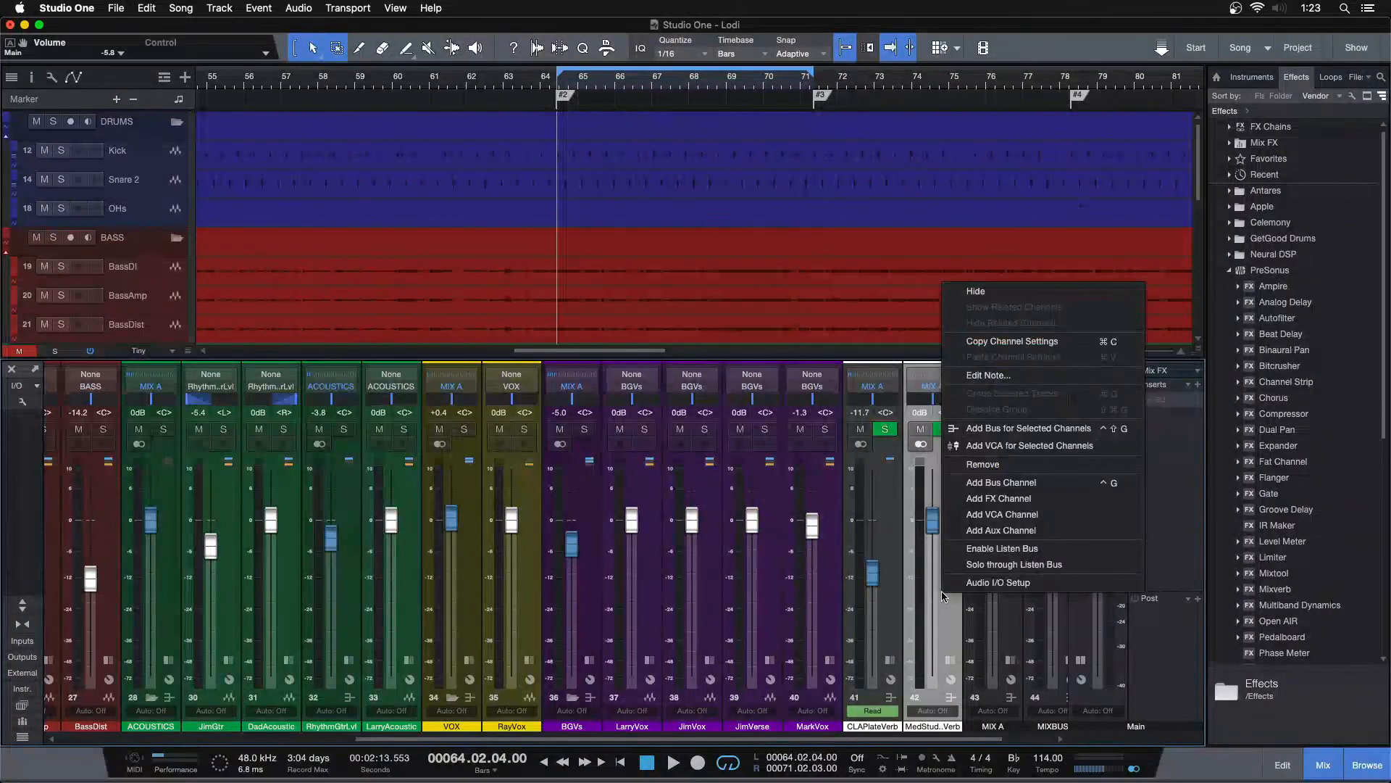
left_click(982, 472)
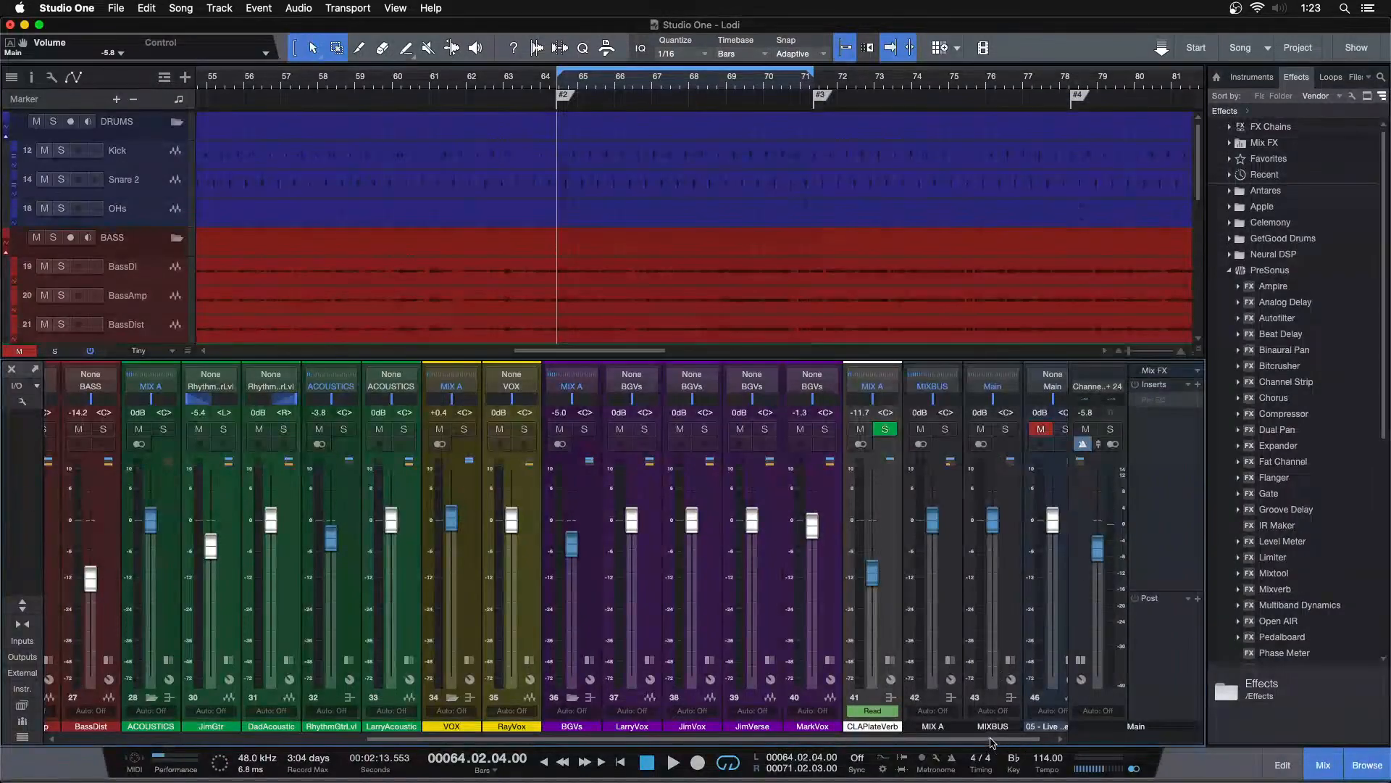
Step: Enable the Pro EQ insert on the Main channel and reset the Main fader to 0 dB
left_click(1157, 403)
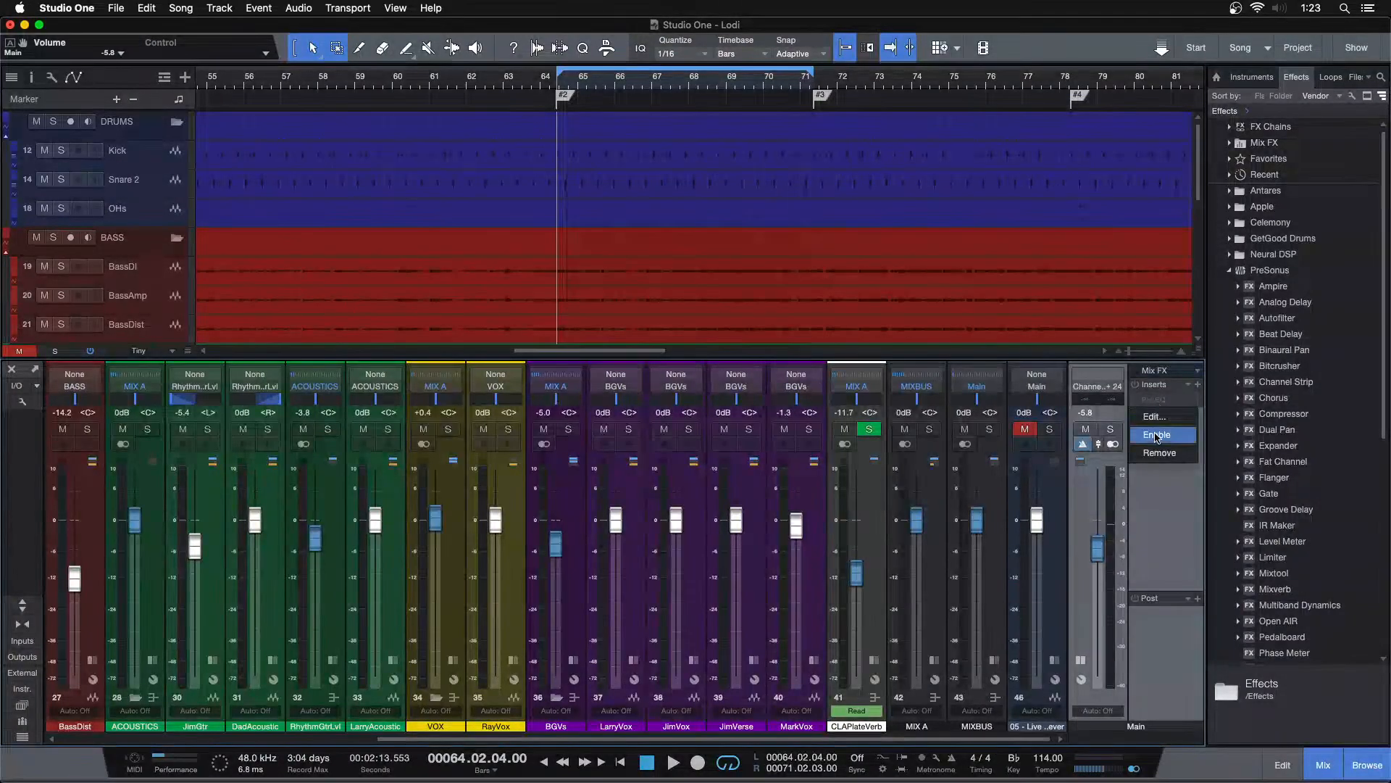
left_click(1157, 437)
left_click(1098, 549, "alt")
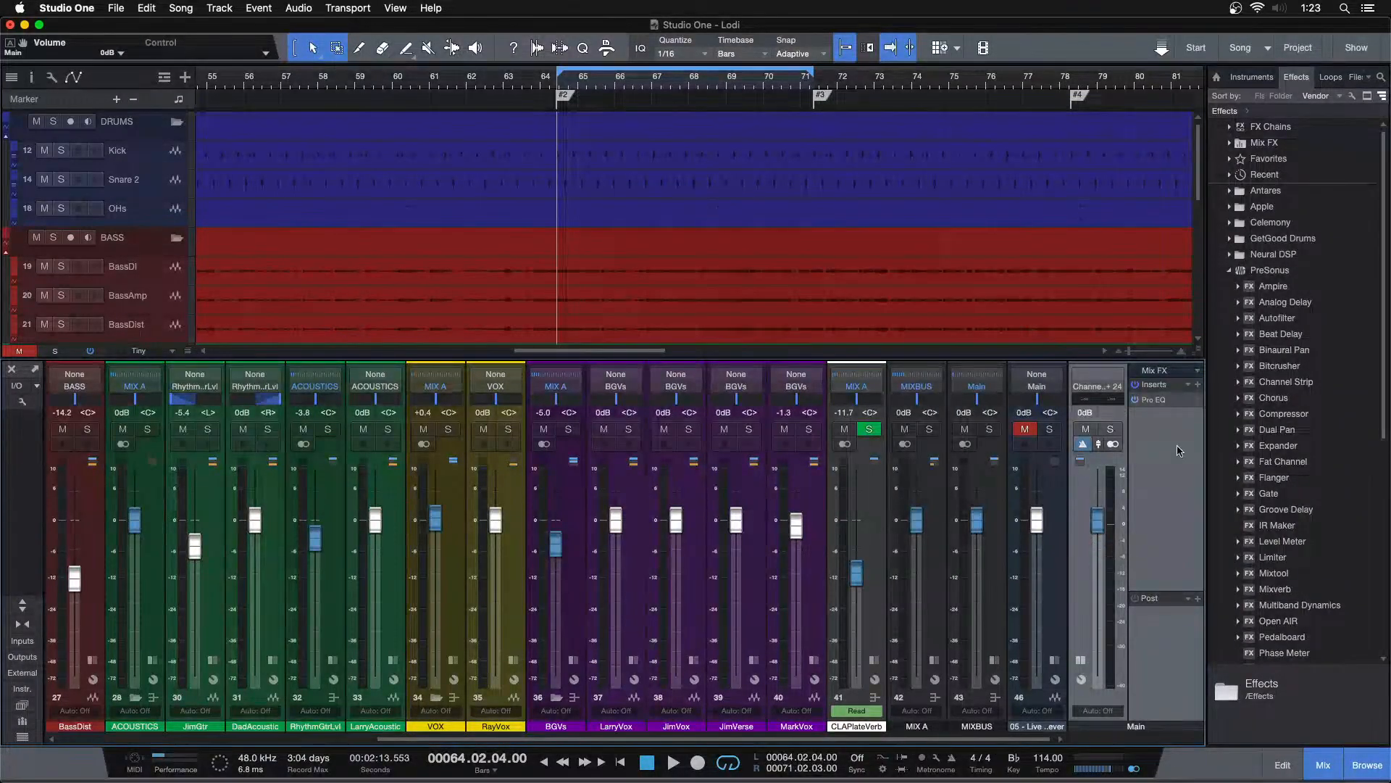
Step: Engage the high cut at 49.0 Hz in the Main channel's Pro EQ, try the low cut at 49.0 Hz, and switch the low cut off
left_click(1172, 401)
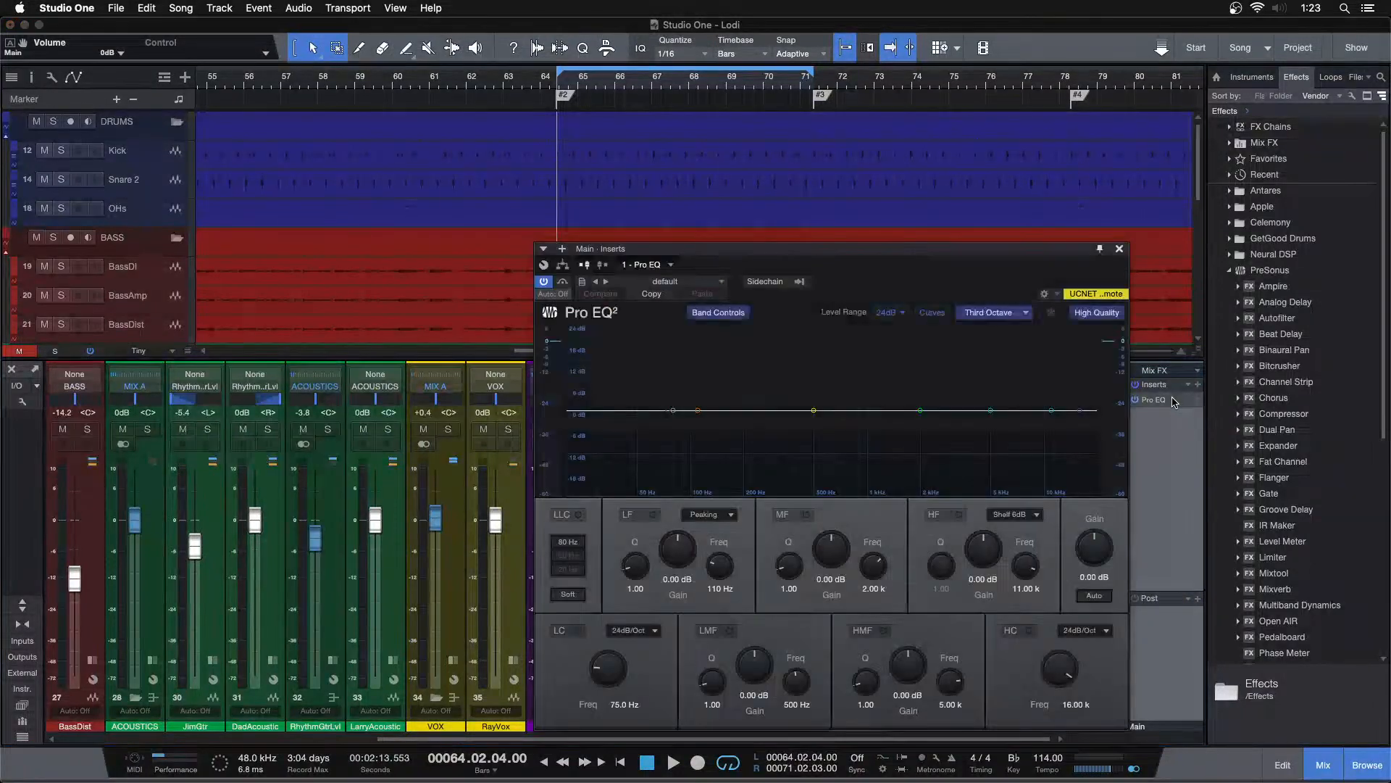
left_click_drag(846, 282, 713, 297)
left_click_drag(697, 86, 704, 105)
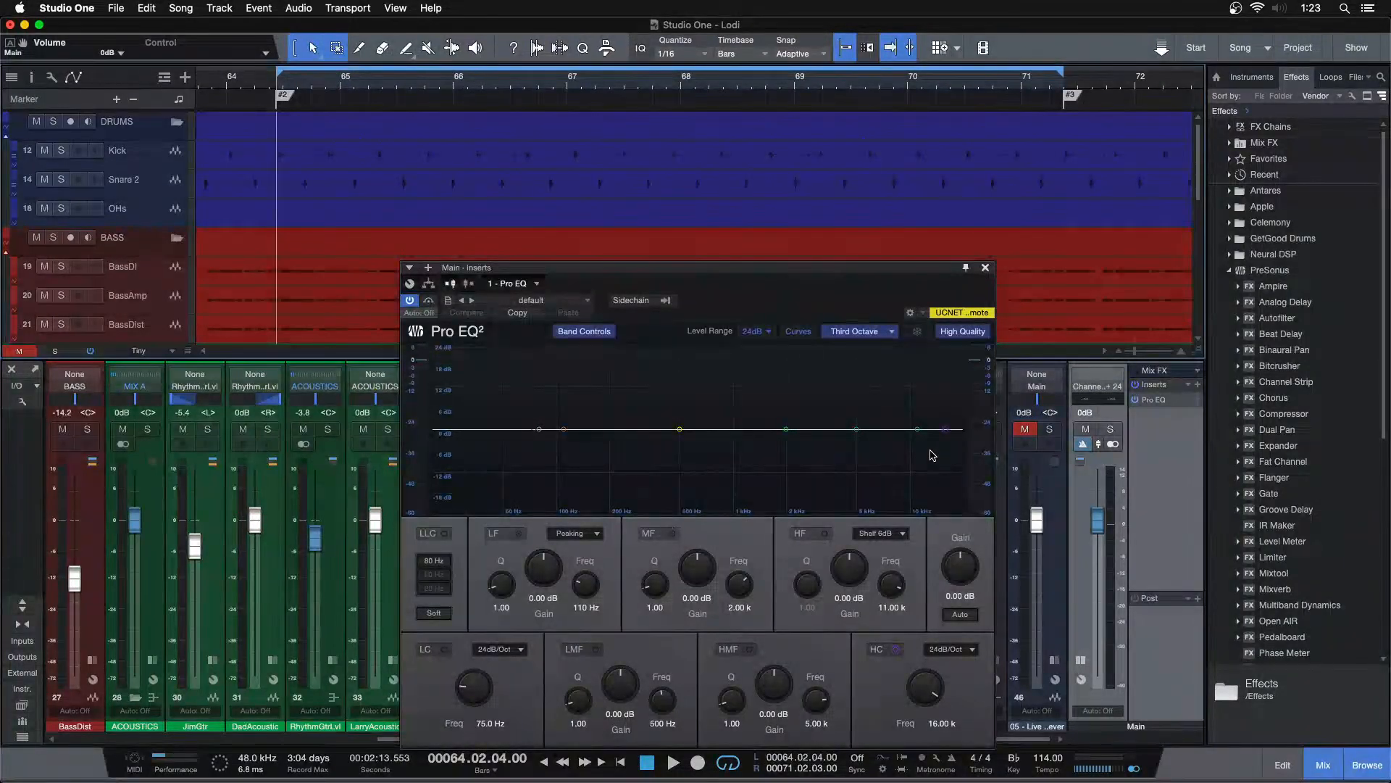
left_click_drag(945, 434, 498, 444)
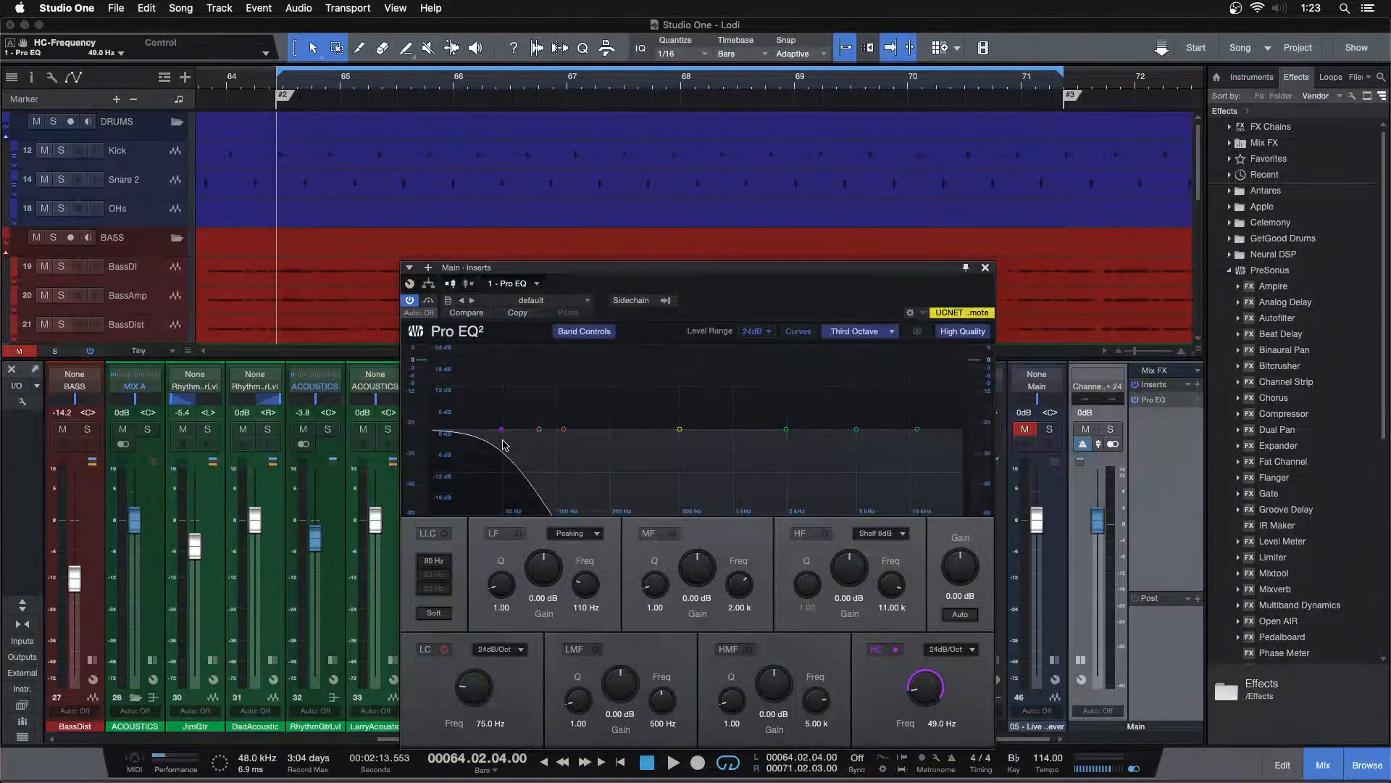
left_click_drag(538, 431, 503, 436)
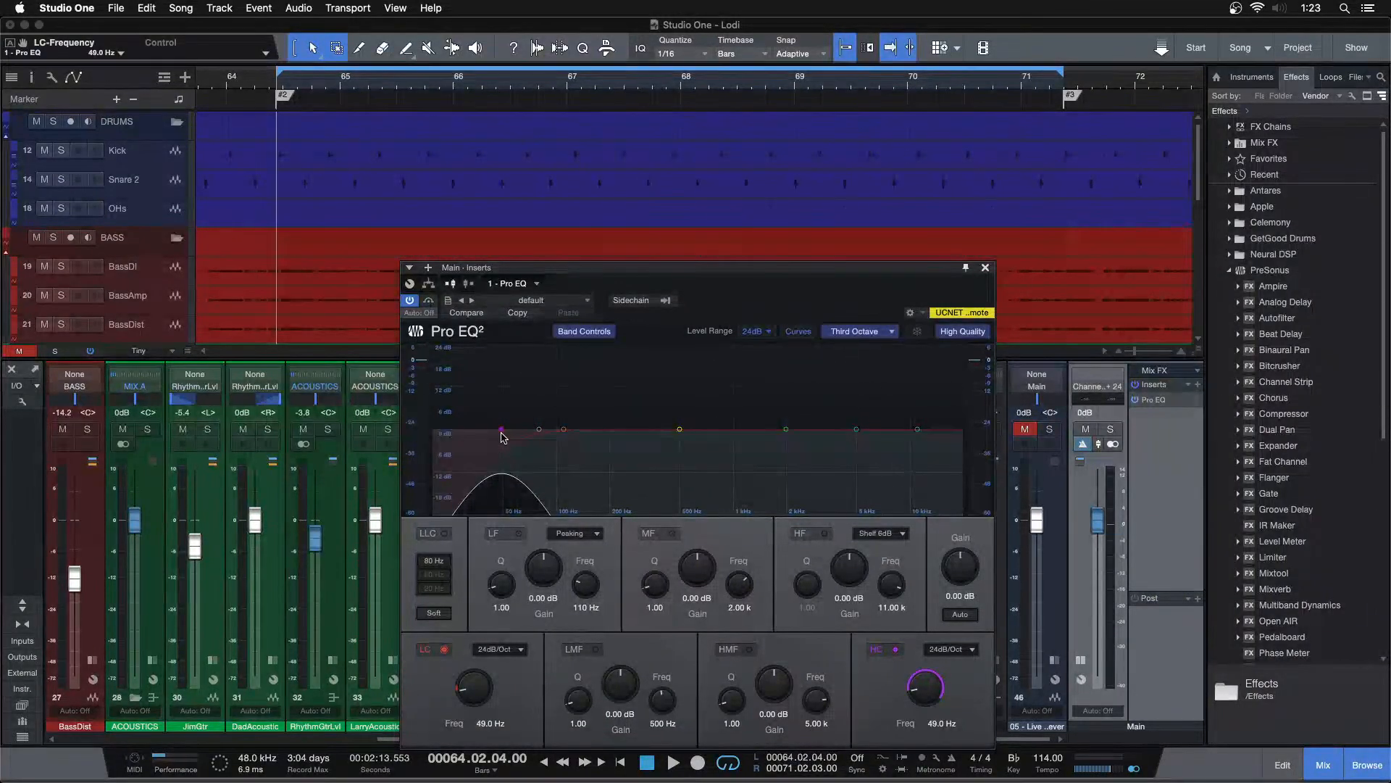
left_click(444, 650)
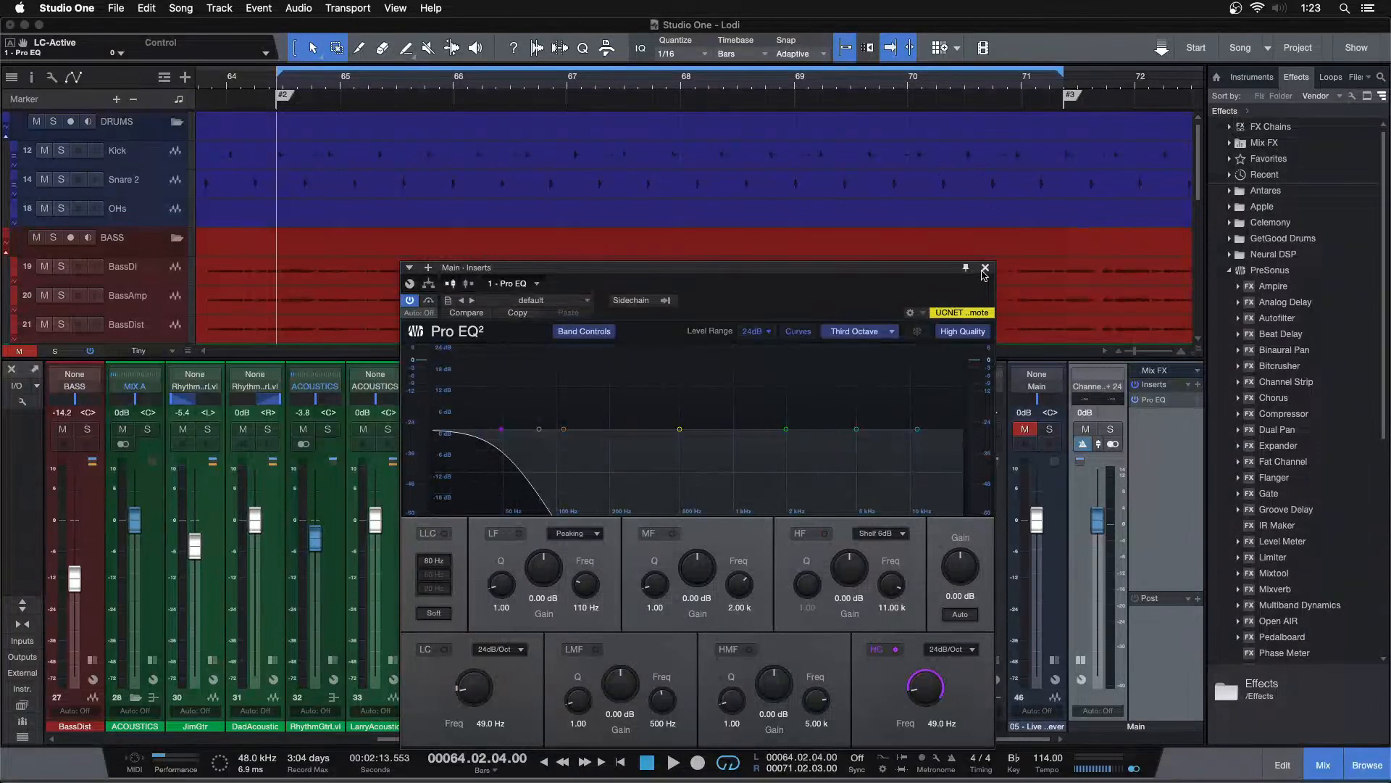
left_click(985, 269)
Step: Raise the Main volume to +5.8 dB and play the loop, restarting it from the loop start
left_click_drag(1096, 525, 1097, 519)
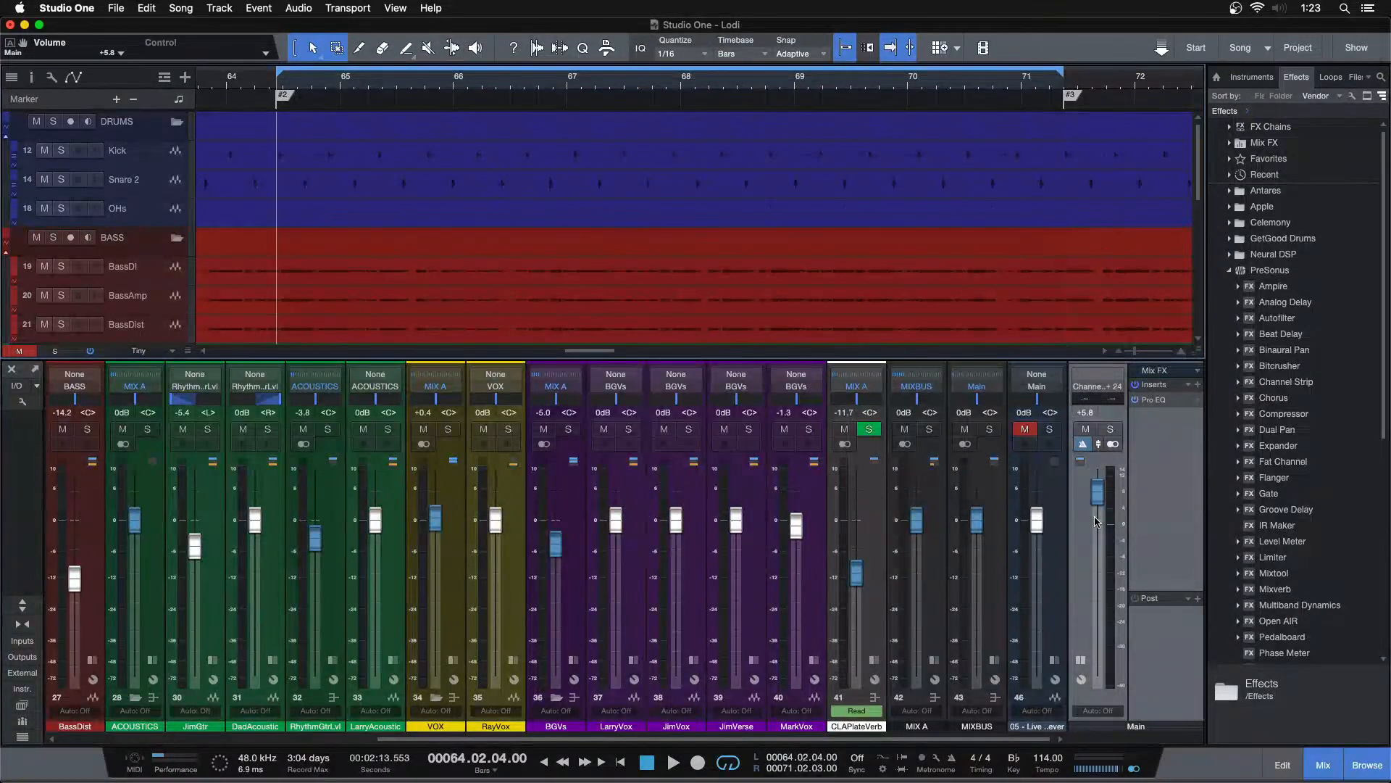
key("space")
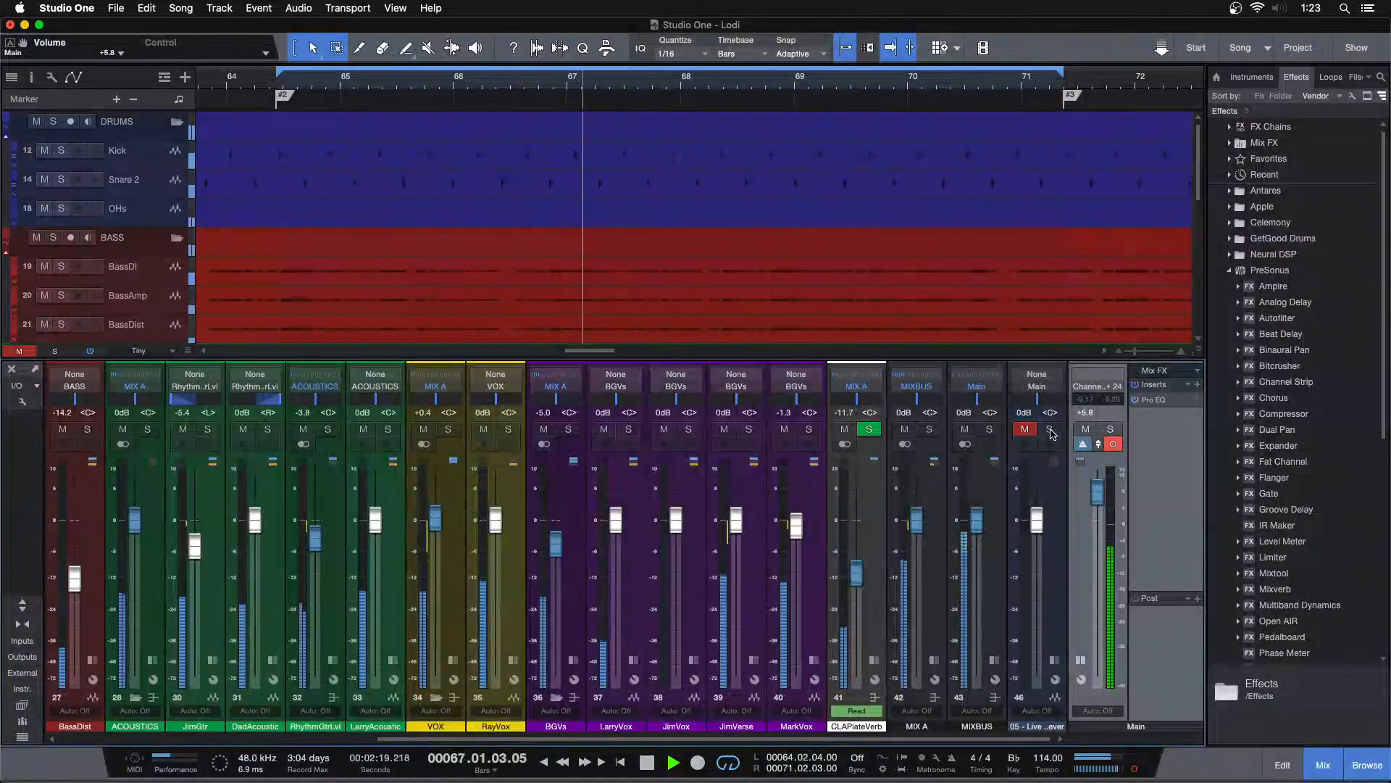
key("KP_1")
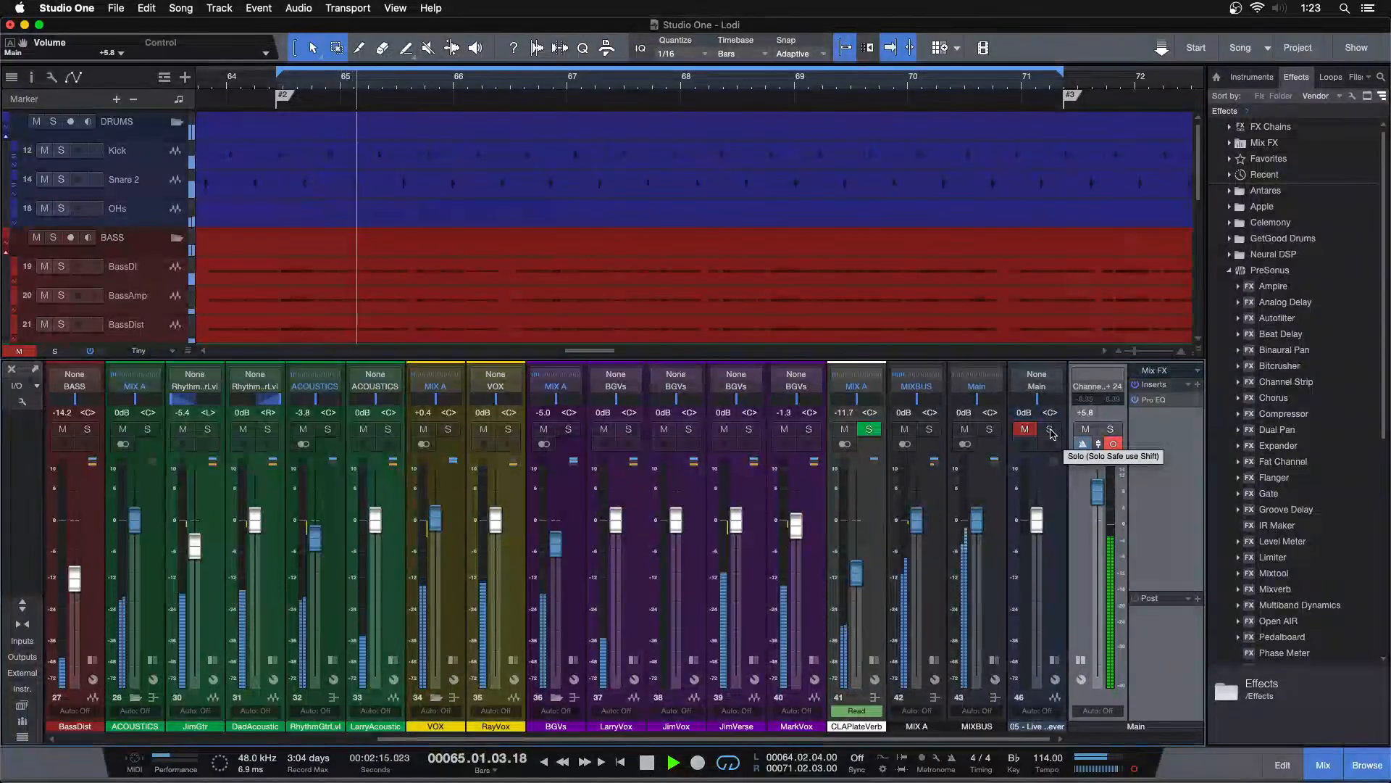
Step: Toggle solo on the 05 - Live Forever reference track during playback to compare its low end with the mix
left_click(1050, 430)
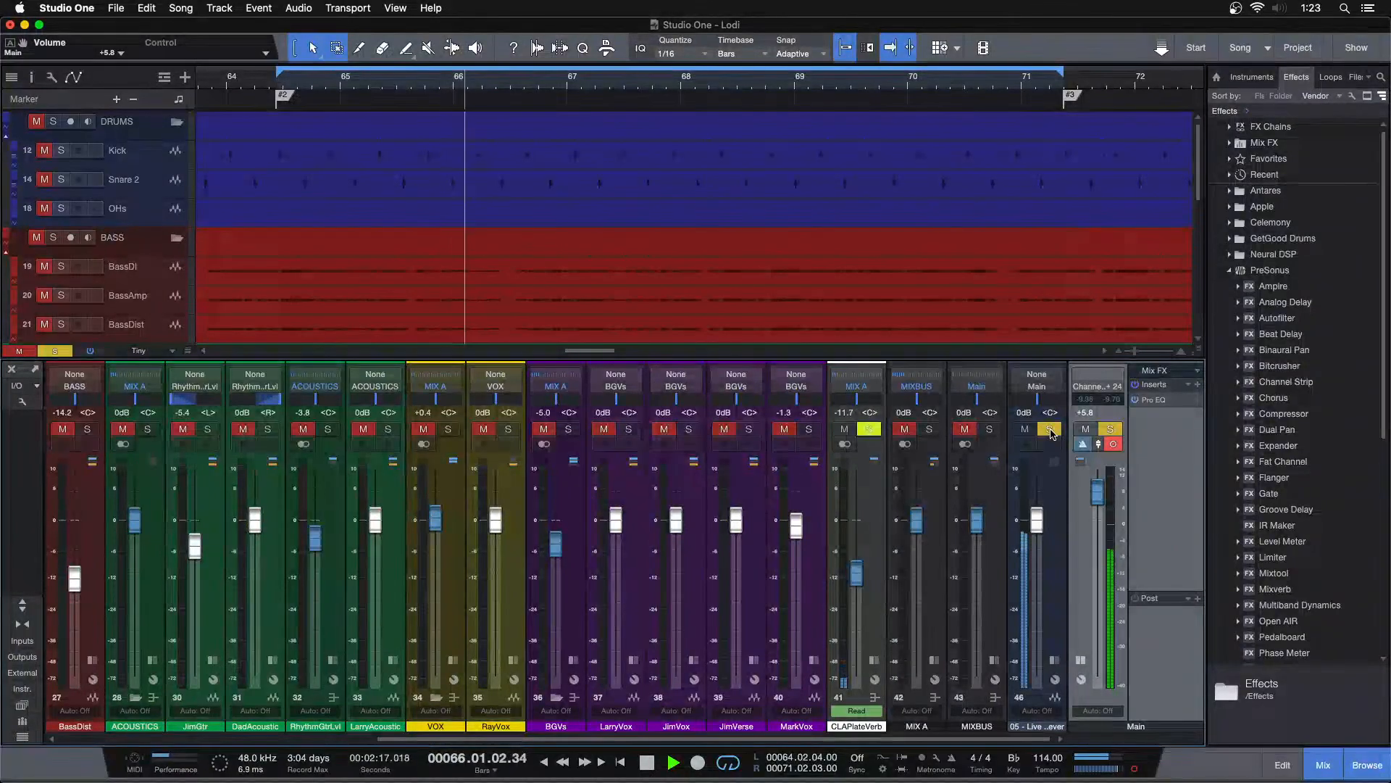
left_click(1051, 431)
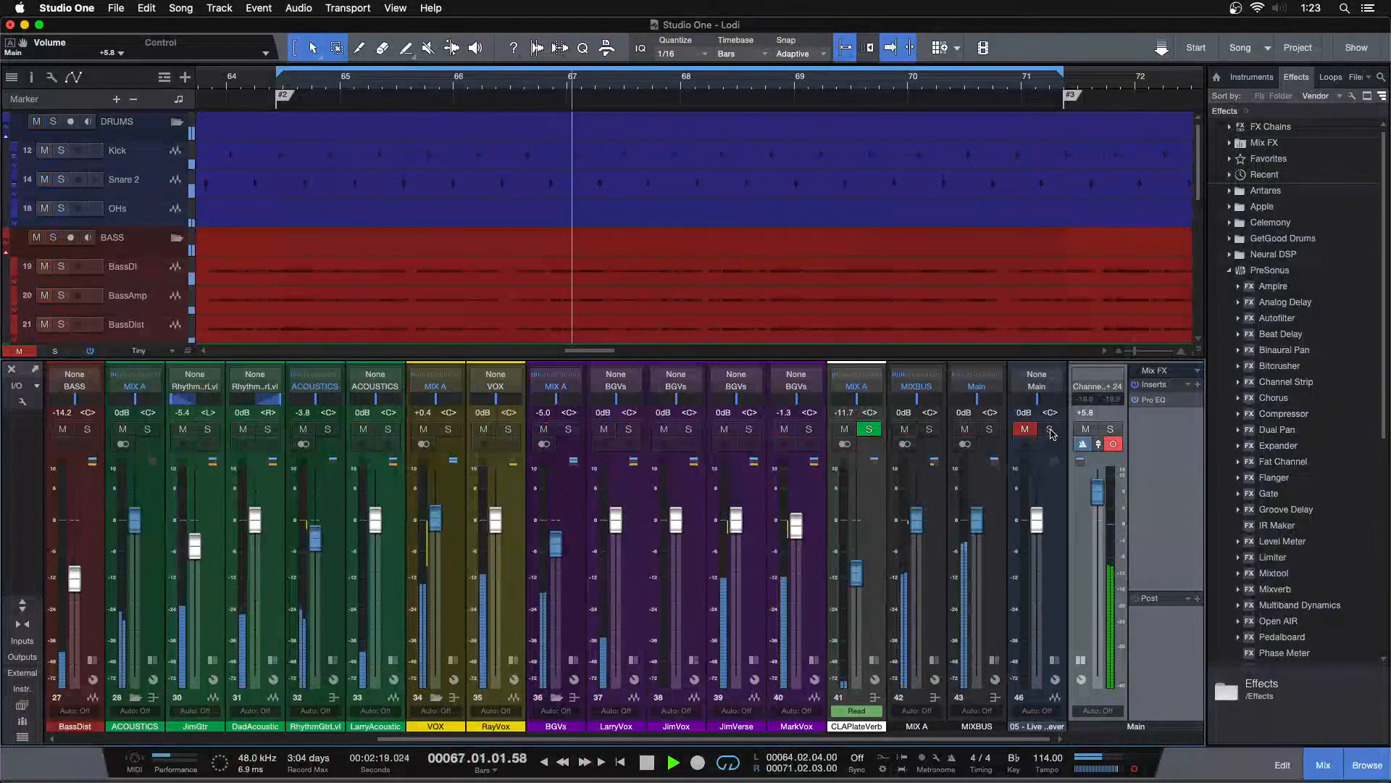
left_click(1051, 430)
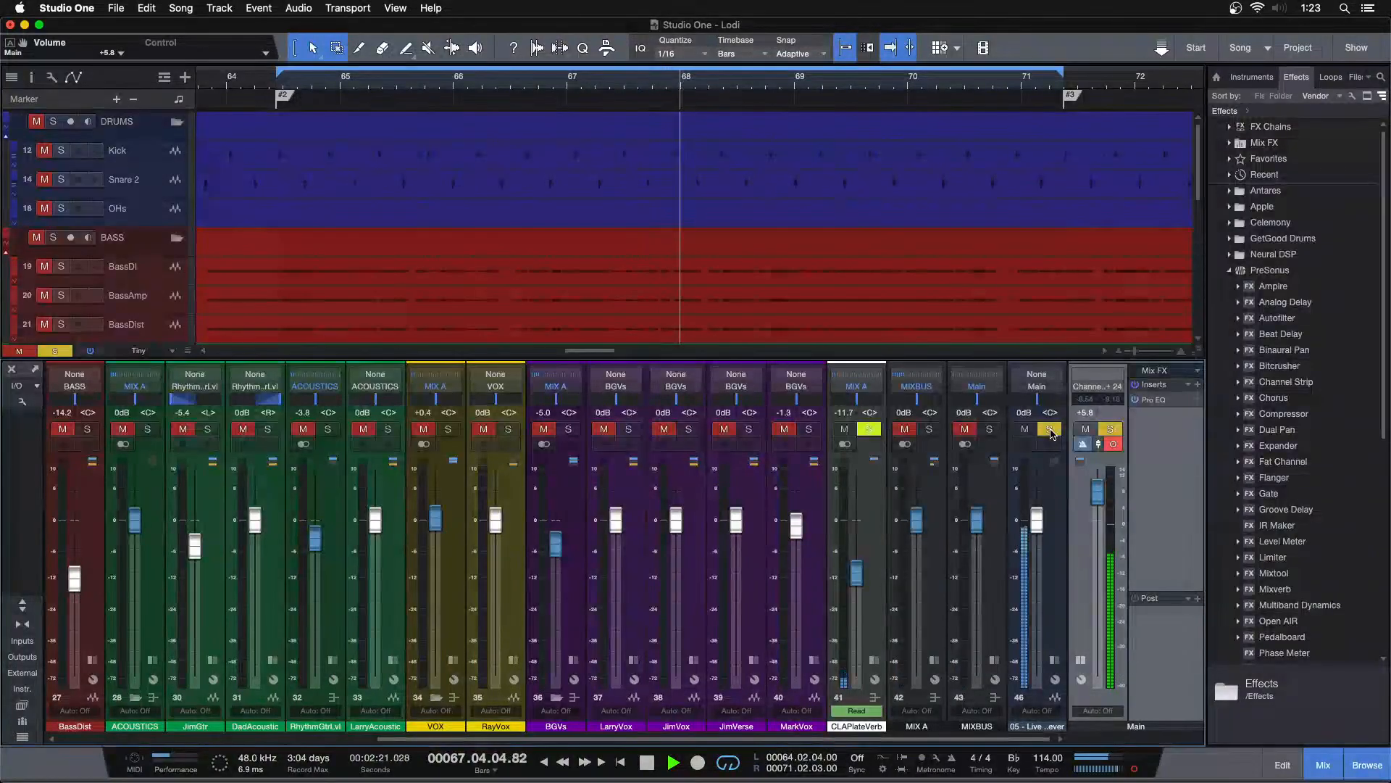
Step: Unsolo the Live Forever reference track and check the Pro EQ 2 insert settings on the BASS bus
left_click(1051, 431)
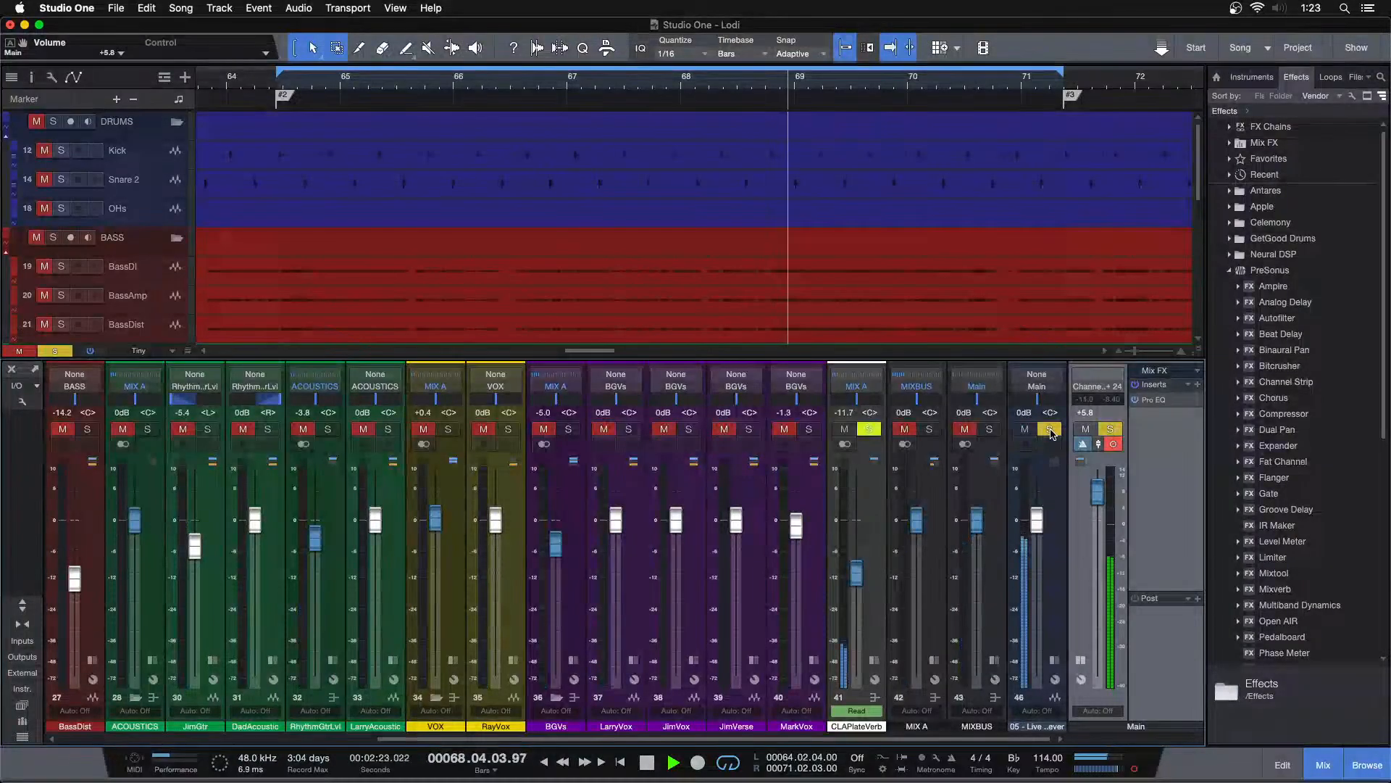
scroll(355, 614, "left", 10)
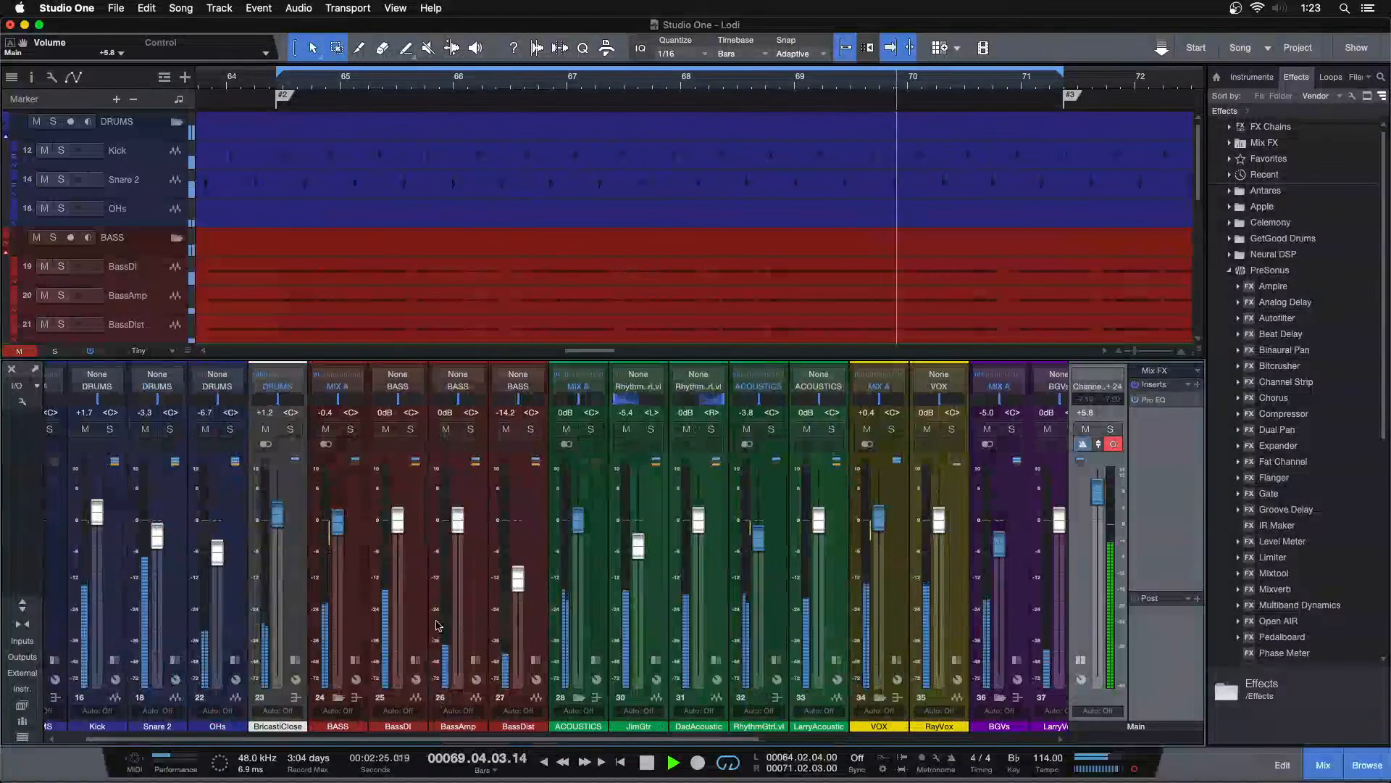
left_click(355, 615)
left_click(326, 443)
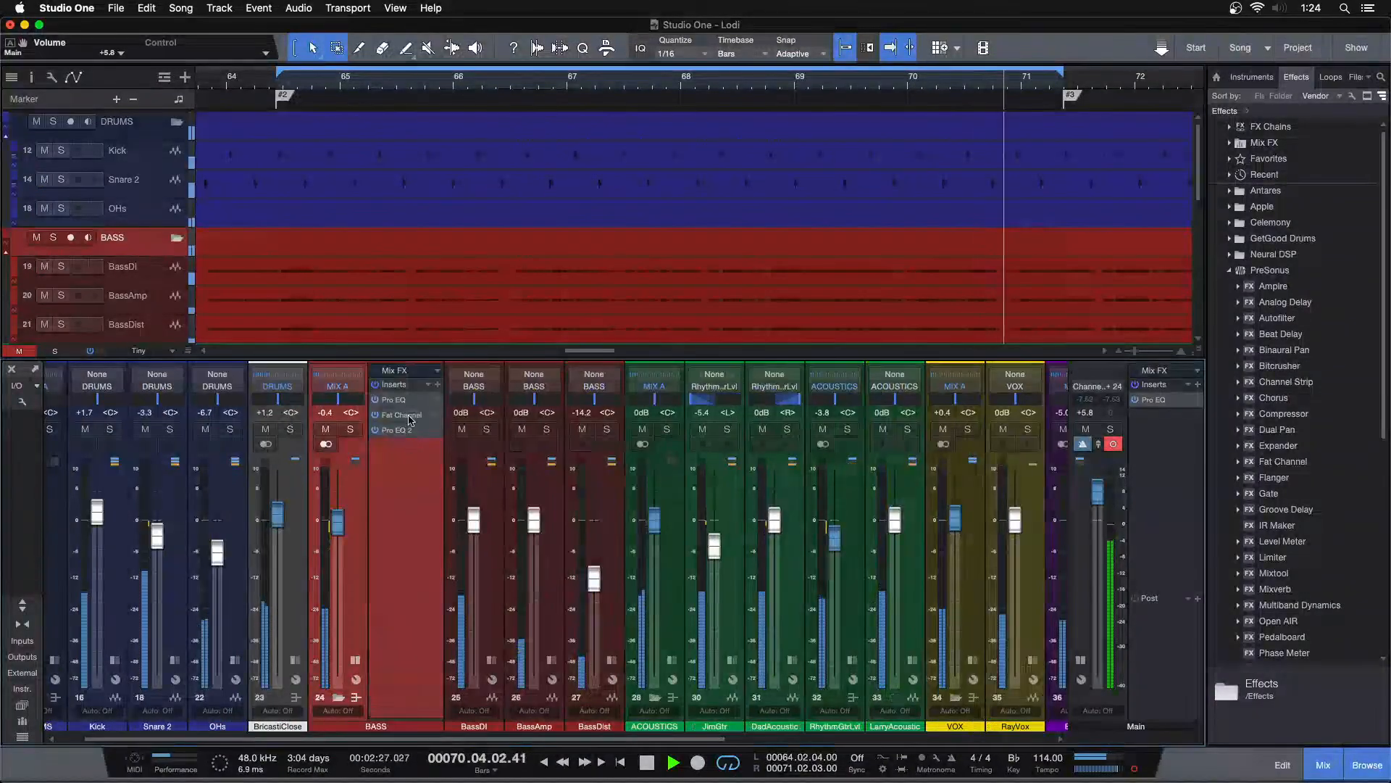
double_click(395, 430)
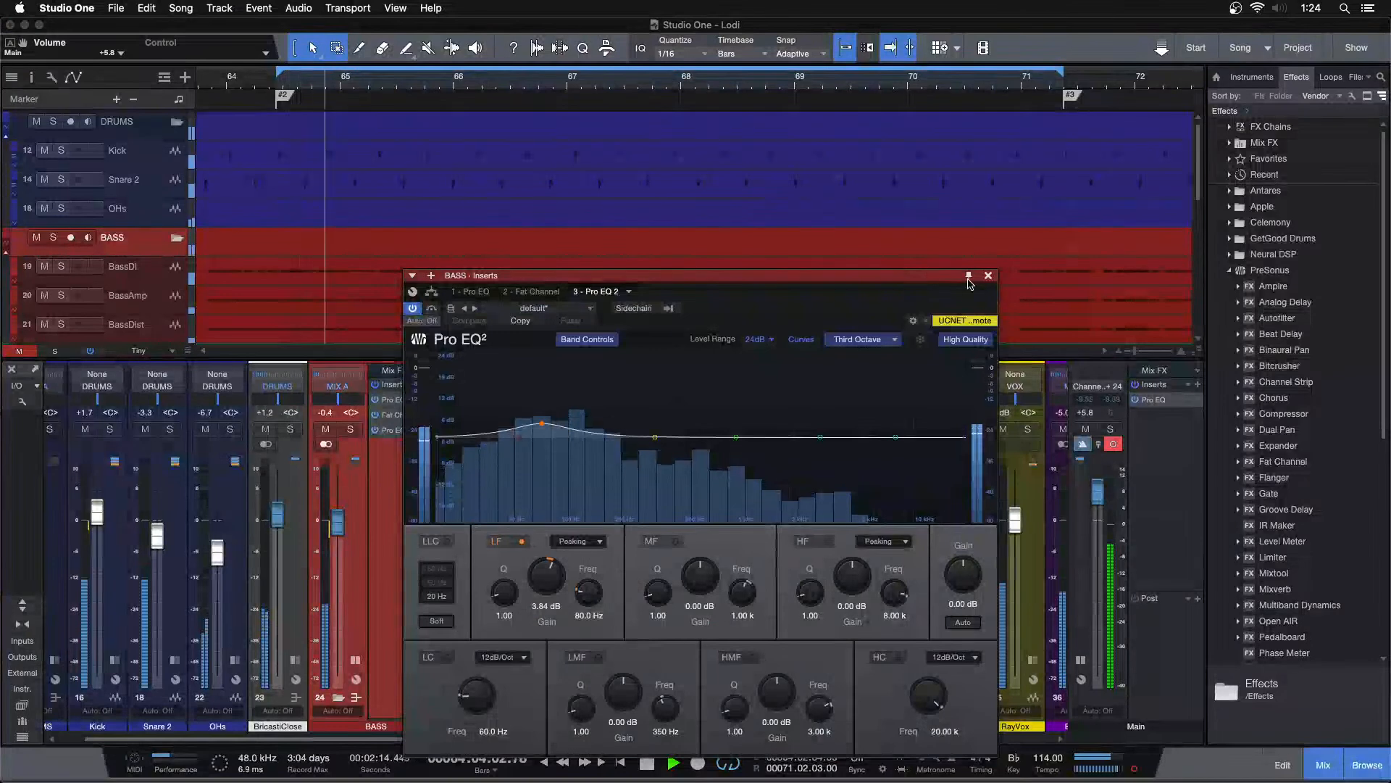
left_click(989, 276)
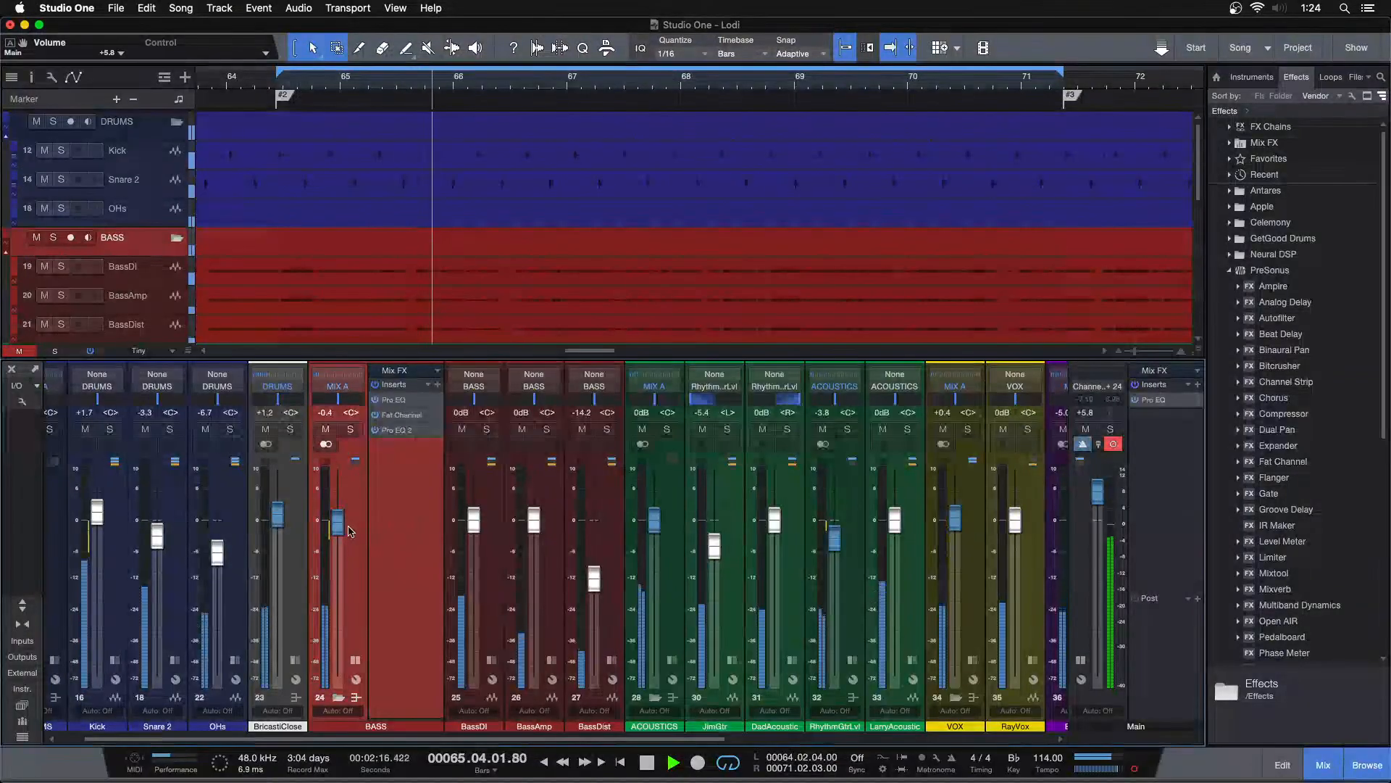
Step: Lower the BASS bus volume to -1.3 dB and toggle solo on the Live Forever reference to compare low ends
left_click_drag(340, 529, 339, 529)
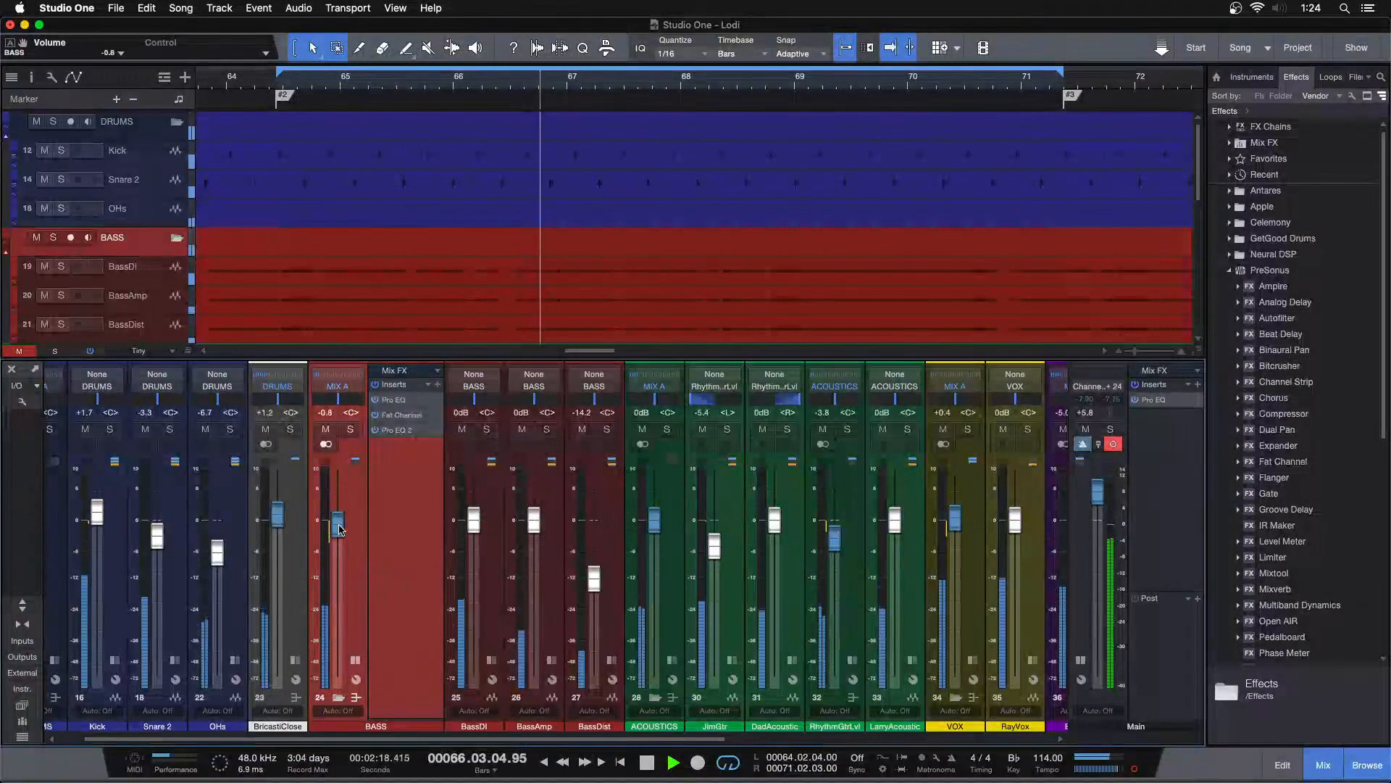
left_click_drag(368, 739, 693, 739)
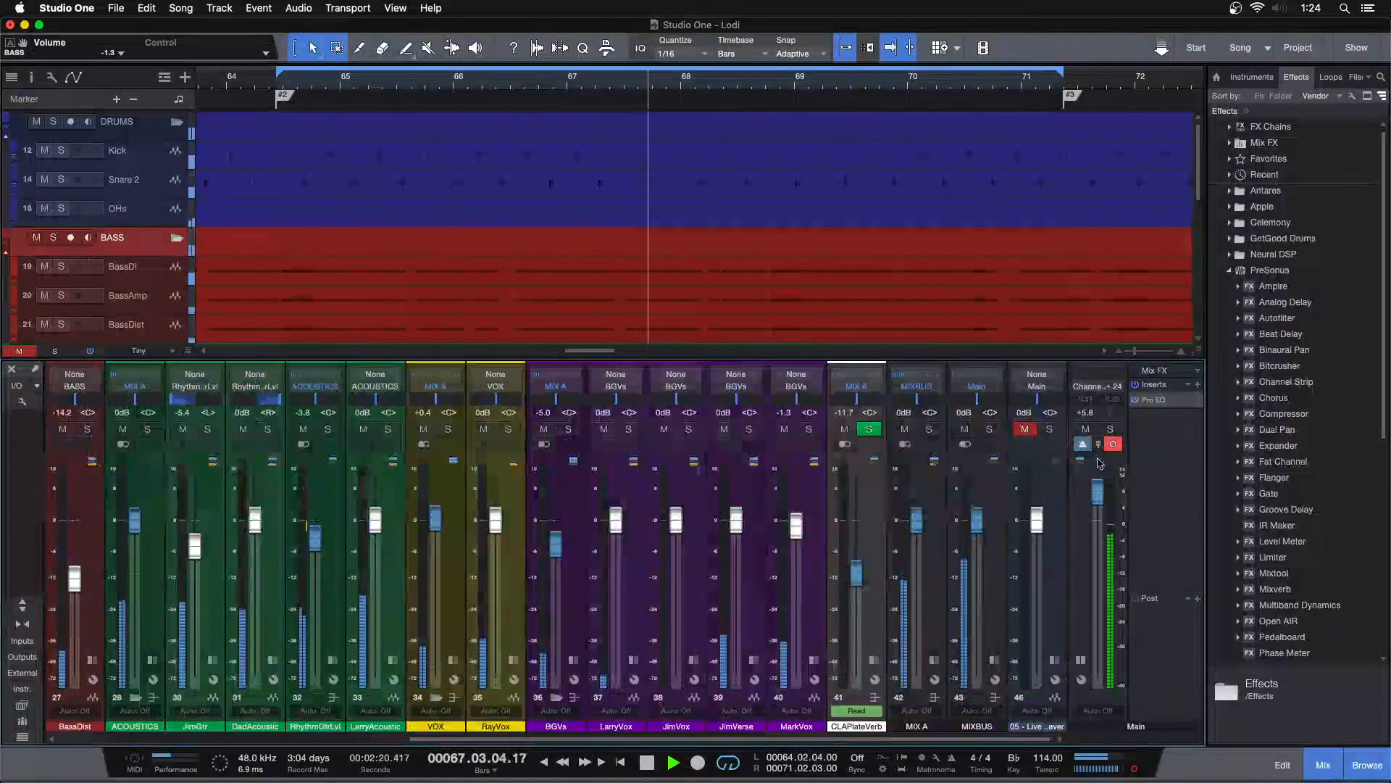
left_click(1048, 429)
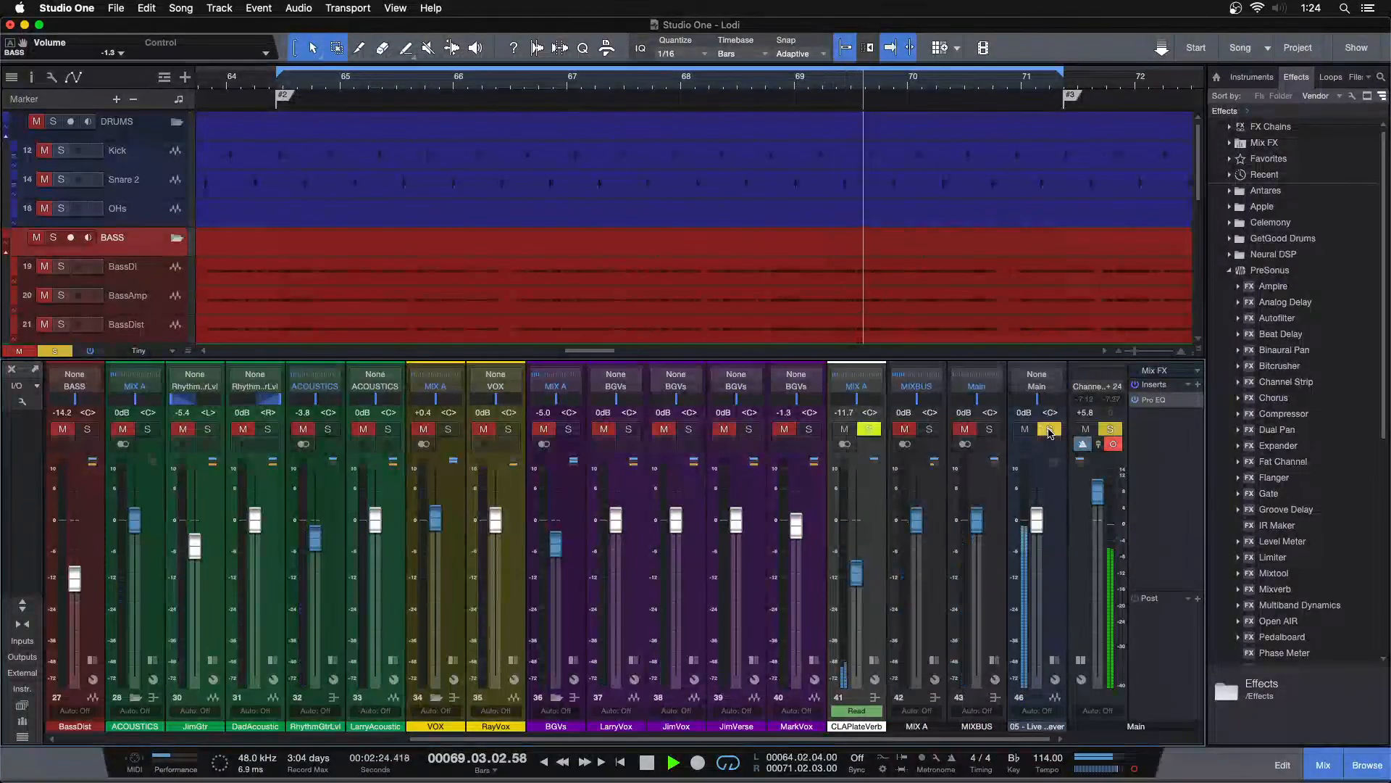
left_click(1048, 430)
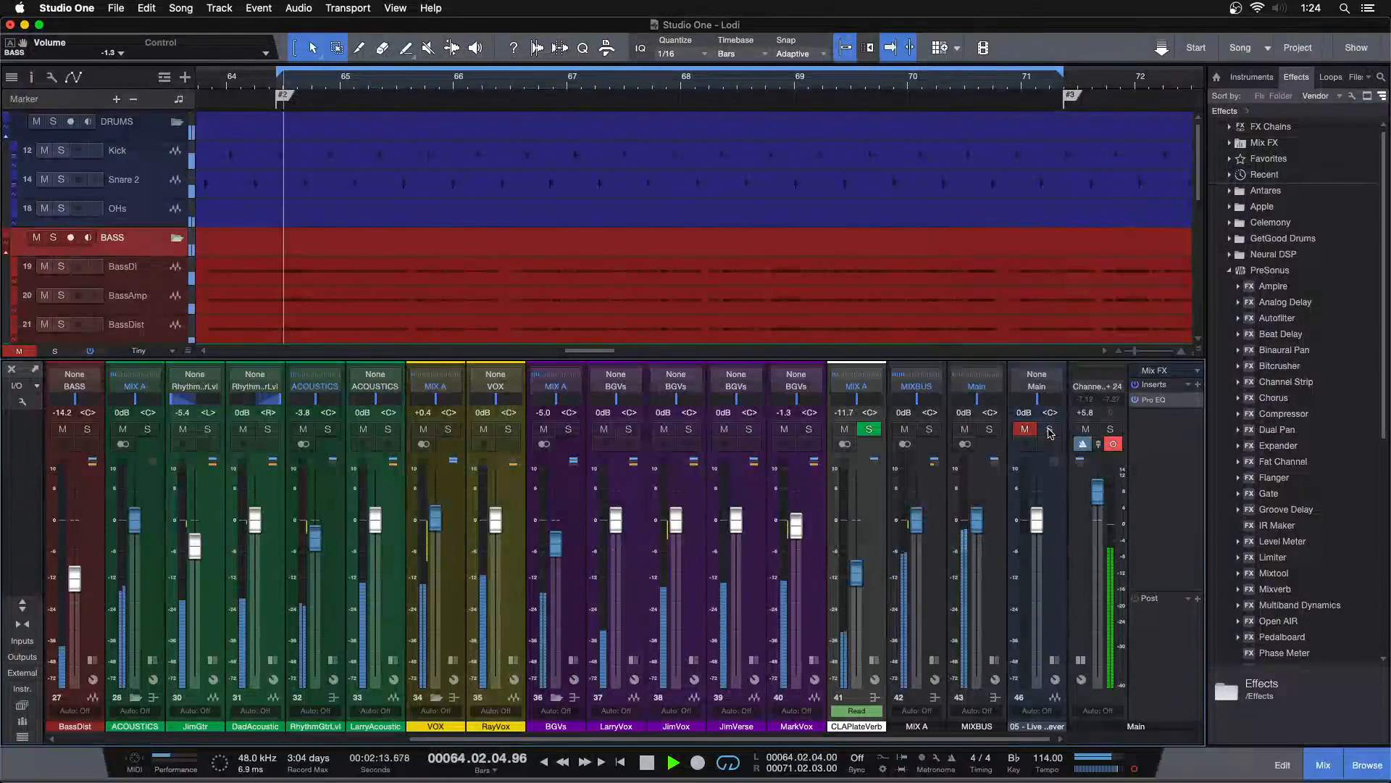
left_click(1049, 429)
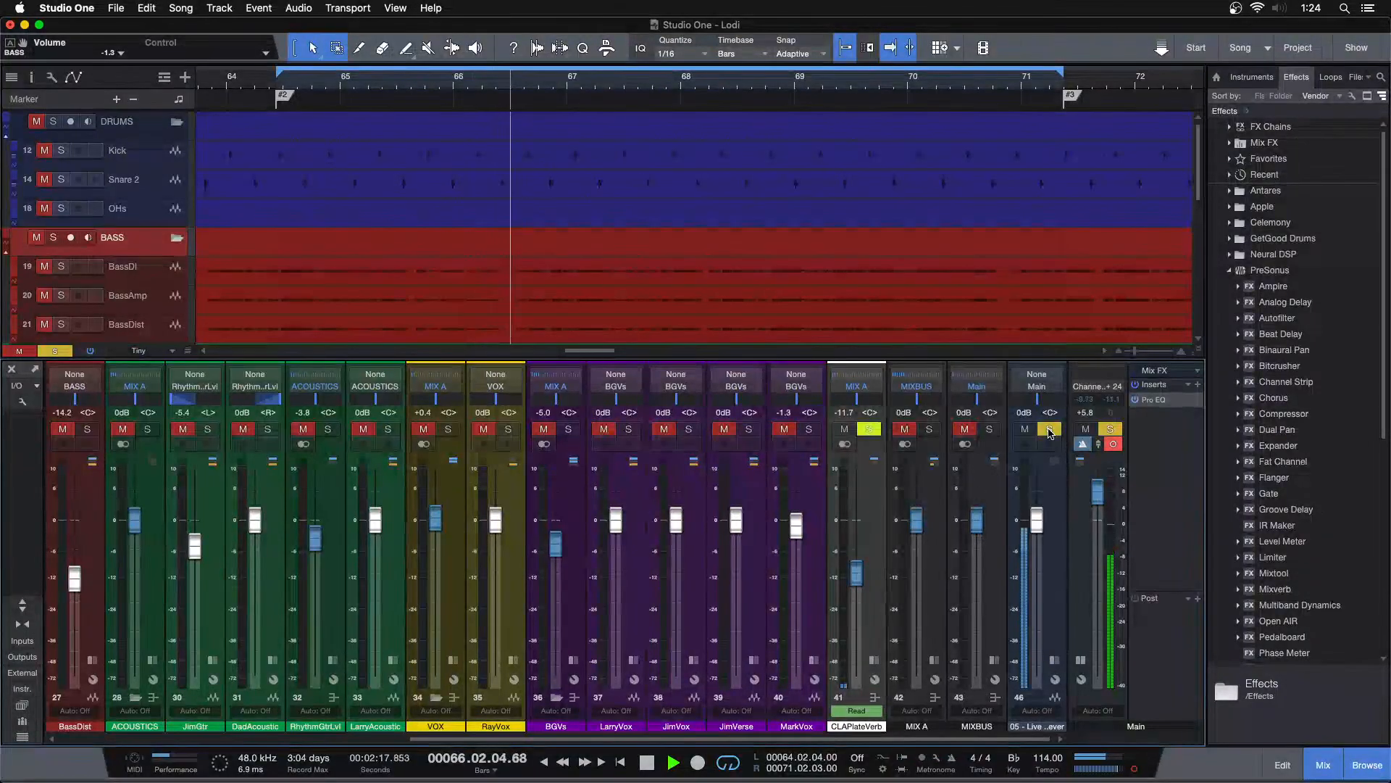
left_click(1048, 430)
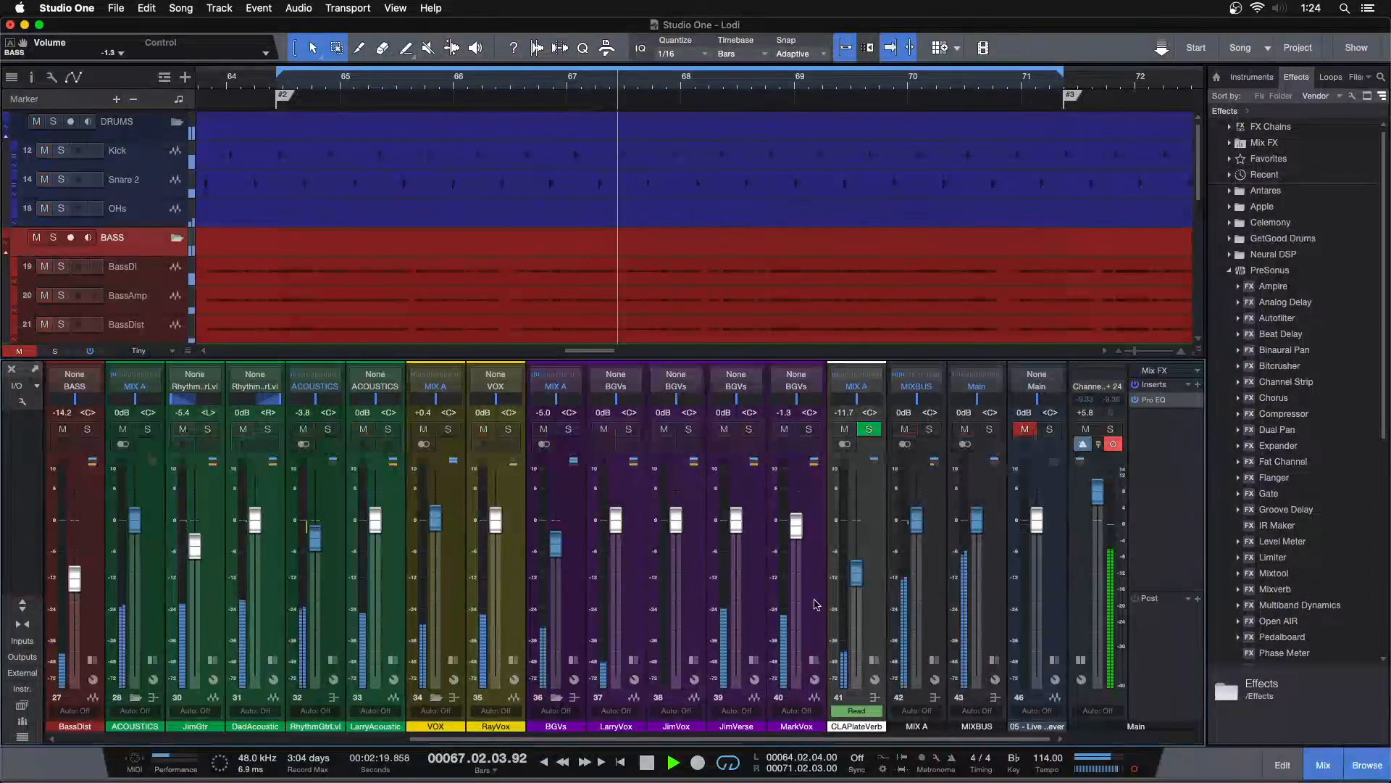
Step: Lower the BASS bus volume further to -1.7 dB and compare the mix with the soloed Live Forever reference again
scroll(417, 727, "left", 5)
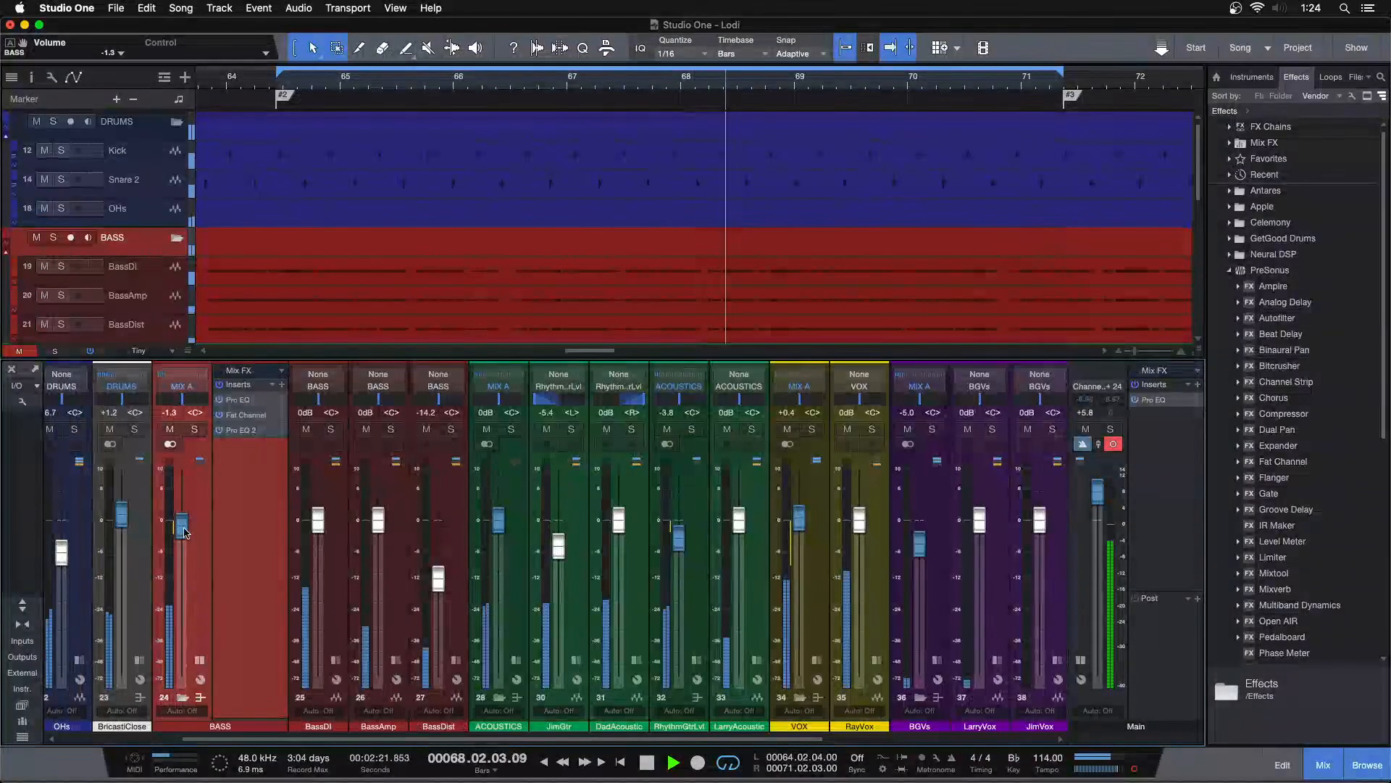
scroll(203, 667, "right", 6)
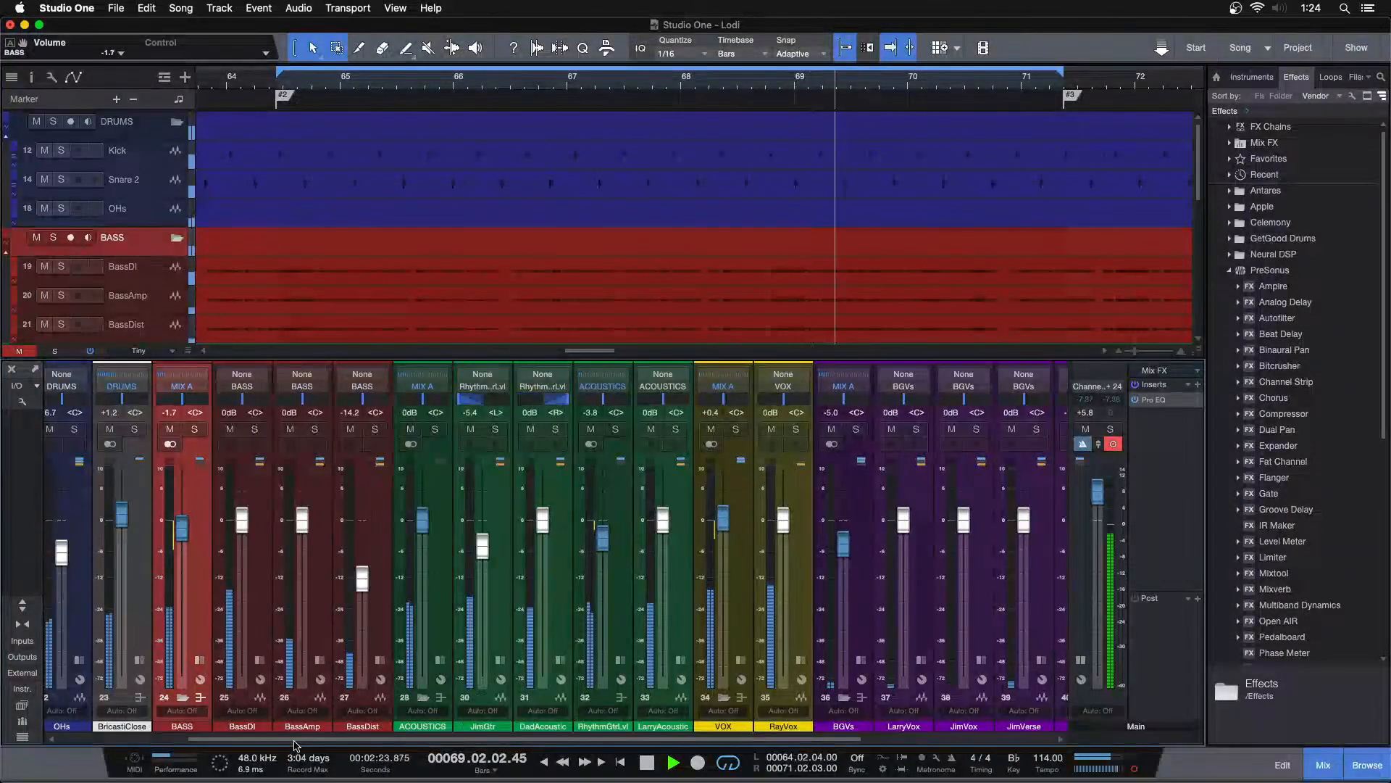
left_click(1050, 429)
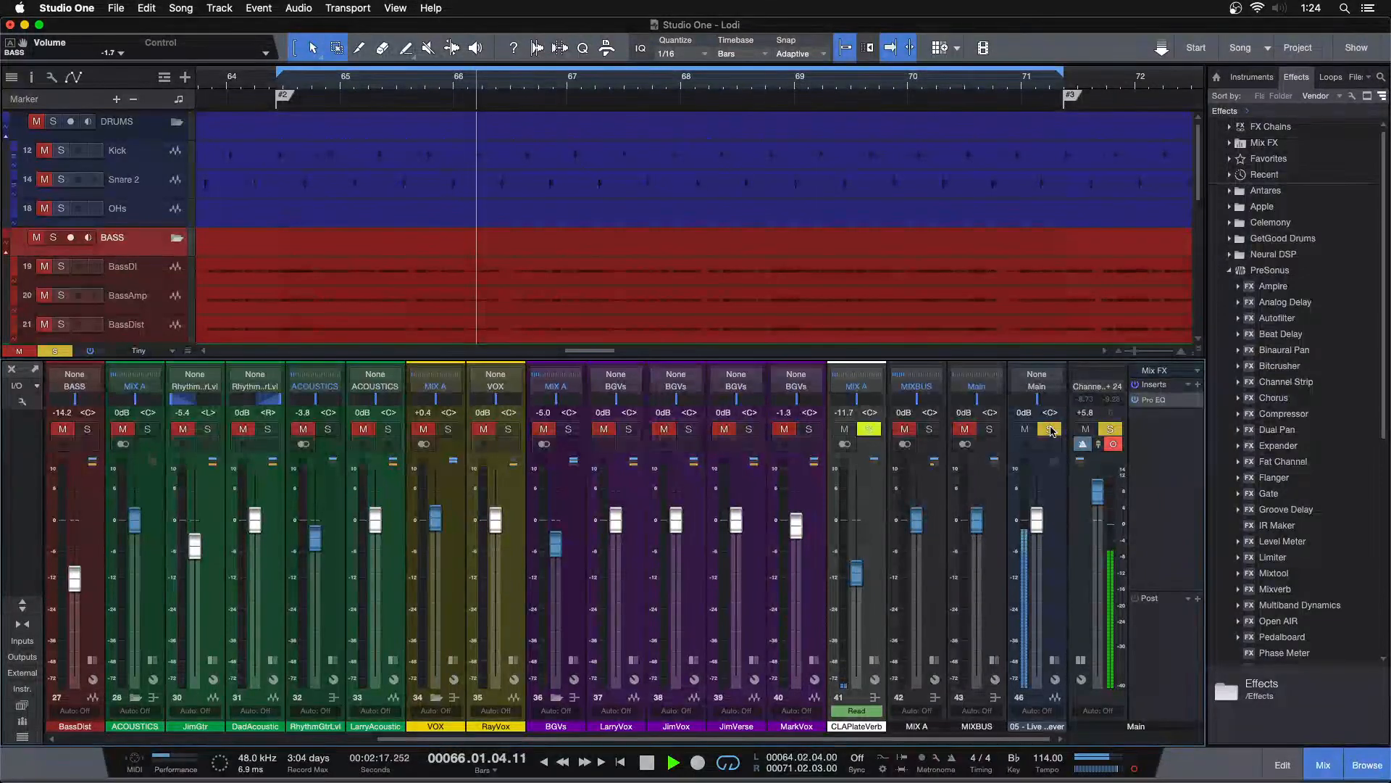
left_click(1050, 428)
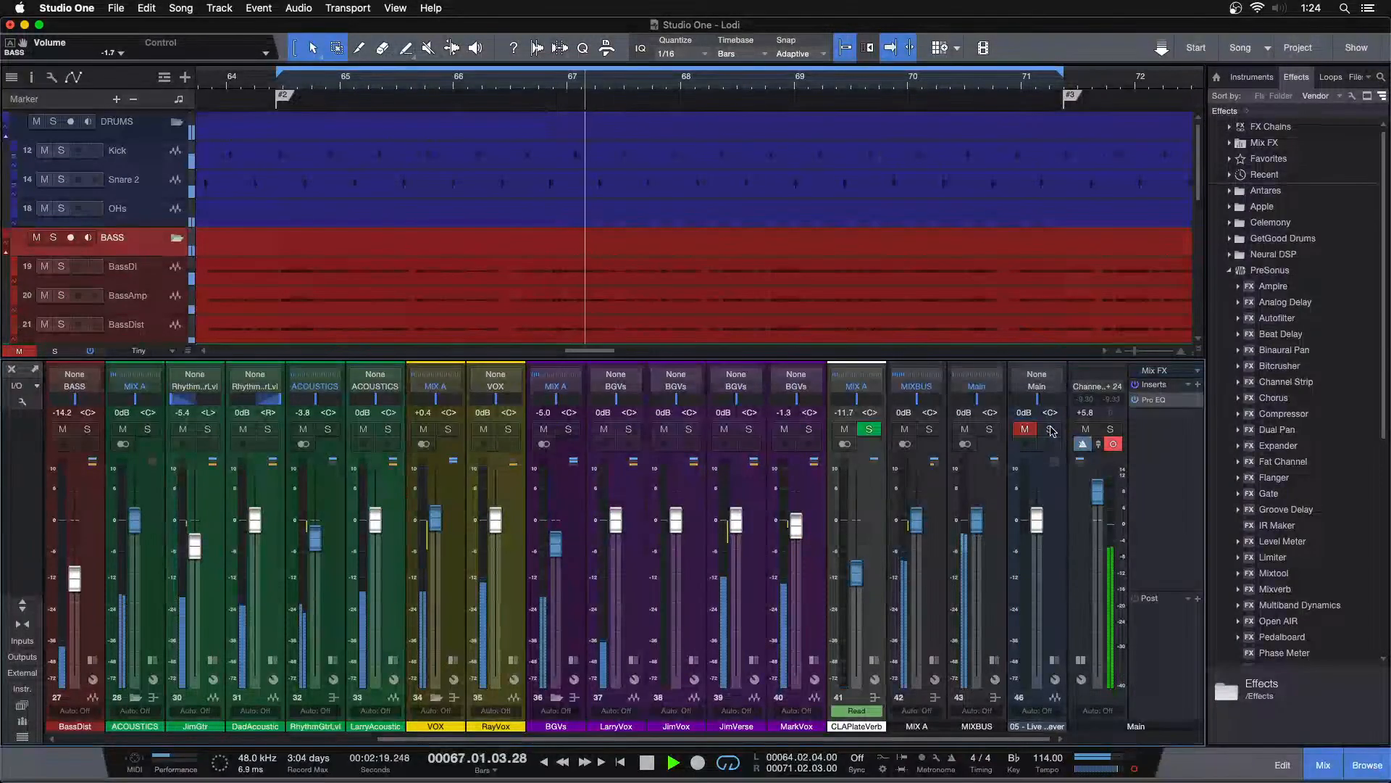
left_click(1050, 429)
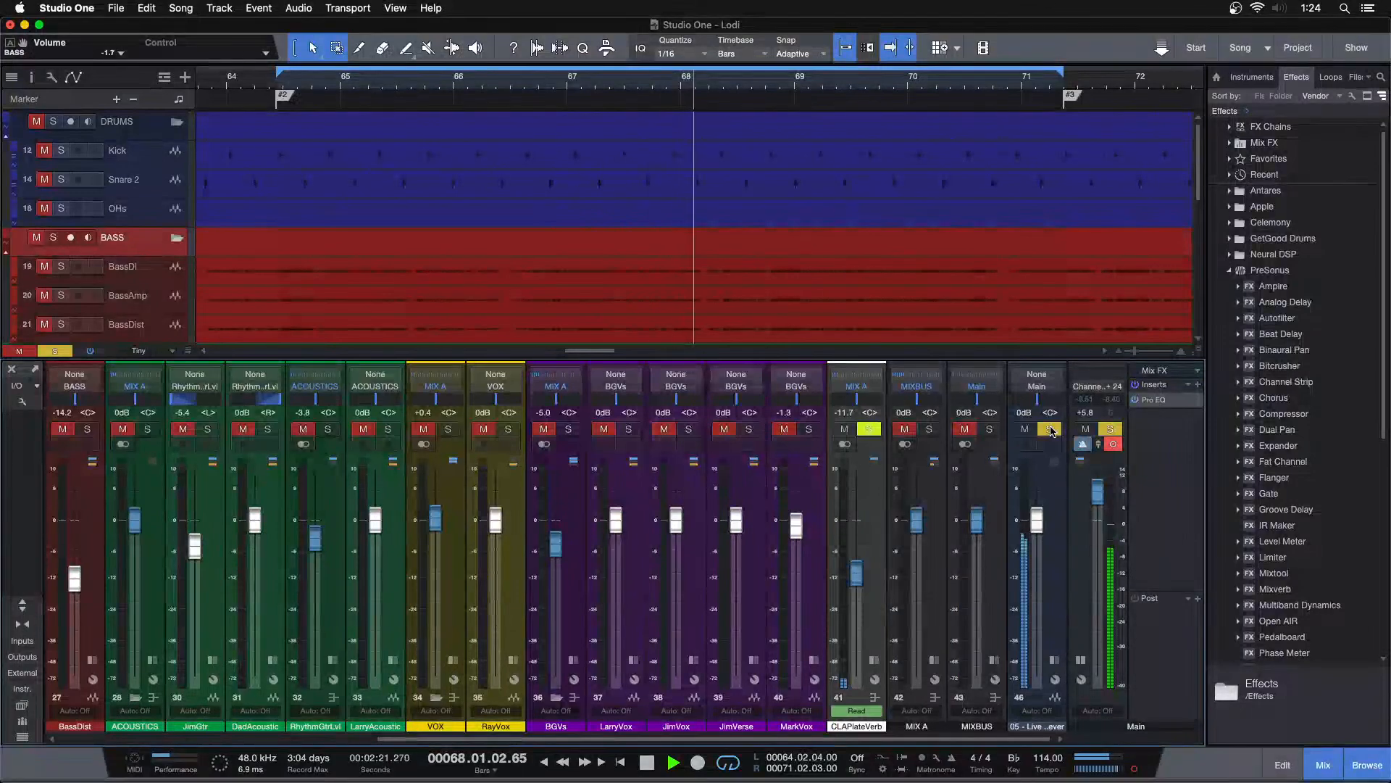
left_click(1050, 429)
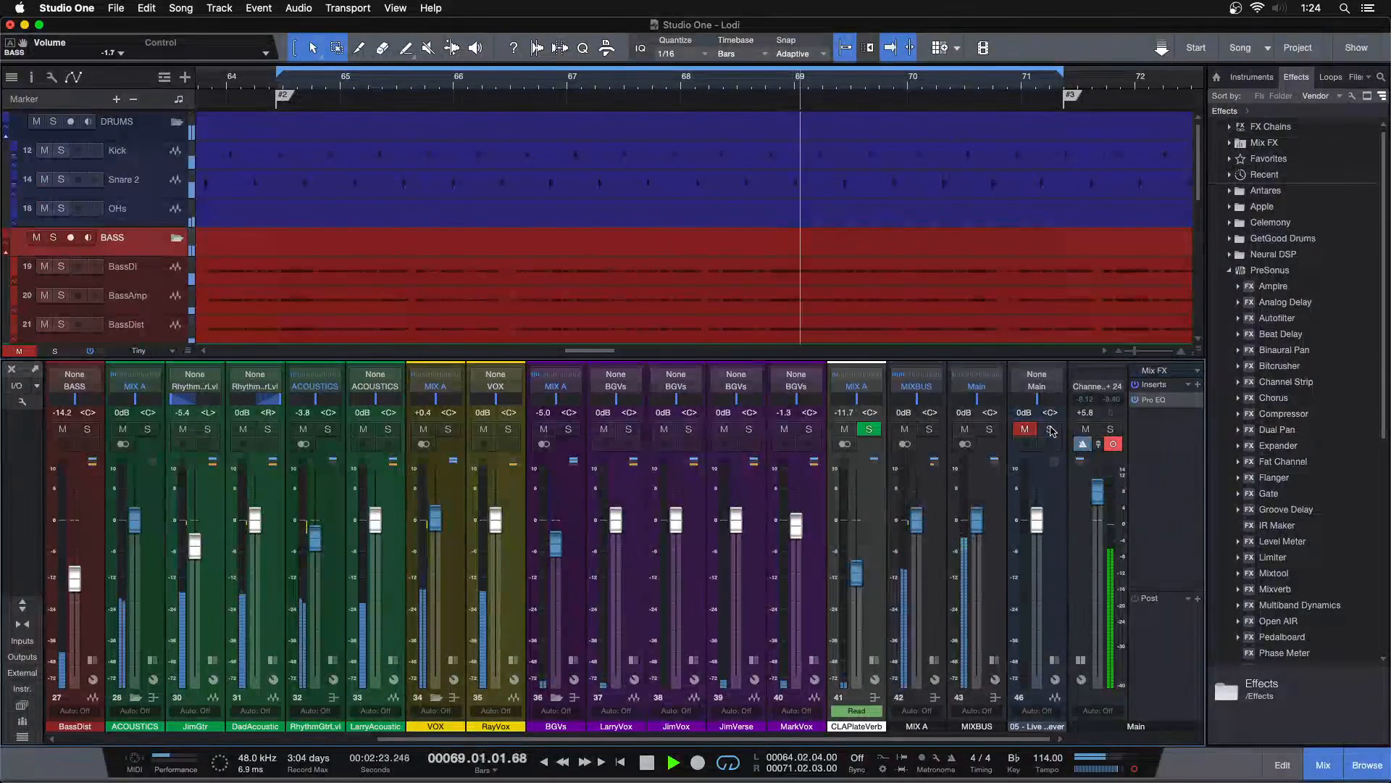
Step: Enable the low cut at 26.4 Hz in the Kick channel's Pro EQ 2 and compare the mix with the soloed Live Forever reference
left_click_drag(777, 739, 218, 738)
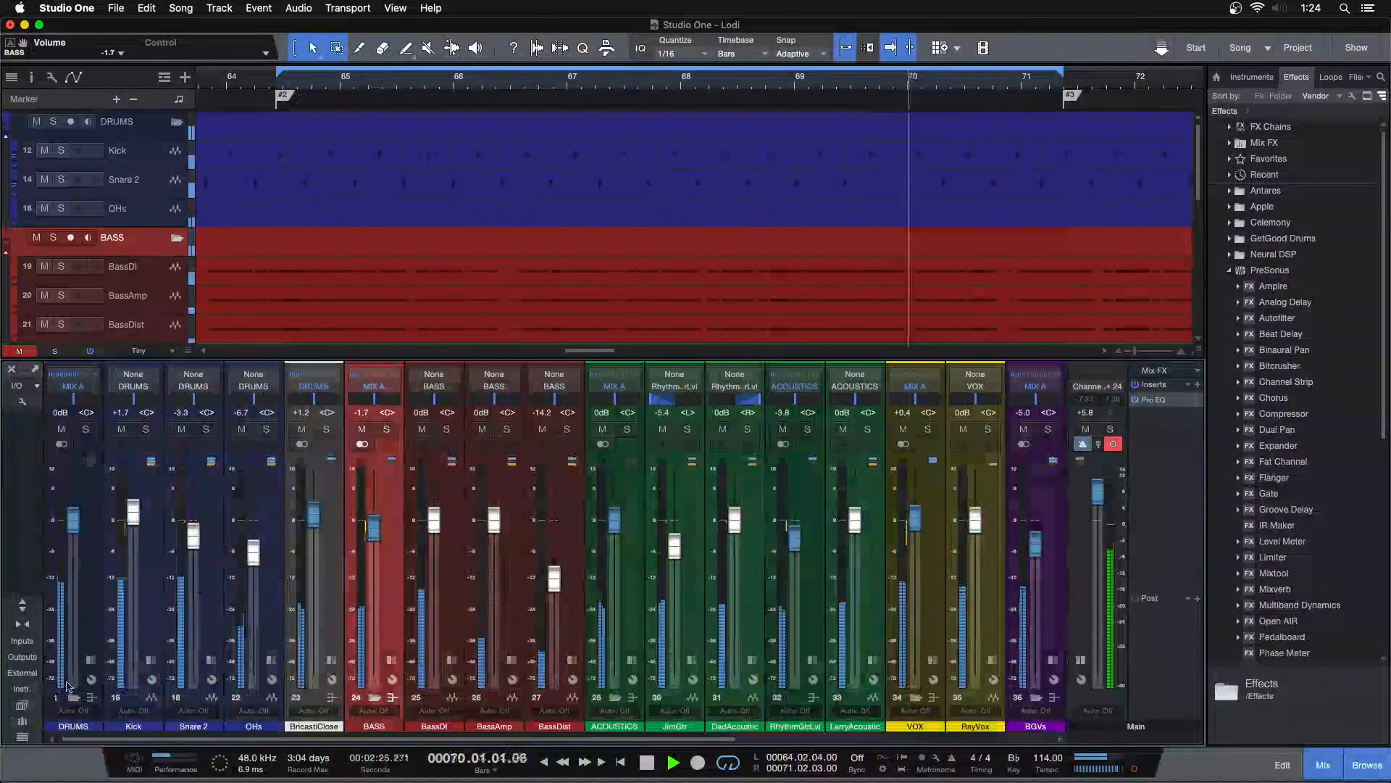
left_click(150, 661)
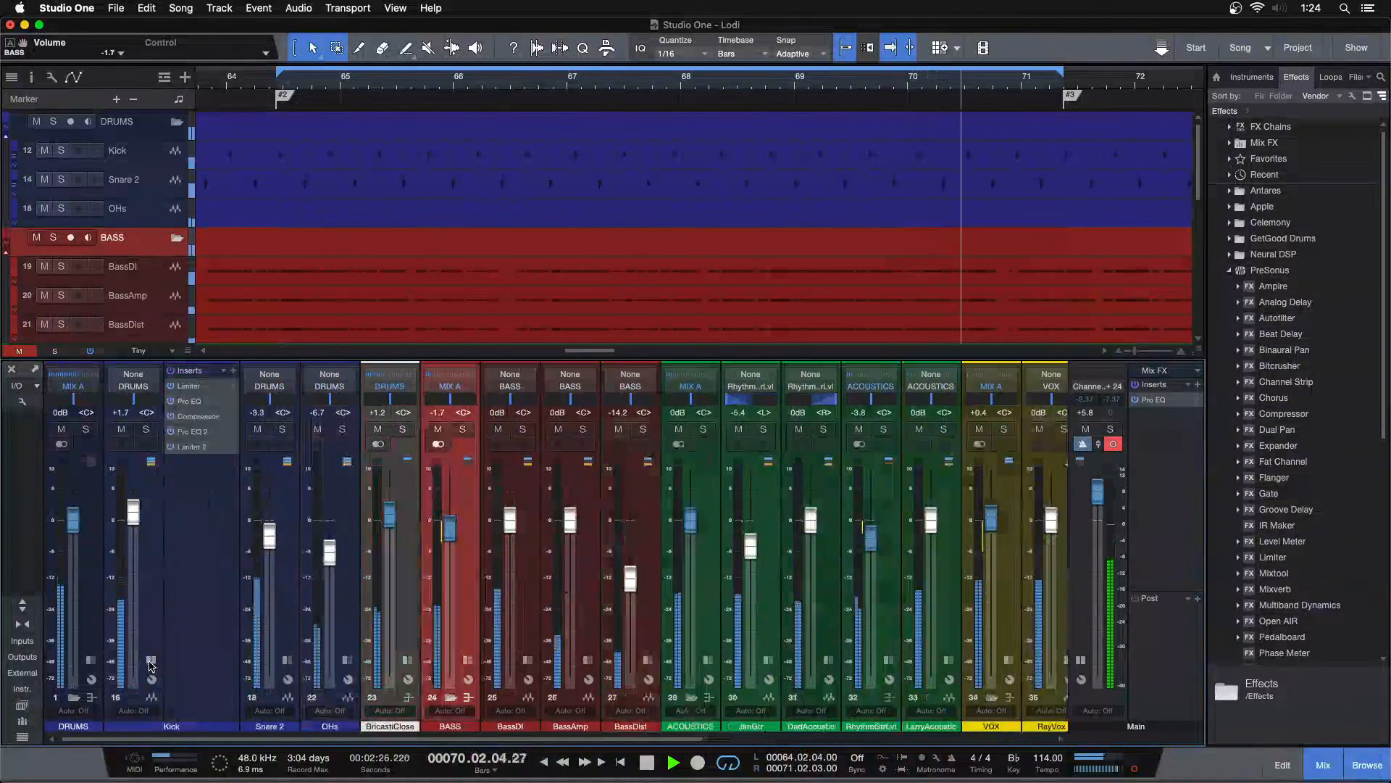
left_click(192, 432)
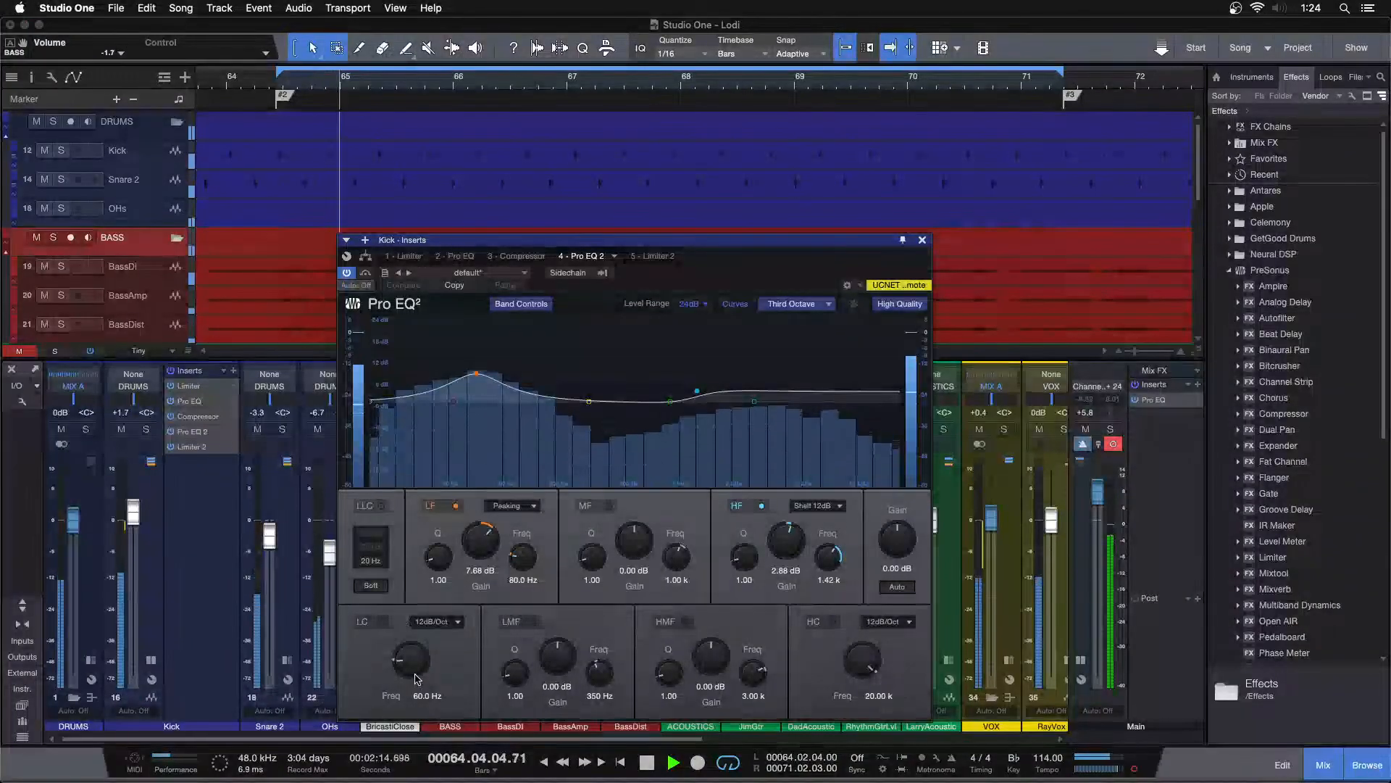
left_click_drag(404, 654, 403, 681)
left_click(379, 622)
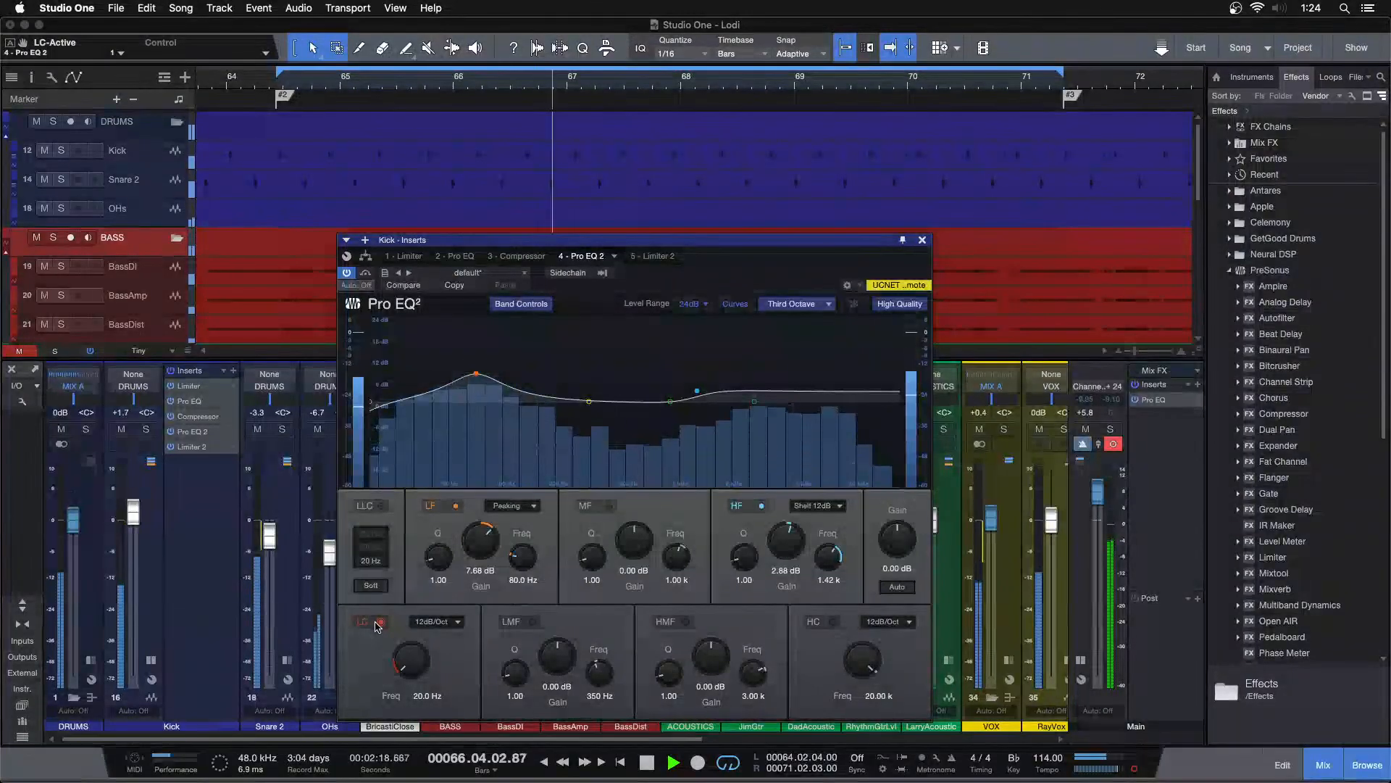
scroll(414, 673, "up", 3)
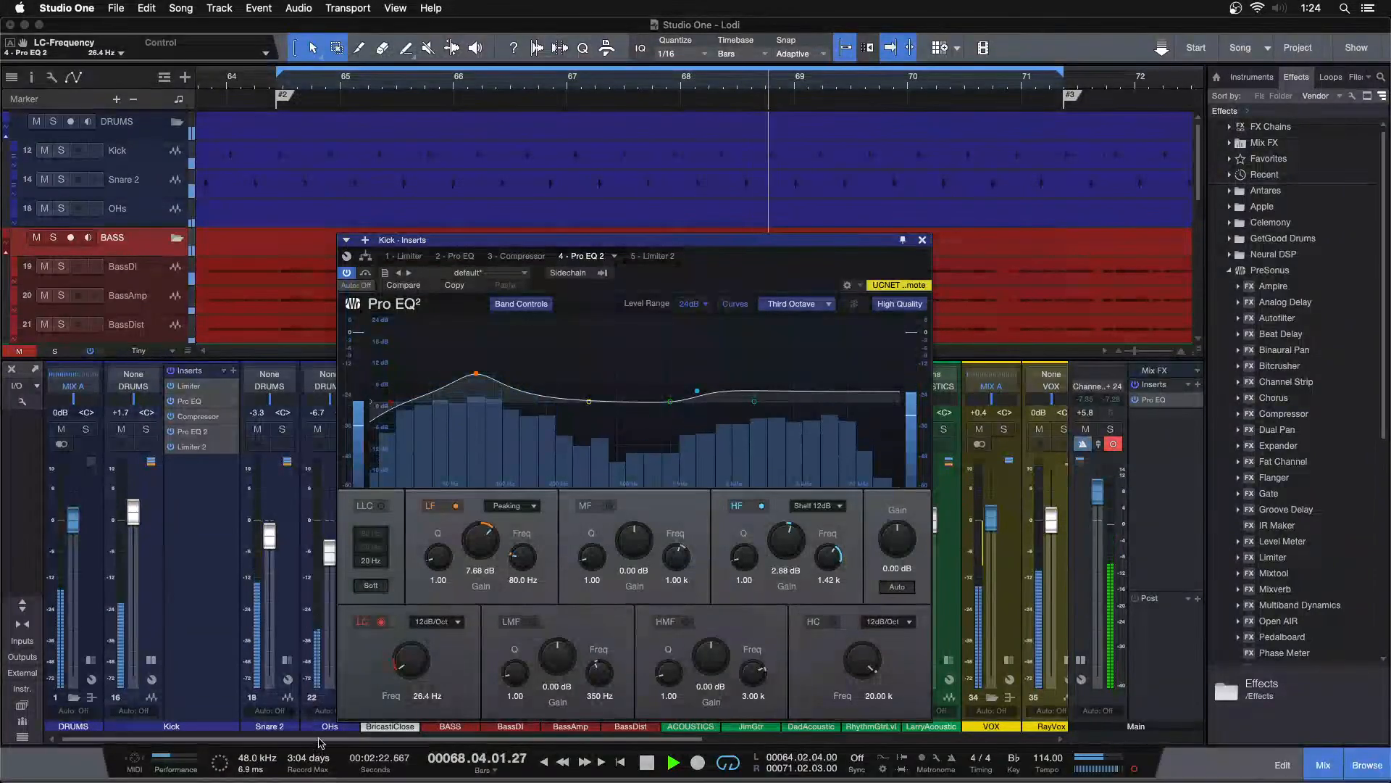
left_click_drag(320, 738, 1142, 714)
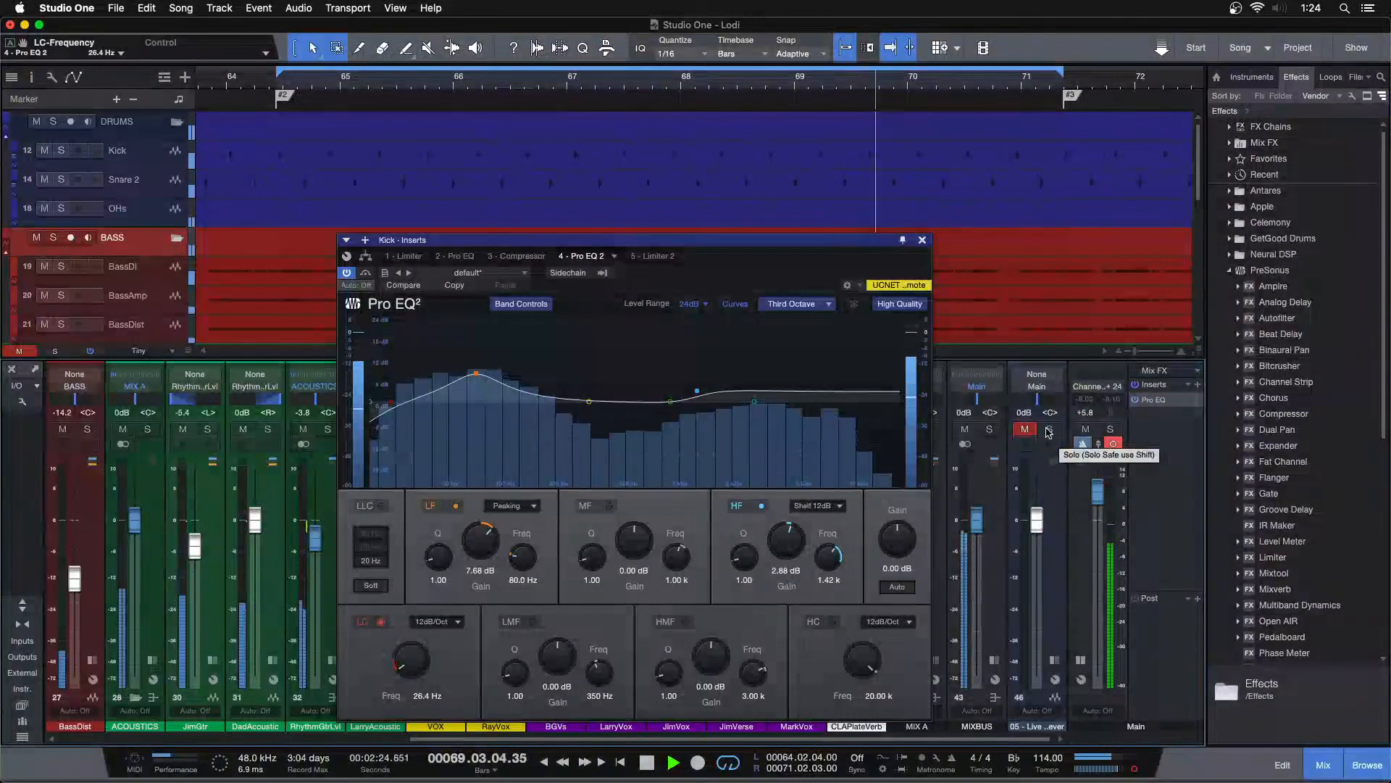
left_click(1047, 429)
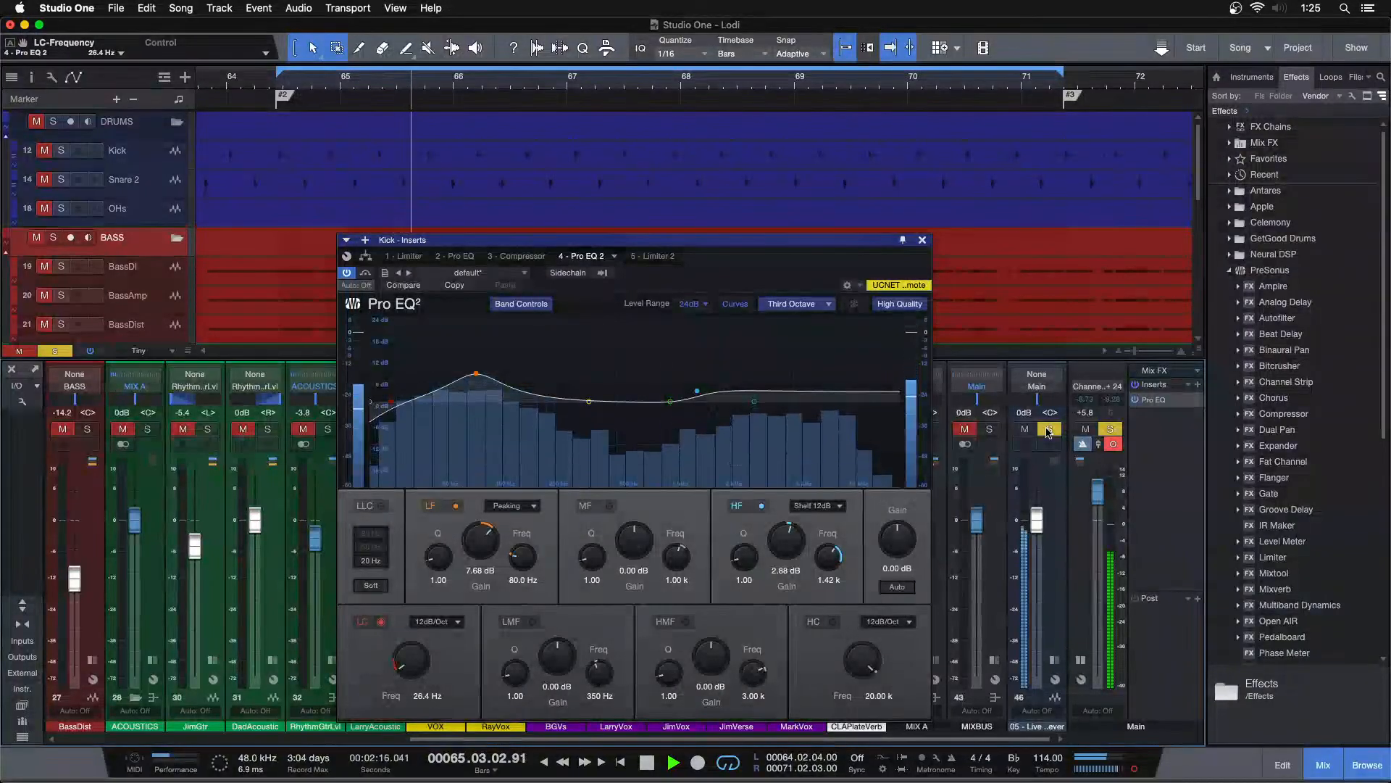
left_click(1048, 430)
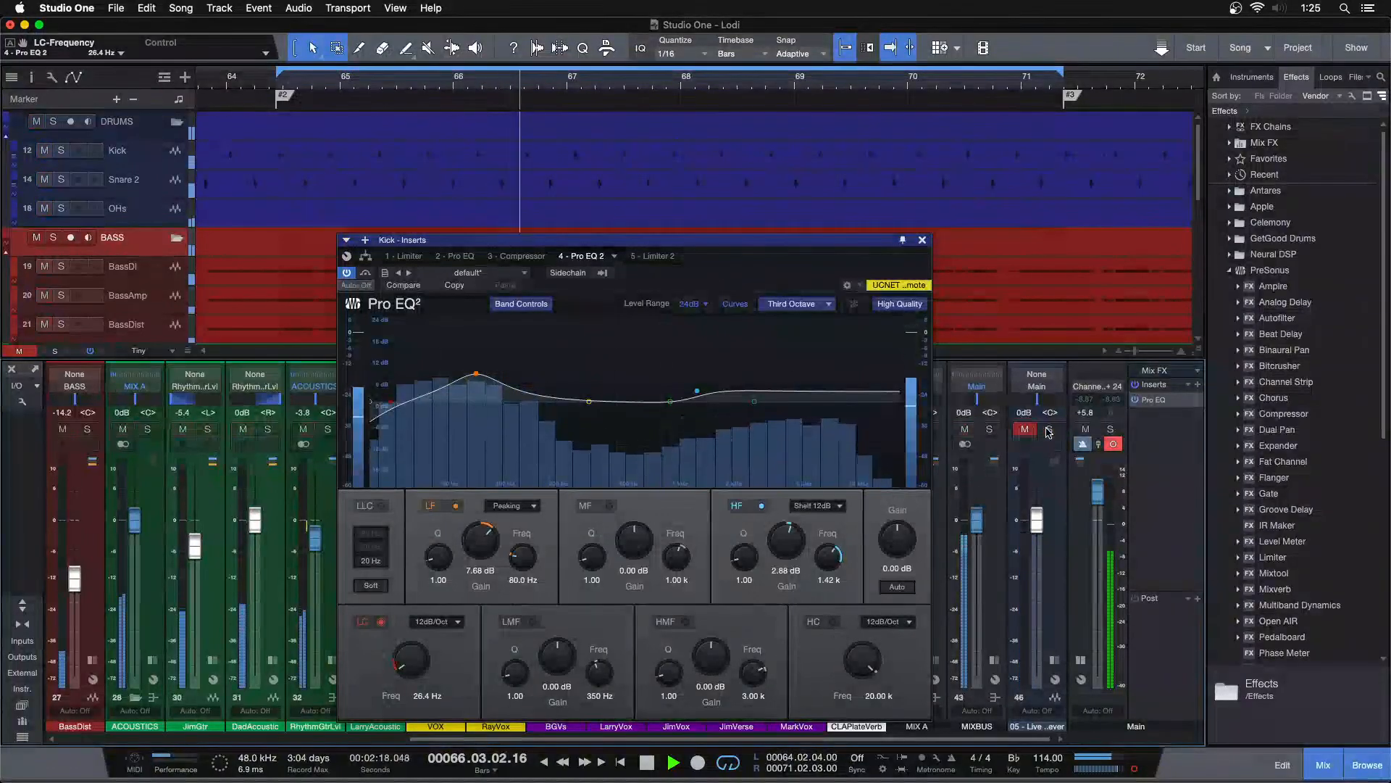
Step: Raise the Kick Pro EQ 2 low cut in stages to 28.3, 30.3 and 32.4 Hz, toggling solo on the Live Forever reference after each change
left_click_drag(418, 662, 420, 656)
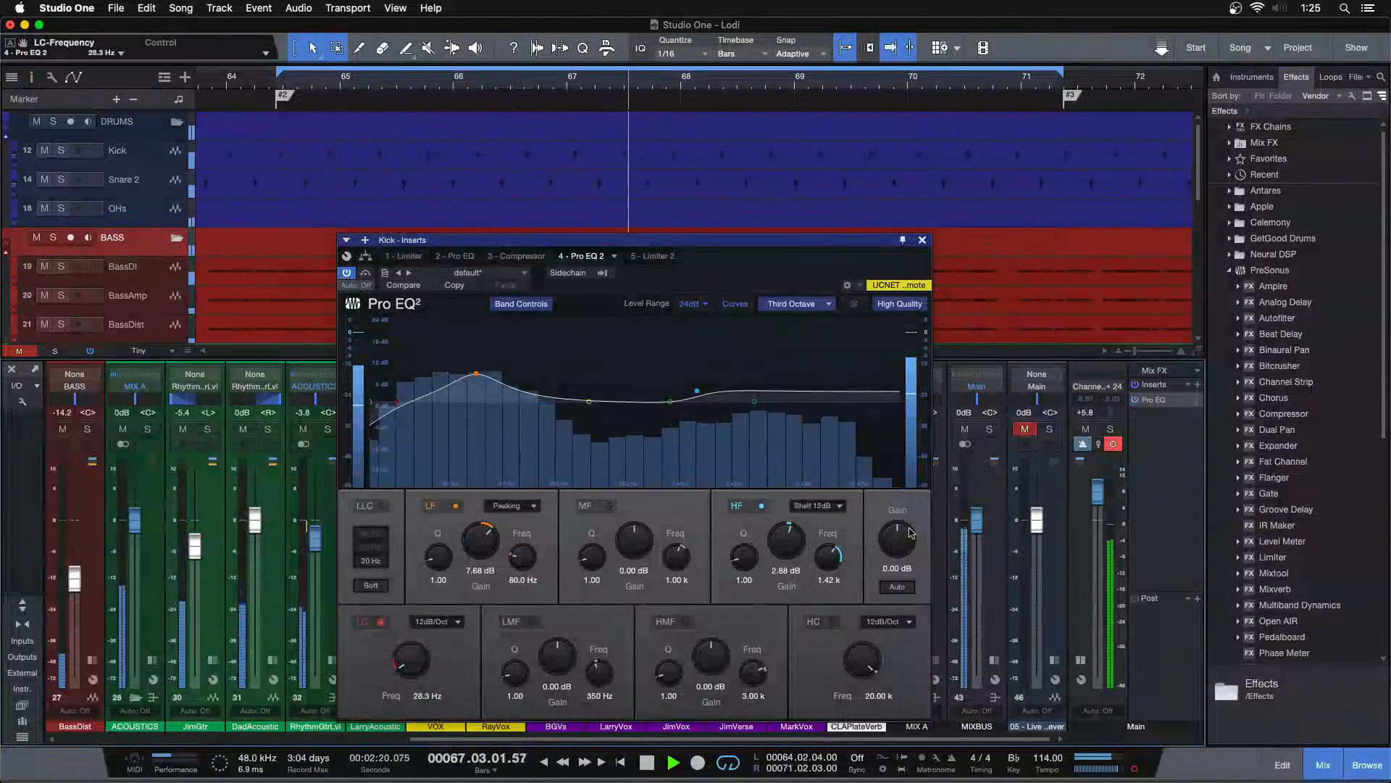
left_click(1048, 430)
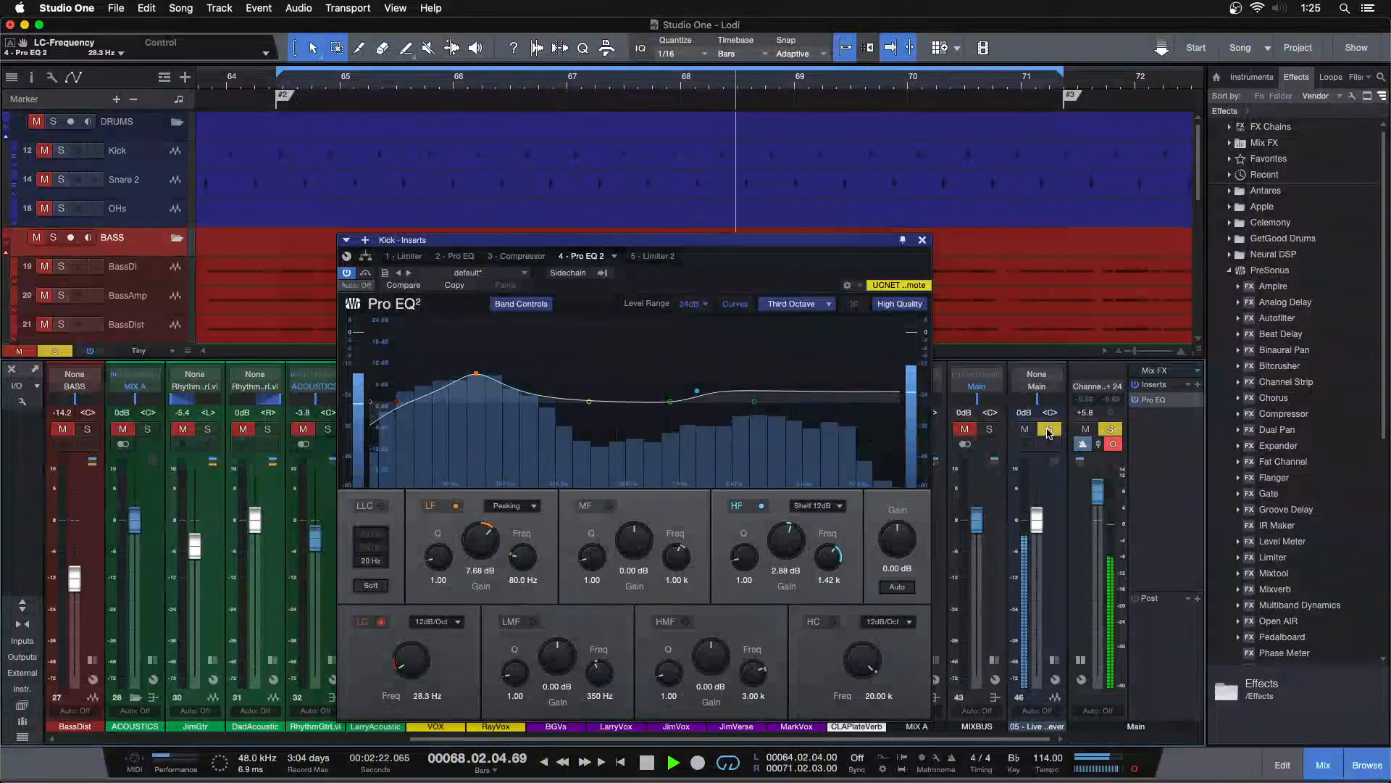
left_click(1047, 429)
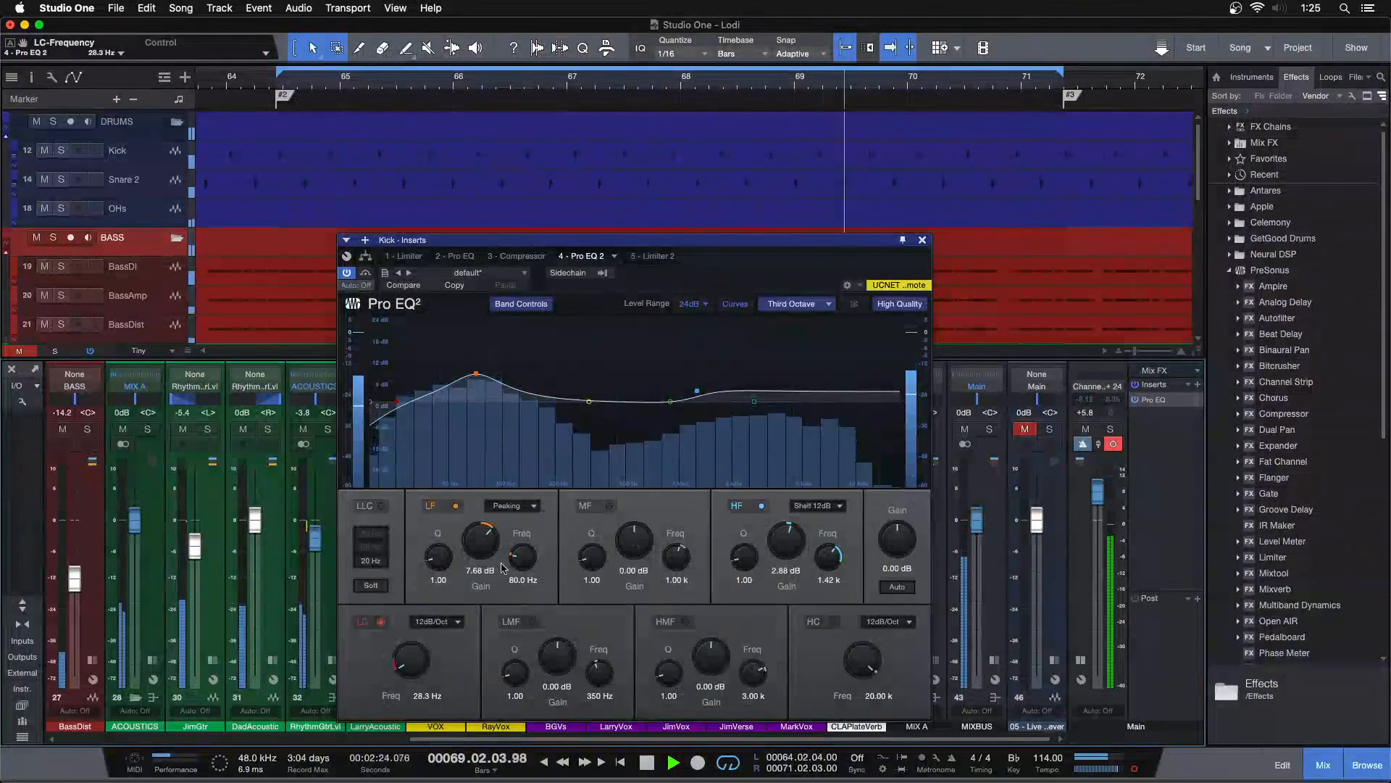
left_click_drag(415, 660, 414, 654)
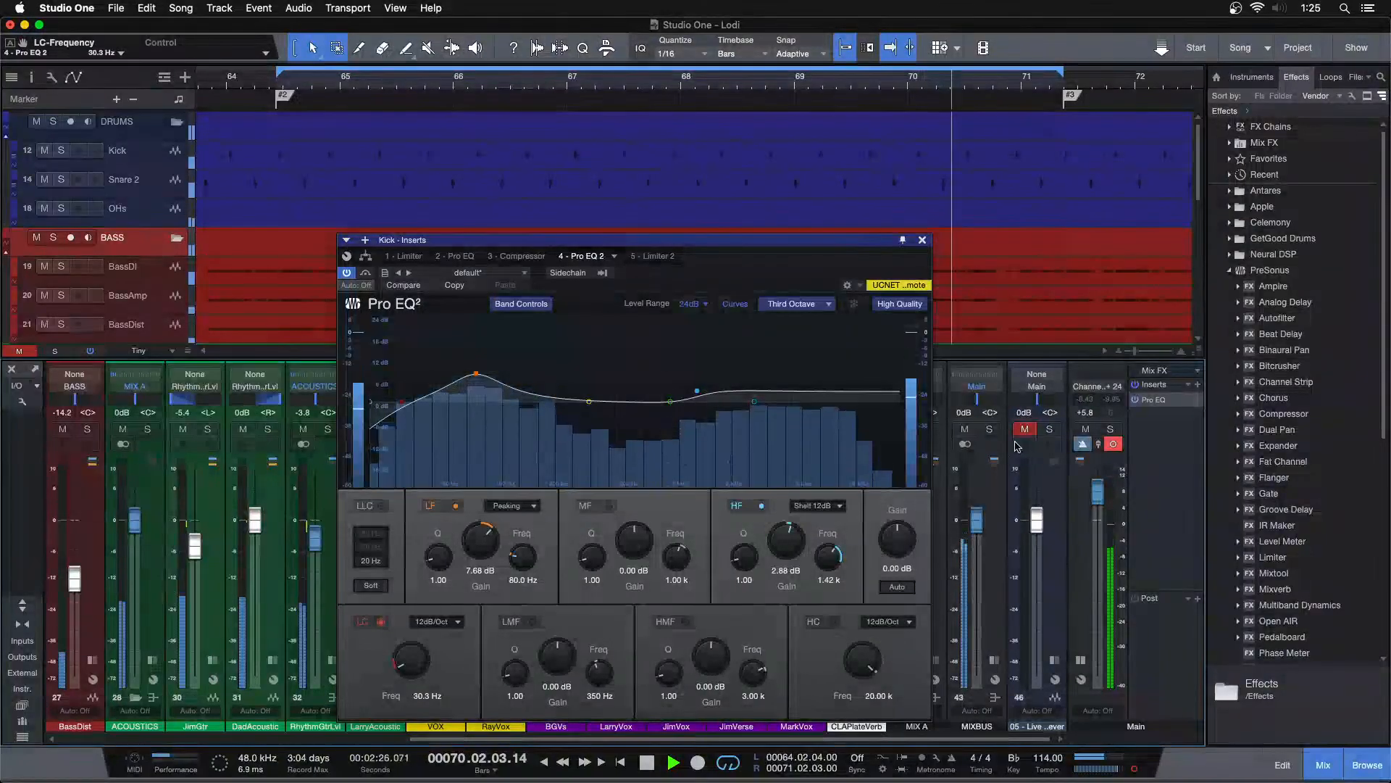
left_click(1048, 430)
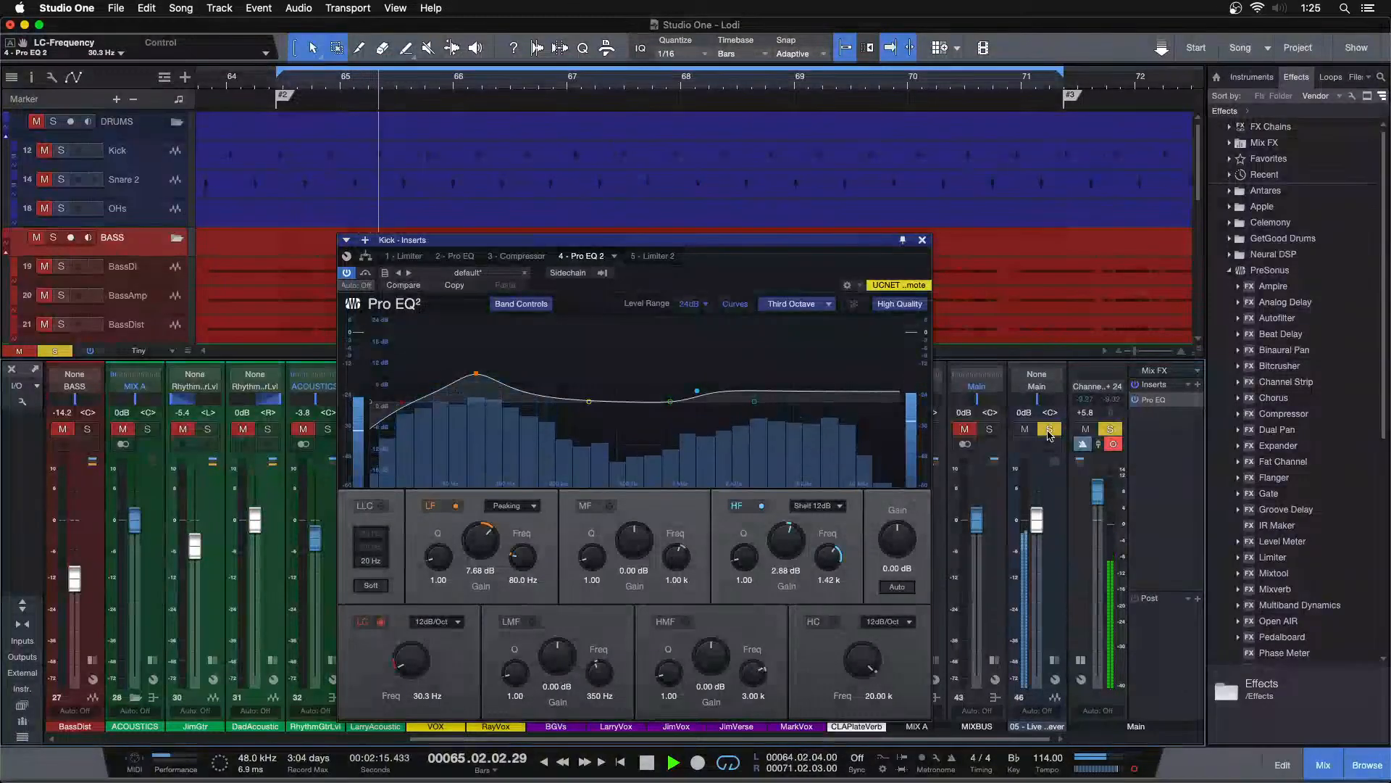
left_click(1049, 430)
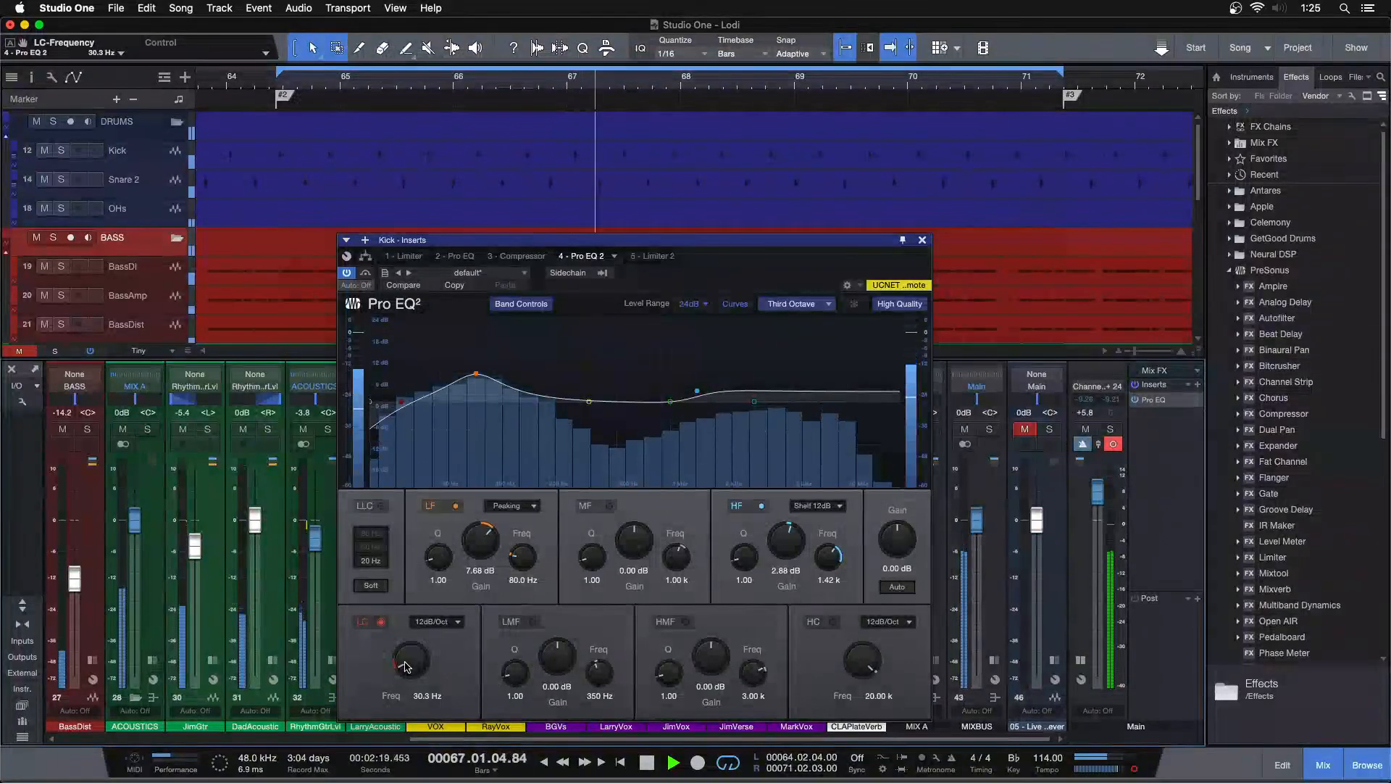
left_click(1048, 429)
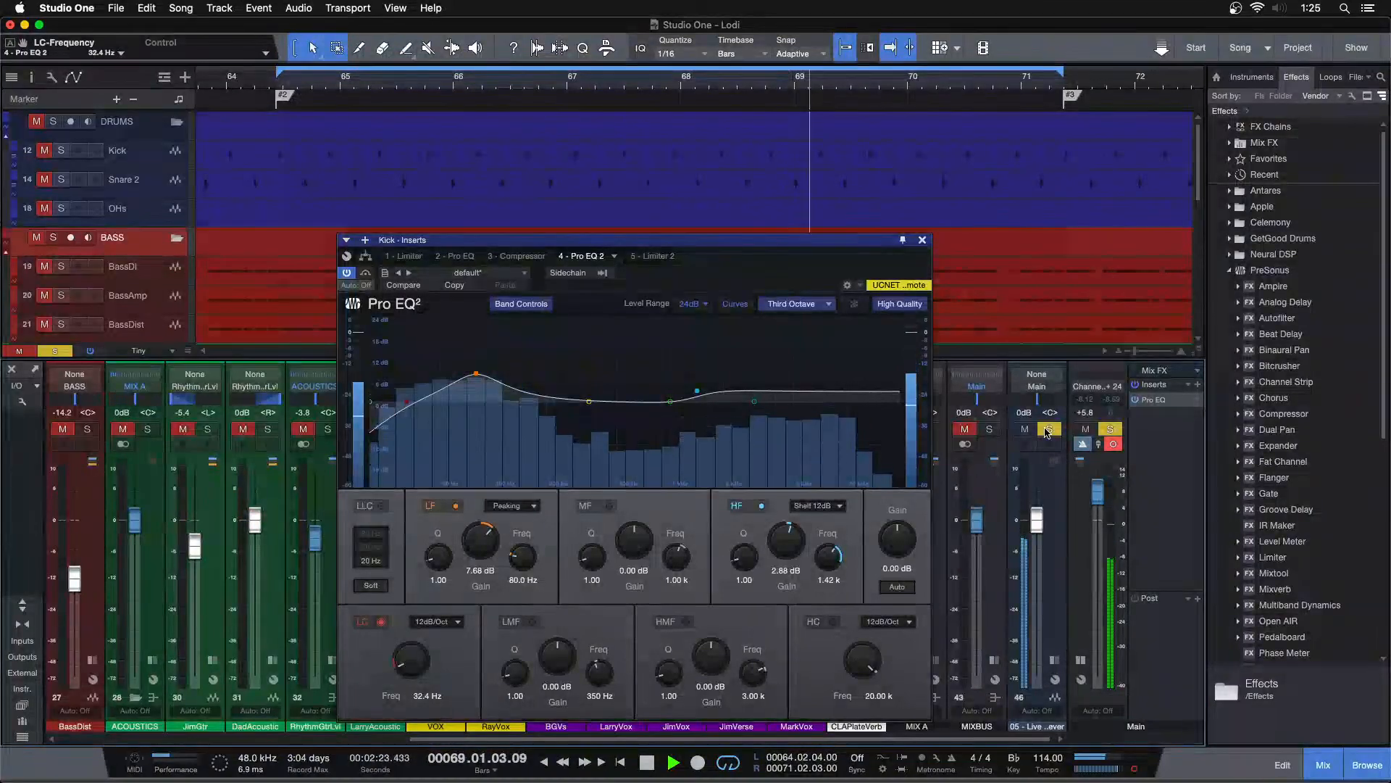
left_click(1049, 429)
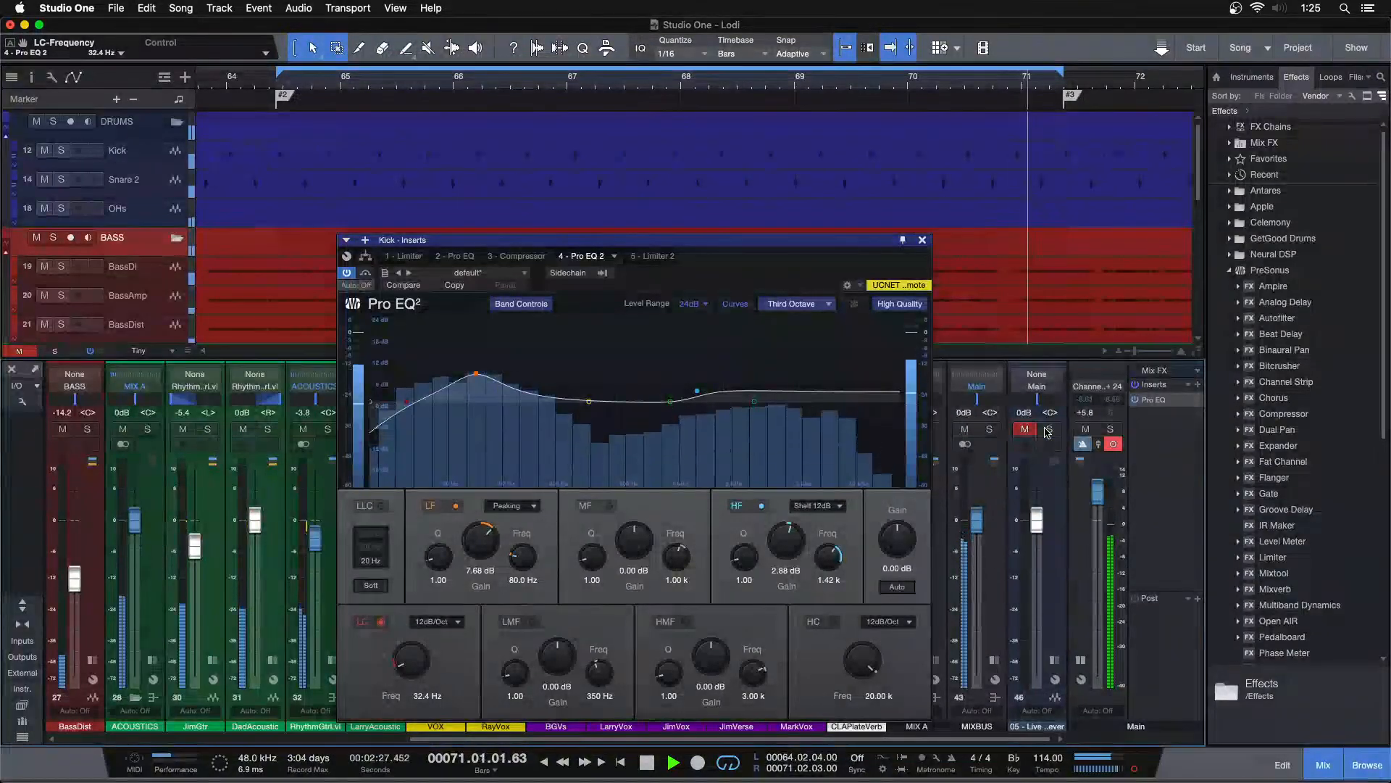
left_click(1047, 429)
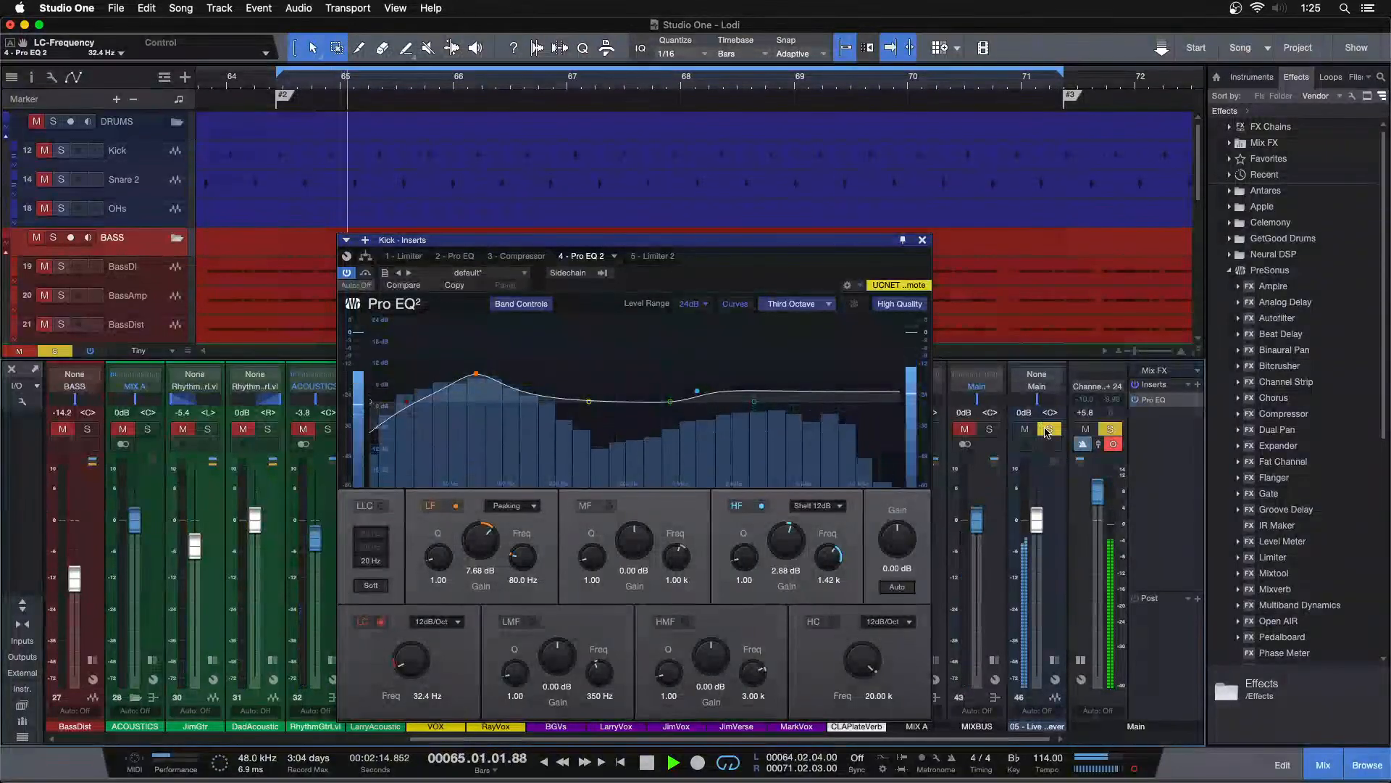
left_click(1047, 429)
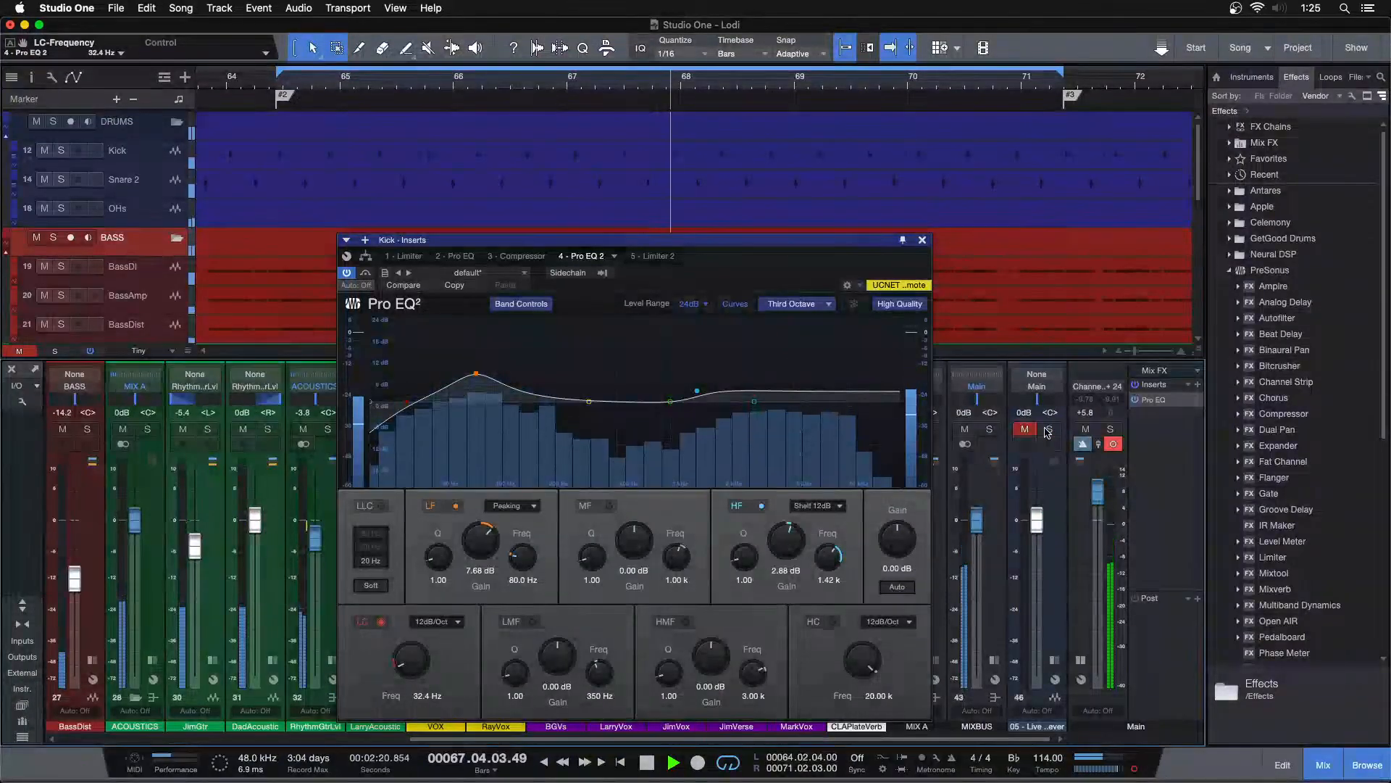
Step: Lower the BASS bus volume to -2.1 dB, close the Kick EQ, and toggle solo on the Live Forever reference to compare low ends
left_click(1048, 429)
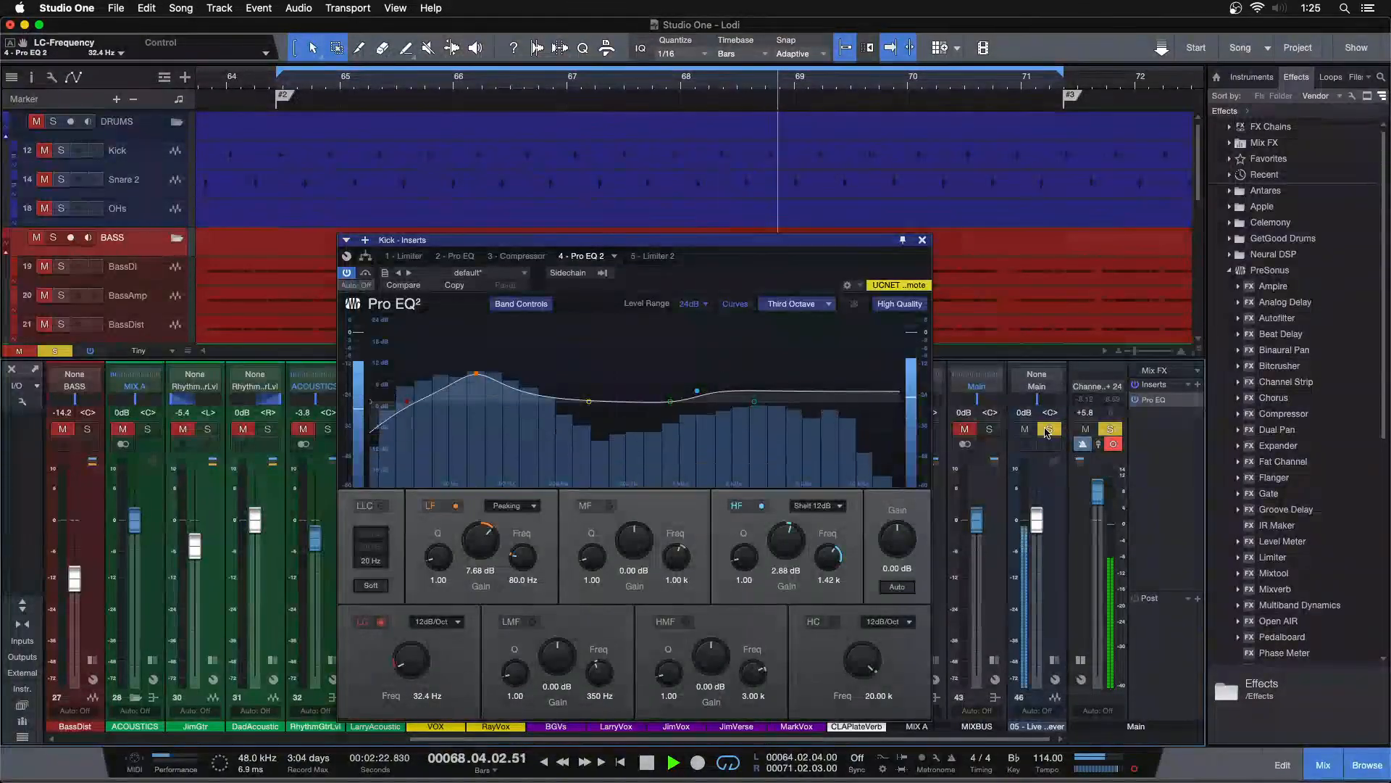
left_click_drag(534, 739, 433, 739)
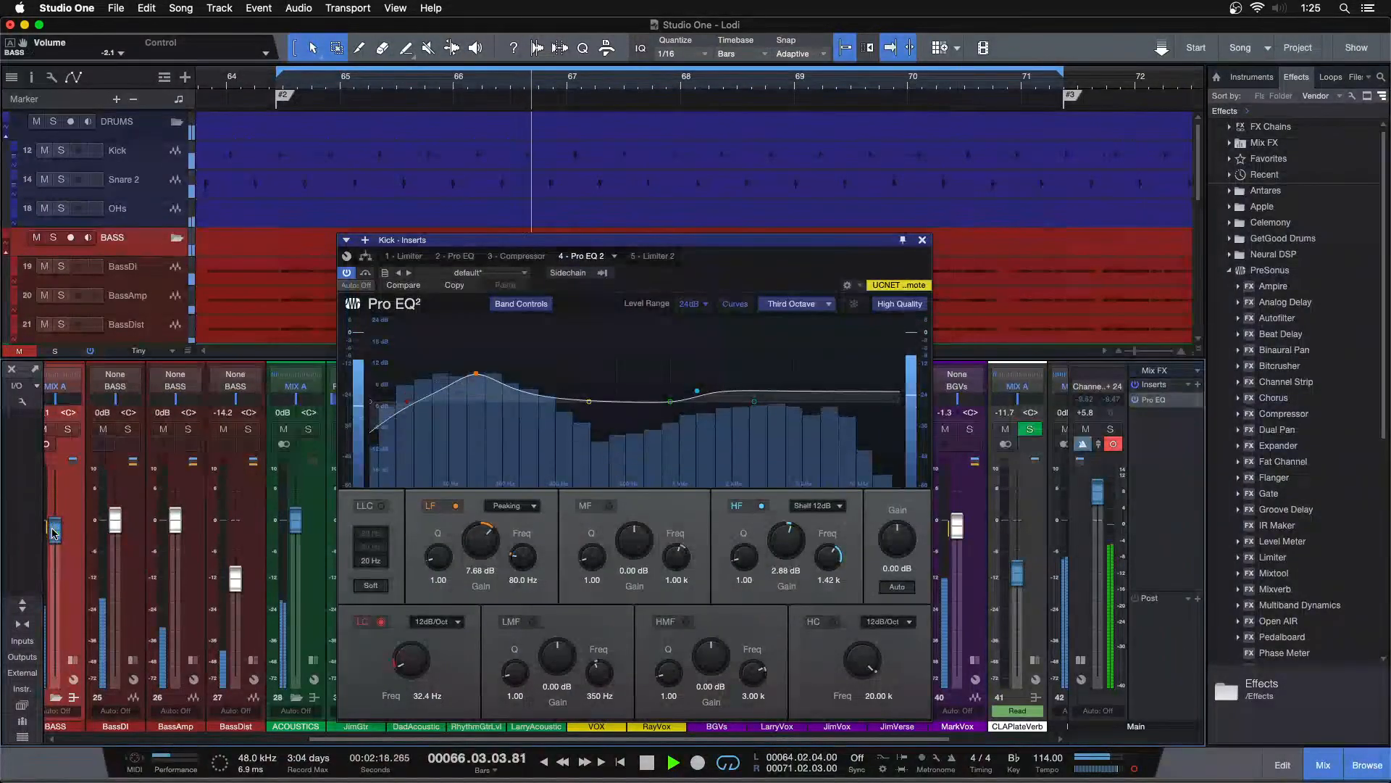
left_click(922, 240)
scroll(777, 732, "right", 3)
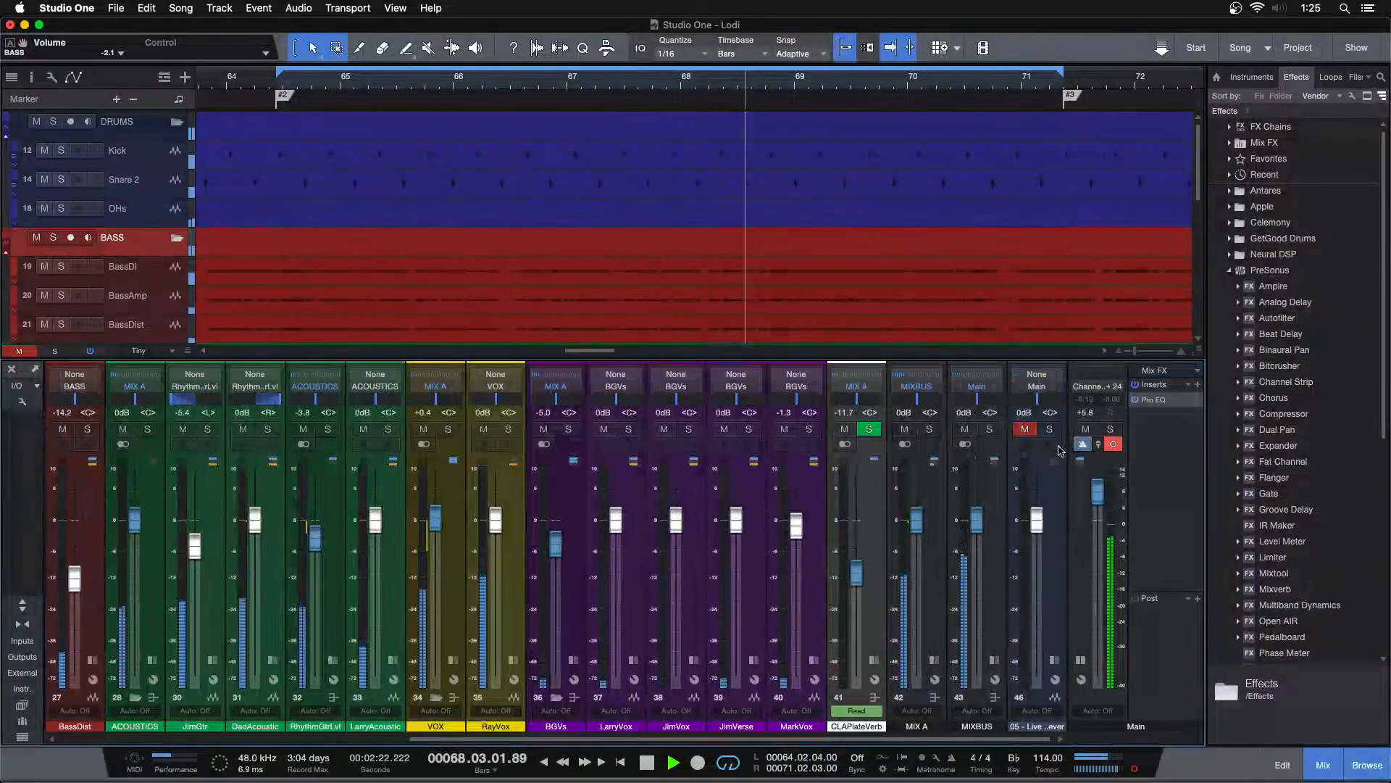
left_click(1051, 430)
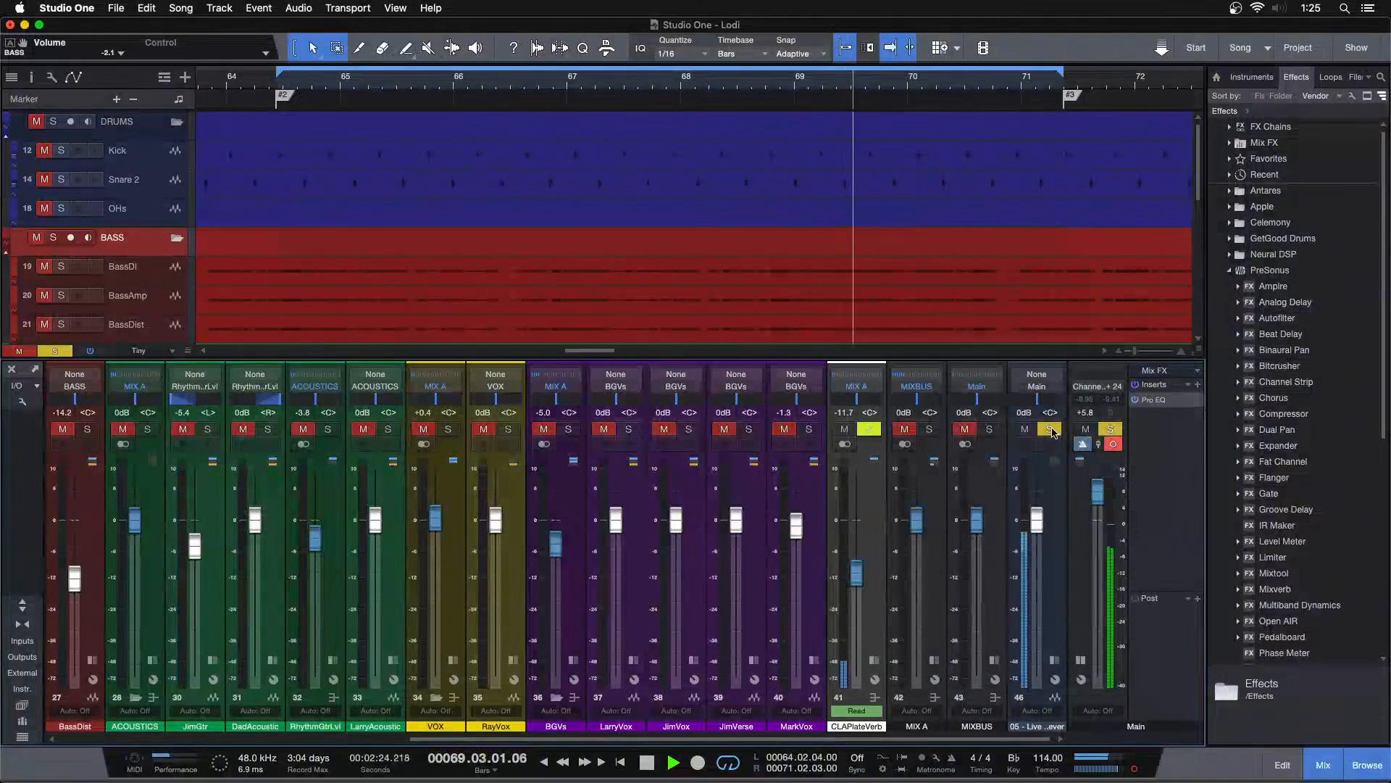
left_click(1051, 430)
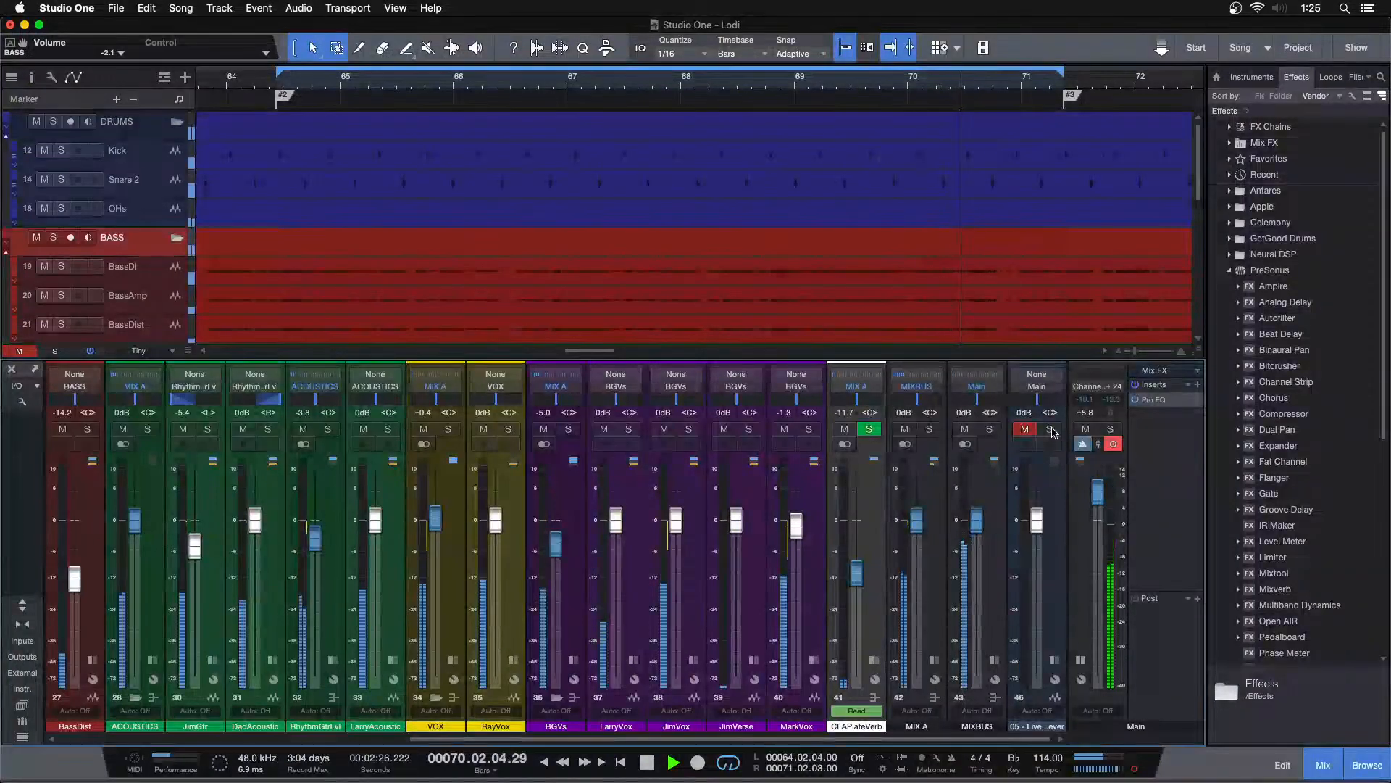
Step: Enable a 49.0 Hz low cut in the Main output's Pro EQ alongside the 100 Hz high cut
scroll(814, 731, "left", 20)
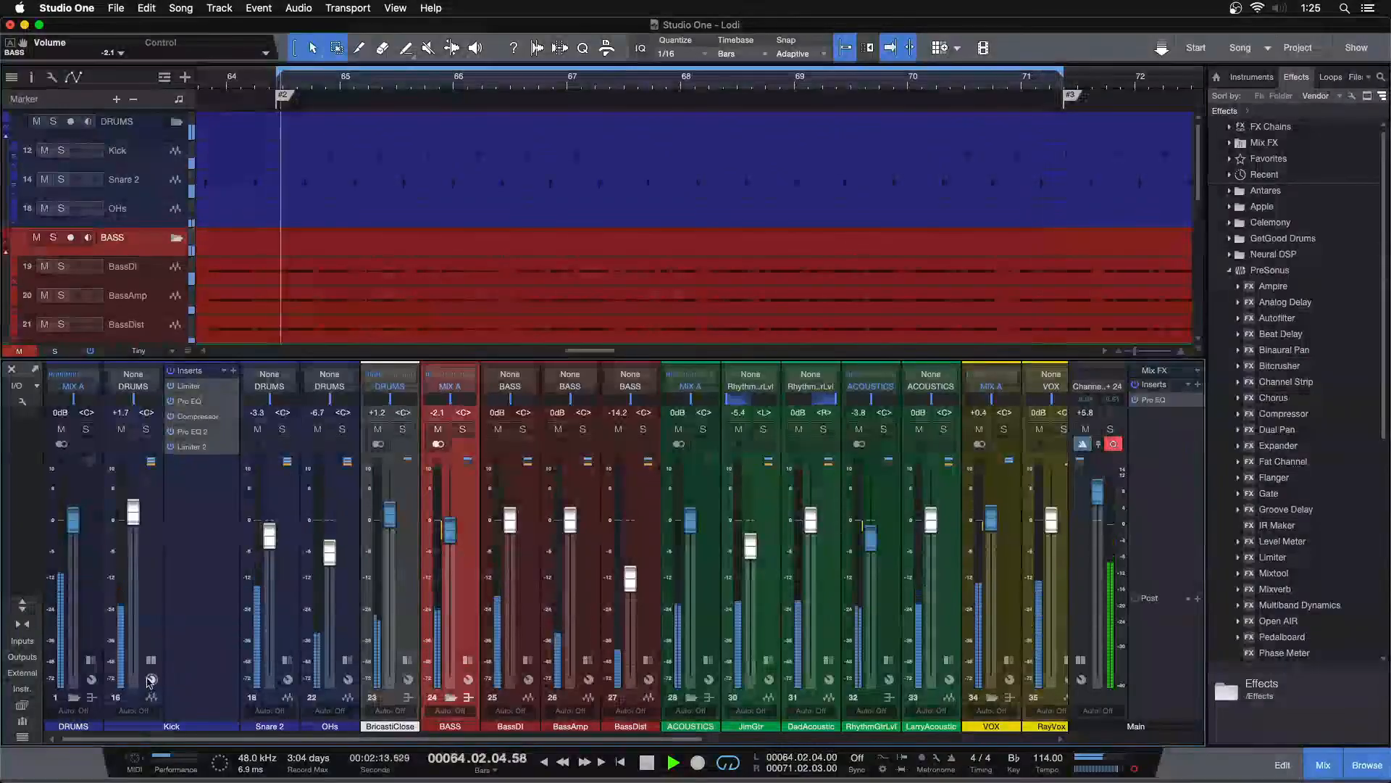
scroll(194, 706, "right", 20)
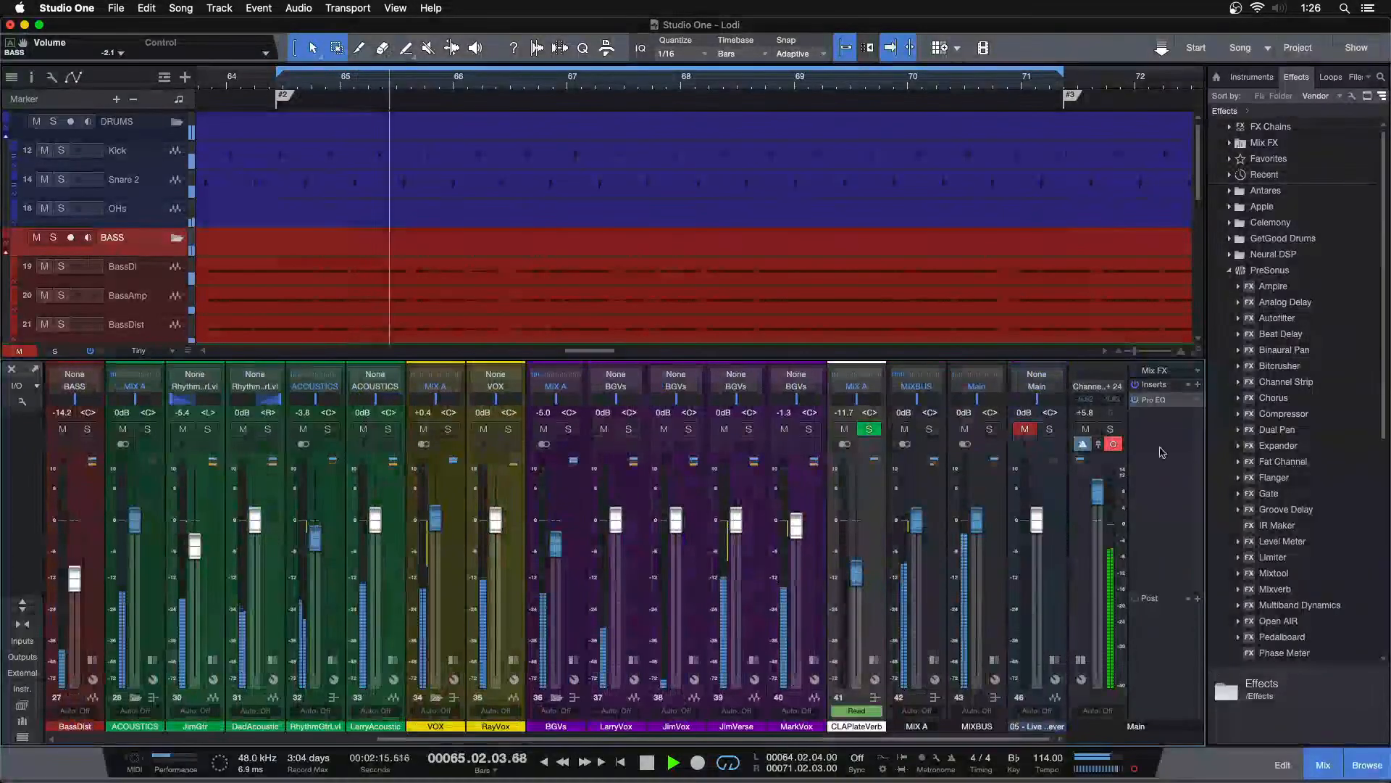
left_click(1156, 399)
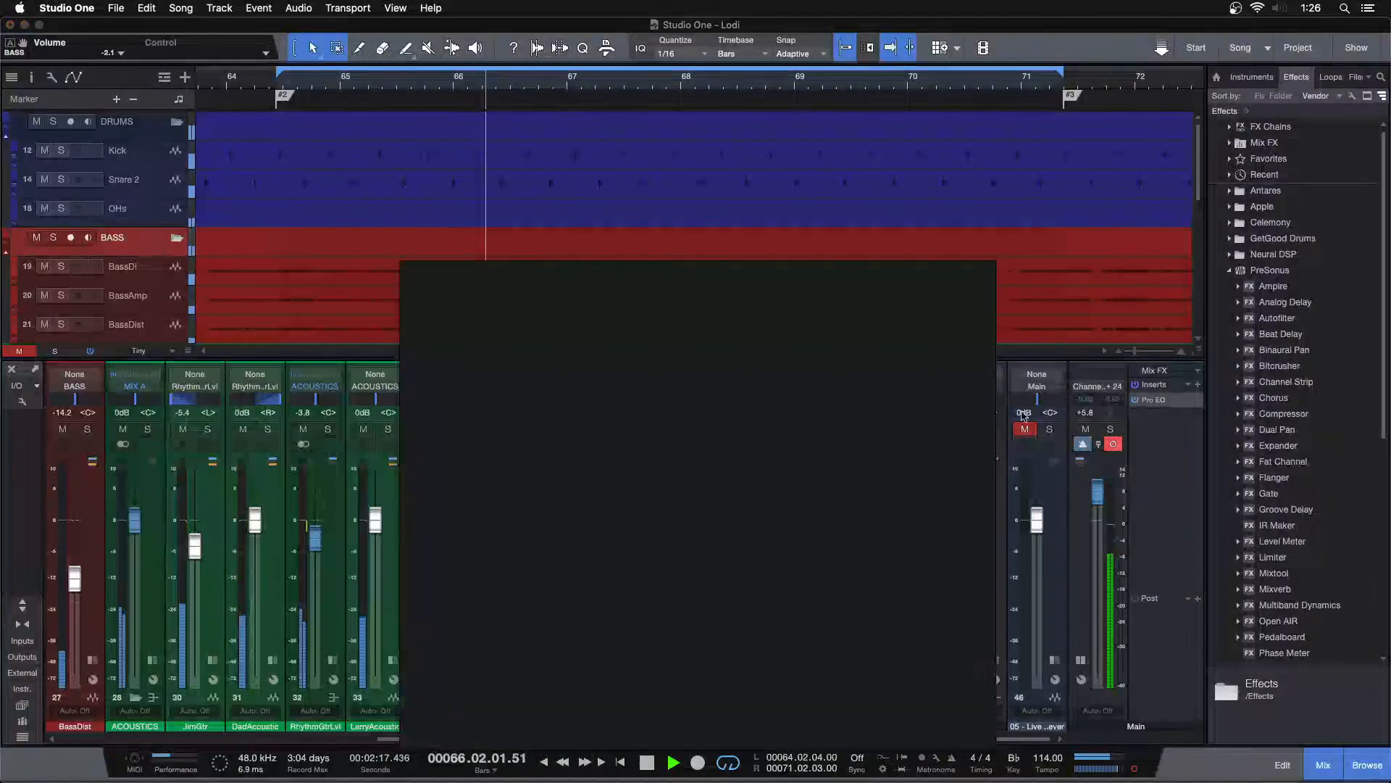
left_click_drag(501, 430, 558, 433)
left_click(502, 430)
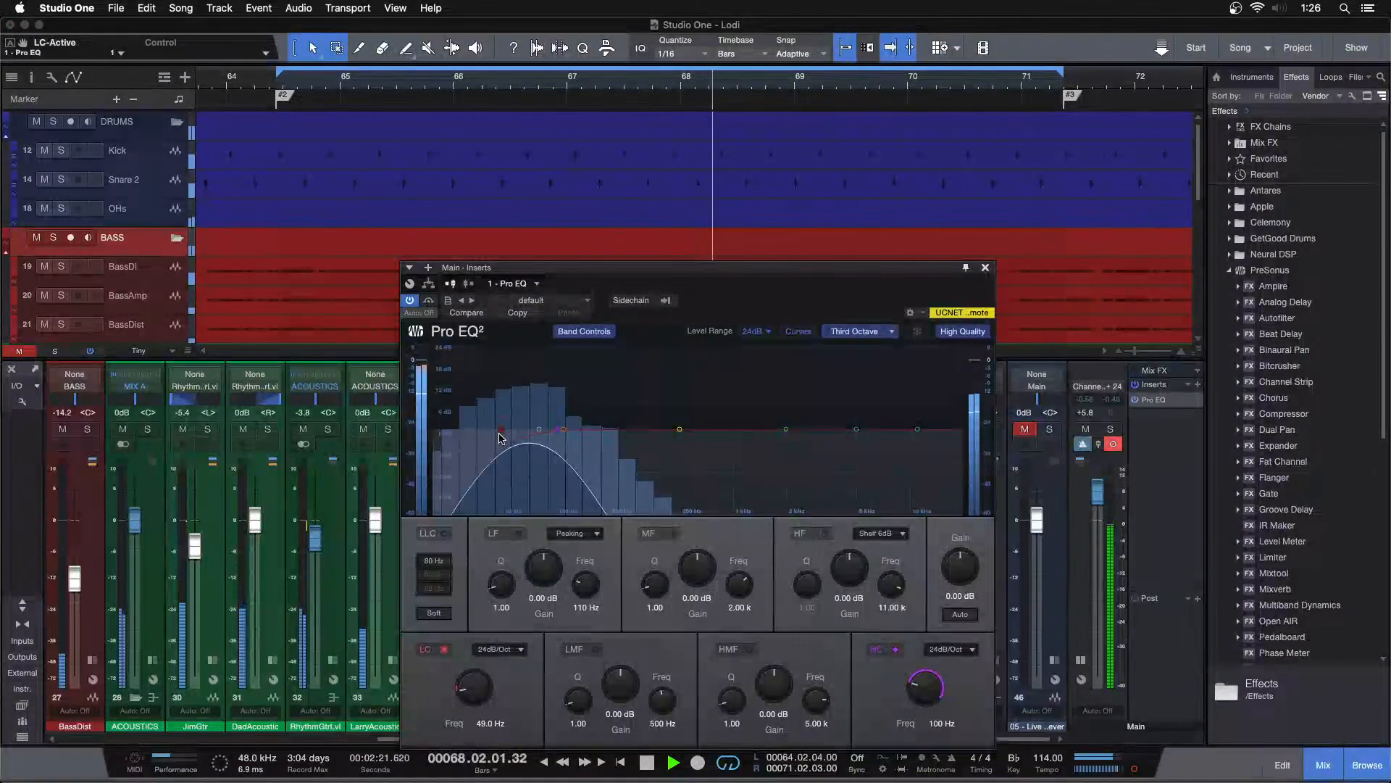
left_click(985, 268)
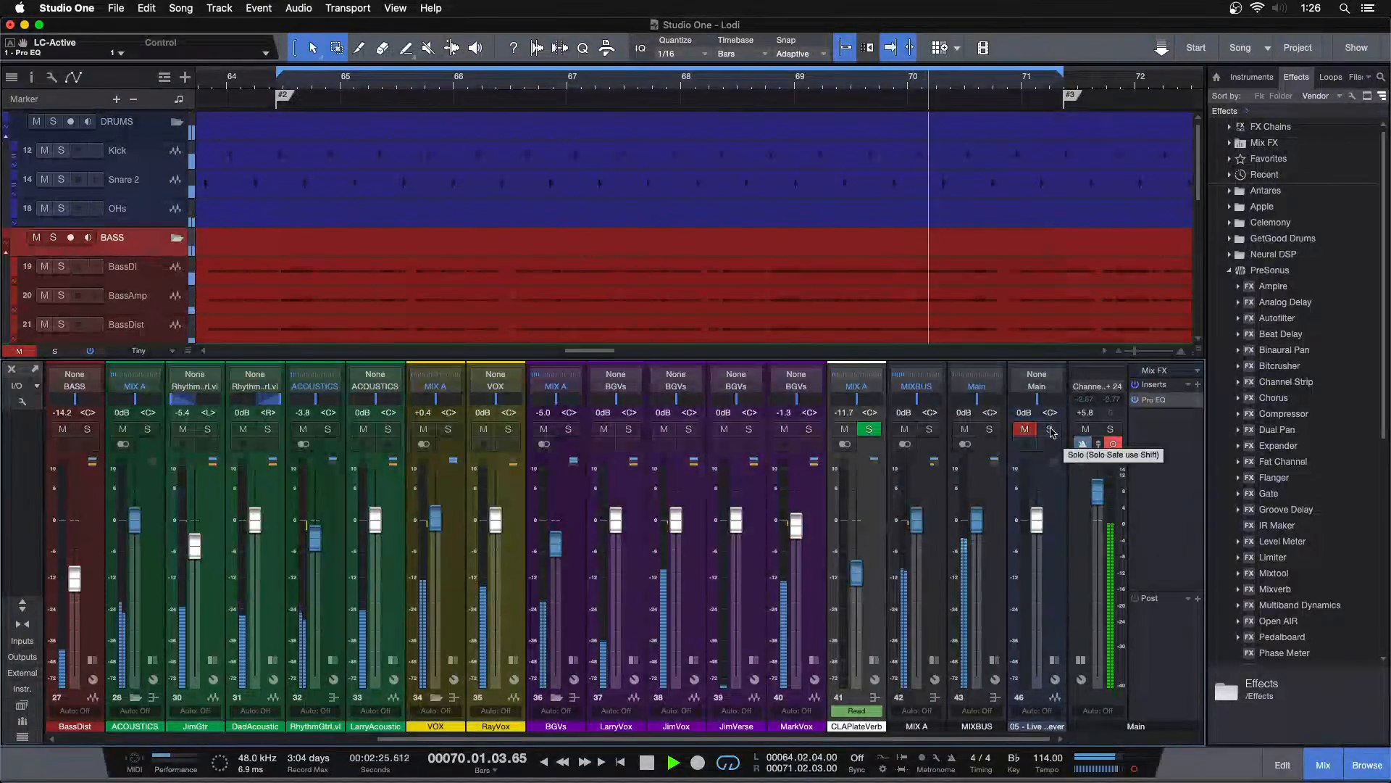
Step: Toggle solo on the Live Forever reference repeatedly to compare its 49 to 100 Hz bass range with the mix
left_click(1051, 429)
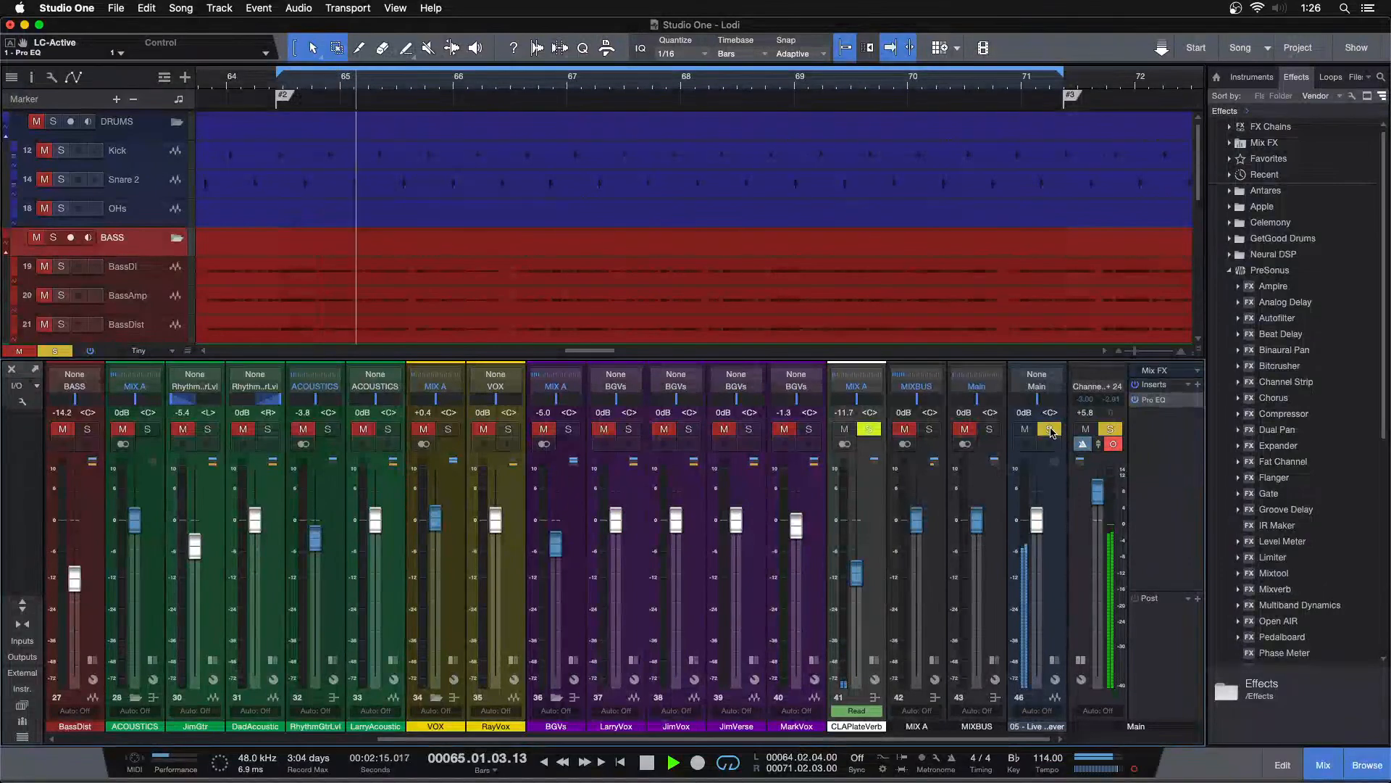
left_click(1050, 428)
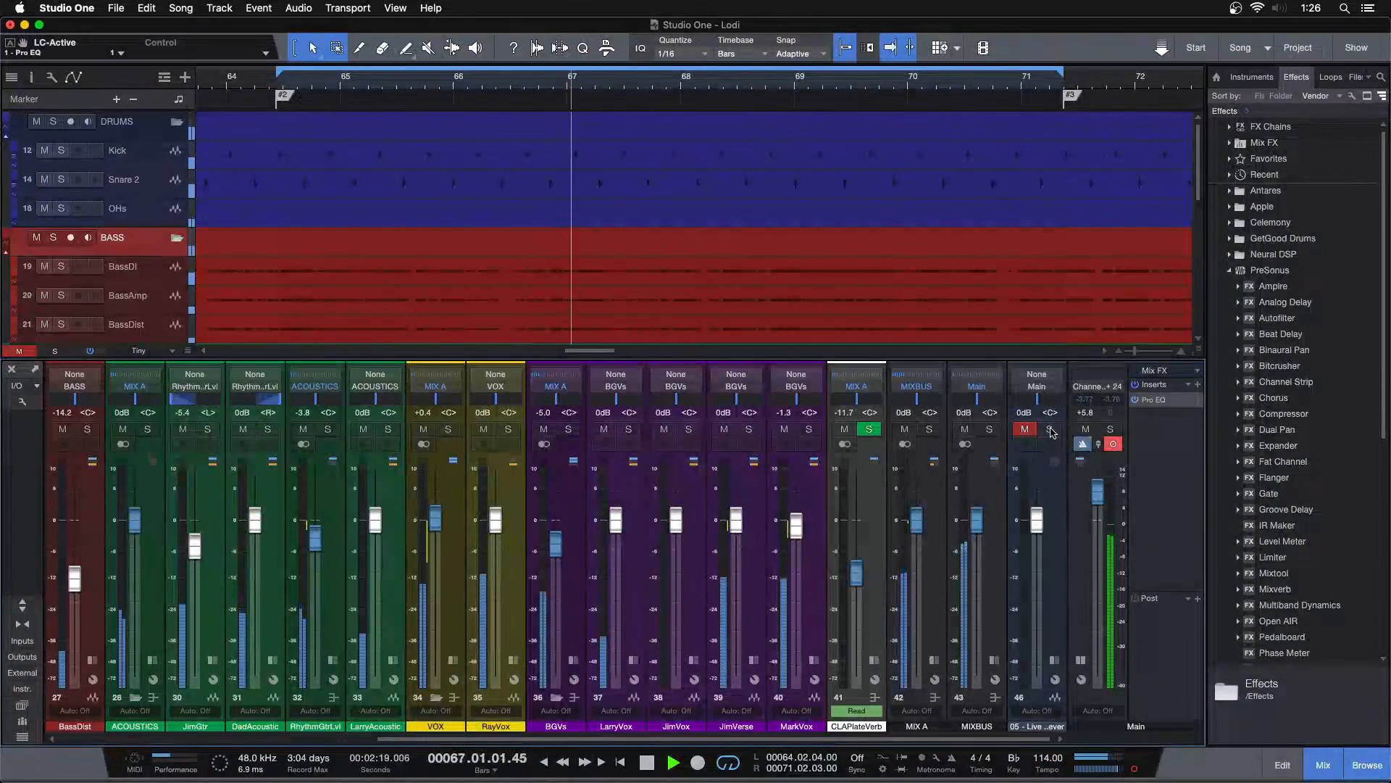
left_click(1051, 429)
left_click(1051, 429)
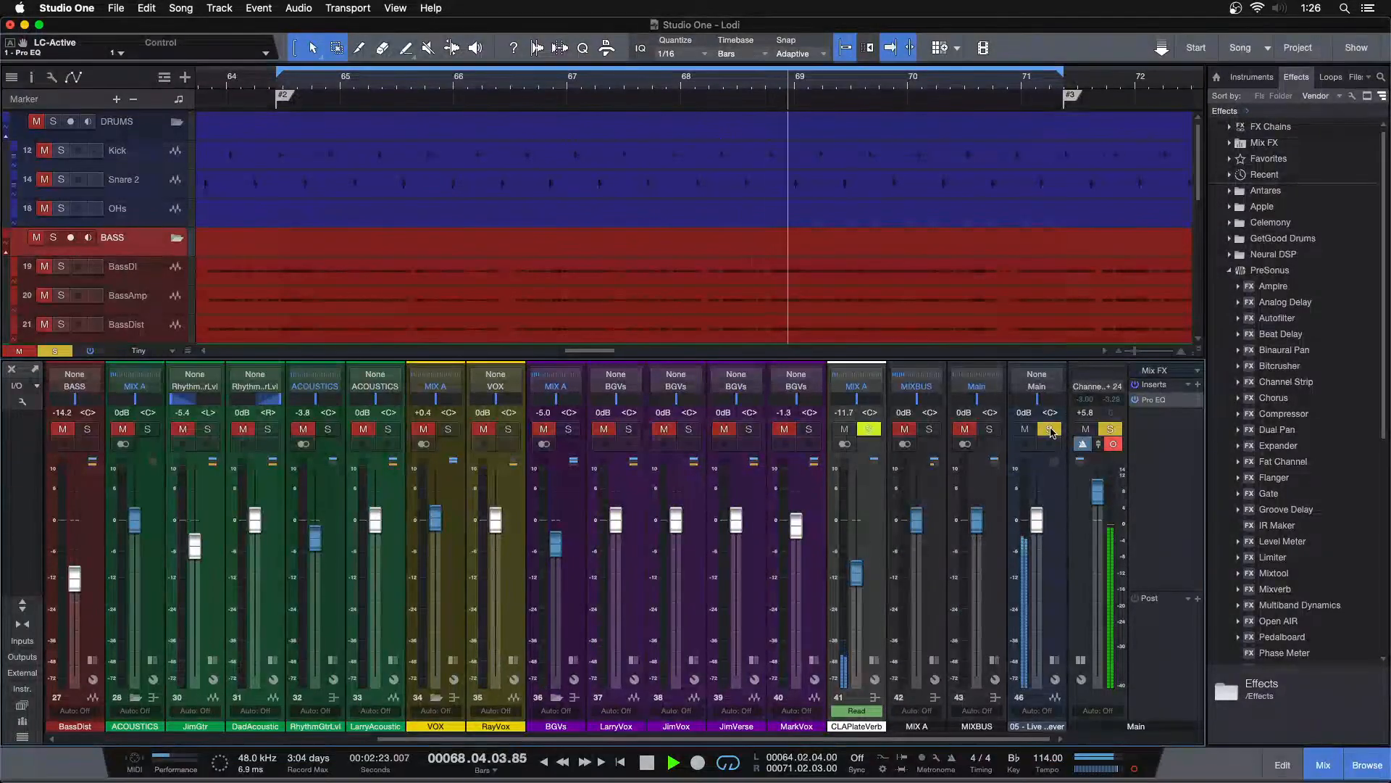
left_click(1051, 429)
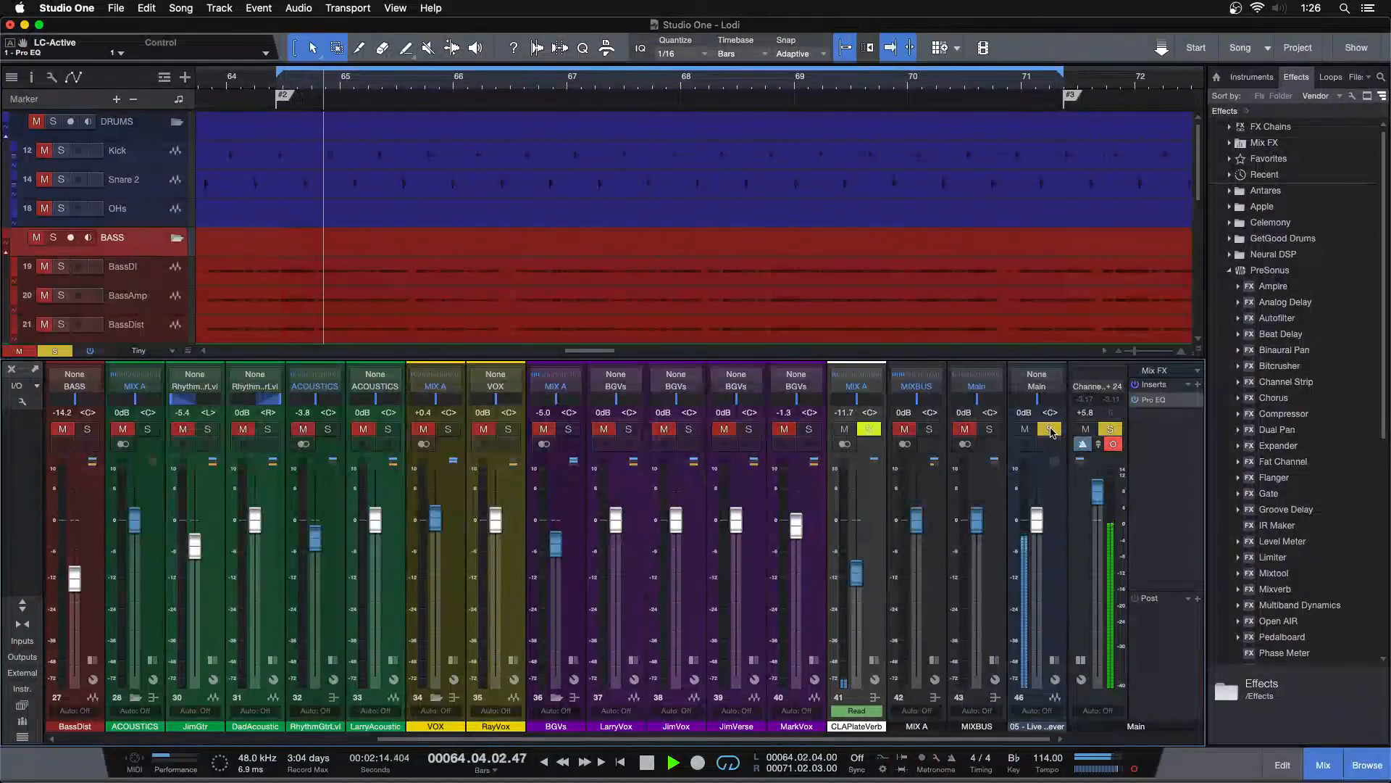
left_click(1051, 429)
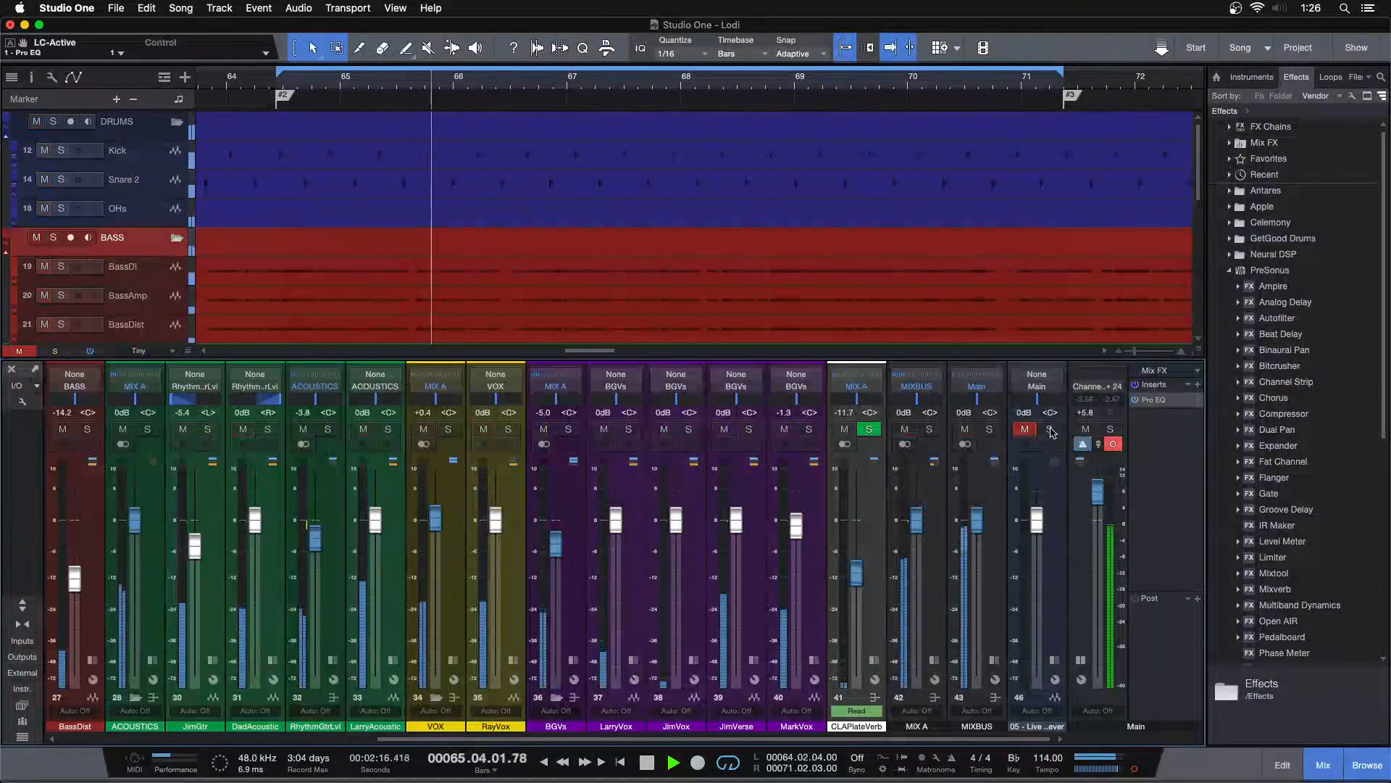
left_click(1051, 429)
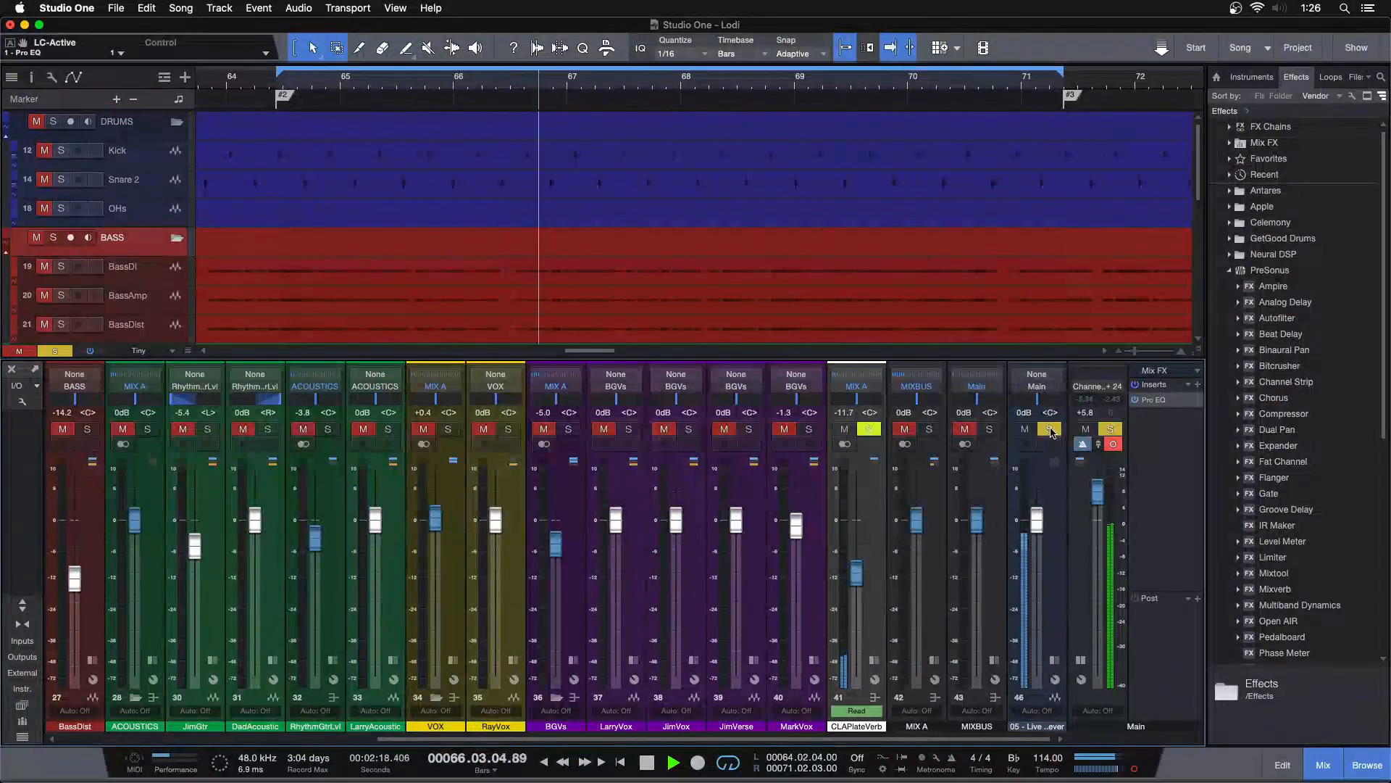
left_click(1050, 429)
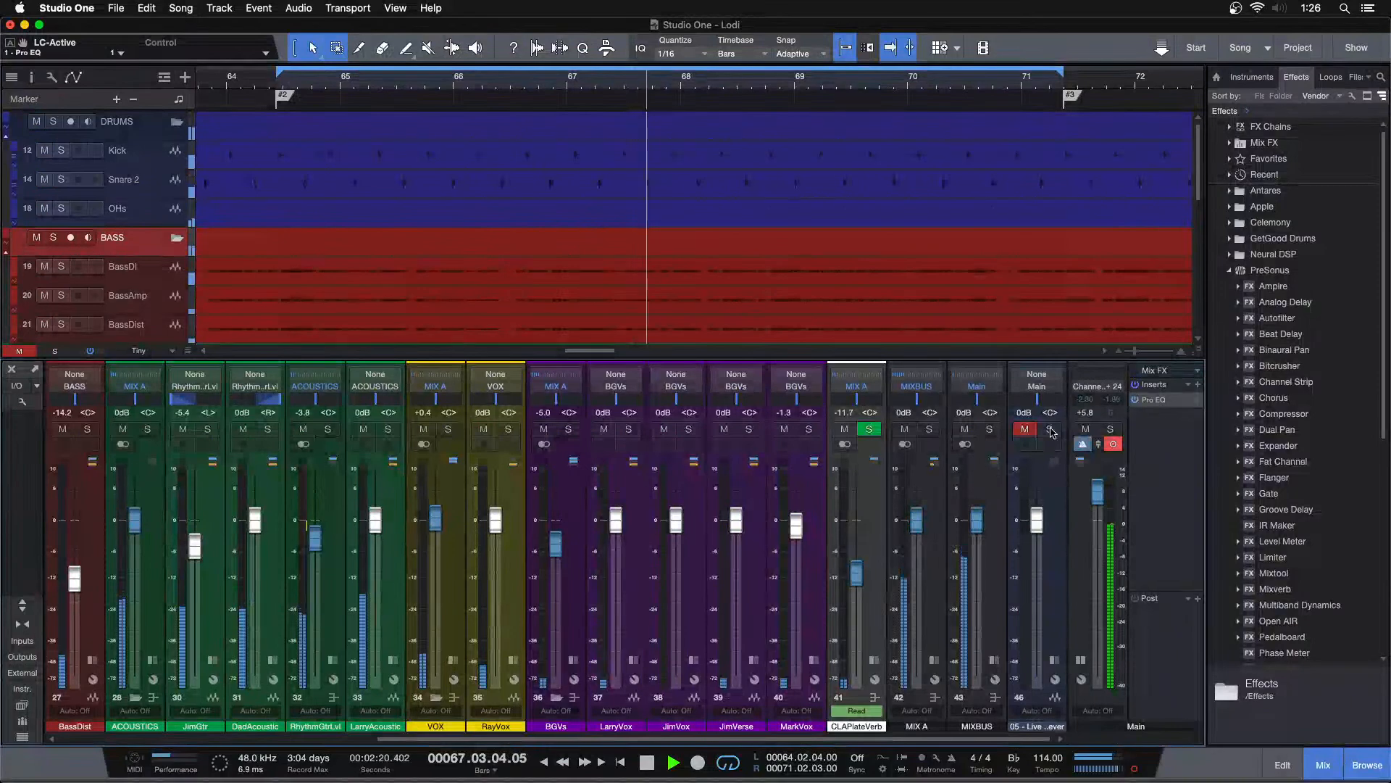
left_click(1051, 429)
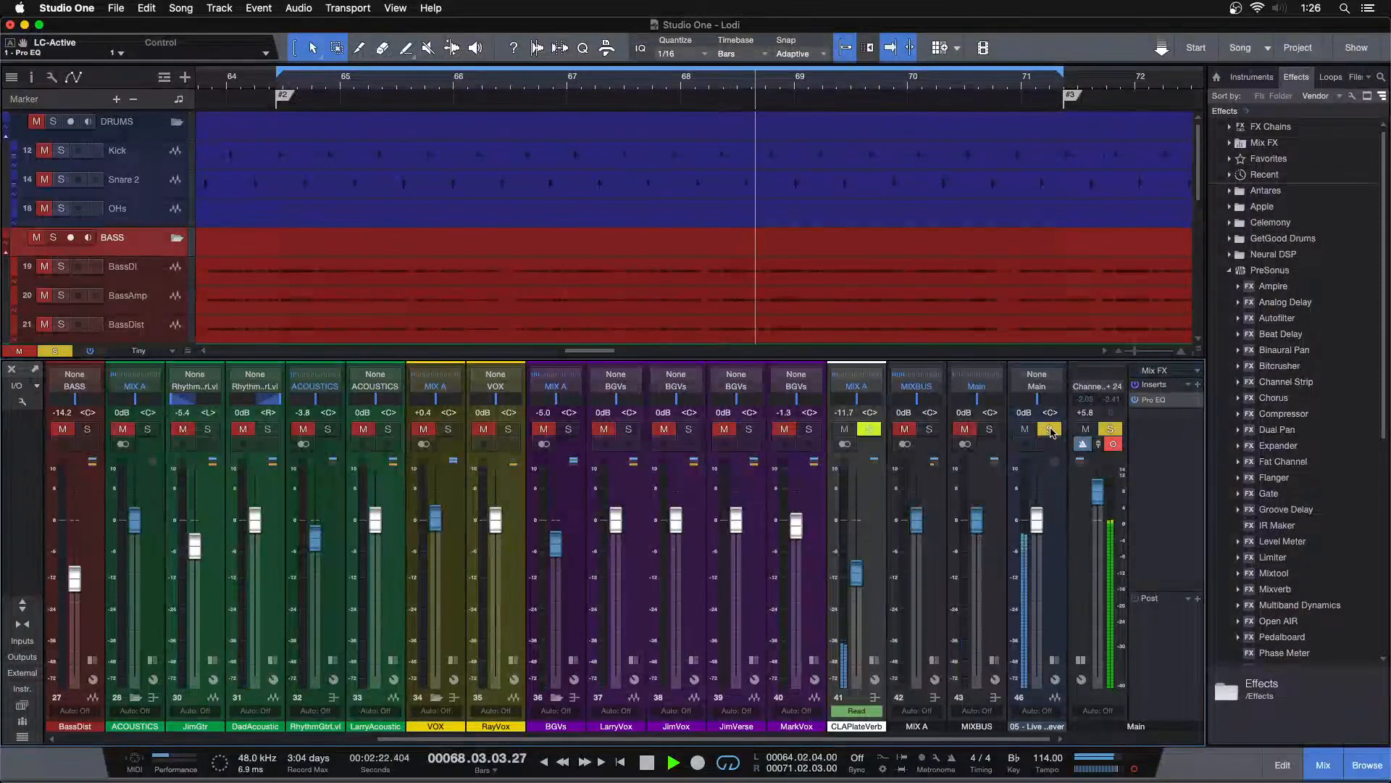
left_click(1051, 429)
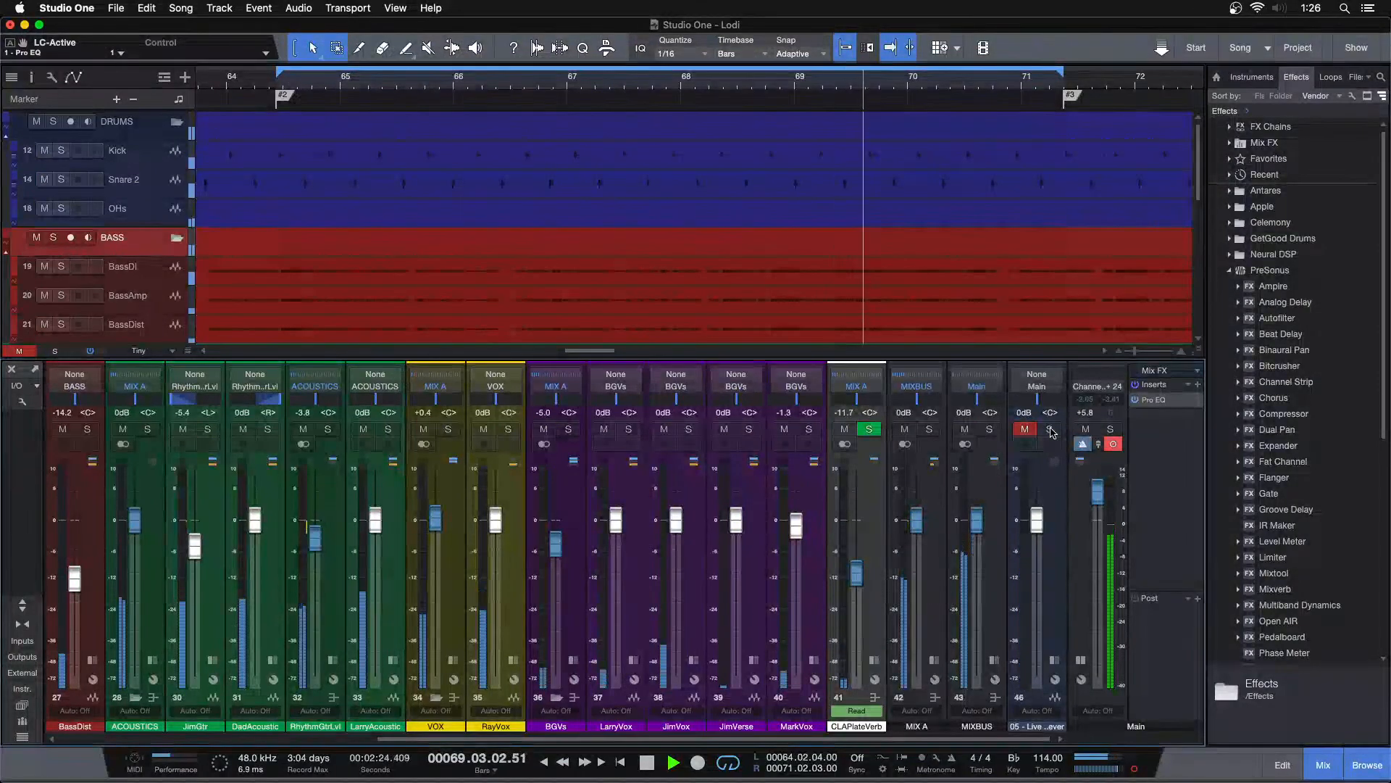
Step: Isolate the highs in the Main Pro EQ with an 8.16 kHz low cut and the high cut off, and reset the Main volume to 0 dB
double_click(1154, 400)
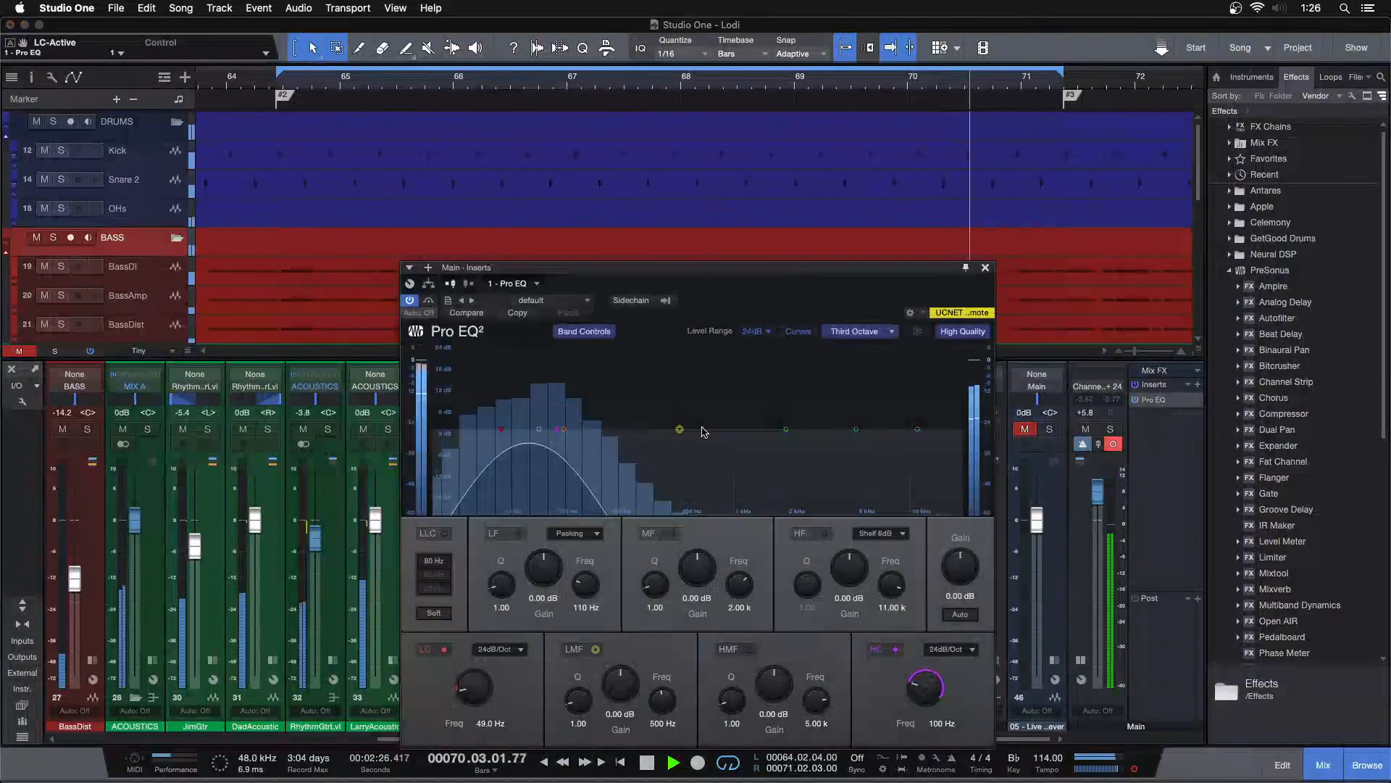
left_click_drag(502, 429, 894, 435)
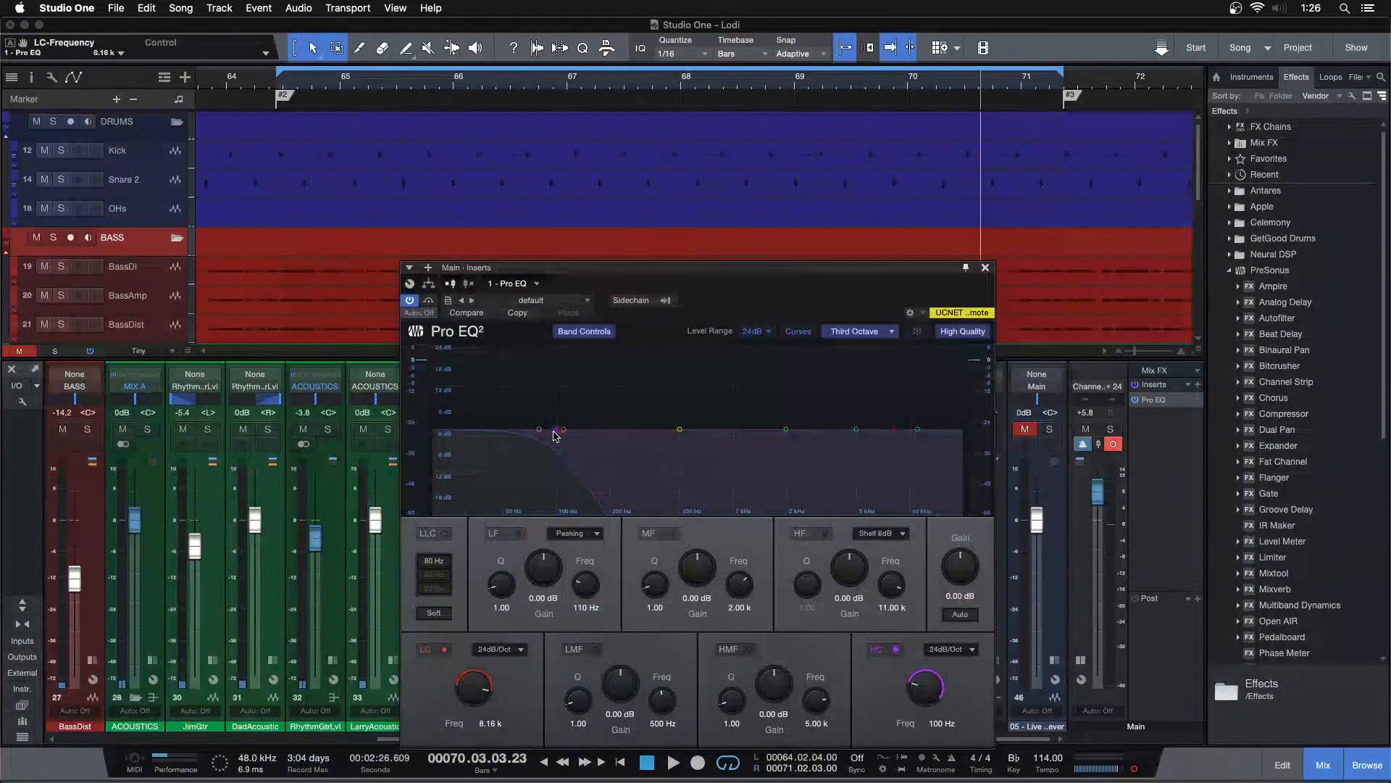
left_click_drag(789, 429, 914, 433)
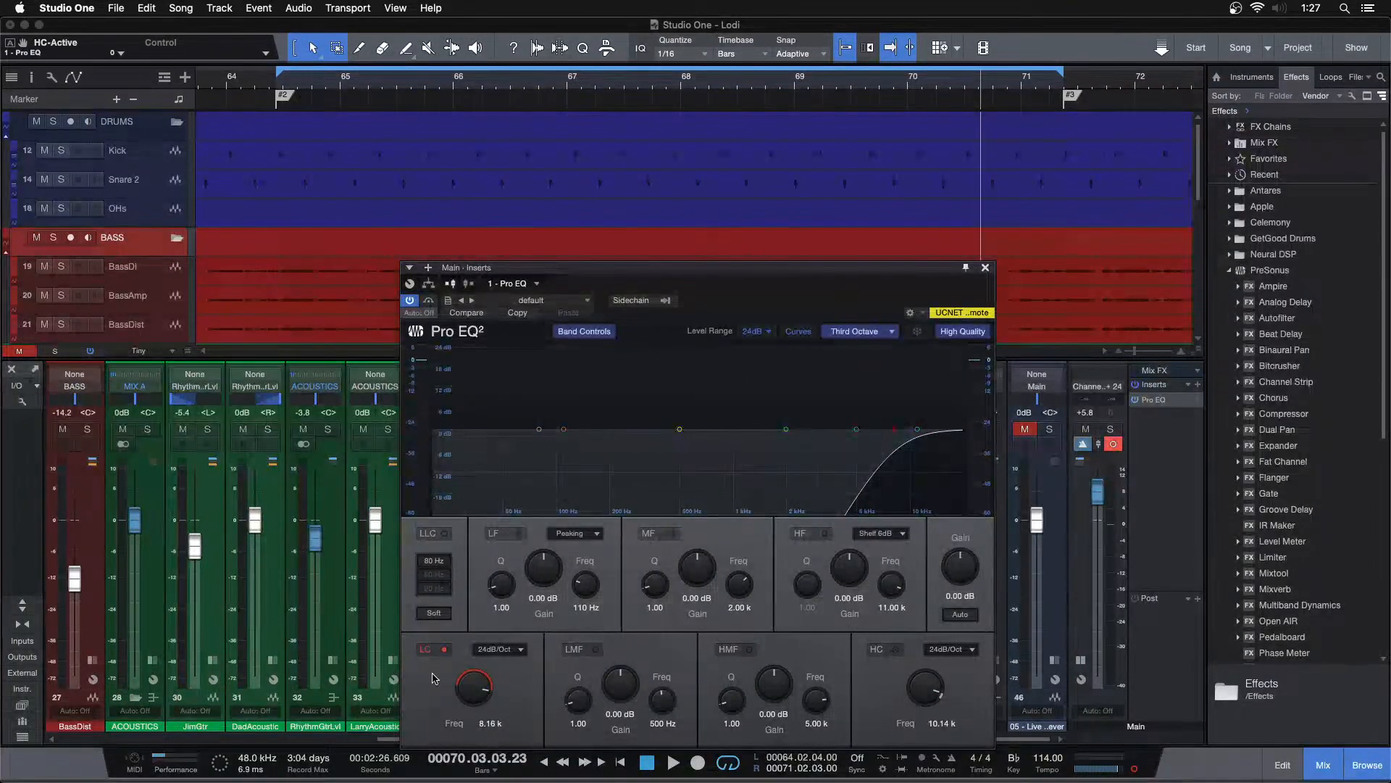
left_click(987, 268)
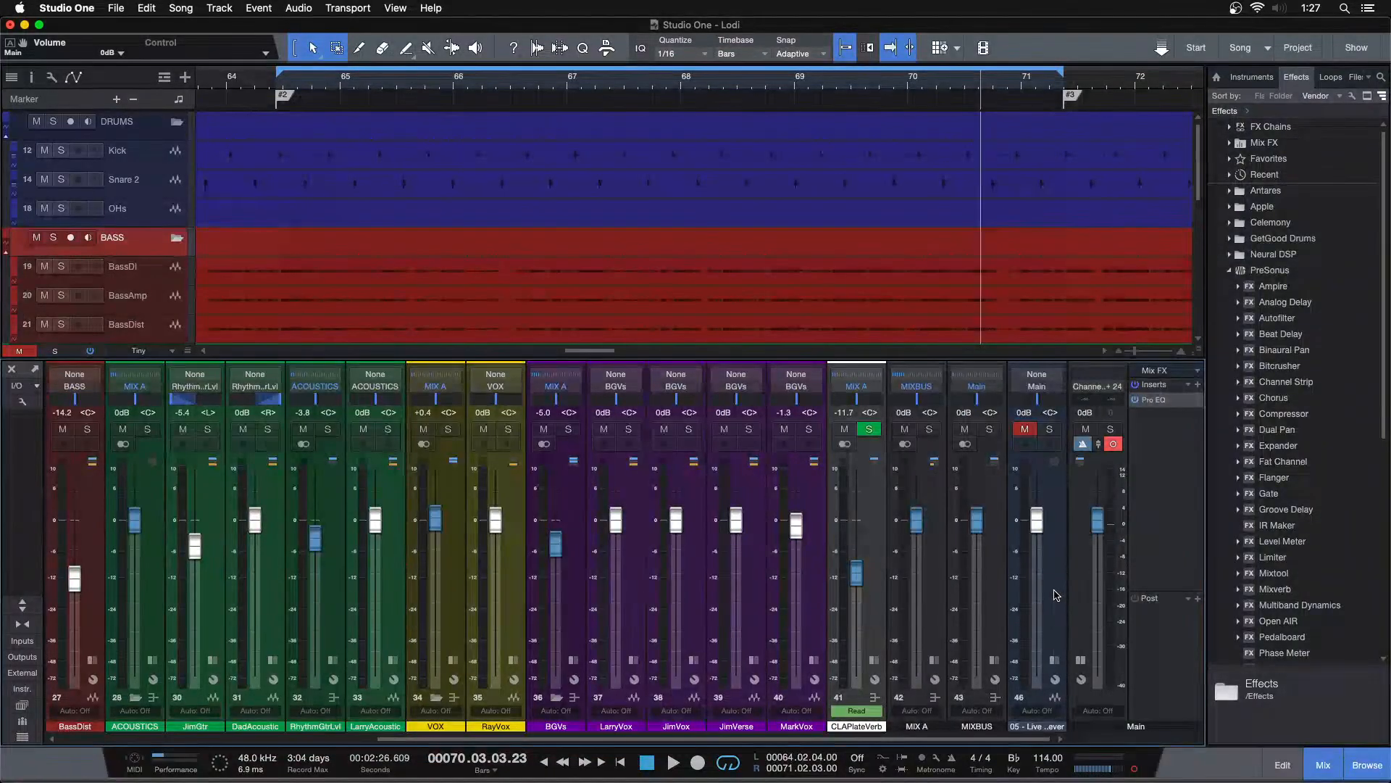
Step: Mute the BGVs bus and restart playback from the start of the loop
left_click(1055, 591)
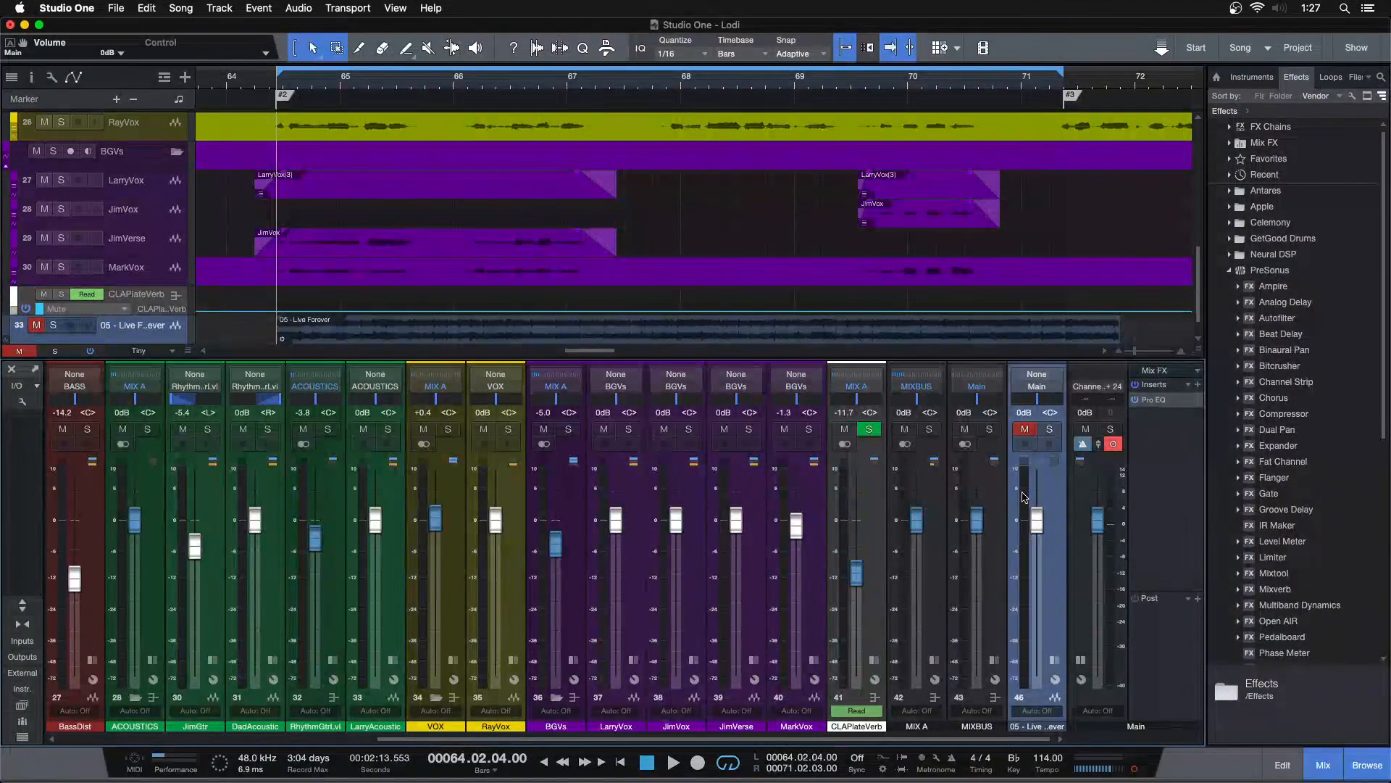
key("space")
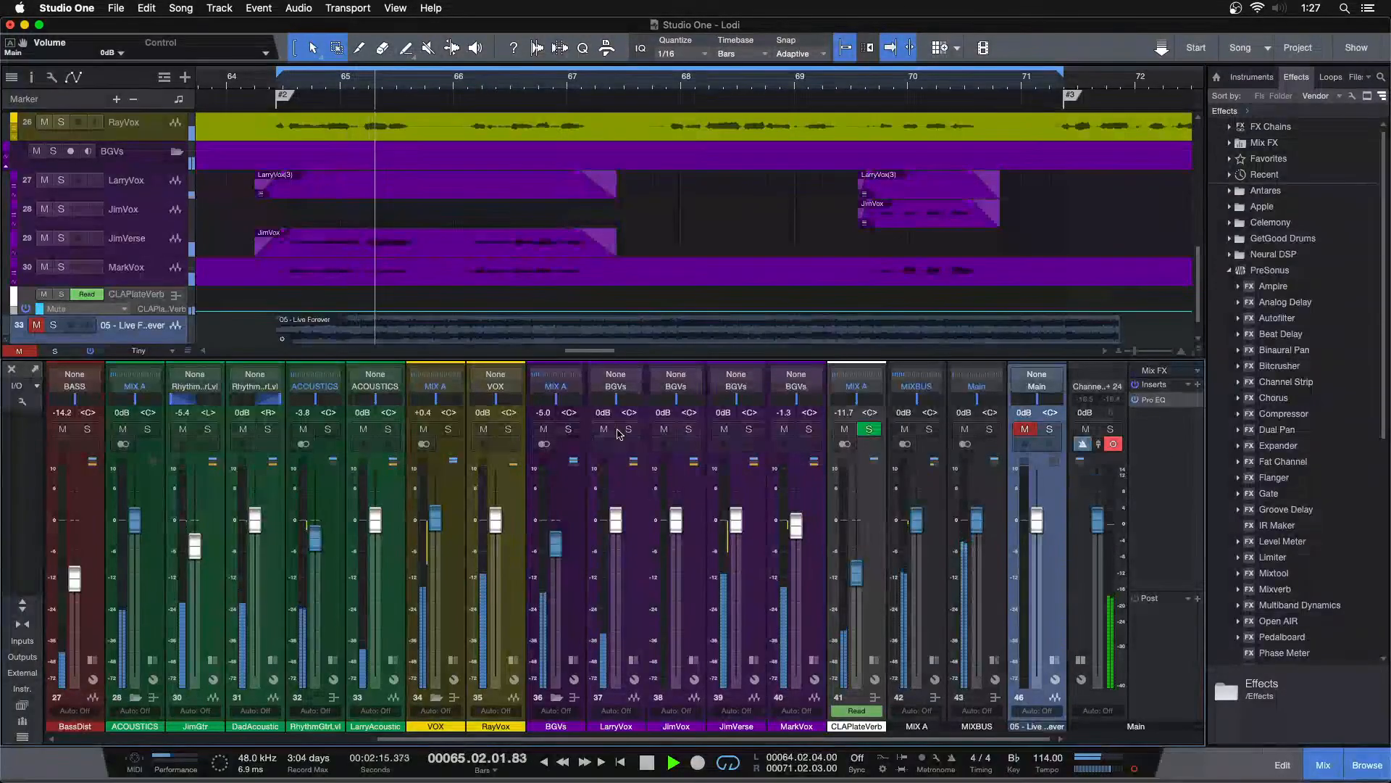
left_click(542, 429)
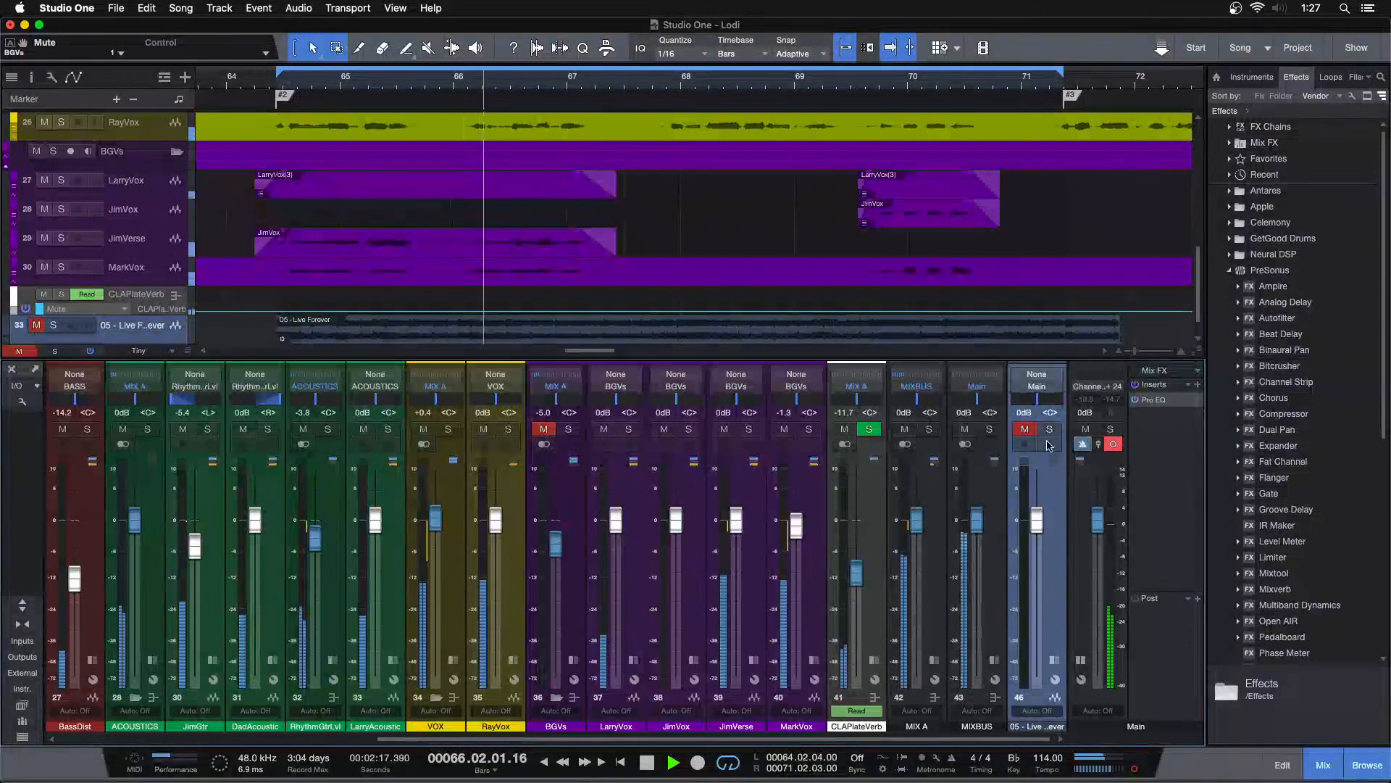
key("space")
key("space")
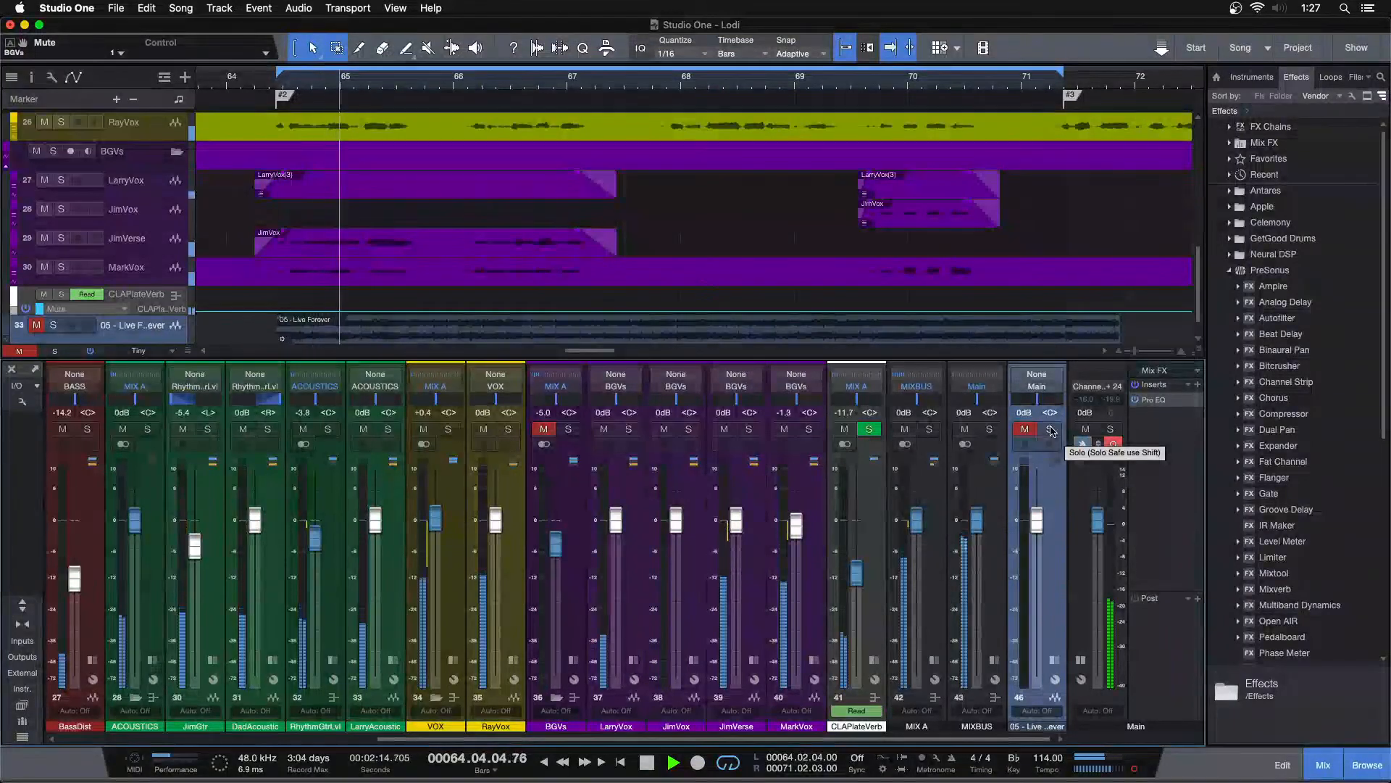
Step: Toggle solo on the Live Forever reference to compare its high frequencies with the mix
left_click(1050, 429)
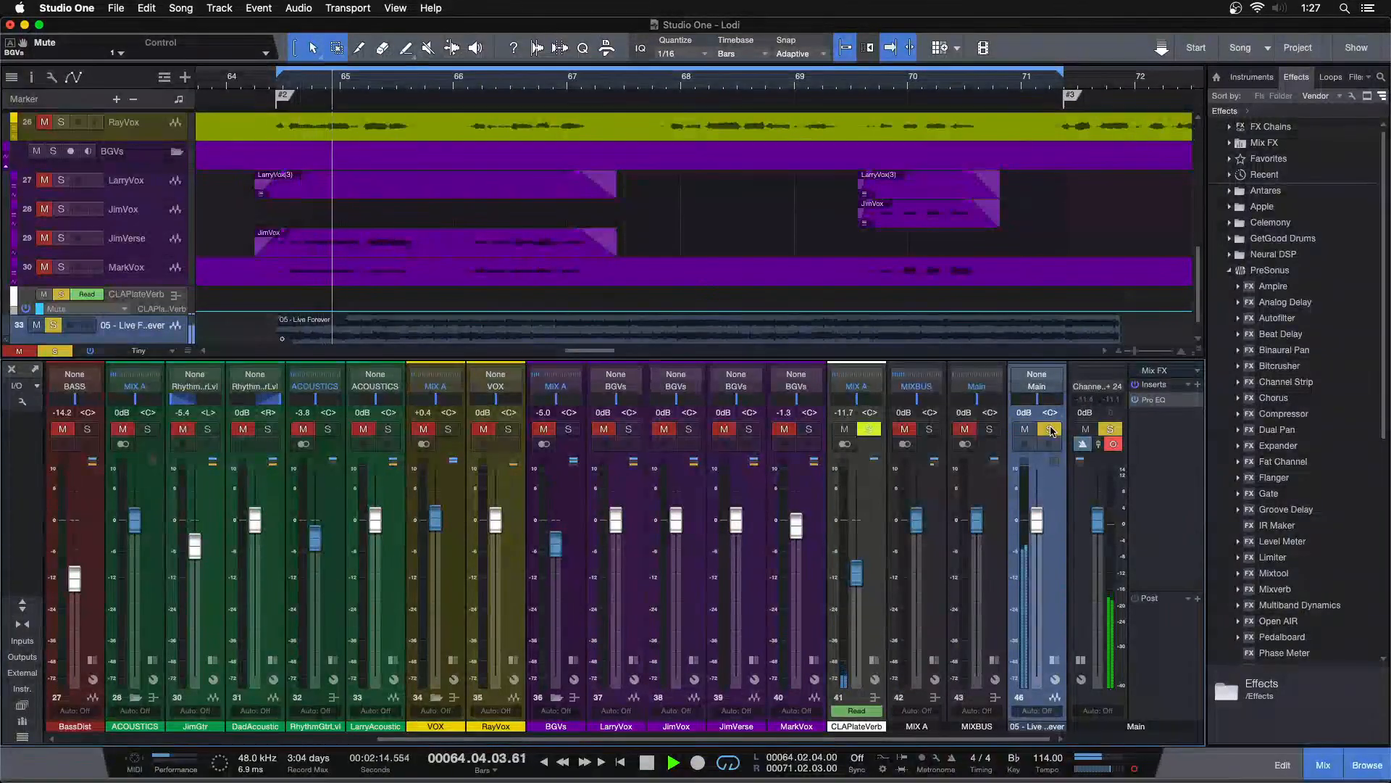
left_click(1051, 429)
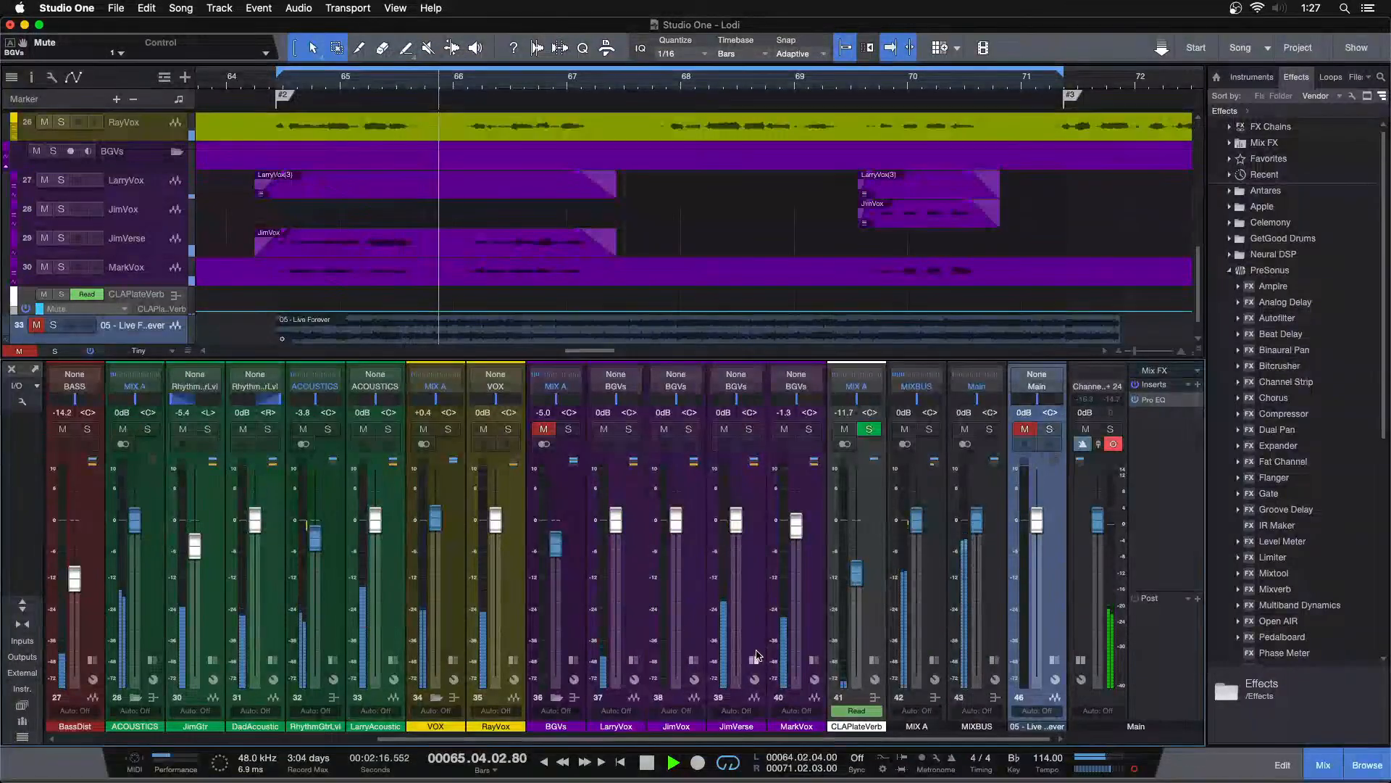
key("KP_1")
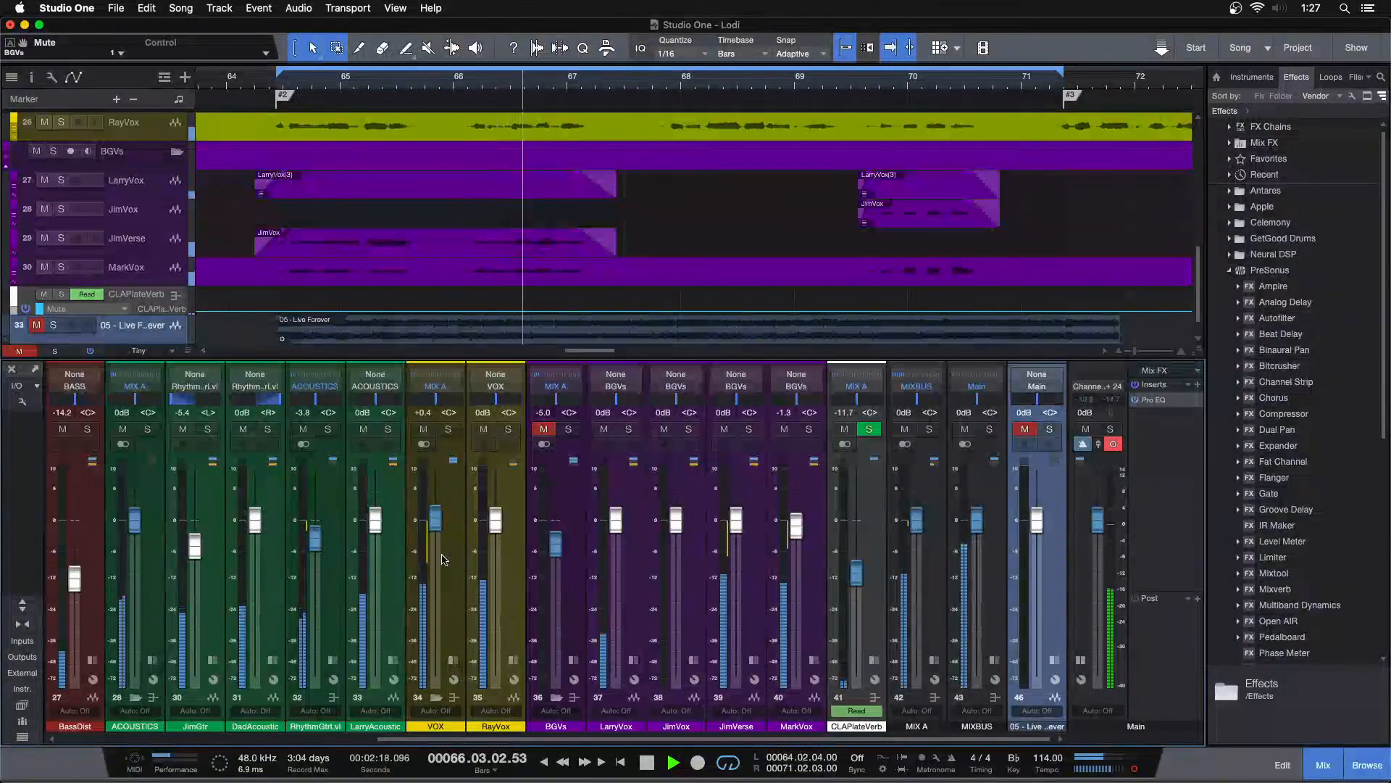
left_click(1049, 431)
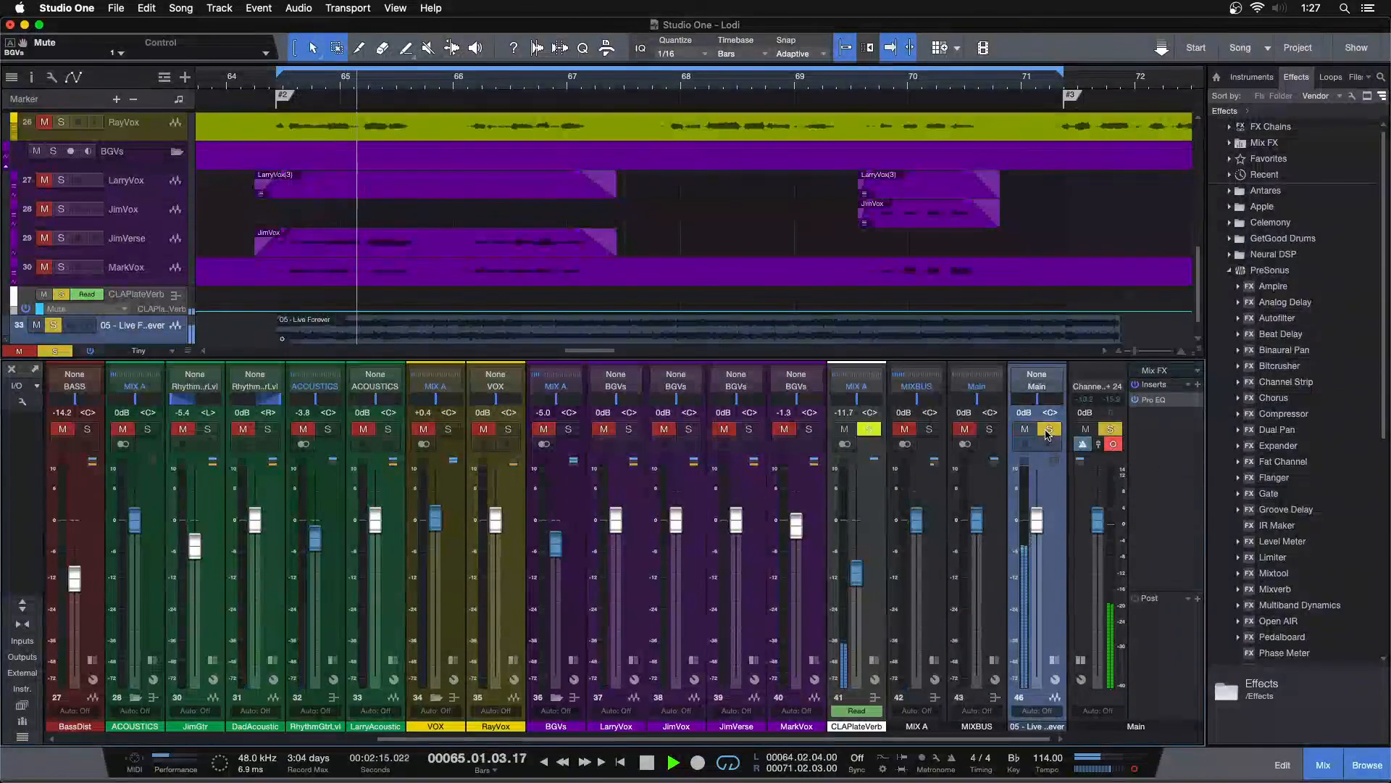
left_click(1048, 432)
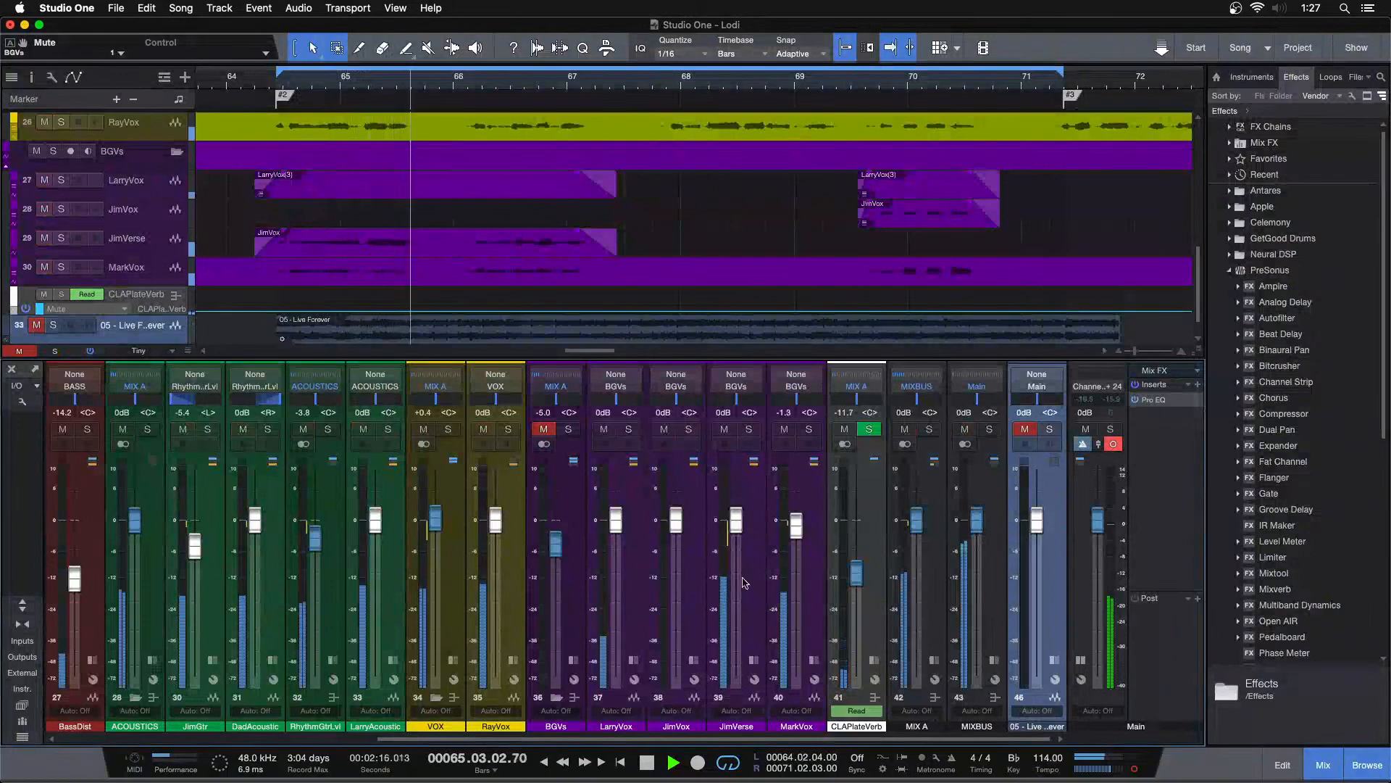
Step: Reset the VOX bus volume to 0 dB and compare the mix's highs with the soloed Live Forever reference
left_click(436, 519, "alt")
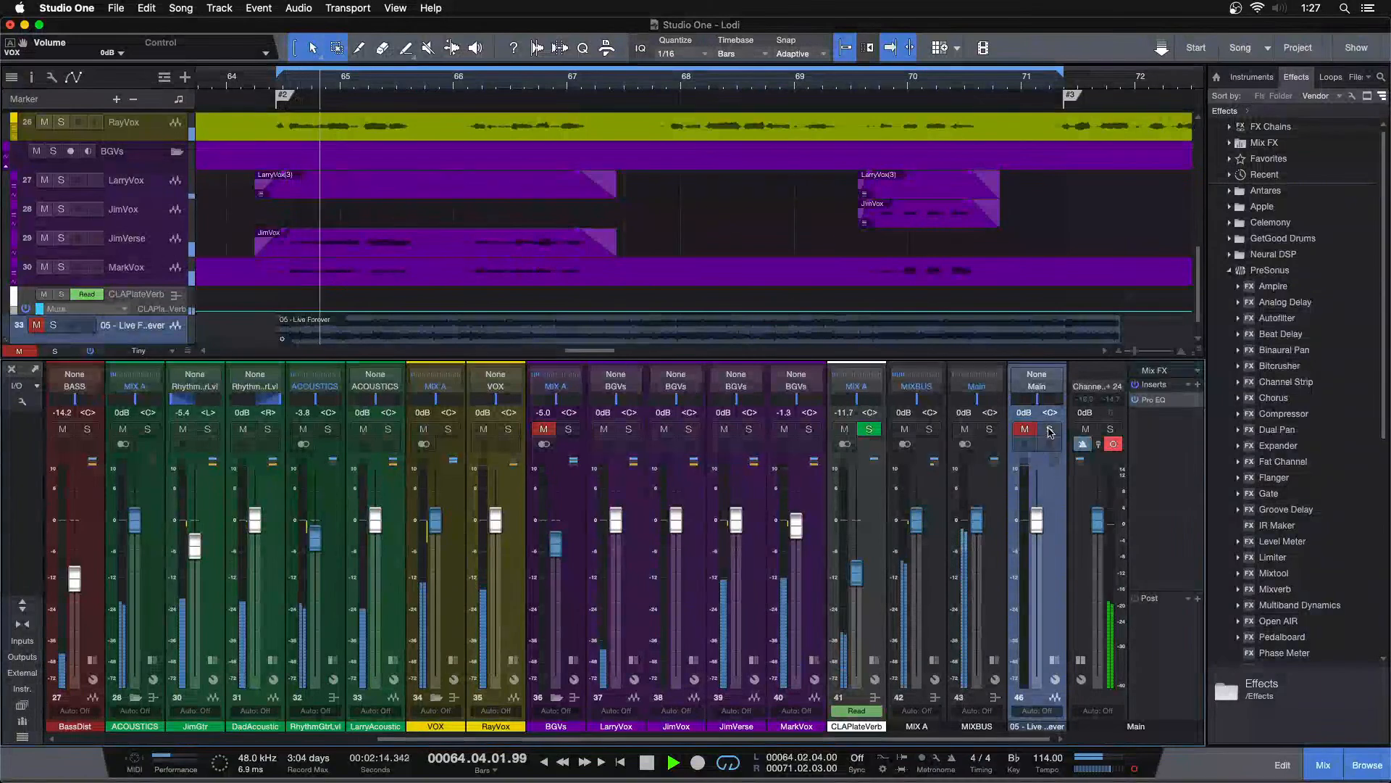
left_click(1024, 429)
left_click(1049, 429)
left_click(1049, 429)
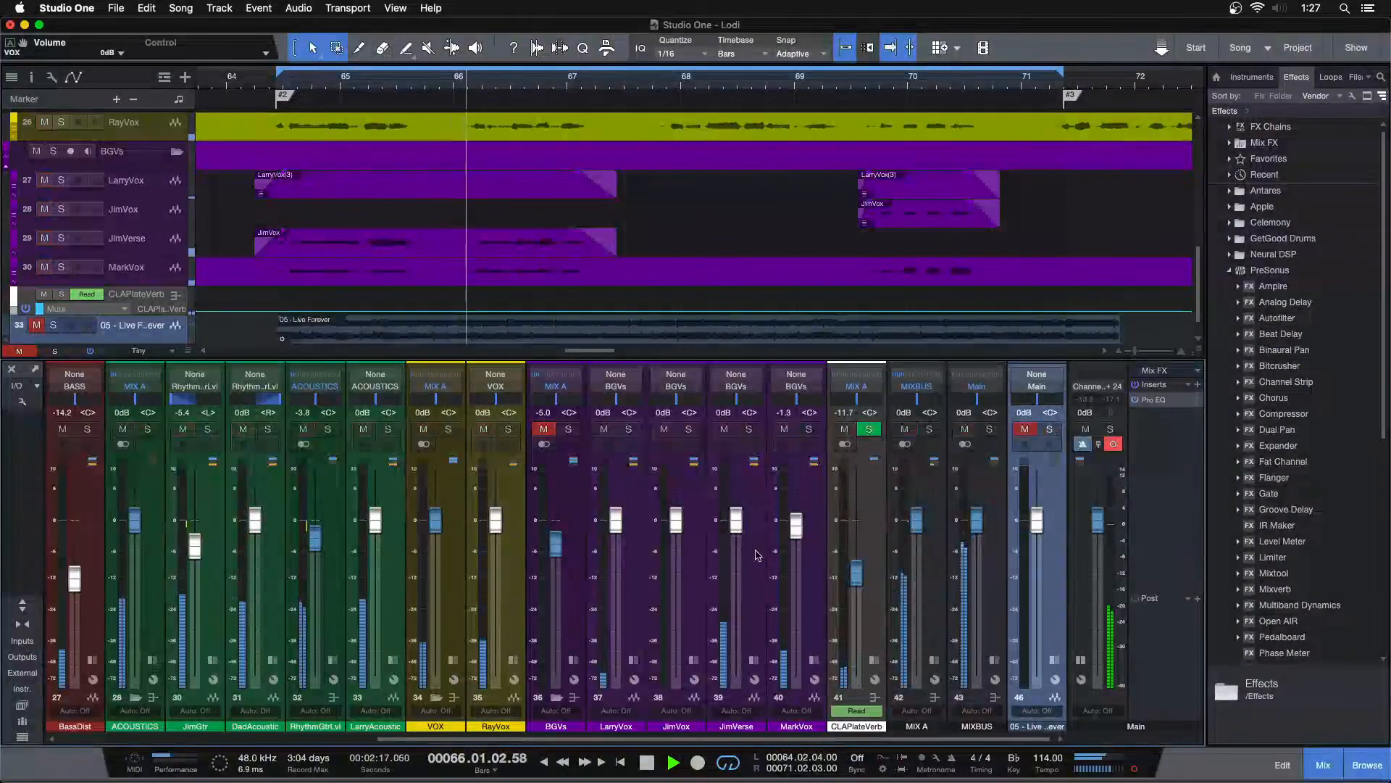
Step: Review the Pro EQ 2 and Pro EQ insert settings on the VOX bus, then close the insert window
left_click(452, 662)
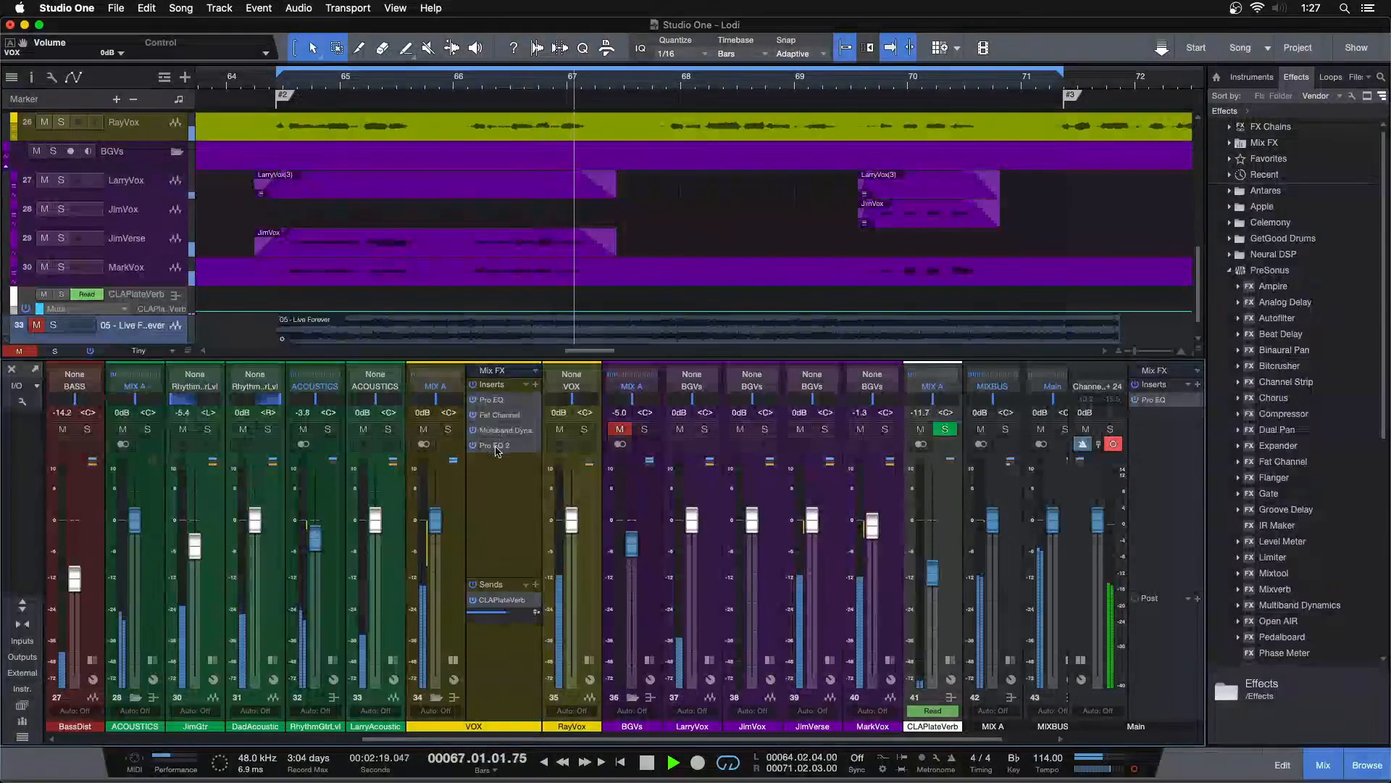
double_click(497, 445)
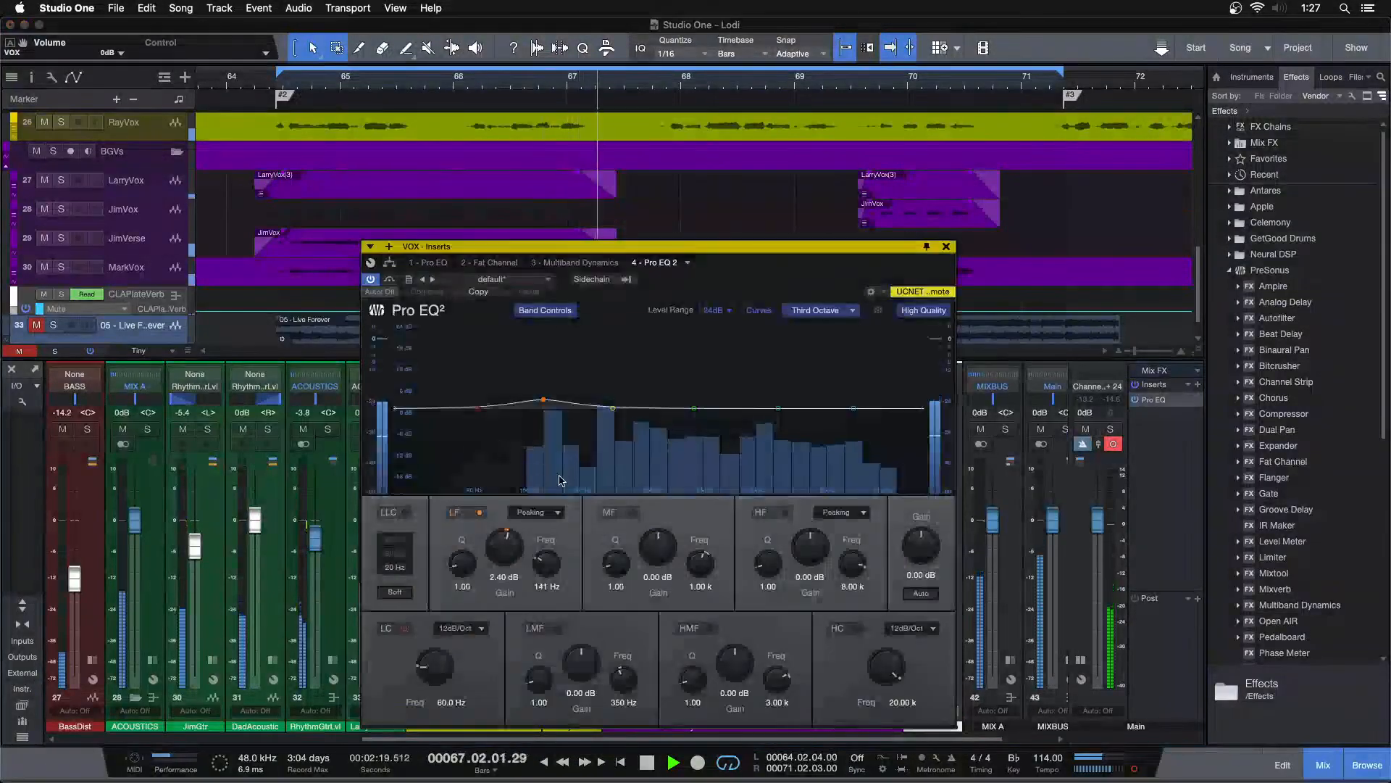
left_click(435, 263)
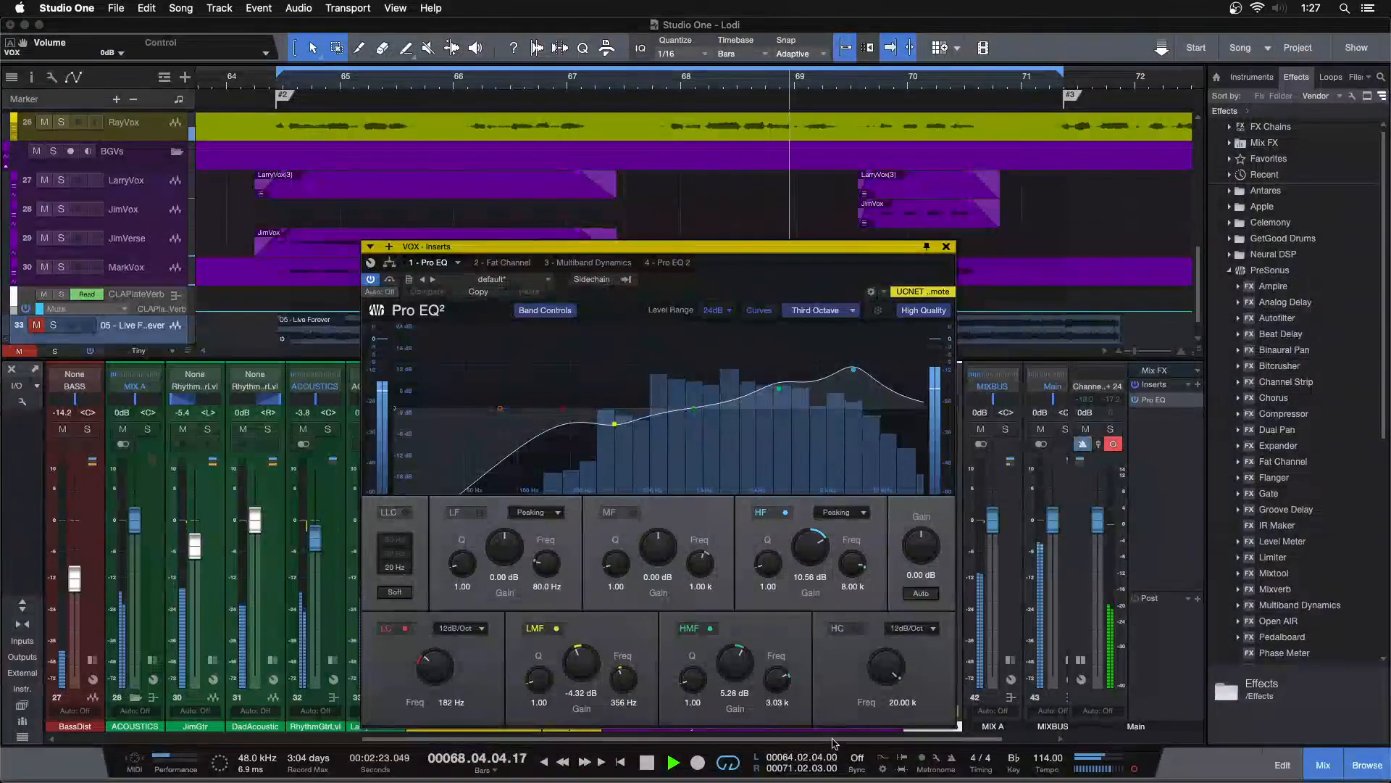
left_click_drag(901, 740, 949, 739)
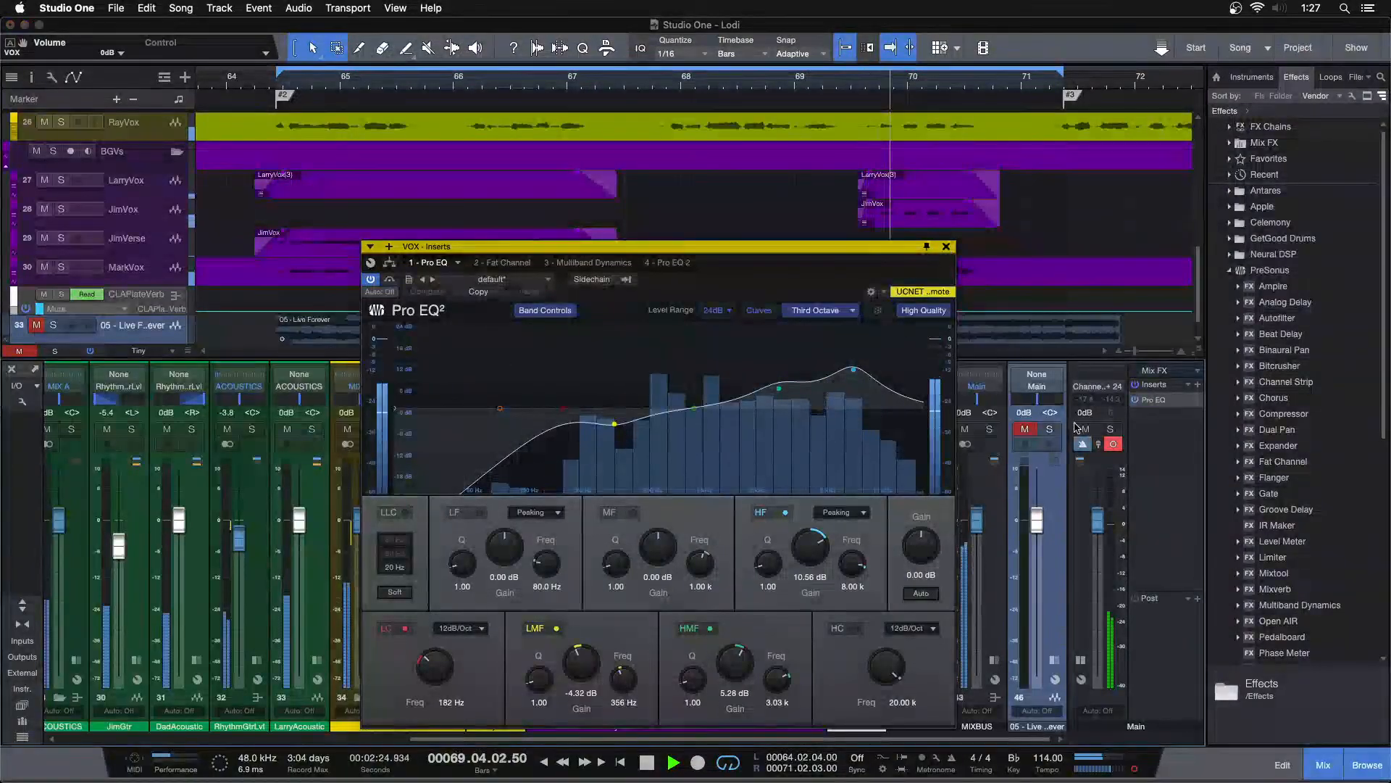
left_click(945, 246)
Step: Toggle solo on the Live Forever reference during loop playback to compare its highs with the full mix
left_click(1052, 431)
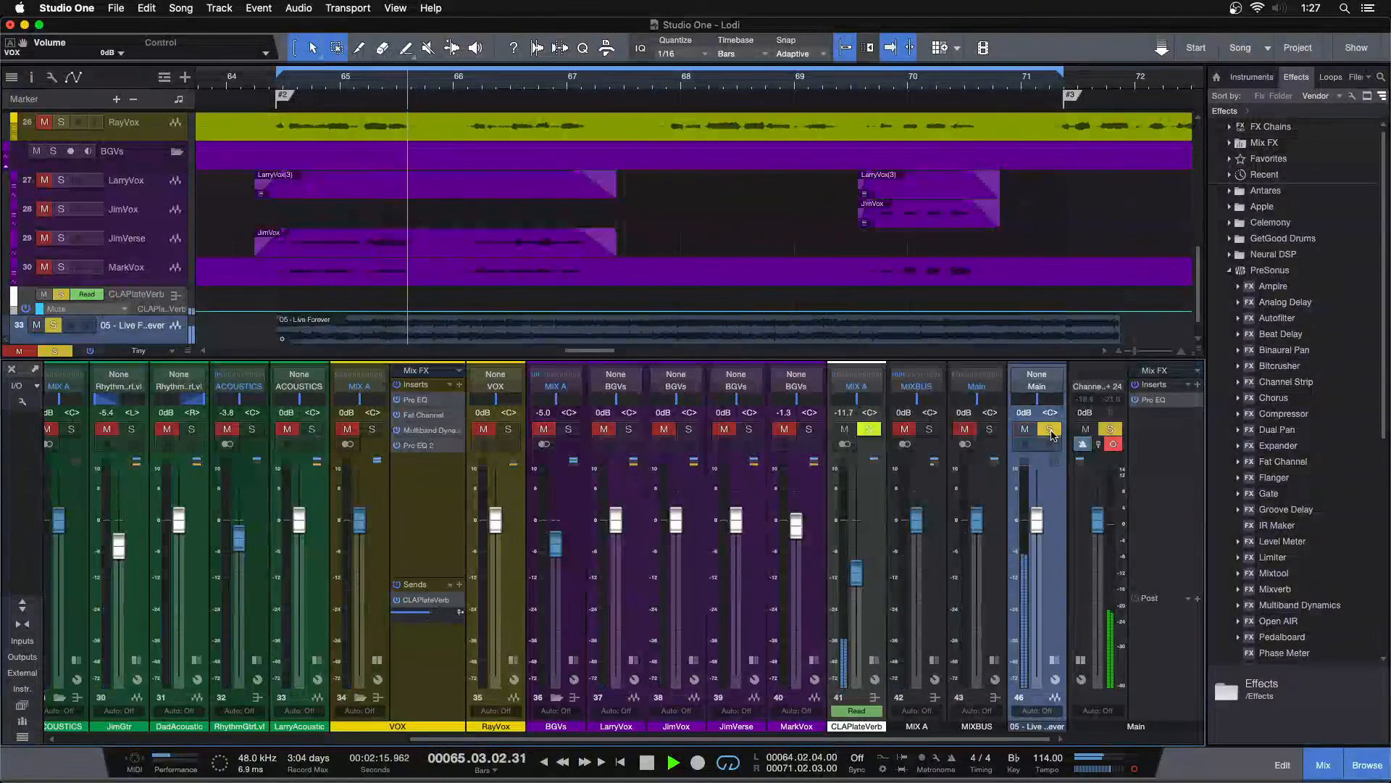
left_click(1052, 431)
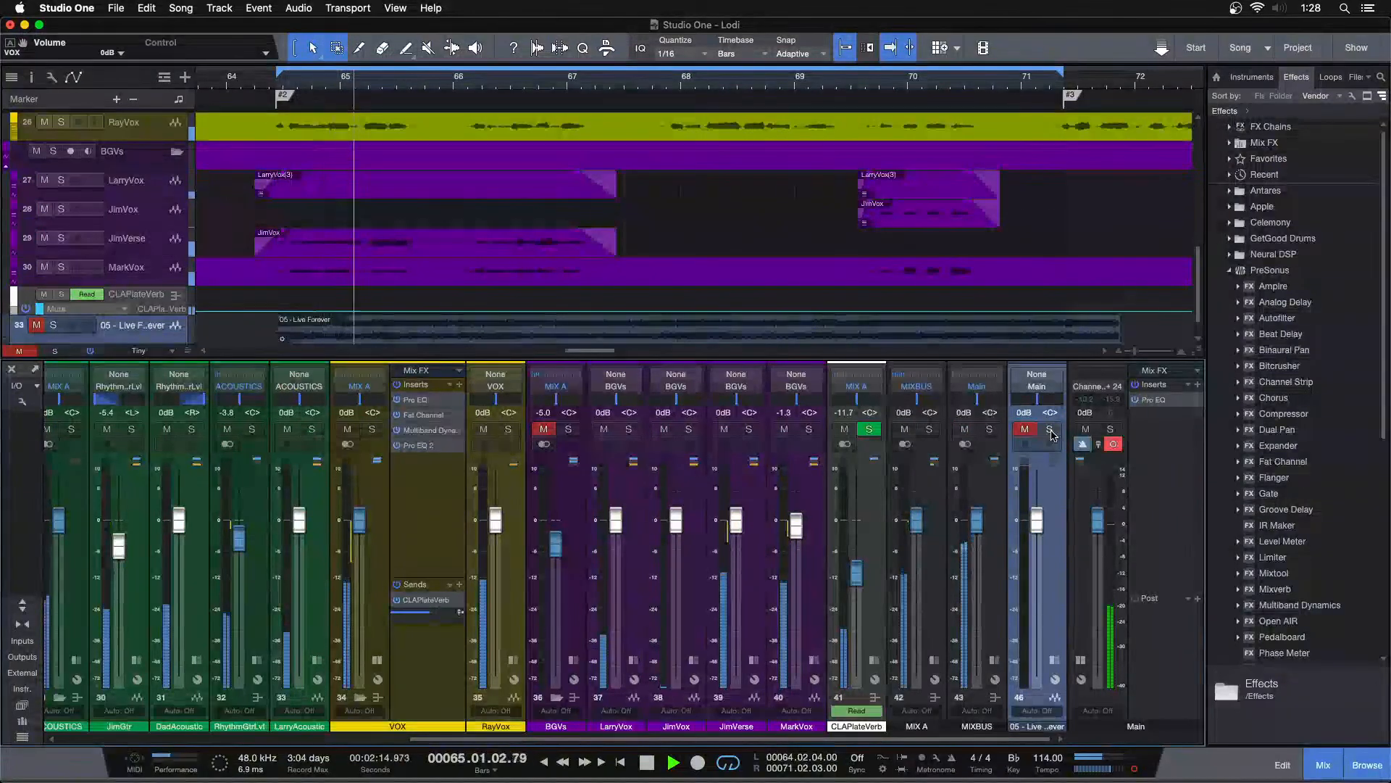
left_click(1052, 431)
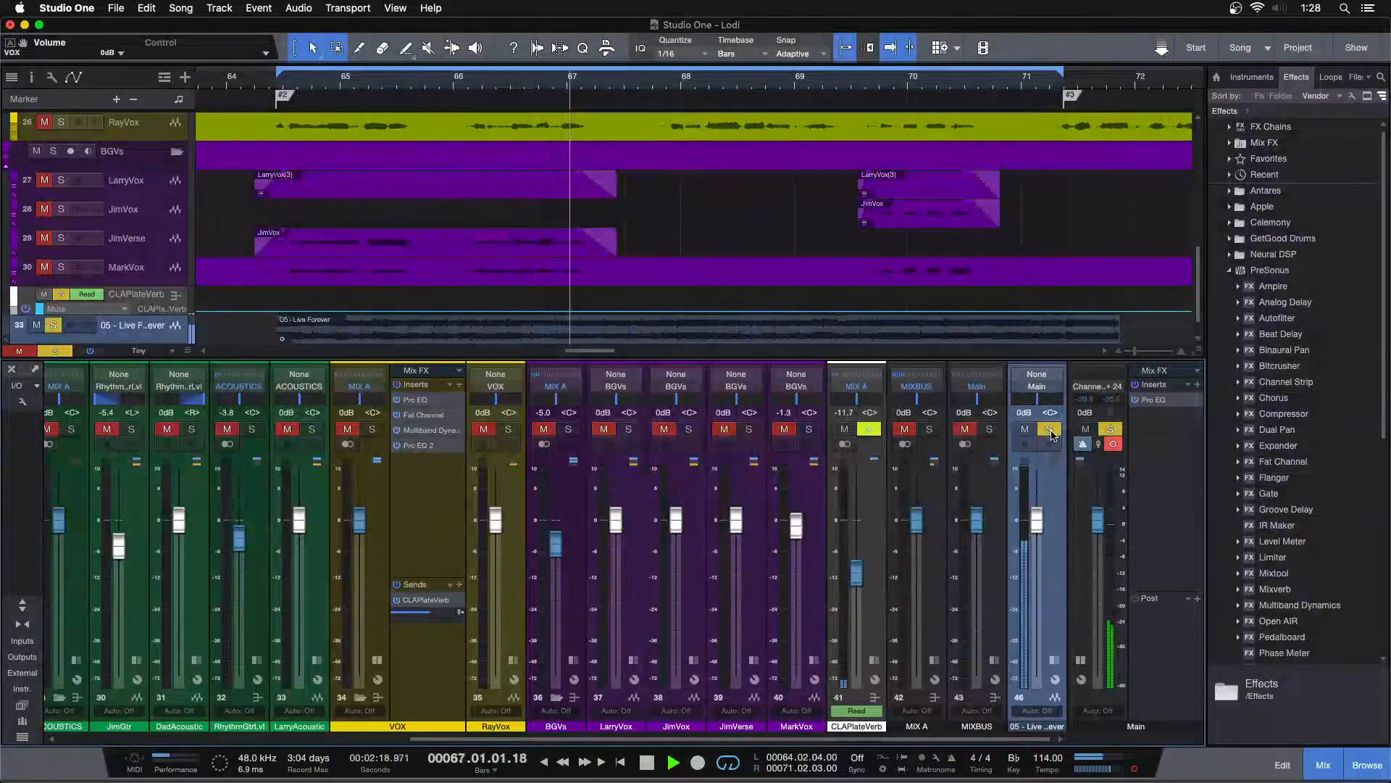
left_click(1052, 431)
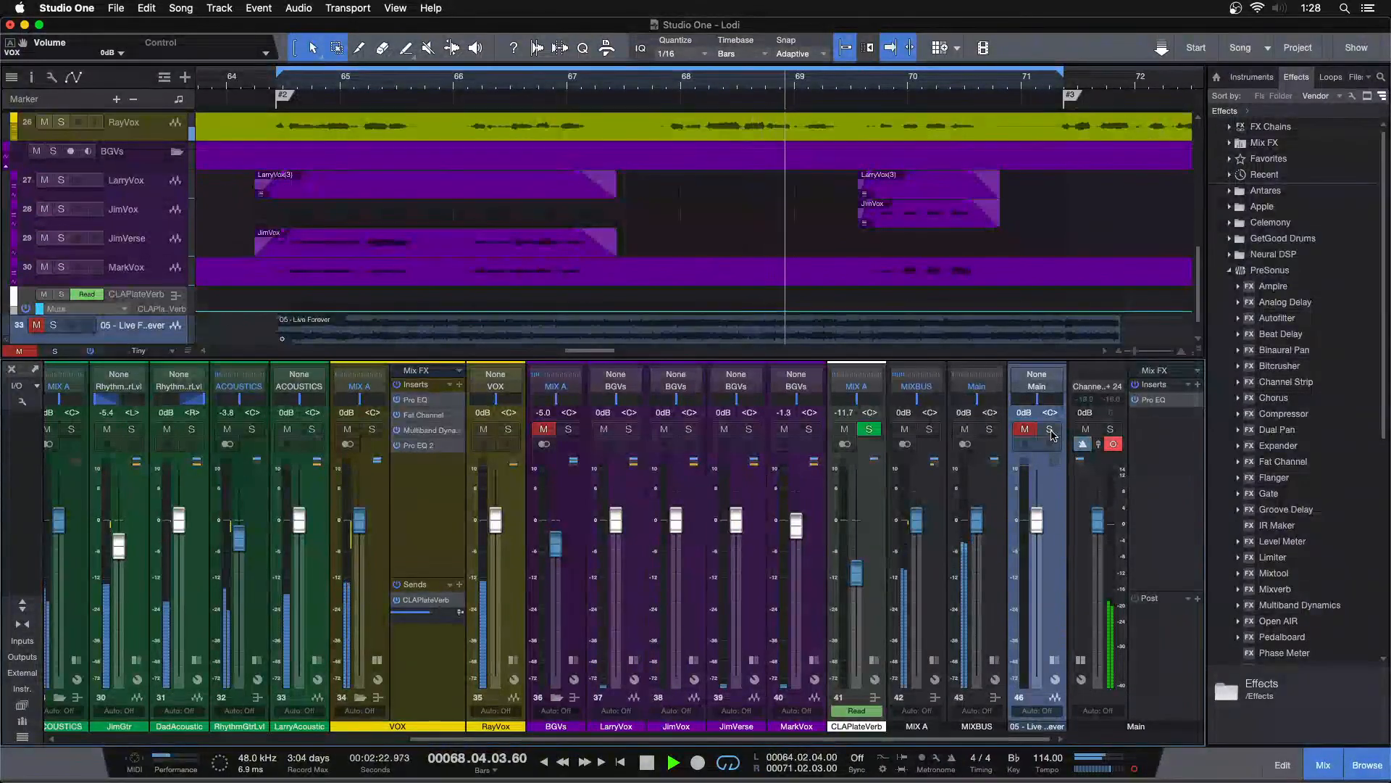
left_click(1051, 430)
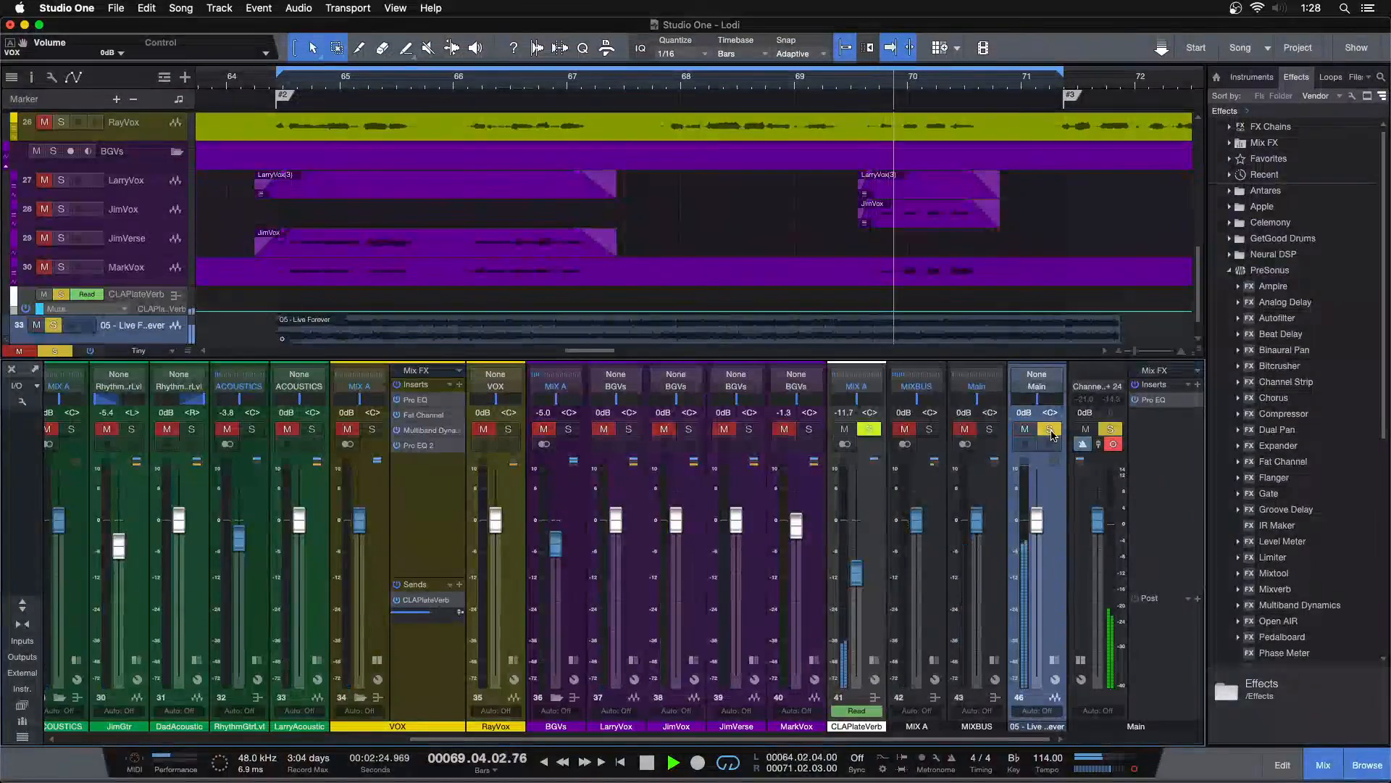
key("KP_1")
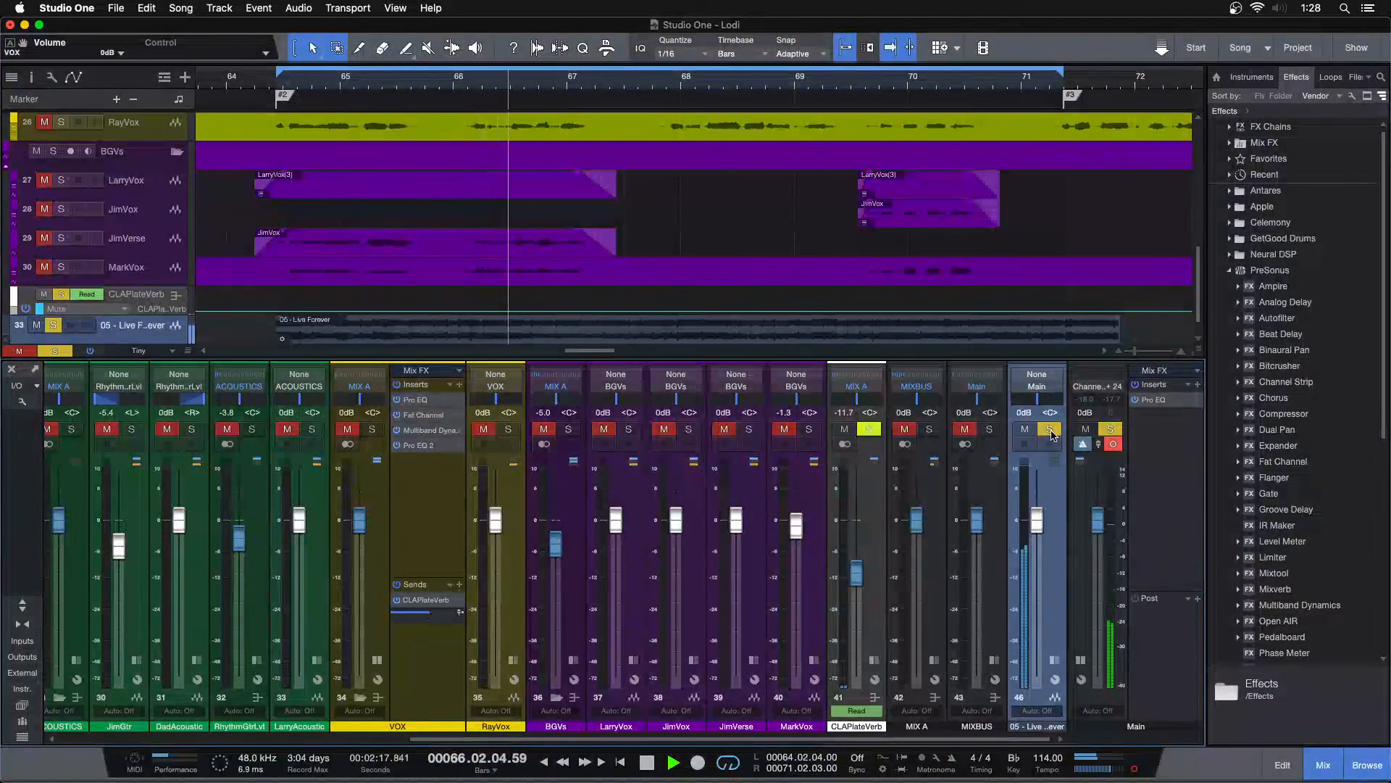
left_click(1050, 429)
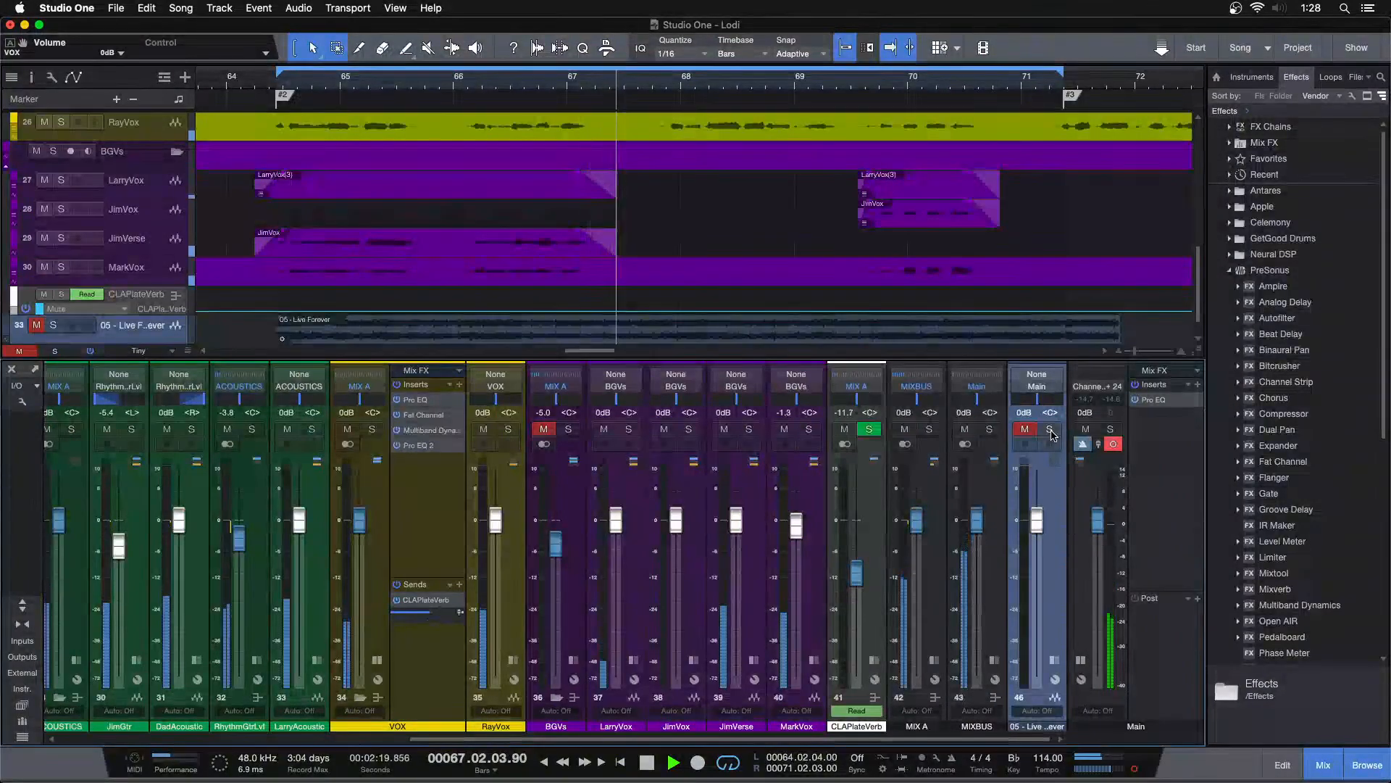
left_click(1051, 429)
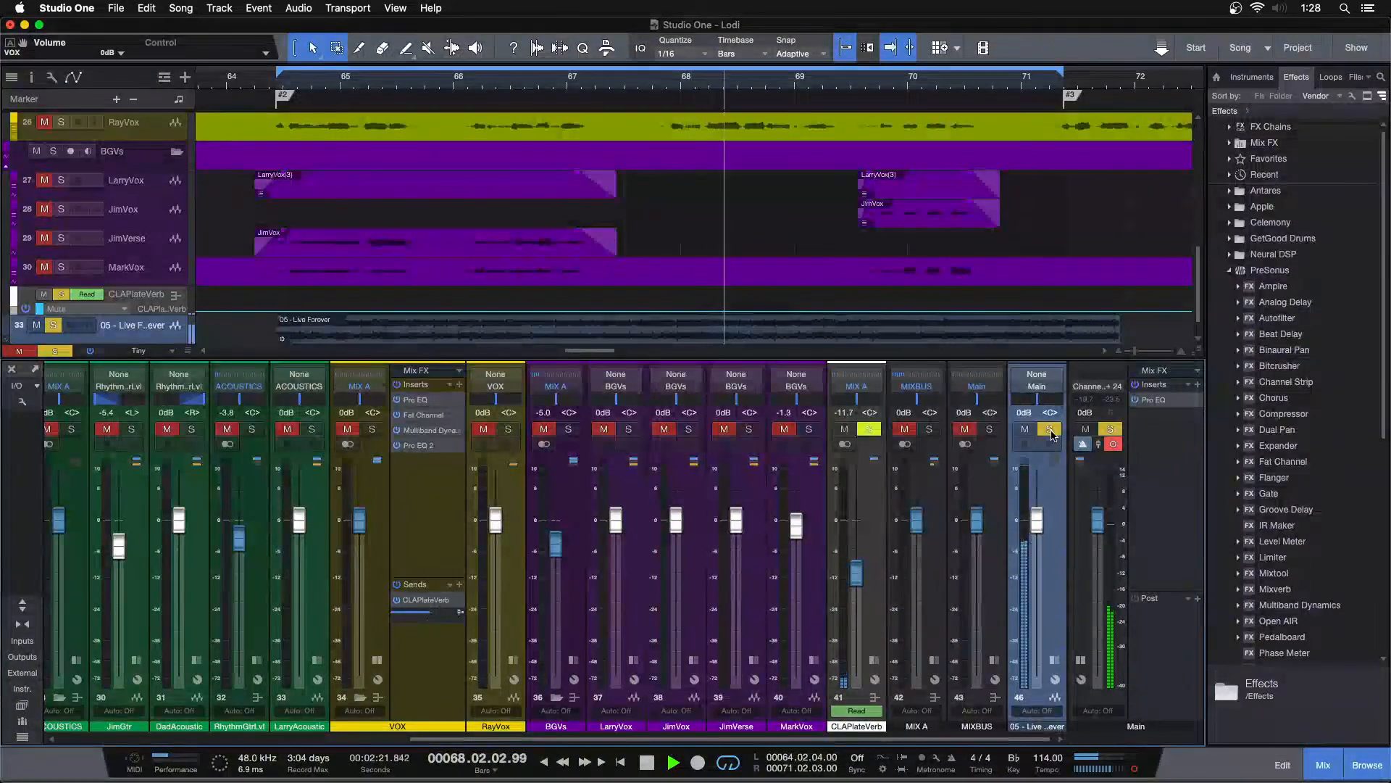
key("KP_1")
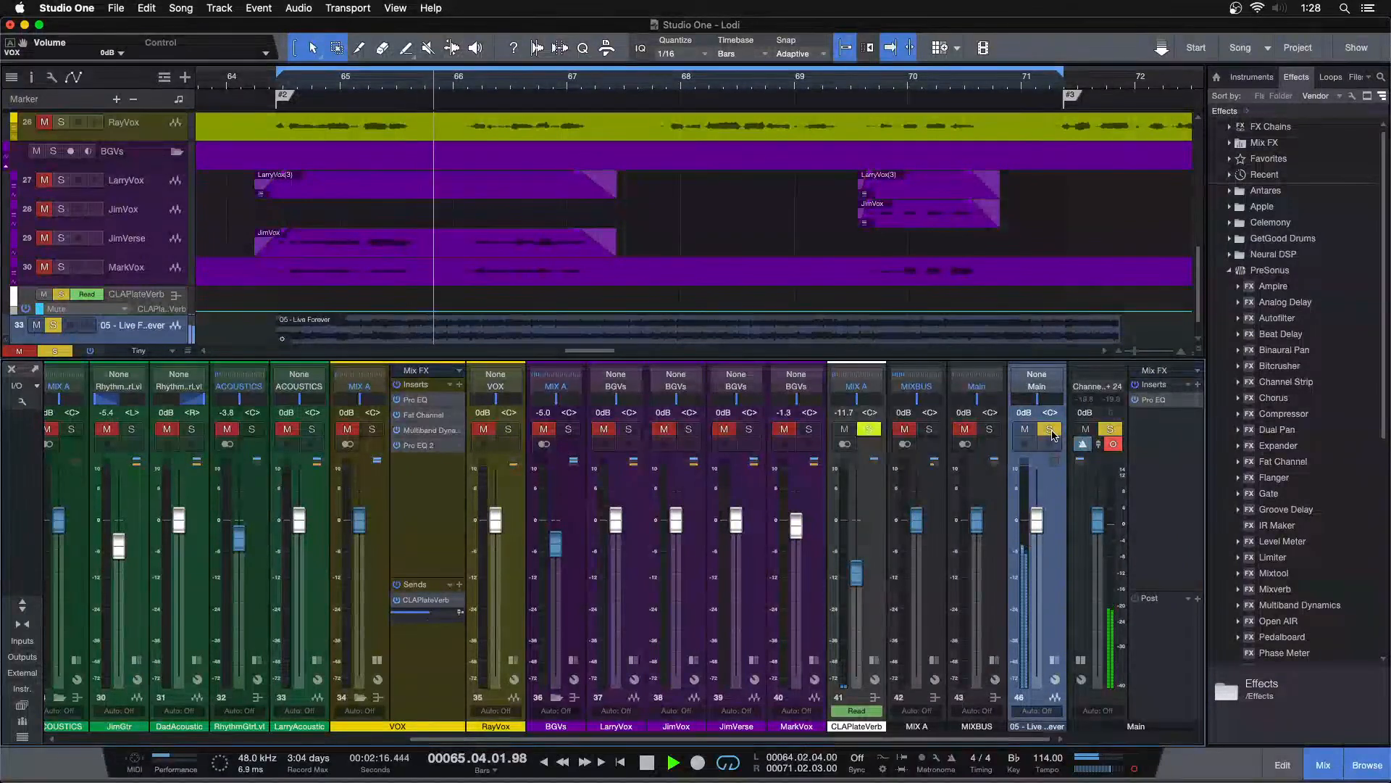
left_click(1051, 429)
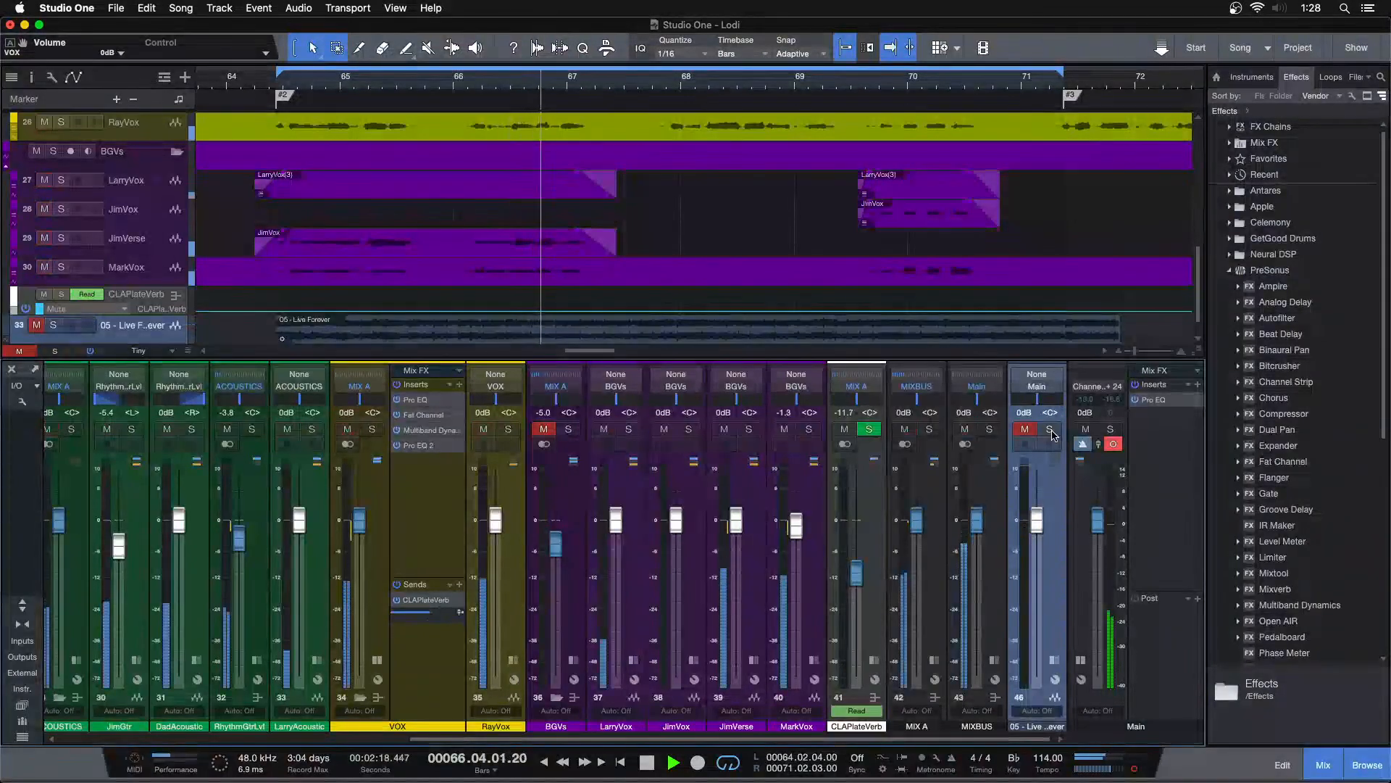
left_click(1050, 429)
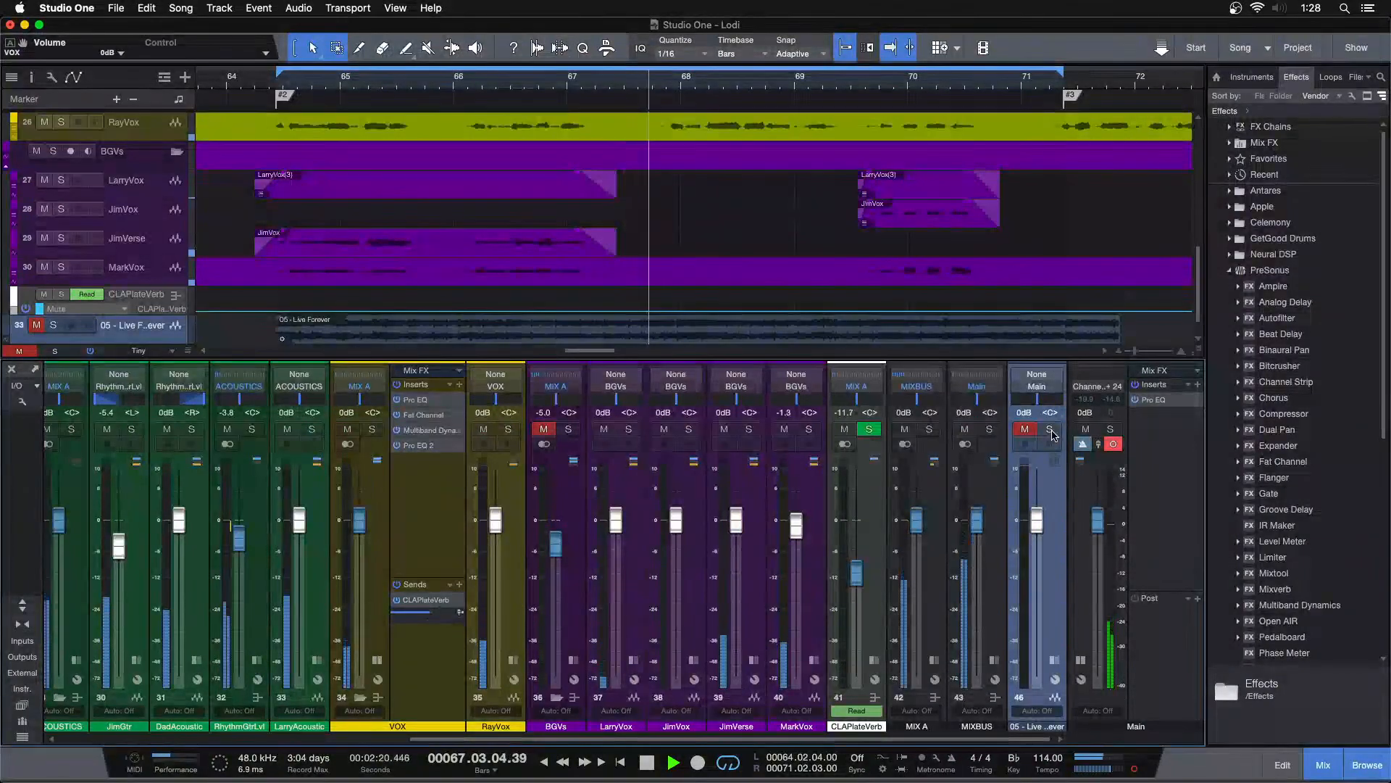
left_click(1050, 429)
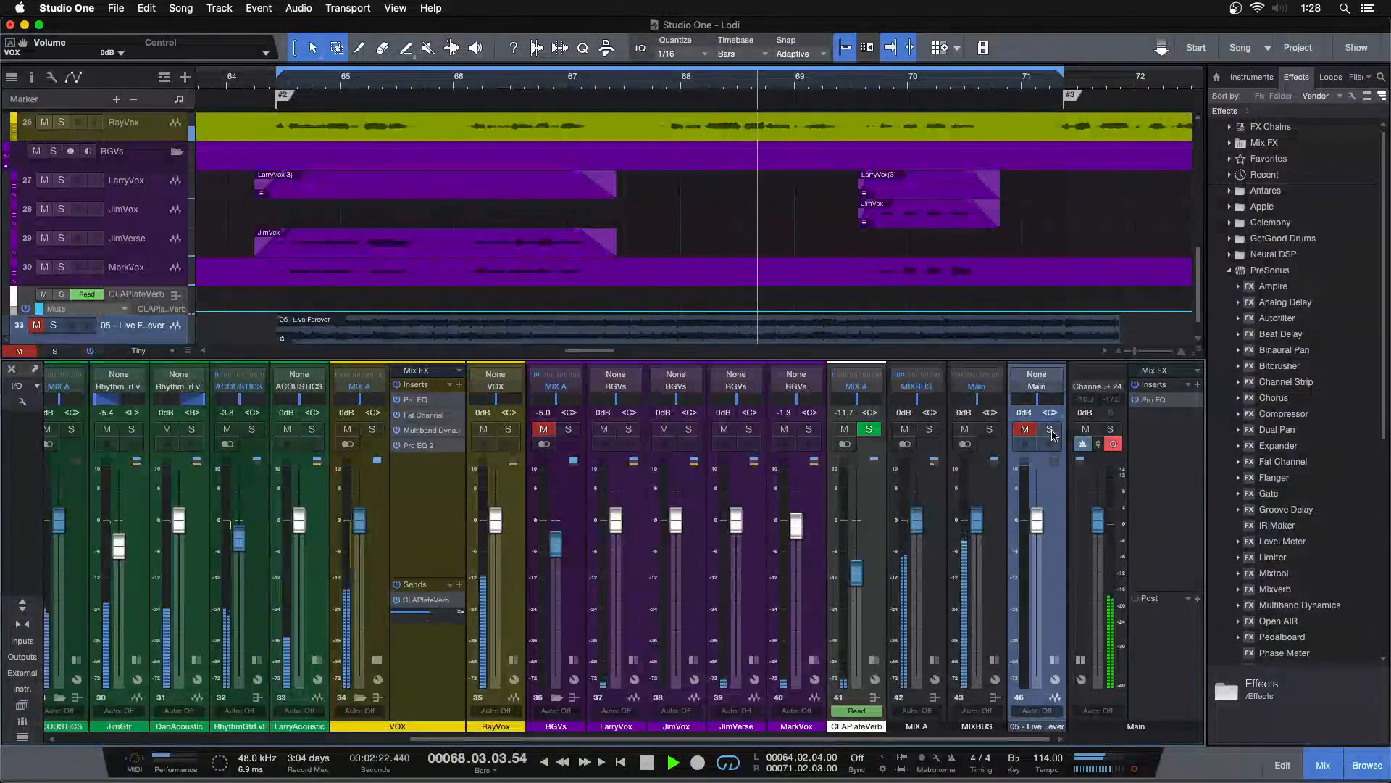
Step: Open the first Pro EQ on the Snare 2 channel and lower its HF gain to 10.56 dB
left_click(376, 660)
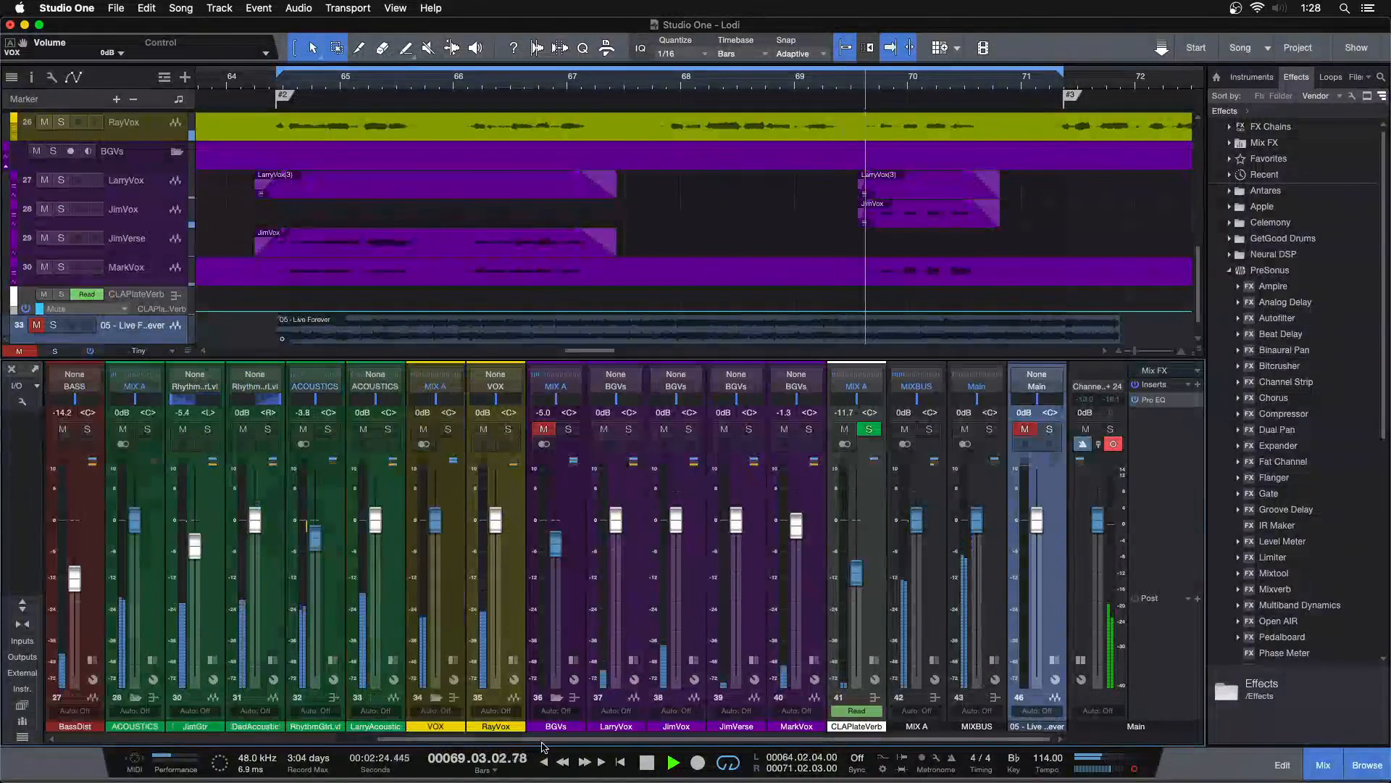
left_click_drag(546, 739, 231, 739)
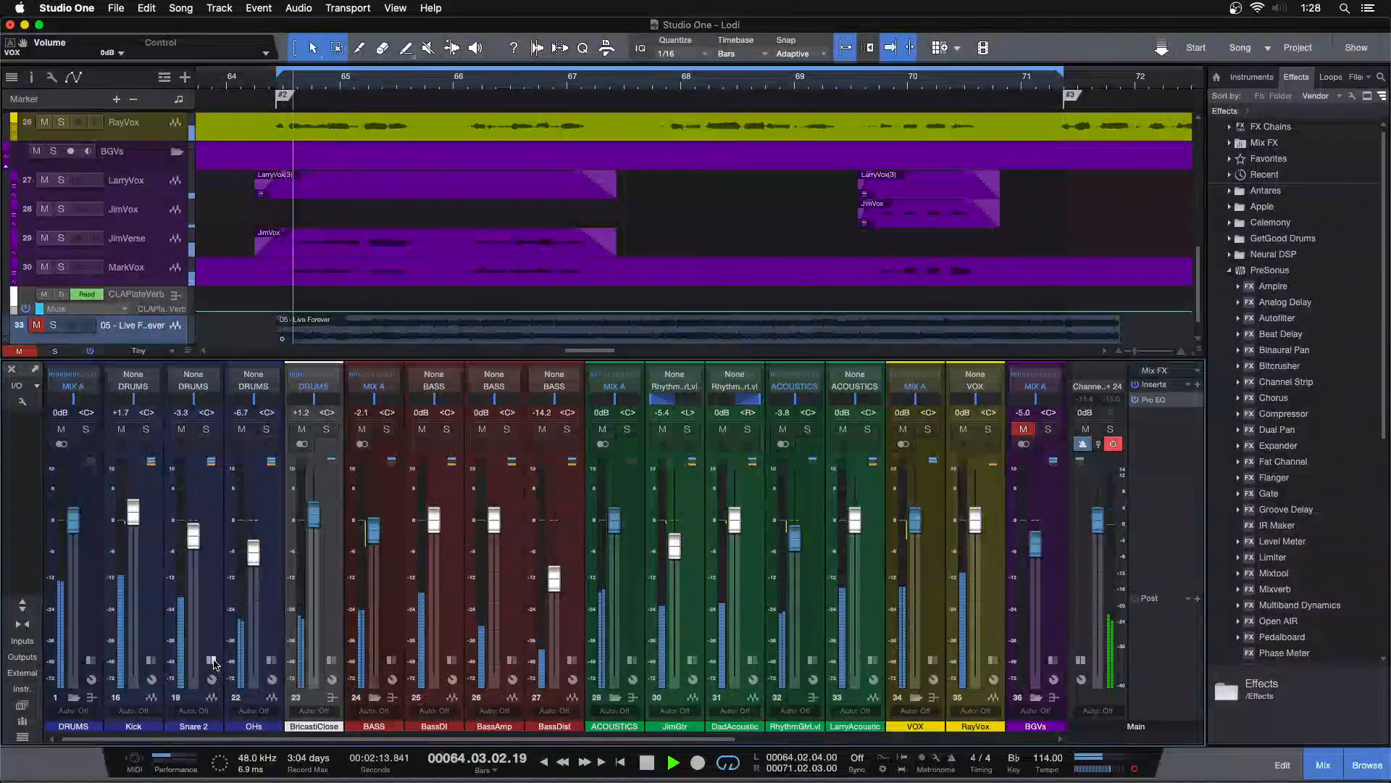
left_click(211, 659)
double_click(252, 431)
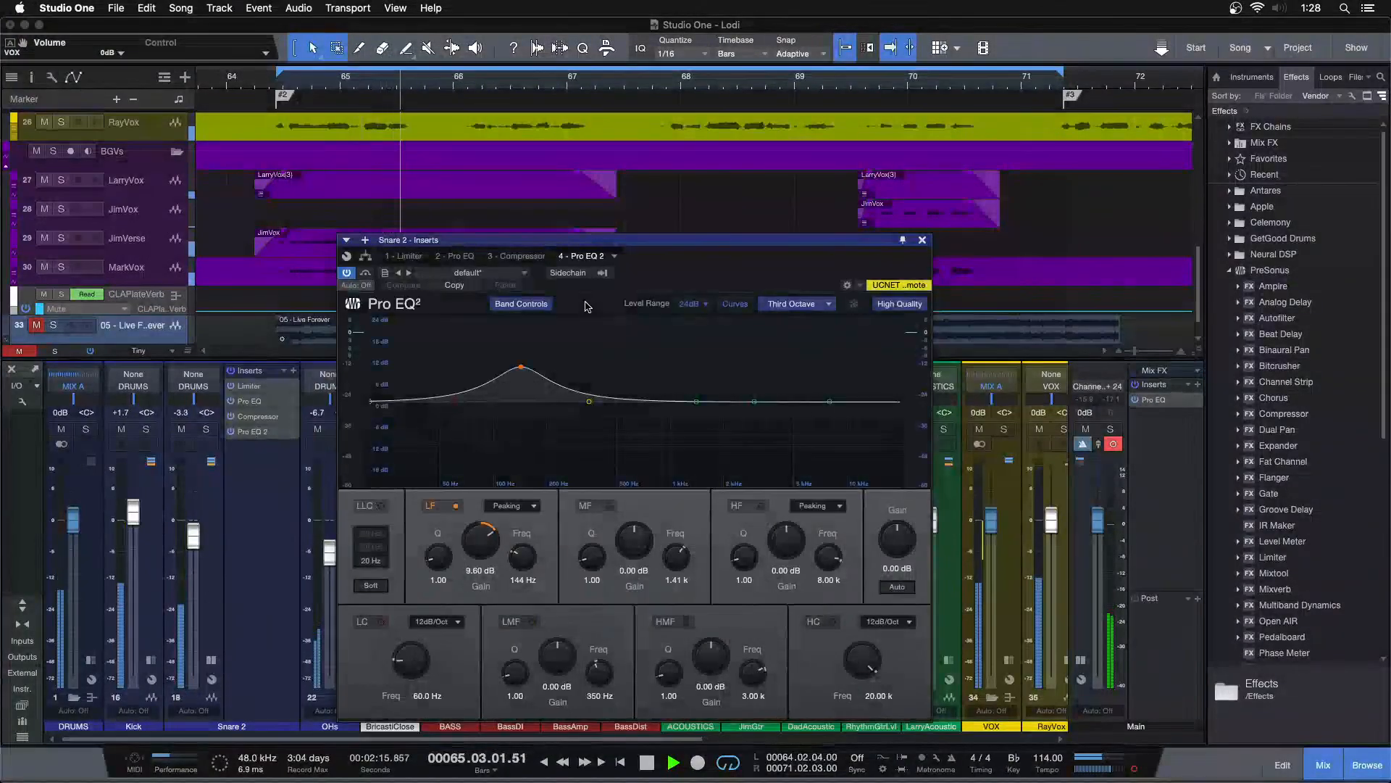
left_click(439, 258)
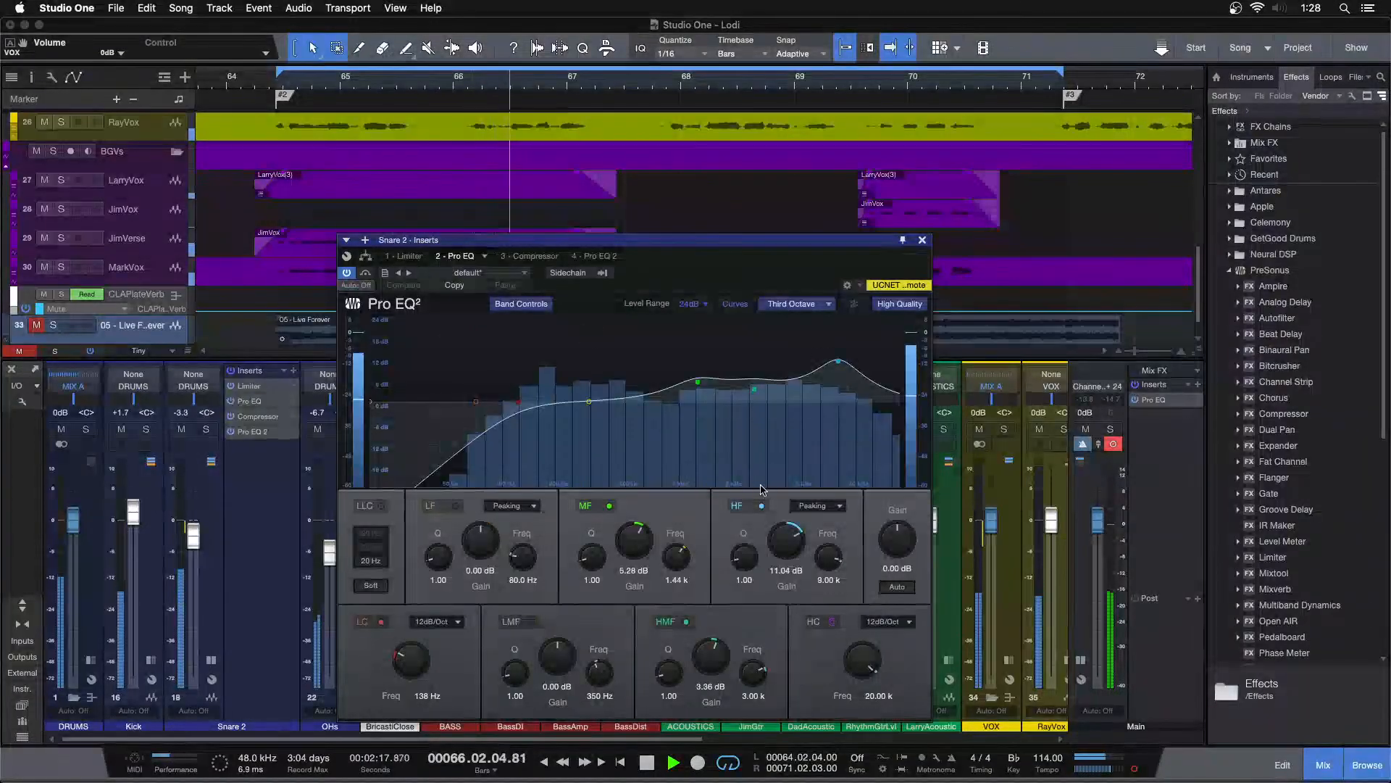
left_click_drag(785, 544, 786, 549)
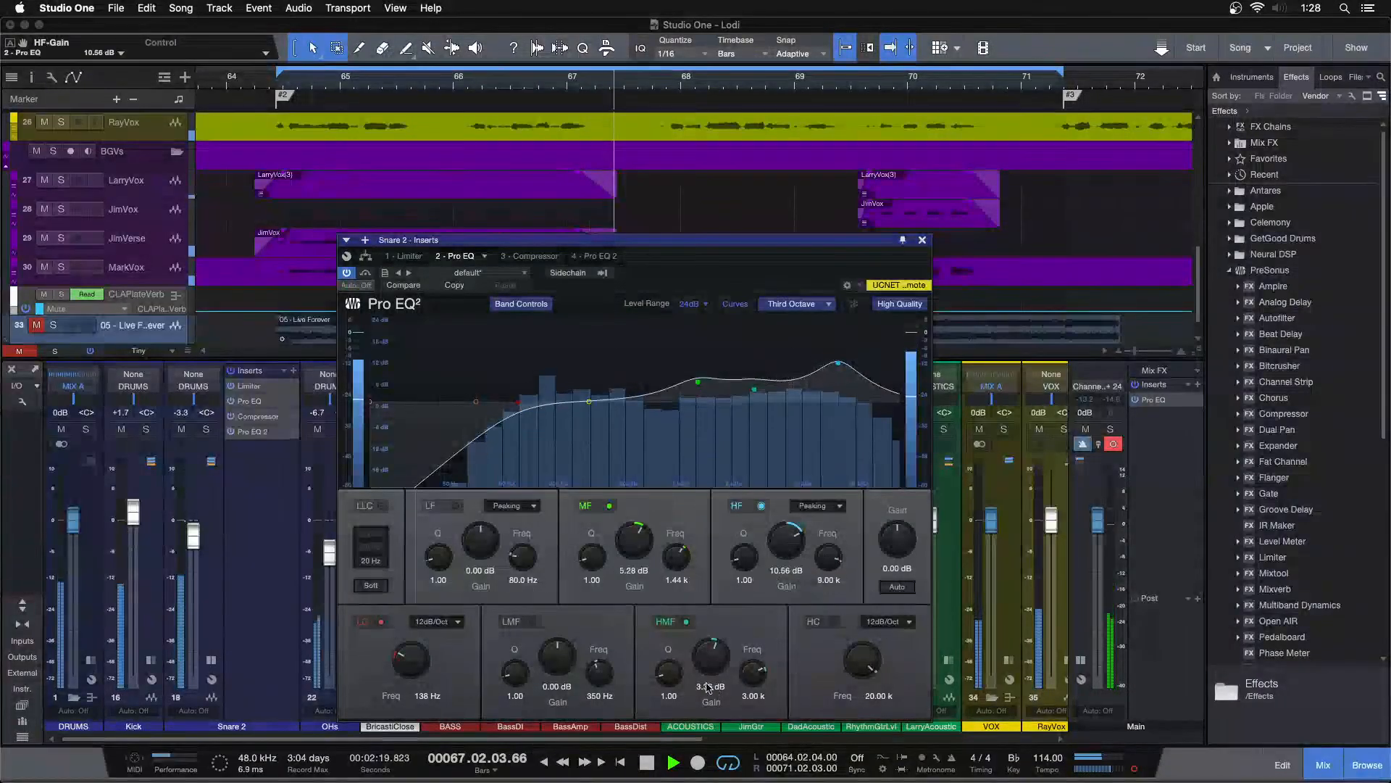
Step: Reduce the Snare 2 Pro EQ's HF gain to 10.08 dB and finally 9.60 dB while comparing against the soloed Live Forever reference
left_click(1049, 429)
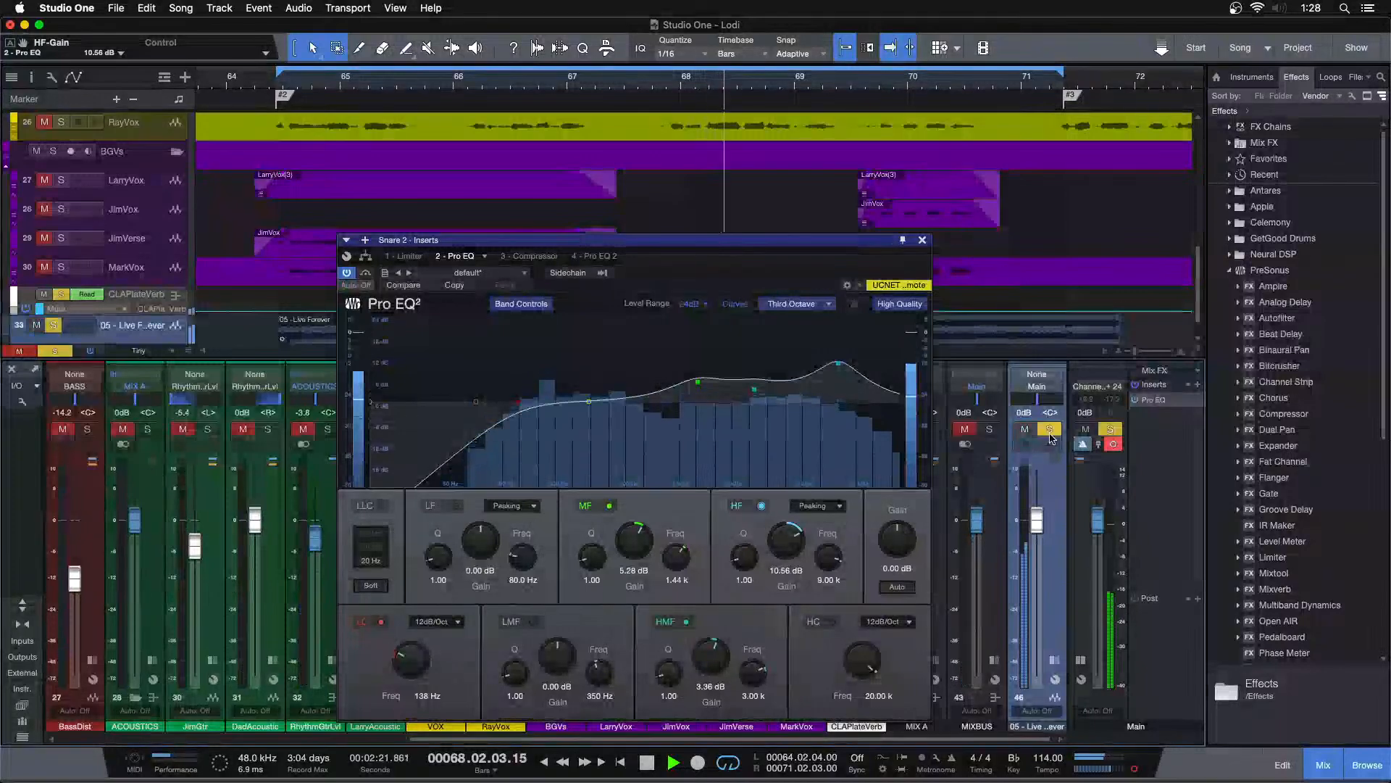
left_click(537, 85)
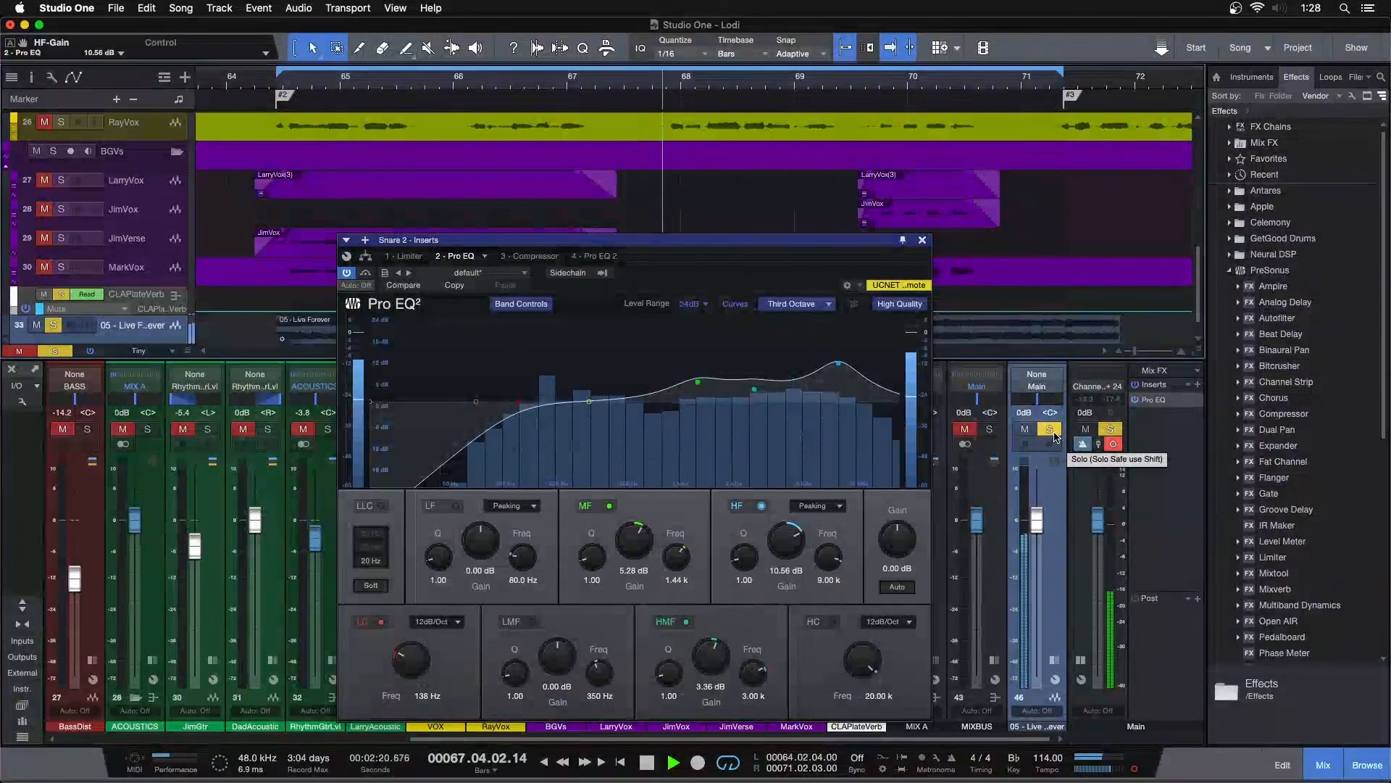
left_click(1052, 430)
left_click_drag(781, 525, 781, 529)
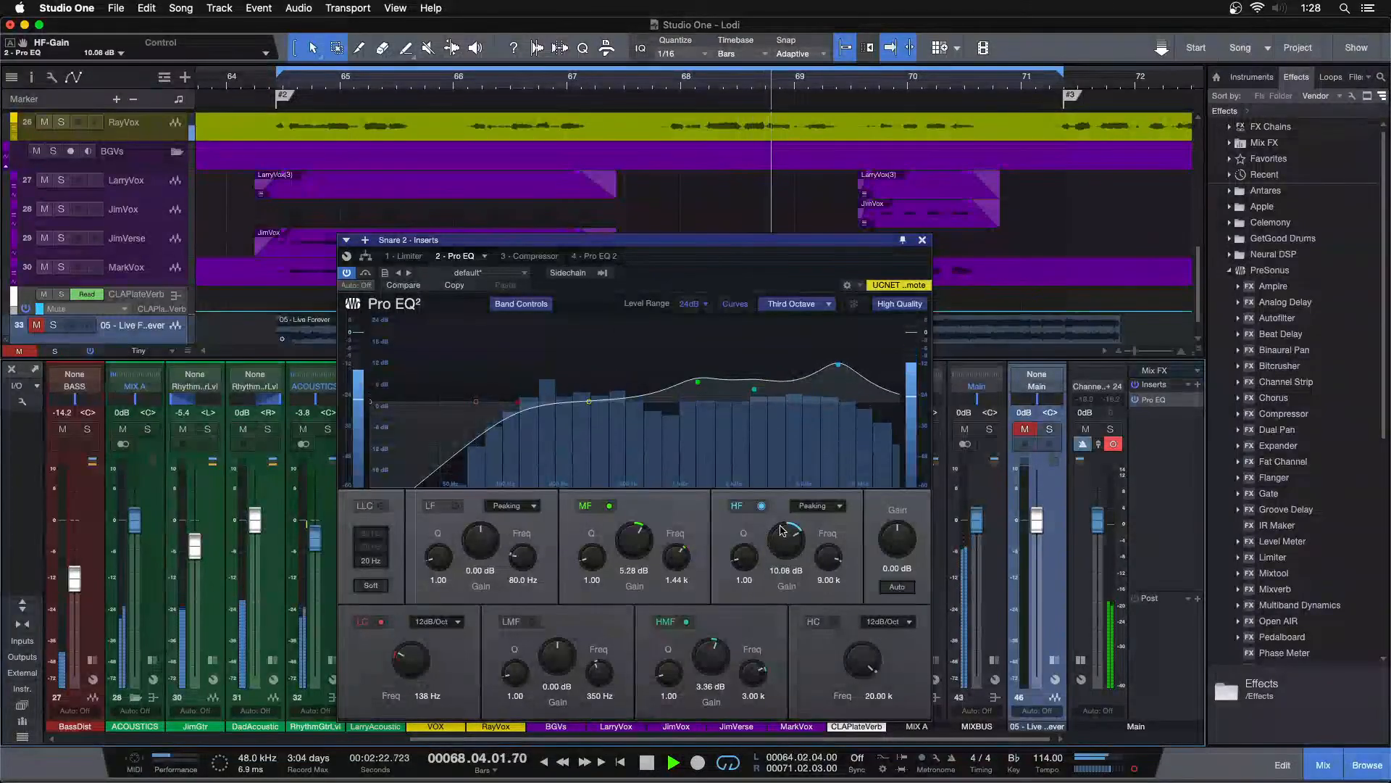
key("KP_1")
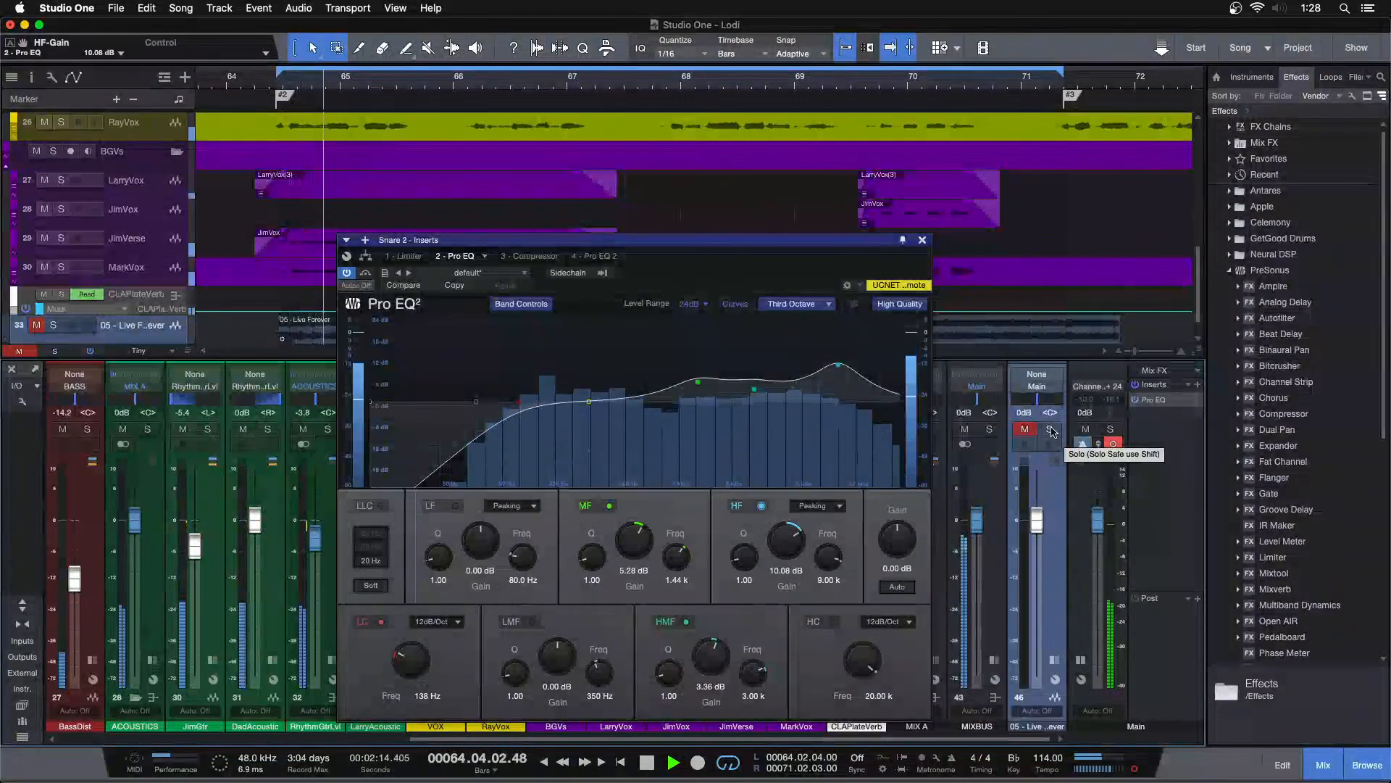
left_click(1052, 431)
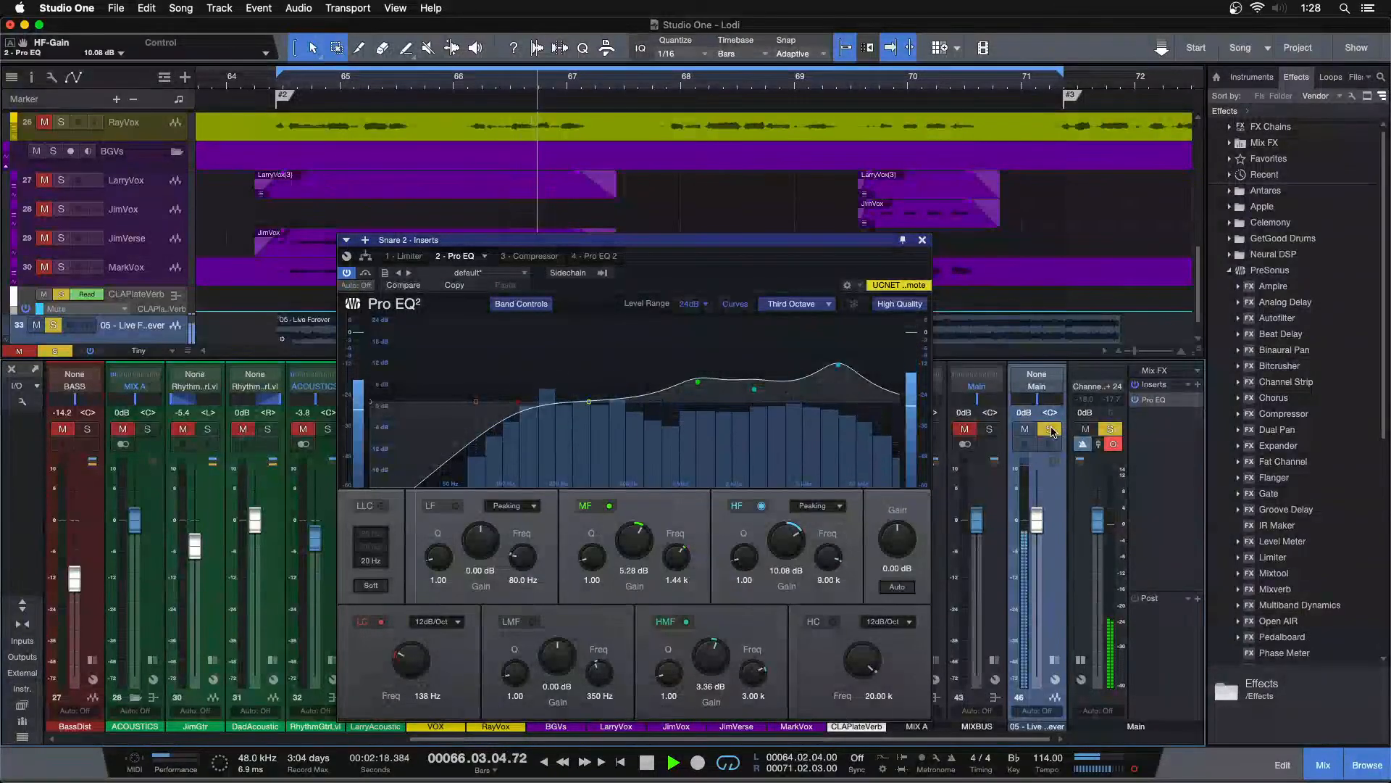
left_click(1053, 431)
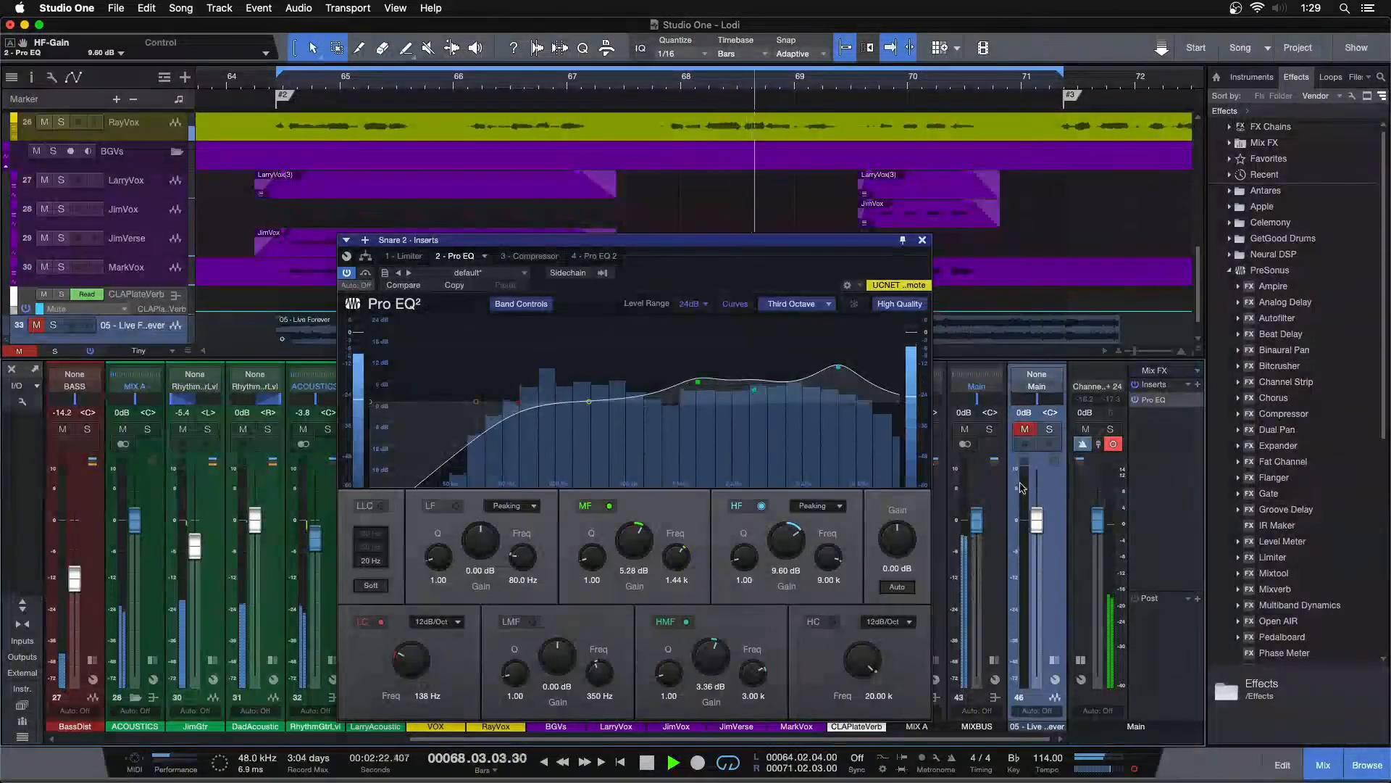
Step: Solo the Live Forever reference and set the Snare 2 channel volume to -3.8 dB
left_click(1055, 432)
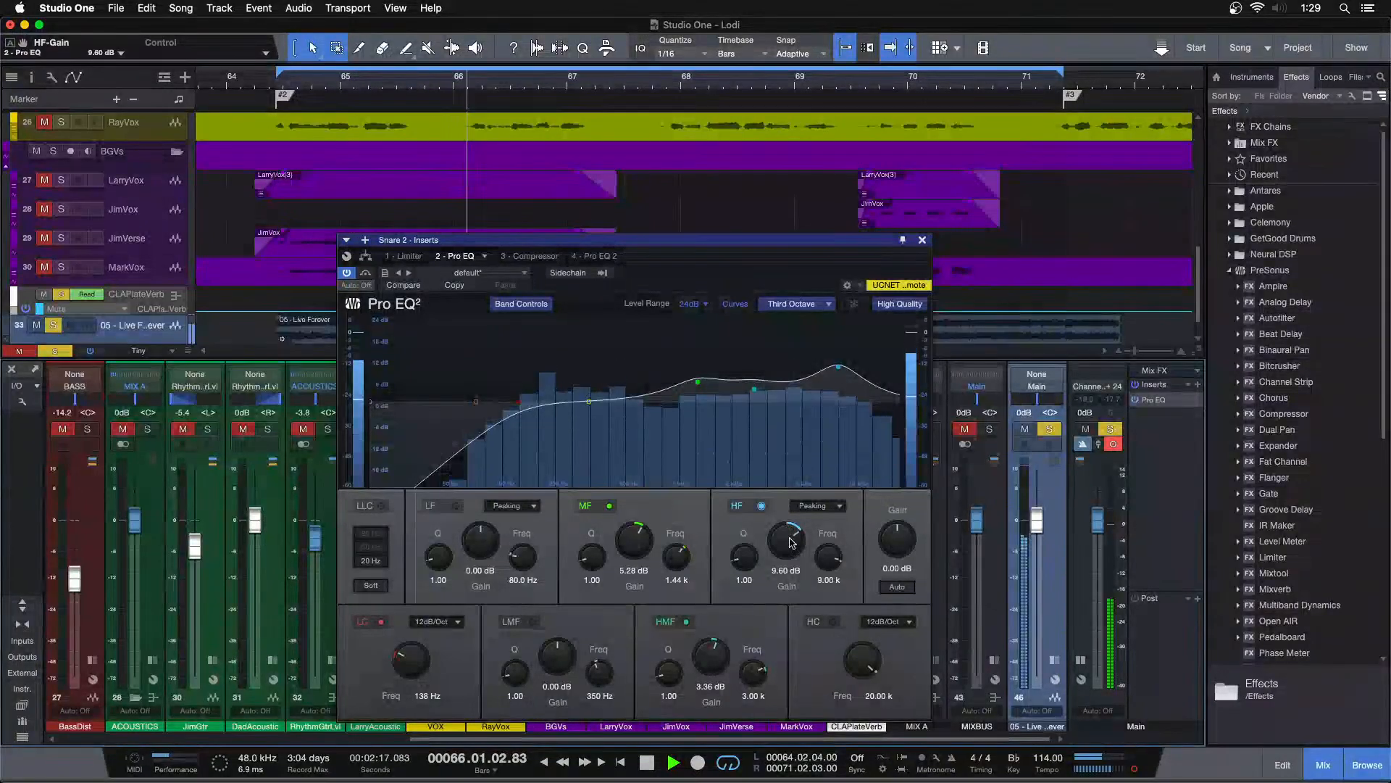
left_click_drag(645, 738, 297, 738)
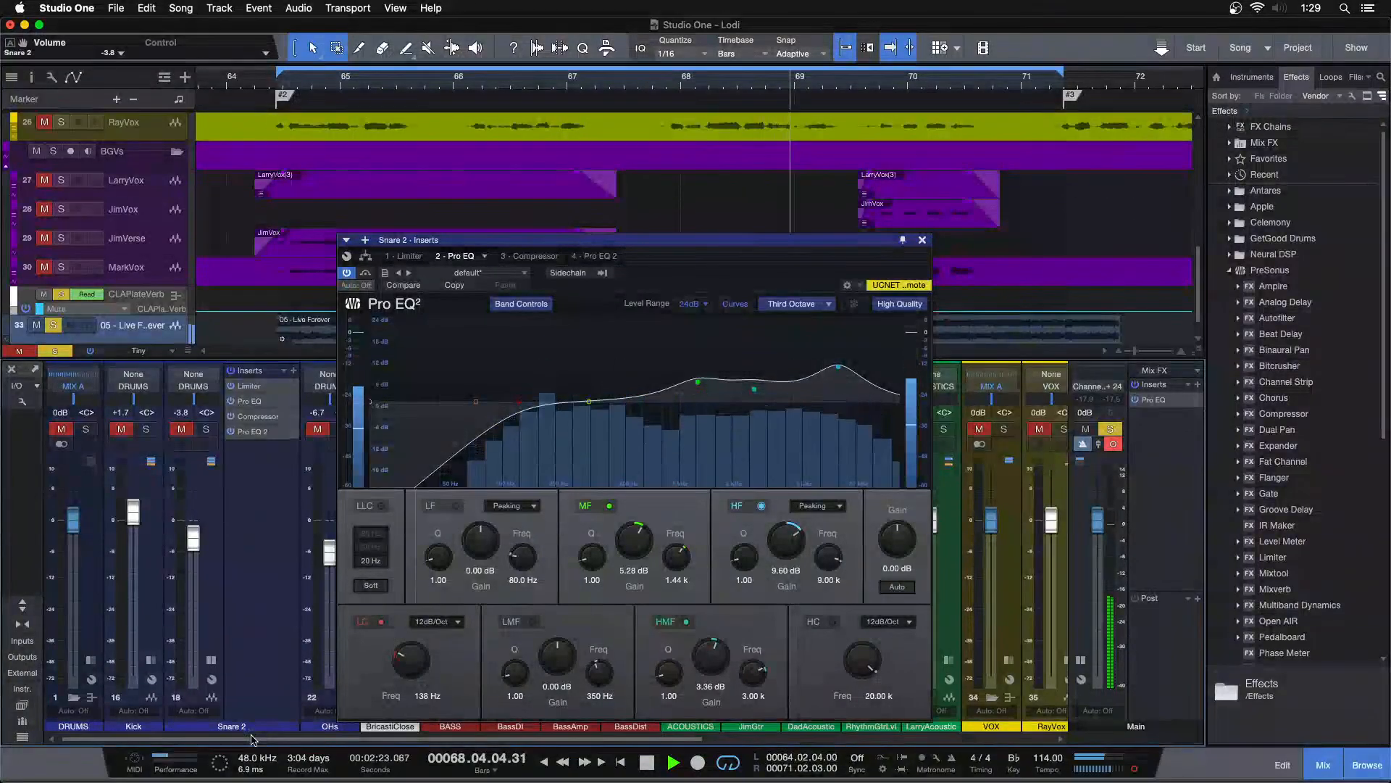
left_click_drag(250, 739, 1133, 663)
Step: Replay the loop from its start and switch between the mix and the soloed Live Forever reference to check the snare's high end
key("KP_1")
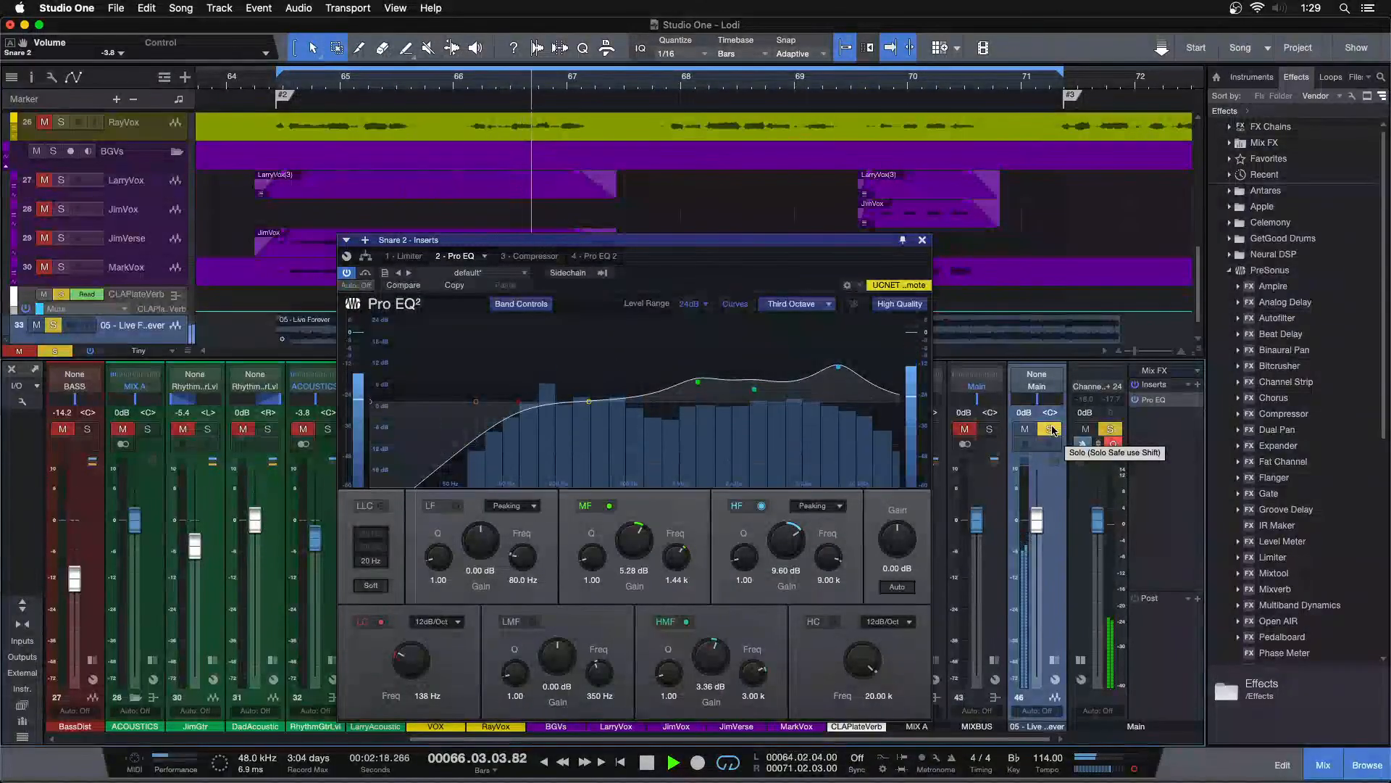
left_click(1050, 429)
left_click(1051, 429)
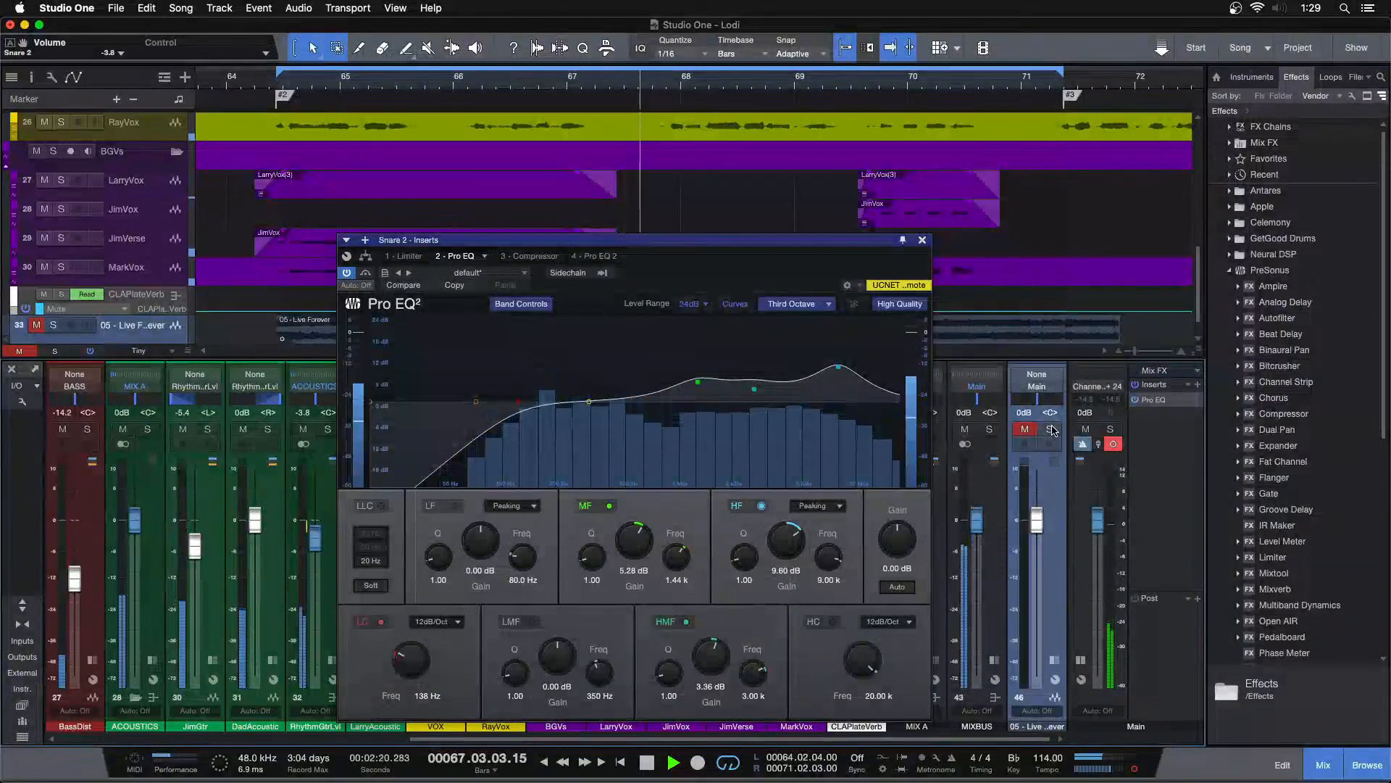
left_click(1051, 429)
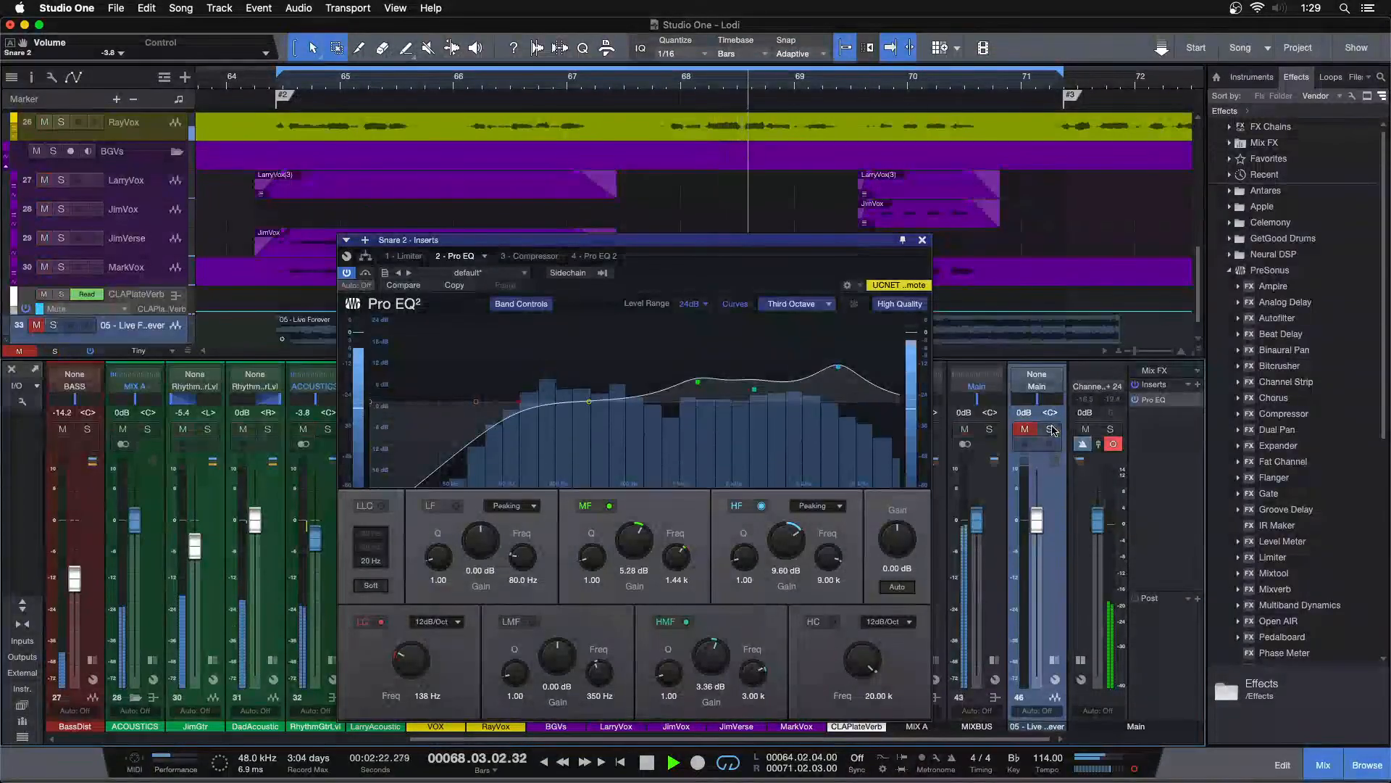
key("KP_1")
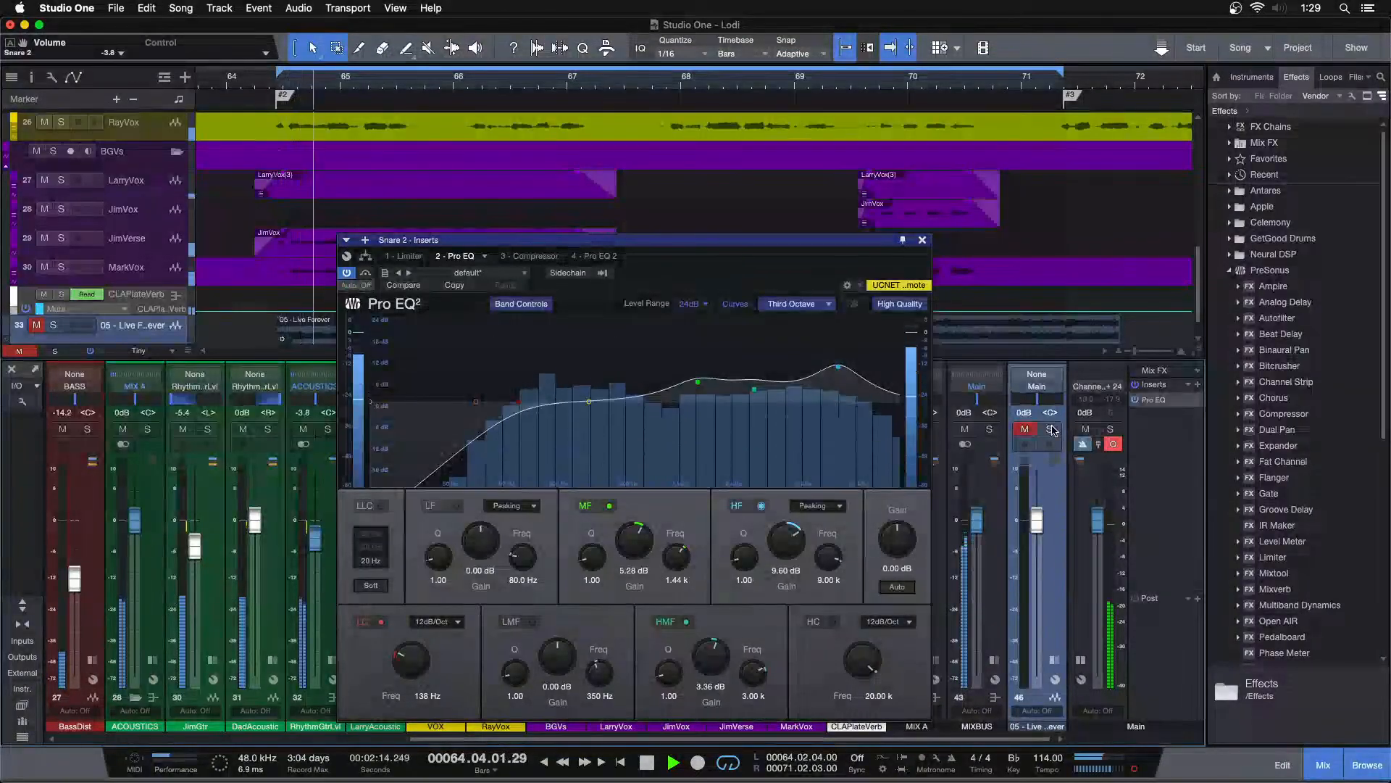
key("KP_1")
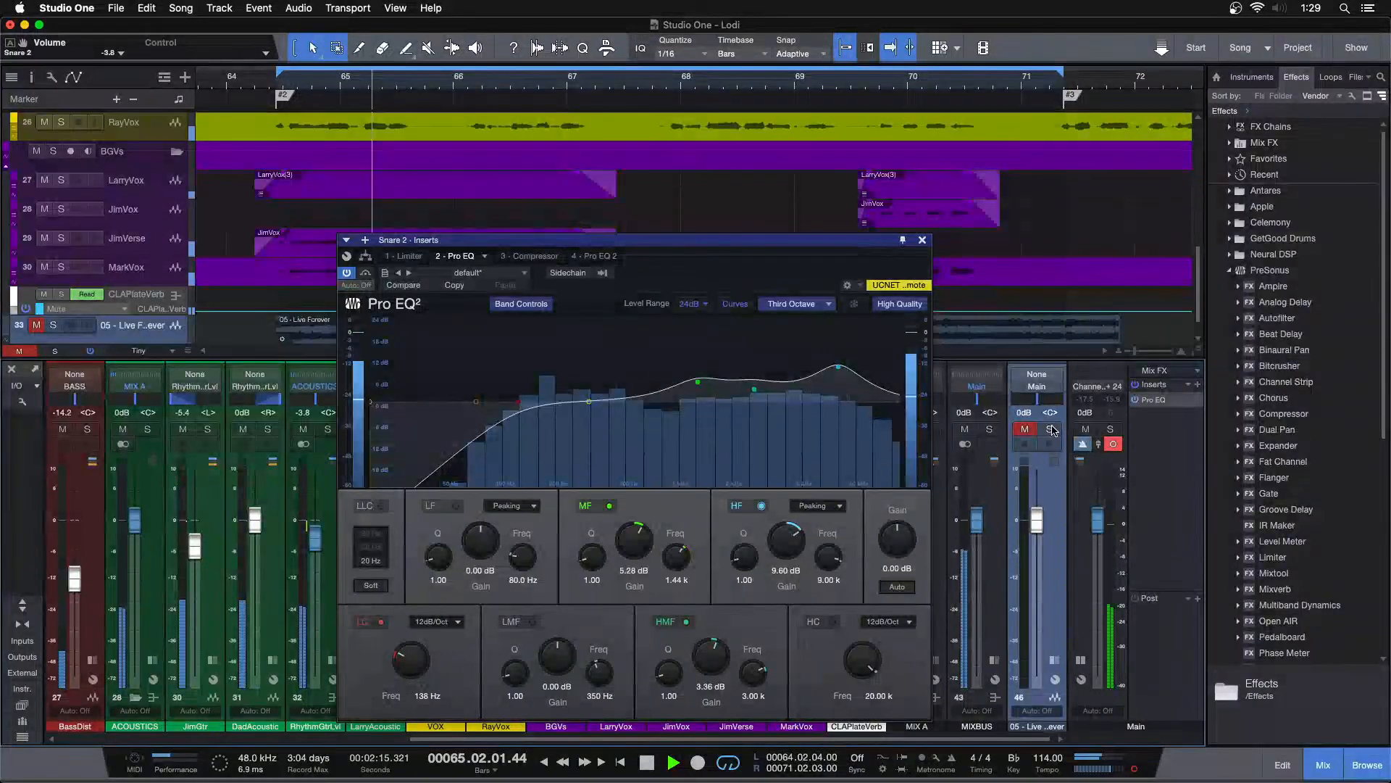
left_click(1050, 429)
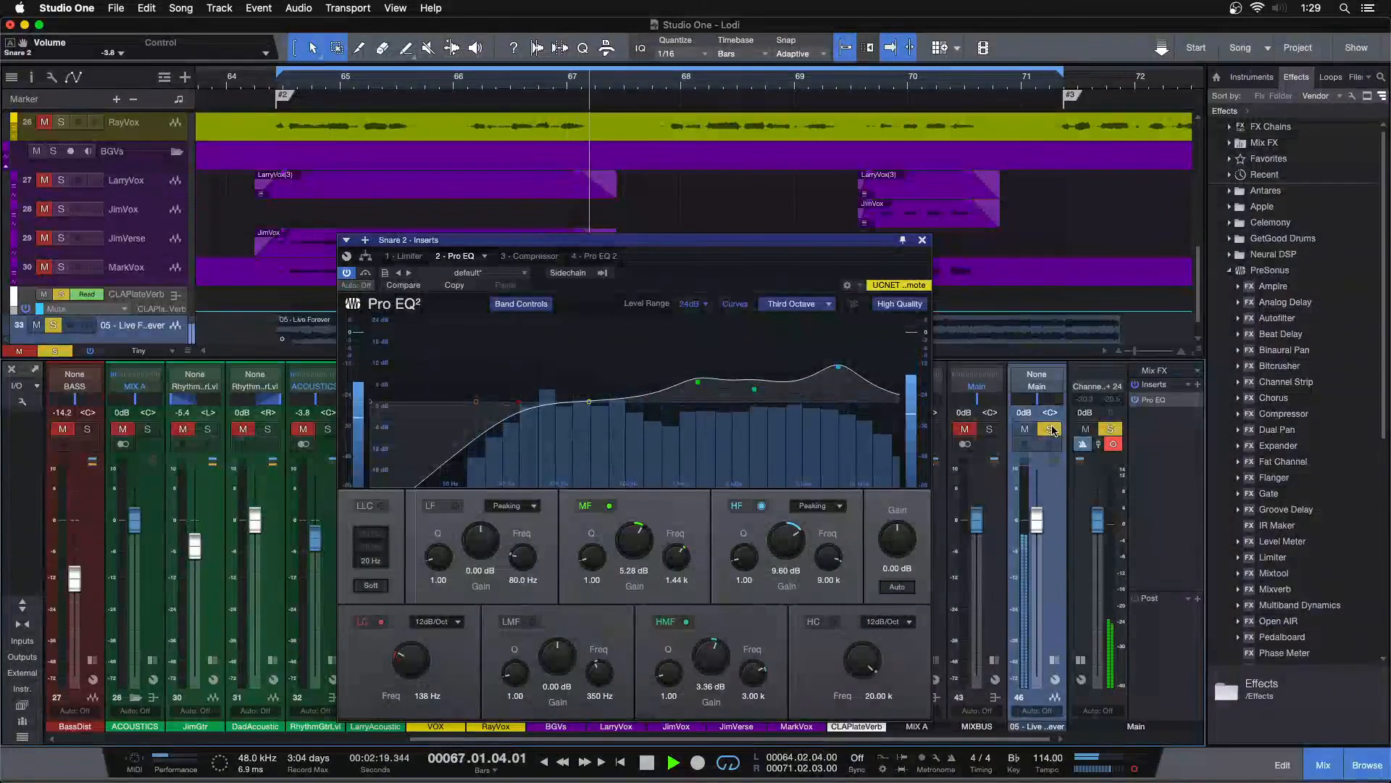
Step: Return to the unsoloed mix and set the Snare 2 Pro EQ's HF gain to 9.12 dB, briefly bypassing the HF band to compare
left_click(1051, 429)
left_click_drag(582, 739, 228, 737)
left_click(210, 659)
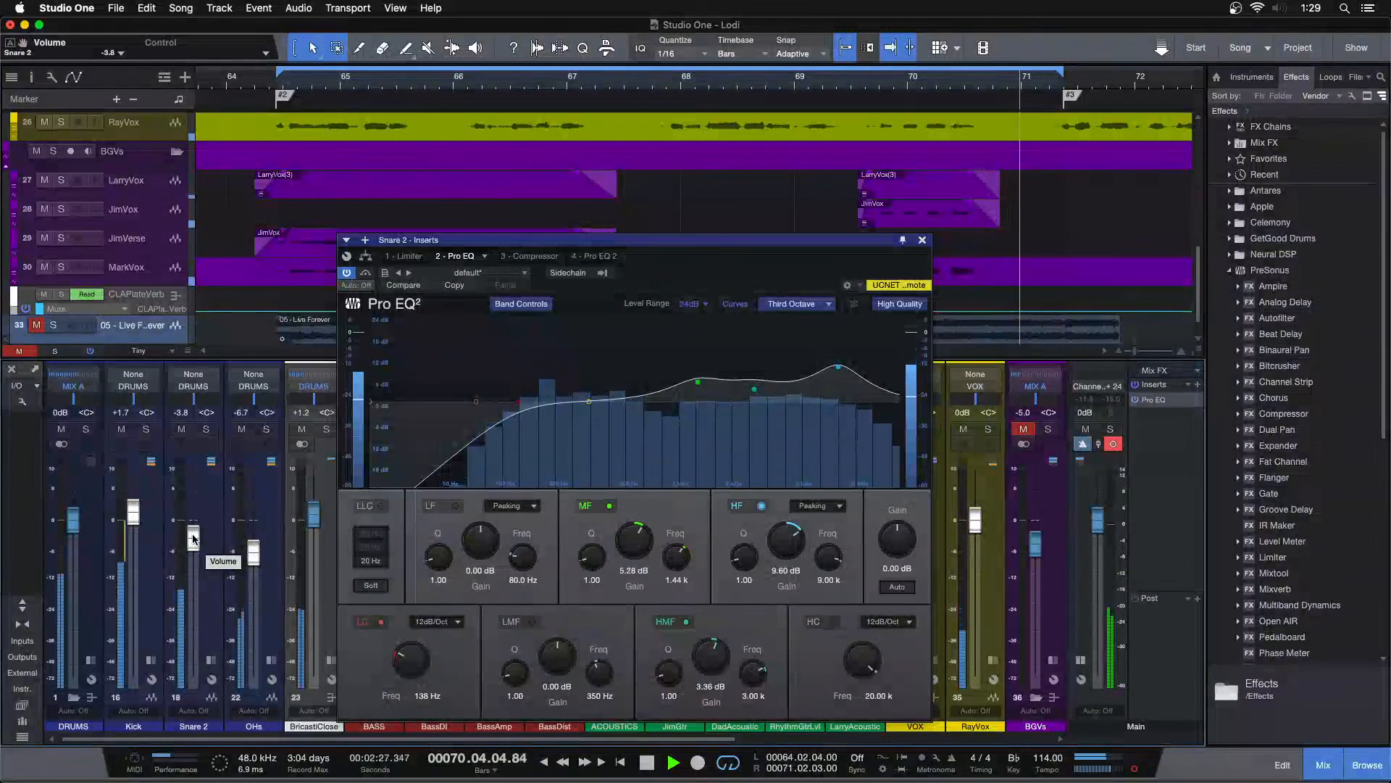
left_click(761, 506)
left_click(760, 506)
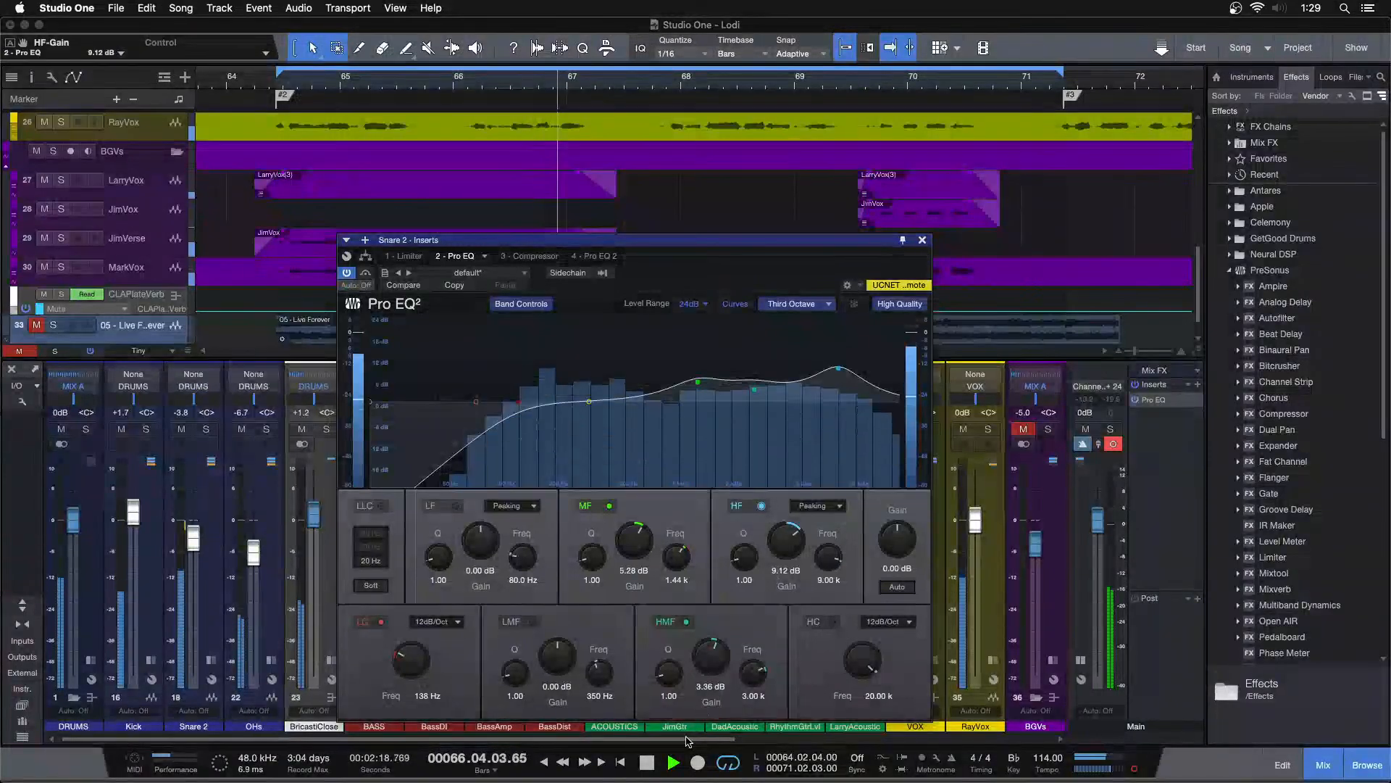
Step: Switch the Main output from mono to stereo and compare the mix with the soloed Live Forever reference from the loop start
scroll(974, 508, "right", 10)
left_click(1158, 400)
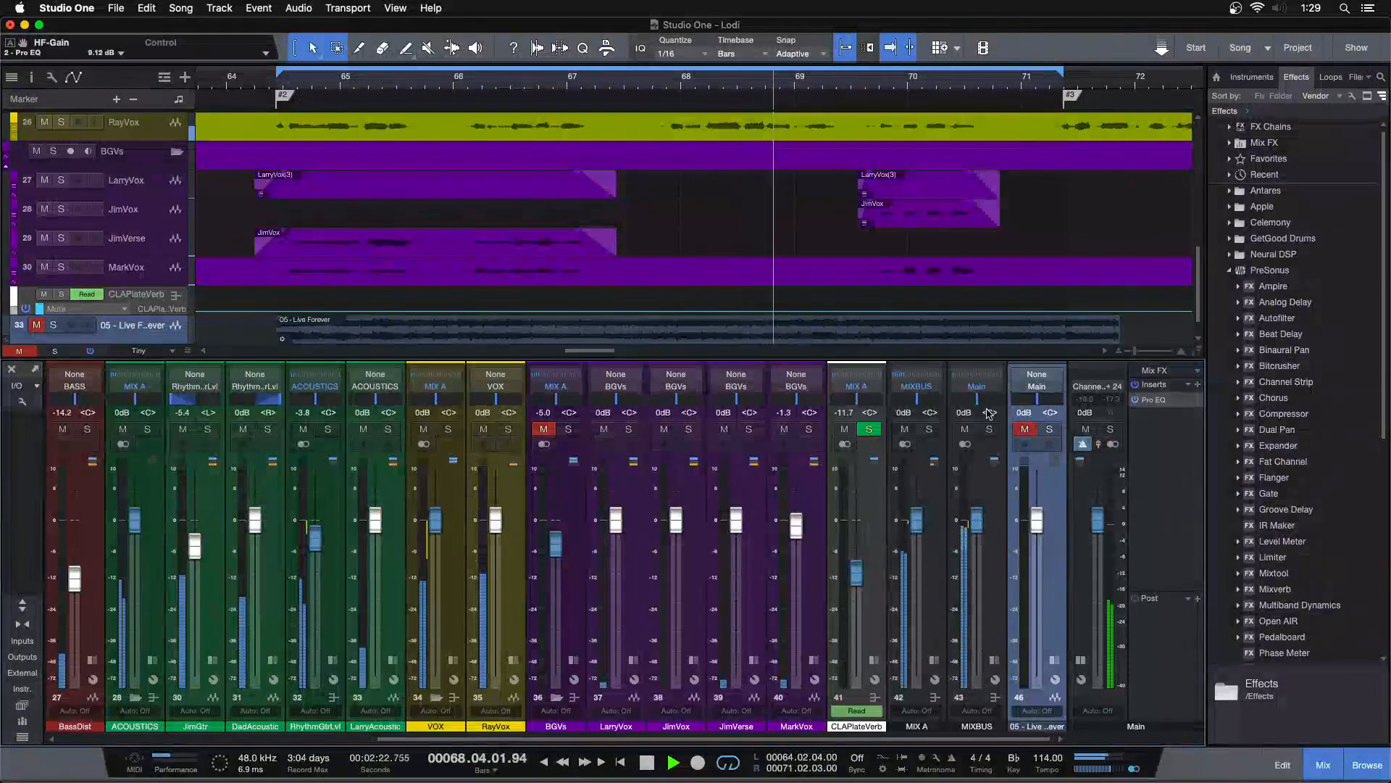
left_click(1050, 430)
key("KP_1")
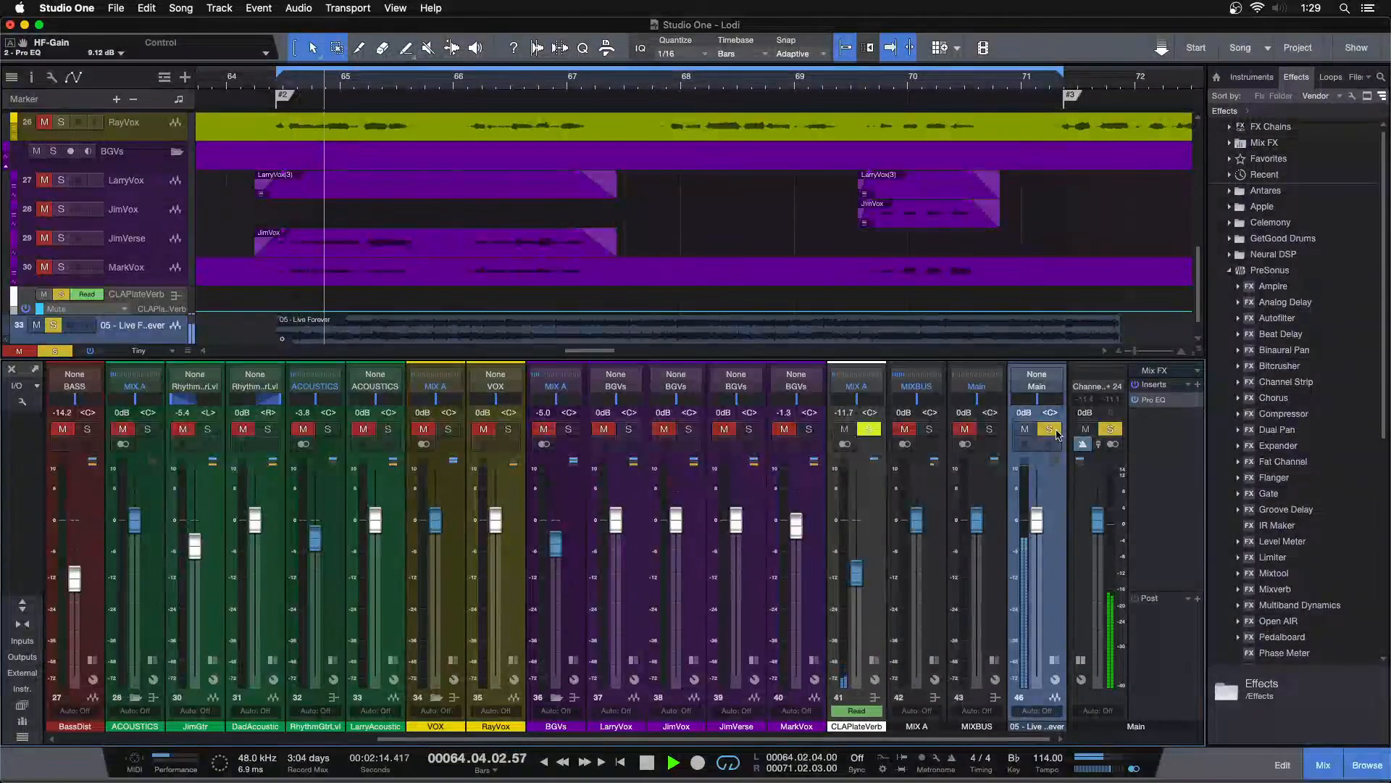
left_click(1054, 431)
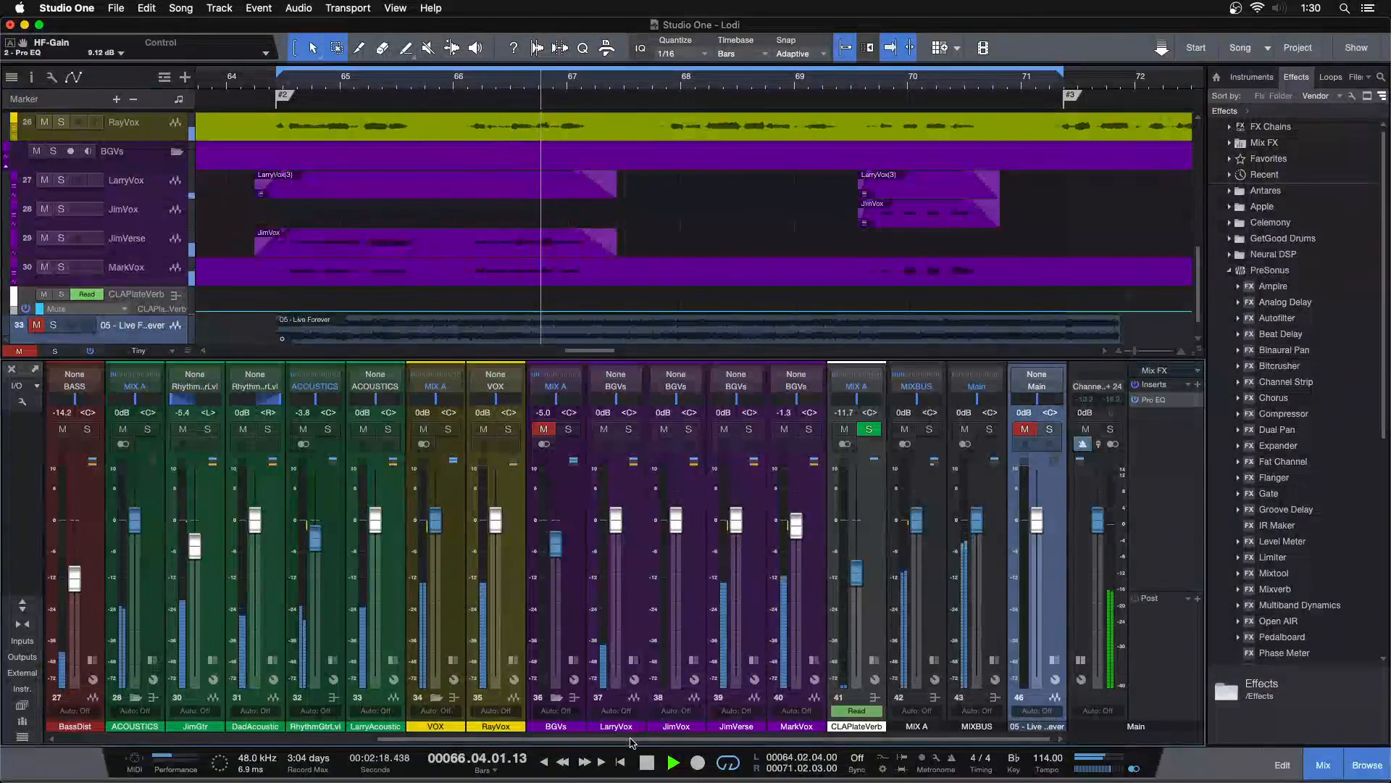
Step: Try a Pro EQ insert on the ACOUSTICS bus and close its window
scroll(416, 698, "left", 4)
double_click(398, 497)
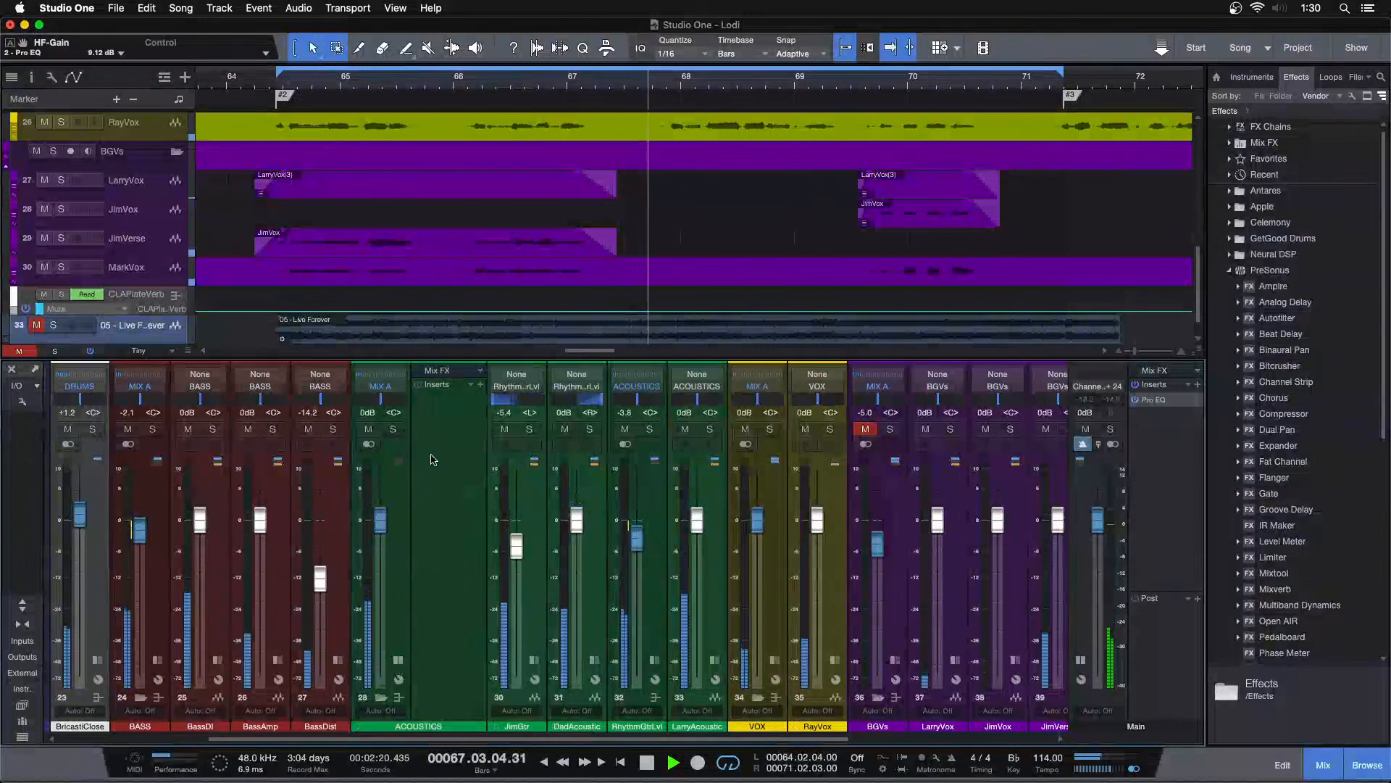
scroll(1299, 524, "down", 3)
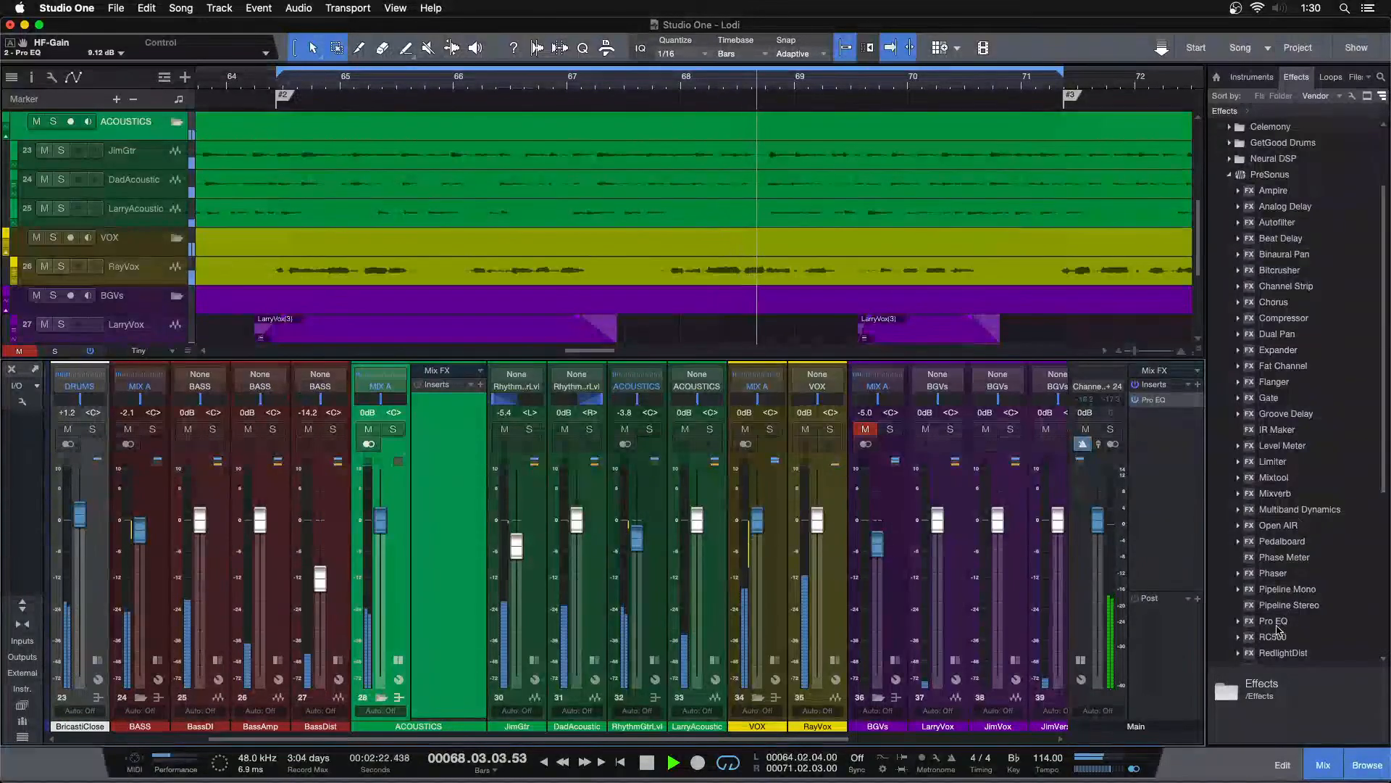
left_click_drag(1251, 622, 429, 424)
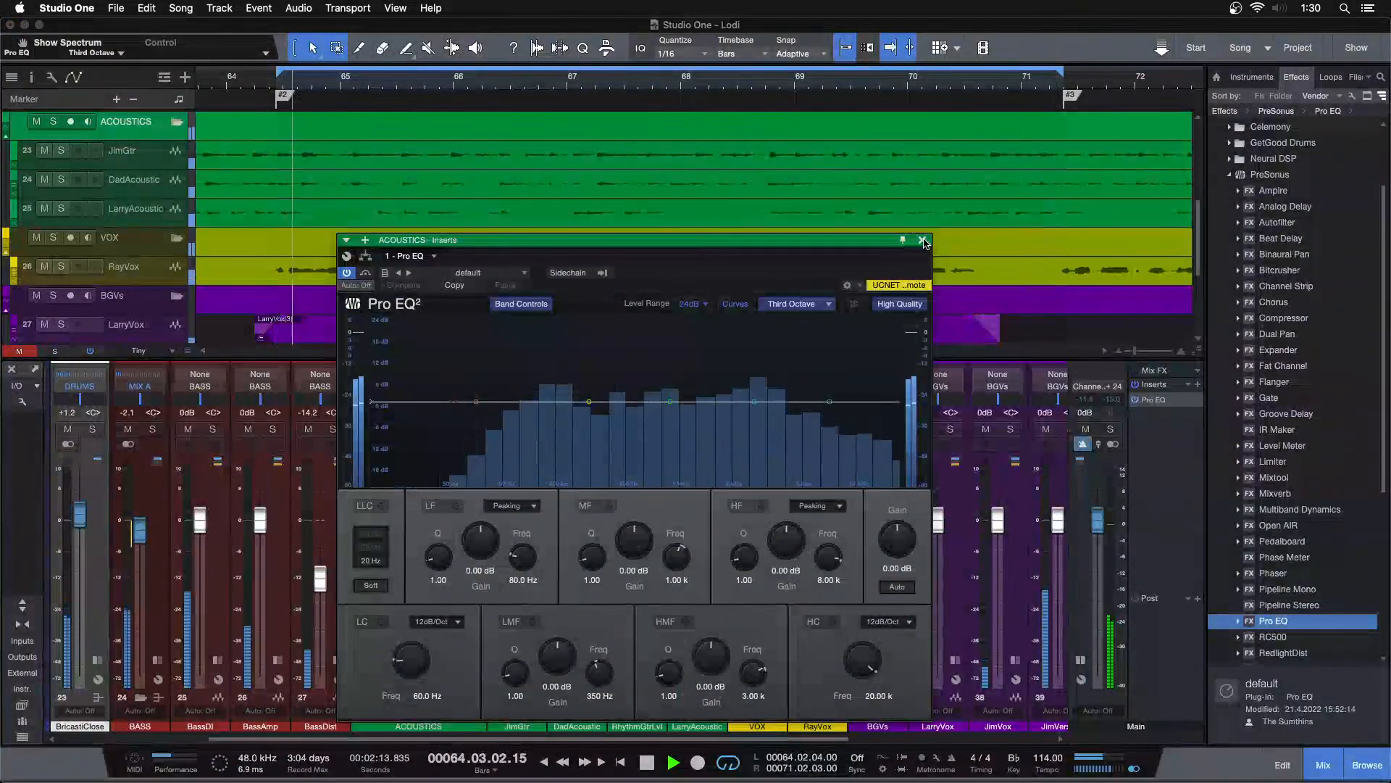
left_click(920, 239)
Step: Solo the RhythmGtrLvl channel and set its Pro EQ's high cut frequency to 15.17 kHz
double_click(652, 486)
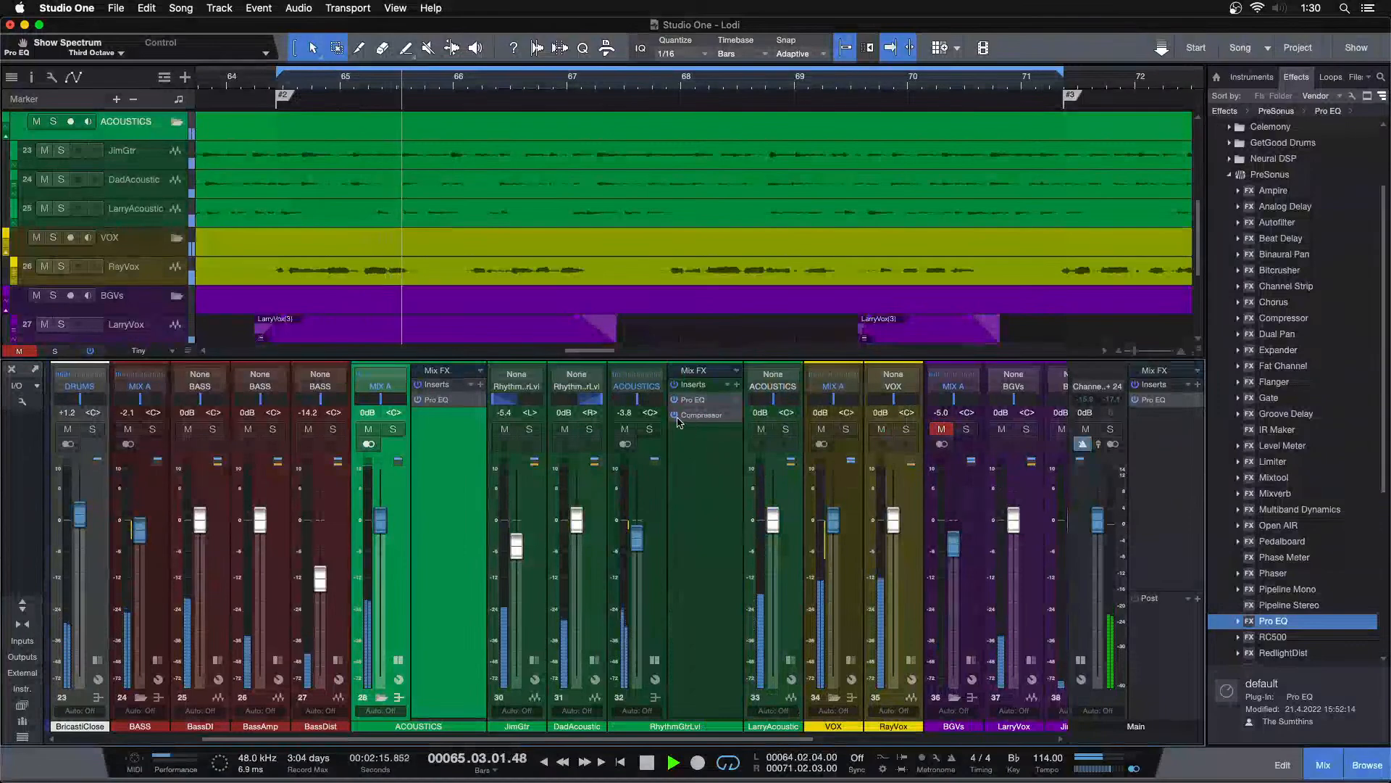
left_click(651, 429)
key("space")
double_click(697, 401)
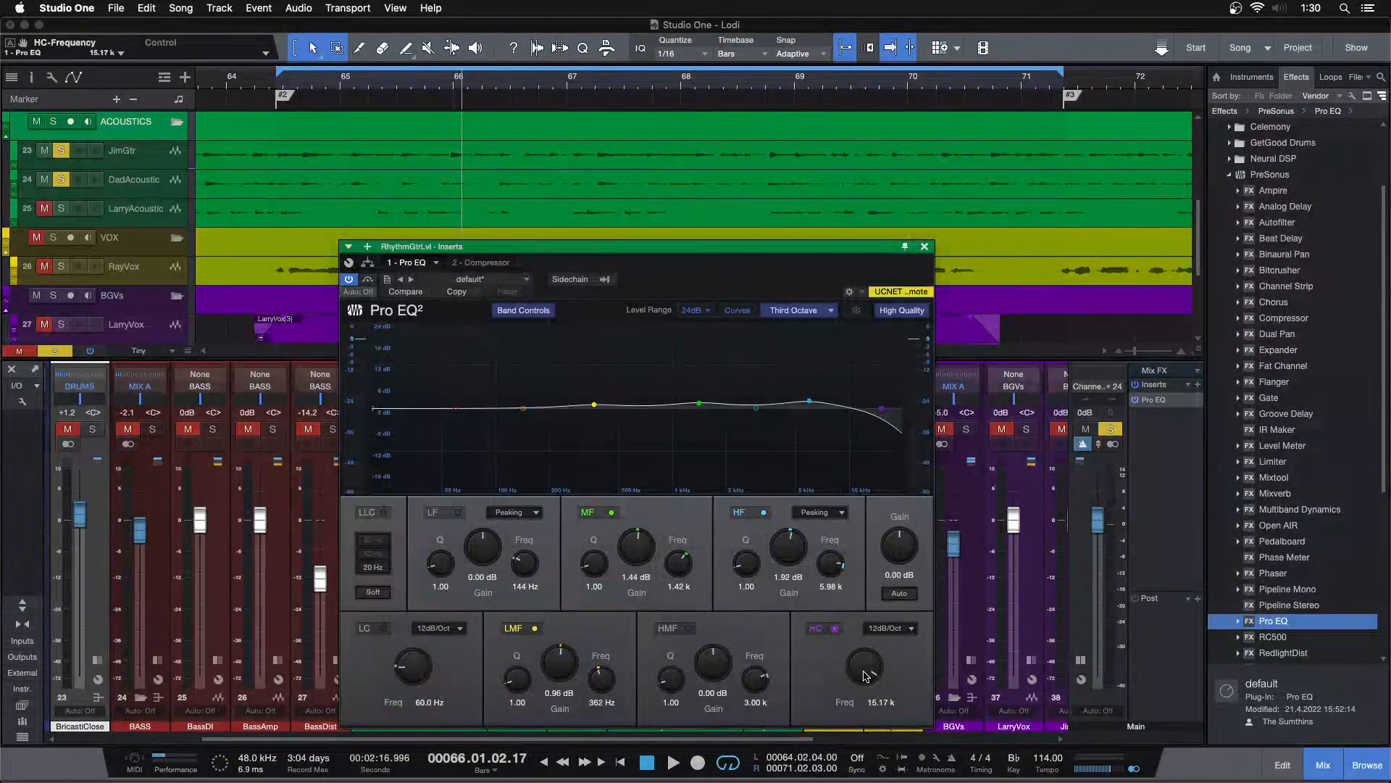
key("space")
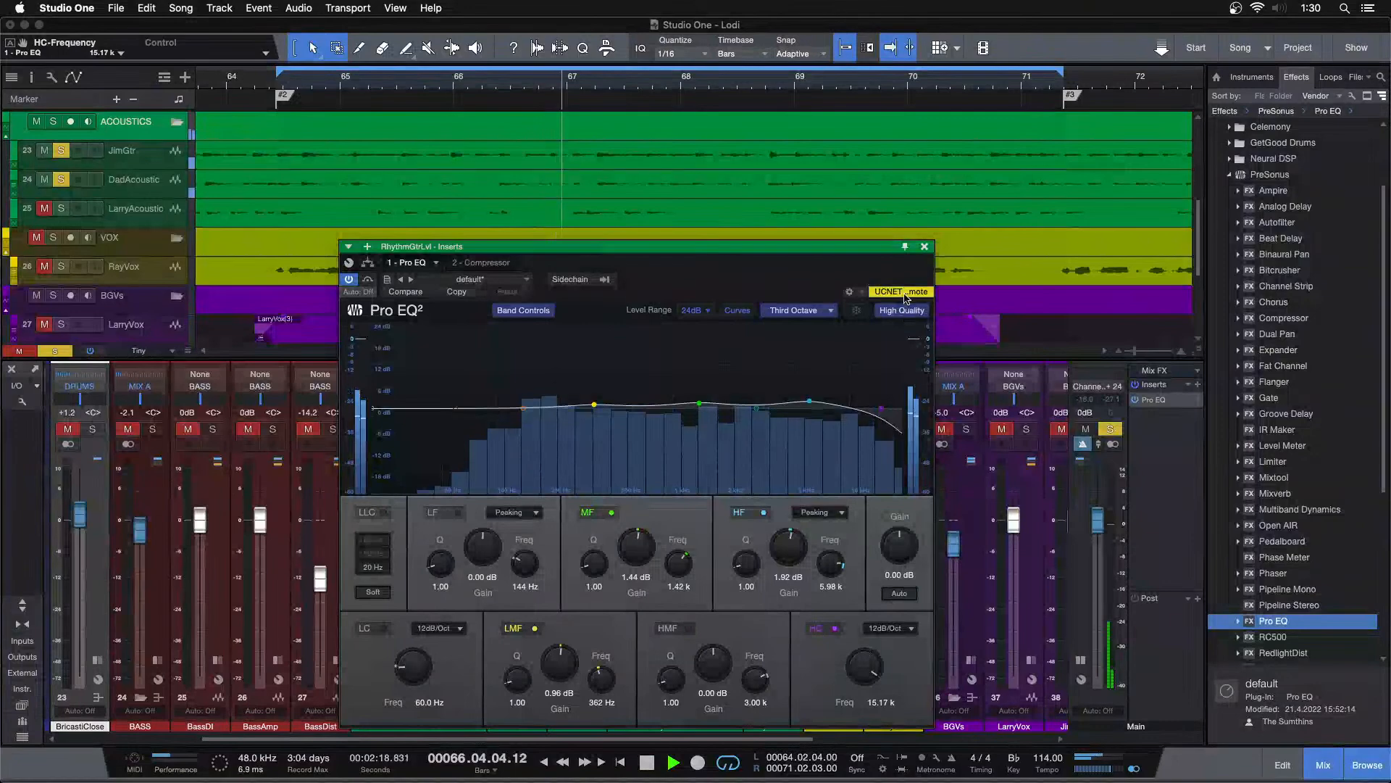
left_click(924, 247)
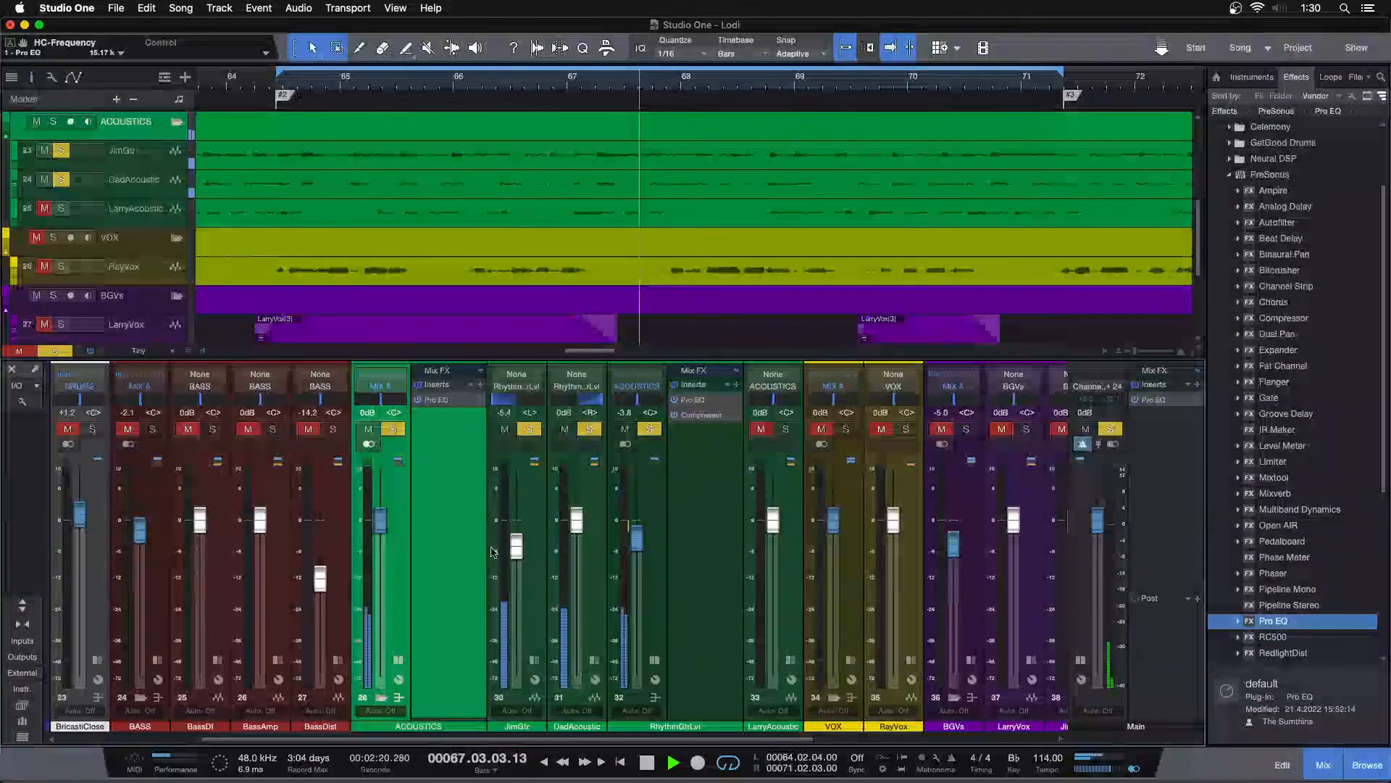
Step: Remove the Pro EQ from the ACOUSTICS bus and collapse the expanded channel inserts
right_click(458, 403)
left_click(444, 534)
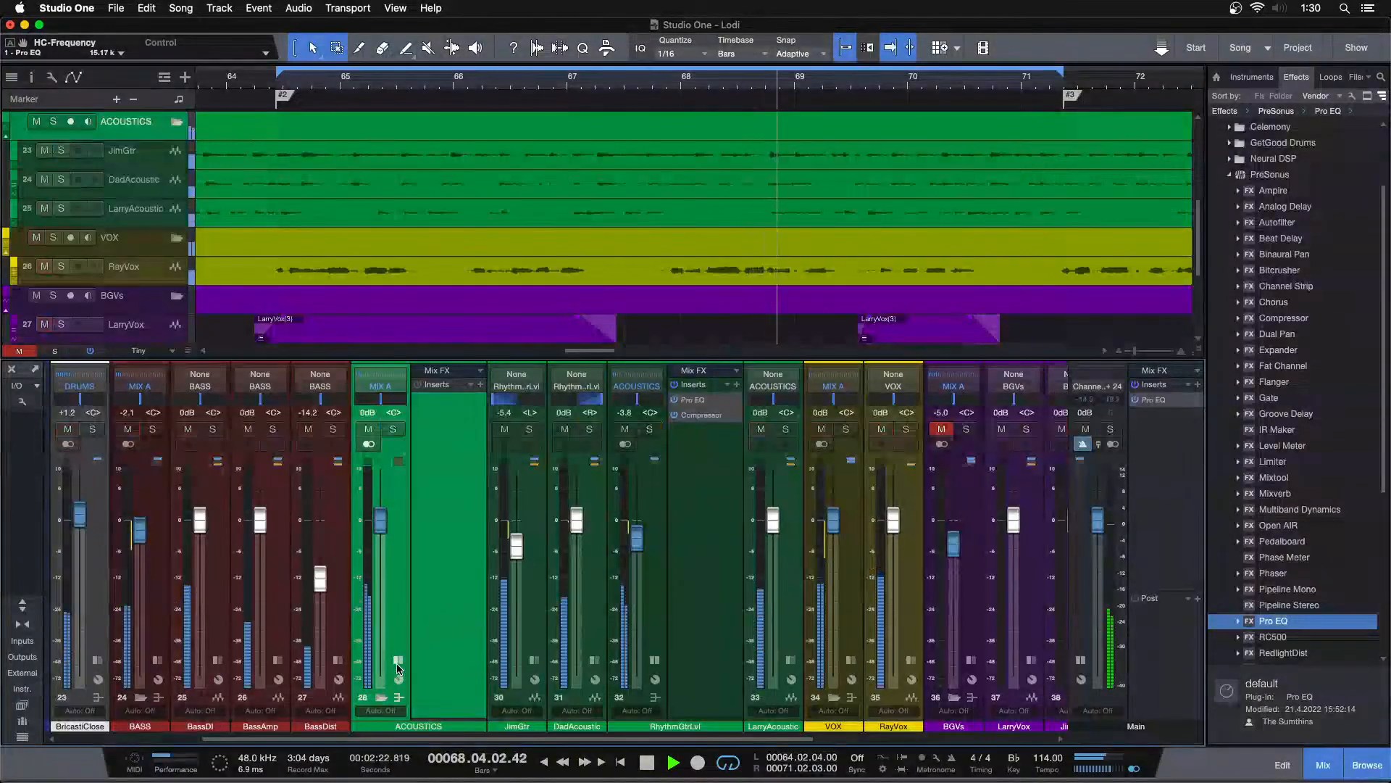
left_click(398, 662)
left_click(578, 662)
Step: Solo the Live Forever reference briefly, then return to the mix to compare the acoustic guitars' high end
scroll(979, 724, "right", 4)
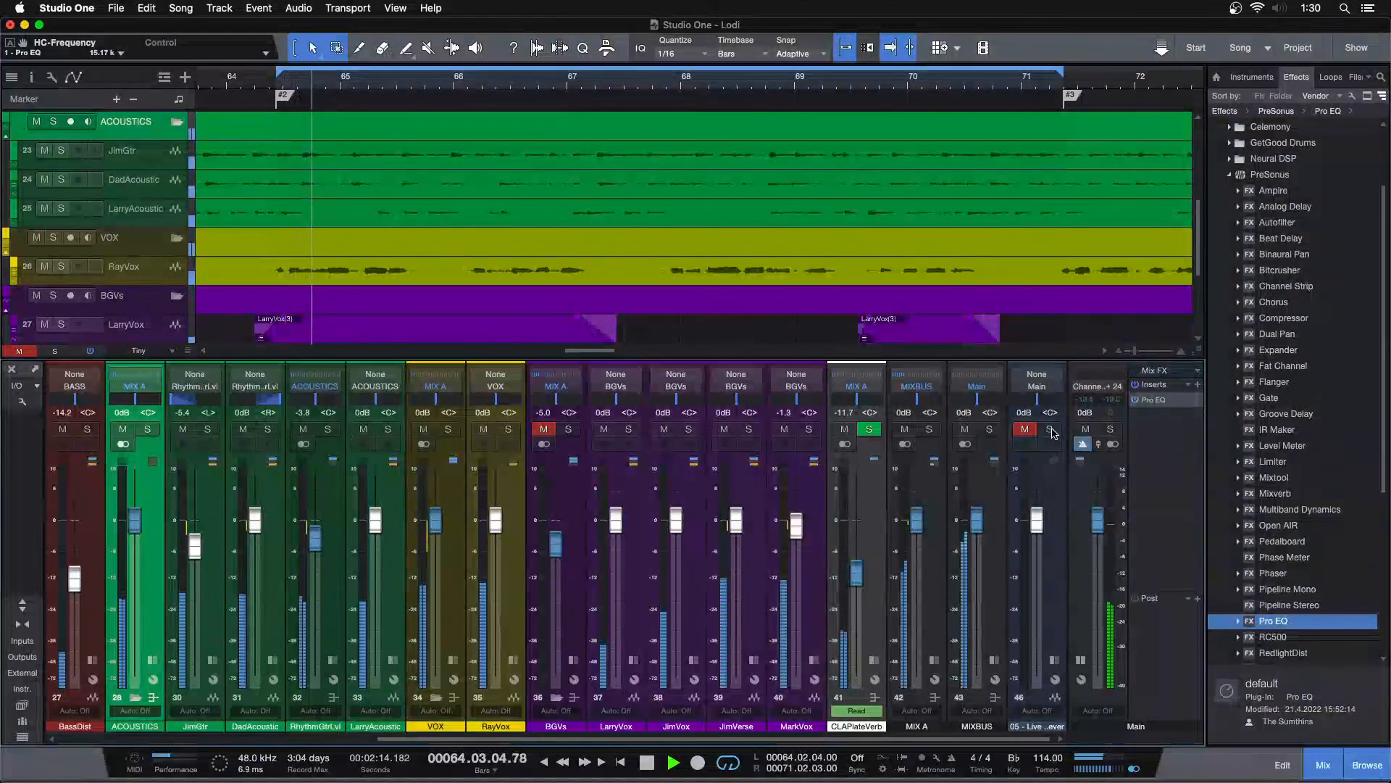
left_click(1053, 431)
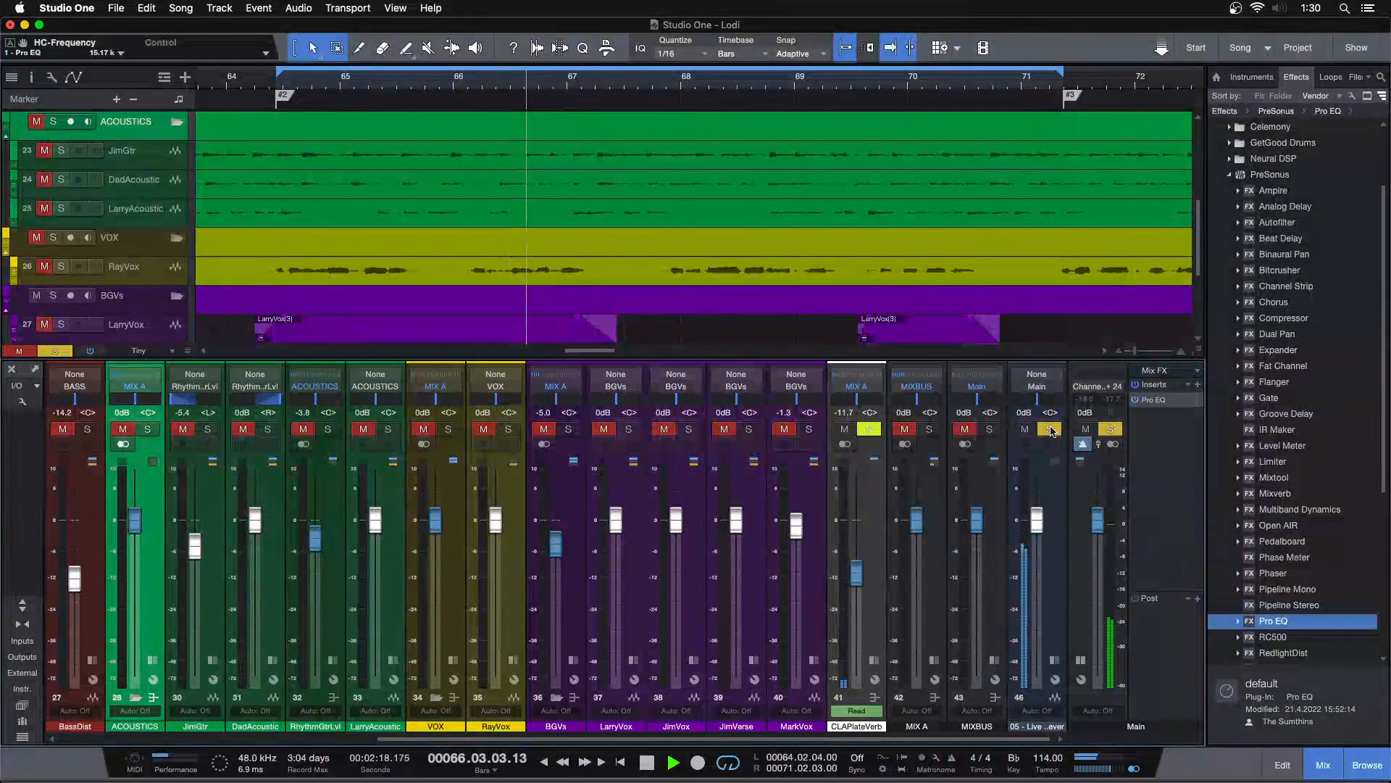
left_click(1050, 429)
left_click(1025, 429)
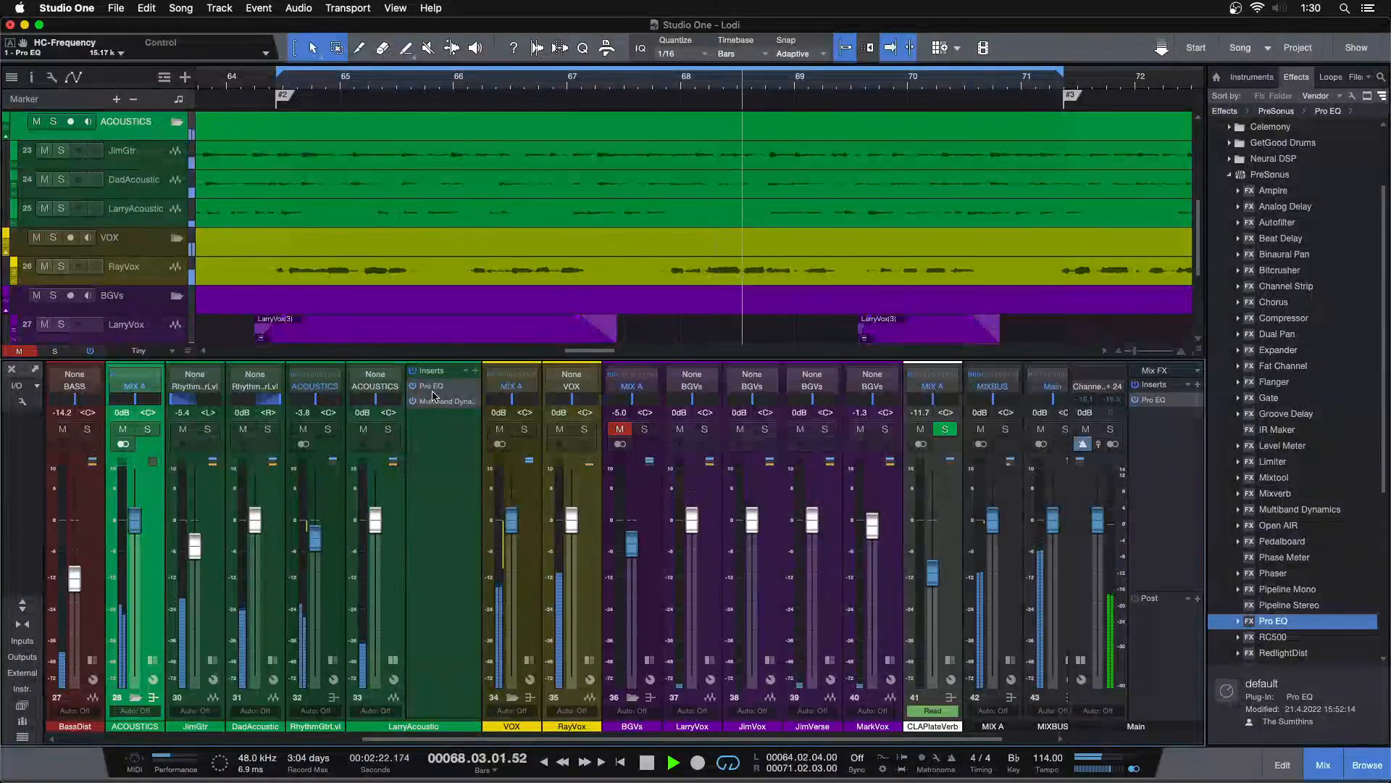
Step: Set the LarryAcoustic channel's Pro EQ high cut frequency to 15.17 kHz and collapse the channel's inserts
left_click(395, 661)
mouse_move(725, 694)
left_mouse_down()
mouse_move(724, 652)
mouse_move(725, 705)
left_mouse_up()
left_click(691, 656)
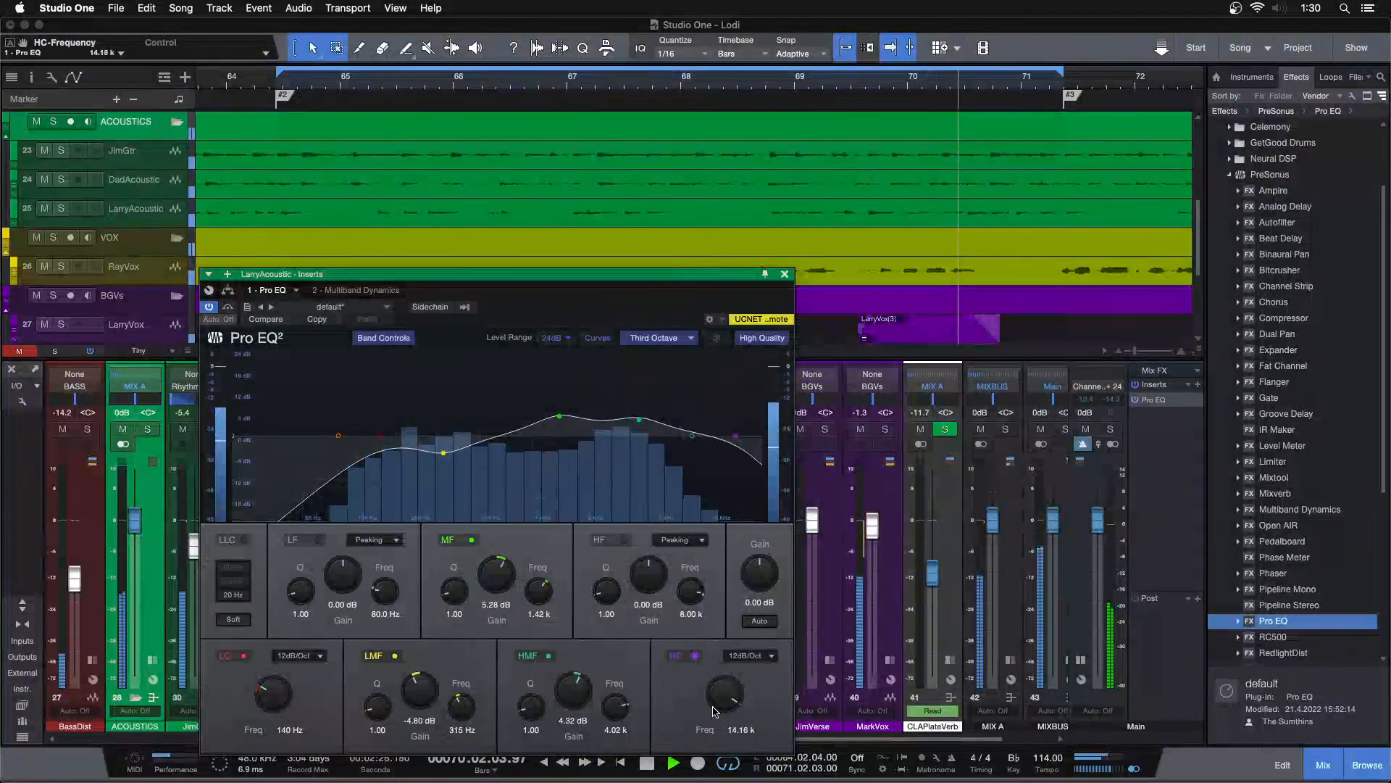
left_click(785, 273)
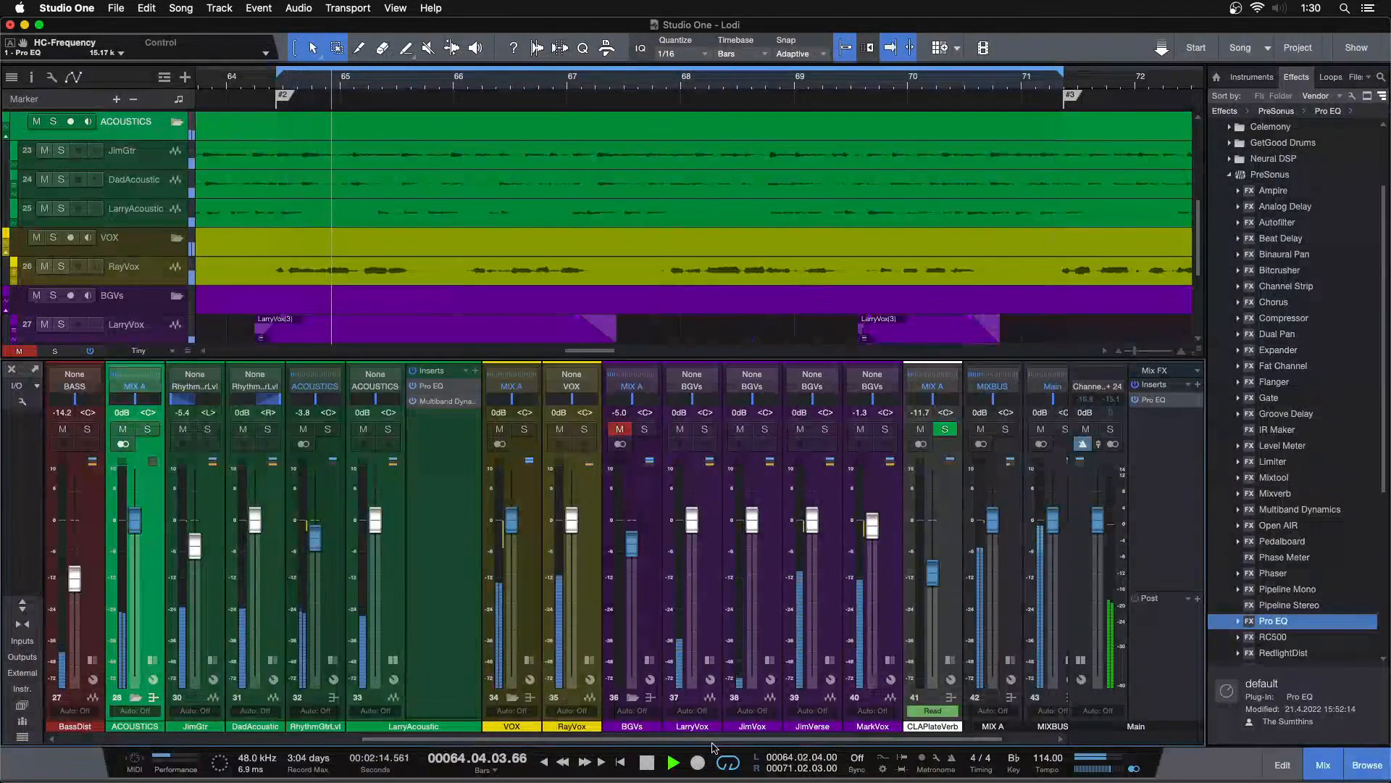
left_click(394, 660)
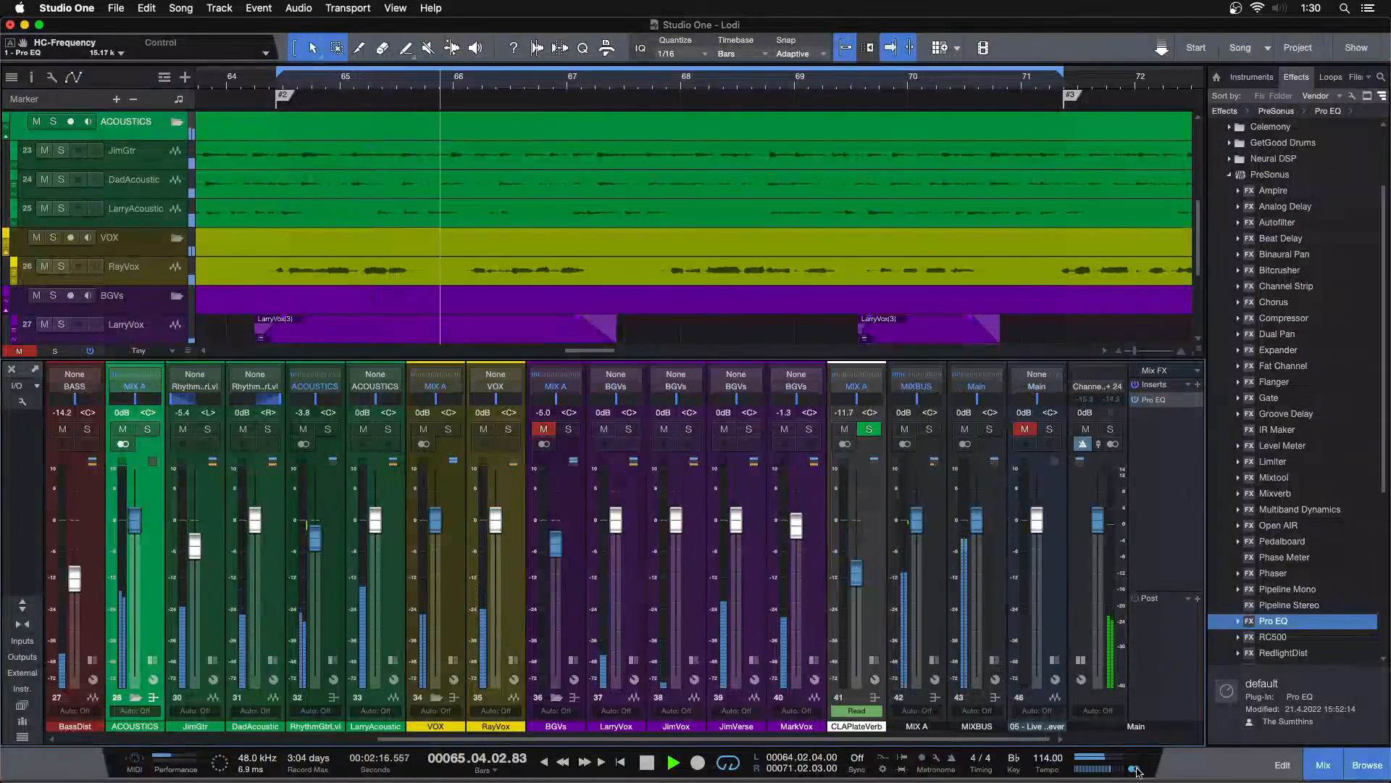
Step: Band-limit the Main output's Pro EQ between 4.95 kHz and 10.14 kHz and switch the output to mono
left_click(1152, 400)
left_click(917, 429)
left_click_drag(894, 429, 856, 431)
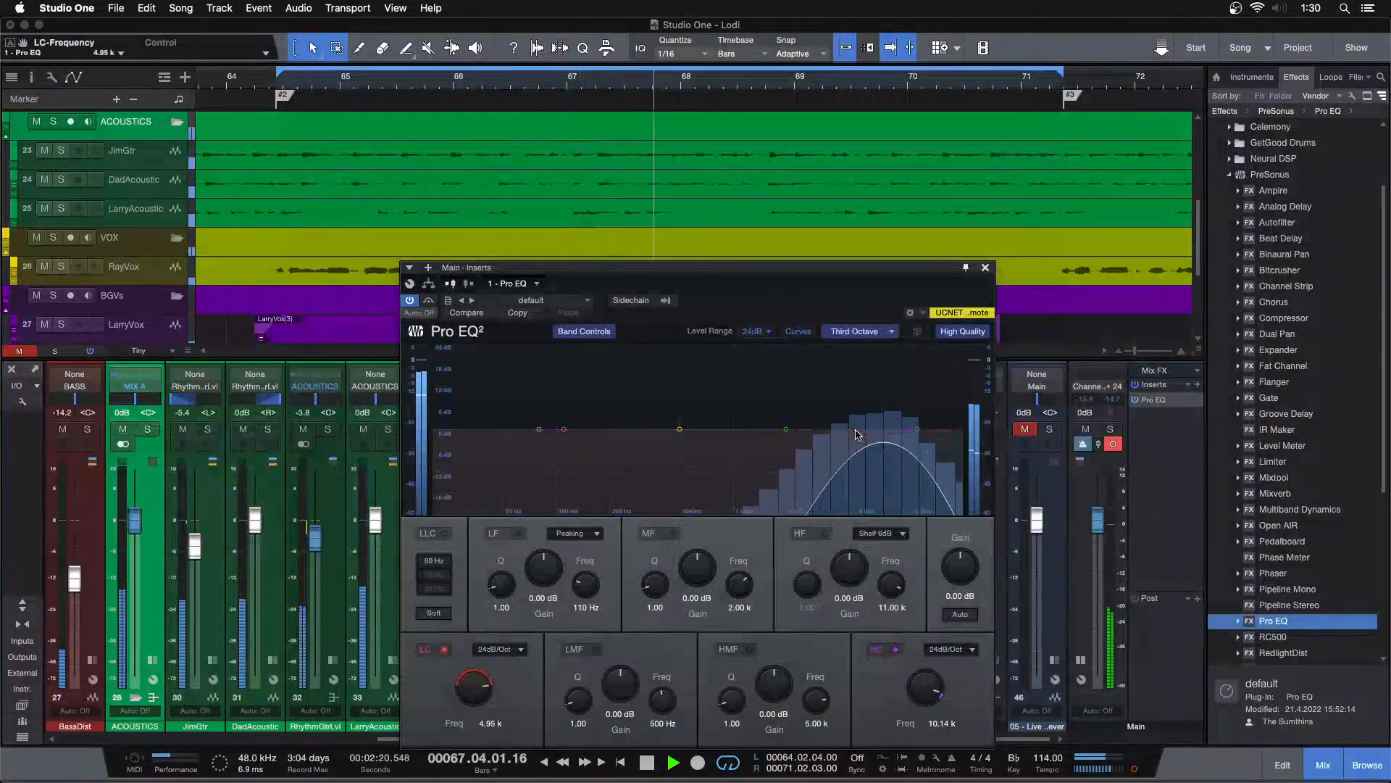
left_click(984, 268)
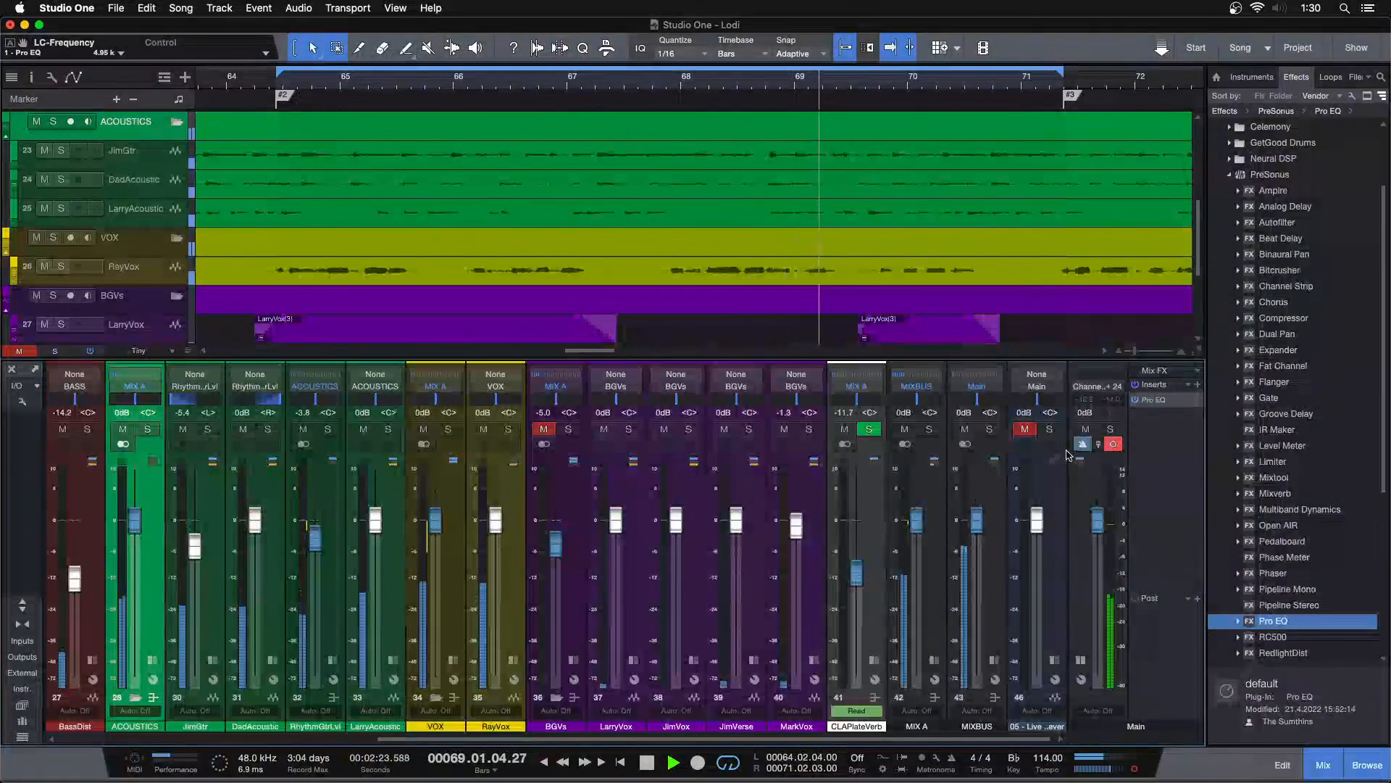
Step: Restart the loop and compare the band-limited mix with the soloed Live Forever reference
key("KP_1")
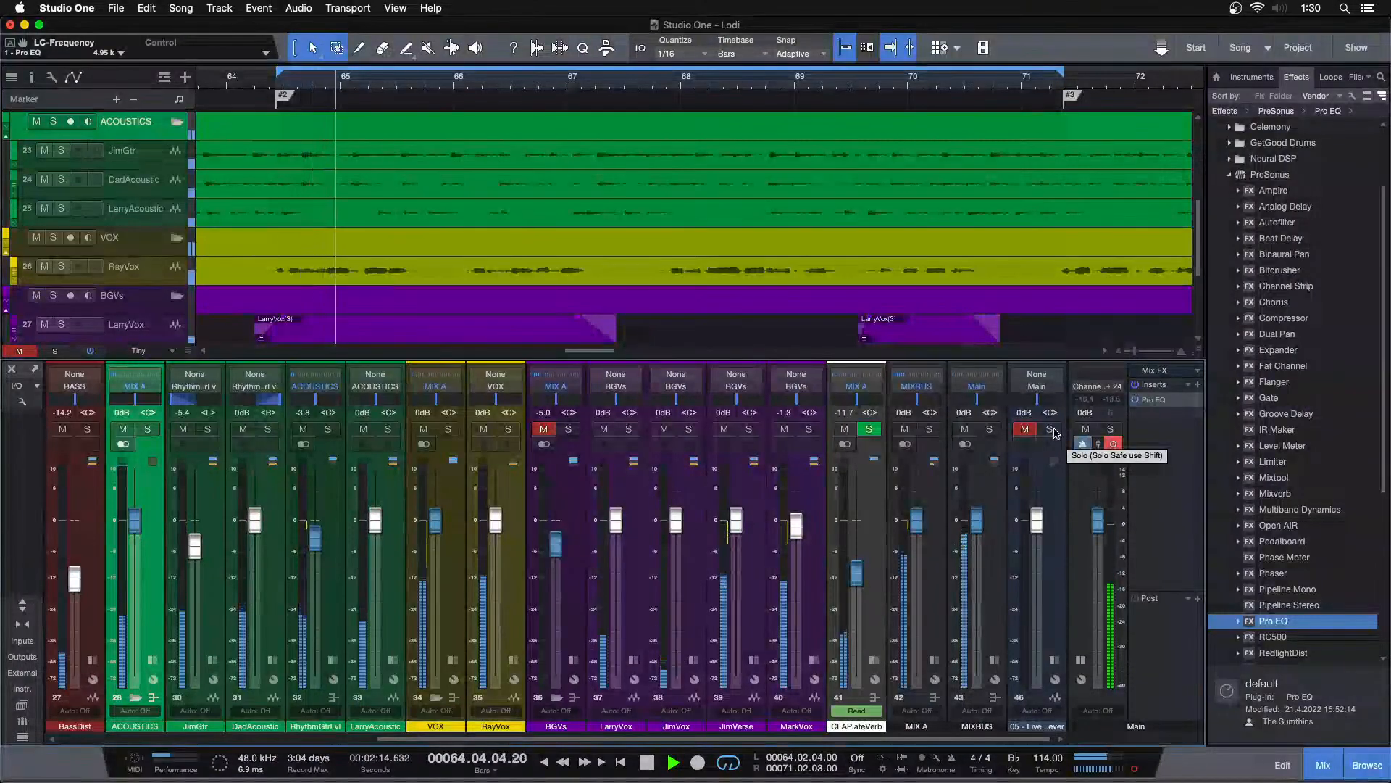
left_click(1052, 430)
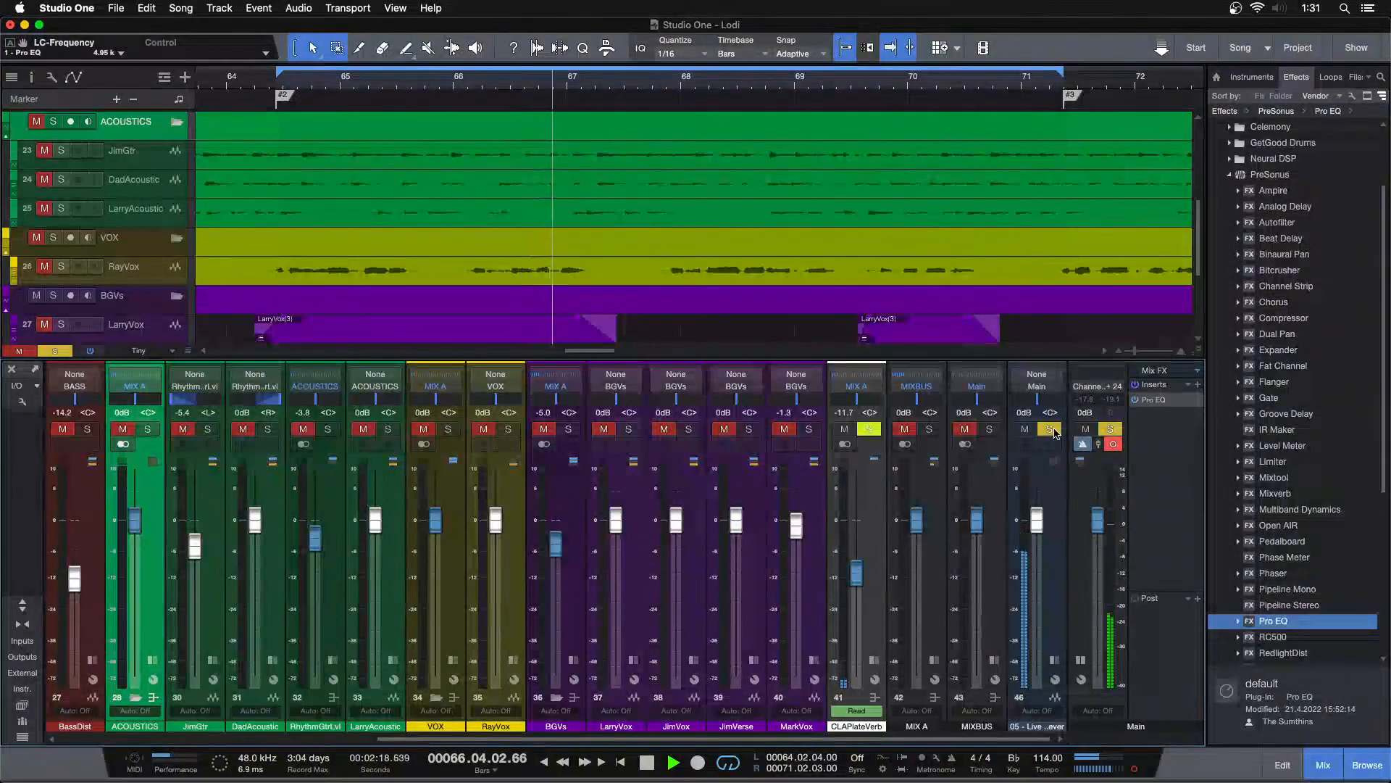
left_click(1050, 429)
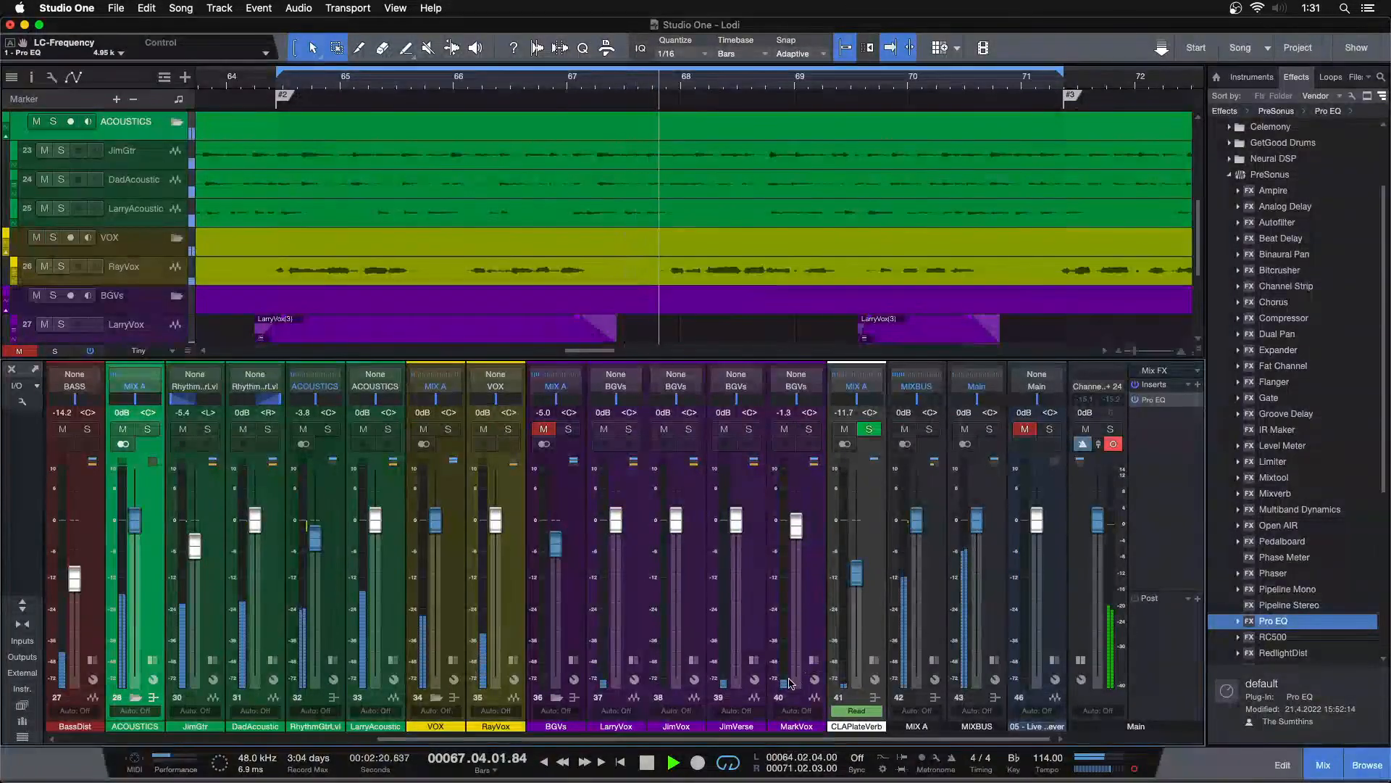
Step: Open the first Pro EQ on the Kick channel and try its HMF gain at 1.92 dB
left_click_drag(763, 740, 447, 739)
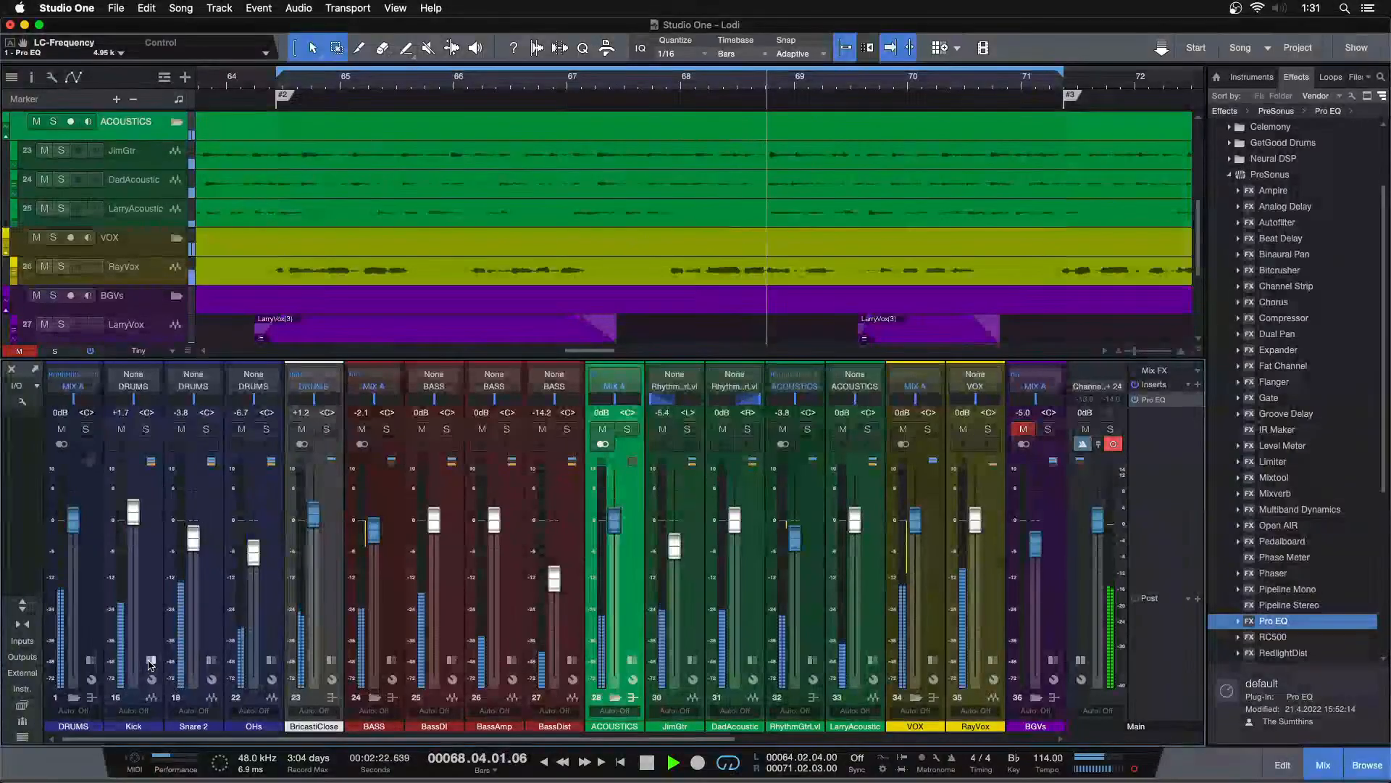
left_click(192, 431)
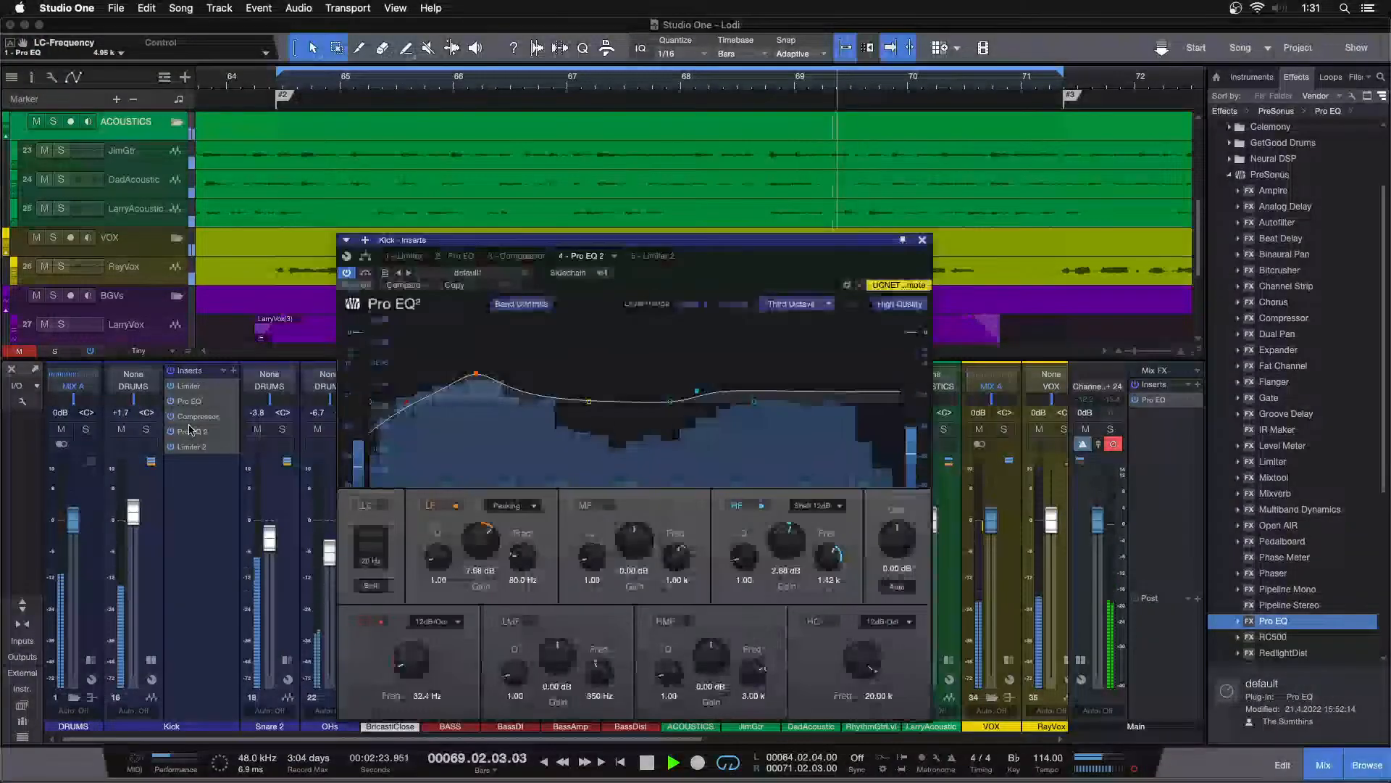
left_click(455, 256)
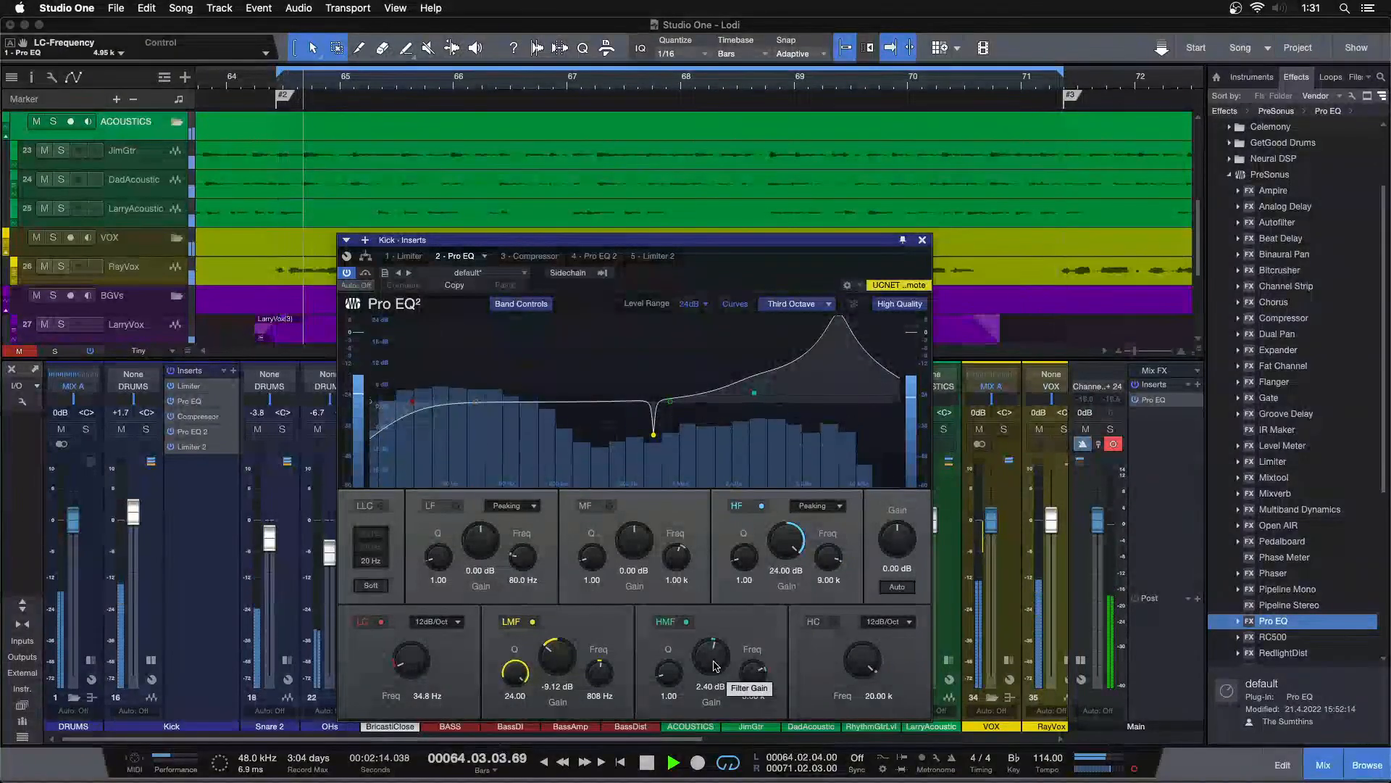
scroll(714, 666, "down", 3)
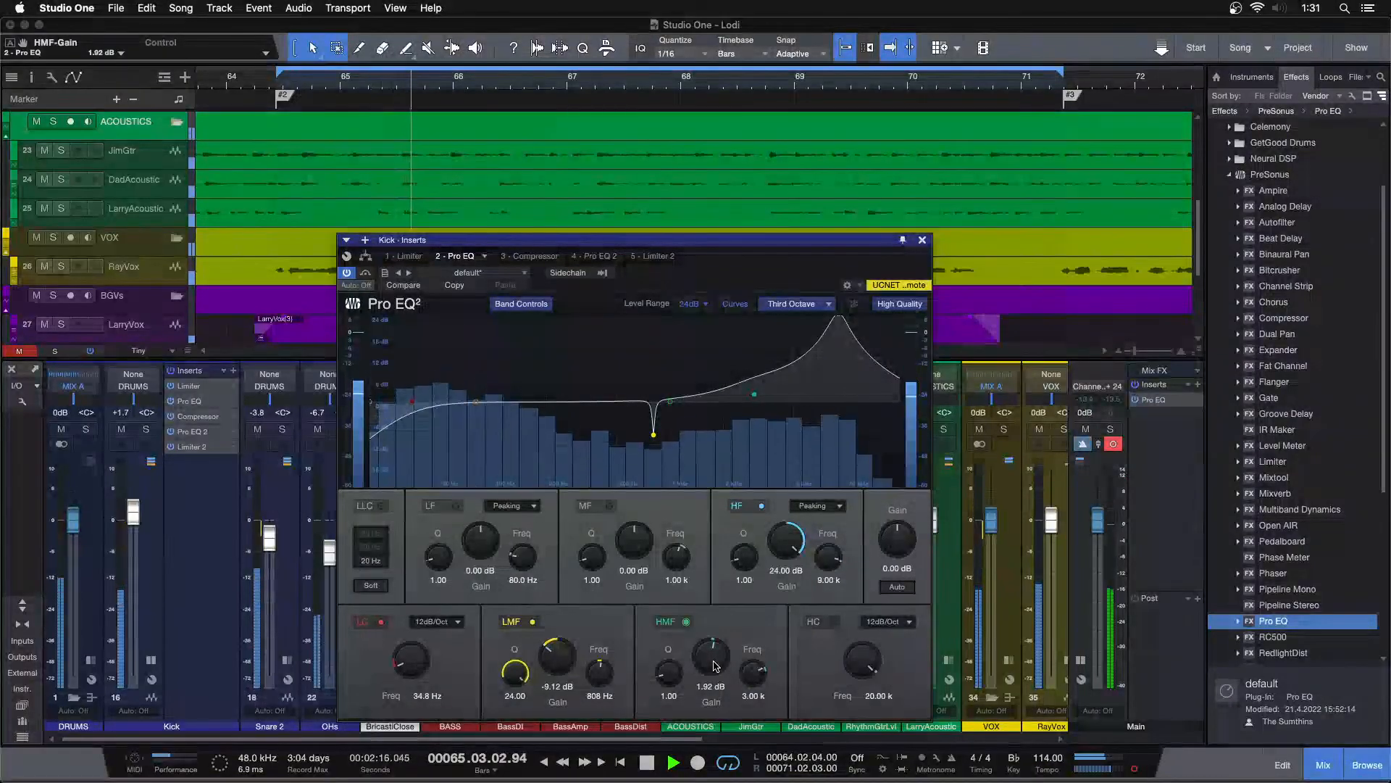
Step: Raise the HF shelf frequency of the Kick channel's Pro EQ 2 to 3.10 kHz and close the plug-in window
left_click(585, 258)
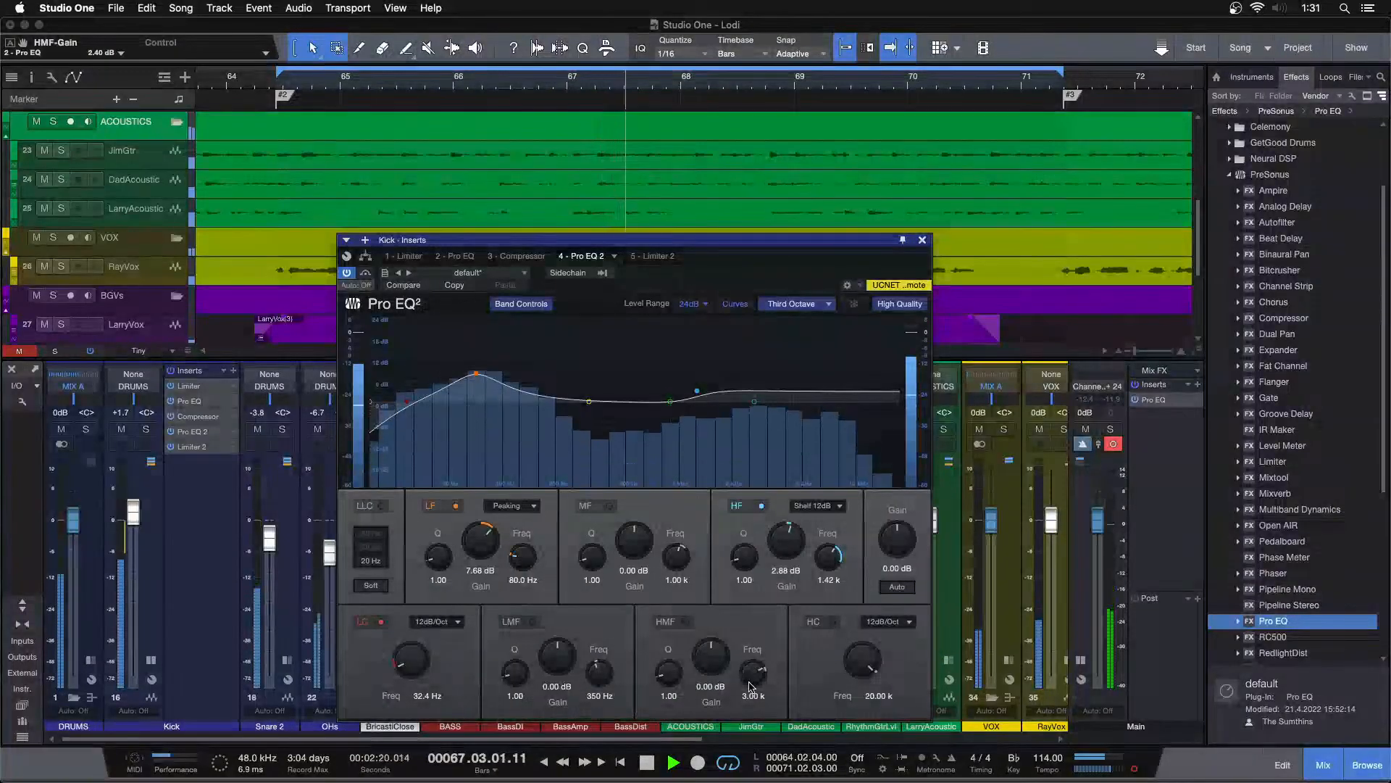
scroll(837, 565, "up", 2)
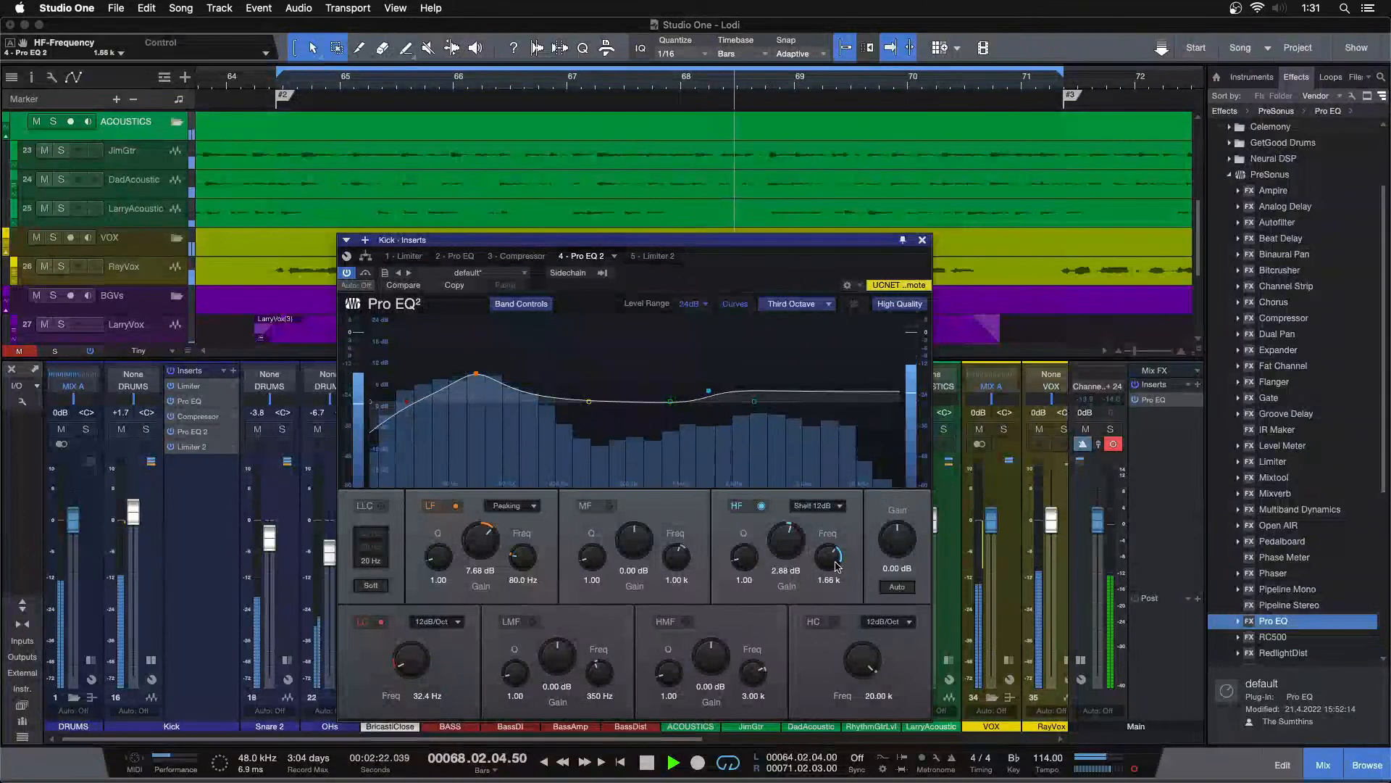
scroll(836, 565, "up", 1)
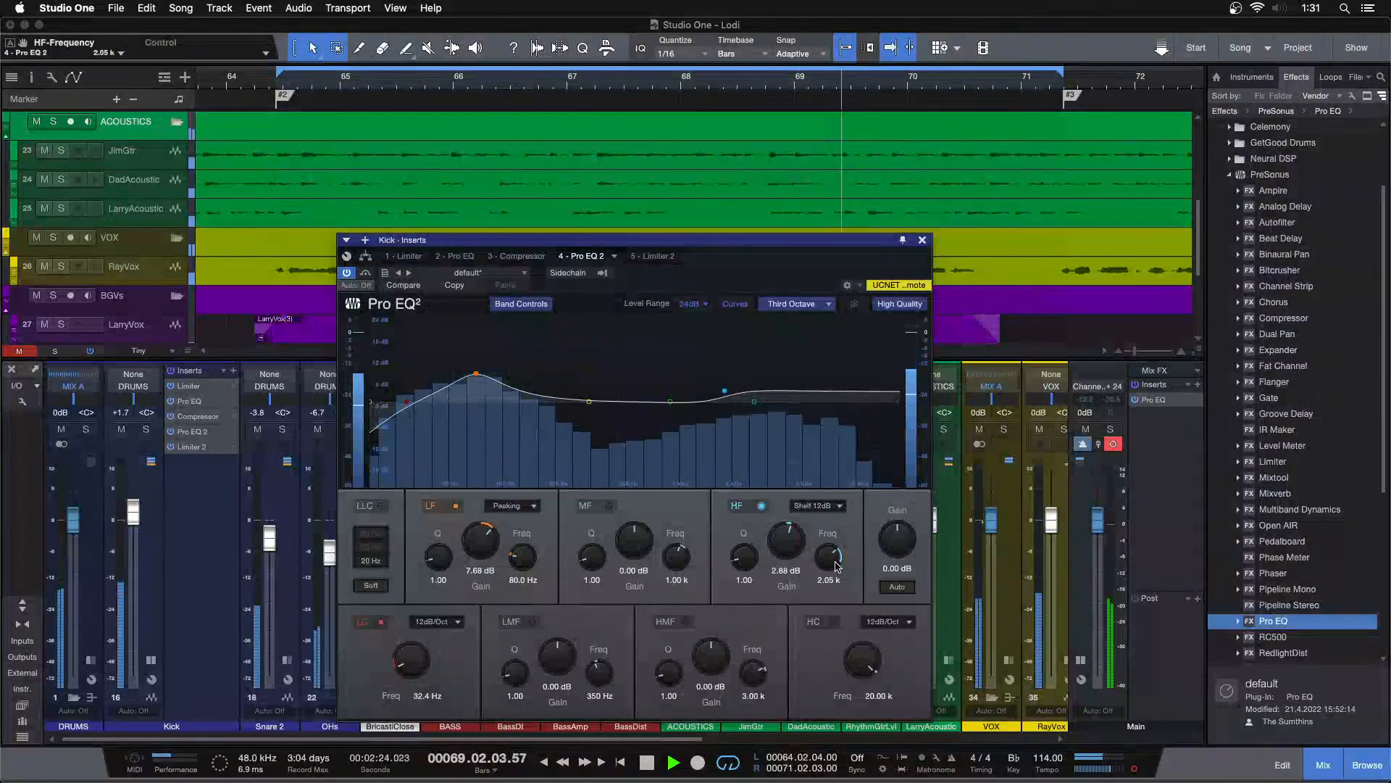
scroll(837, 565, "up", 4)
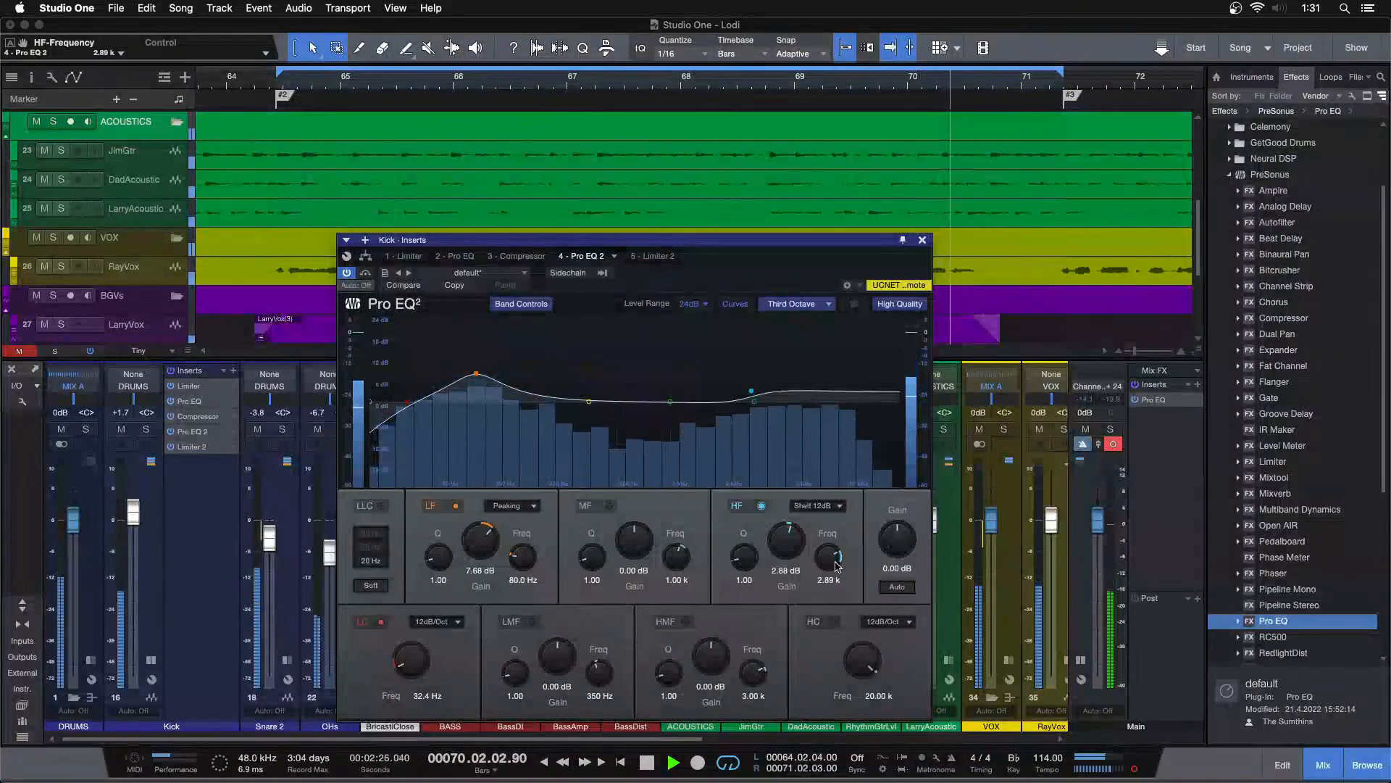
right_click(837, 565)
left_click(803, 598)
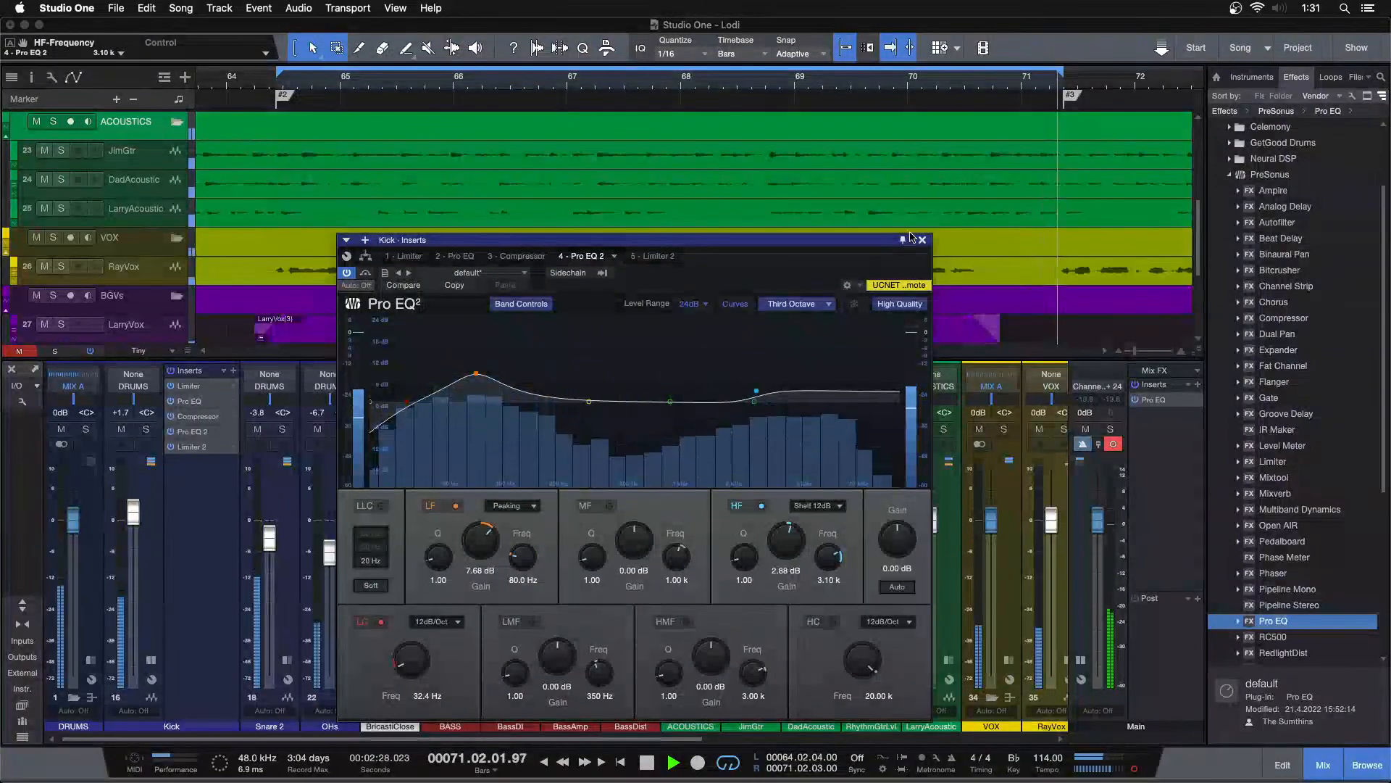
key("Escape")
Step: Compare the band-limited mix with the soloed Live Forever reference and return to the mix
left_click_drag(571, 738, 918, 739)
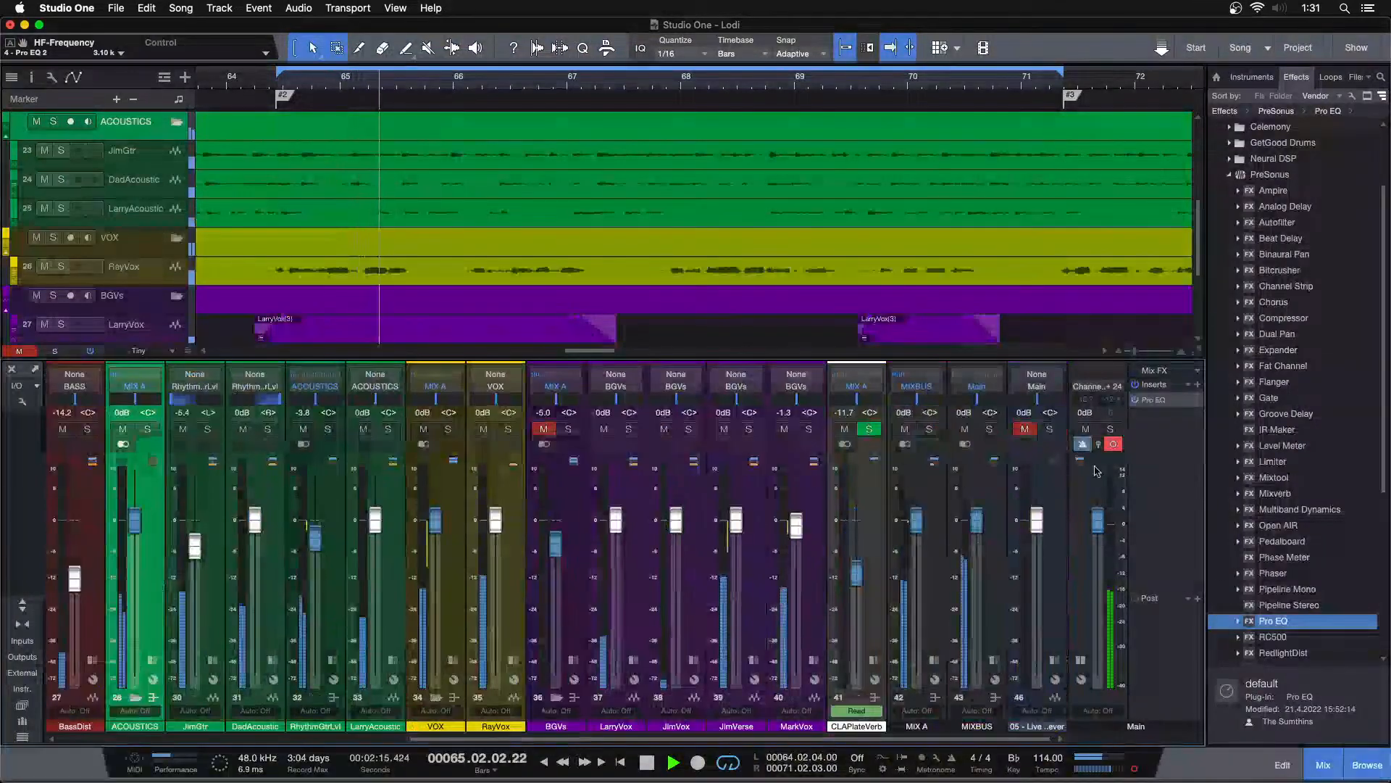
left_click(1051, 429)
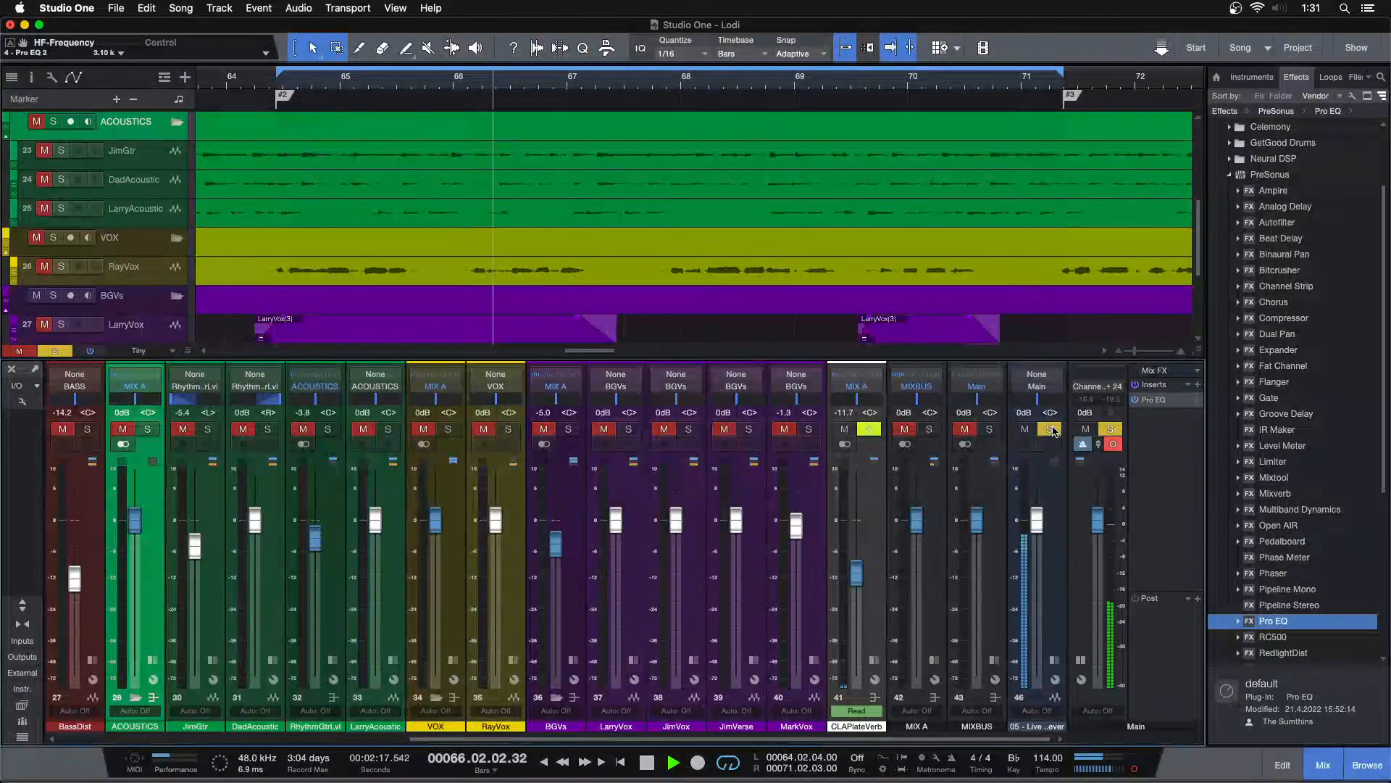
left_click(1051, 429)
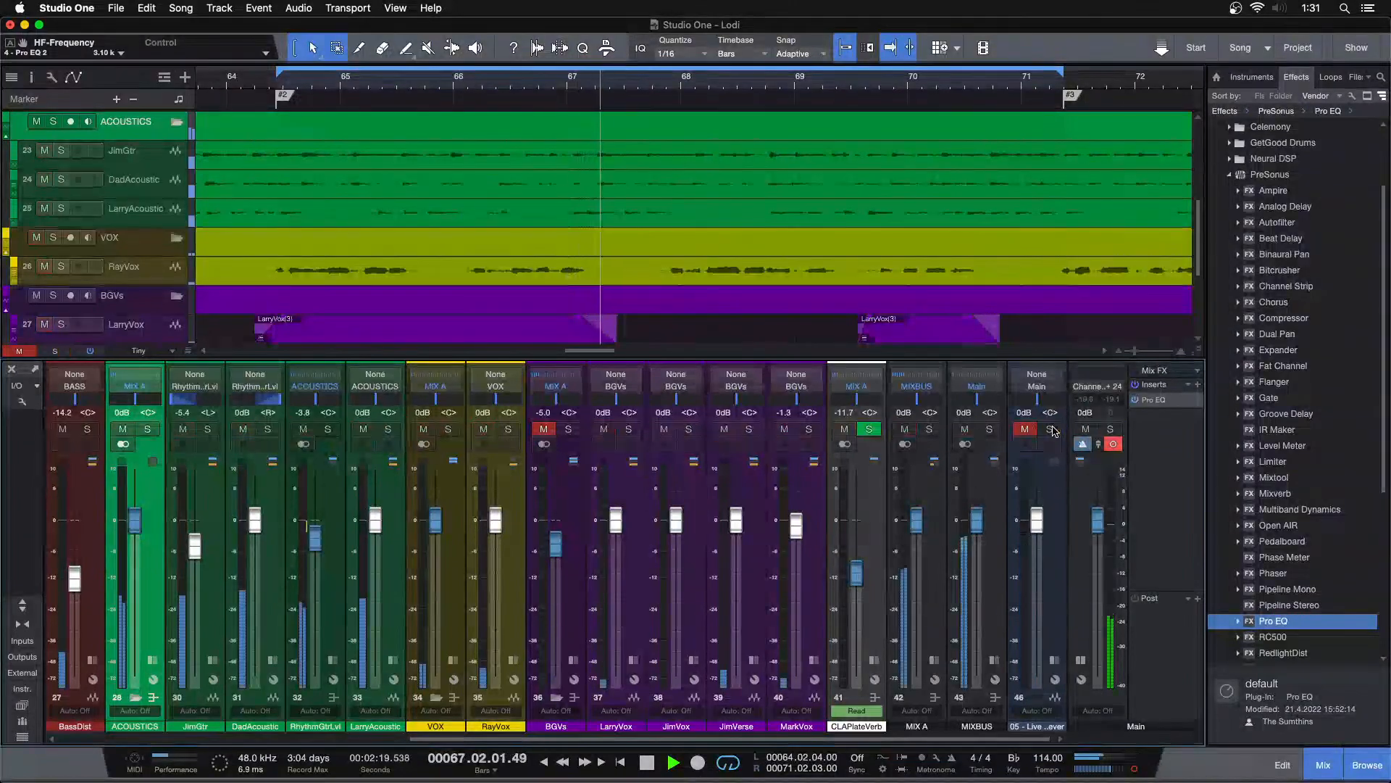
Step: Raise the HF shelf frequency of the Kick channel's Pro EQ 2 to 4.38 kHz, checking it against the soloed reference
scroll(744, 746, "left", 15)
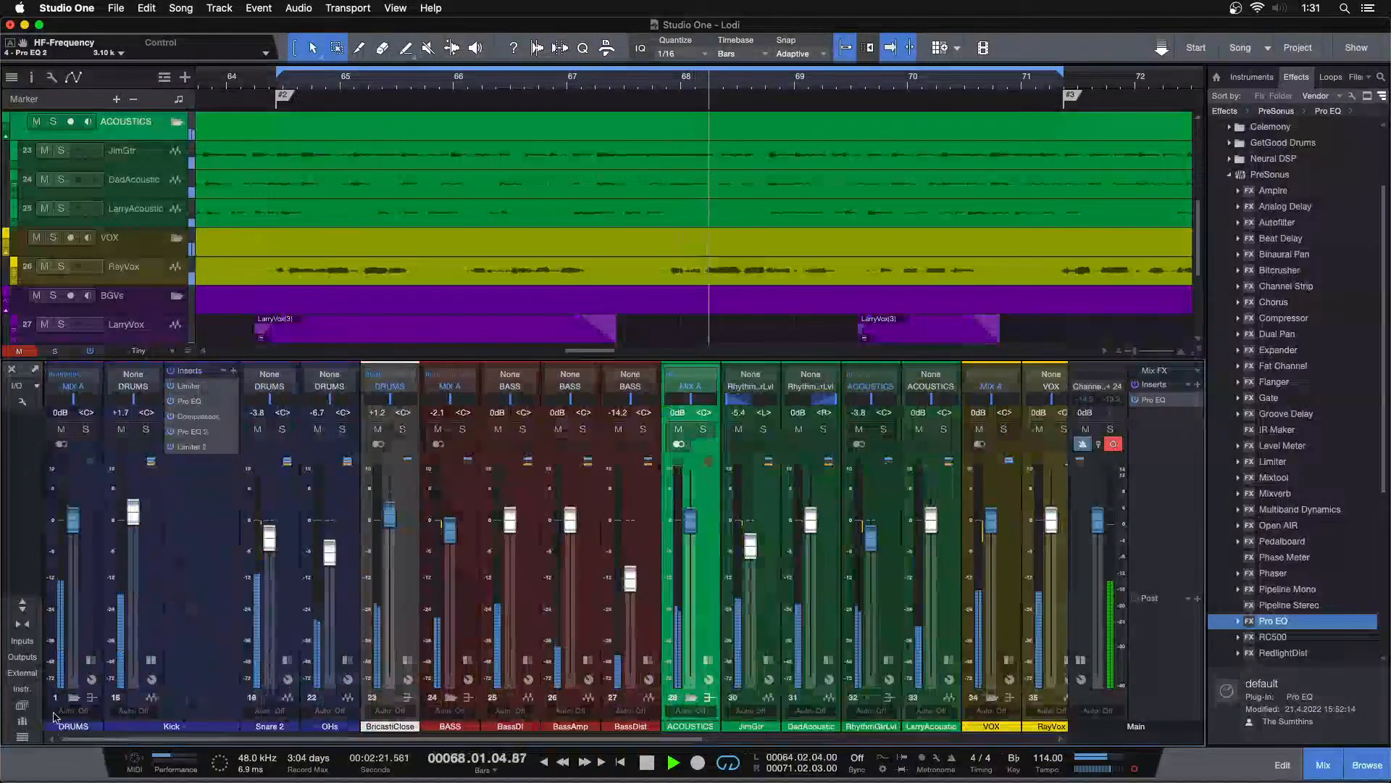
left_click(192, 431)
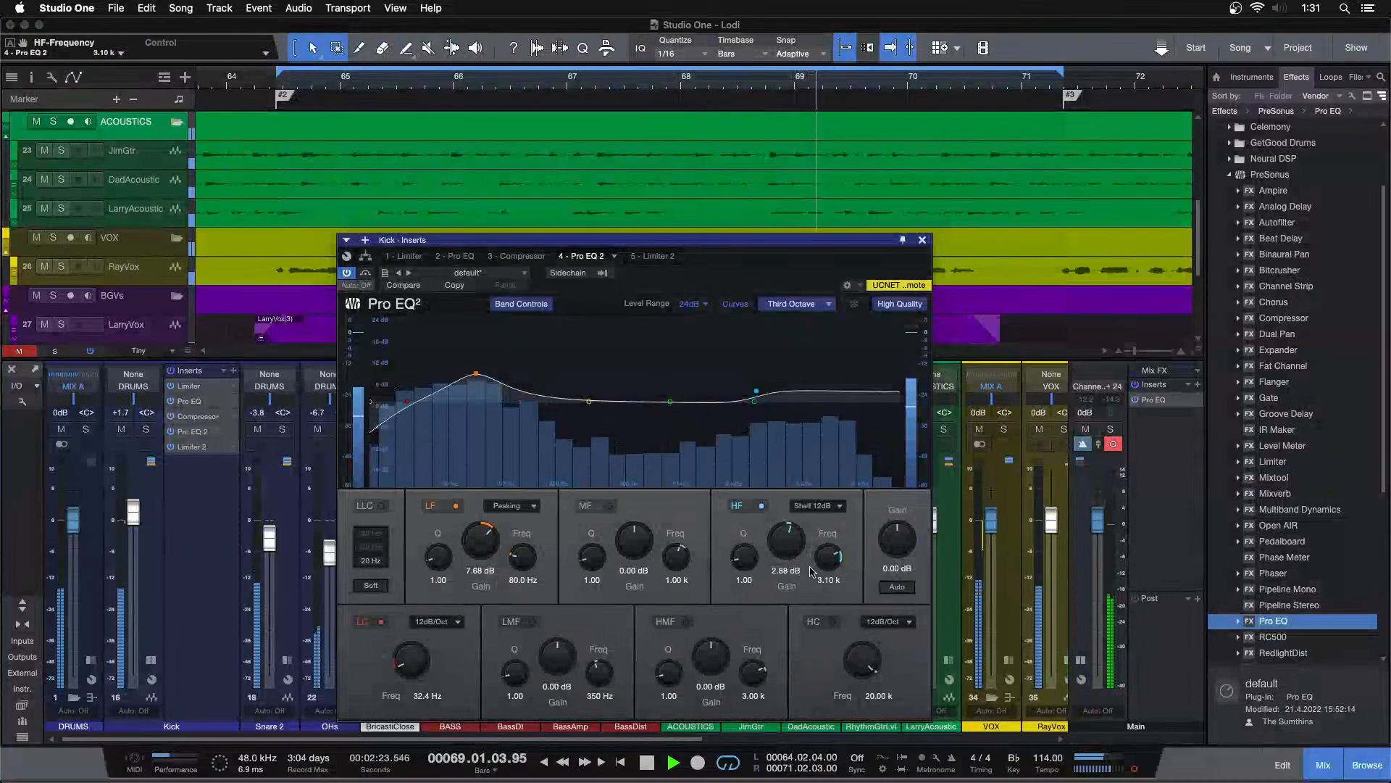
left_click_drag(825, 563, 828, 559)
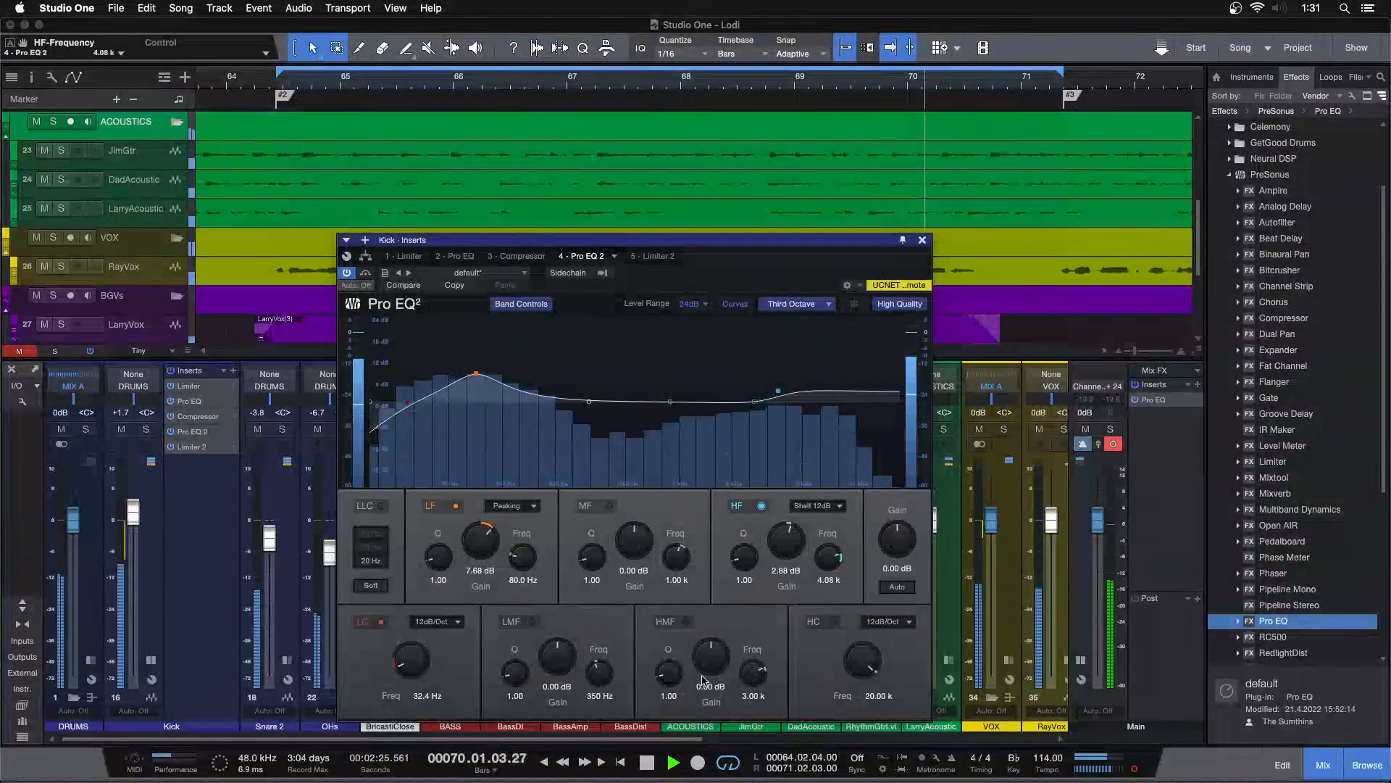
scroll(602, 738, "right", 15)
left_click(1045, 429)
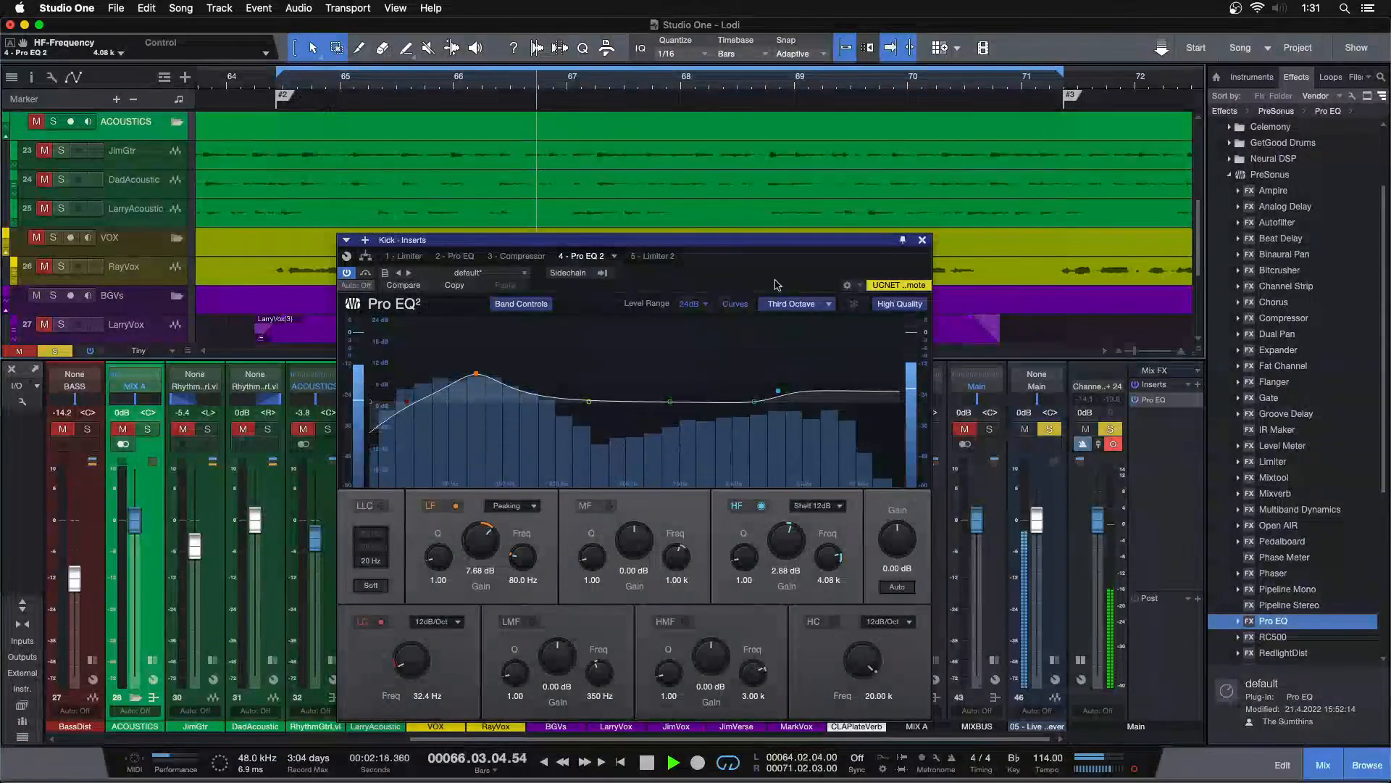
left_click(1050, 429)
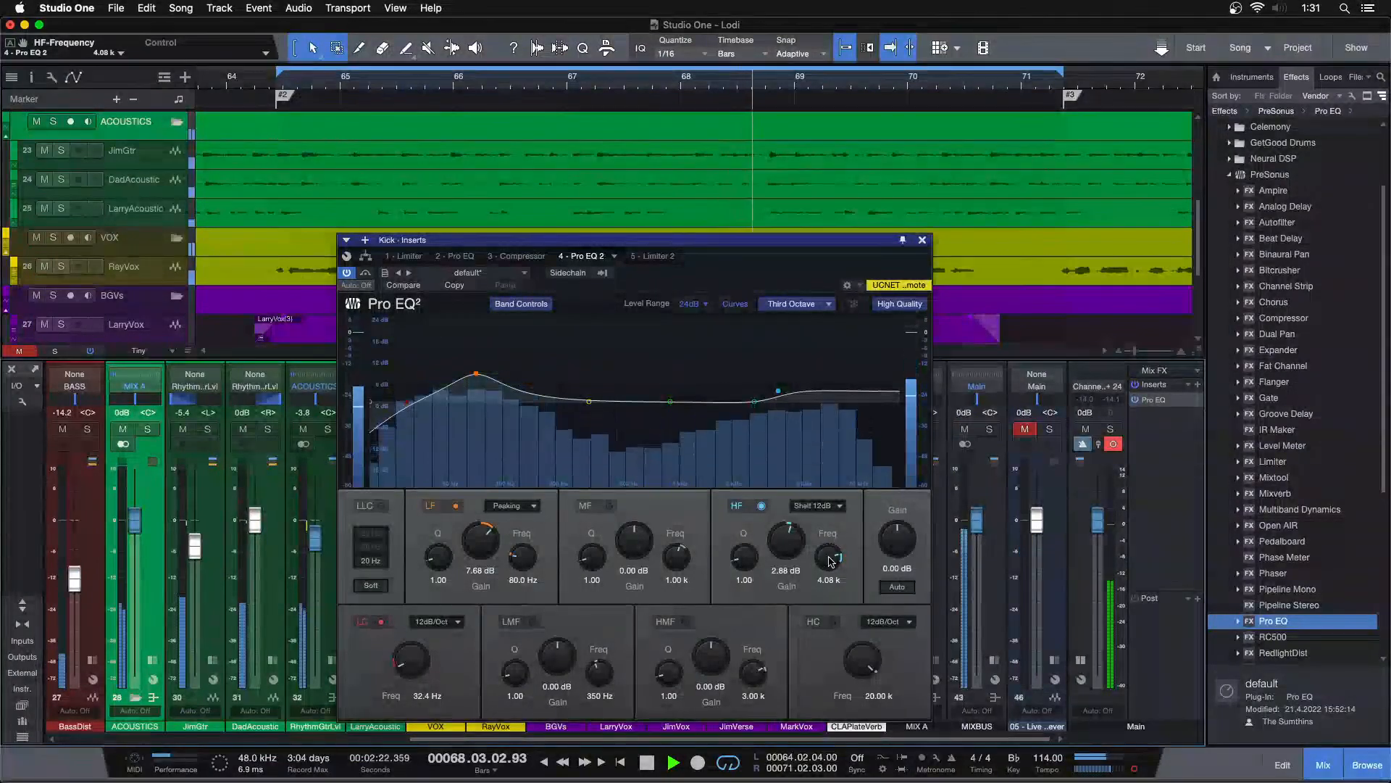
left_click(1050, 430)
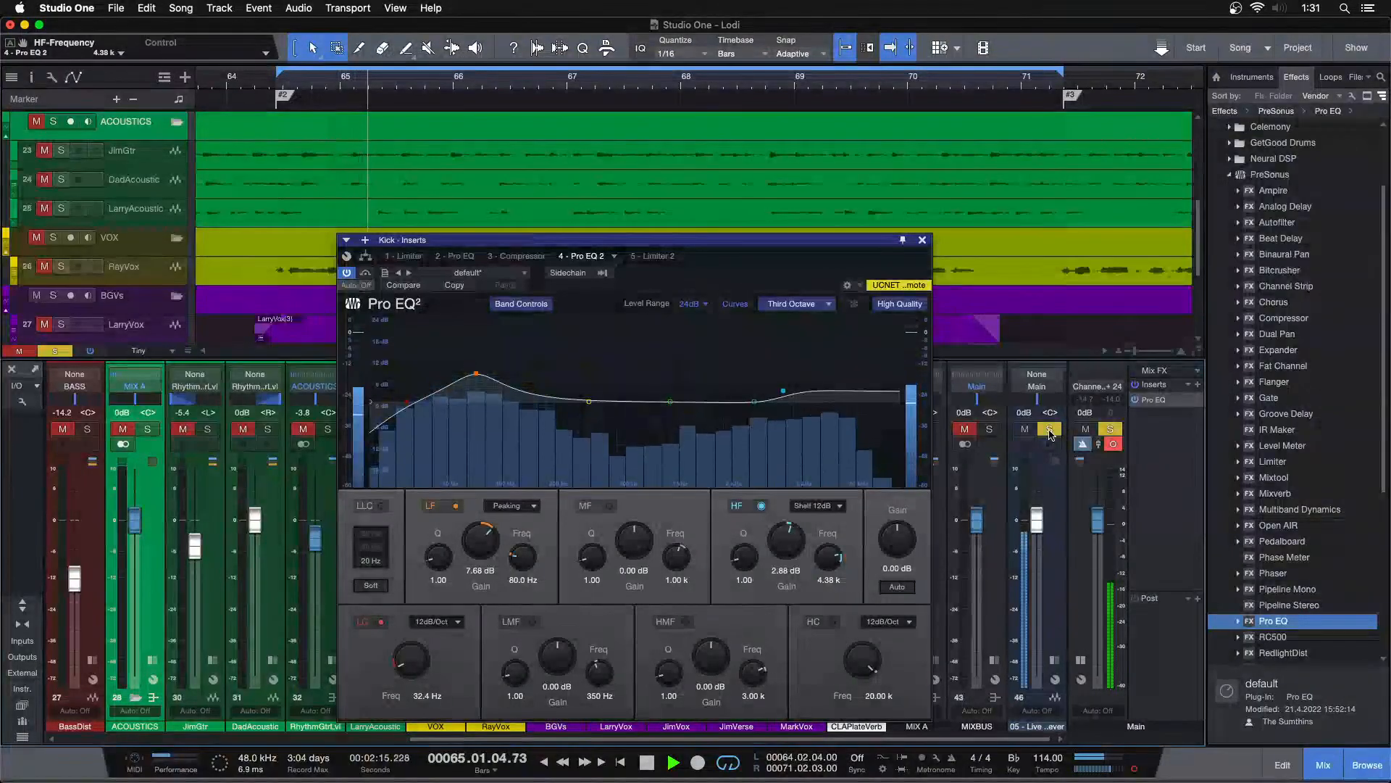
Step: Return to the mix, collapse the Kick channel strip and lower the Snare 2 fader to -4.2 dB
scroll(1049, 434, "left", 10)
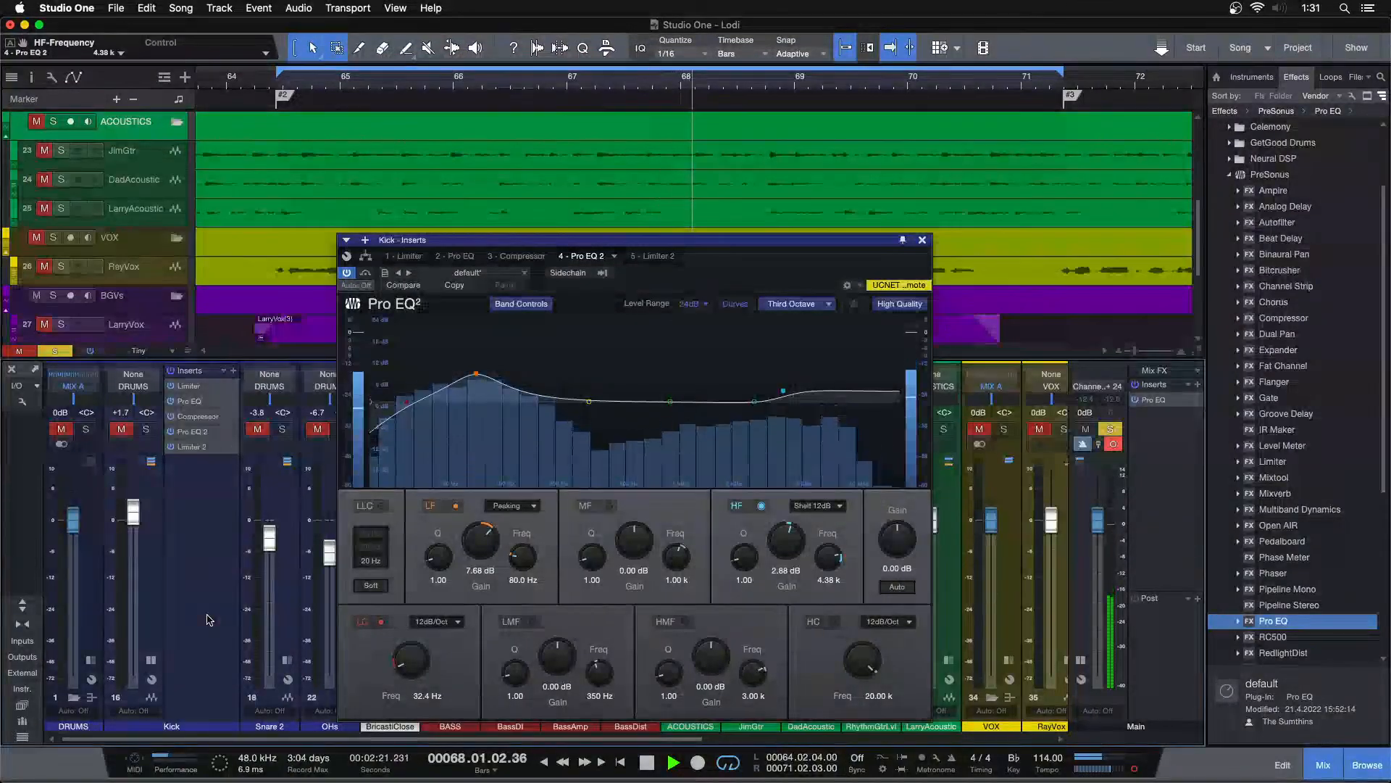
key("s")
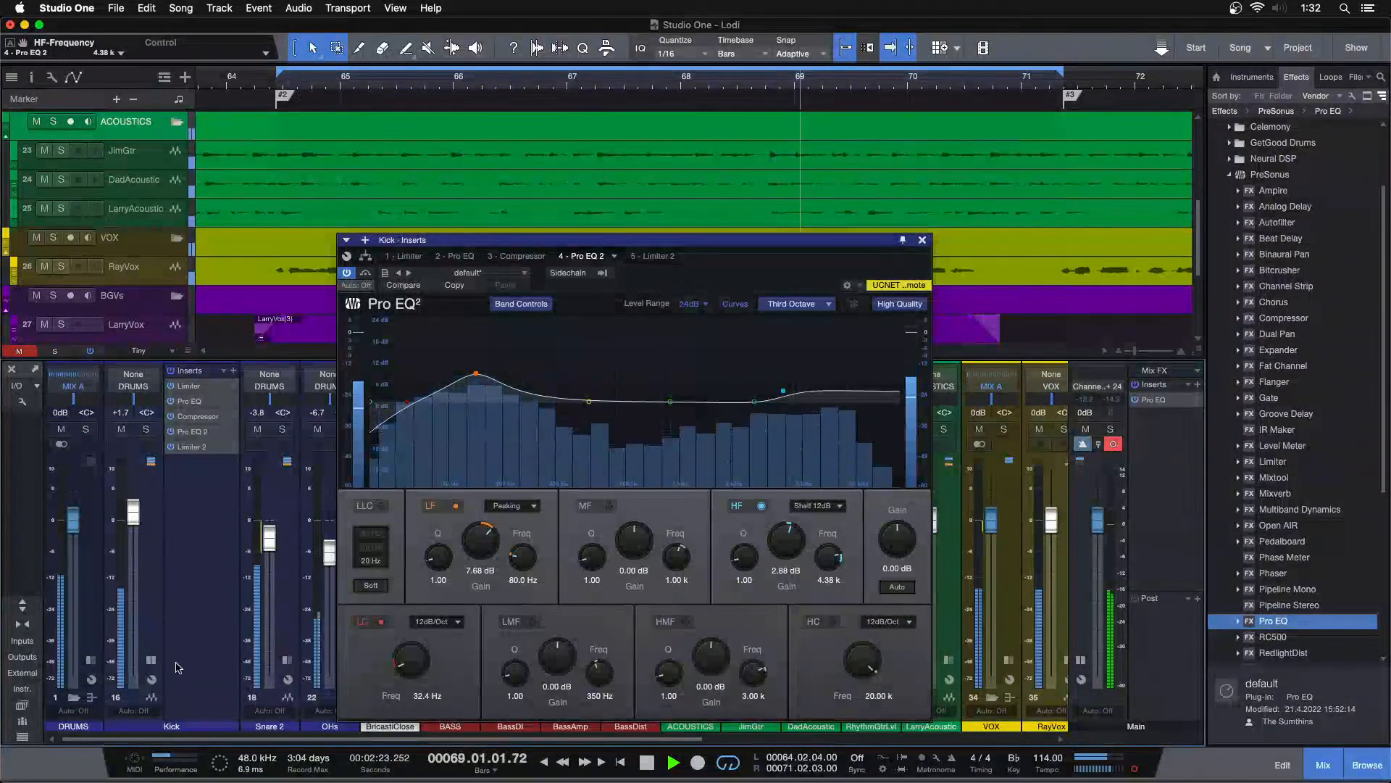
left_click(151, 660)
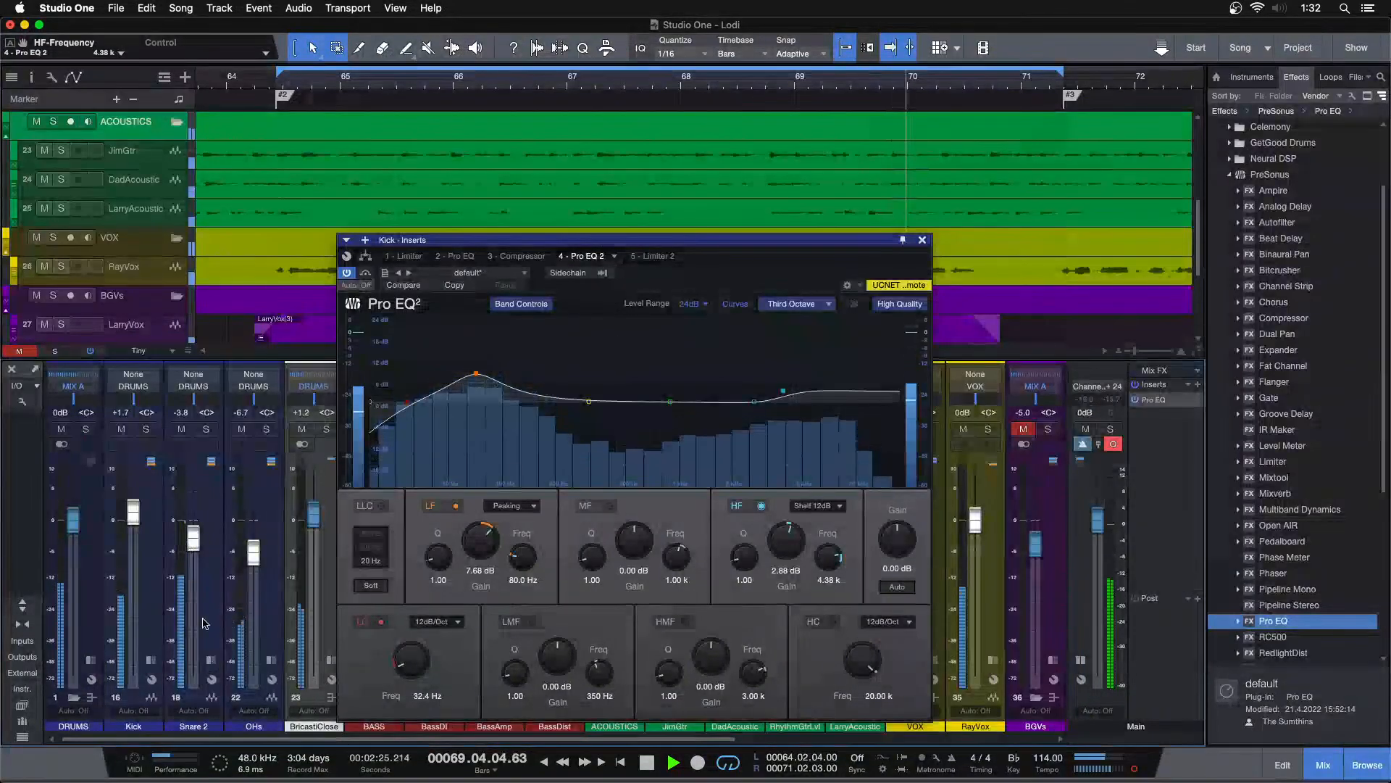
left_click_drag(196, 548, 197, 551)
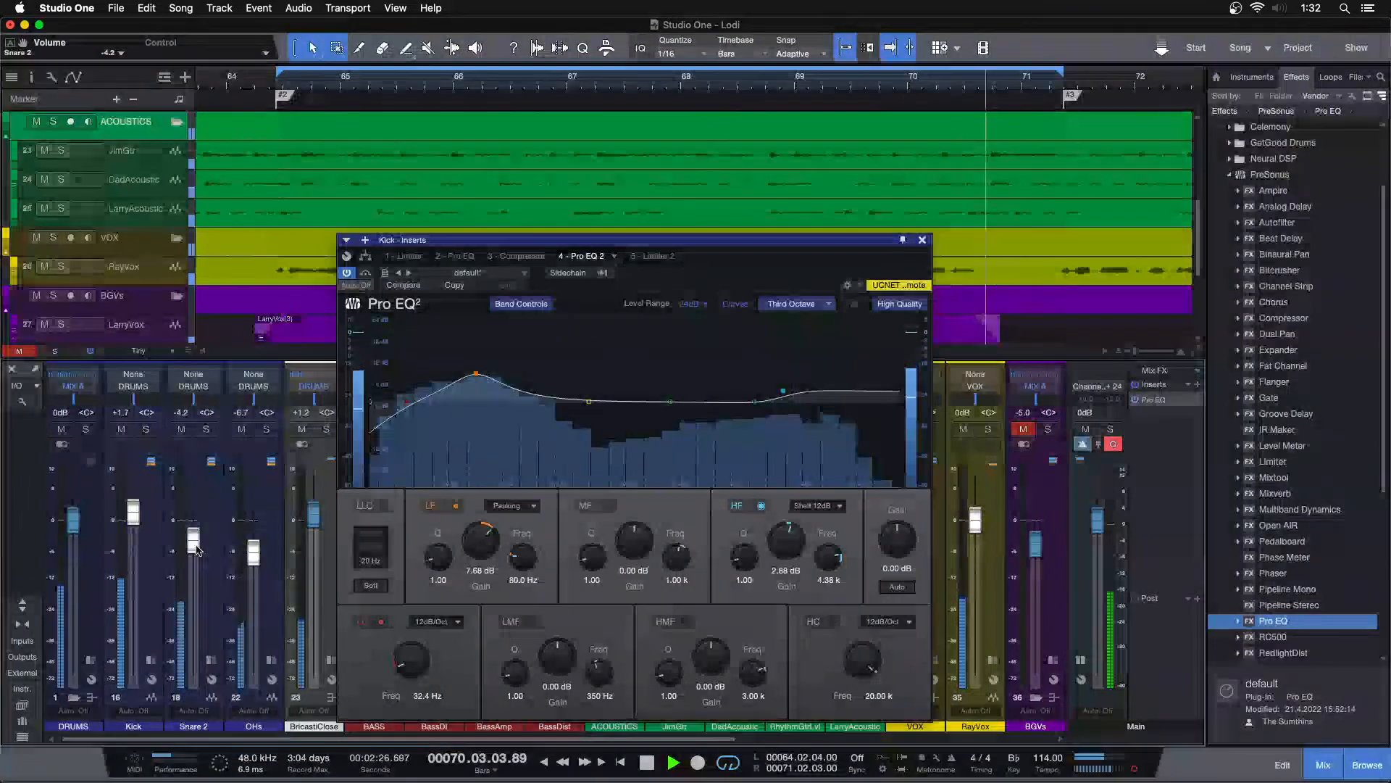
left_click(211, 660)
left_click(210, 660)
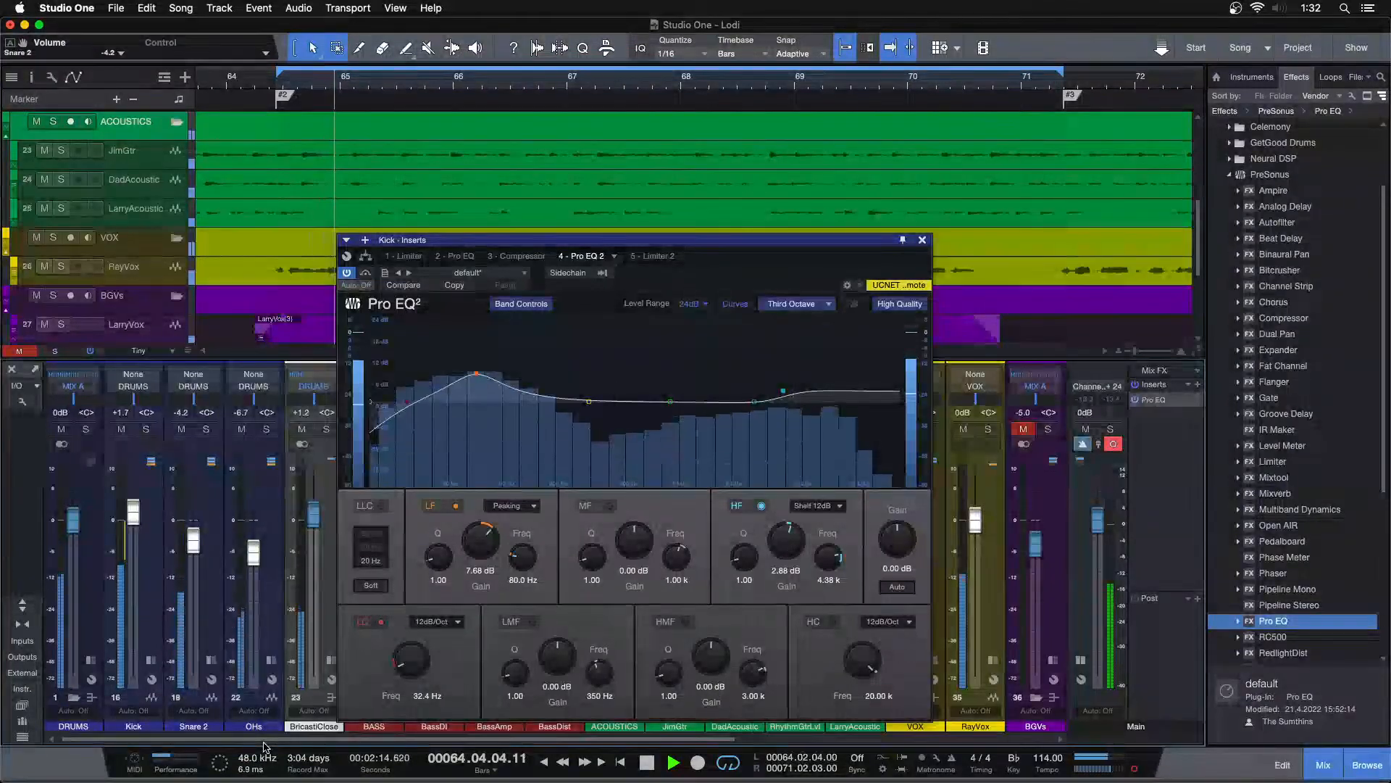
Step: Compare the mix with the Live Forever reference from the loop start and close the Kick plug-in window
left_click_drag(266, 738, 584, 739)
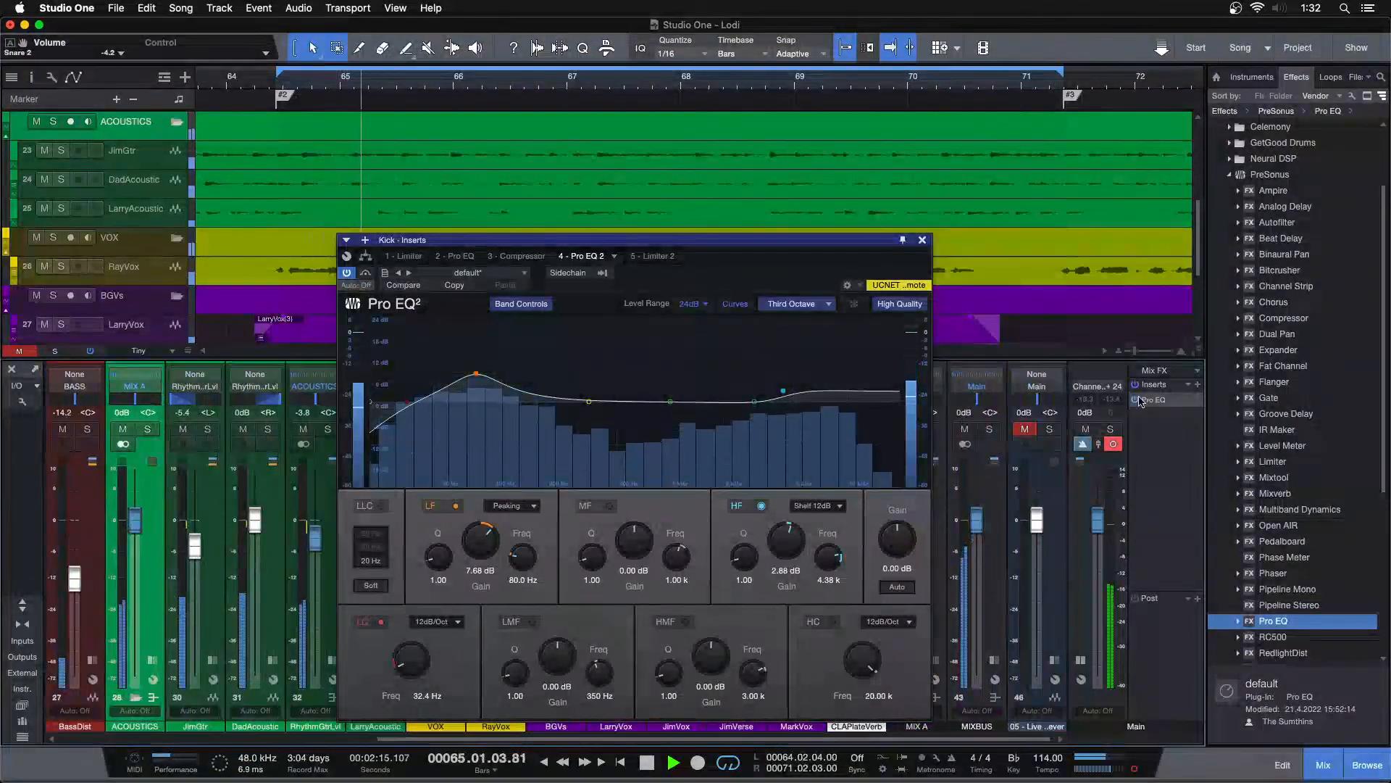
left_click(1050, 429)
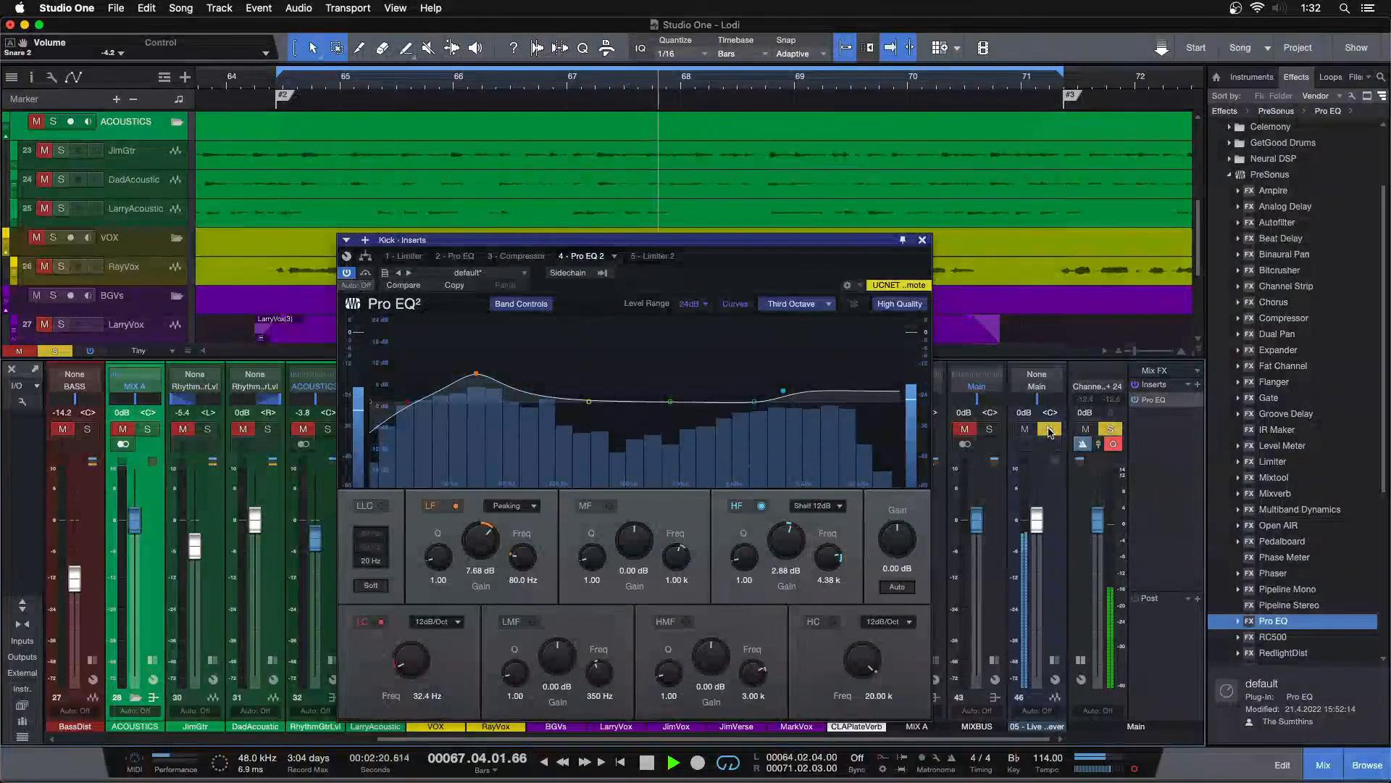
left_click(1049, 429)
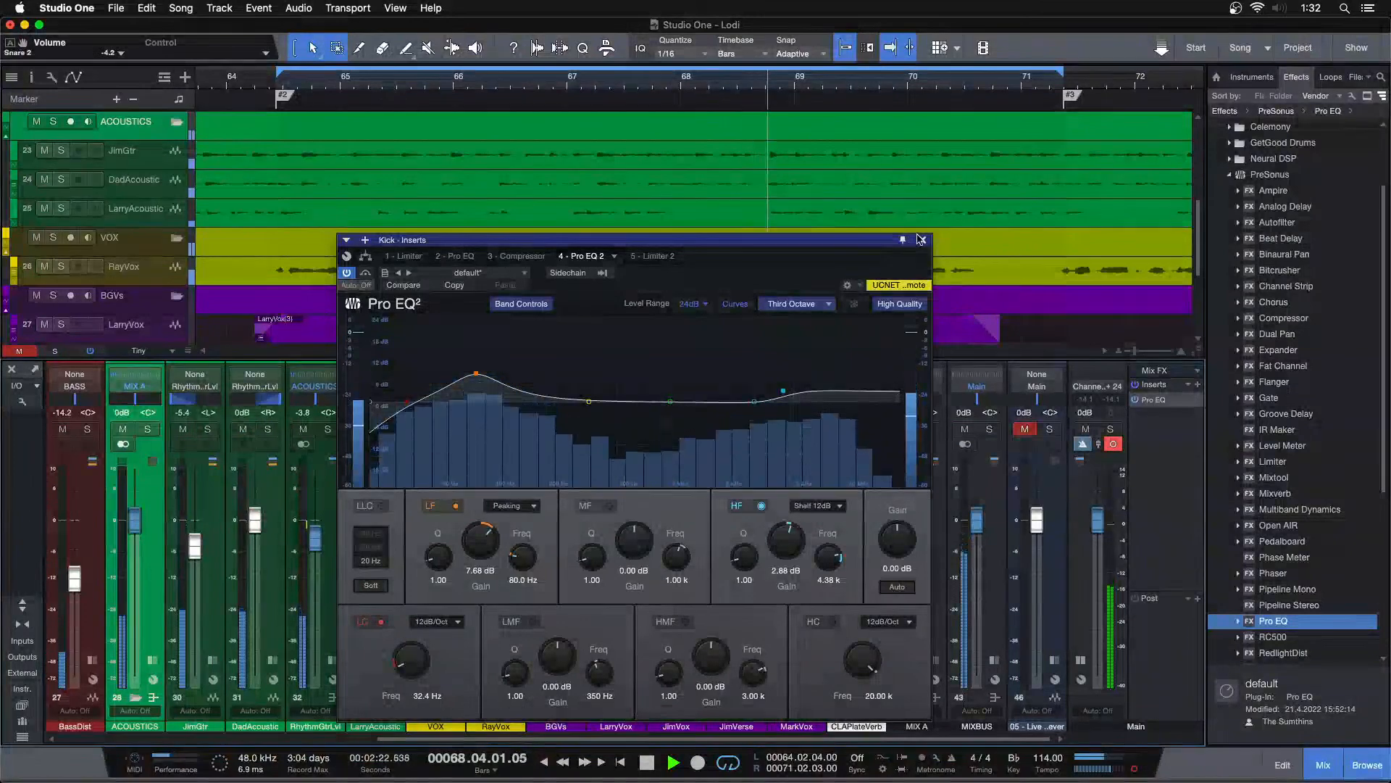
left_click(922, 239)
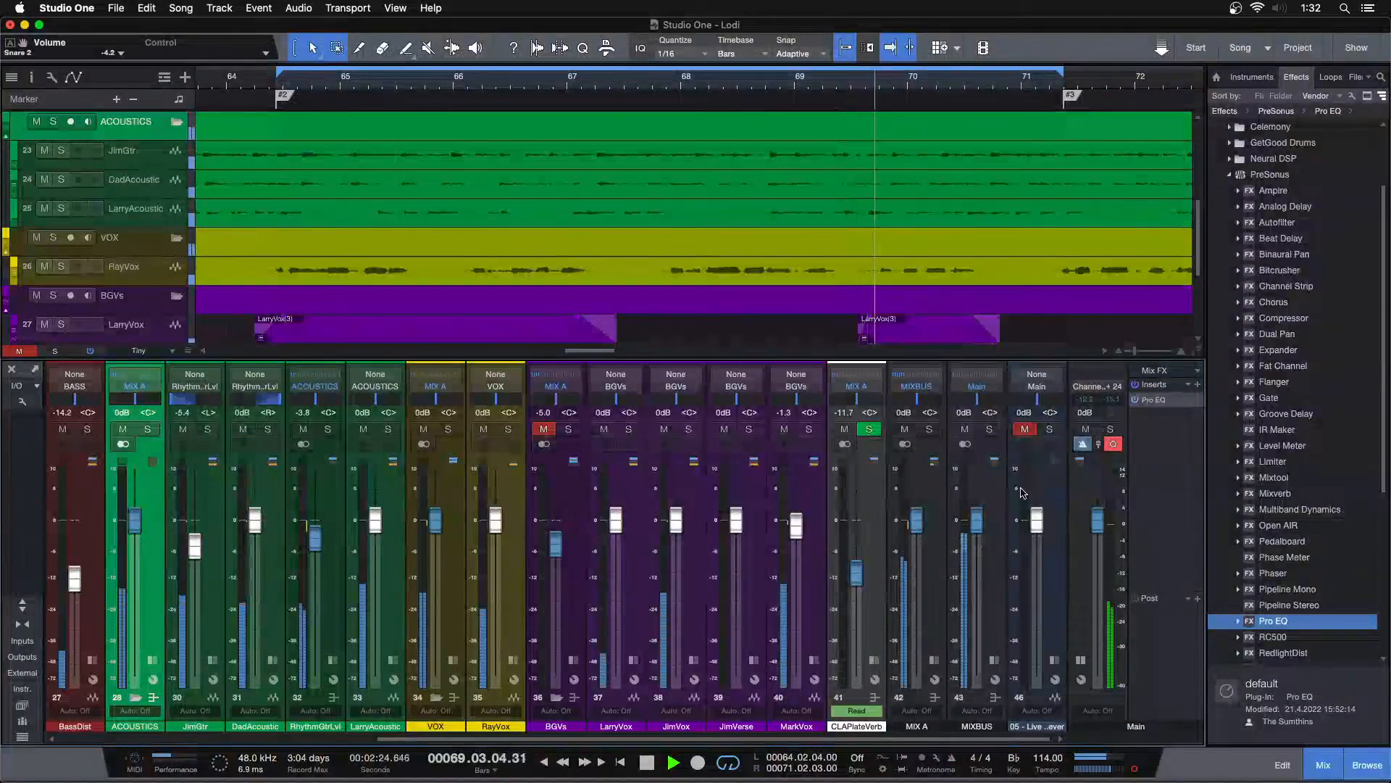
key("KP_1")
left_click(1048, 428)
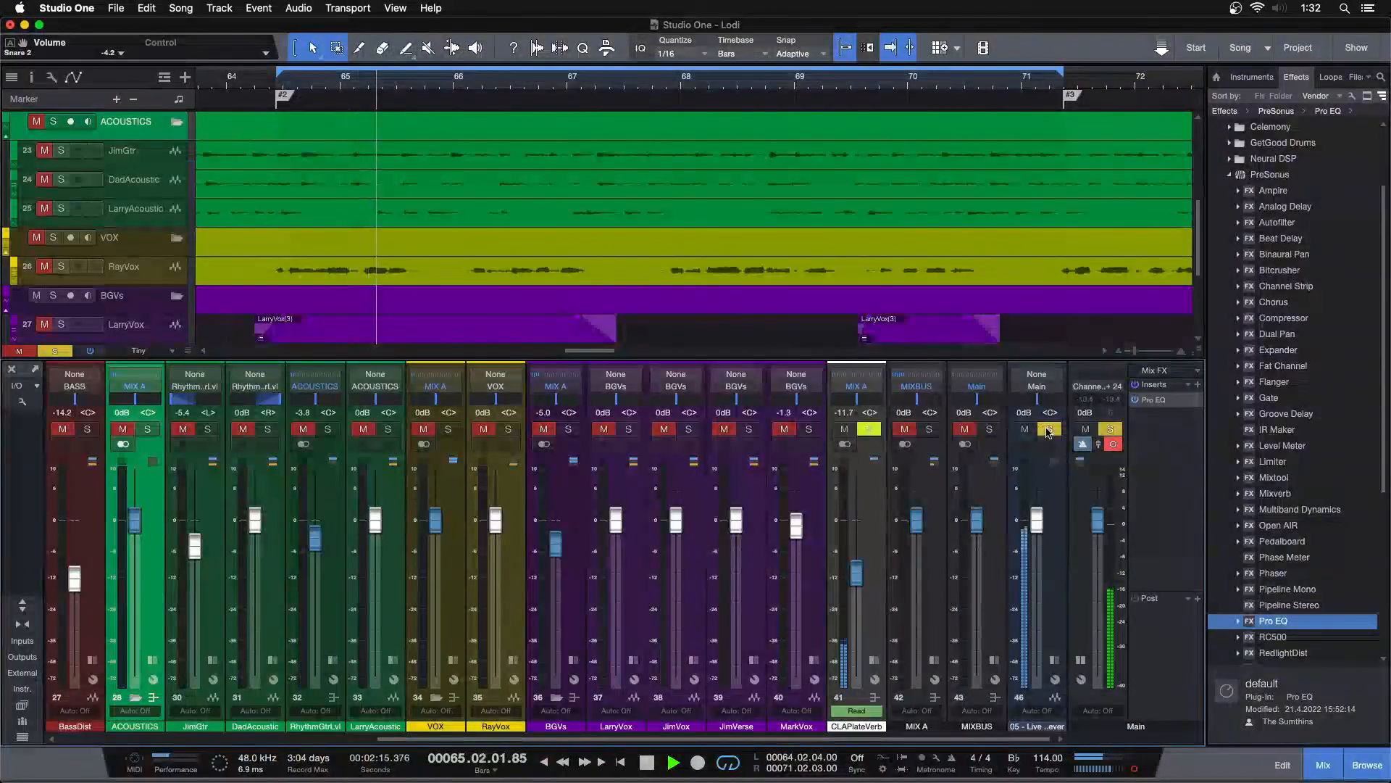
left_click(1048, 429)
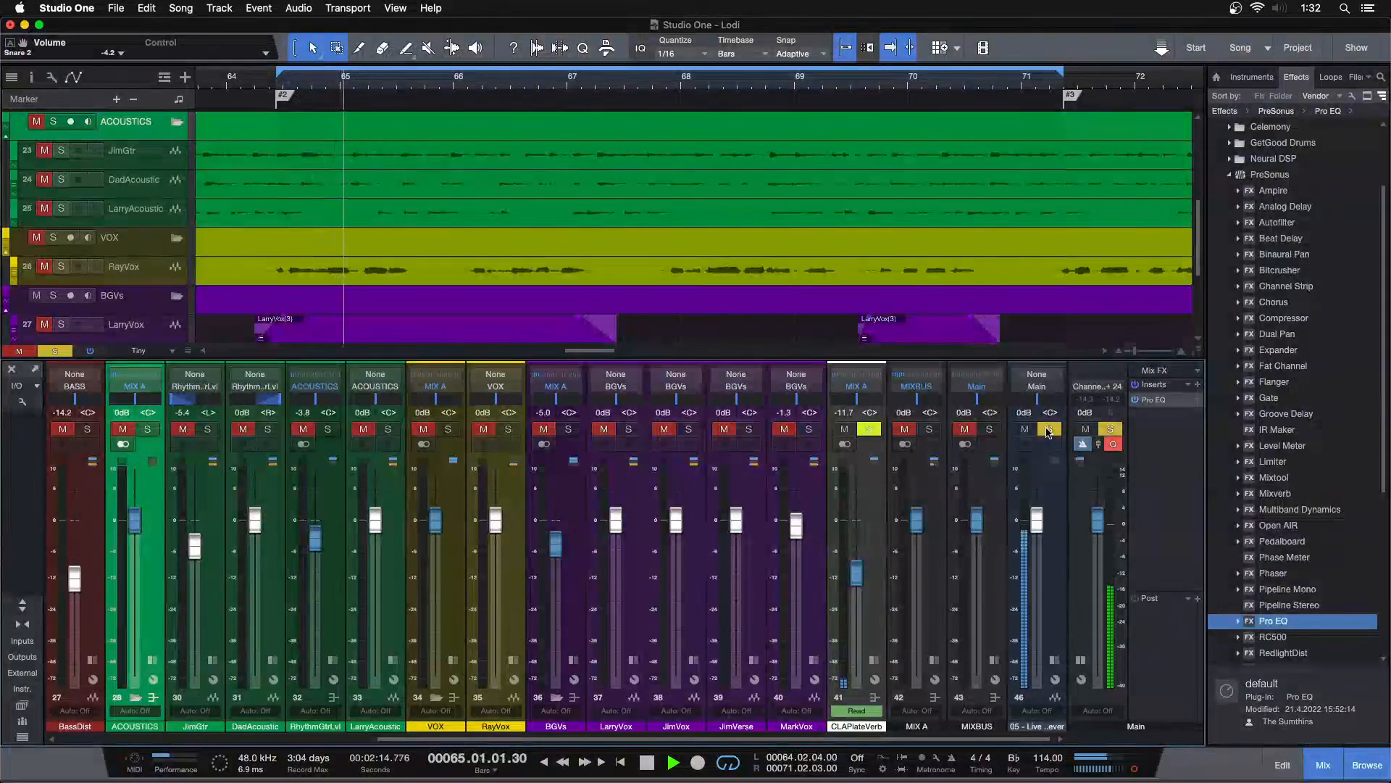
Step: Open the first Pro EQ on the VOX channel and lower its HMF gain to 4.32 dB, comparing with the soloed reference
left_click(453, 660)
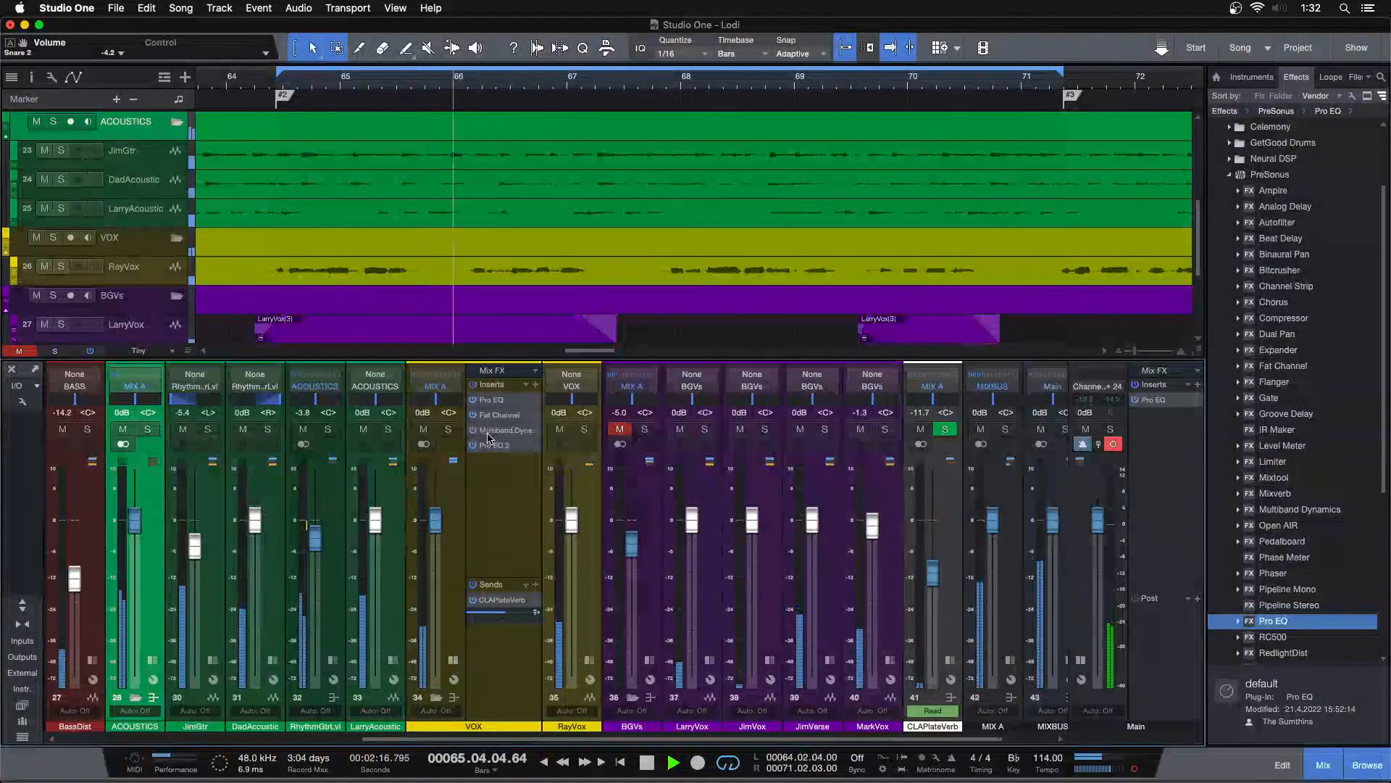
left_click(490, 403)
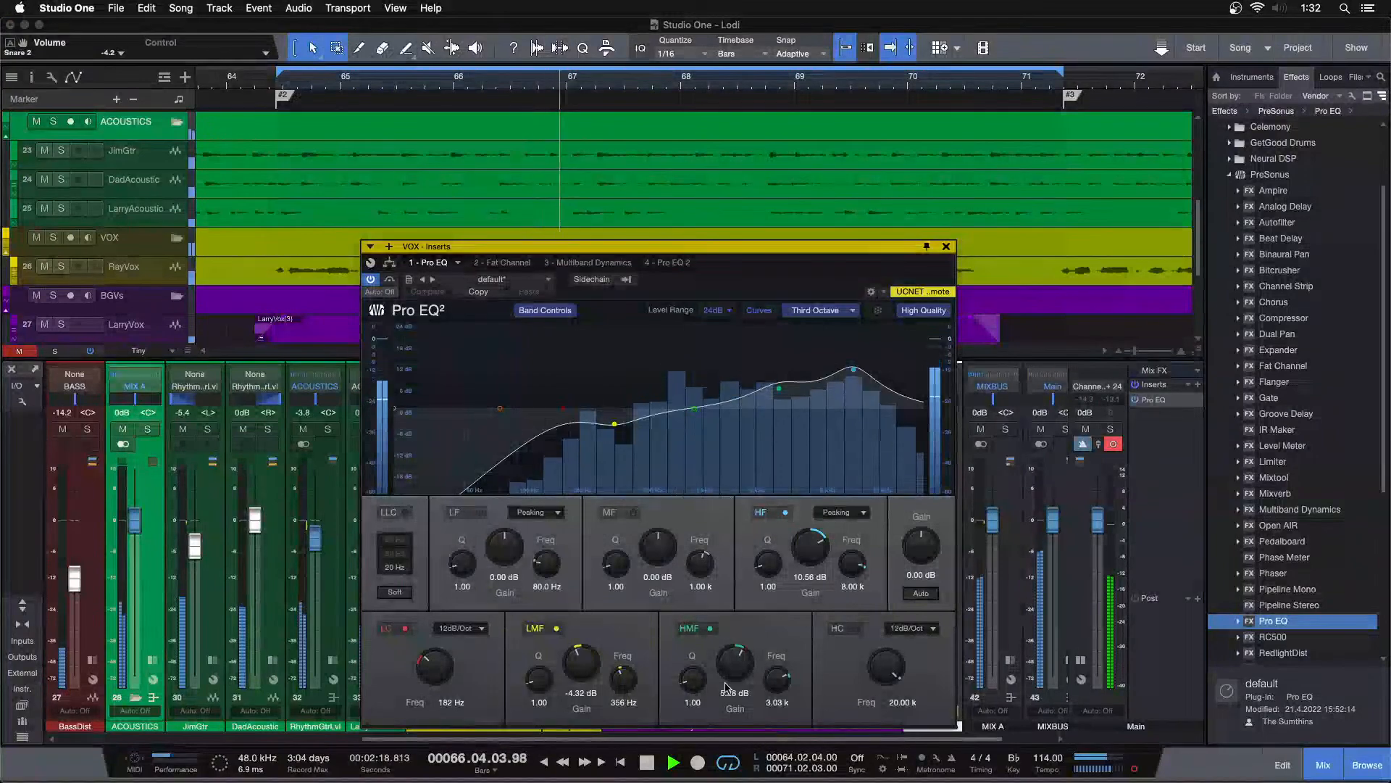
key("KP_1")
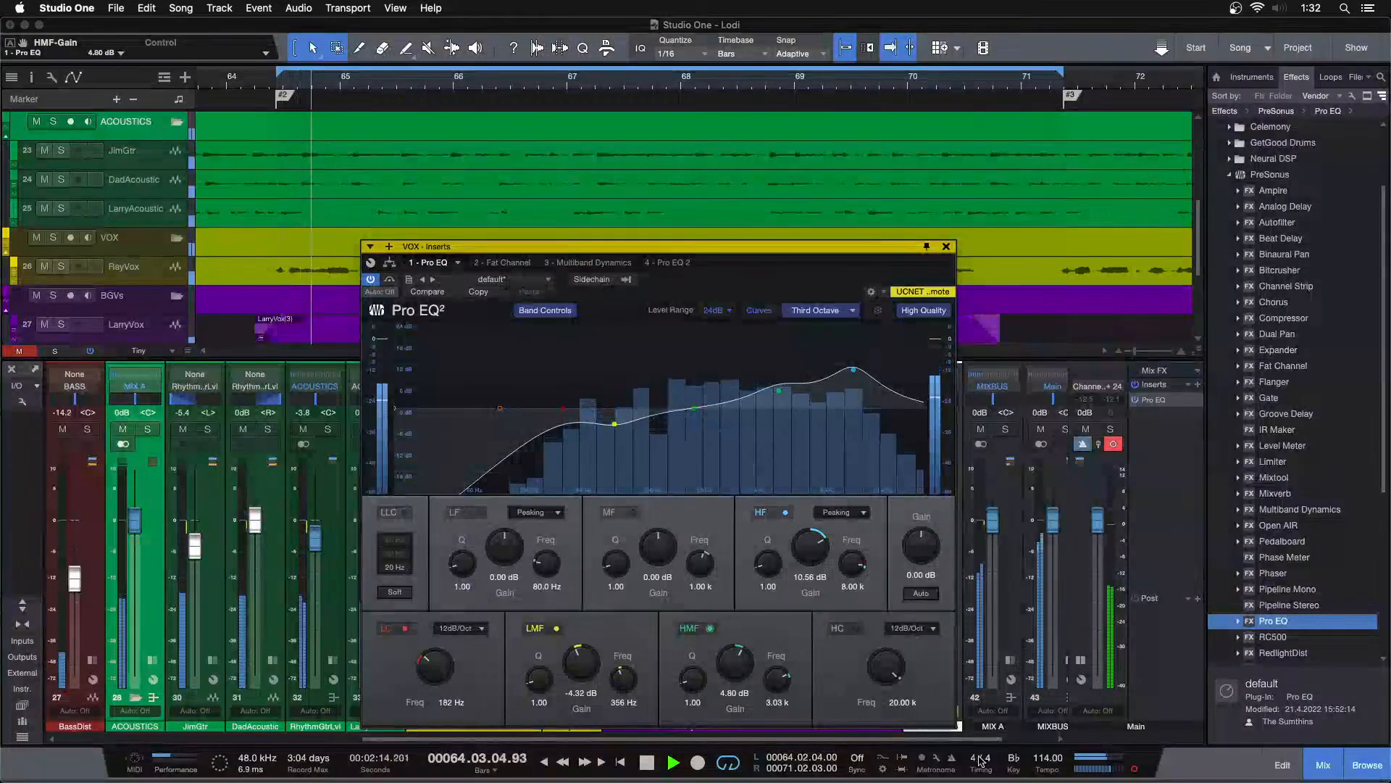
left_click_drag(965, 740, 1012, 740)
left_click(1049, 429)
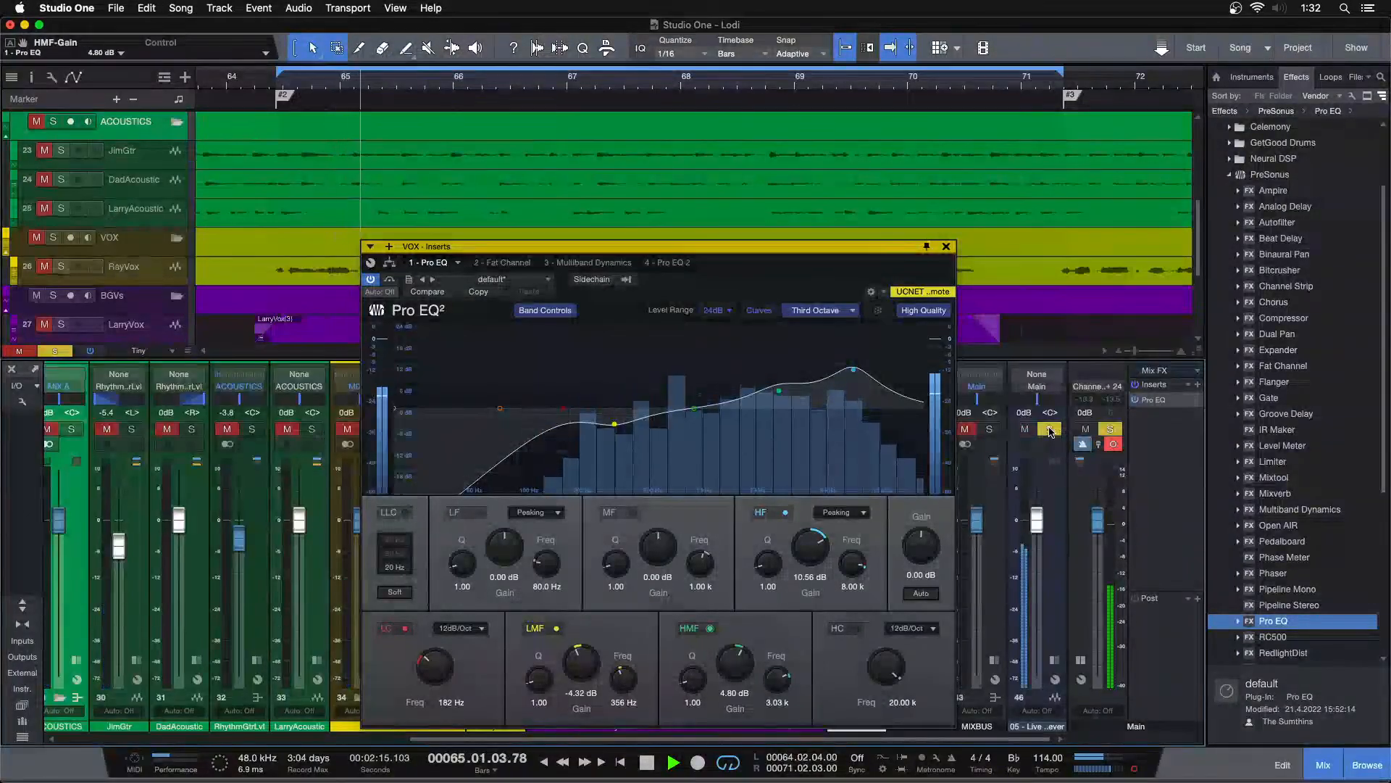
left_click(1049, 430)
key("KP_1")
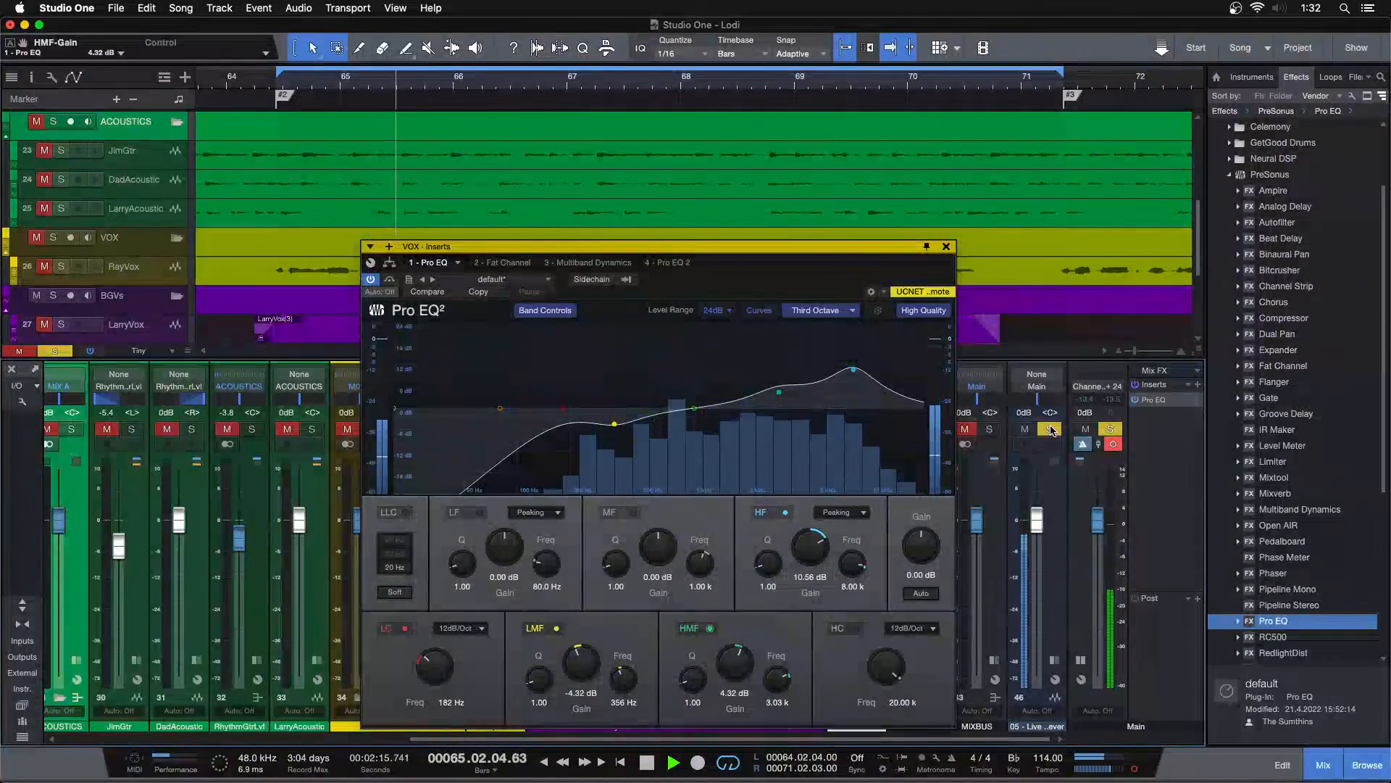
Step: Lower the VOX Pro EQ's HMF gain to 3.36 dB while comparing with the reference, and close the plug-in window
scroll(721, 673, "down", 1)
key("KP_1")
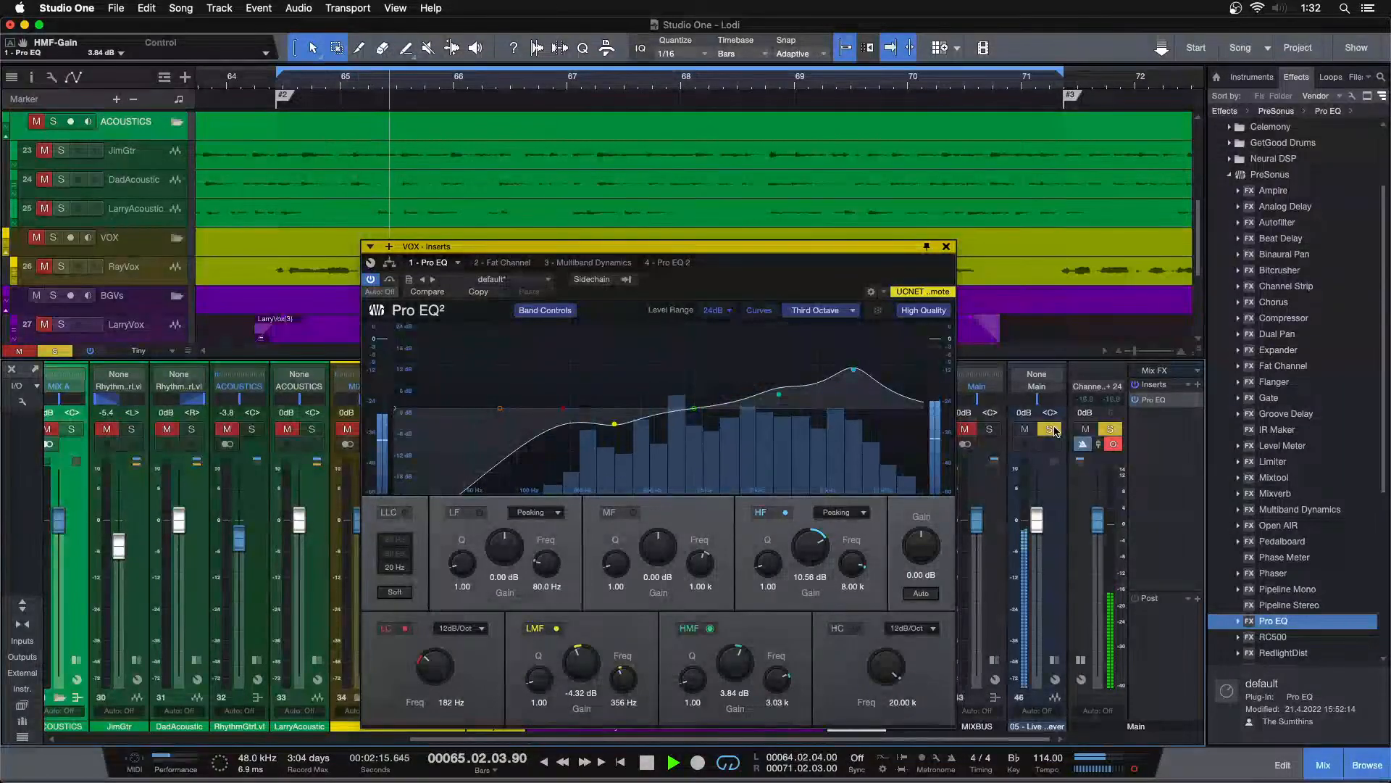
left_click(1052, 429)
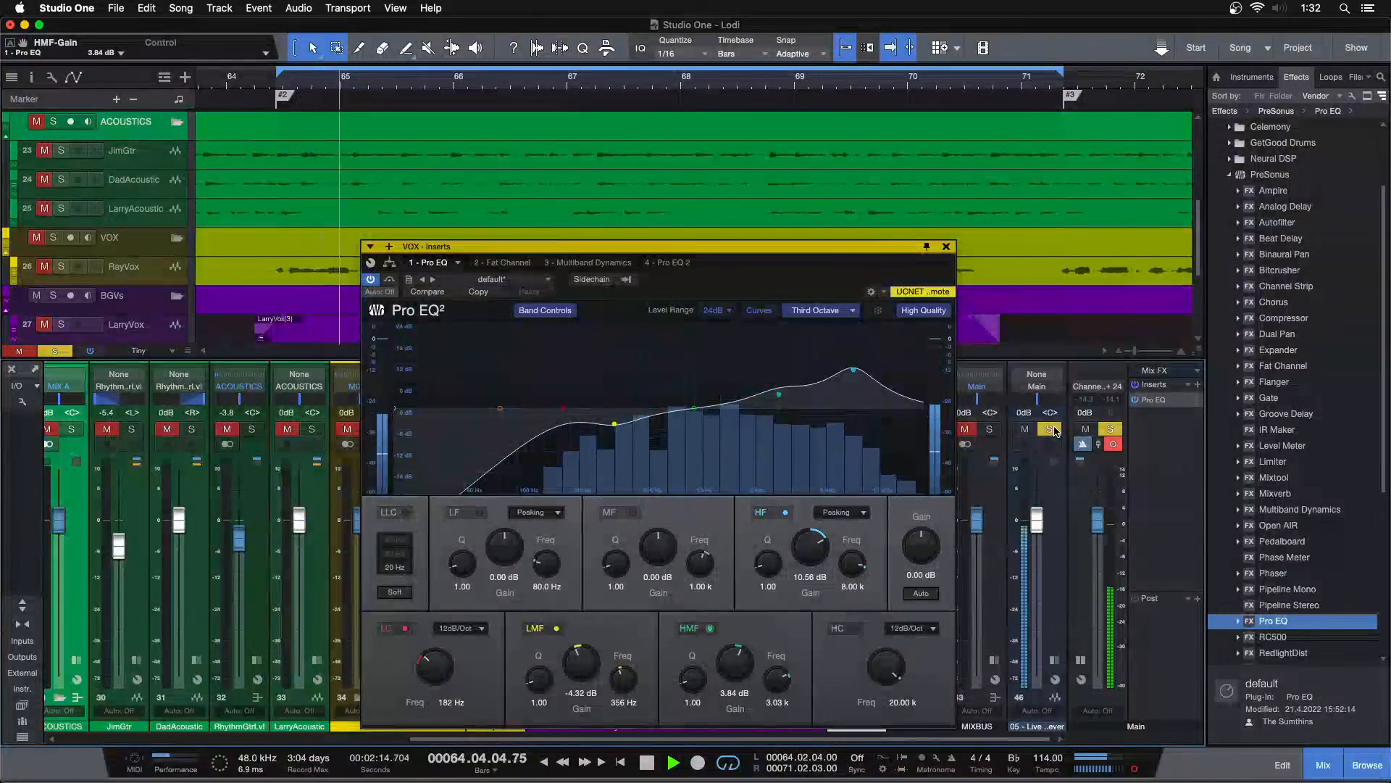
left_click(1050, 429)
left_click(1024, 429)
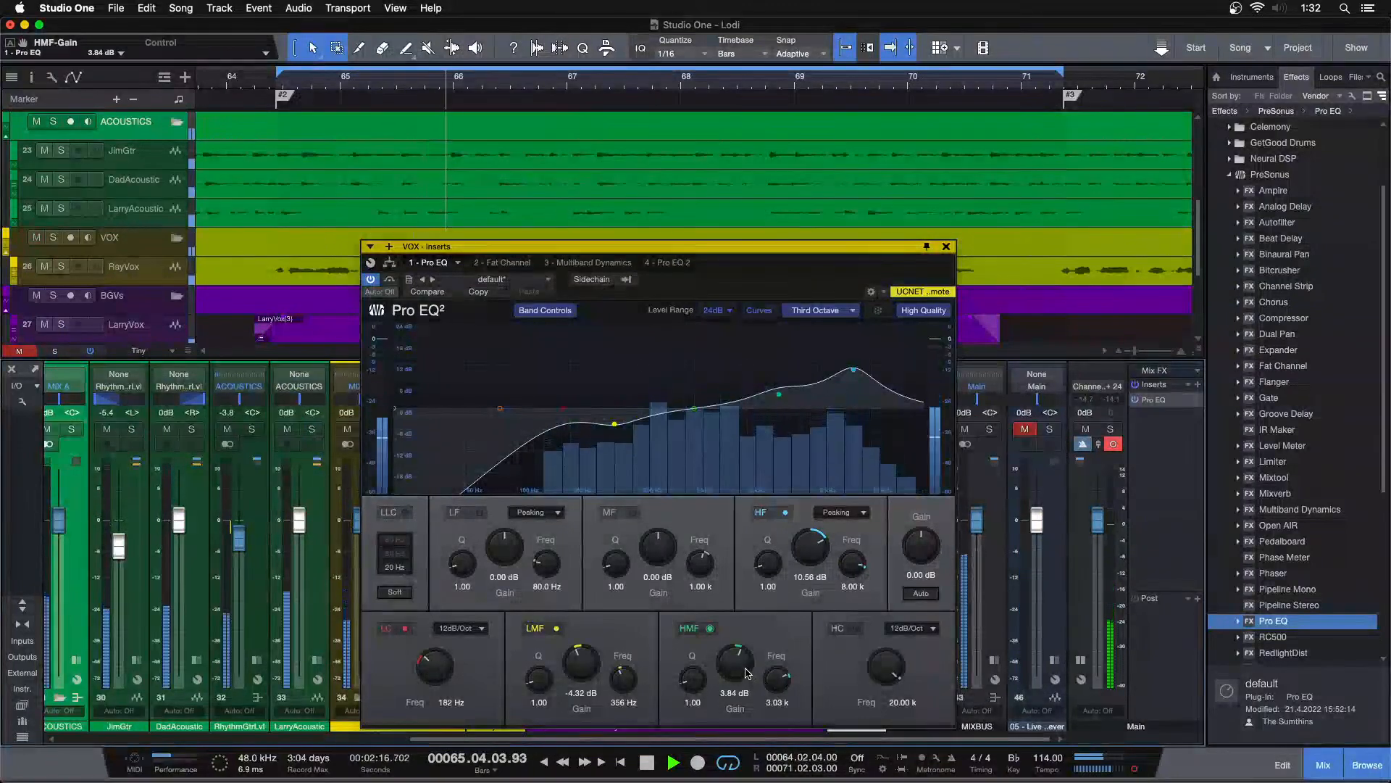
left_click(1052, 429)
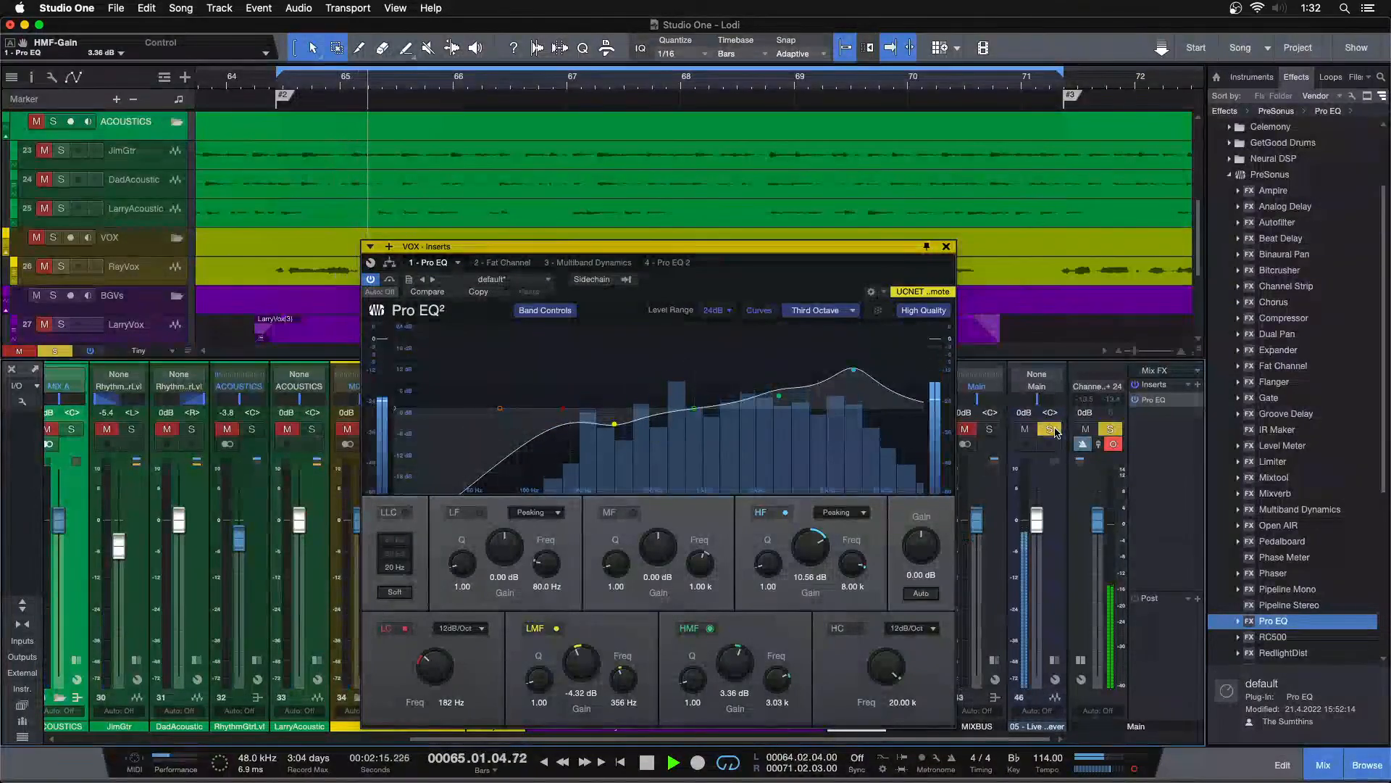
left_click(1053, 429)
left_click(1024, 429)
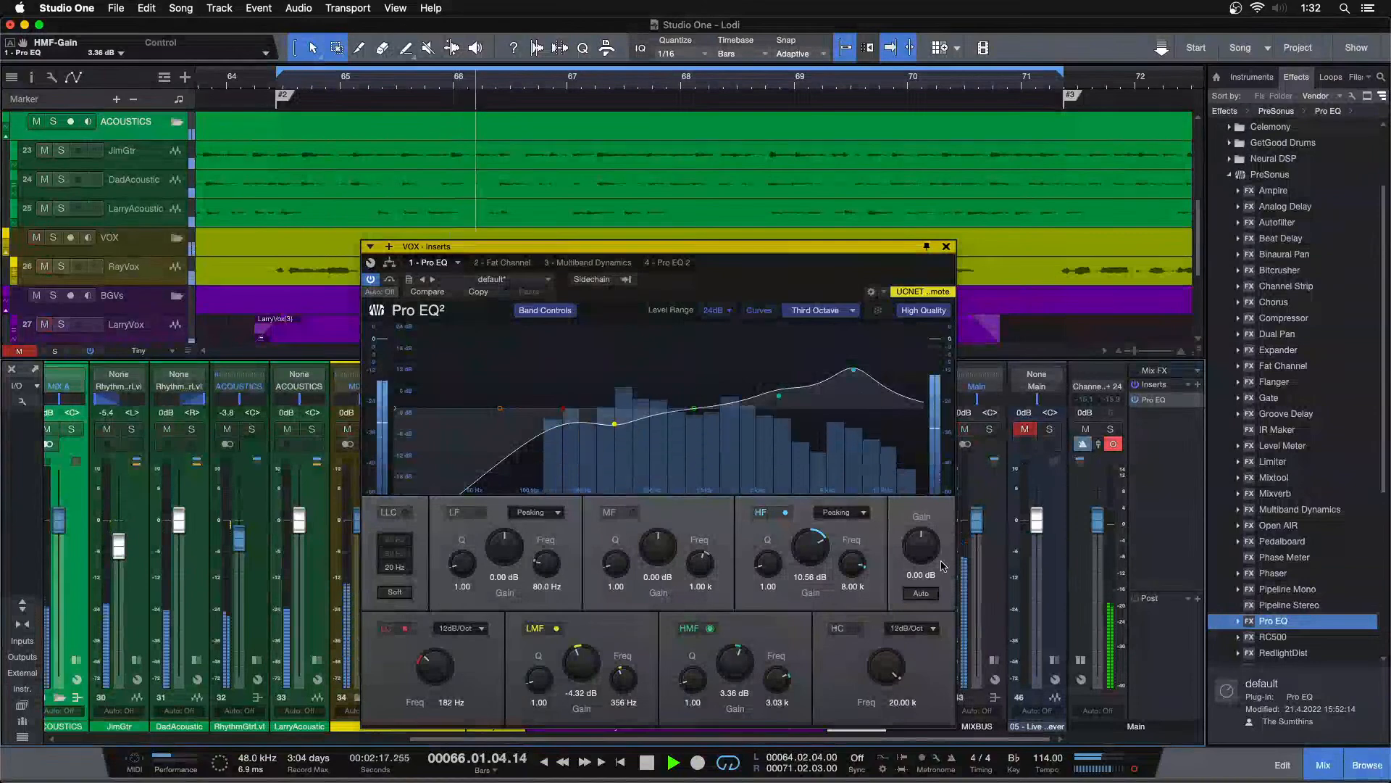
left_click(946, 247)
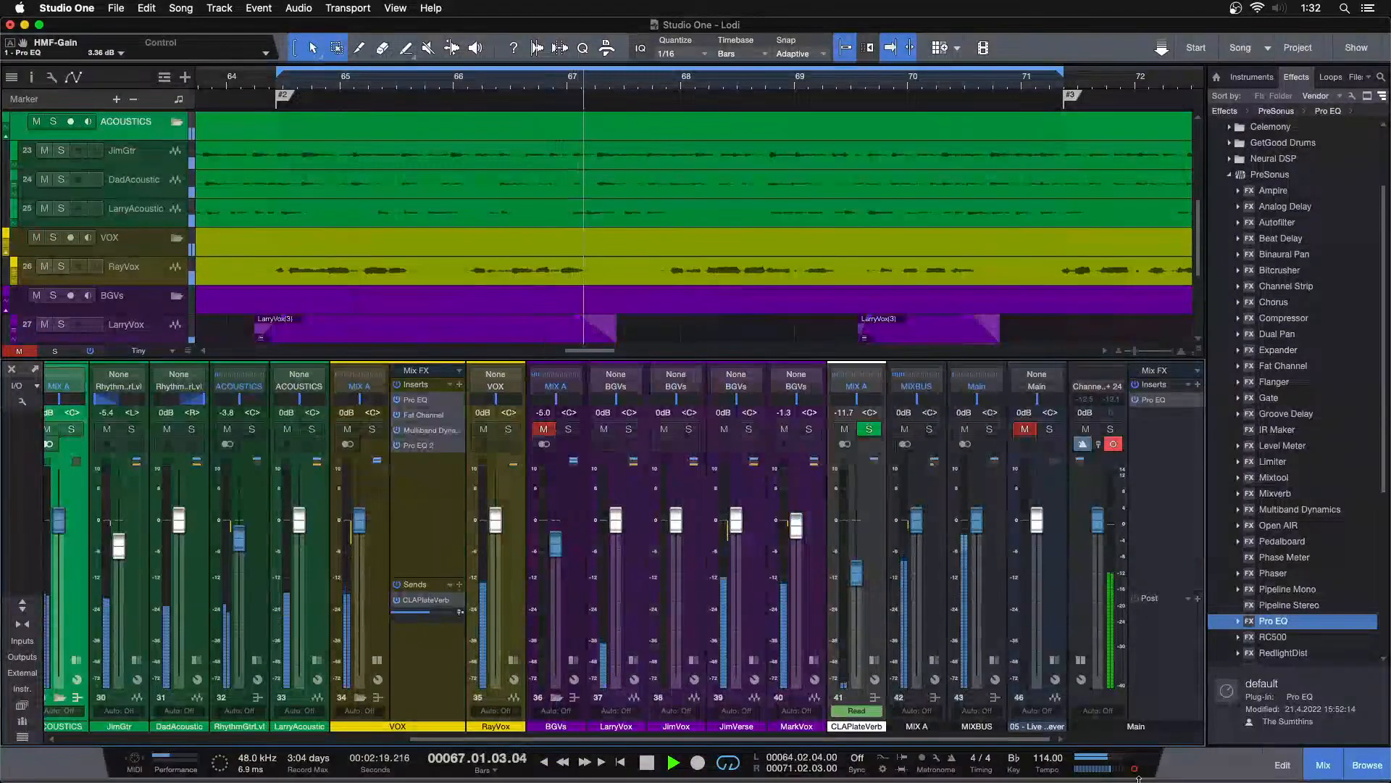
Step: Switch the output back to stereo and restart the loop with the Live Forever reference soloed
left_click(1053, 429)
key("KP_1")
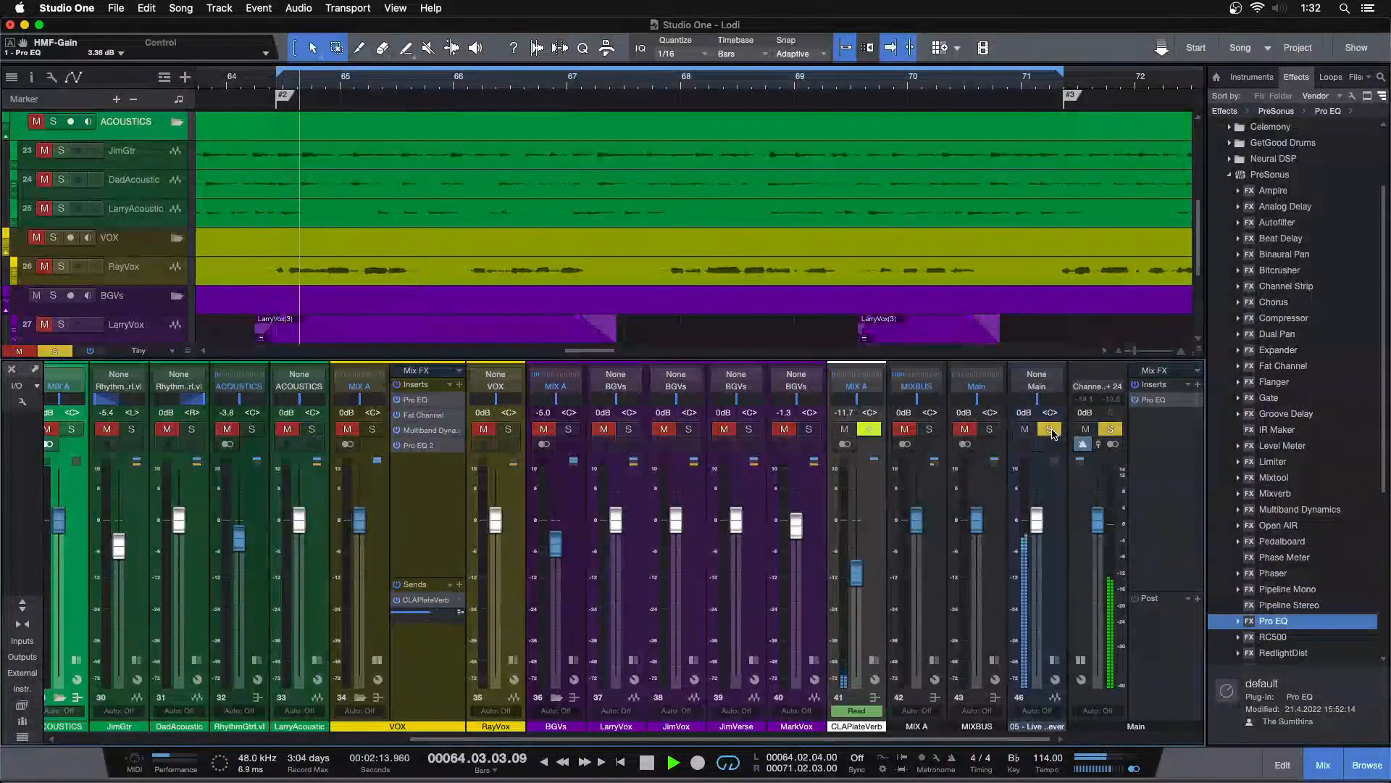
Step: Expand the BGVs channel strip, check its Pro EQ and replay the loop on the soloed reference
left_click(576, 660)
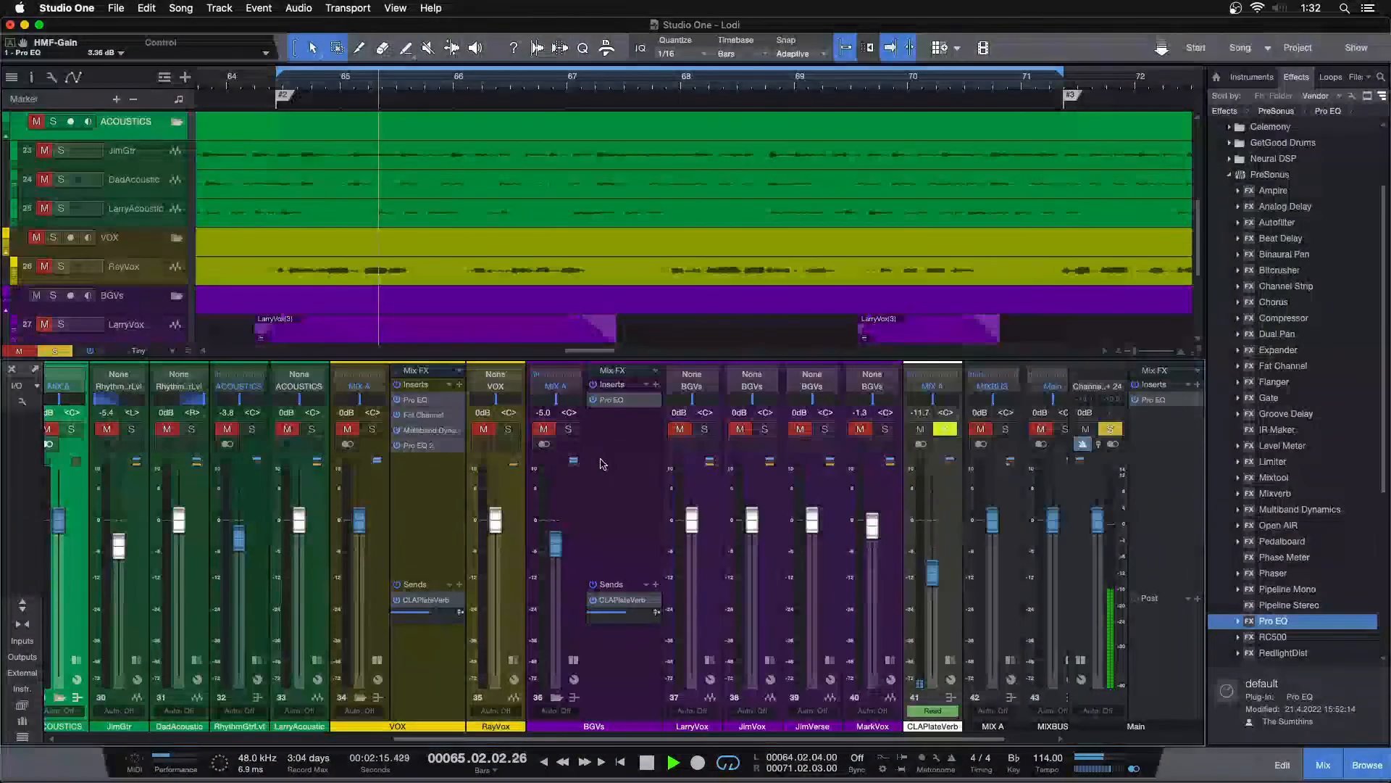
double_click(615, 400)
left_click(919, 249)
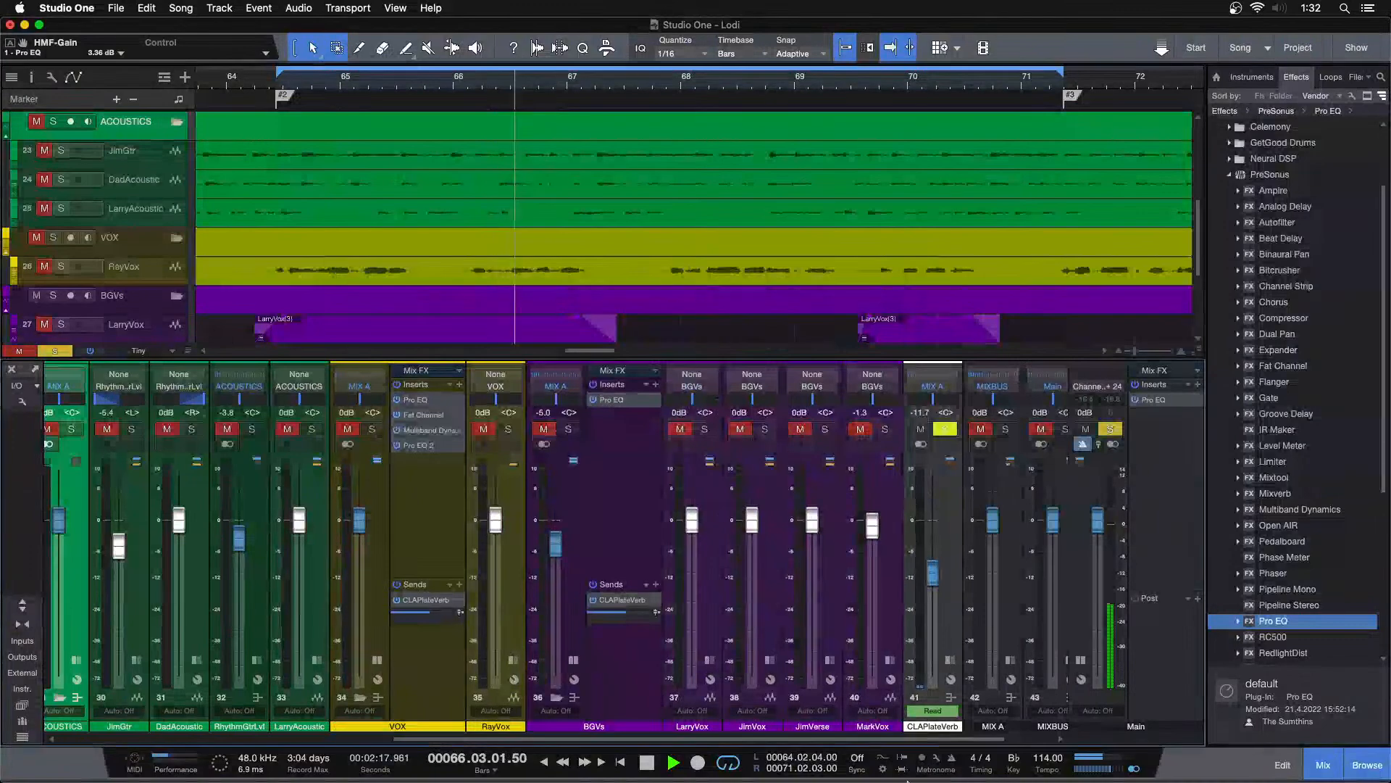
key("KP_1")
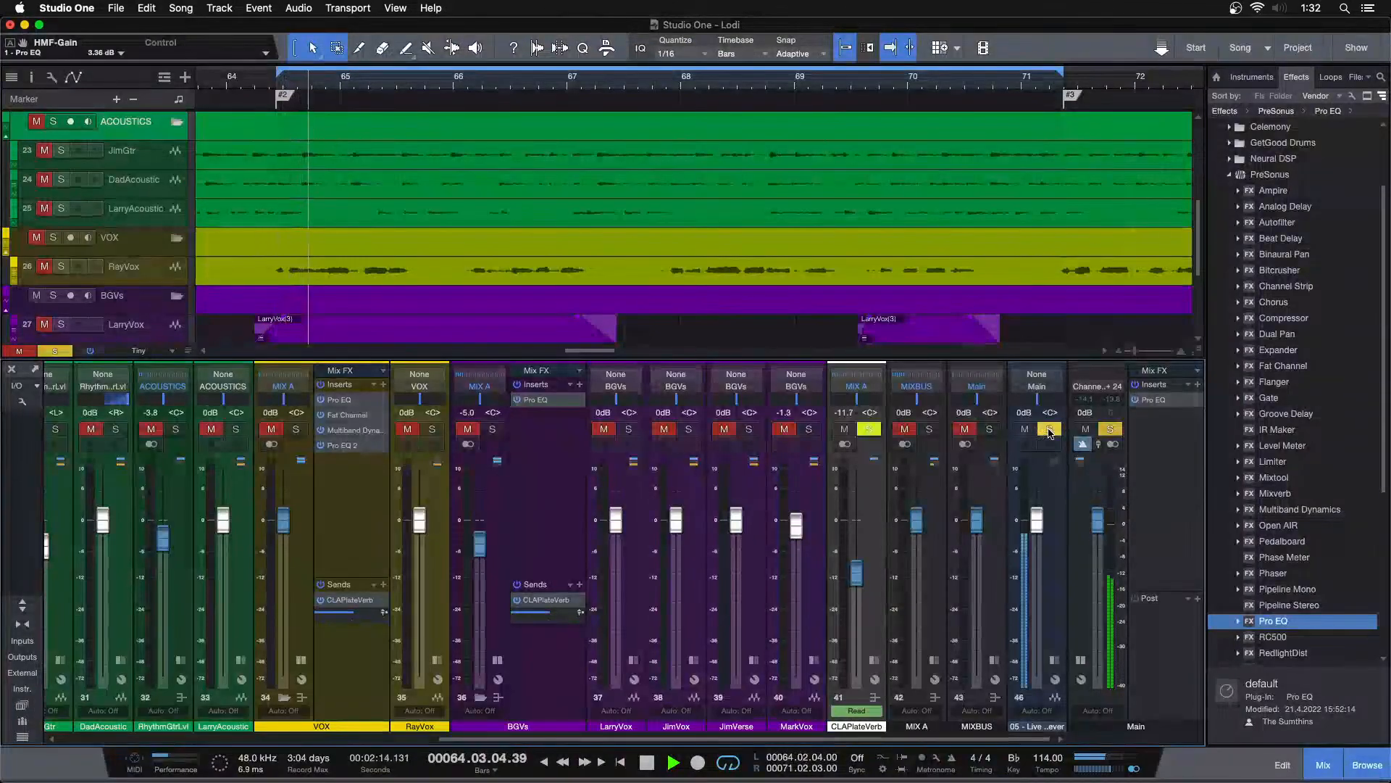
Step: Compare against the Live Forever reference, leave it unsoloed, and lower the RhythmGtrLvl fader to -4.2 dB and LarryAcoustic to -0.4 dB
left_click(1049, 430)
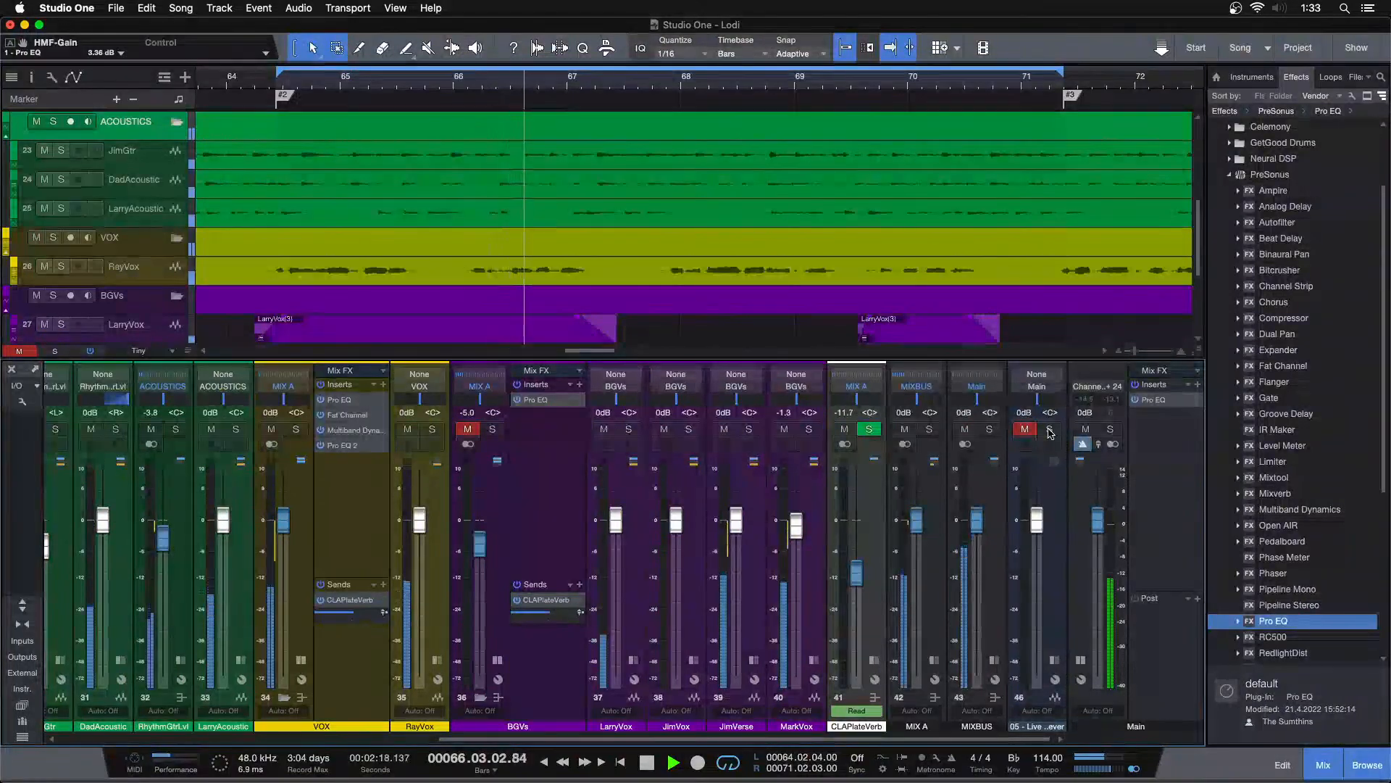
left_click(1049, 430)
left_click(1049, 430)
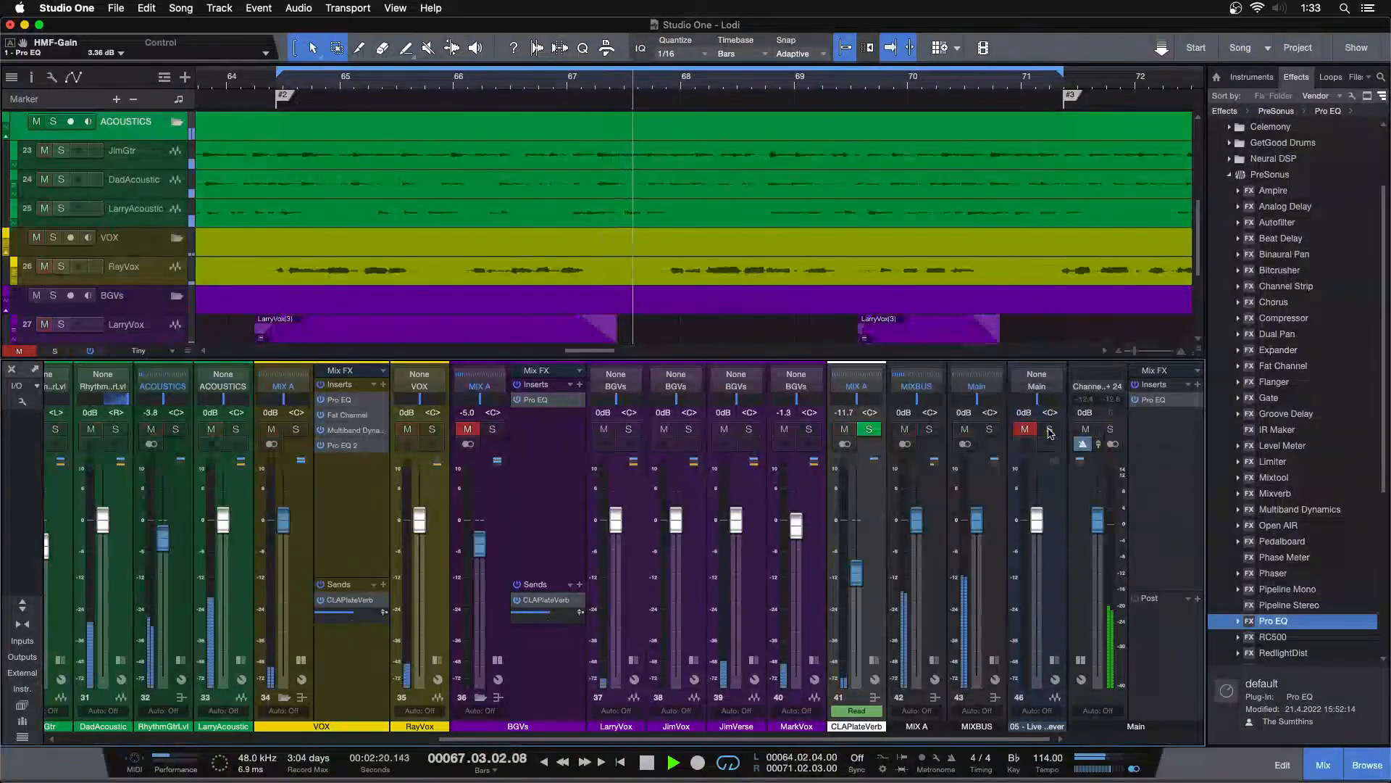
scroll(321, 577, "left", 3)
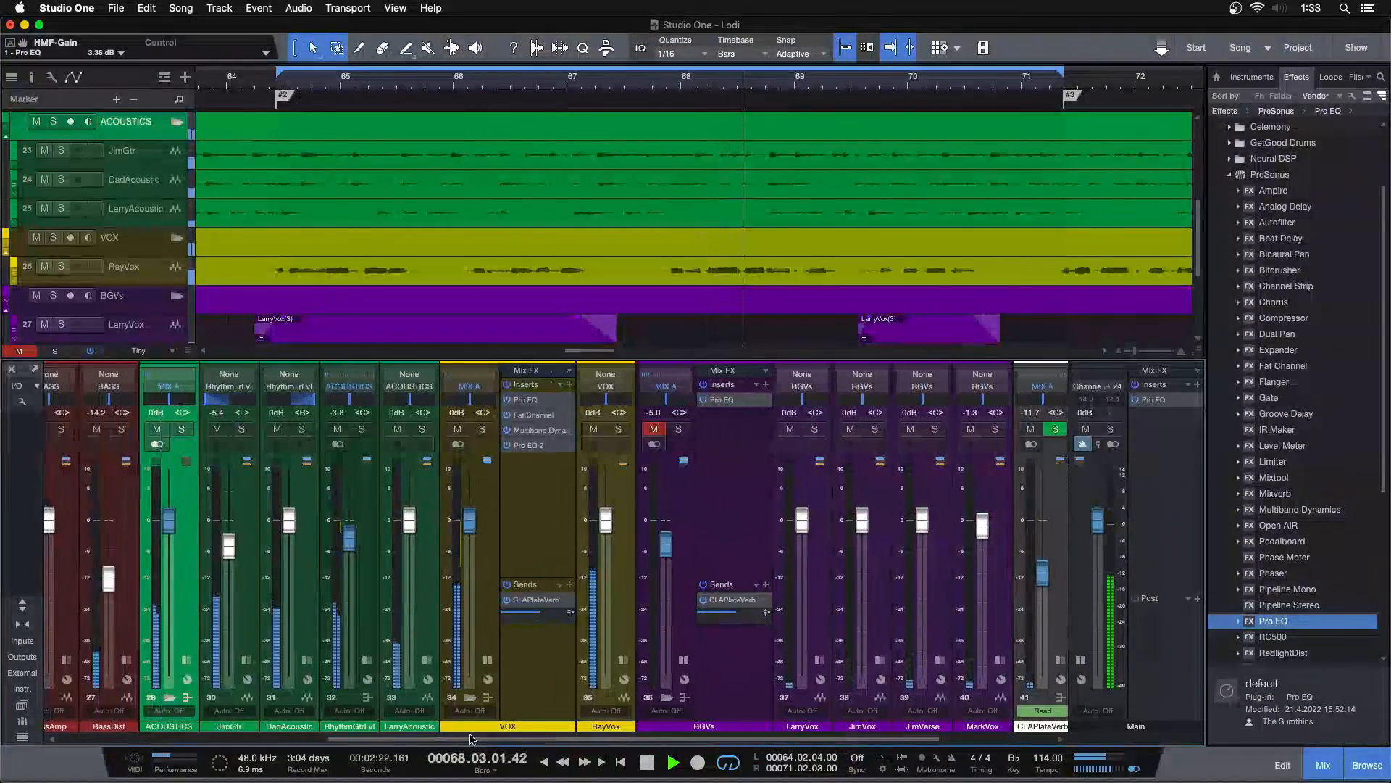
left_click(355, 558)
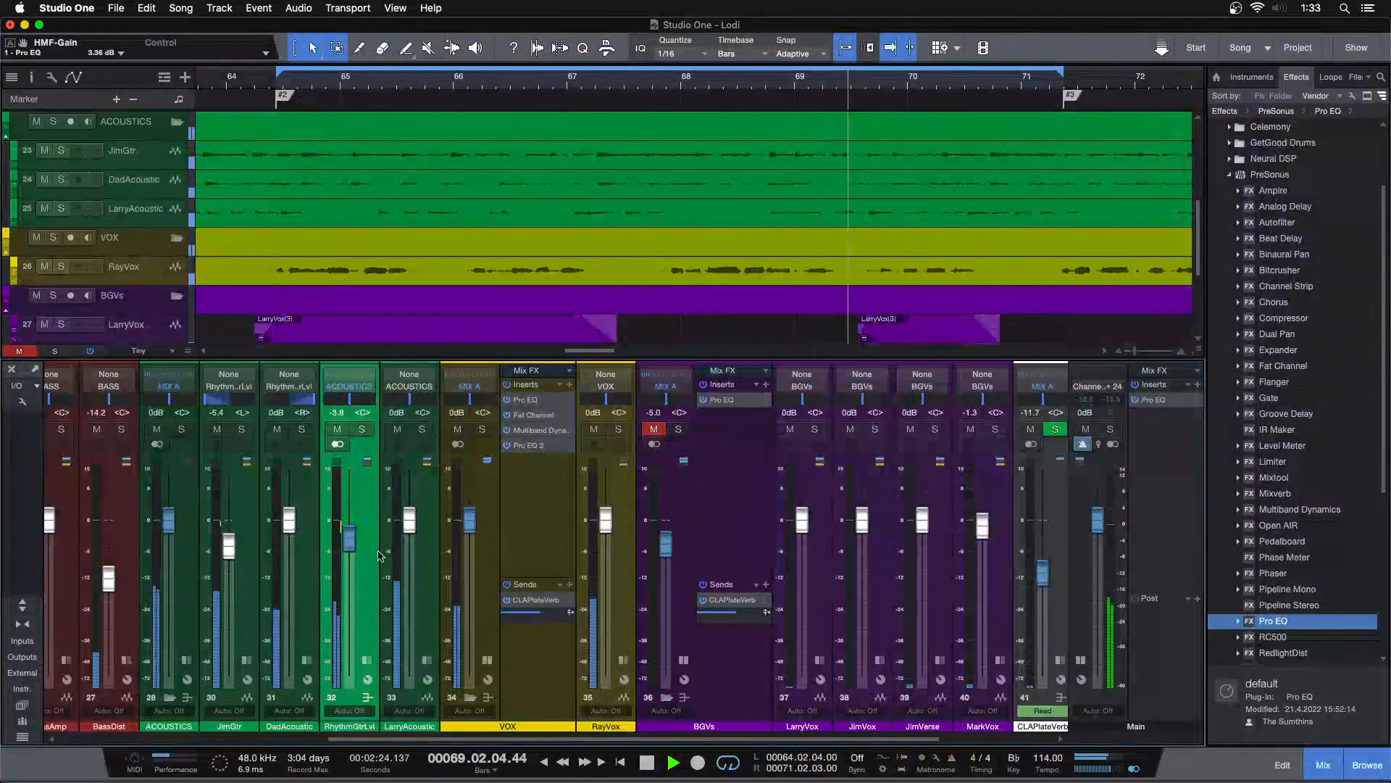
left_click(410, 530, "shift")
left_click_drag(409, 525, 410, 527)
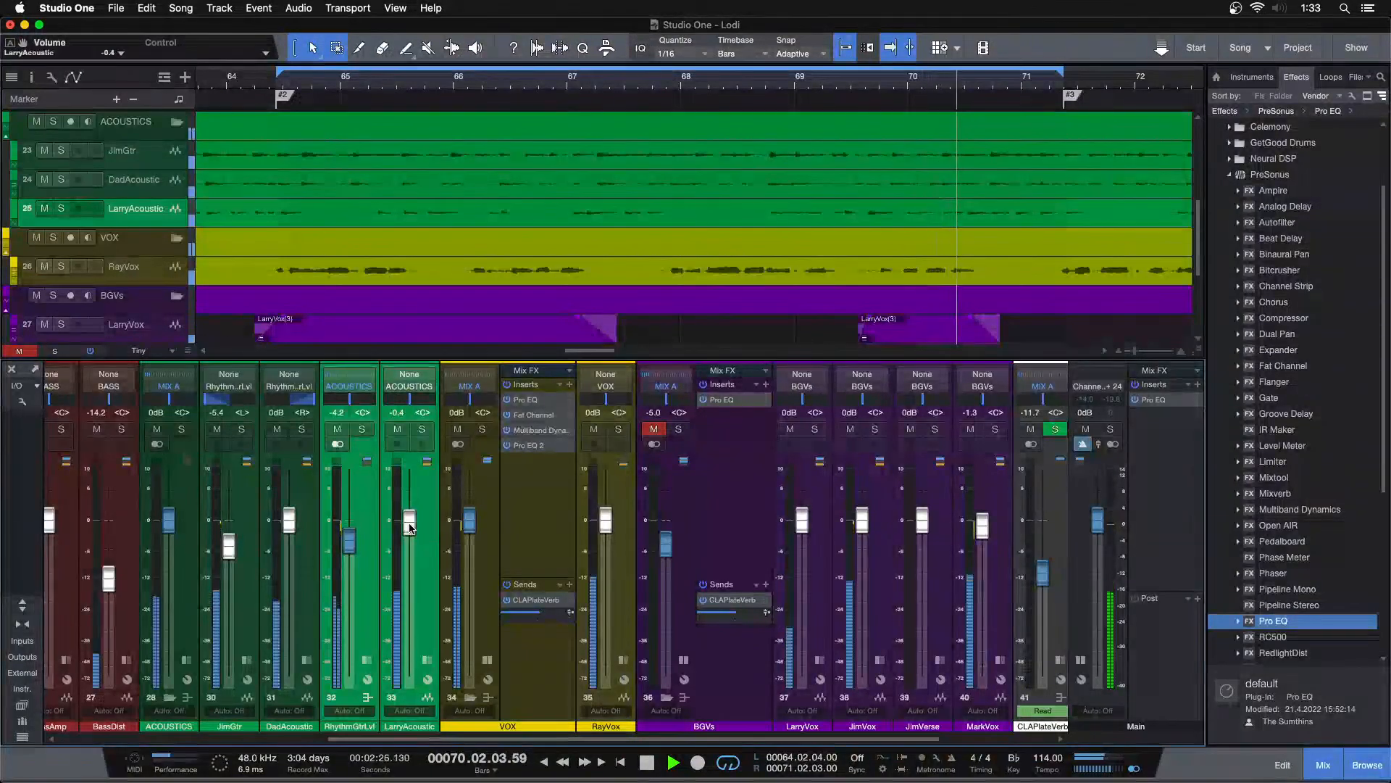
Step: Check the Pro EQ on the RhythmGtrLvl channel, close it, and look at the LarryAcoustic channel's inserts
double_click(370, 580)
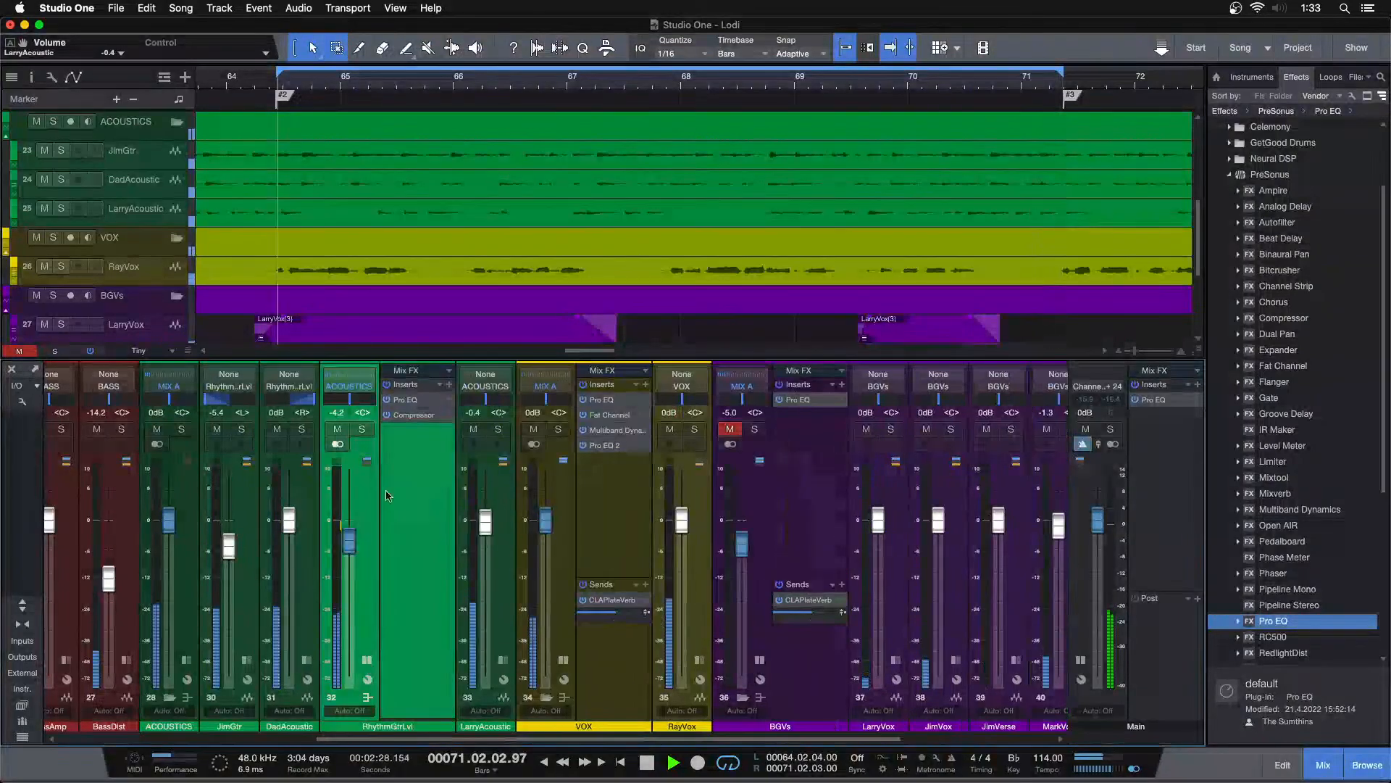
left_click(405, 400)
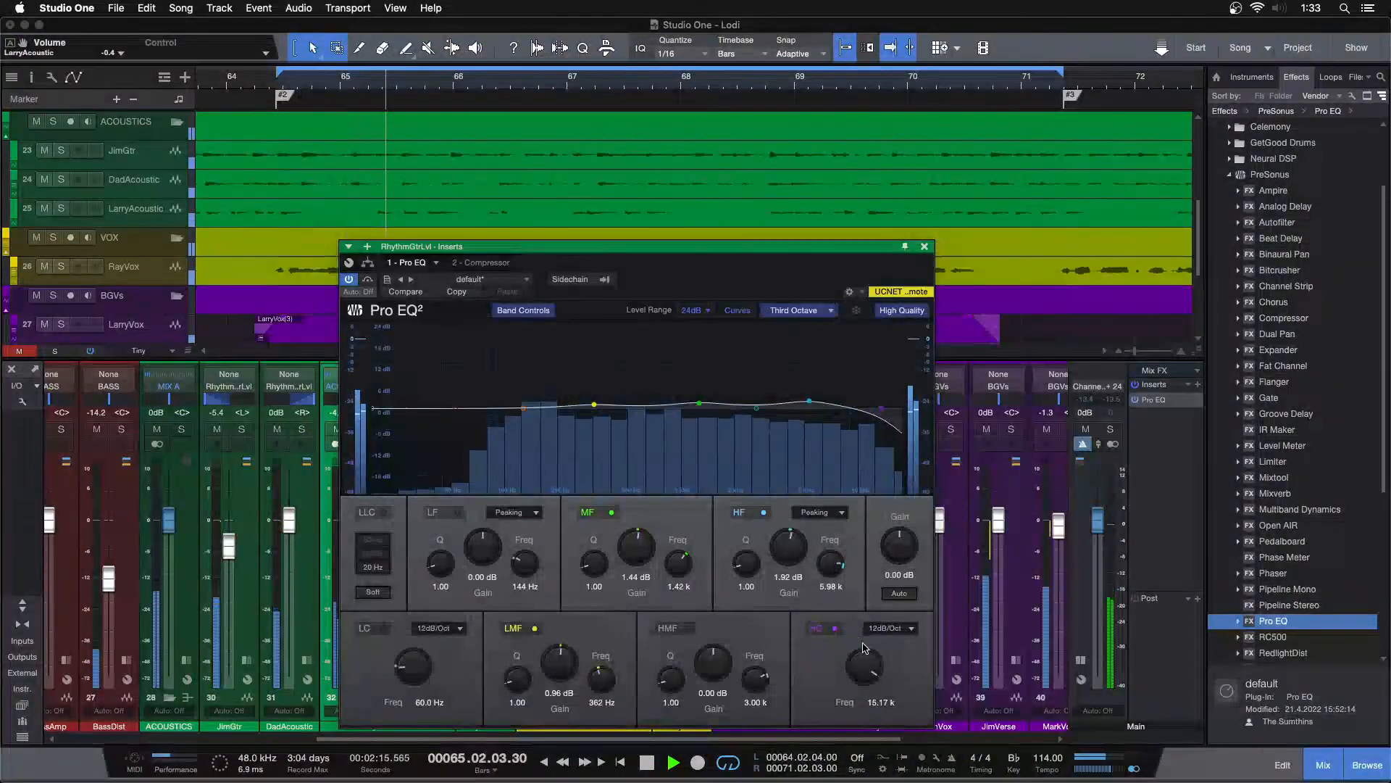
left_click(925, 247)
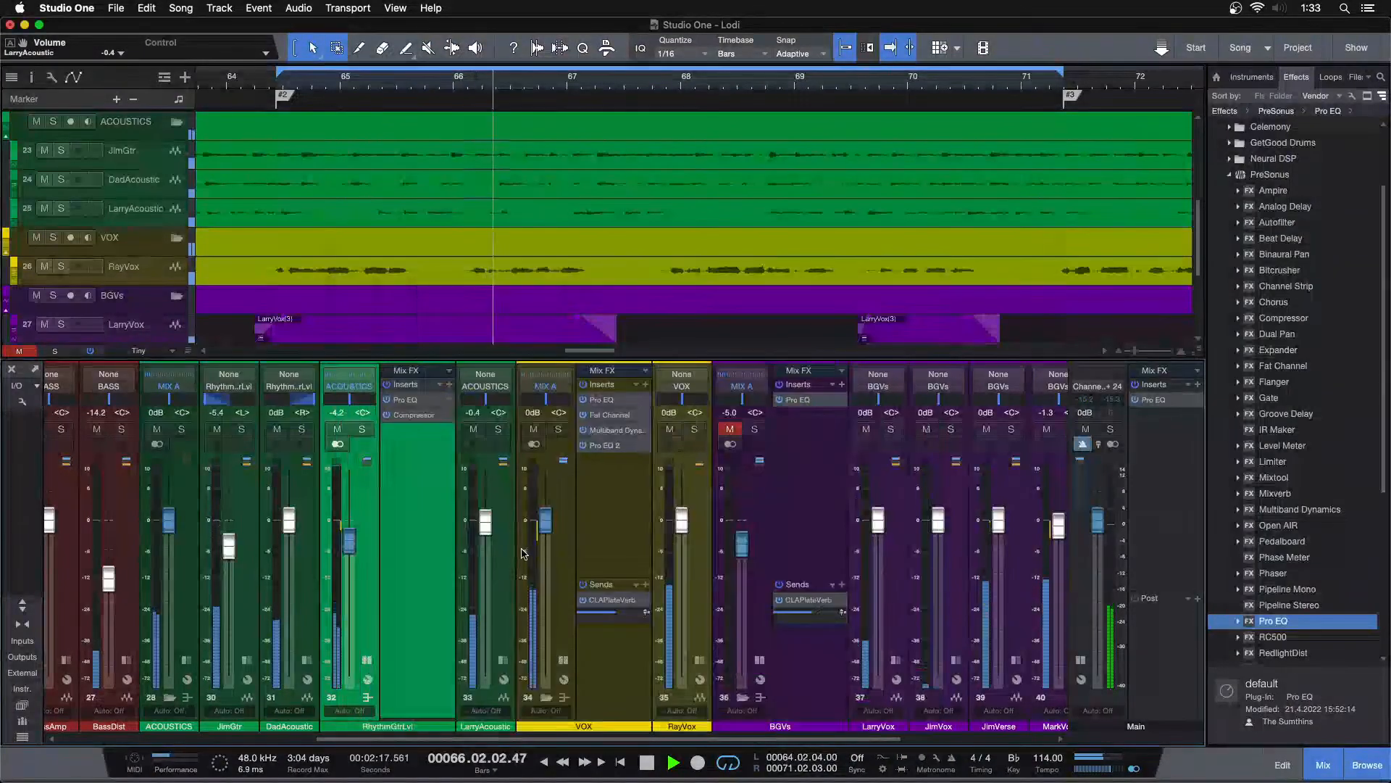
left_click(367, 662)
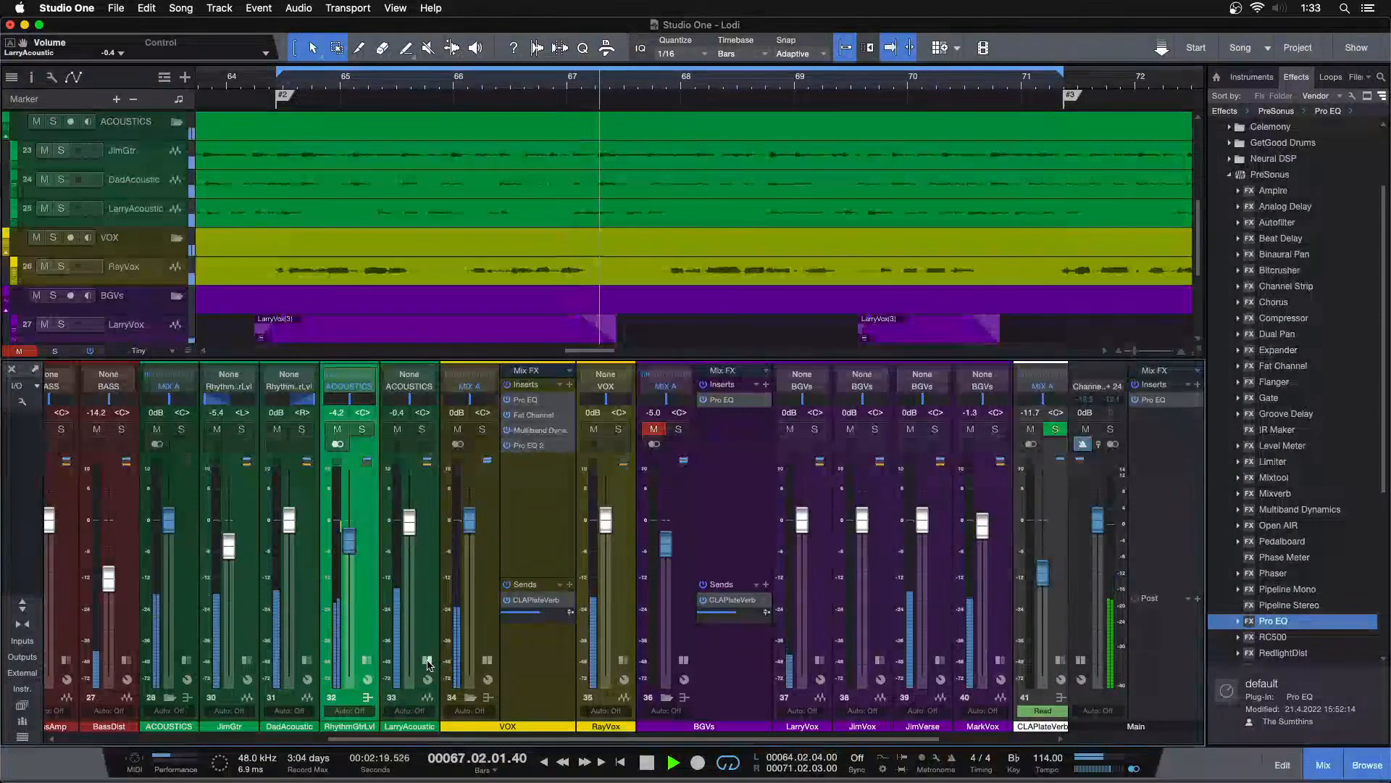
left_click(427, 661)
left_click(426, 661)
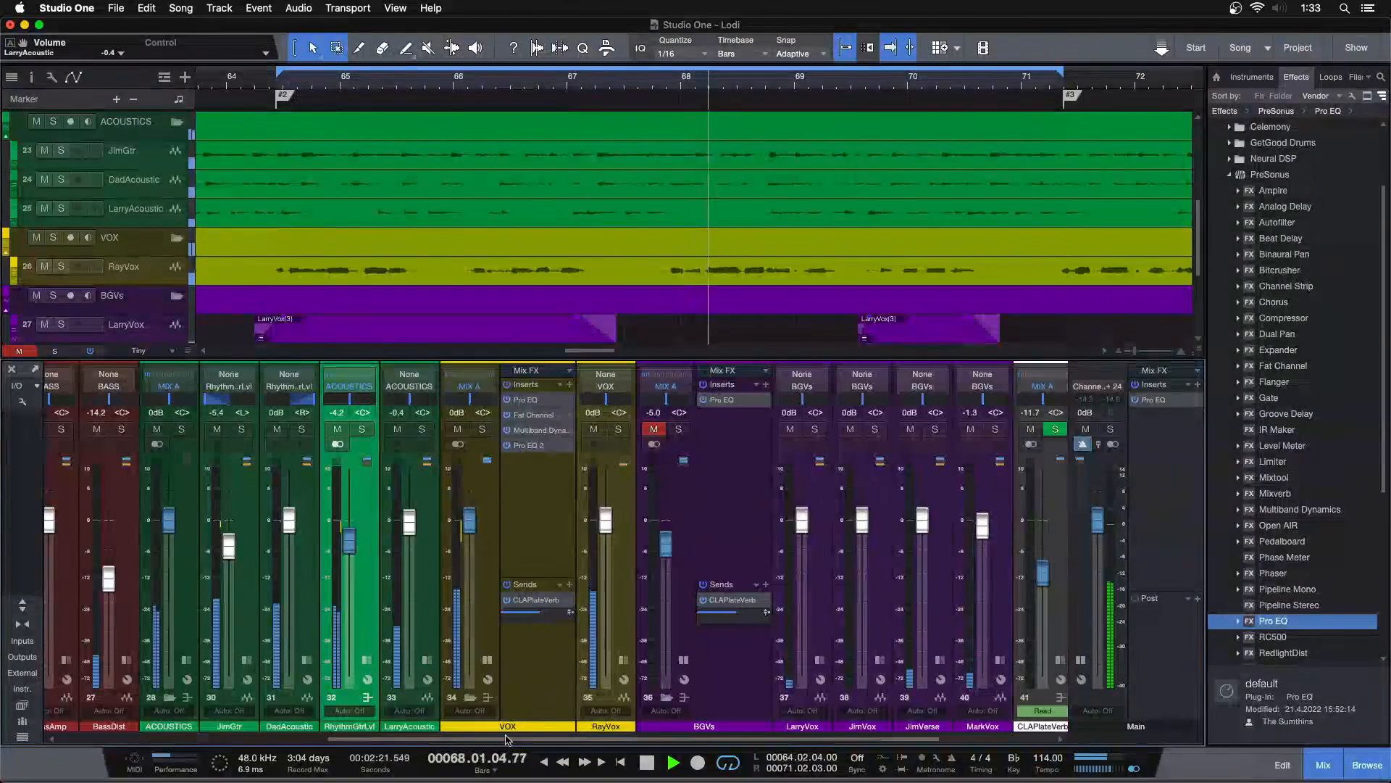
Step: Compare the adjusted mix with the soloed Live Forever reference, then collapse the expanded VOX and BGVs channel strips
left_click(980, 739)
key("KP_1")
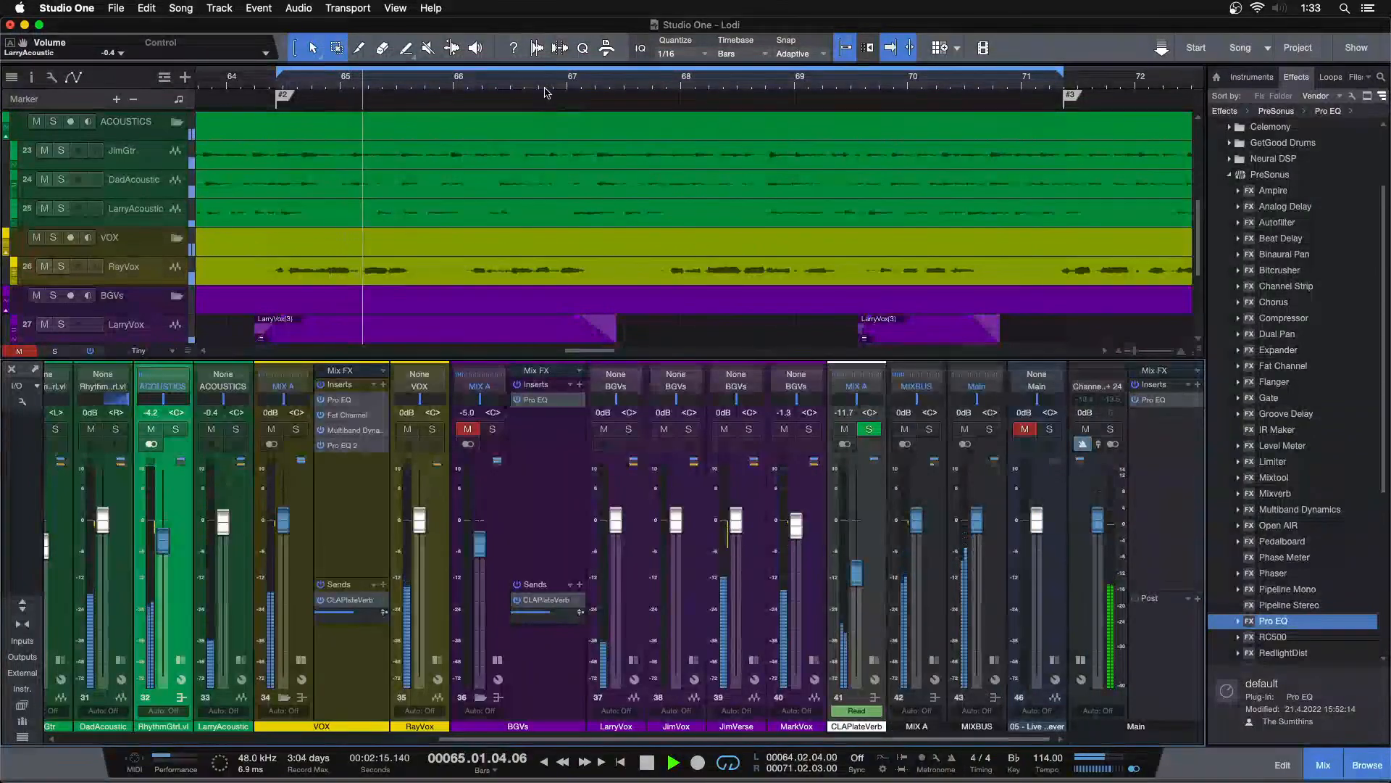
left_click(1050, 430)
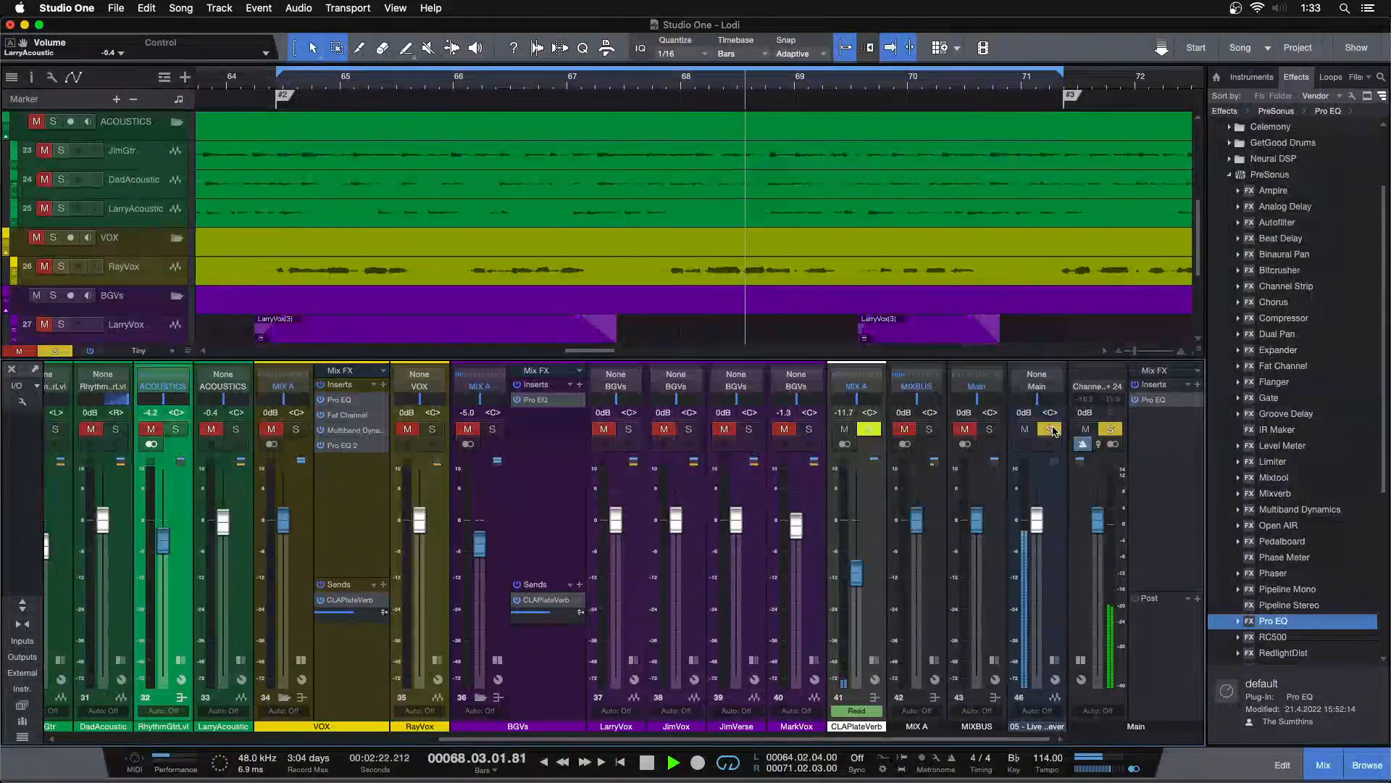
left_click(1050, 430)
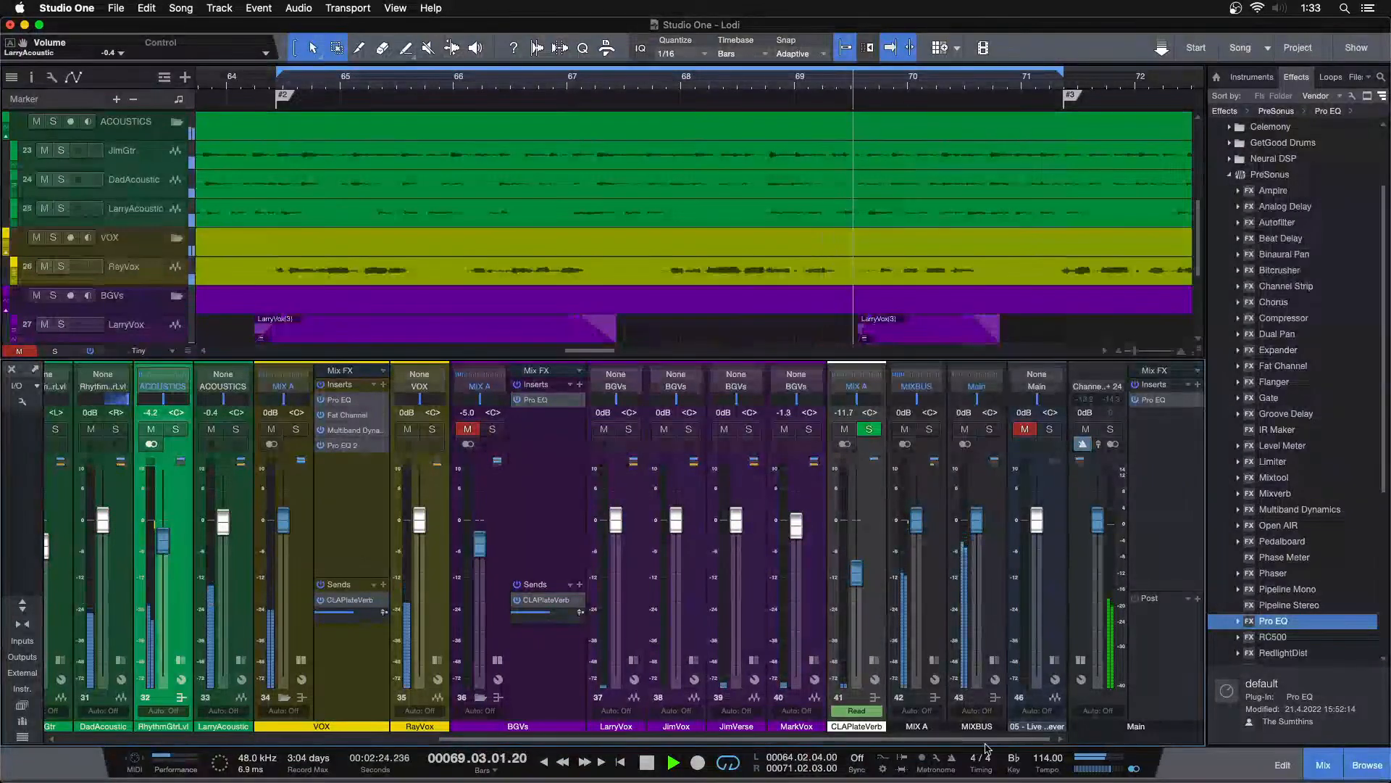
left_click(497, 660)
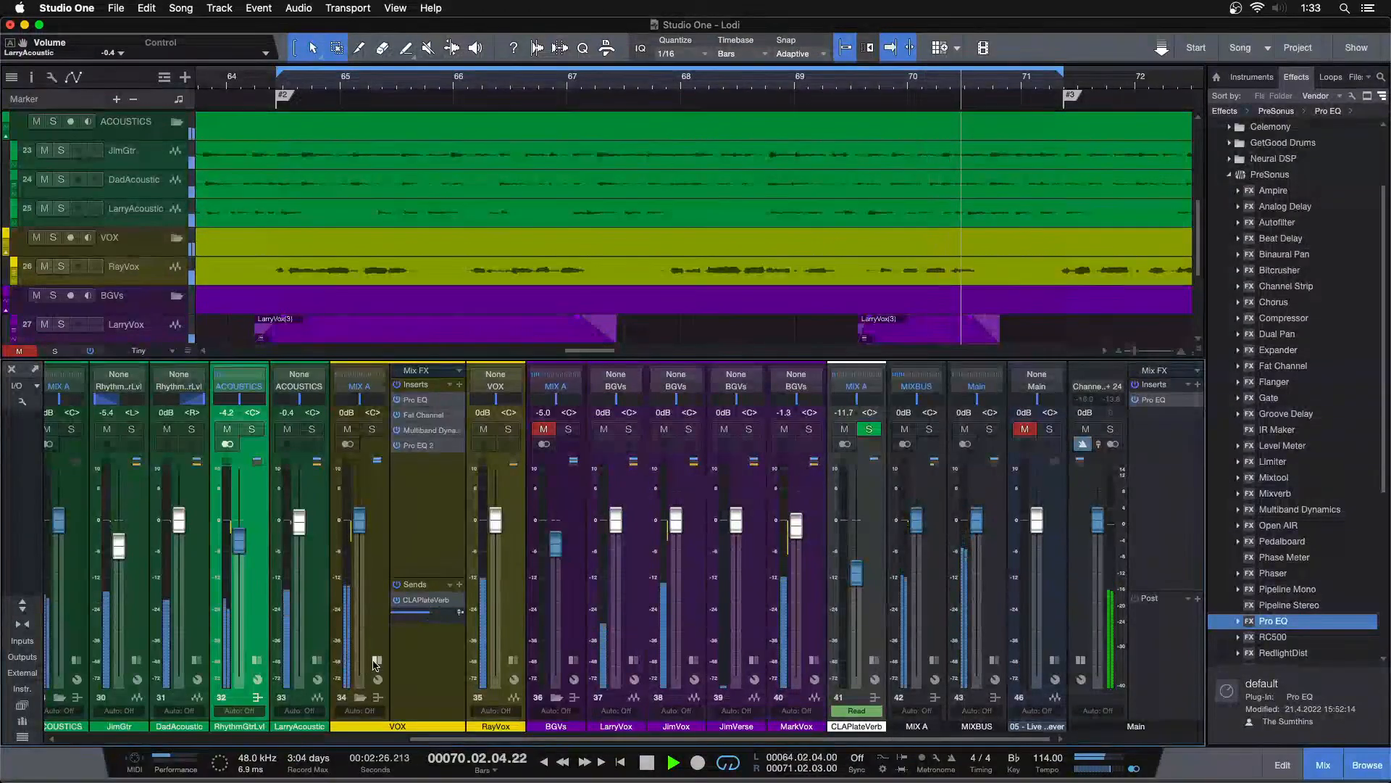
Step: Switch the output to mono and set the Main Pro EQ's high cut to 5.04 kHz and low cut to 1.91 kHz
left_click(1133, 769)
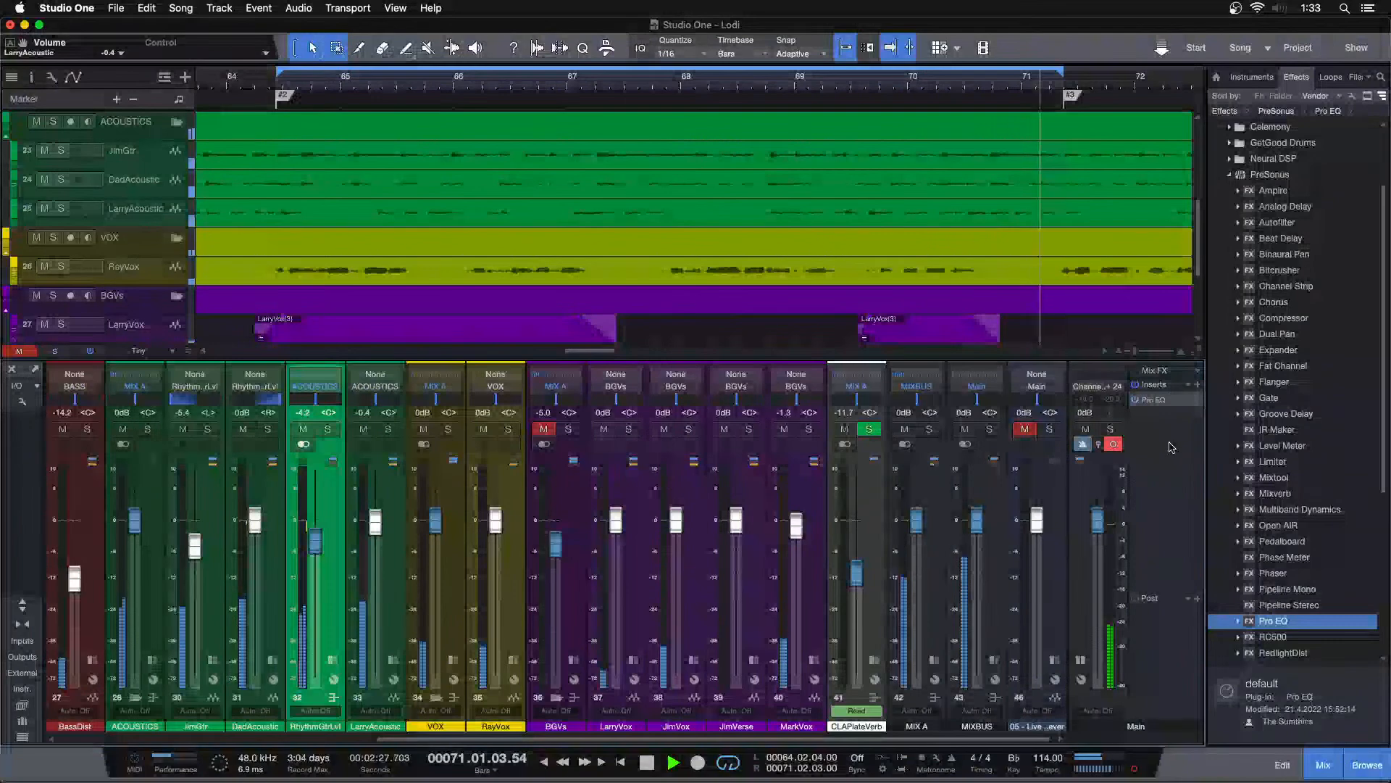
double_click(1159, 399)
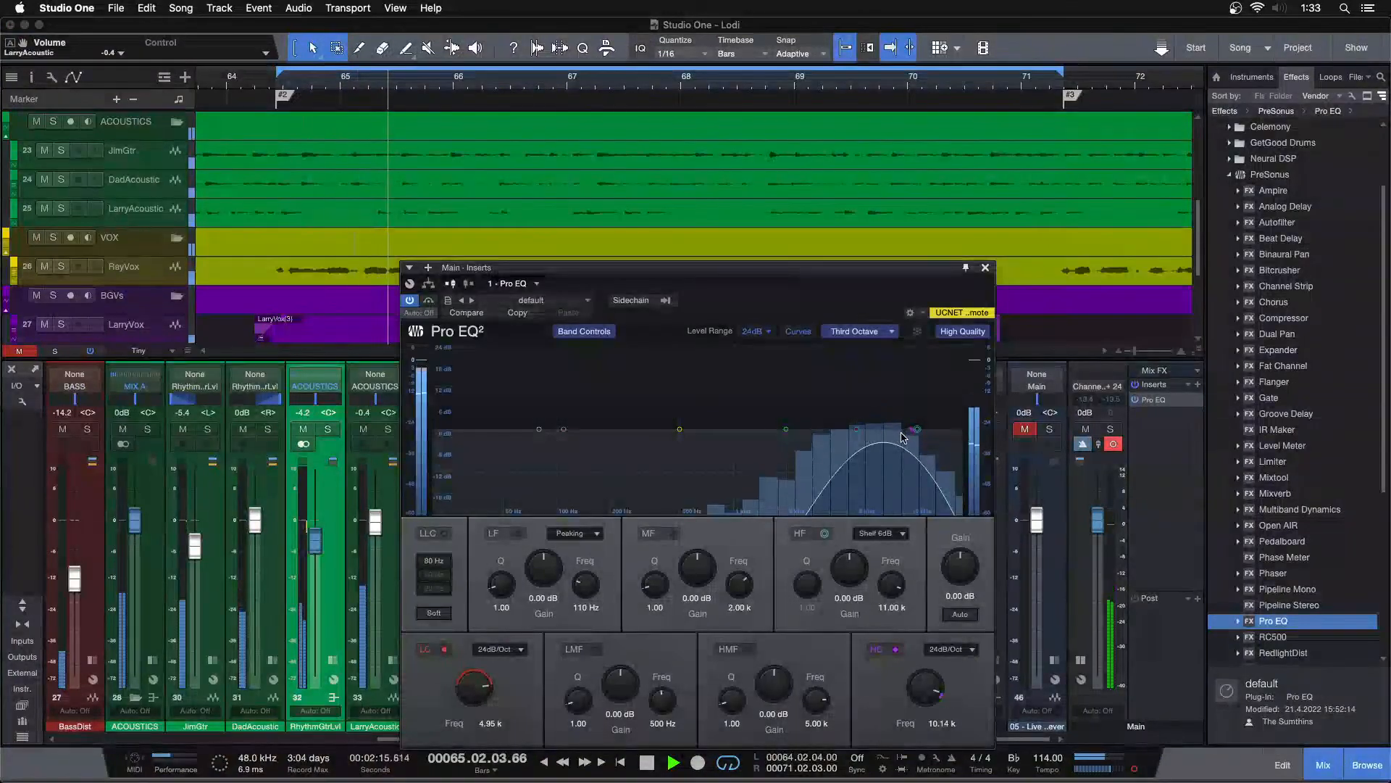
left_click_drag(917, 429, 857, 436)
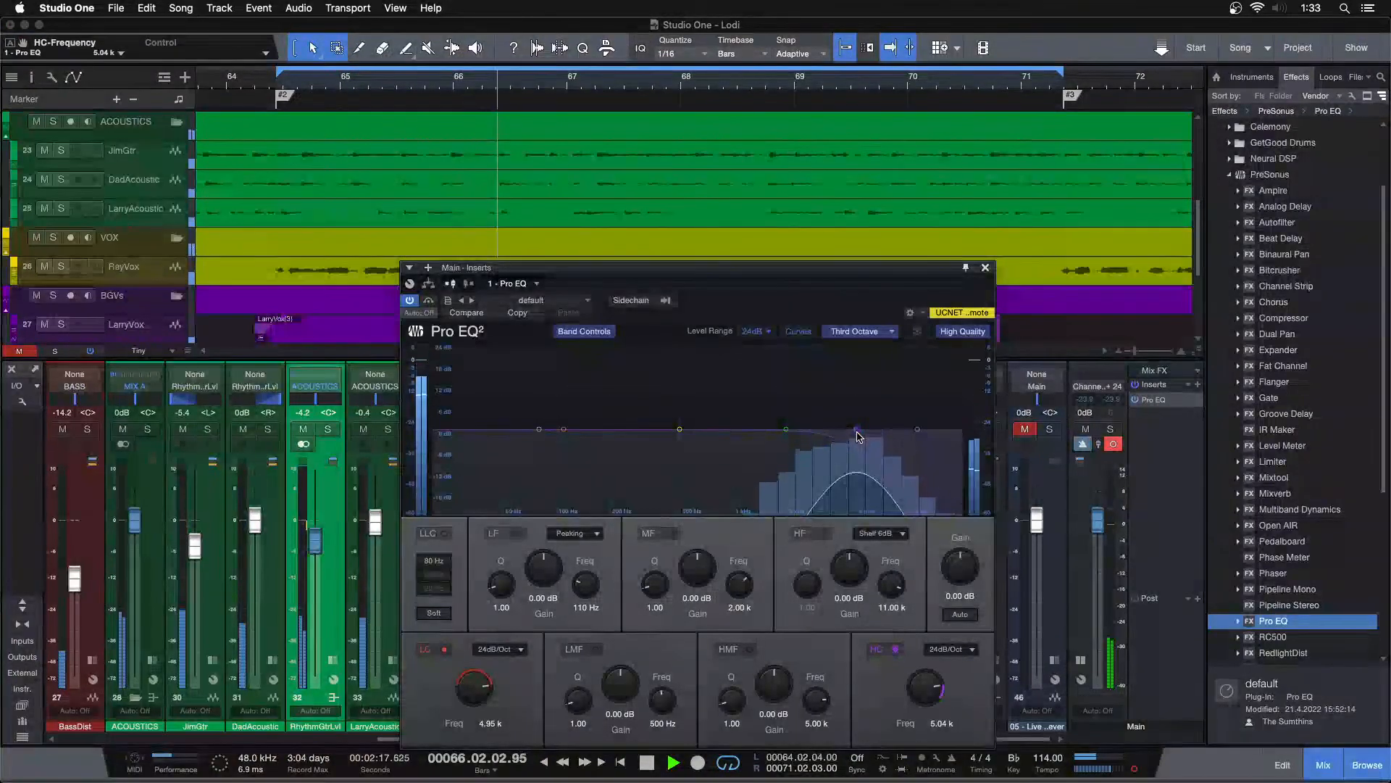
left_click_drag(478, 676, 478, 694)
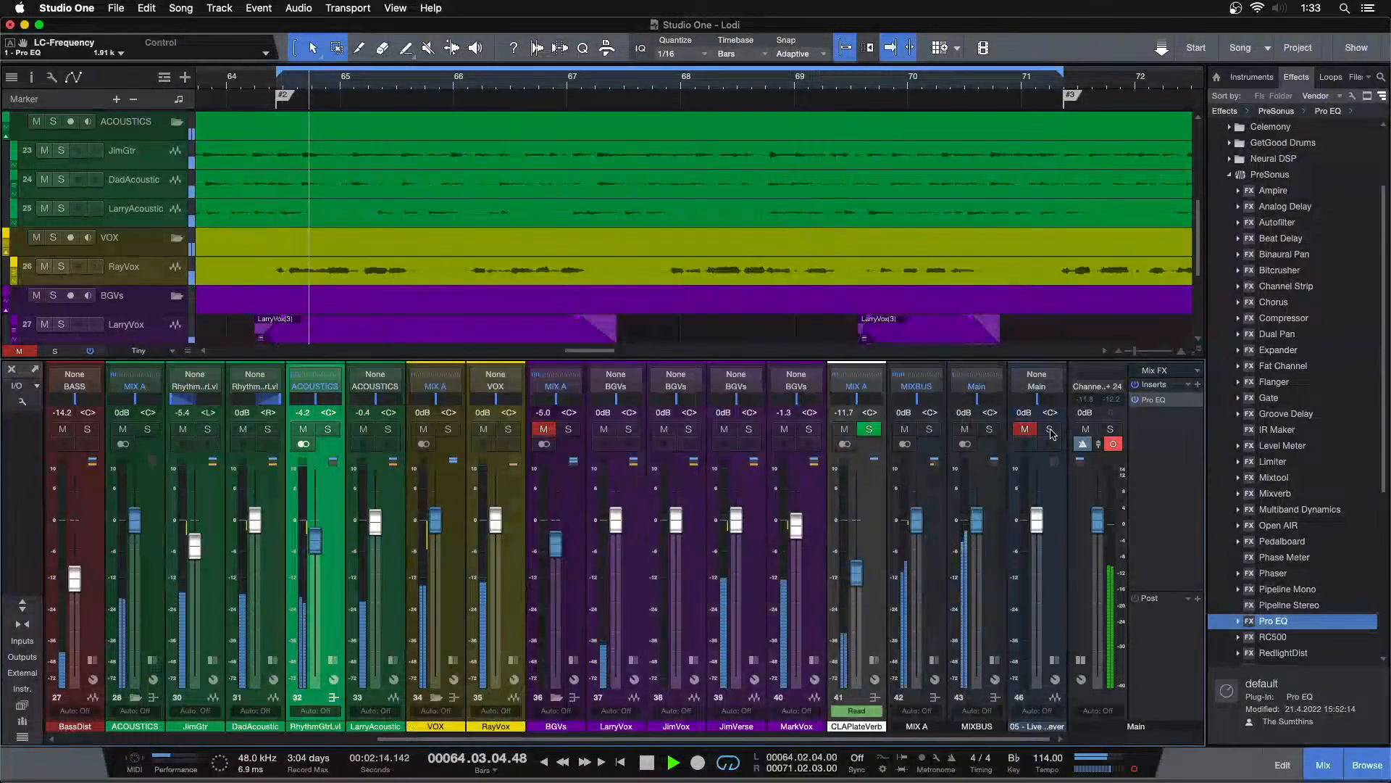
Step: Compare the band-limited mono mix with the Live Forever reference by repeatedly toggling the reference's solo
left_click(1051, 429)
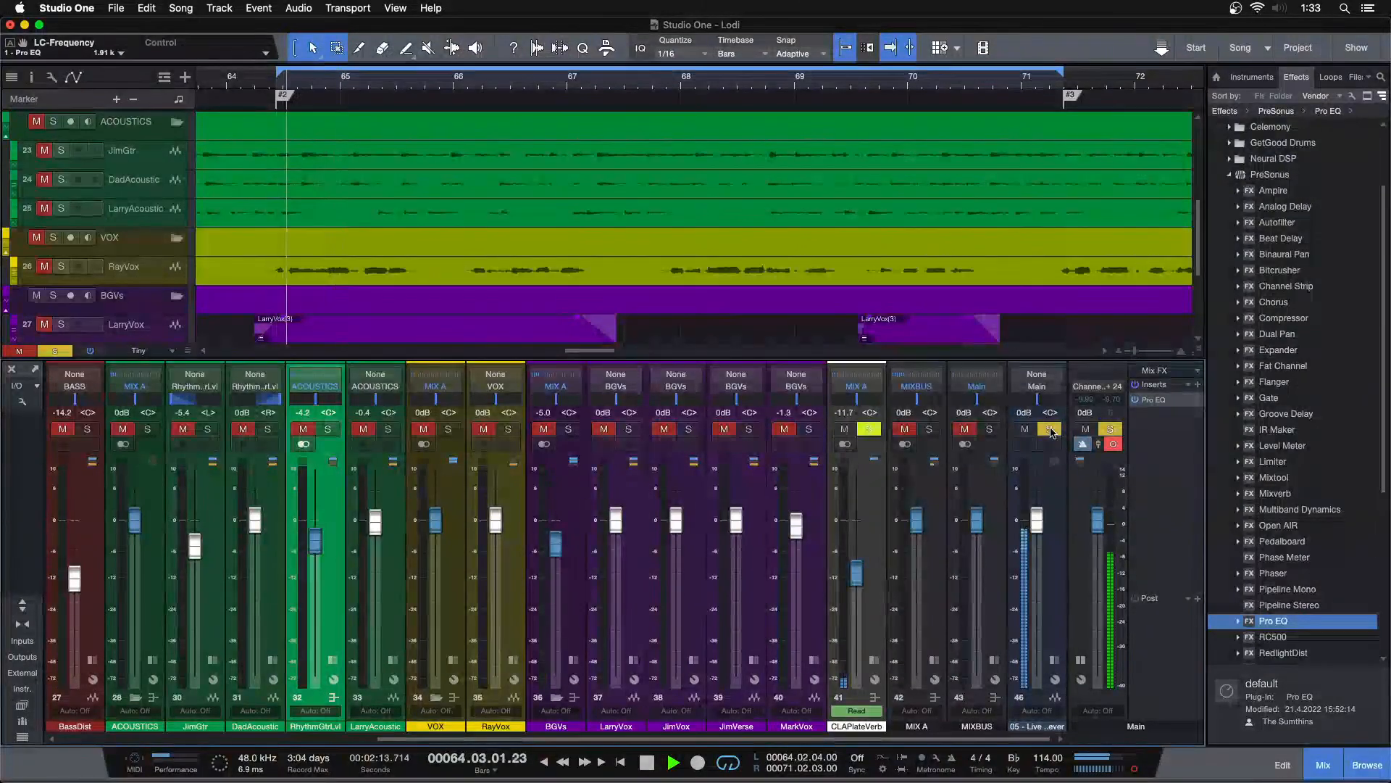
left_click(1051, 429)
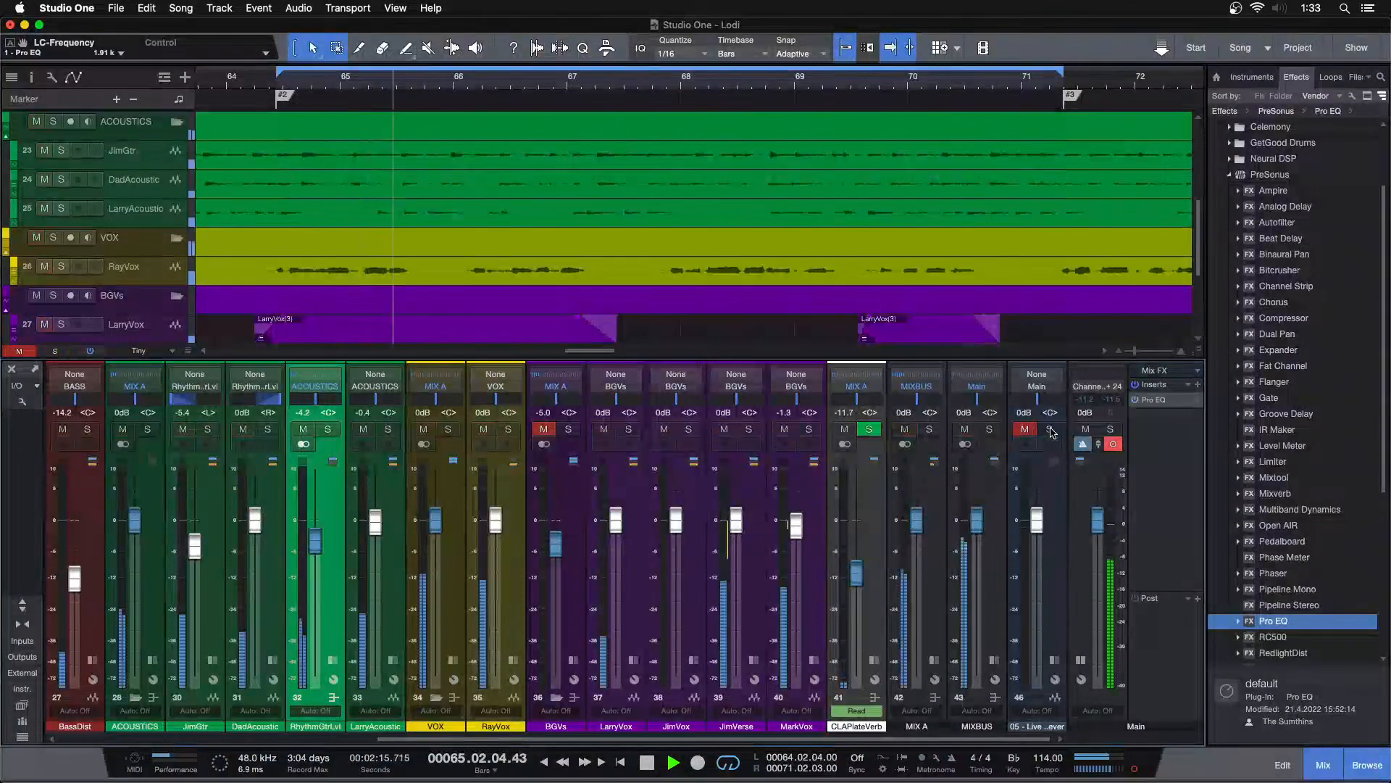
left_click(1051, 429)
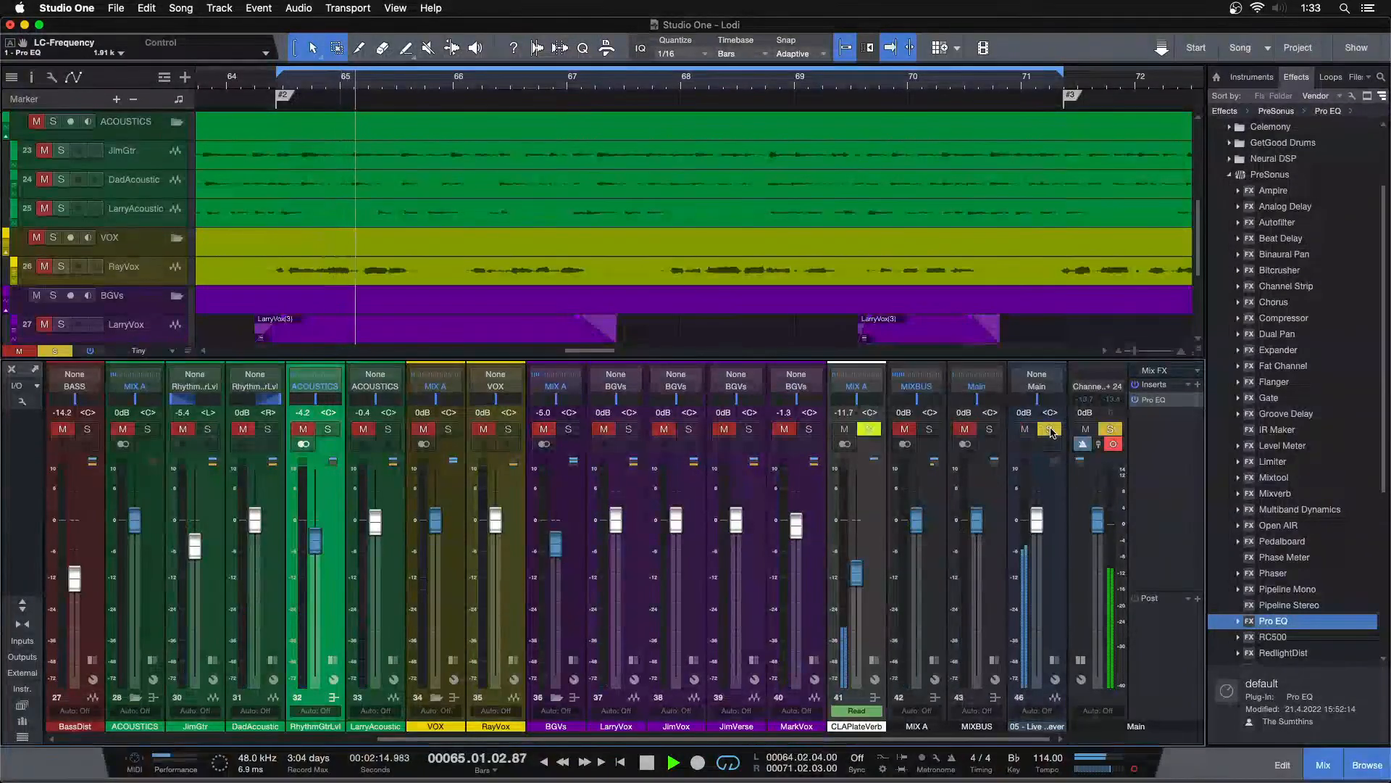
left_click(1050, 429)
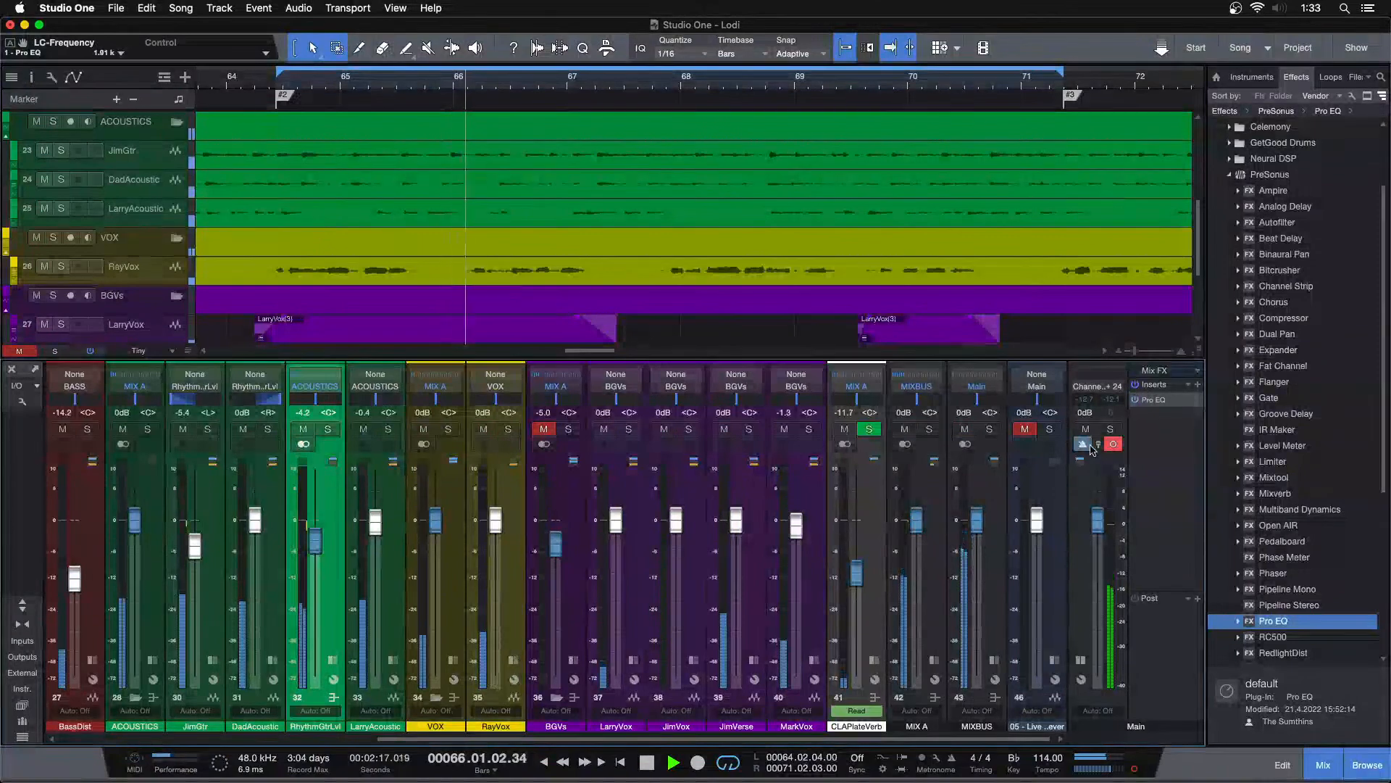
left_click(1050, 429)
left_click(1055, 433)
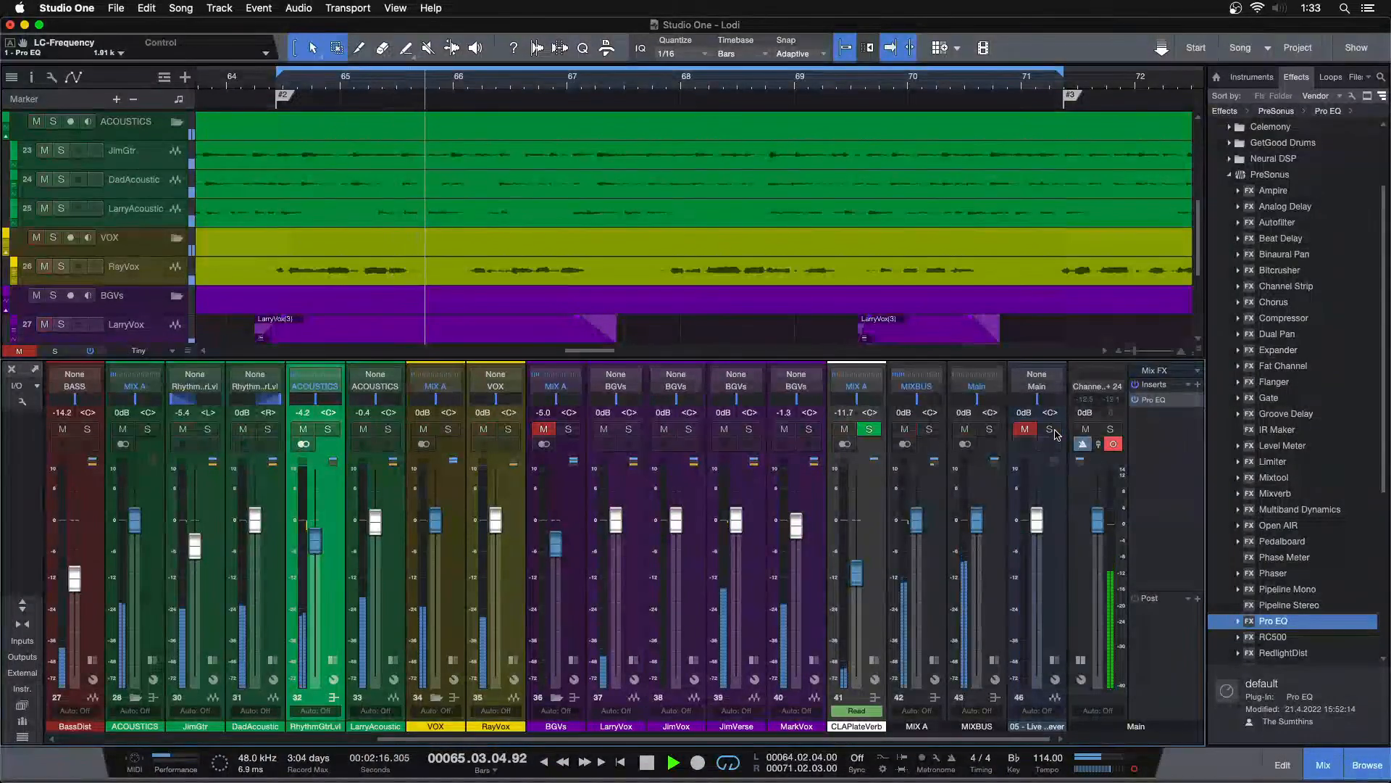
left_click(1052, 431)
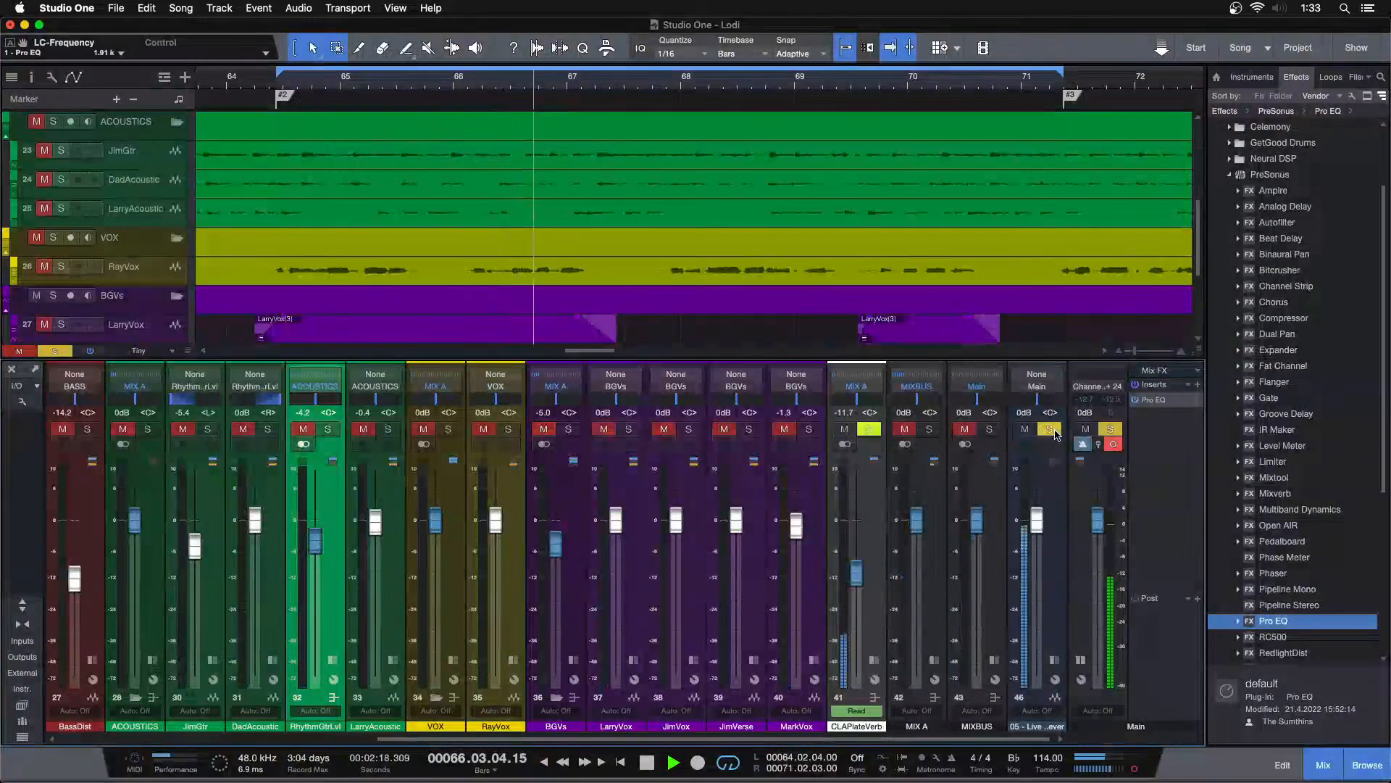
left_click(1055, 433)
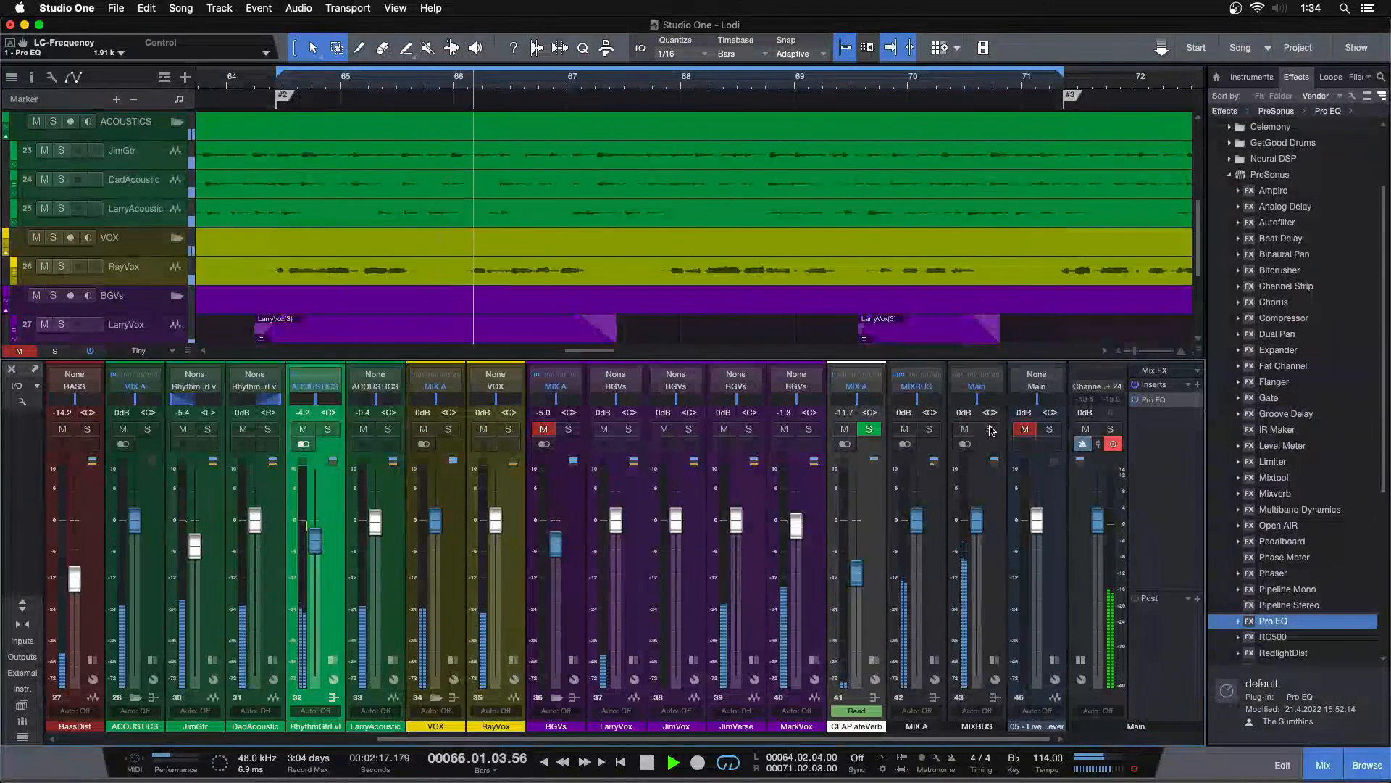
Step: Expand the VOX channel strip and open its first Pro EQ for checking
left_click(453, 660)
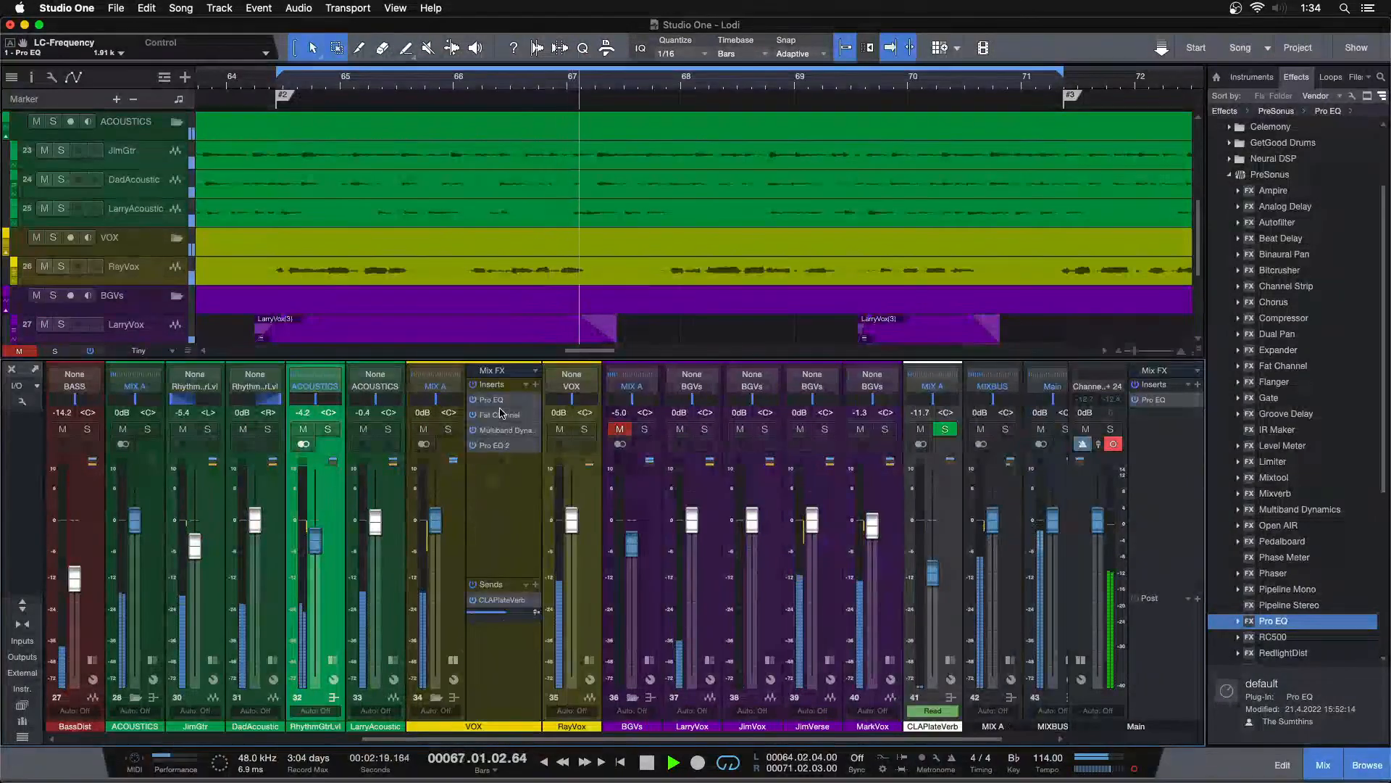
left_click(492, 399)
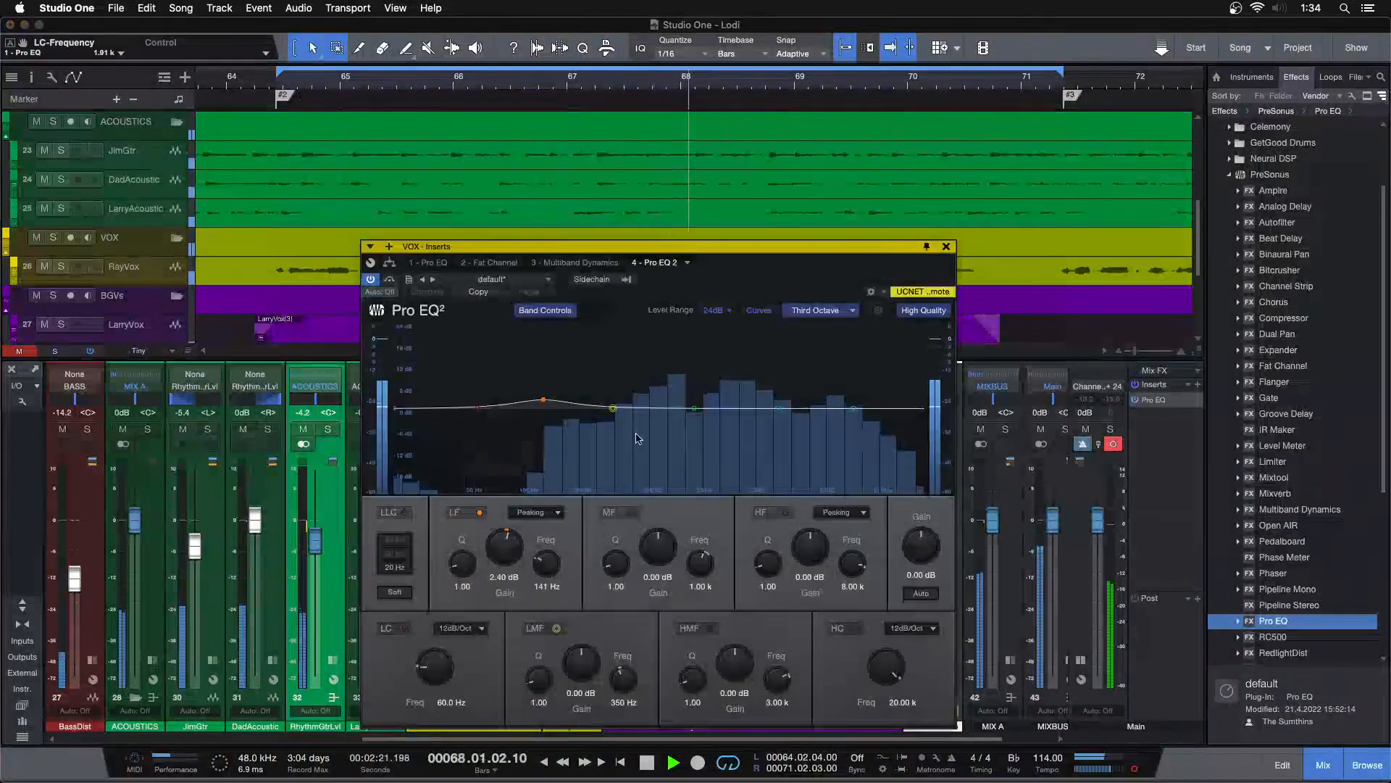
left_click(444, 264)
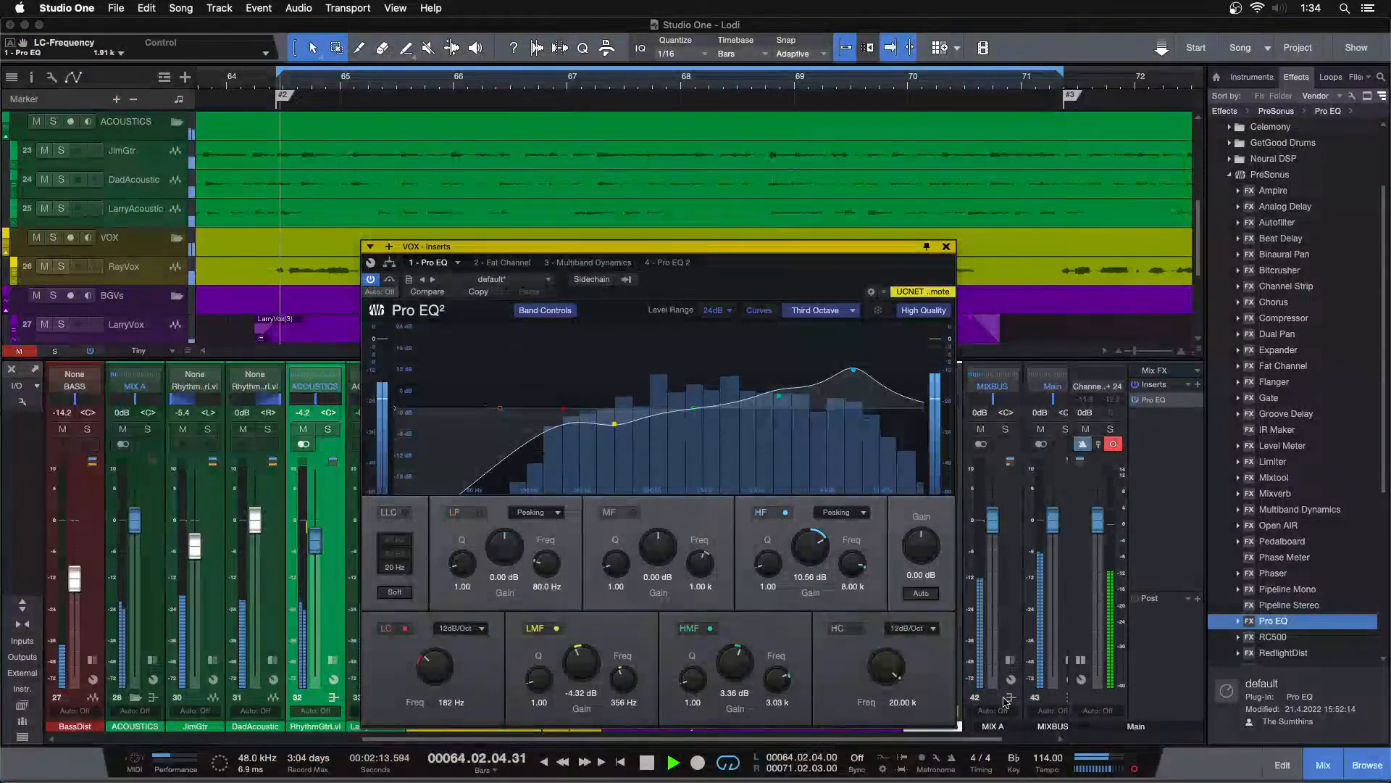
Step: With the VOX Pro EQ open, alternate between the mix and the soloed Live Forever reference, and return to the drum channels
left_click_drag(990, 740, 1051, 741)
left_click(1050, 429)
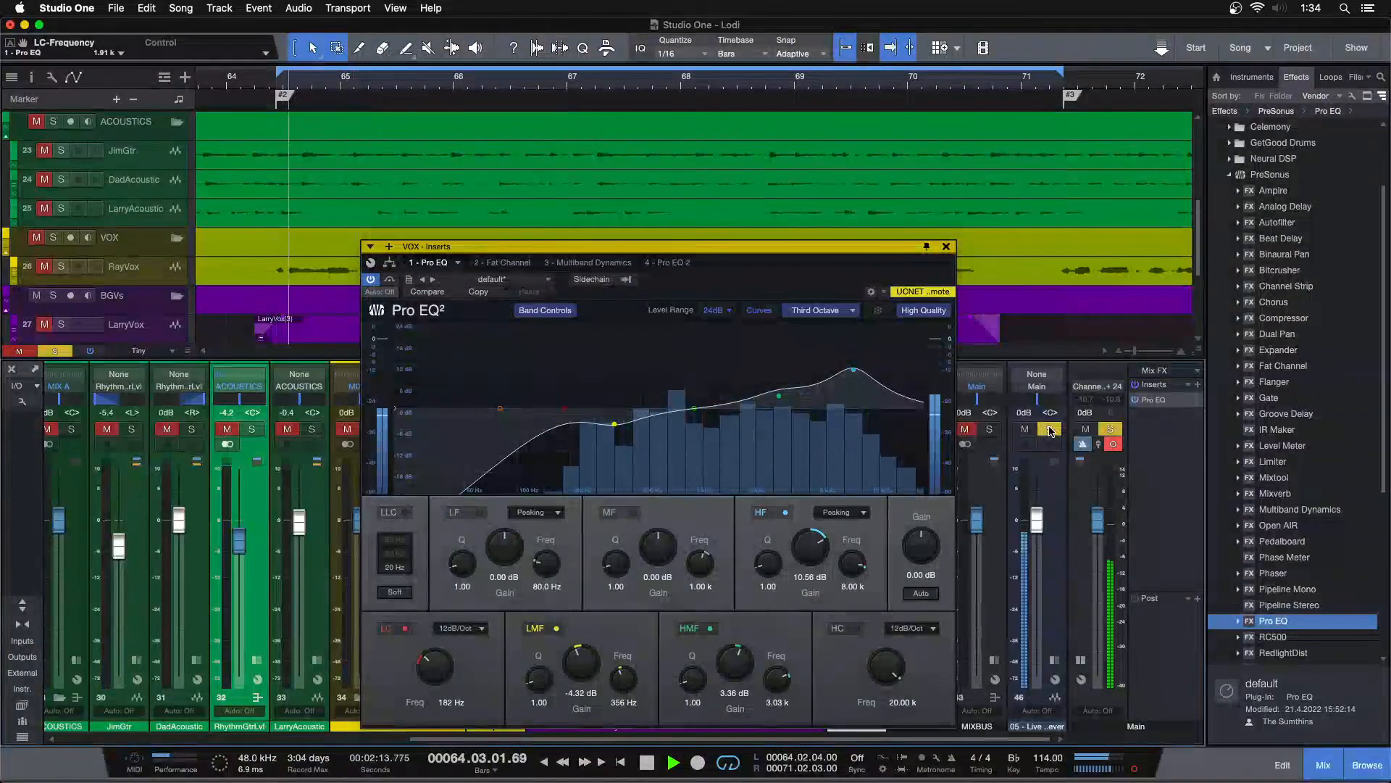
left_click(1050, 429)
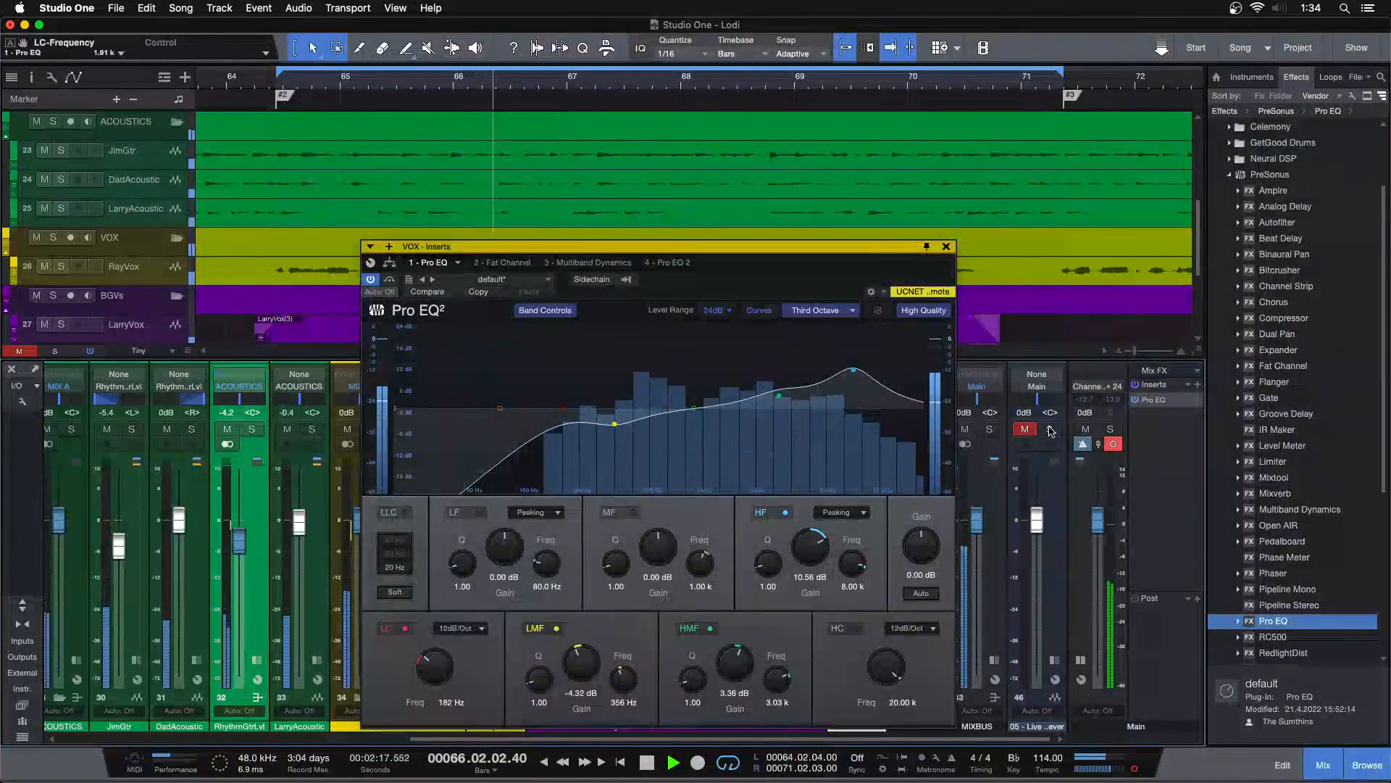
left_click(1050, 429)
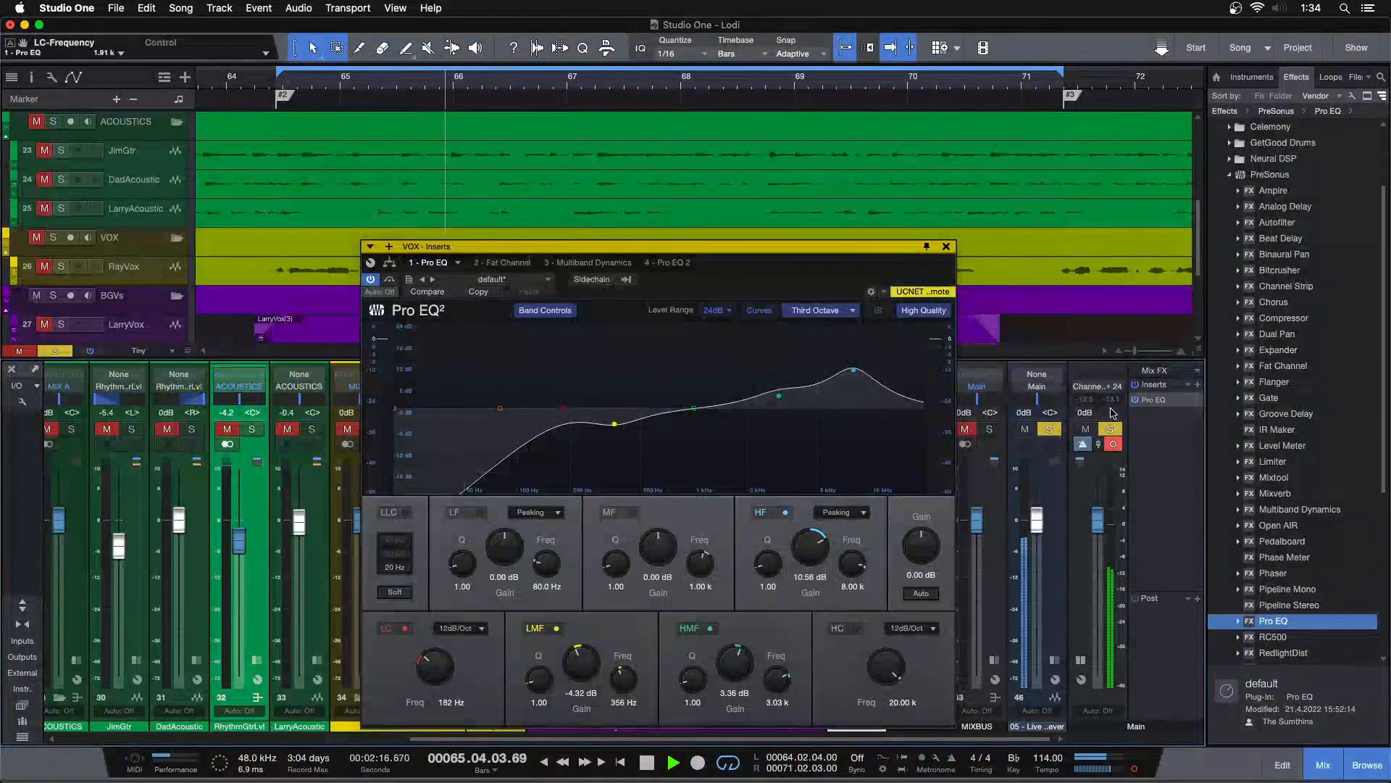
left_click(1054, 431)
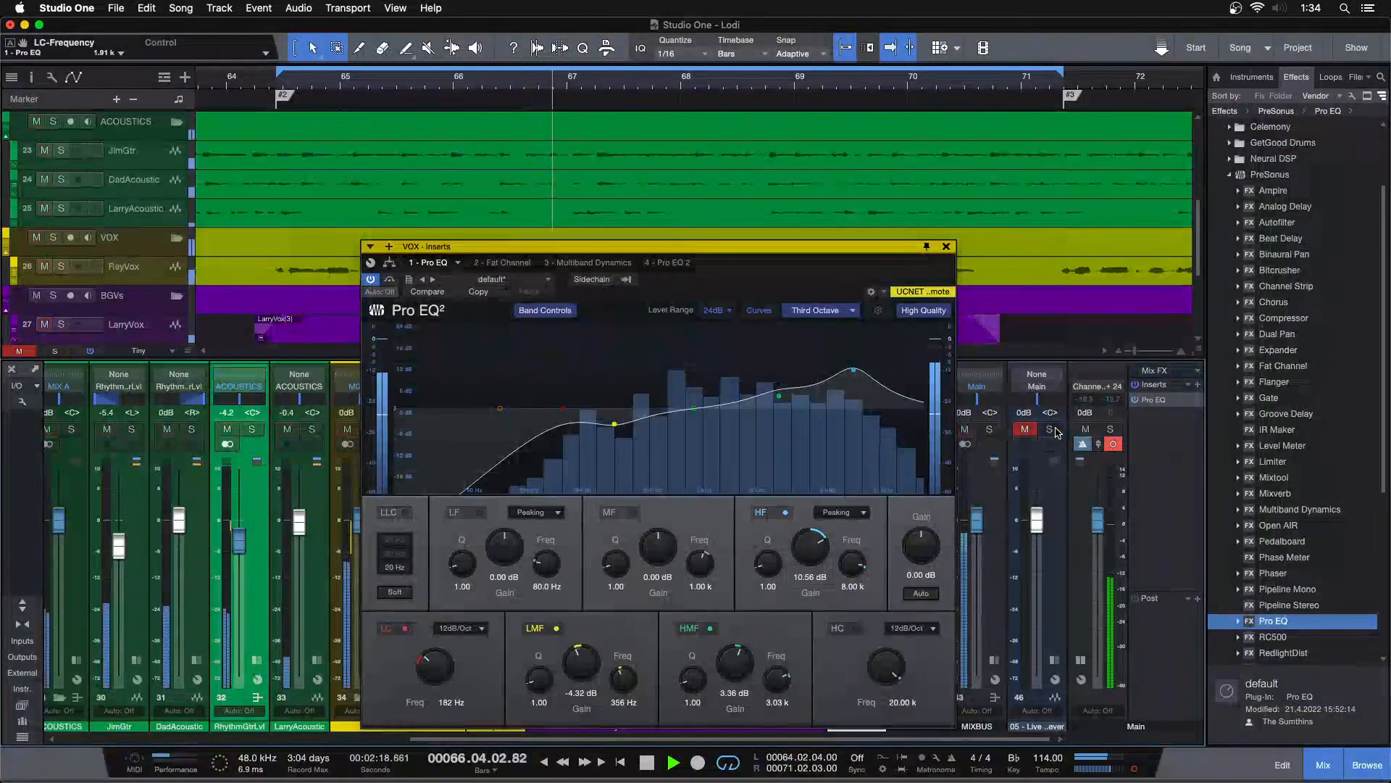
left_click(1054, 430)
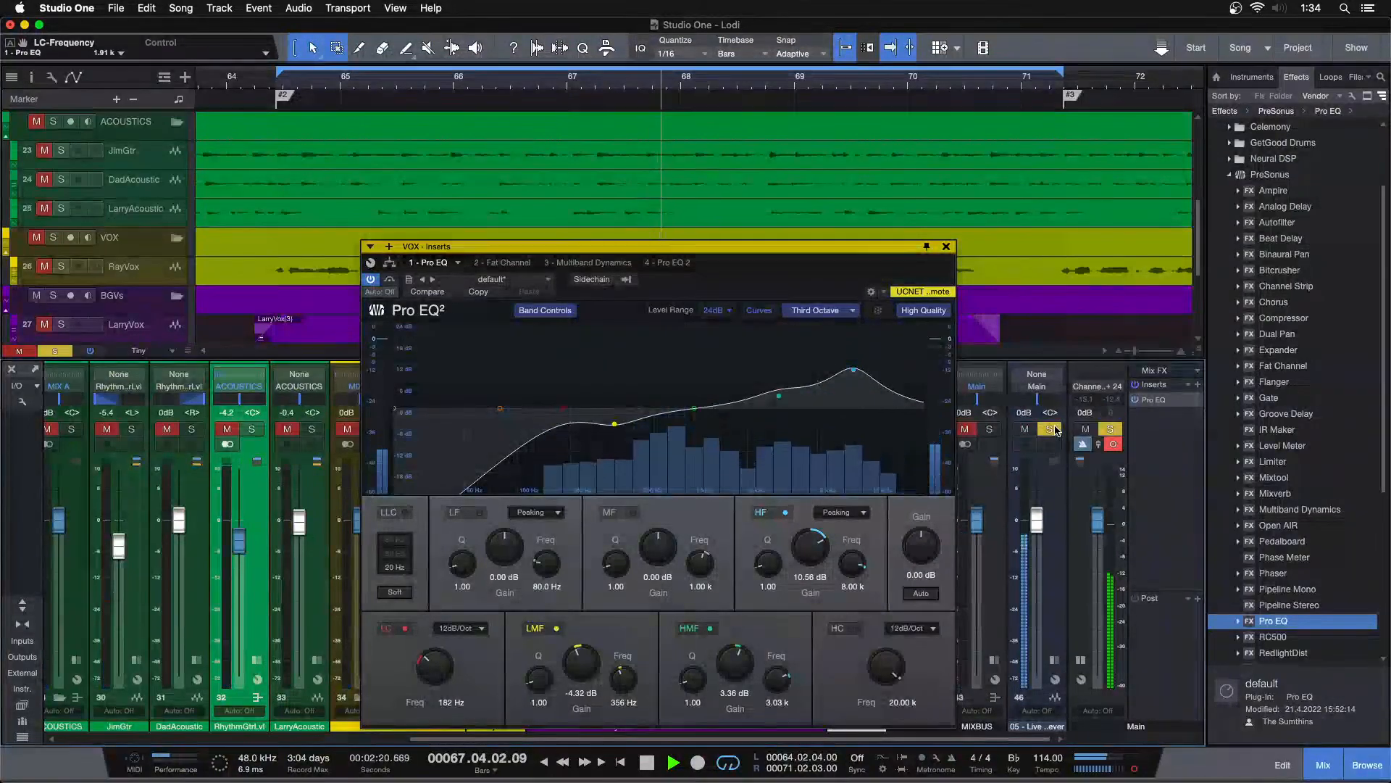
left_click(1055, 431)
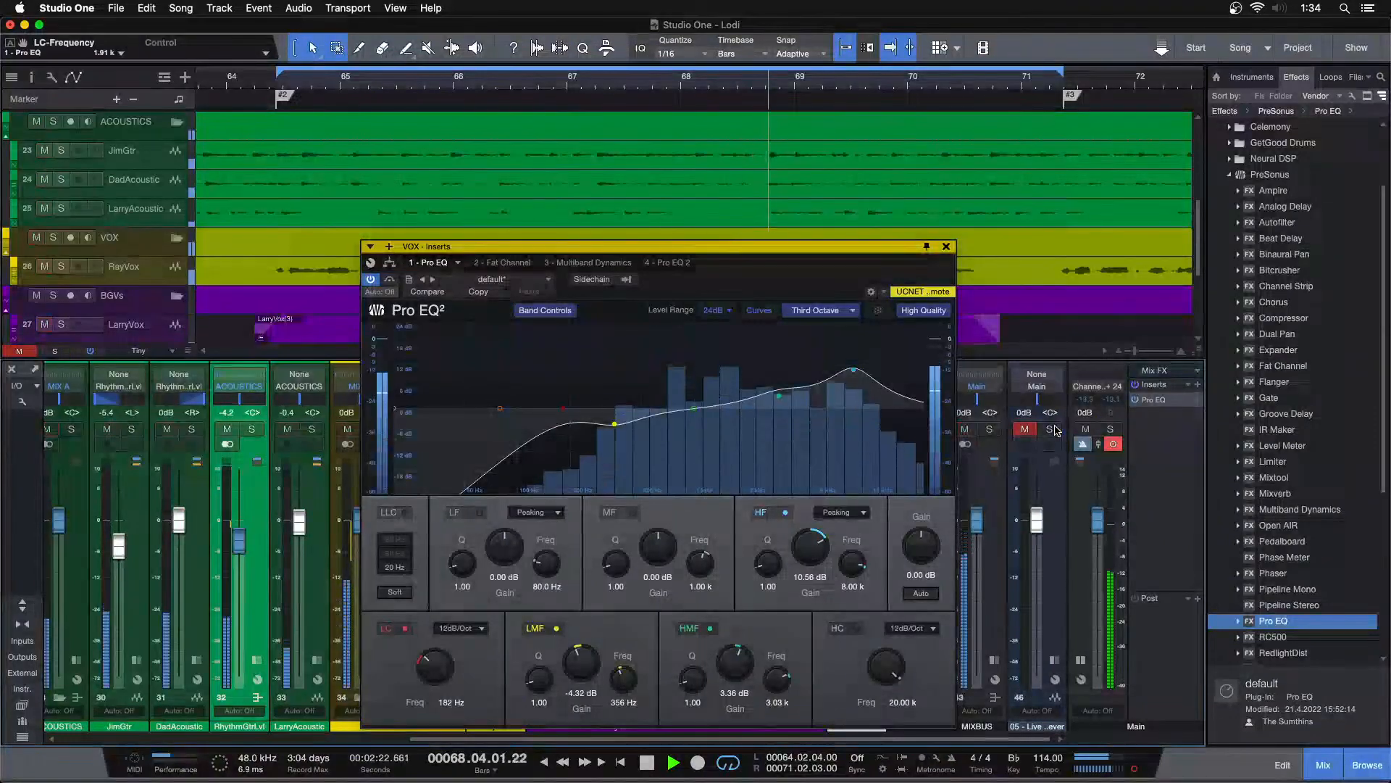
left_click_drag(738, 739, 388, 739)
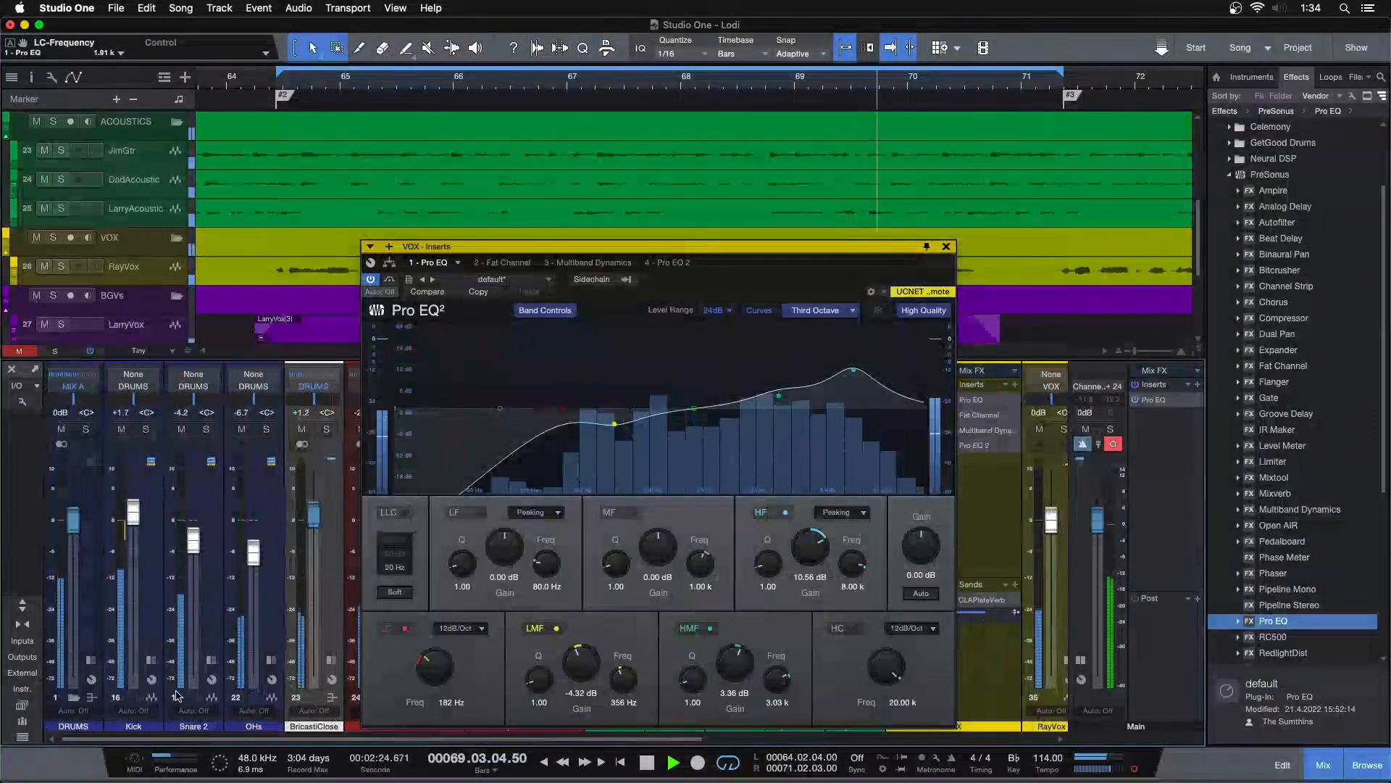
Step: Open the Kick channel's second Pro EQ and raise its HF frequency to 4.69 kHz
left_click(150, 660)
left_click(199, 432)
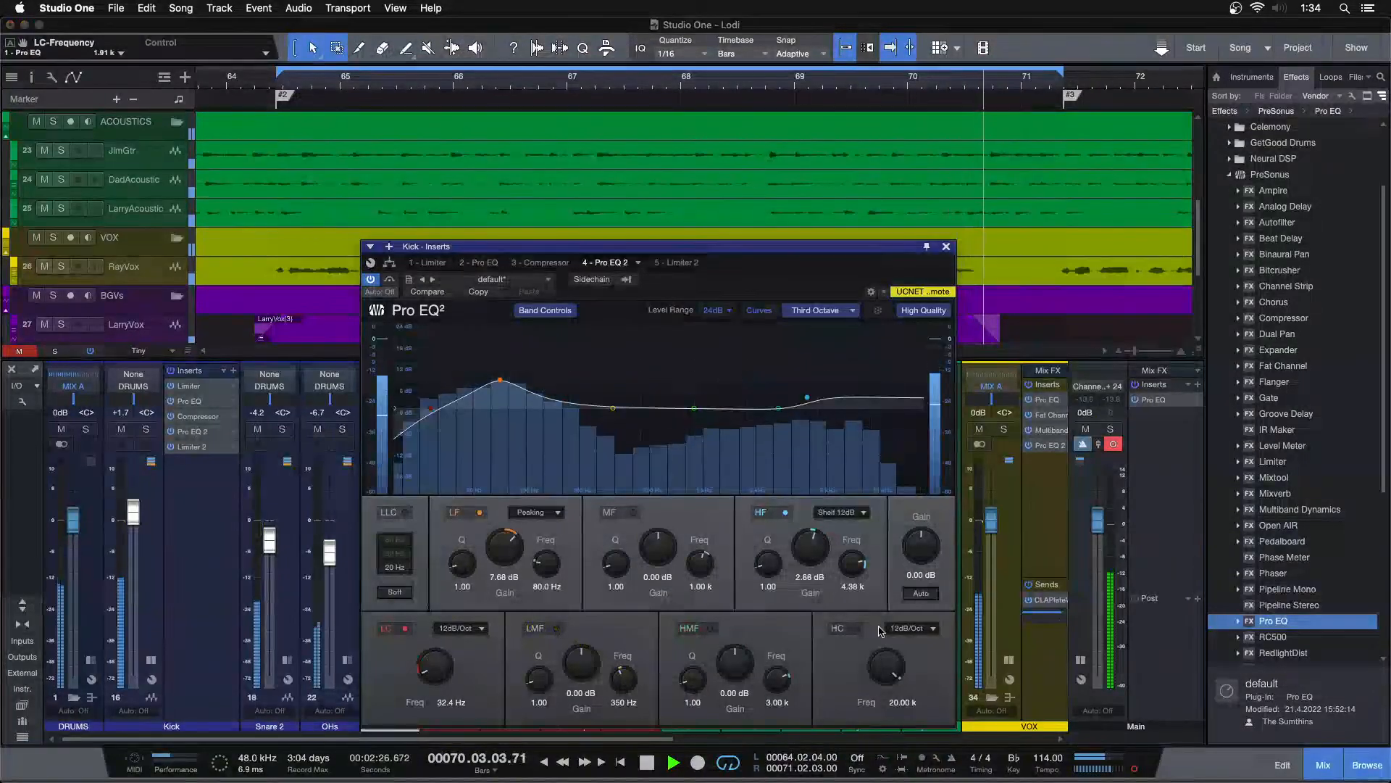
left_click_drag(860, 568, 861, 562)
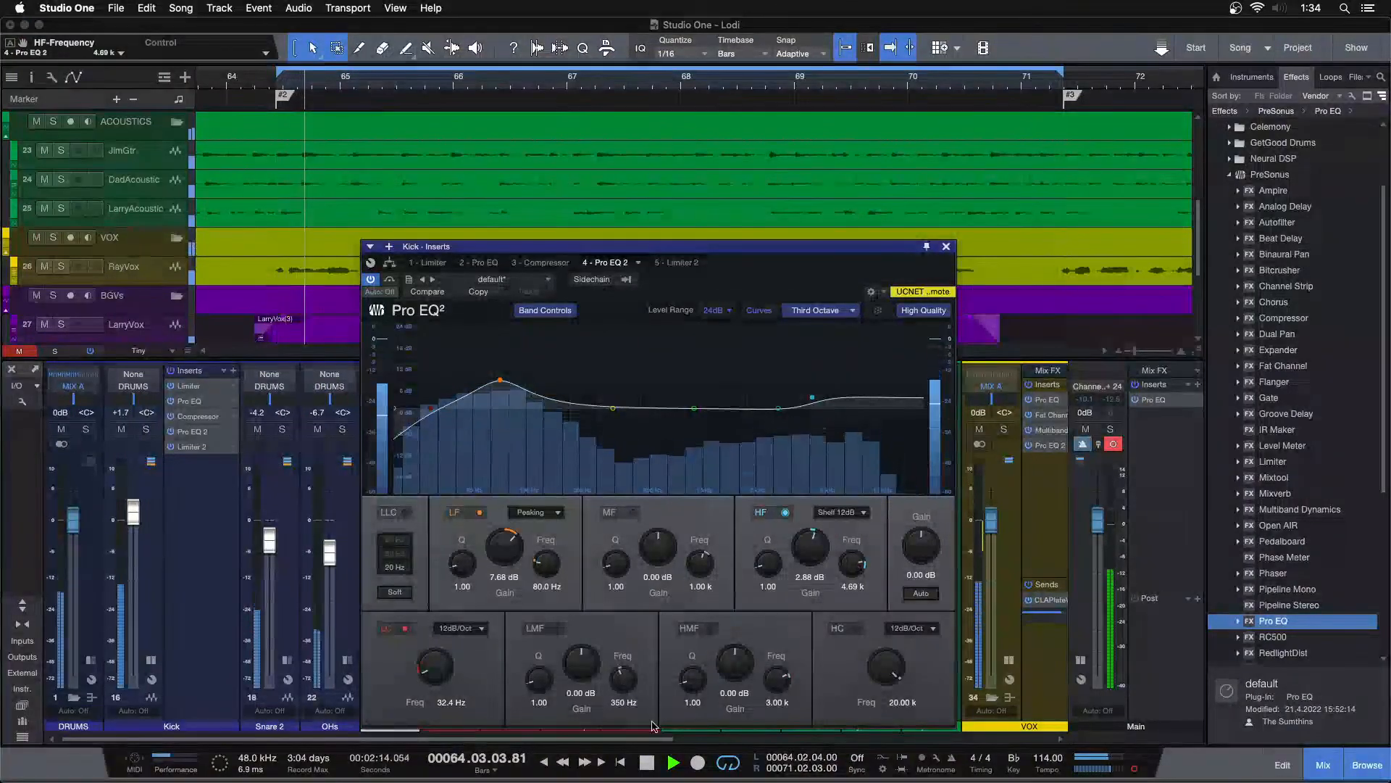
Step: Compare the mix with the Live Forever reference by soloing and unsoloing the reference channel
scroll(1140, 544, "right", 10)
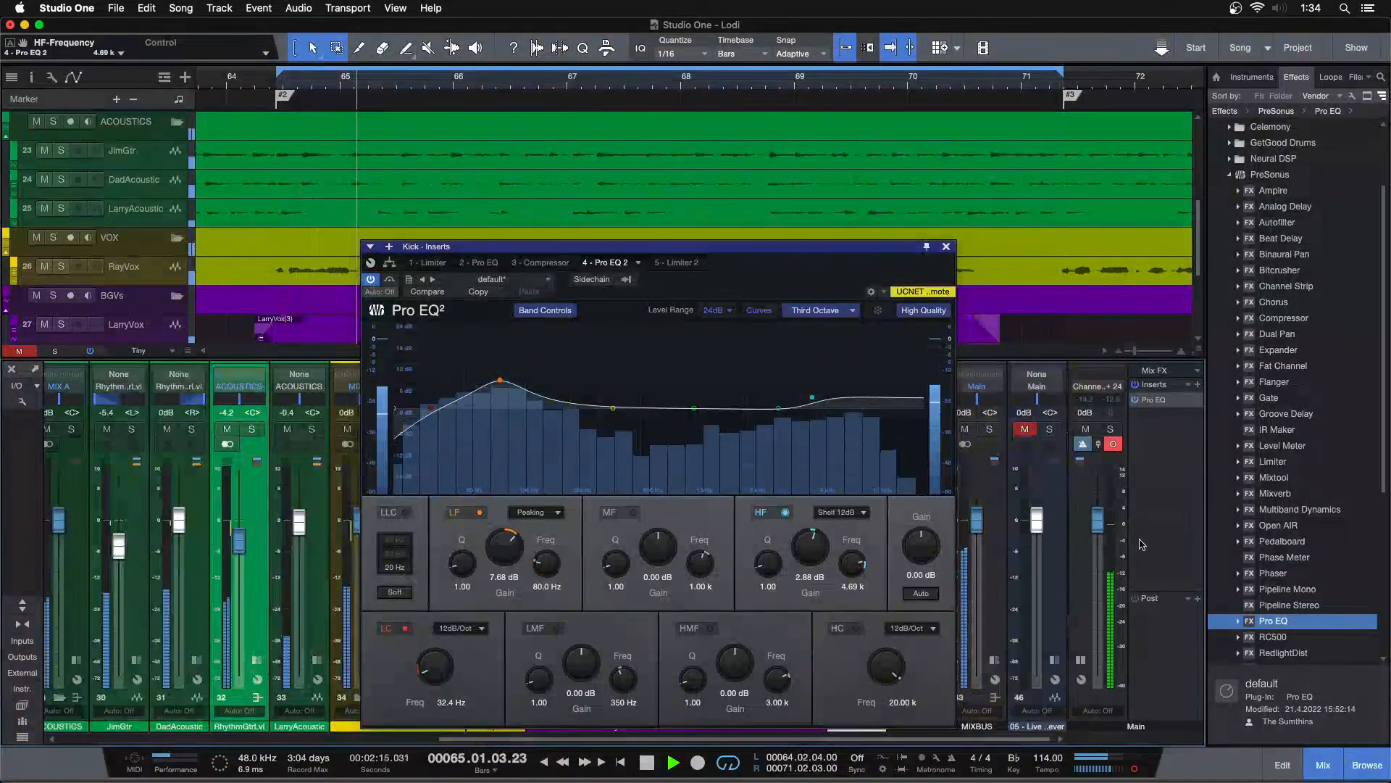
left_click(1050, 429)
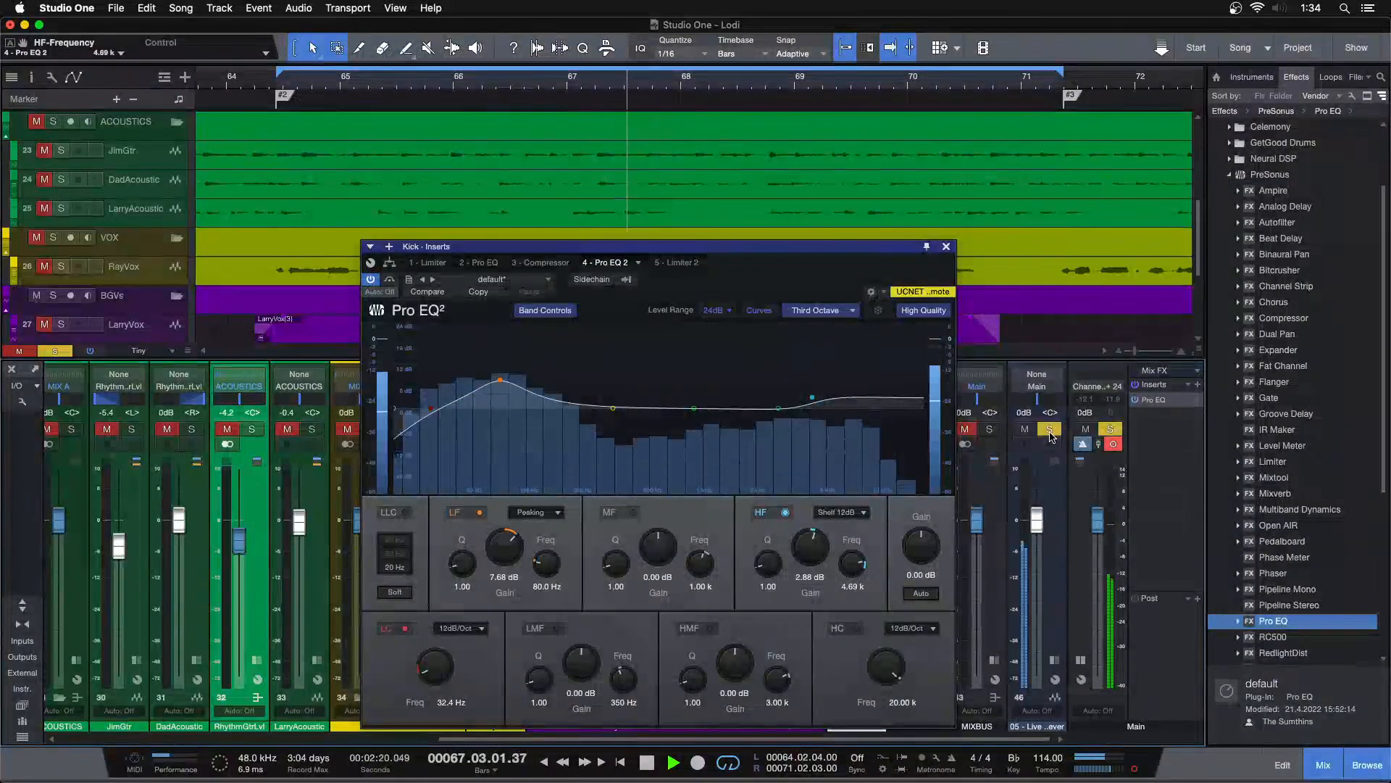
left_click(1051, 429)
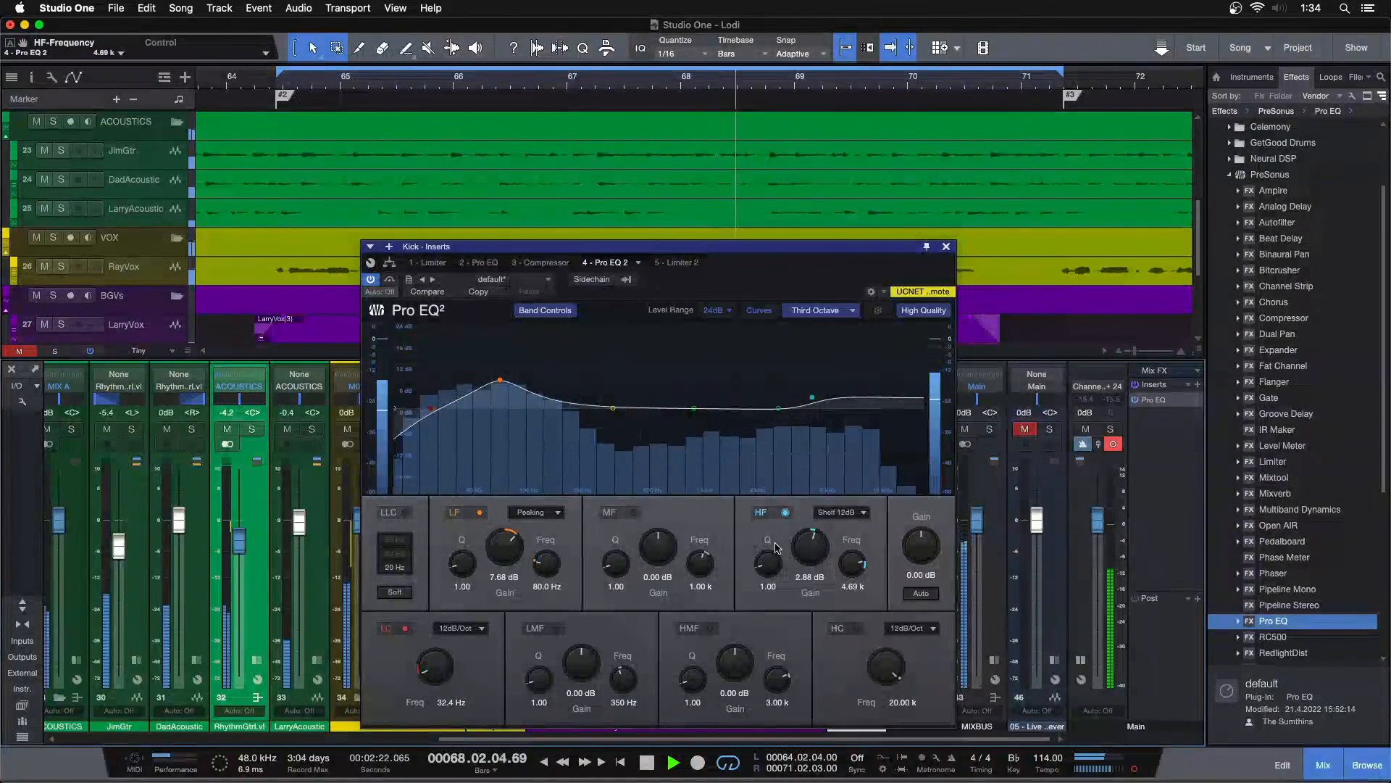
Step: Lower the HMF gain of the Kick's first Pro EQ to 1.44 dB, checking it against the soloed Live Forever reference
left_click(479, 262)
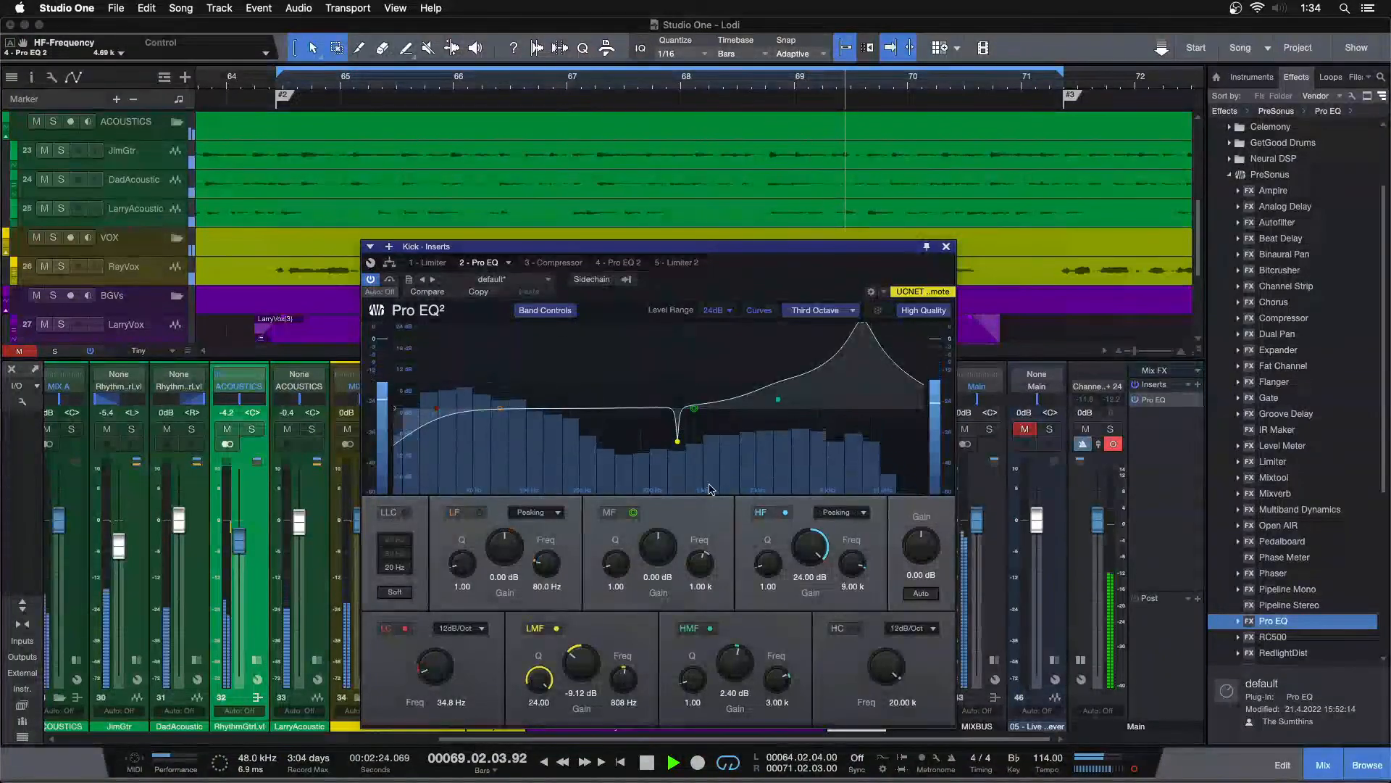
scroll(739, 668, "down", 2)
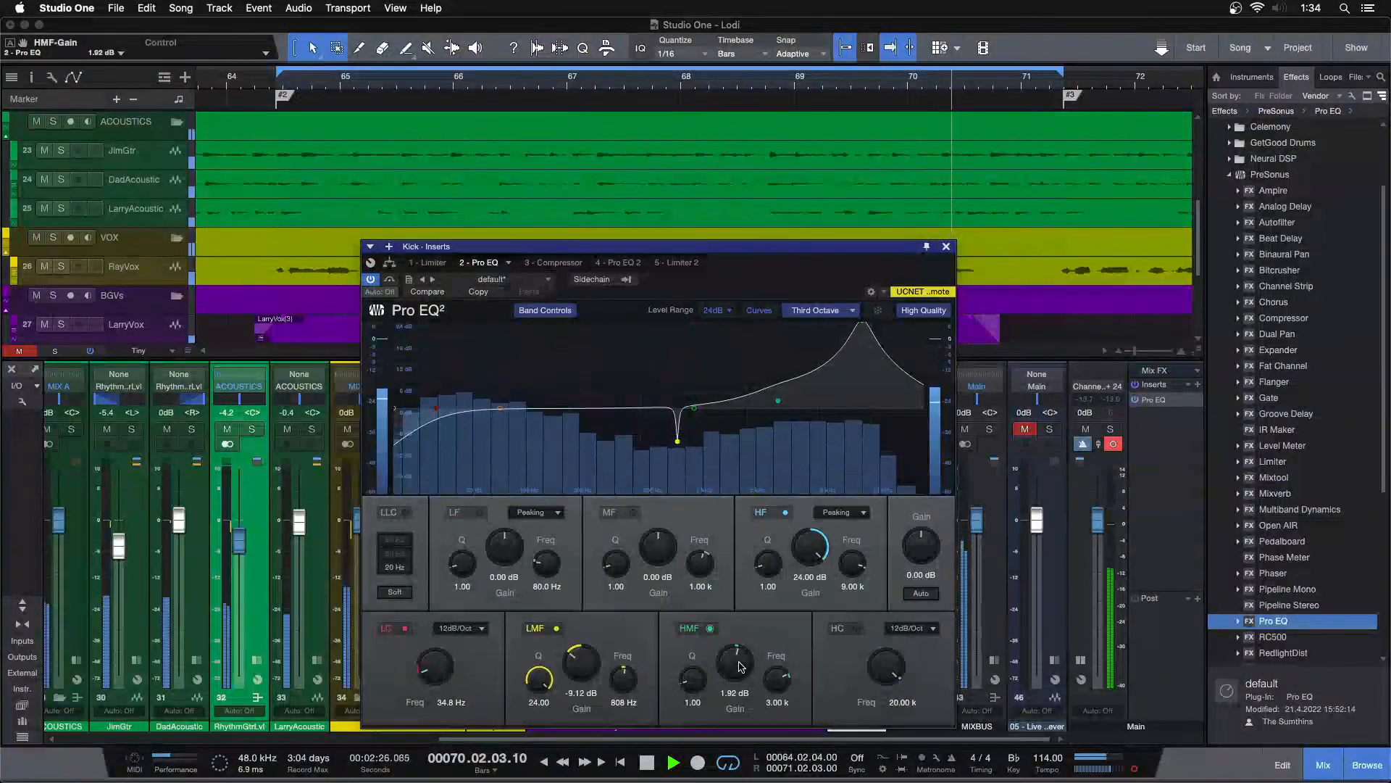
left_click(1049, 430)
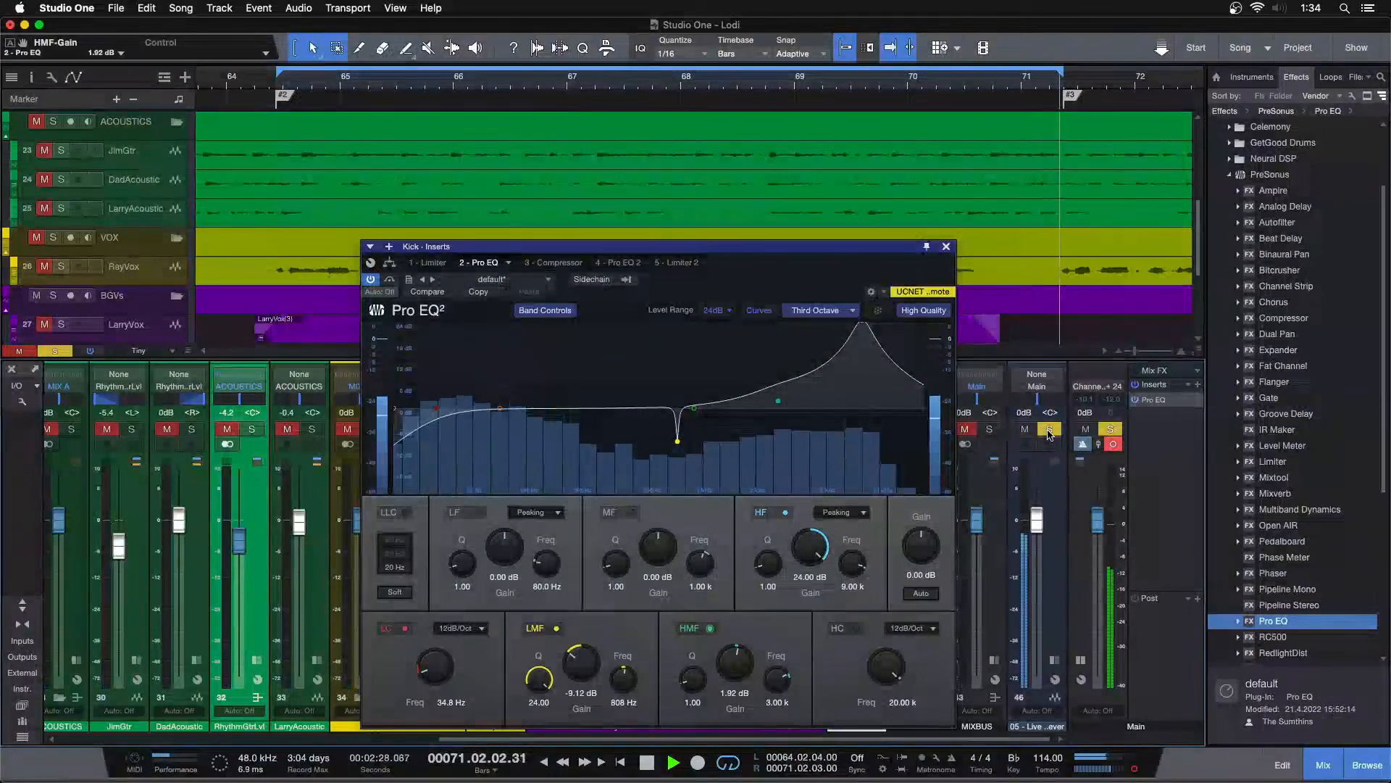
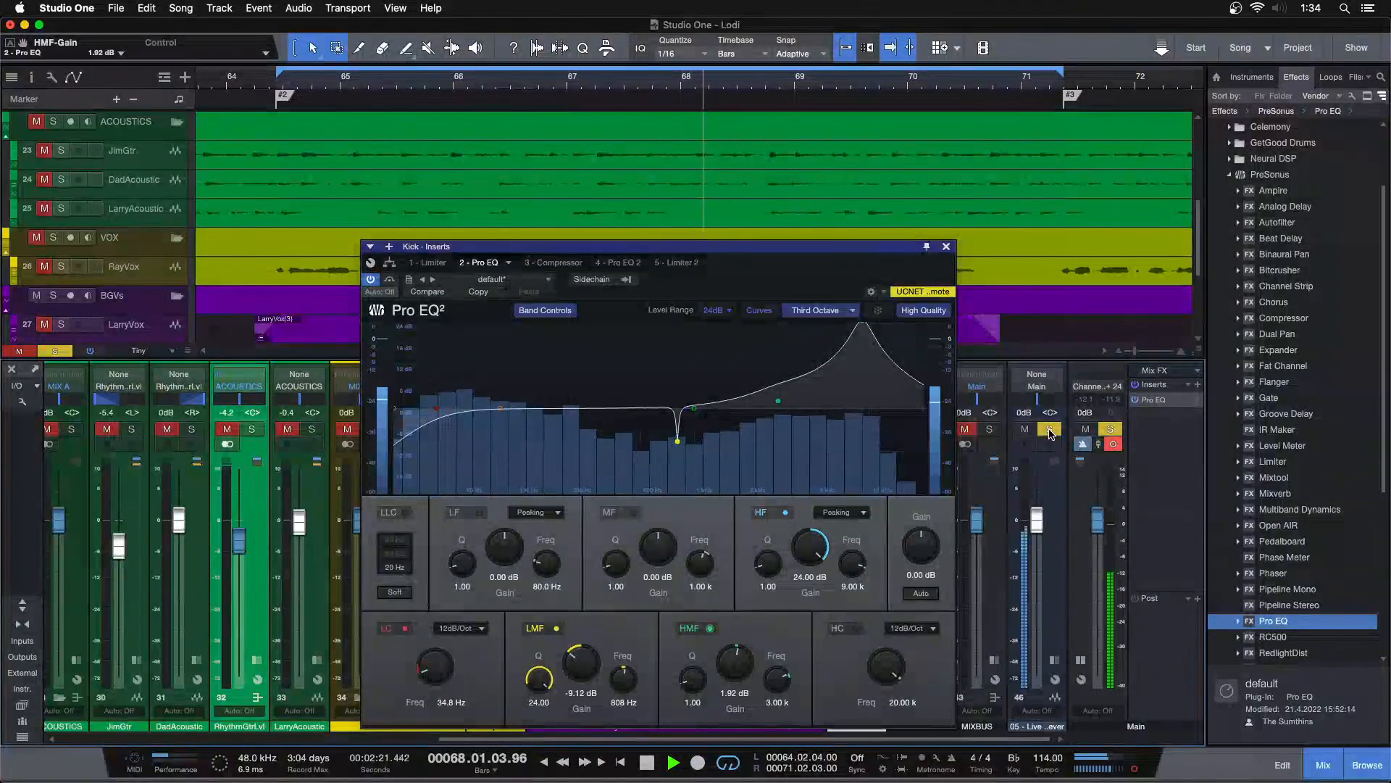
left_click(1049, 429)
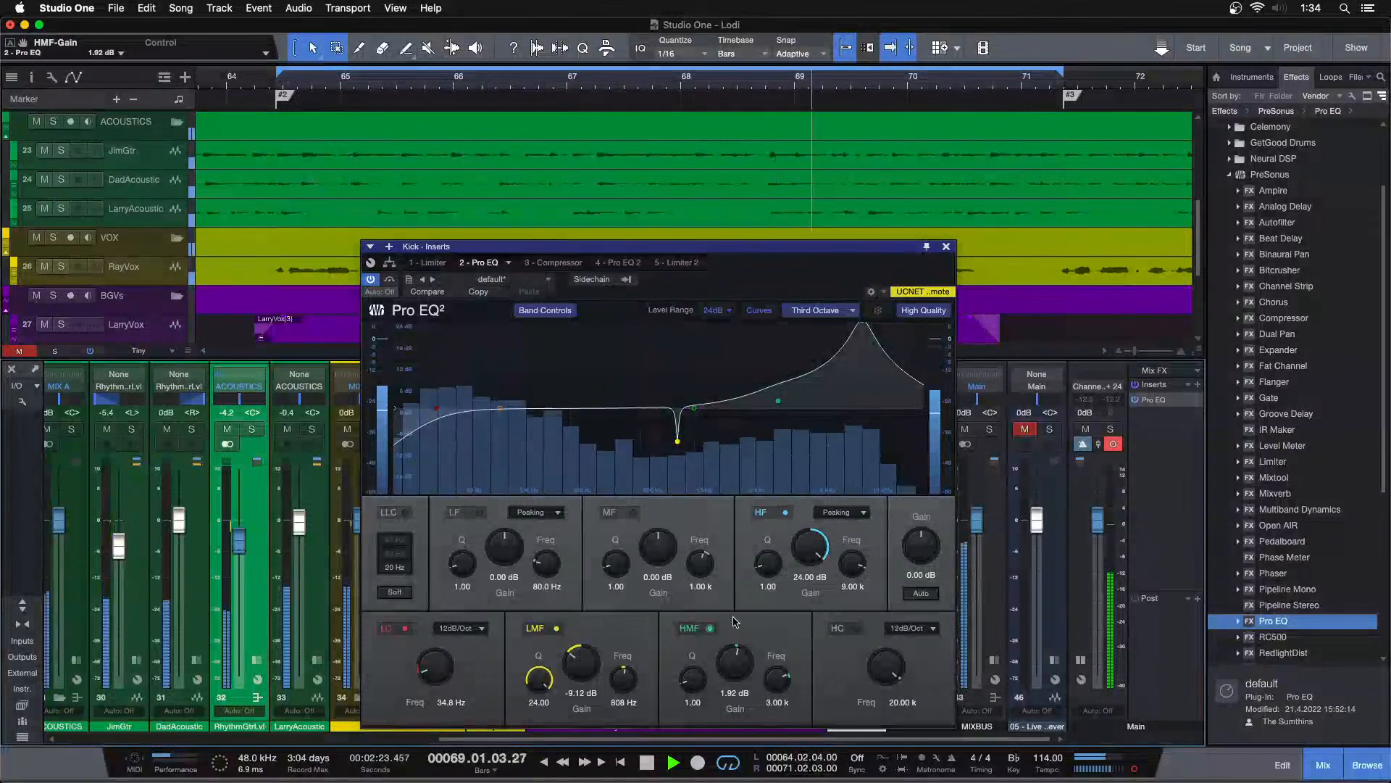
left_click(1049, 429)
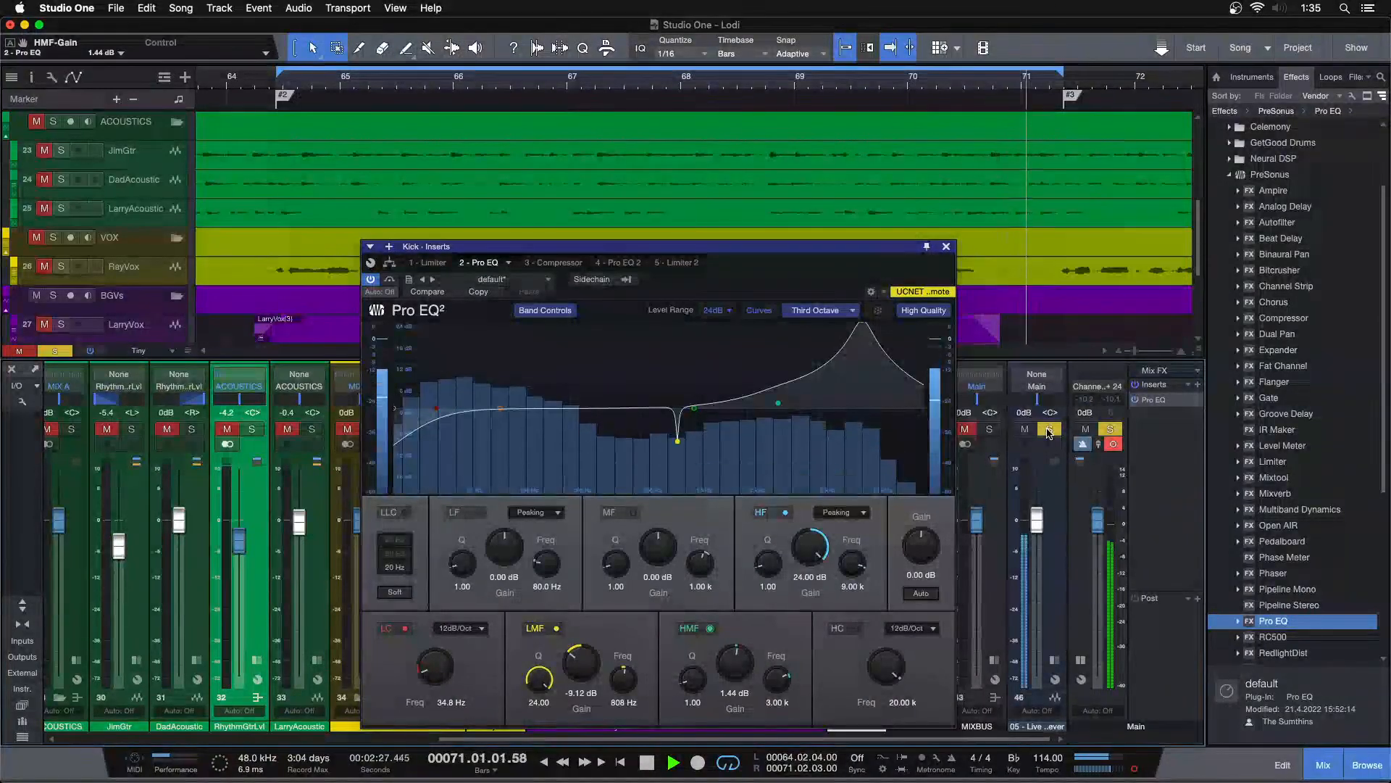
left_click(569, 87)
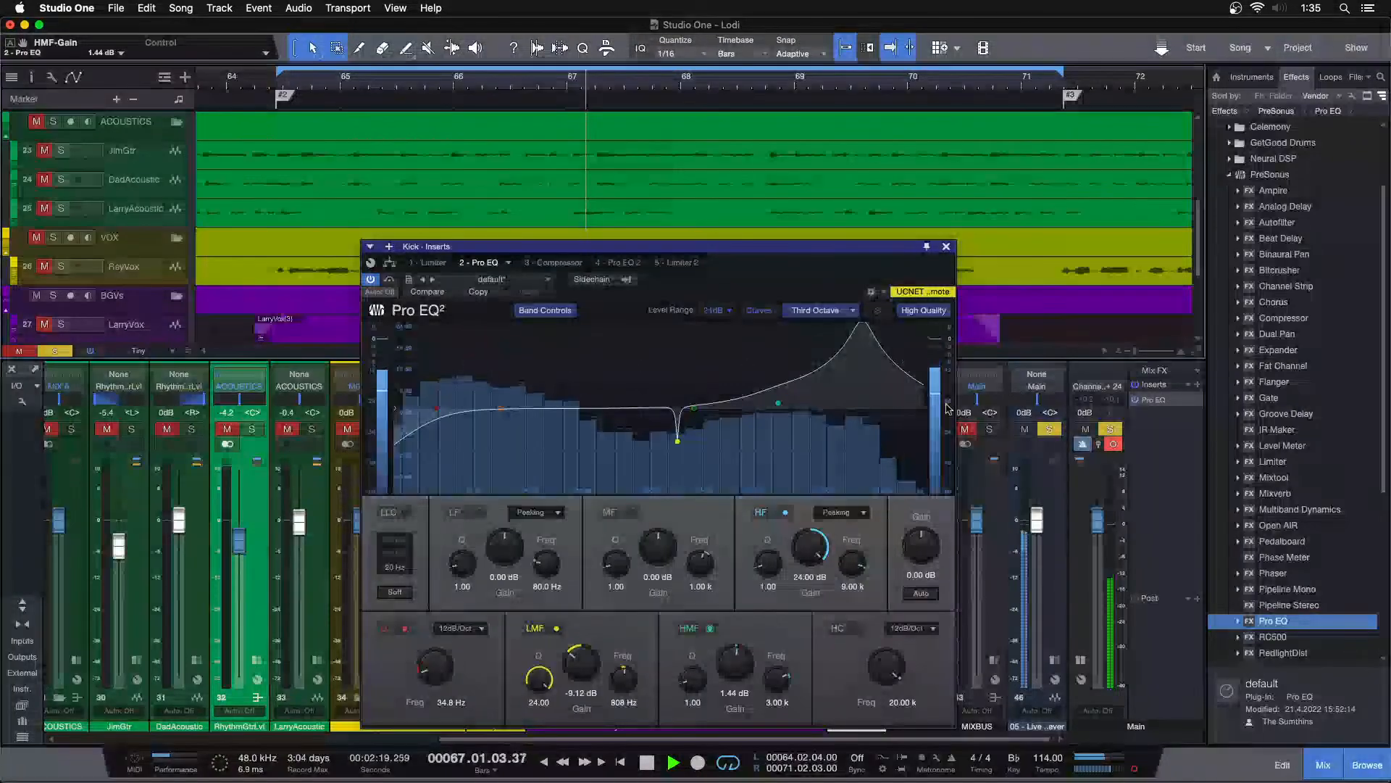
left_click(1048, 429)
Step: Open the Snare 2 channel's first Pro EQ and raise its HMF gain to 4.80 dB during playback
left_click_drag(581, 739, 203, 741)
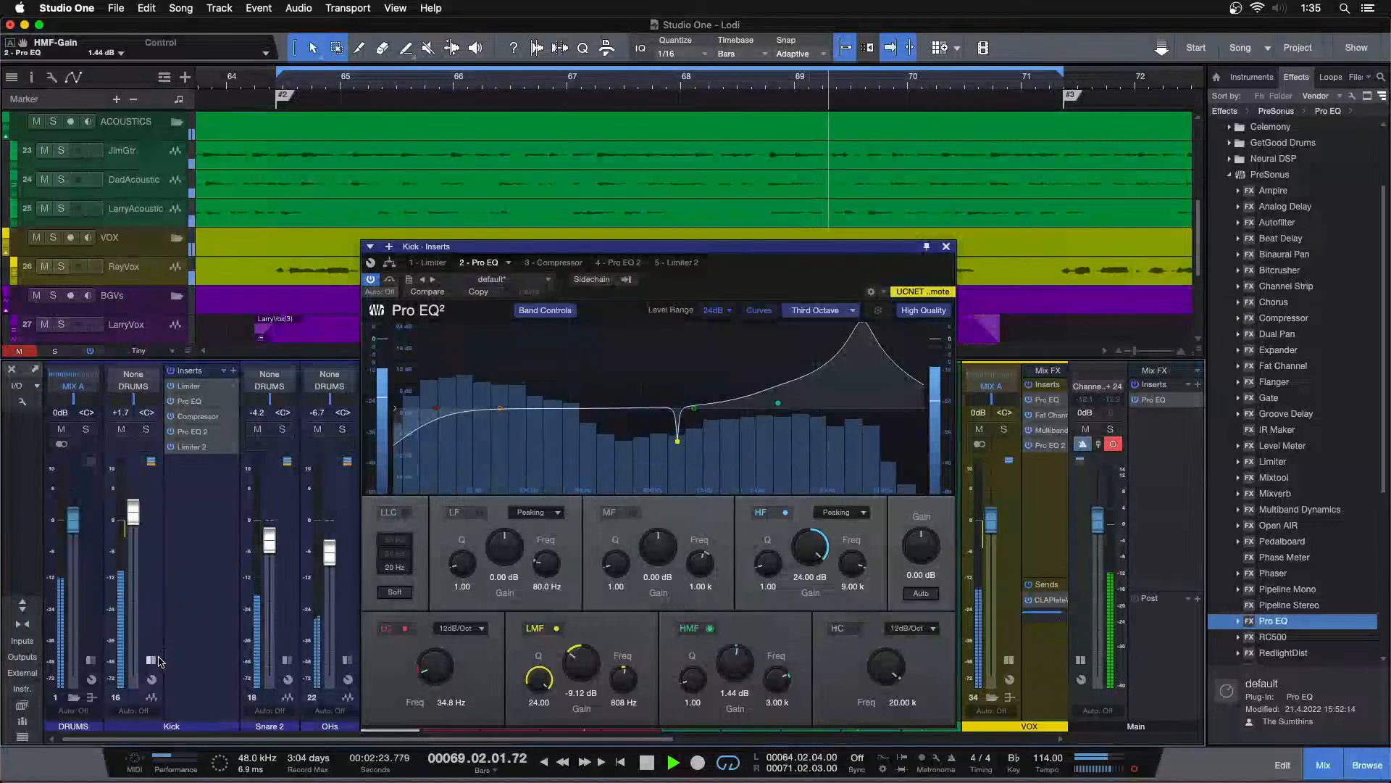
left_click(211, 677)
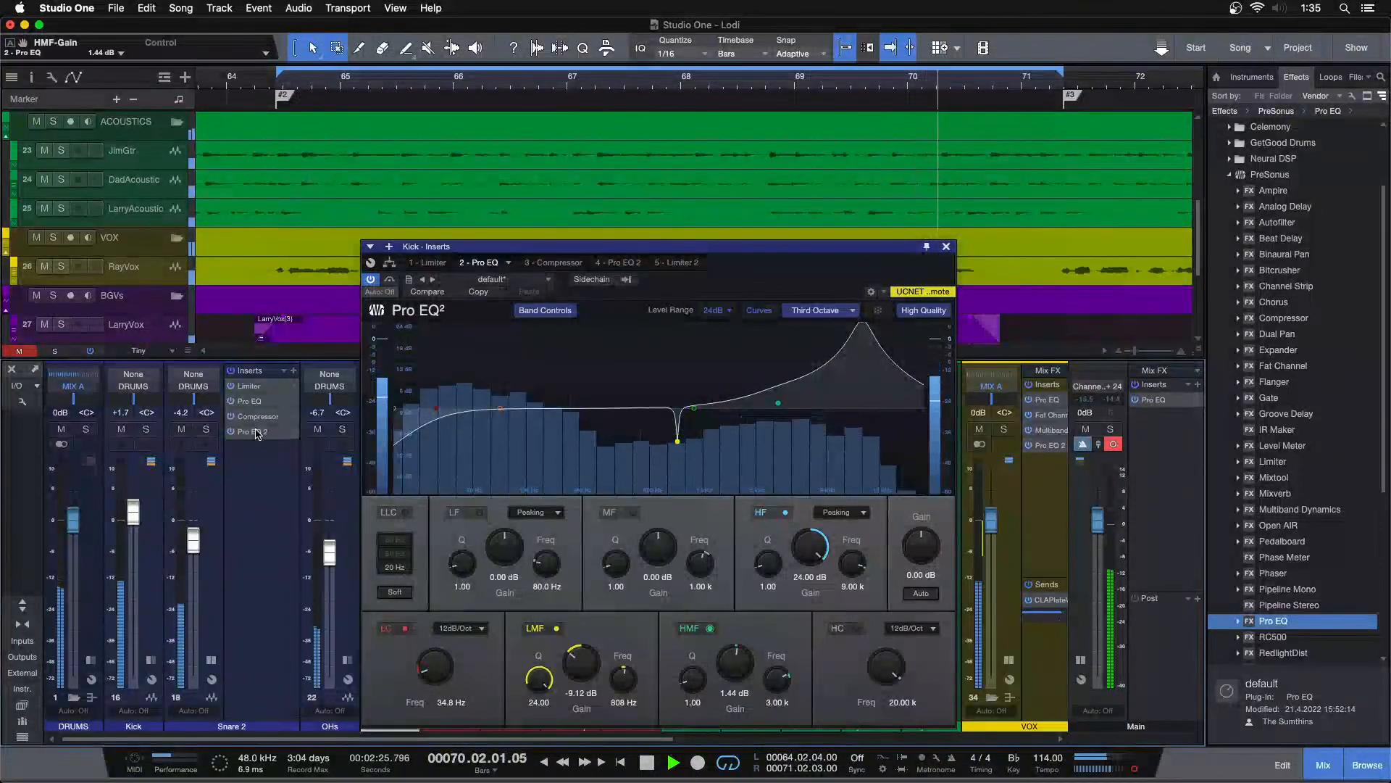
left_click(479, 263)
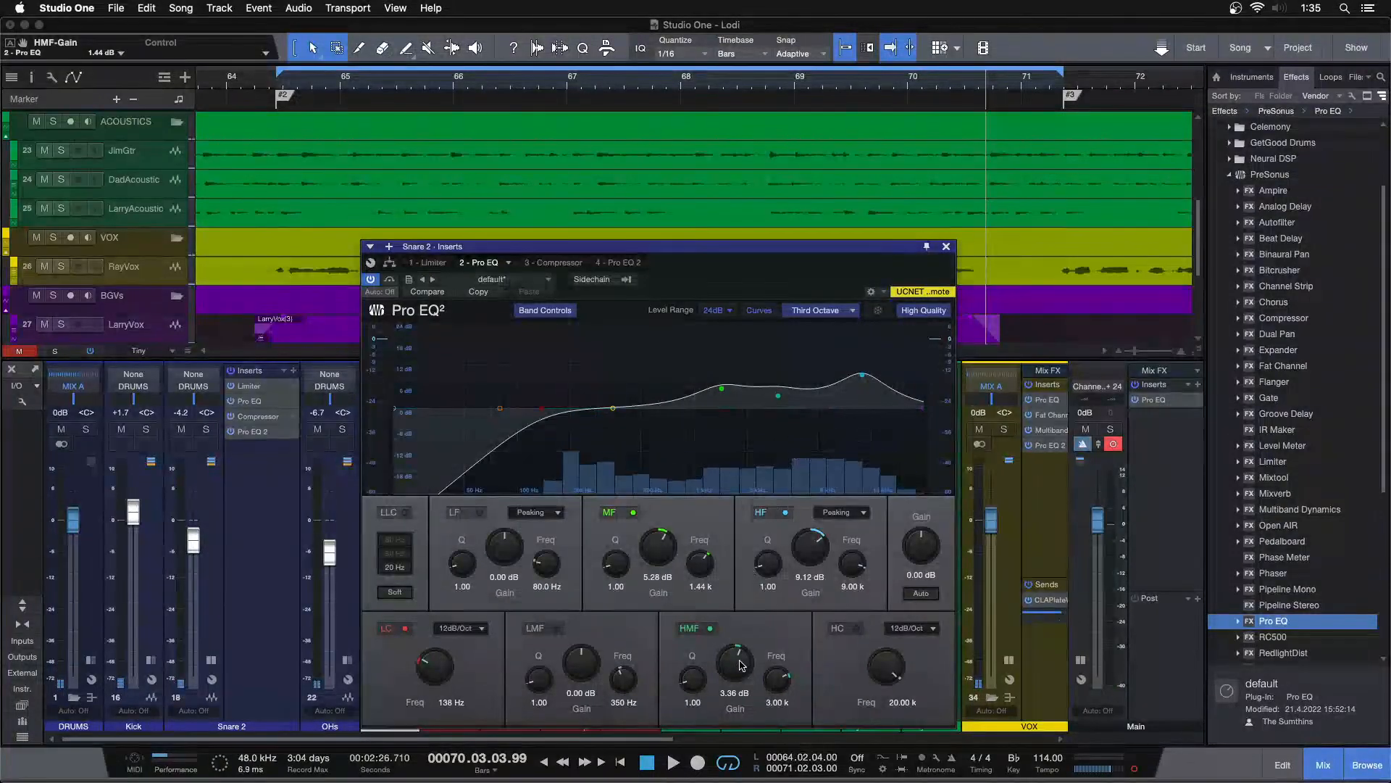
key("space")
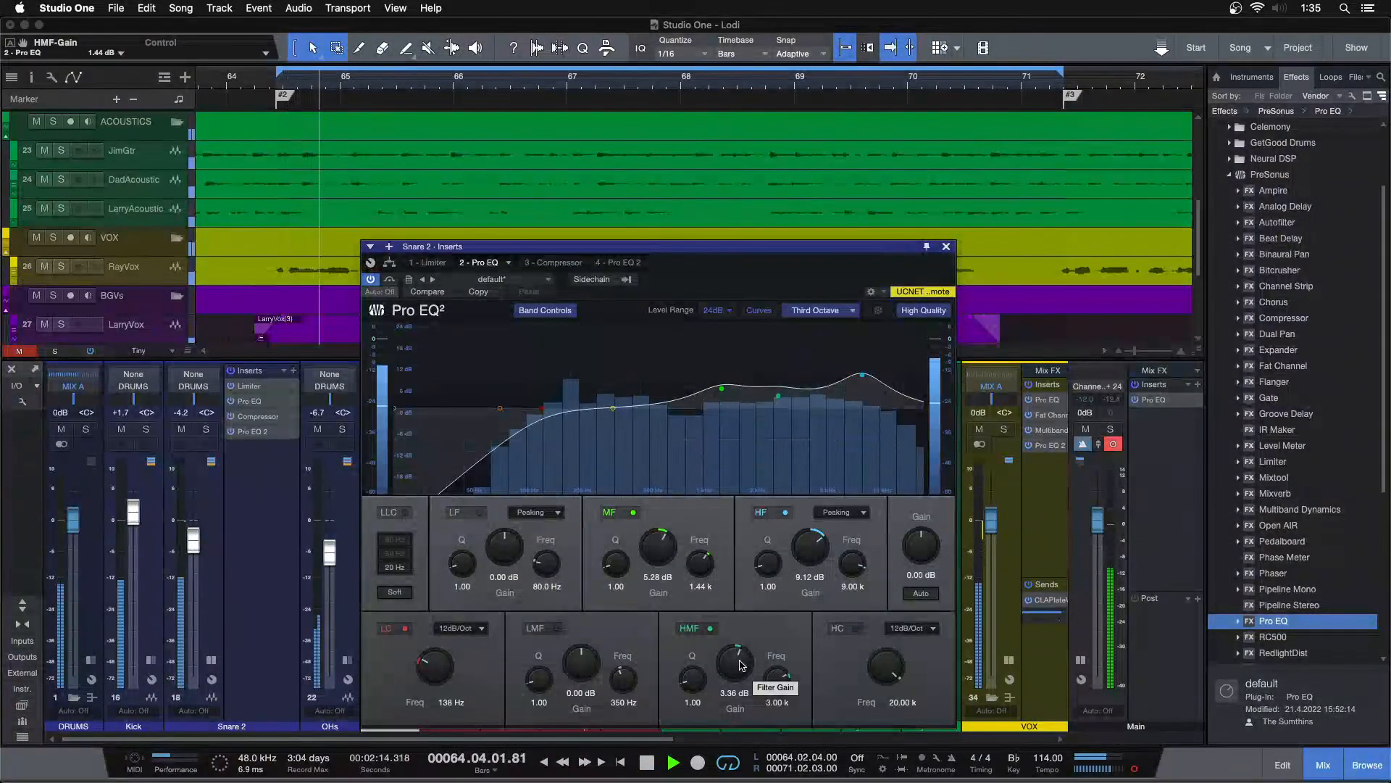
scroll(741, 665, "up", 2)
scroll(741, 666, "up", 2)
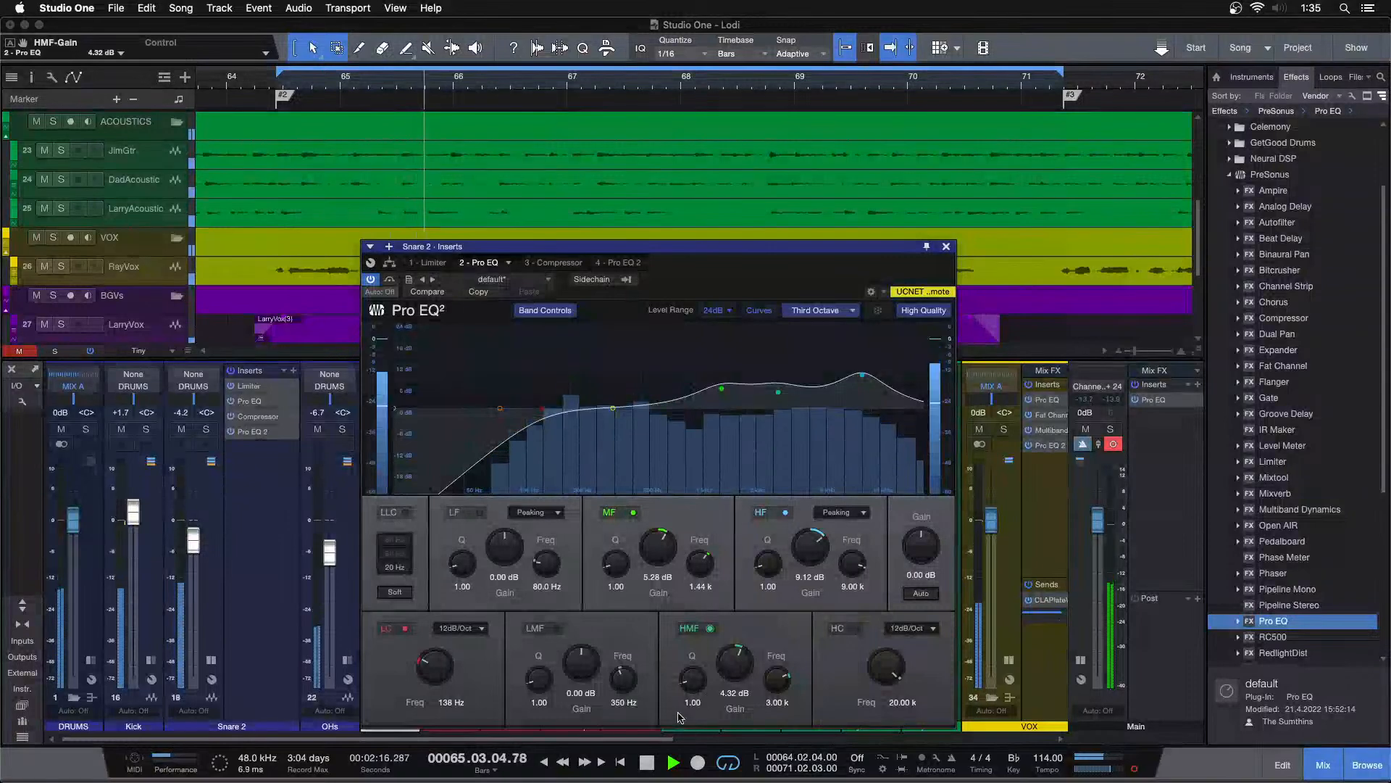
scroll(739, 665, "up", 2)
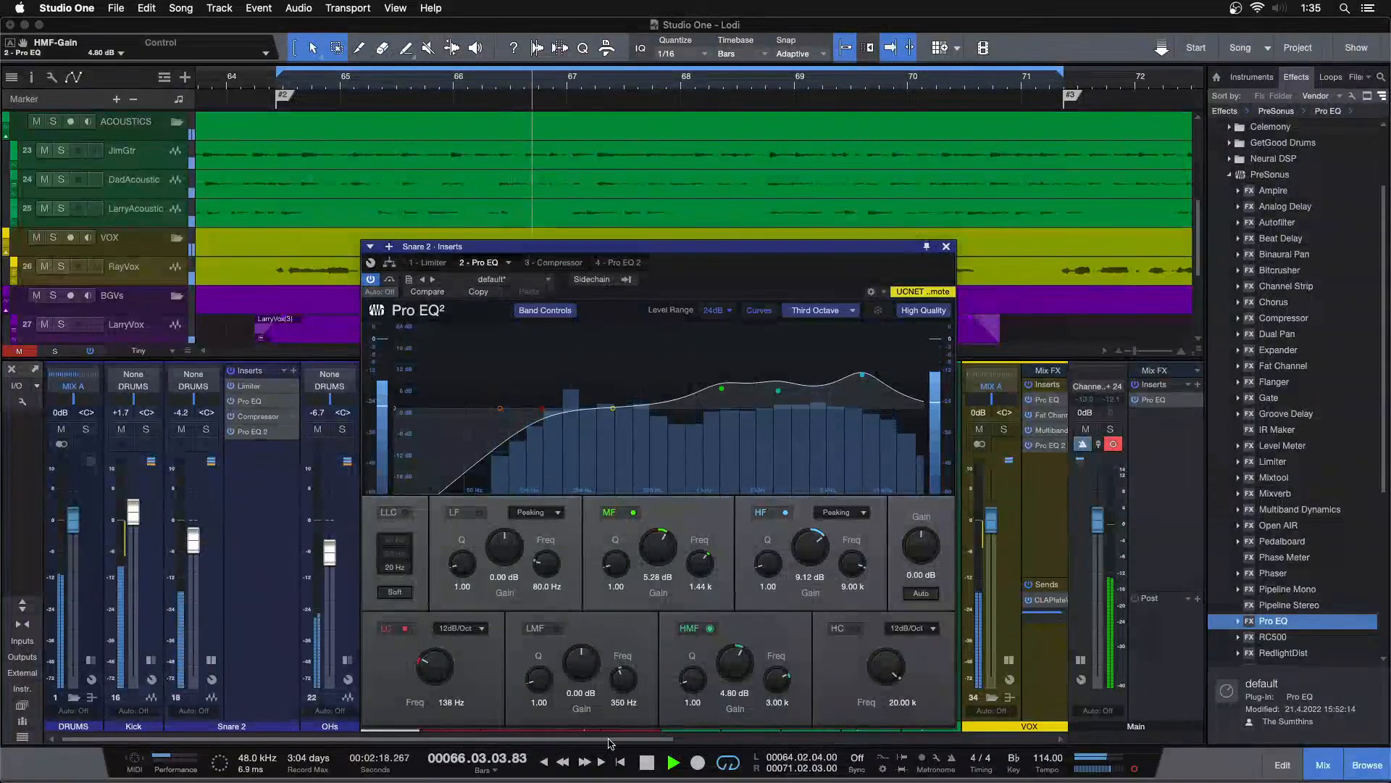
Step: Solo and unsolo the Live Forever reference to check the mix with the adjusted Snare 2 EQ
scroll(1018, 451, "right", 10)
left_click(1055, 428)
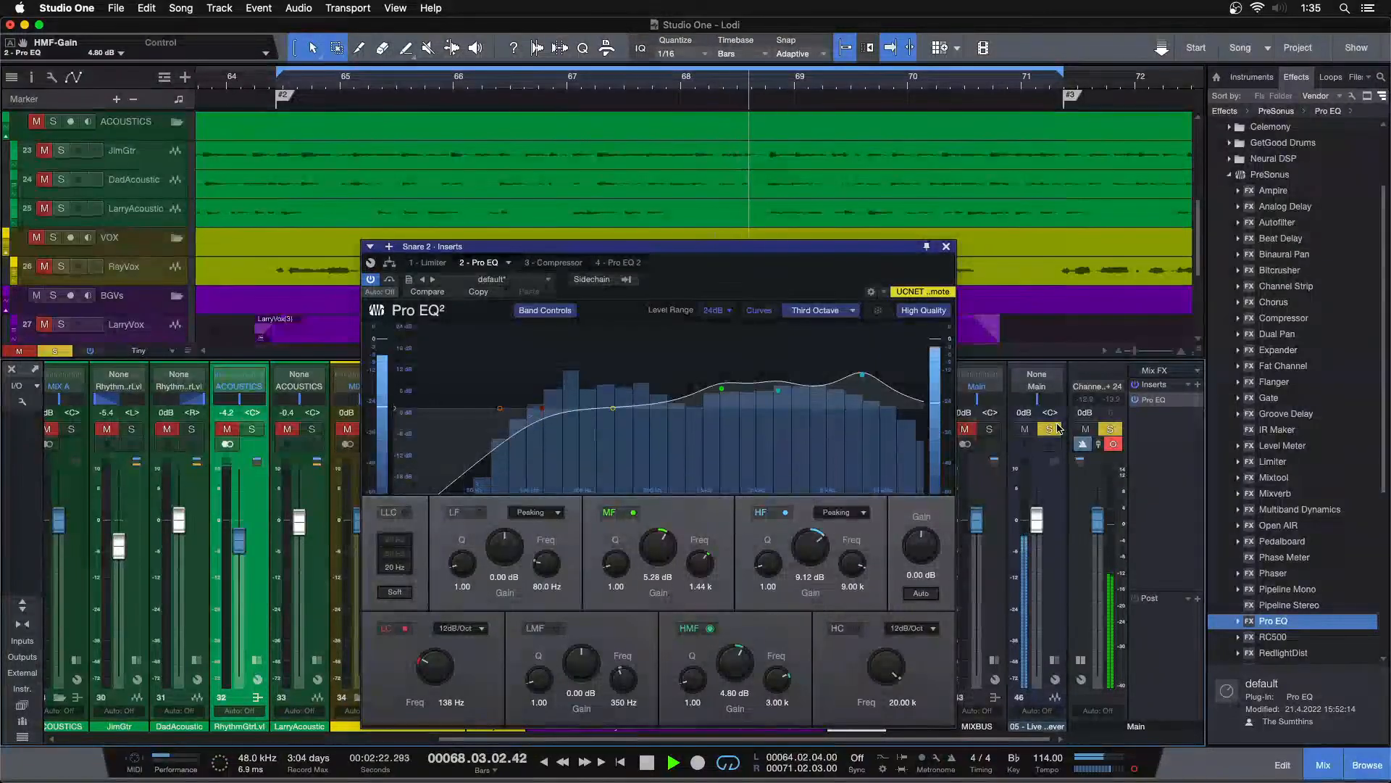
left_click(1057, 428)
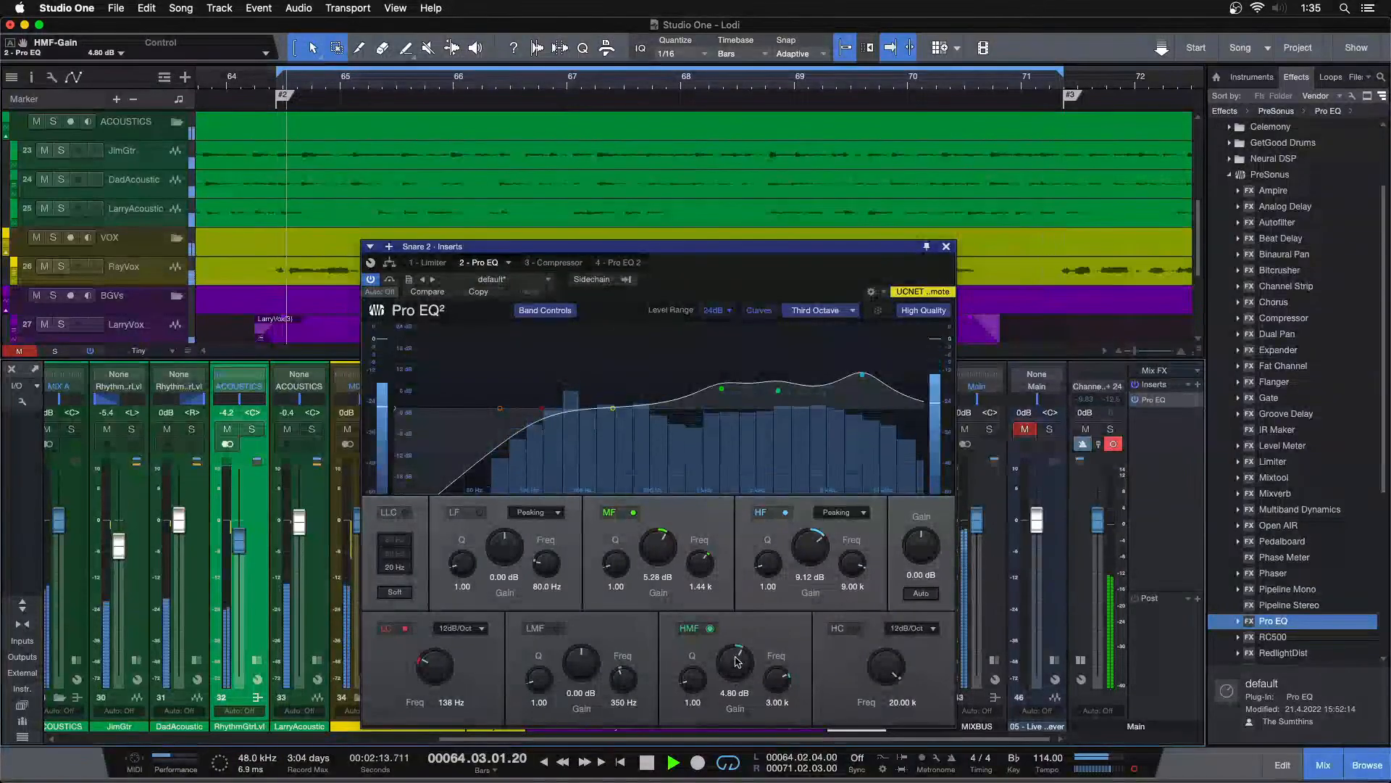
Step: Collapse the expanded Snare 2 channel strip and compare the mix with the soloed Live Forever reference again
scroll(221, 642, "left", 5)
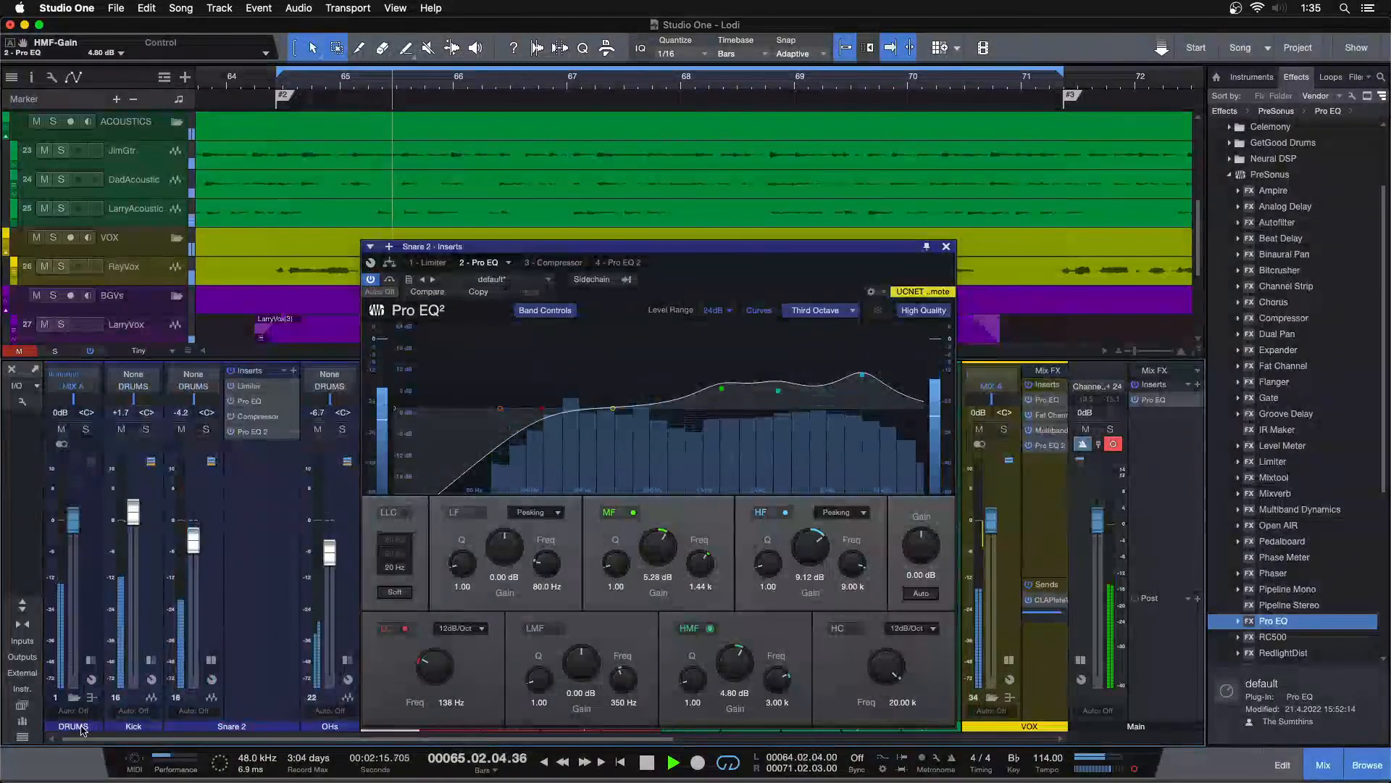
left_click(213, 660)
left_click_drag(318, 737, 1043, 738)
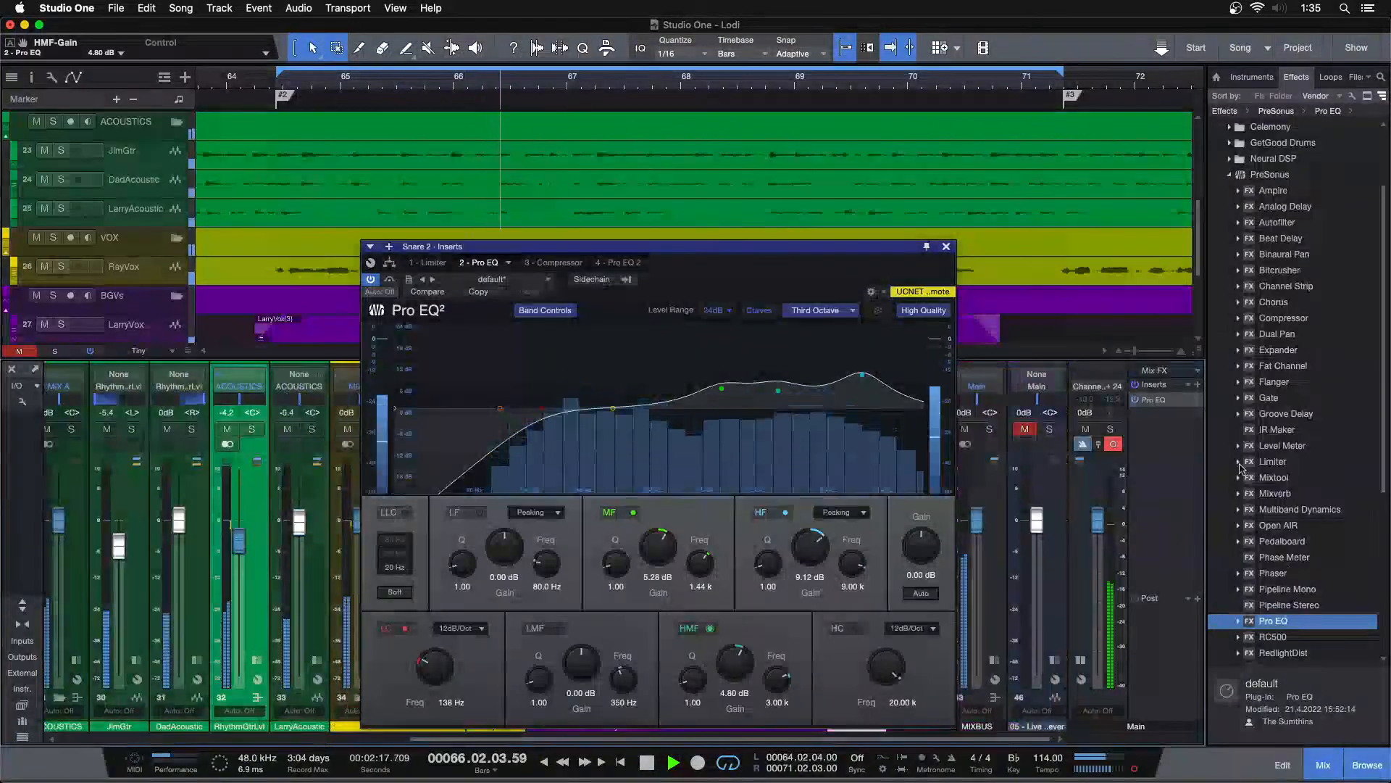
left_click(1052, 429)
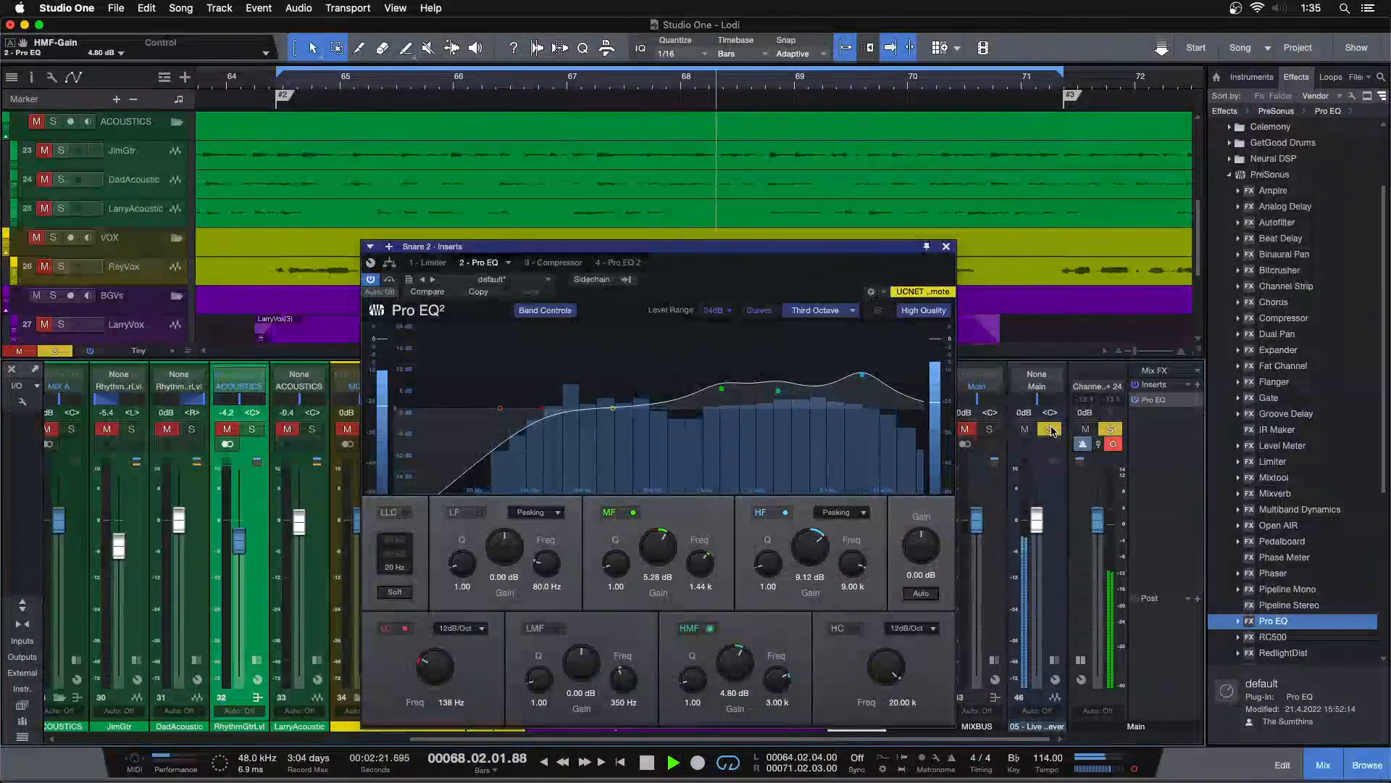
left_click(1051, 430)
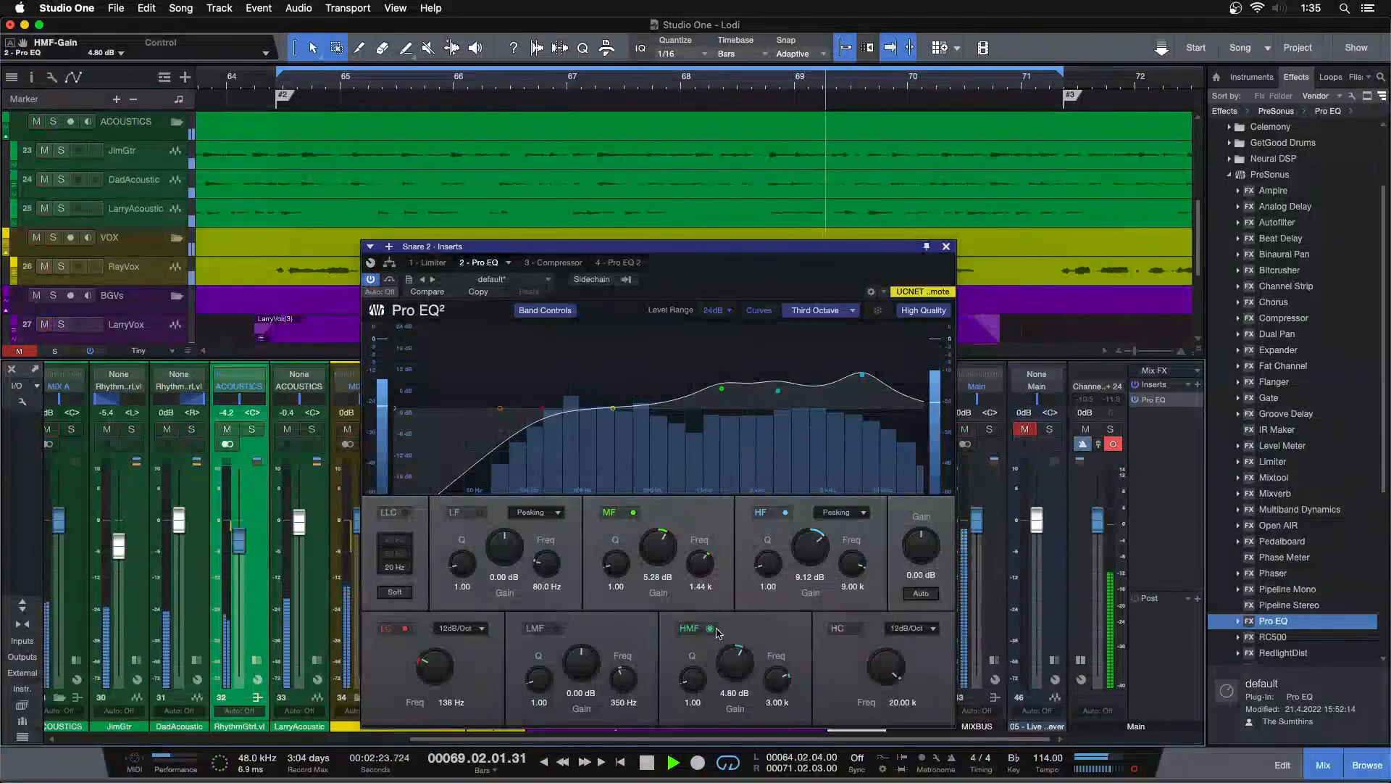
Step: Return to the Kick channel's second Pro EQ and raise its HF frequency to 5.02 kHz
left_click_drag(456, 738, 109, 738)
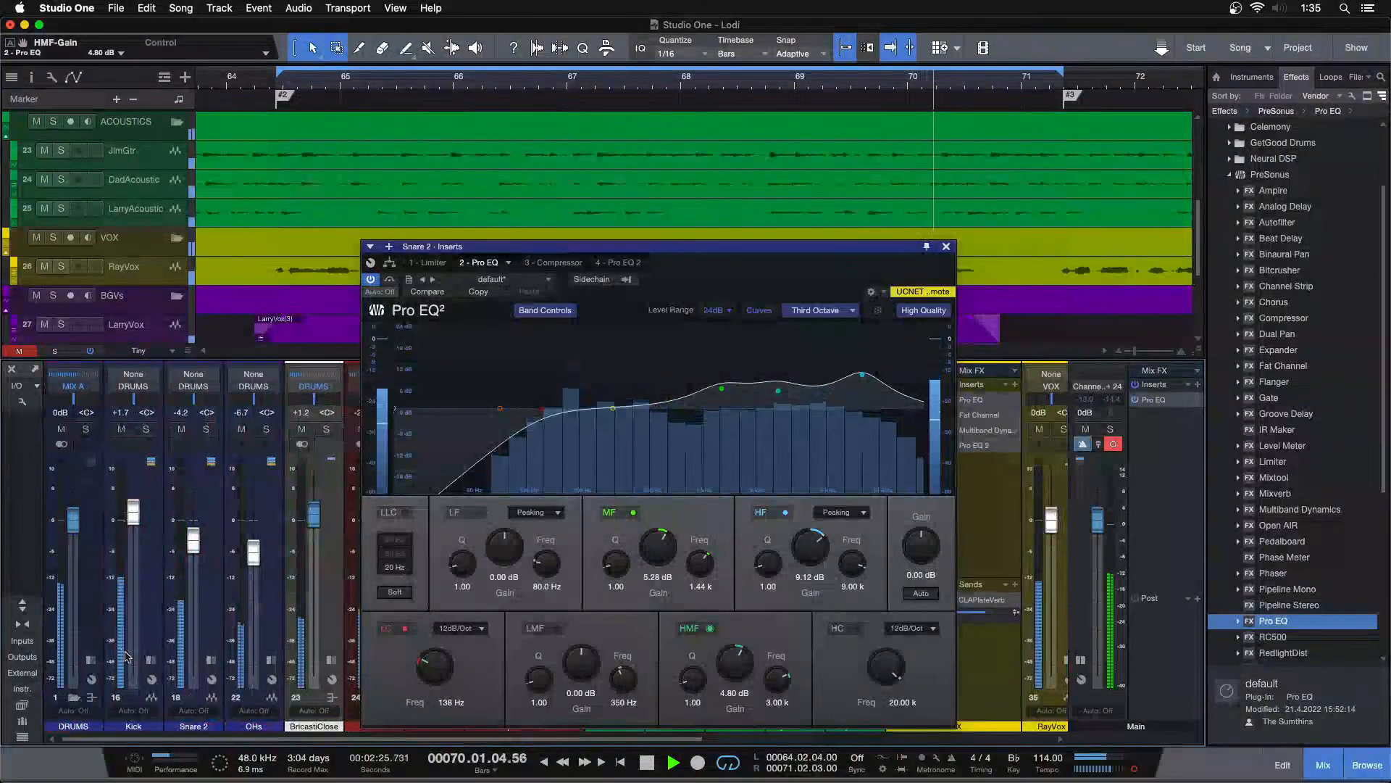
left_click(151, 660)
left_click(192, 431)
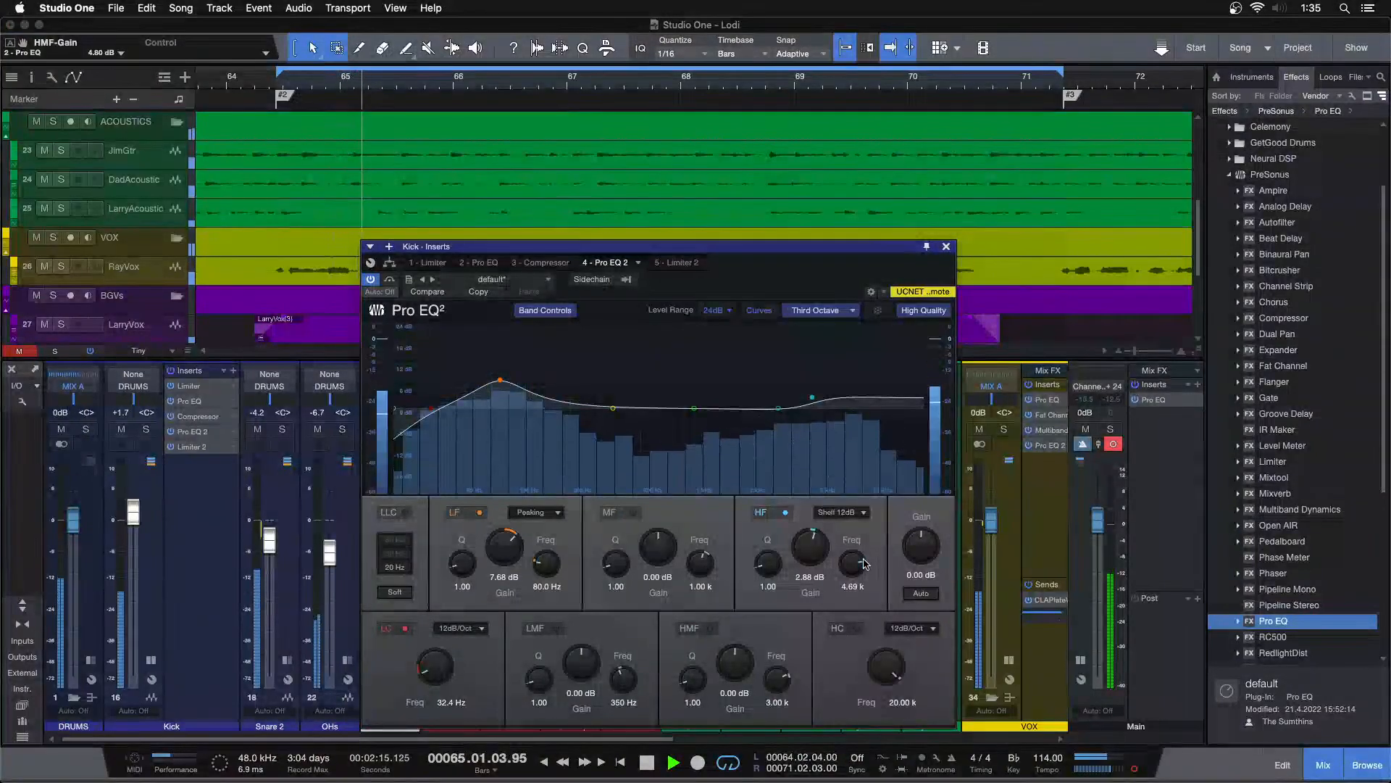
left_click_drag(861, 564, 861, 557)
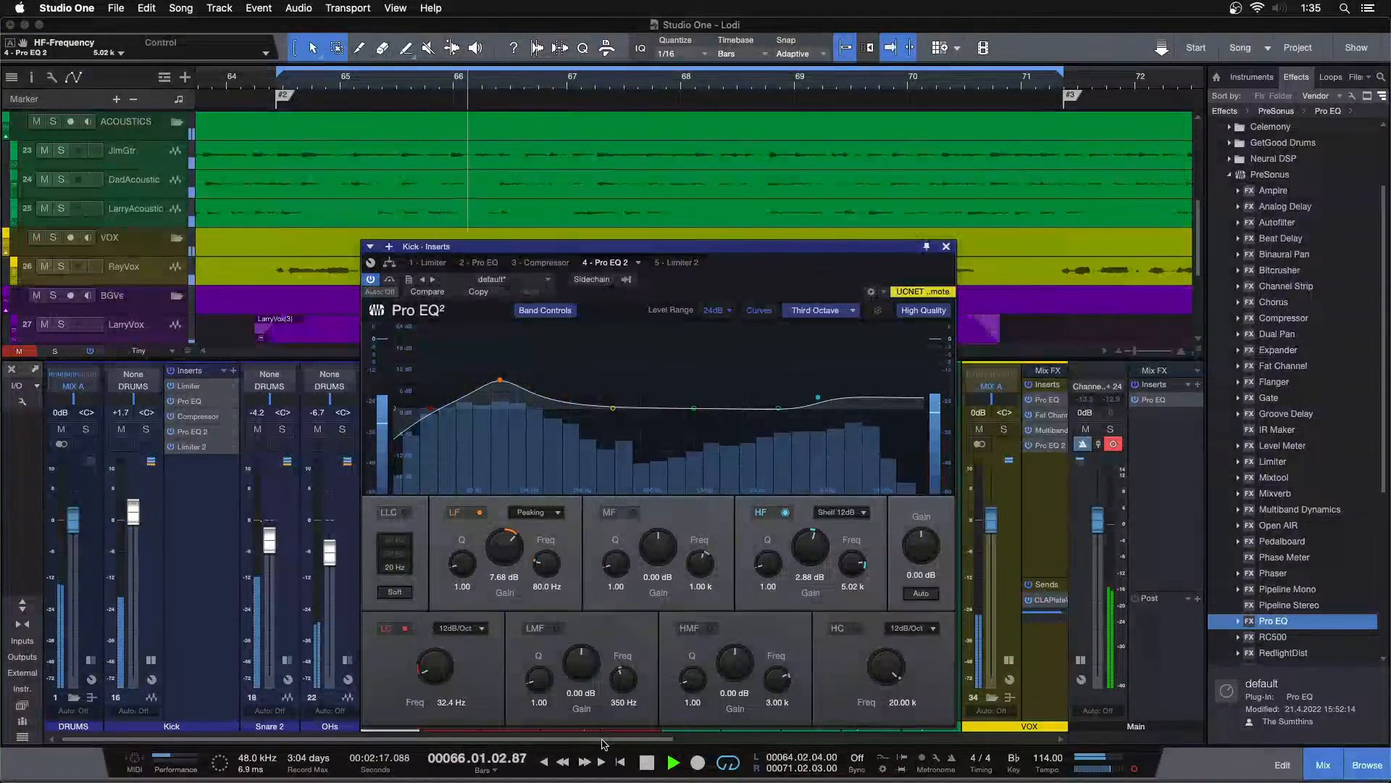
Step: Stop playback and set the Main Pro EQ's low cut to 5.00 kHz and high cut to 10.02 kHz
left_click_drag(579, 738, 1389, 680)
key("space")
double_click(1163, 402)
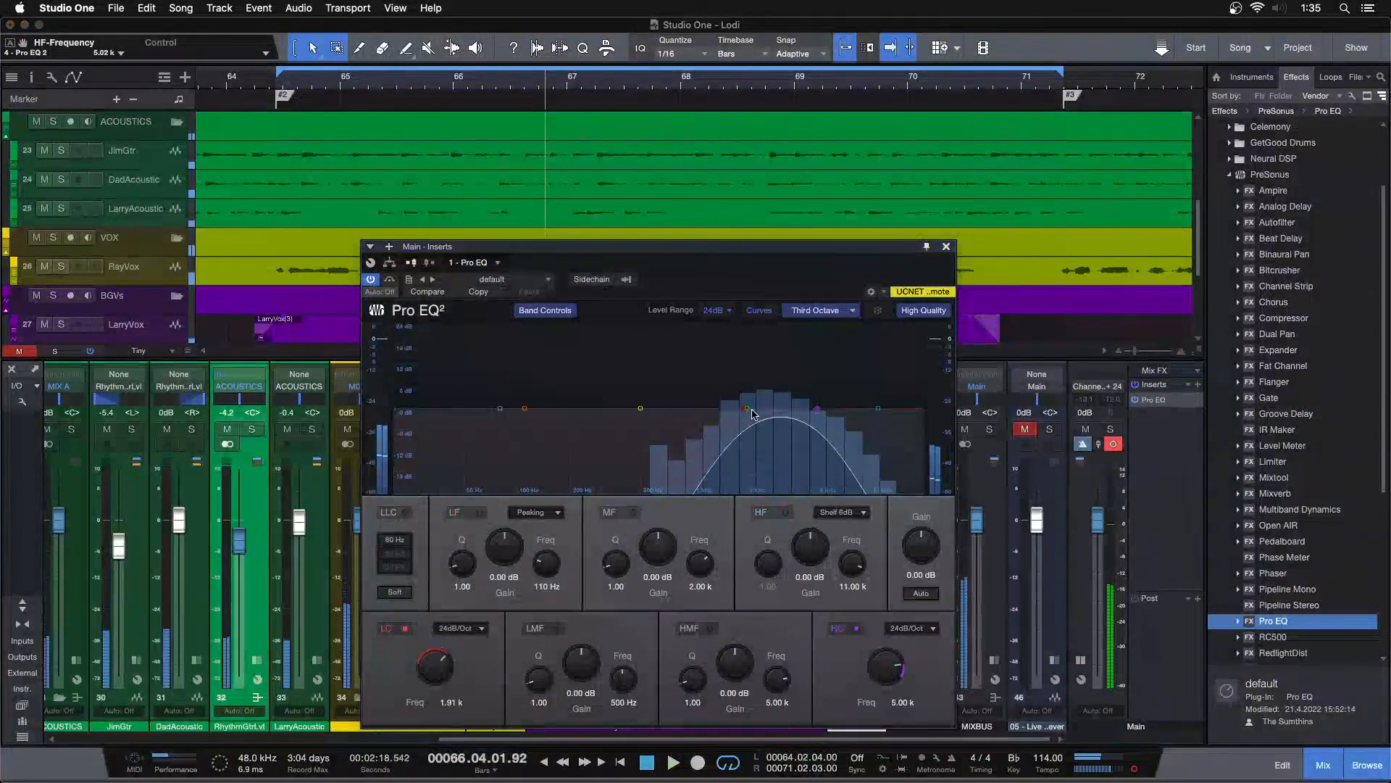
left_click_drag(799, 411, 818, 413)
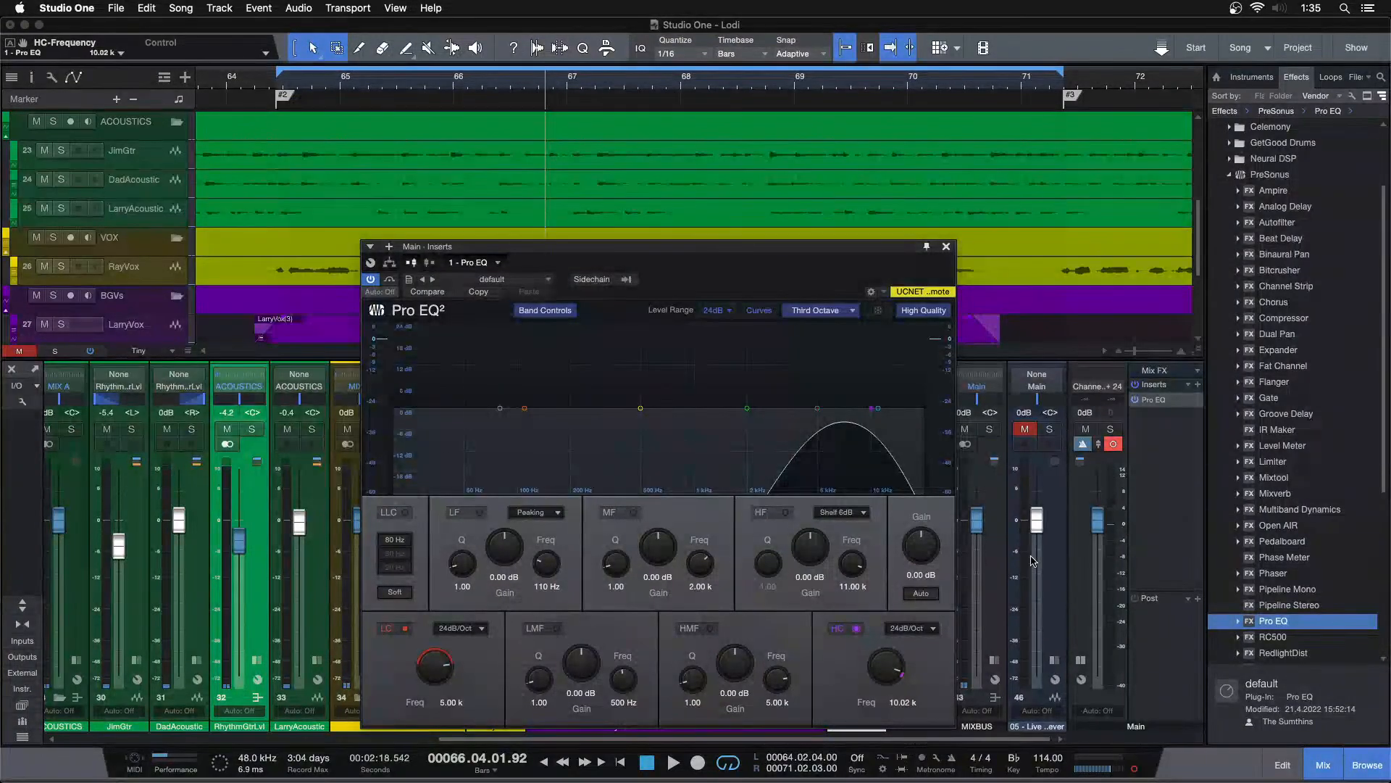
Step: Play the 5–10 kHz band and alternate between the mix and the soloed Live Forever reference
key("space")
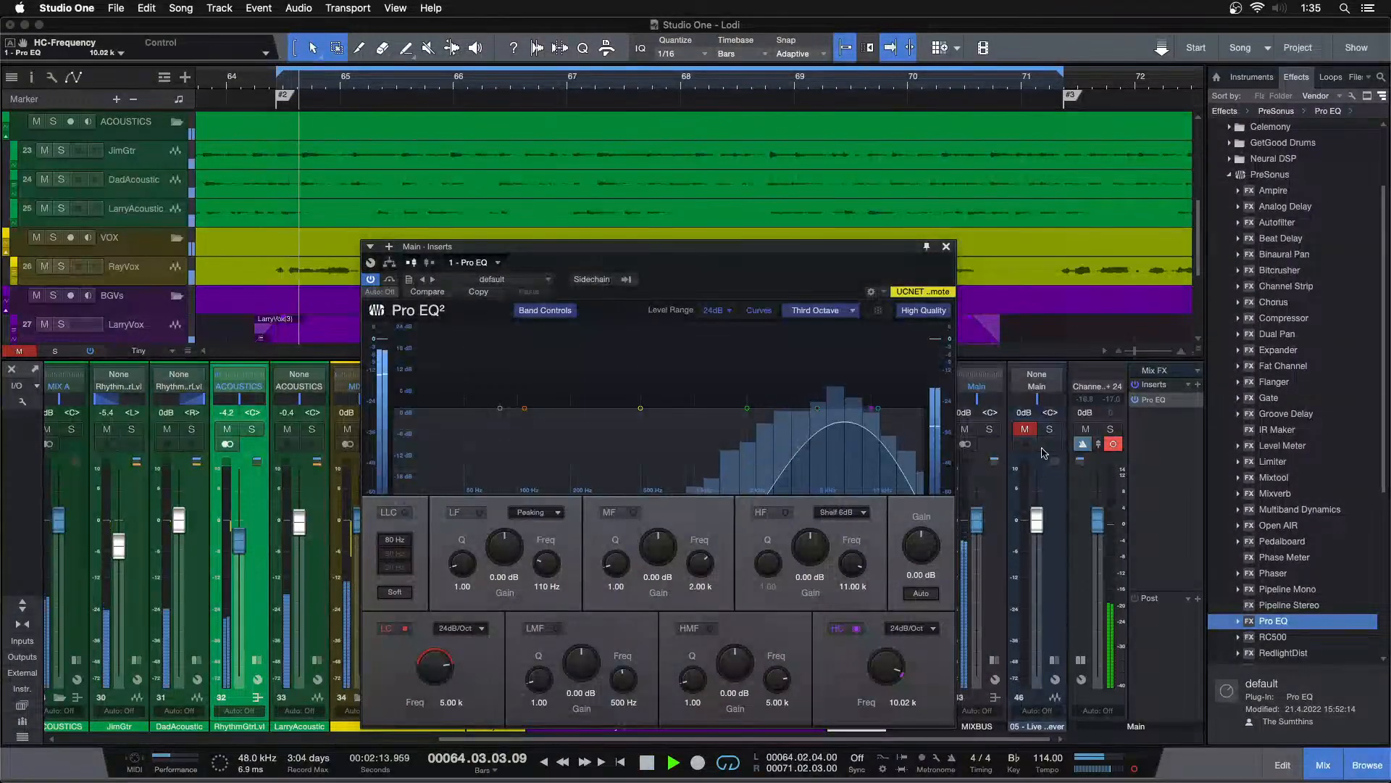
left_click(1050, 429)
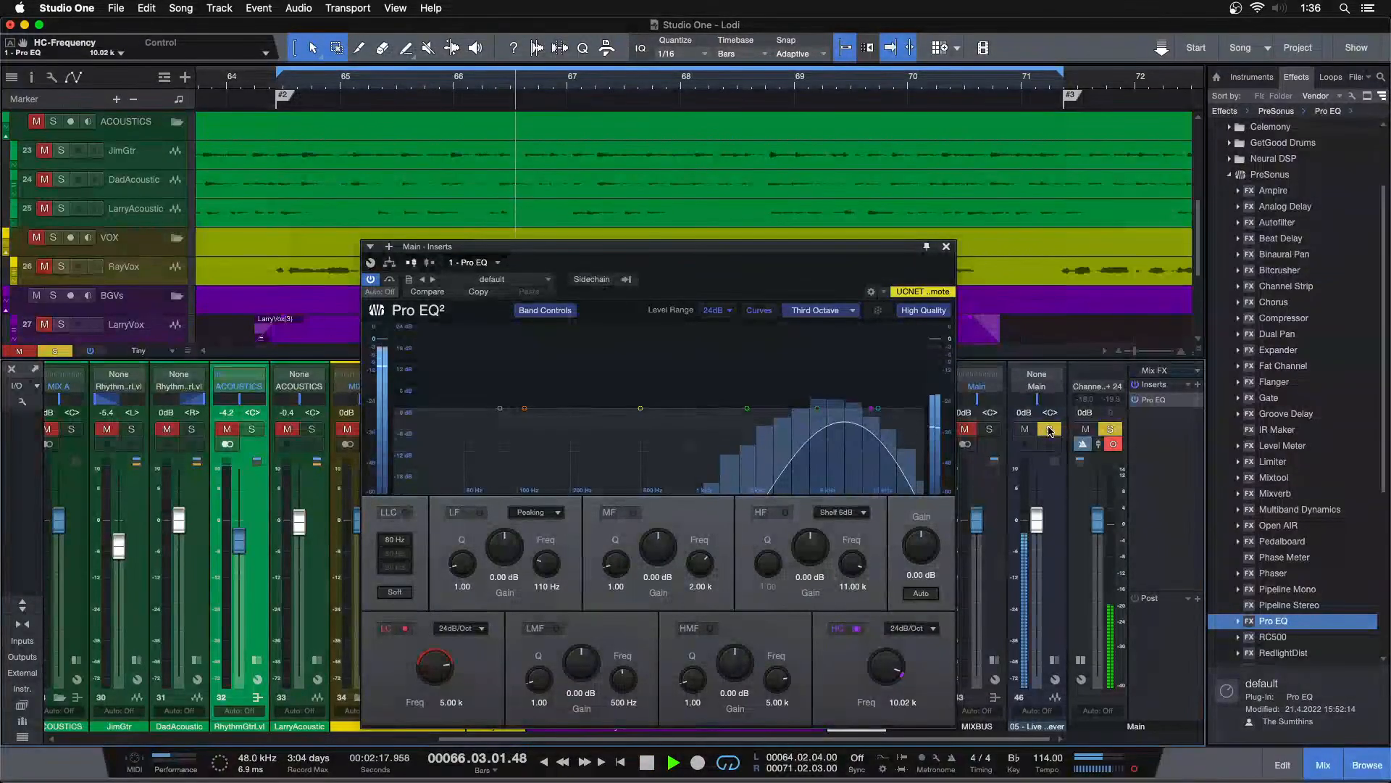
left_click(1050, 429)
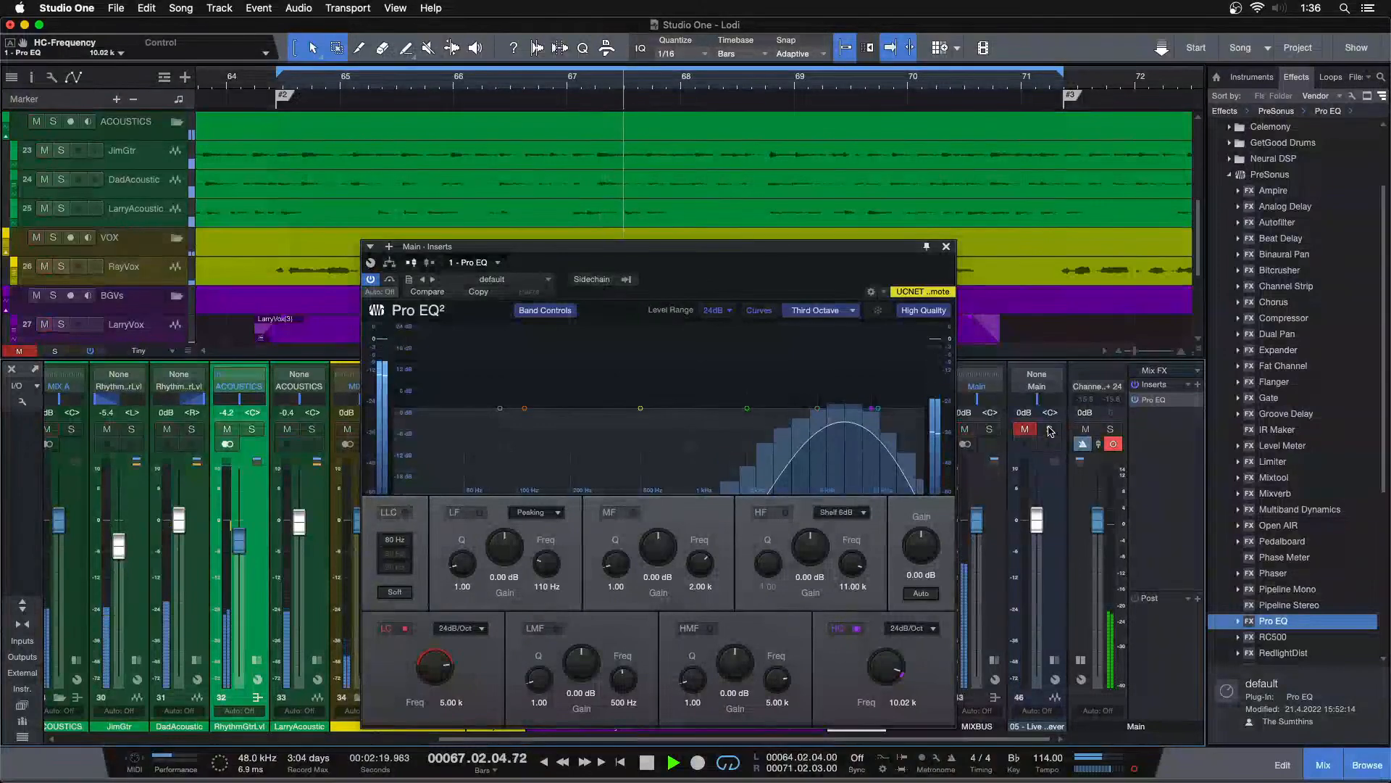
left_click(1050, 429)
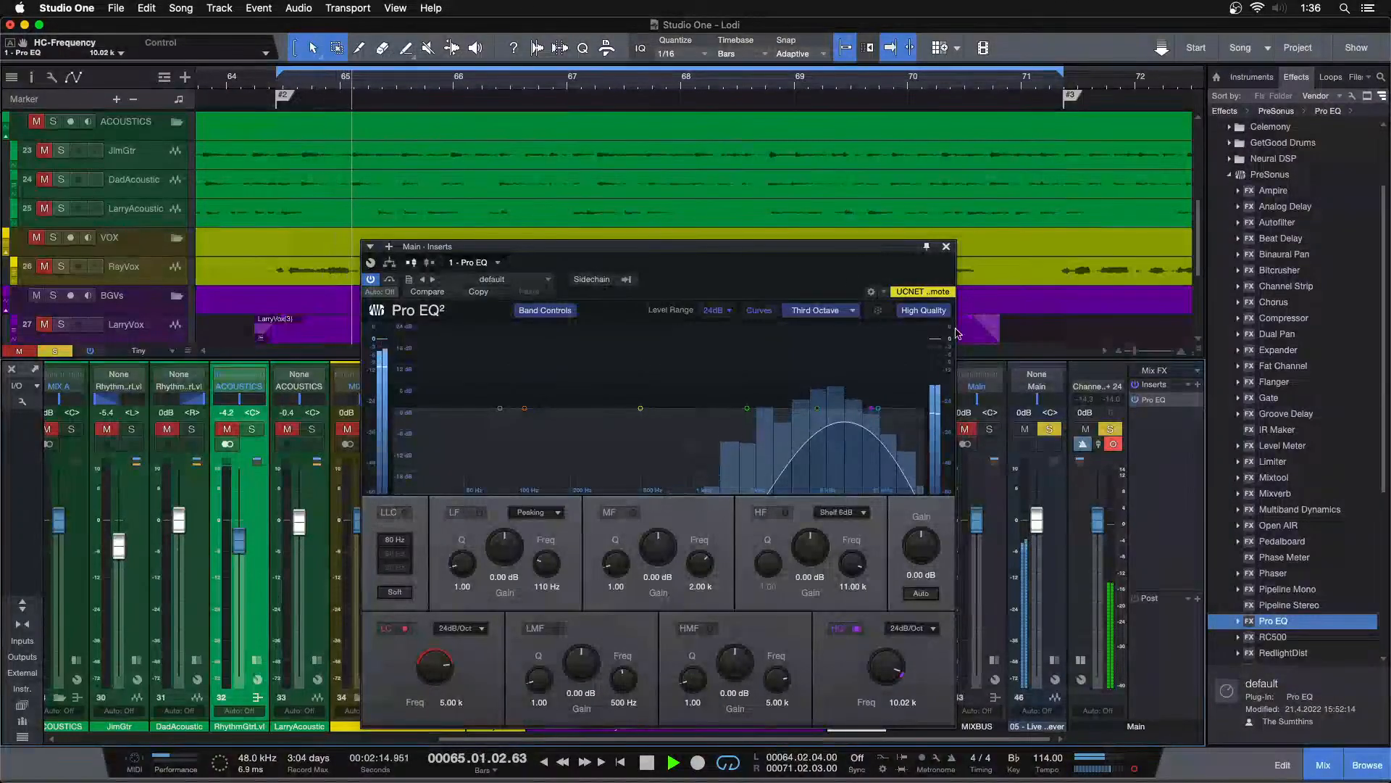
left_click(1050, 429)
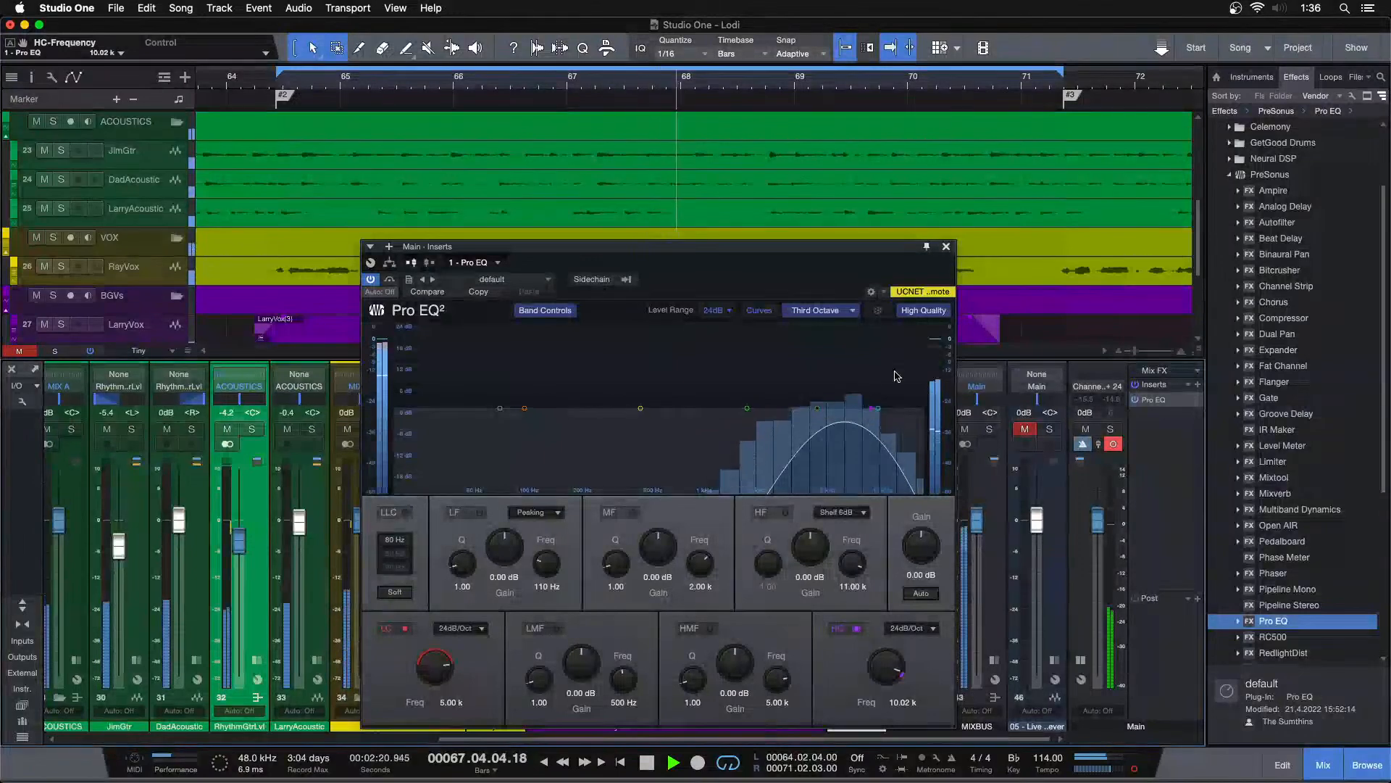
Step: Set the Main Pro EQ's high cut to 4.95 kHz and its low cut to 1.91 kHz
left_click_drag(872, 408, 819, 414)
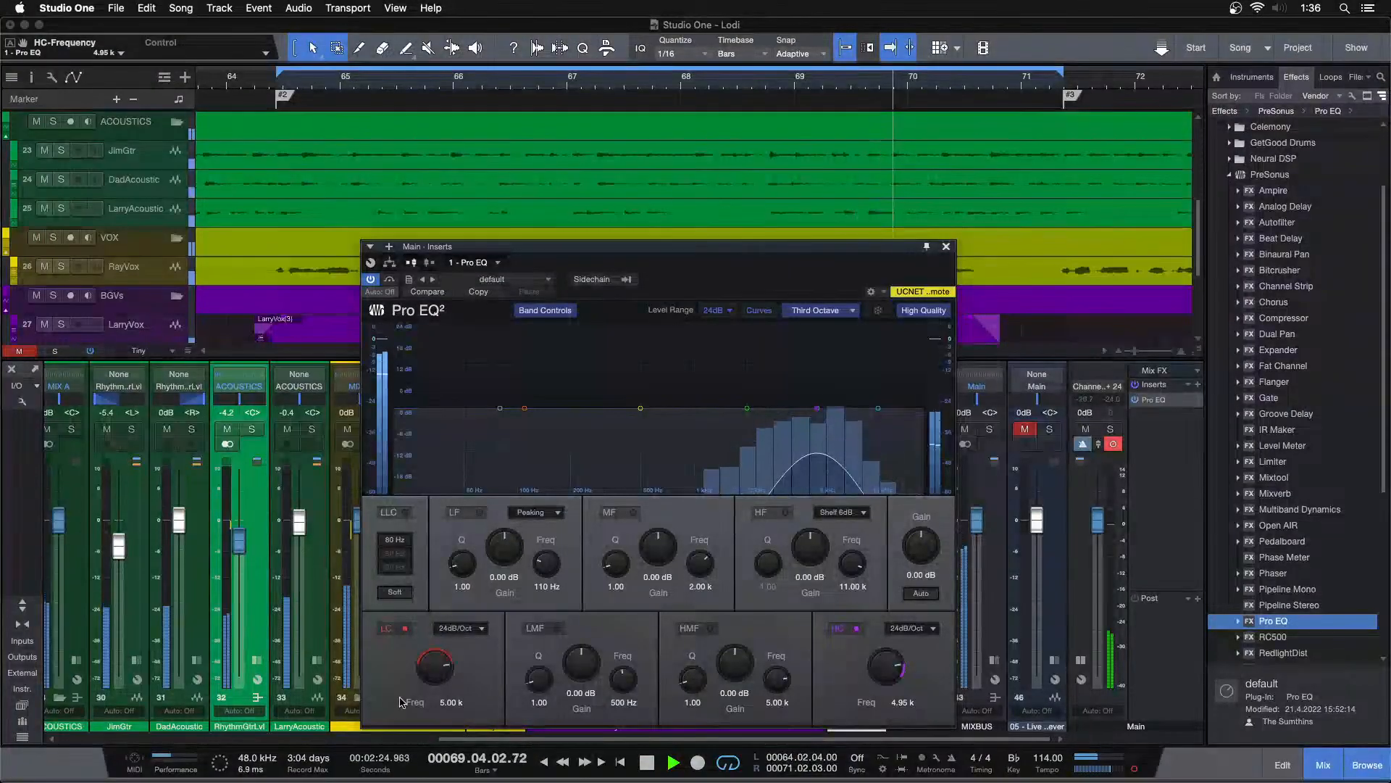
scroll(425, 669, "down", 4)
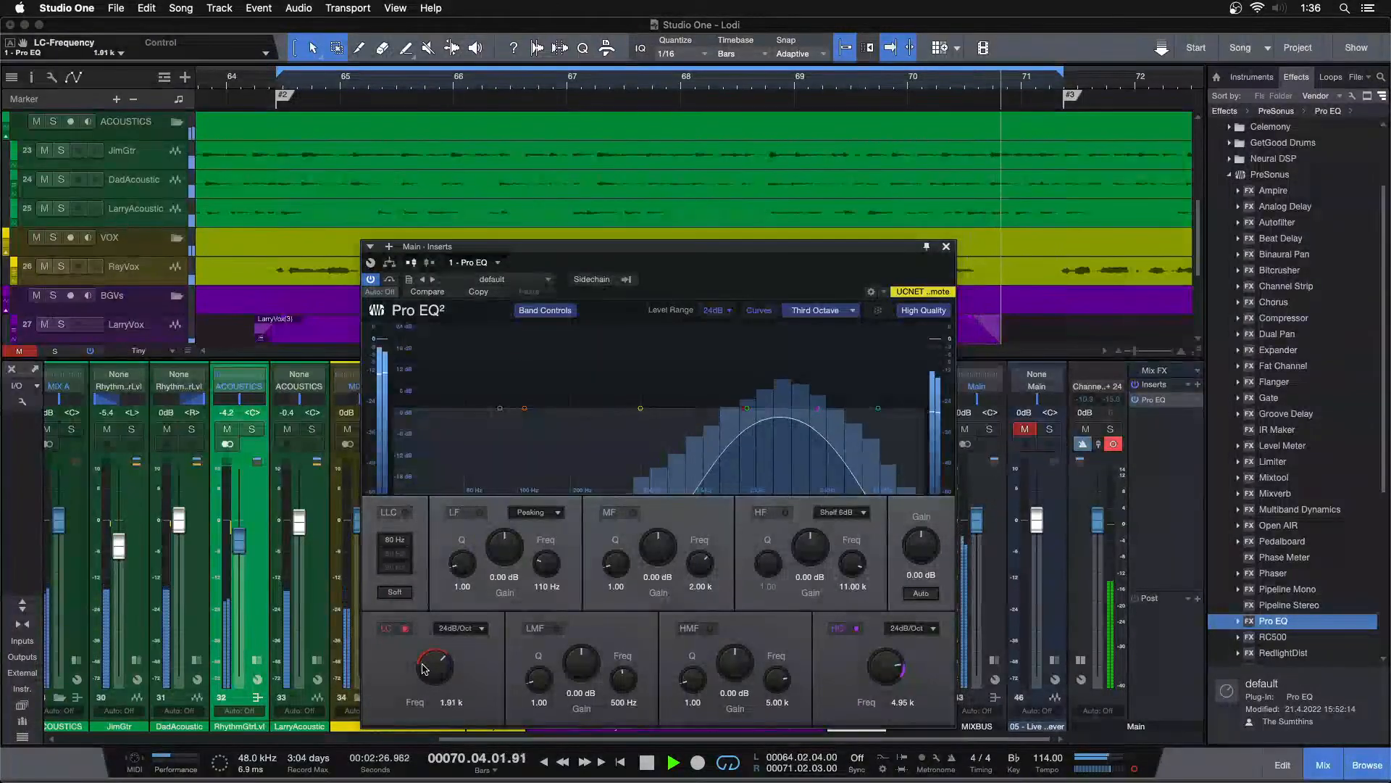
Step: Open the Kick channel's first Pro EQ and turn off its HMF band
left_click_drag(815, 739, 435, 739)
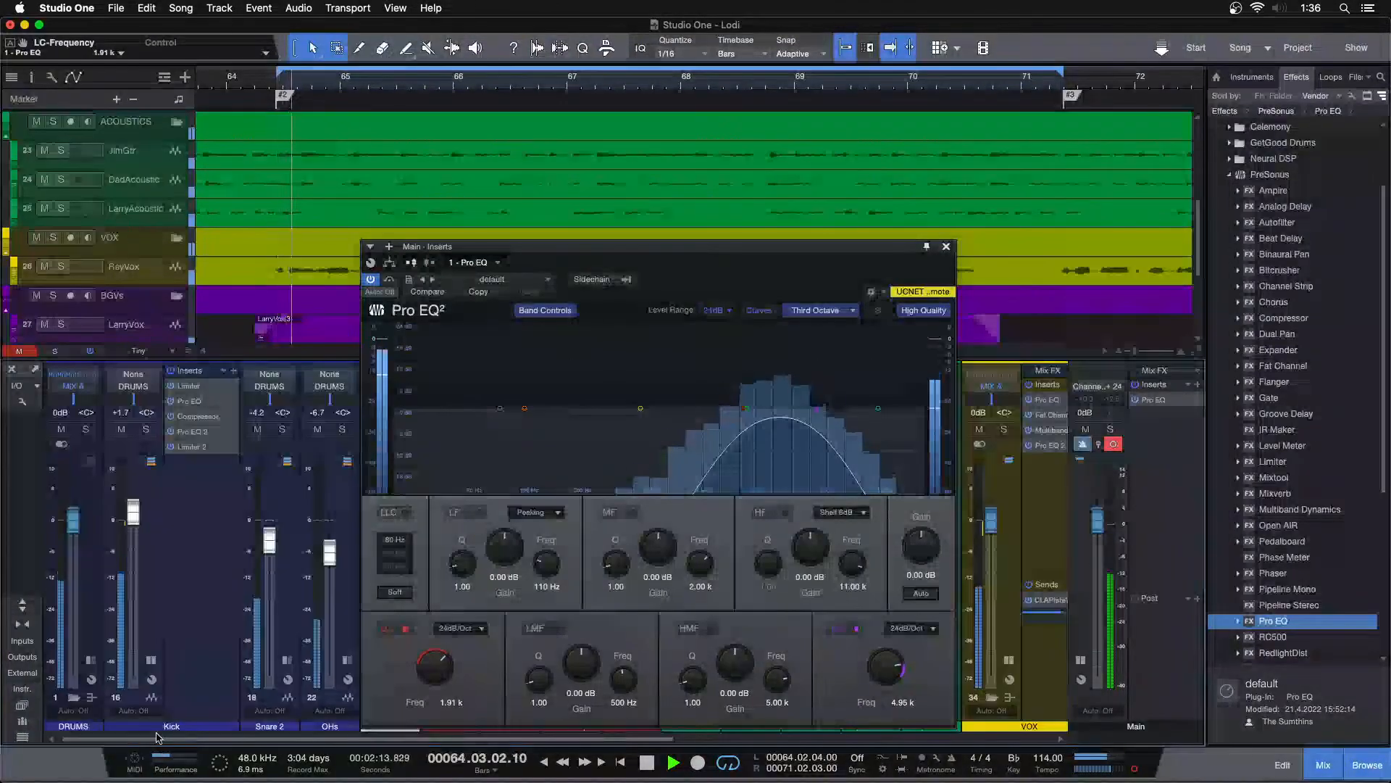
double_click(188, 401)
left_click(697, 628)
scroll(1179, 671, "right", 5)
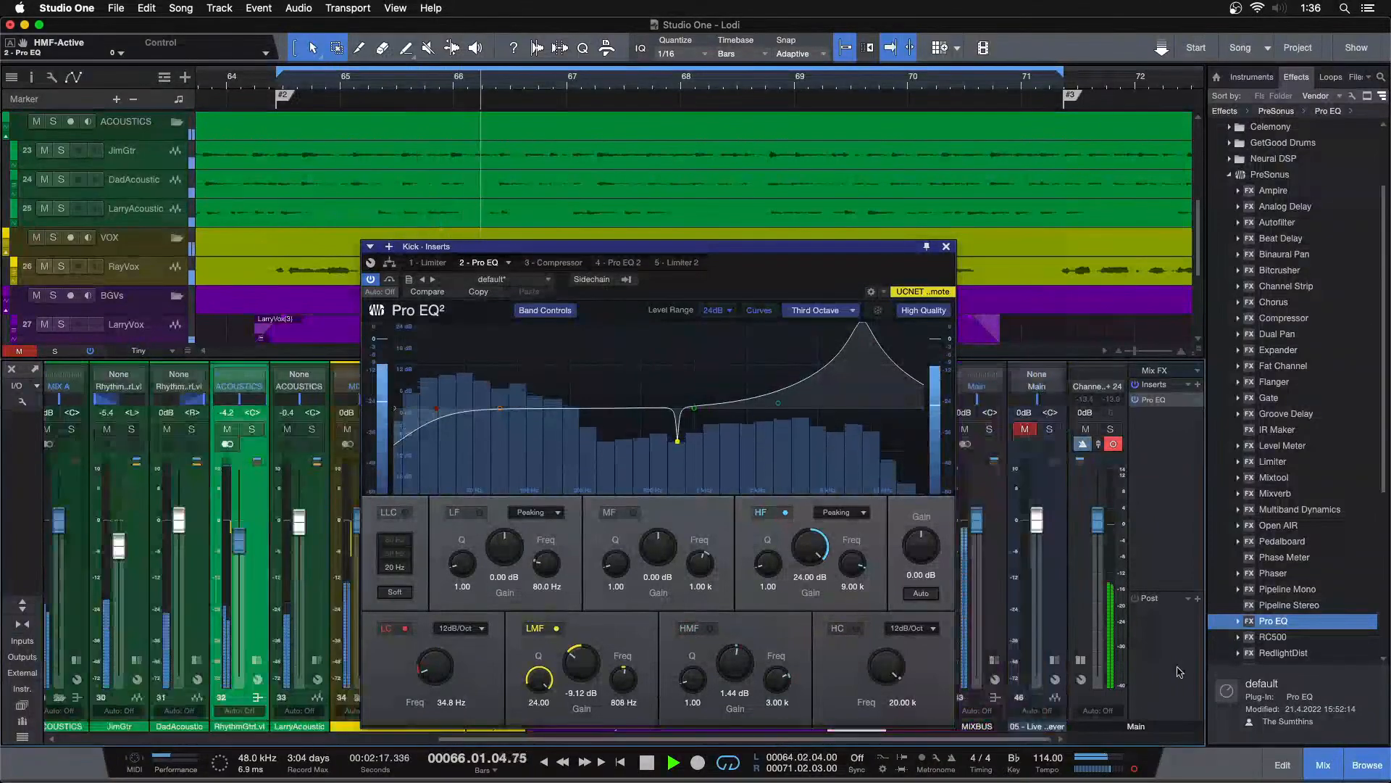
Step: Alternate between the mix and the soloed Live Forever reference in the 2–5 kHz band, and close the Kick EQ window
left_click(1051, 433)
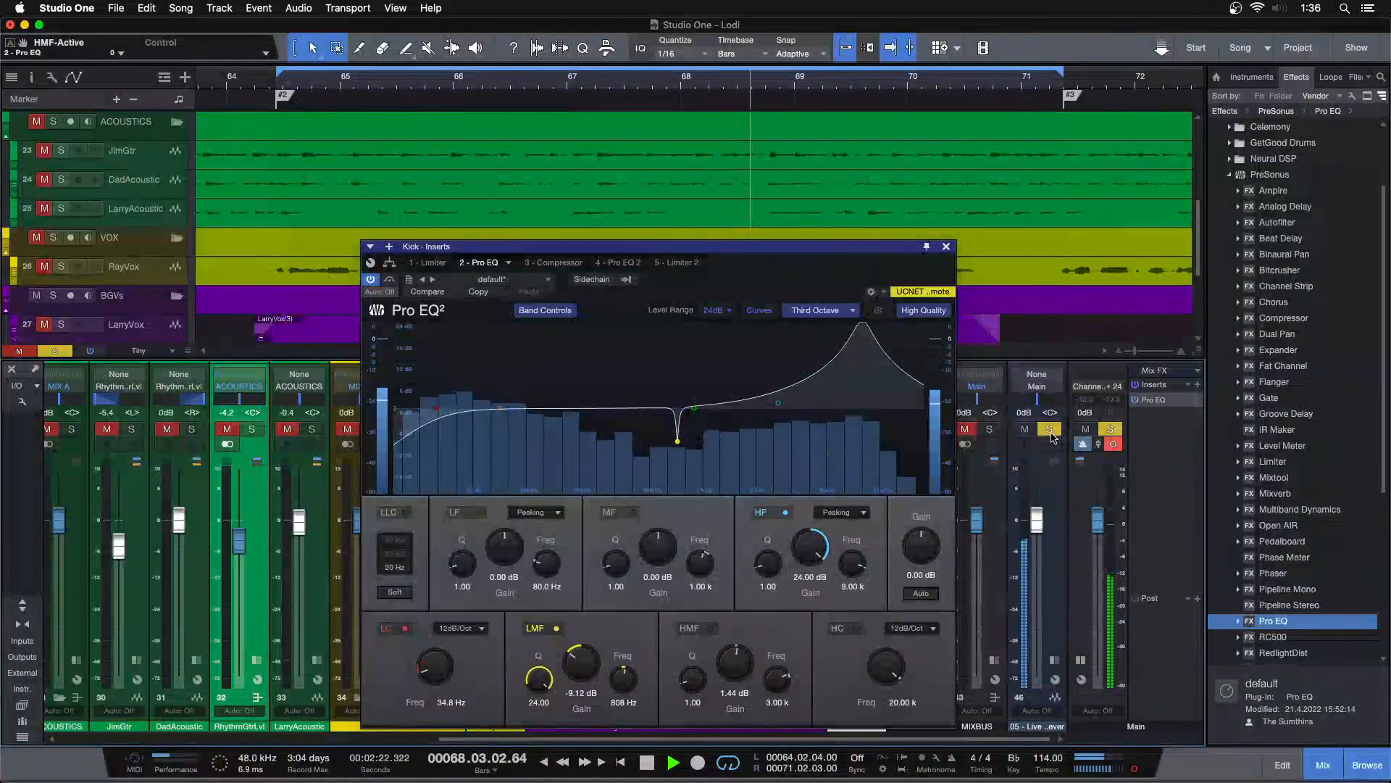
left_click(1050, 433)
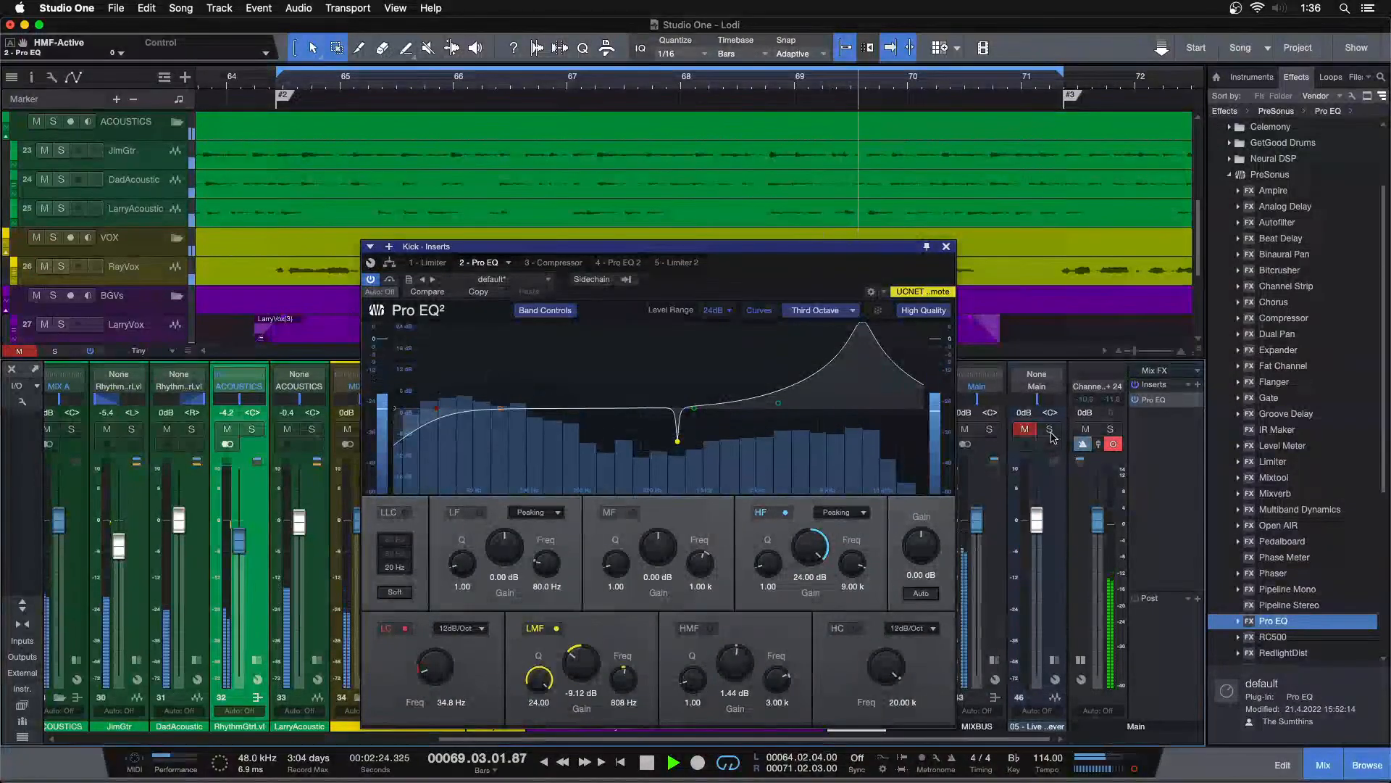
left_click(1050, 436)
left_click(1050, 436)
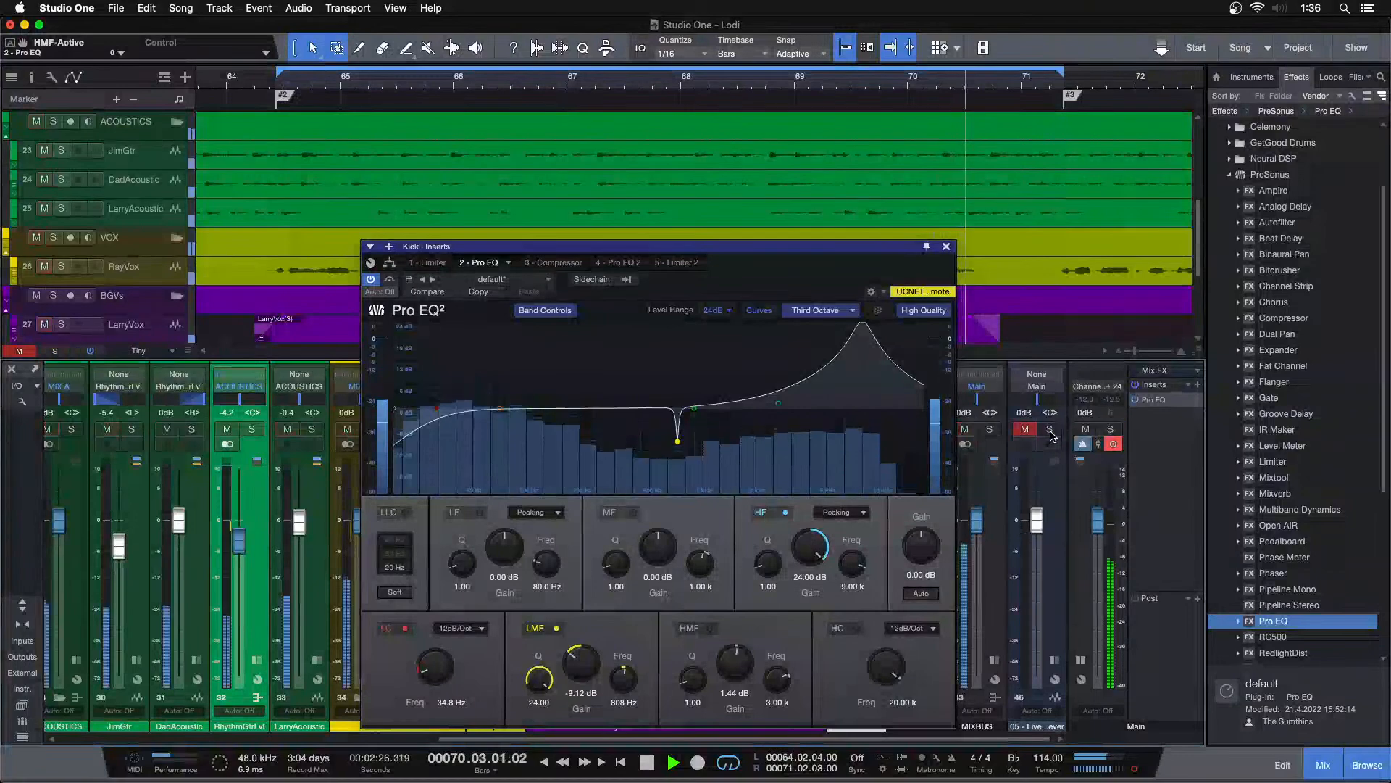
left_click(945, 246)
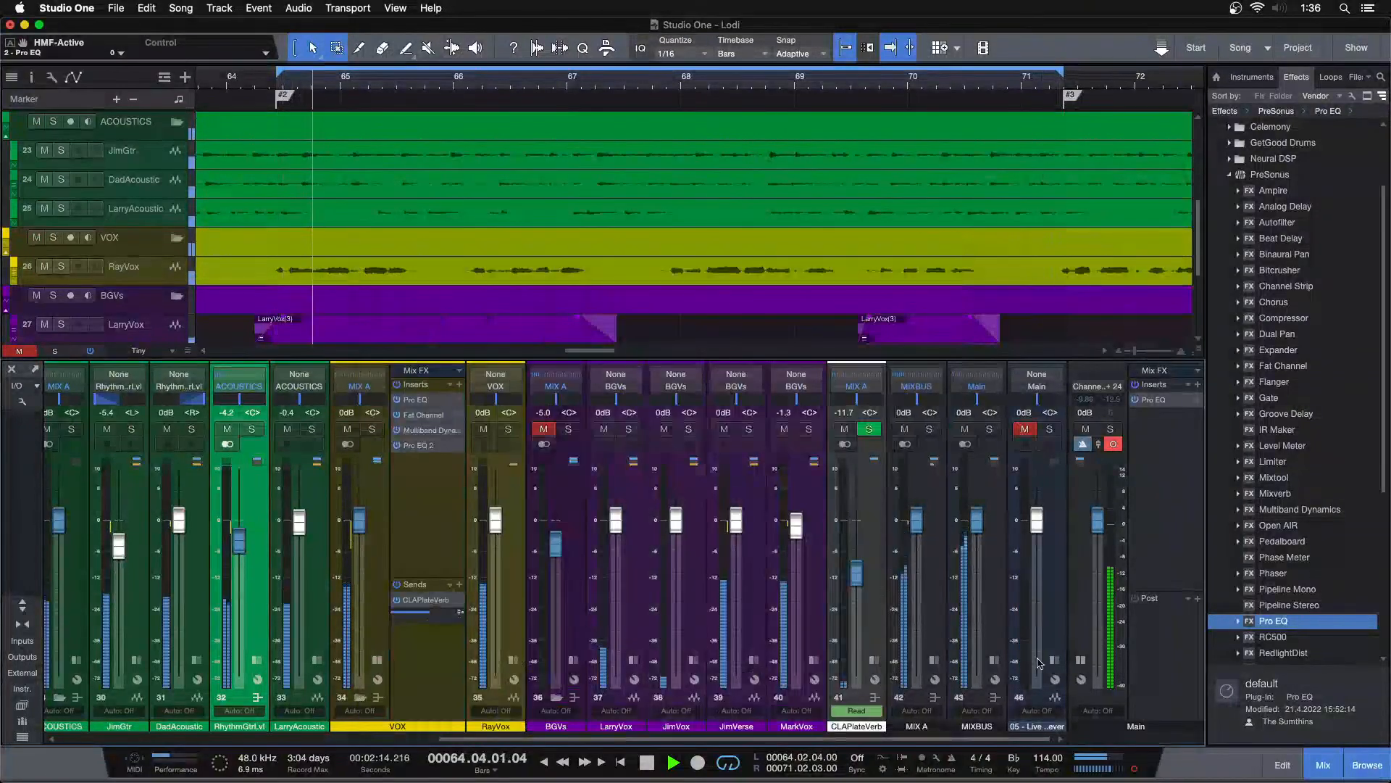
Step: Switch the main output from mono to stereo while alternating between the mix and the soloed Live Forever reference
left_click(1049, 429)
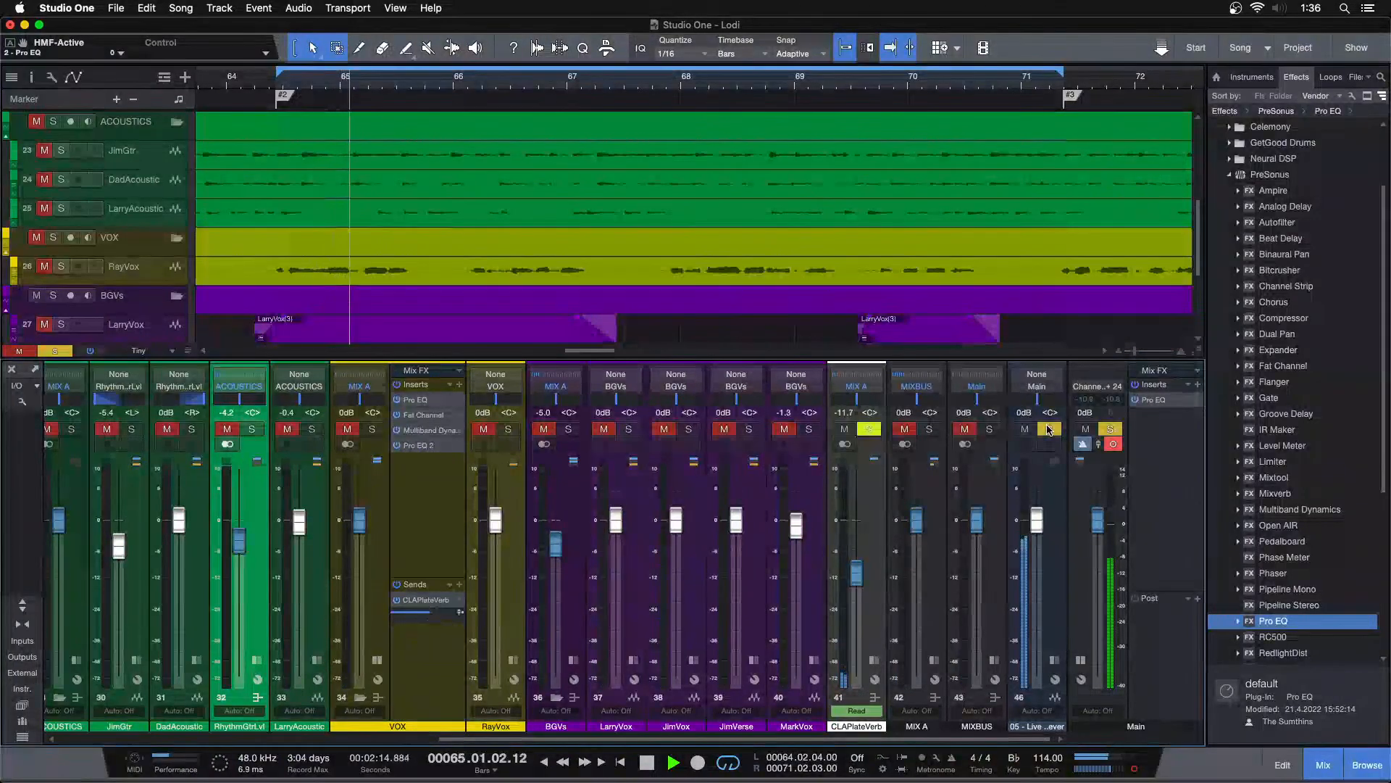
left_click(1049, 429)
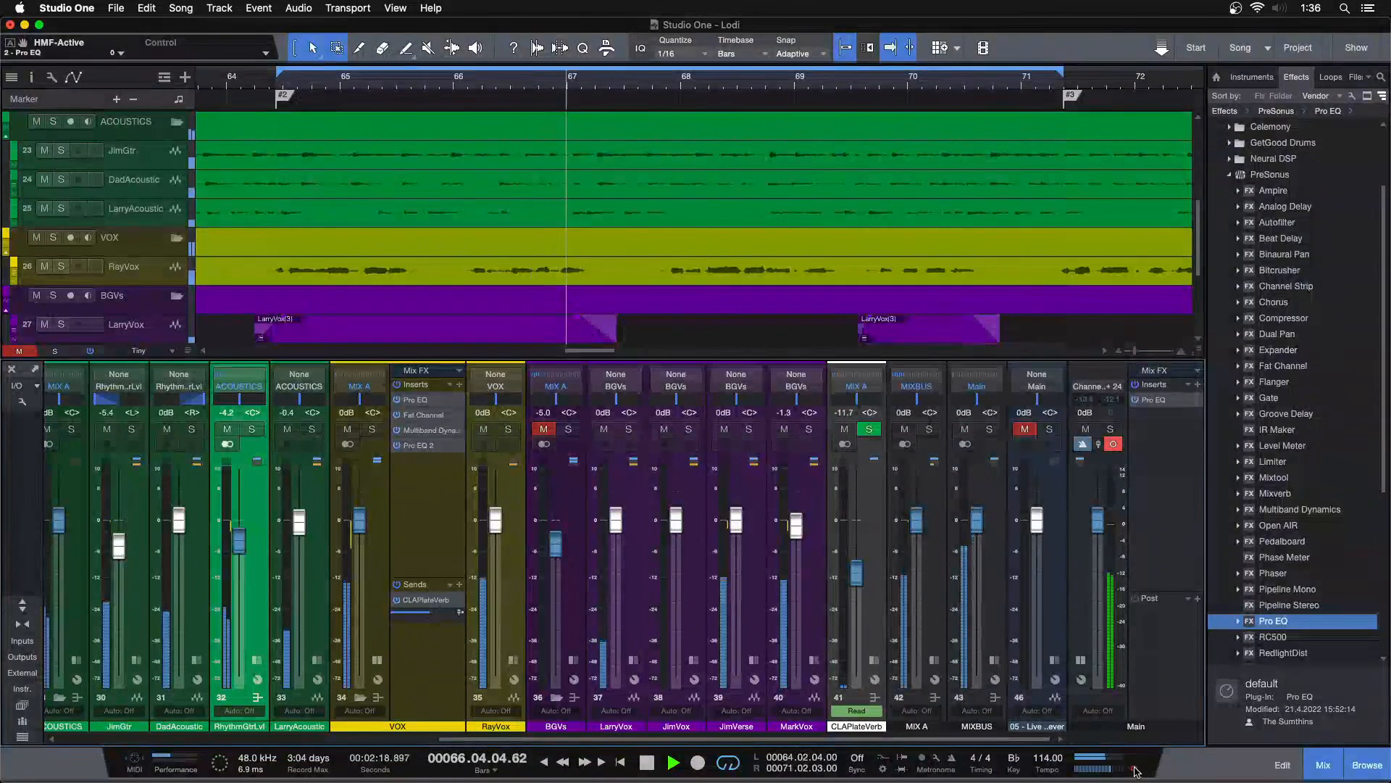
left_click(1048, 429)
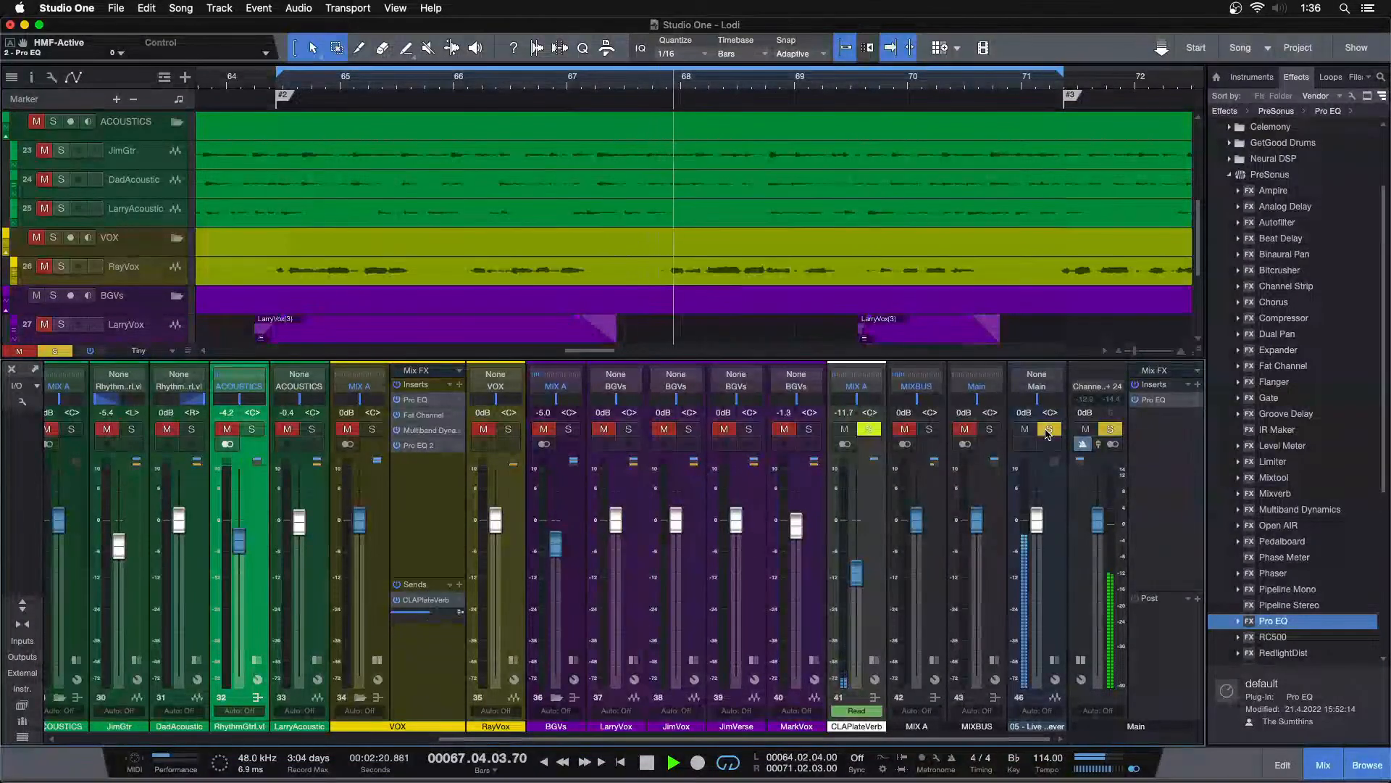
left_click(1049, 429)
Step: Collapse the expanded VOX channel strip and compare the mix with the soloed Live Forever reference in stereo
left_click(1024, 429)
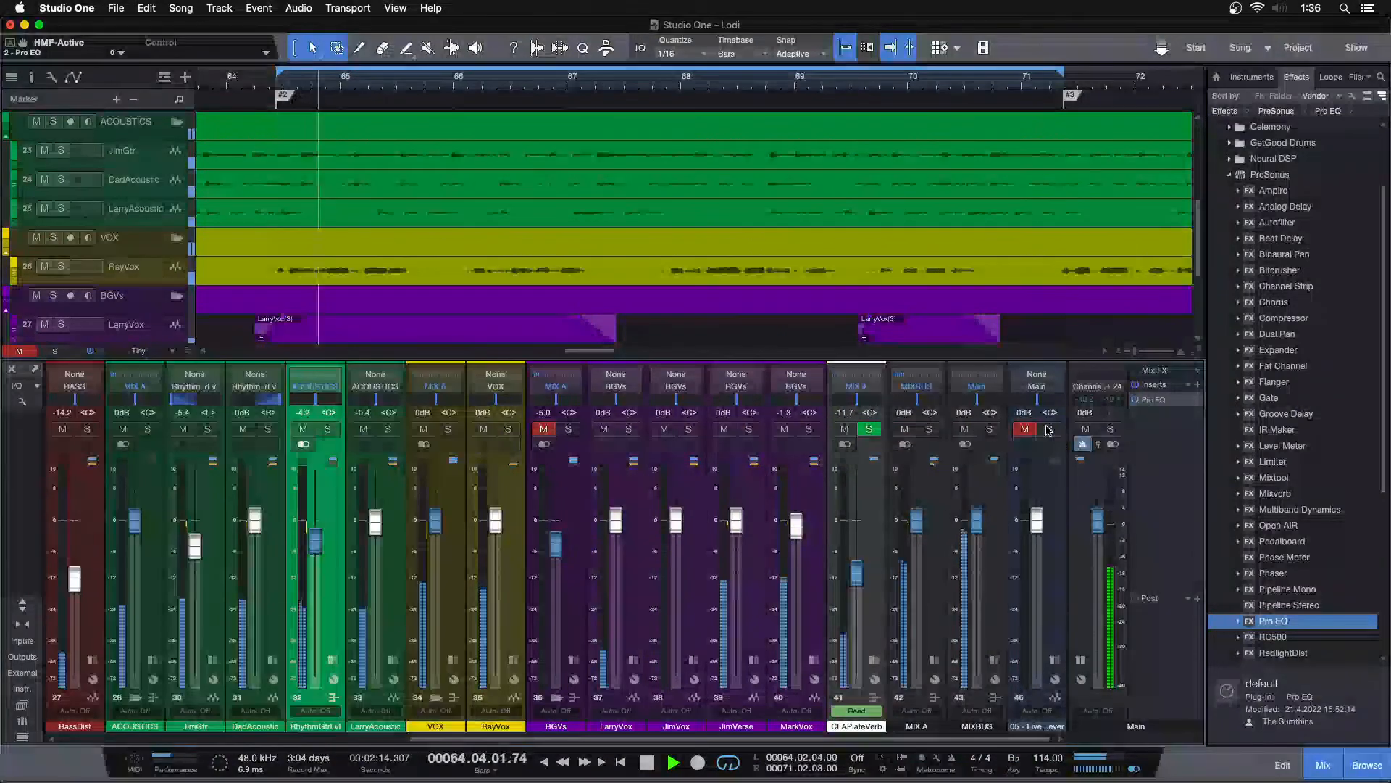
left_click(1049, 429)
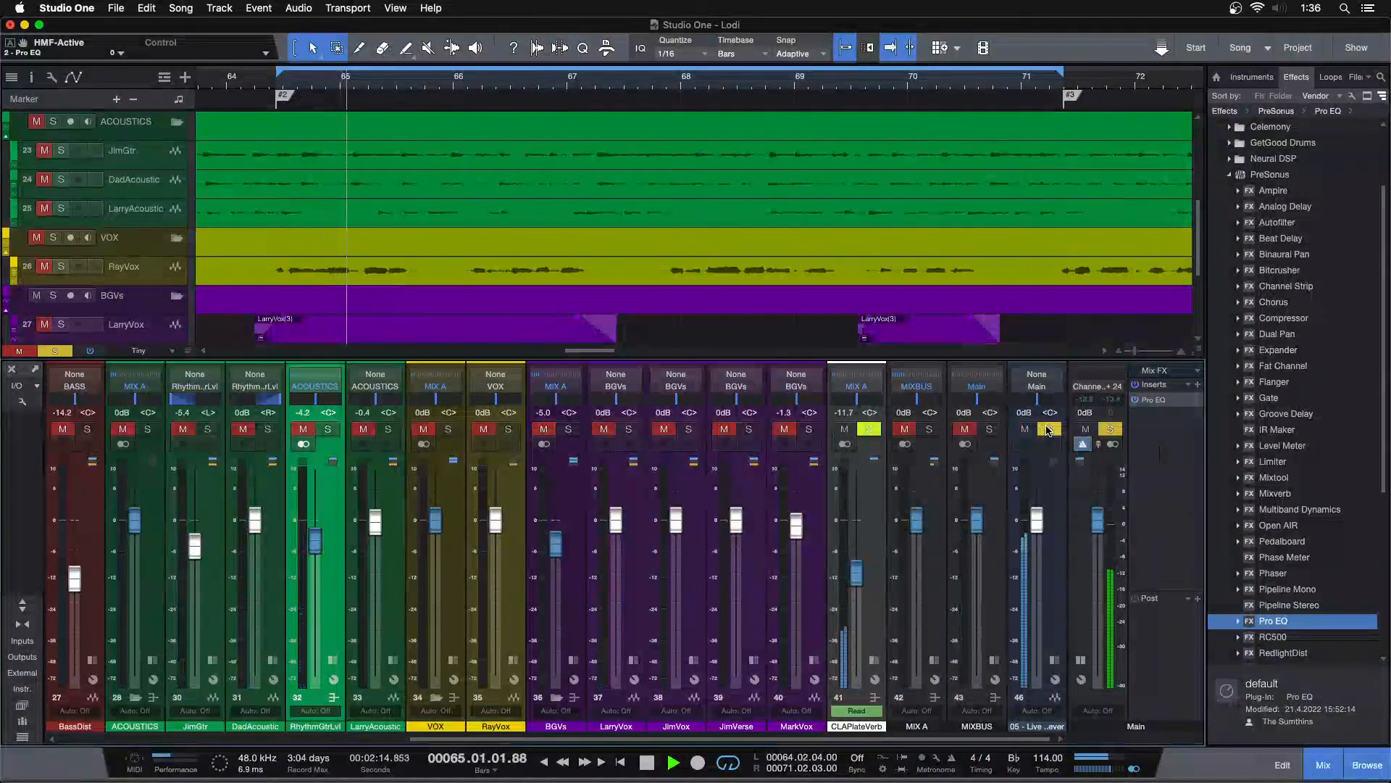
left_click(1049, 429)
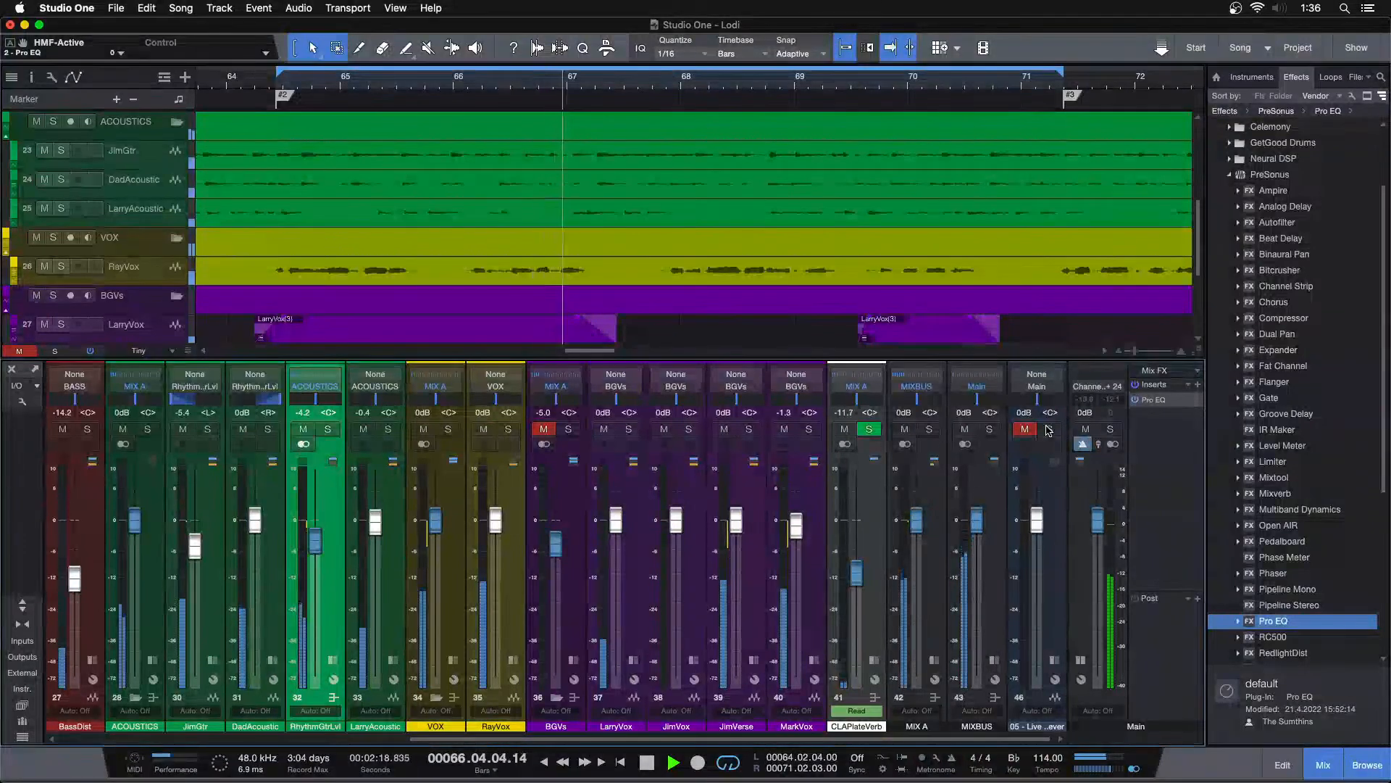
left_click(1048, 429)
left_click(1048, 429)
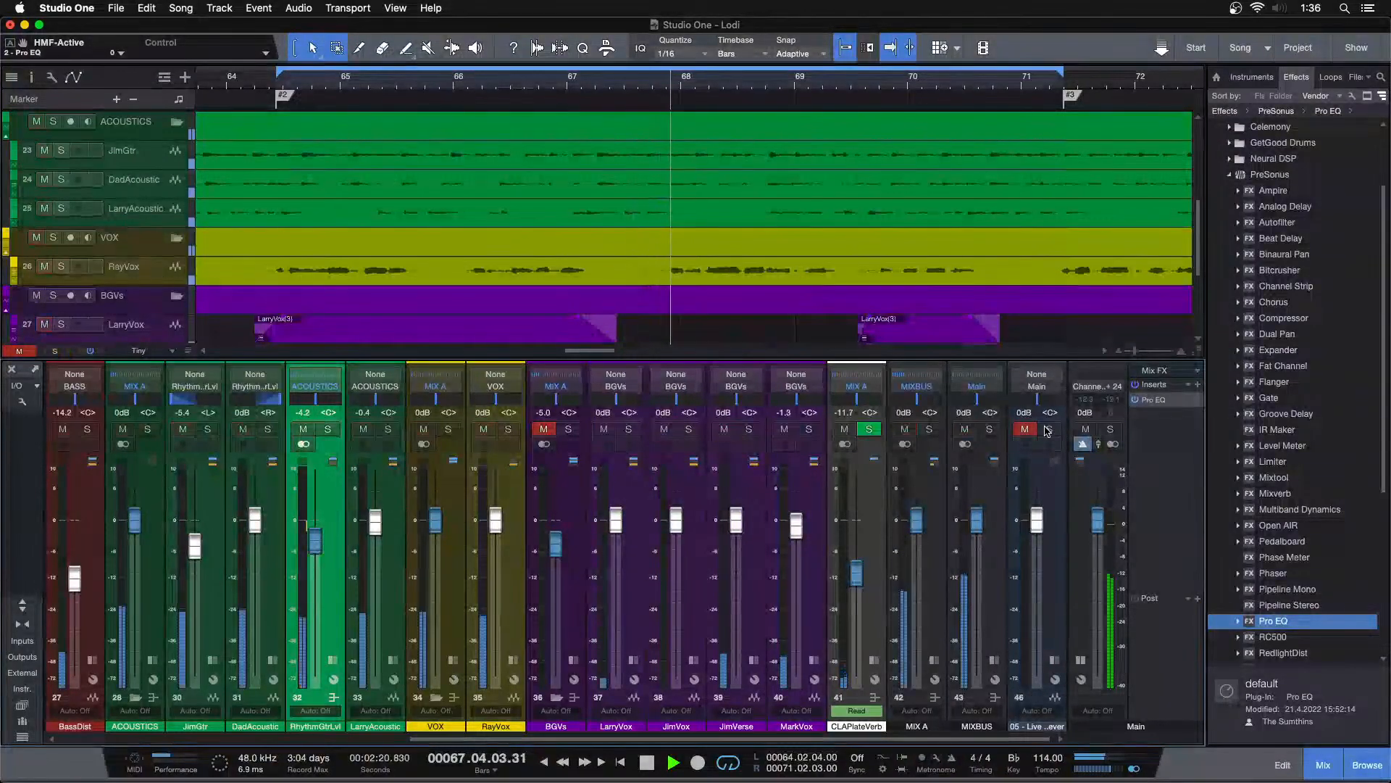
Step: Stop playback, expand the RhythmGtrLvl bus strip and open its Pro EQ, keeping the bus fader in view
key("space")
left_click(333, 660)
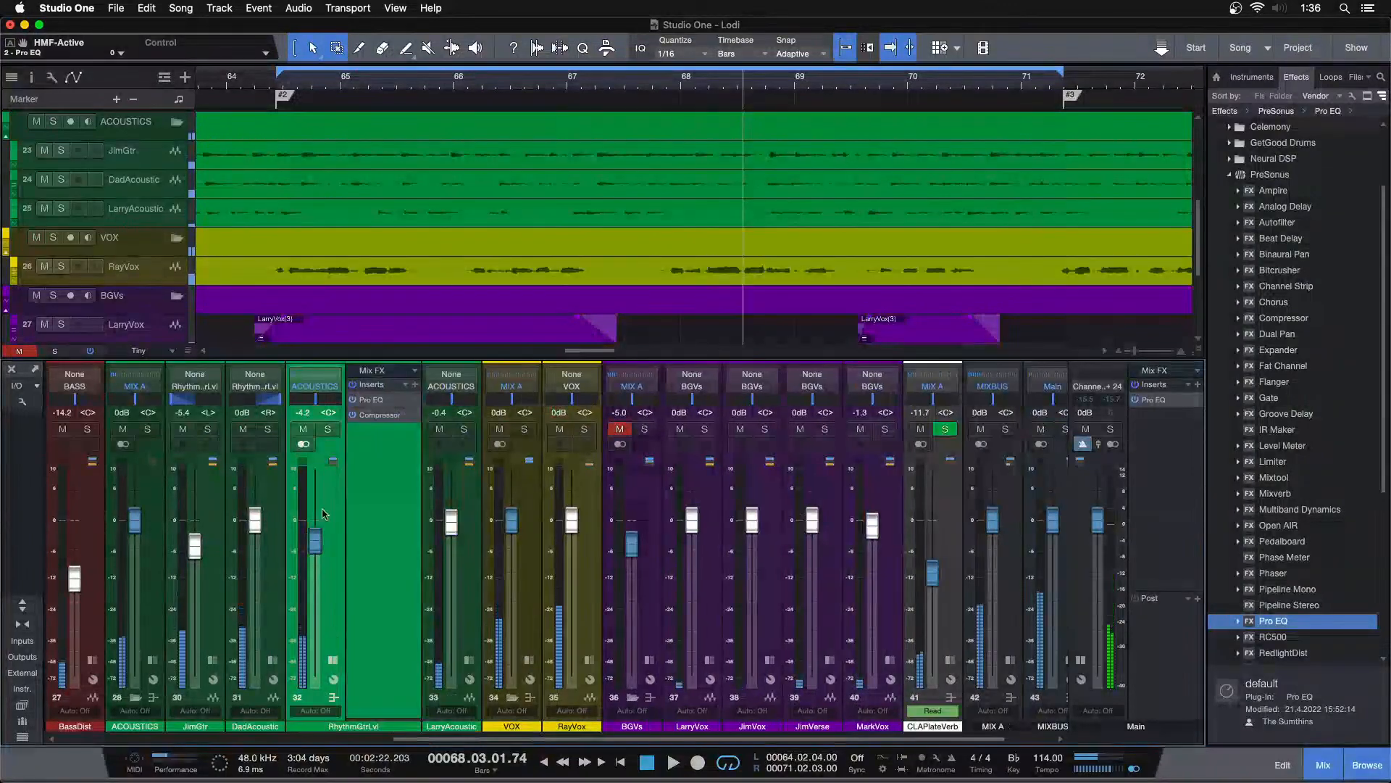
left_click(371, 399)
left_click_drag(769, 278, 903, 250)
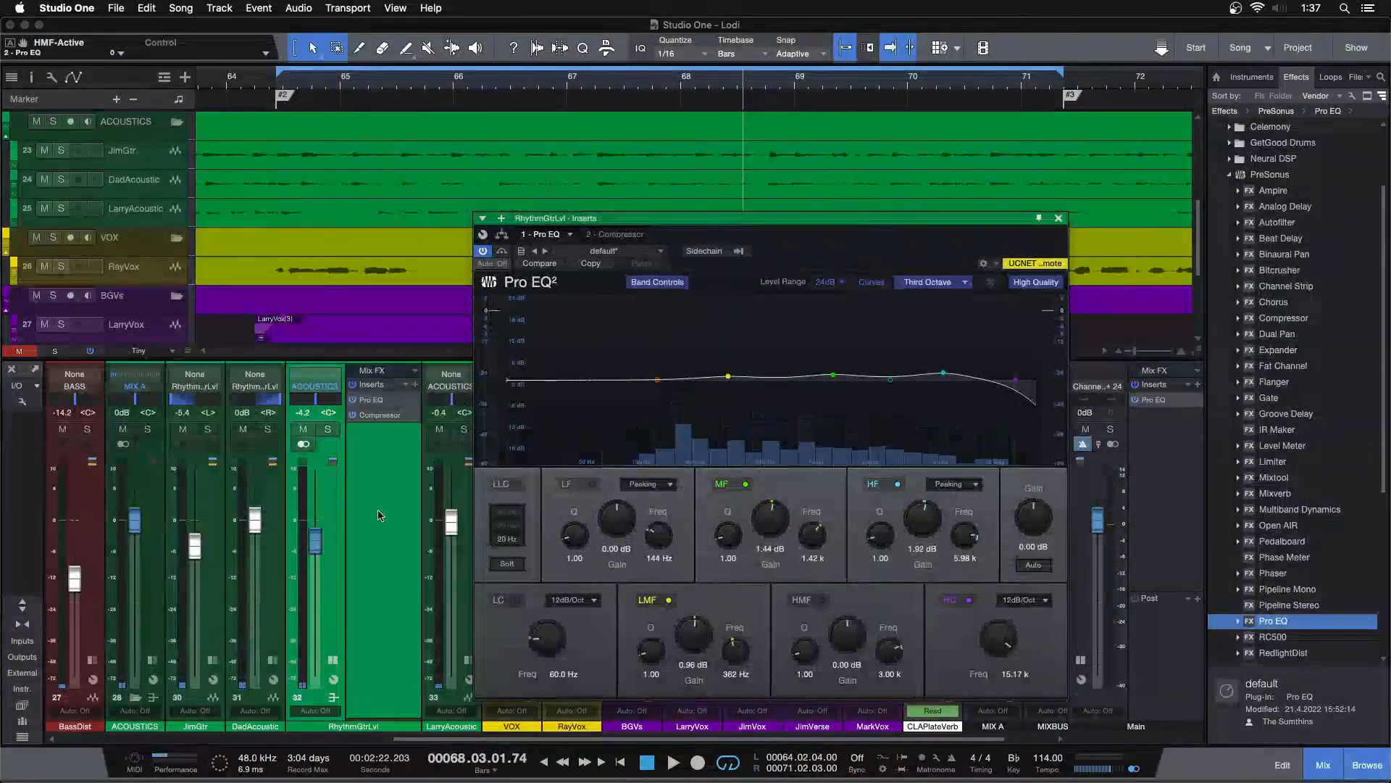
Step: Check the LarryAcoustic channel's Pro EQ and raise the RhythmGtrLvl bus fader to -3.8 dB
left_click(456, 569, "super")
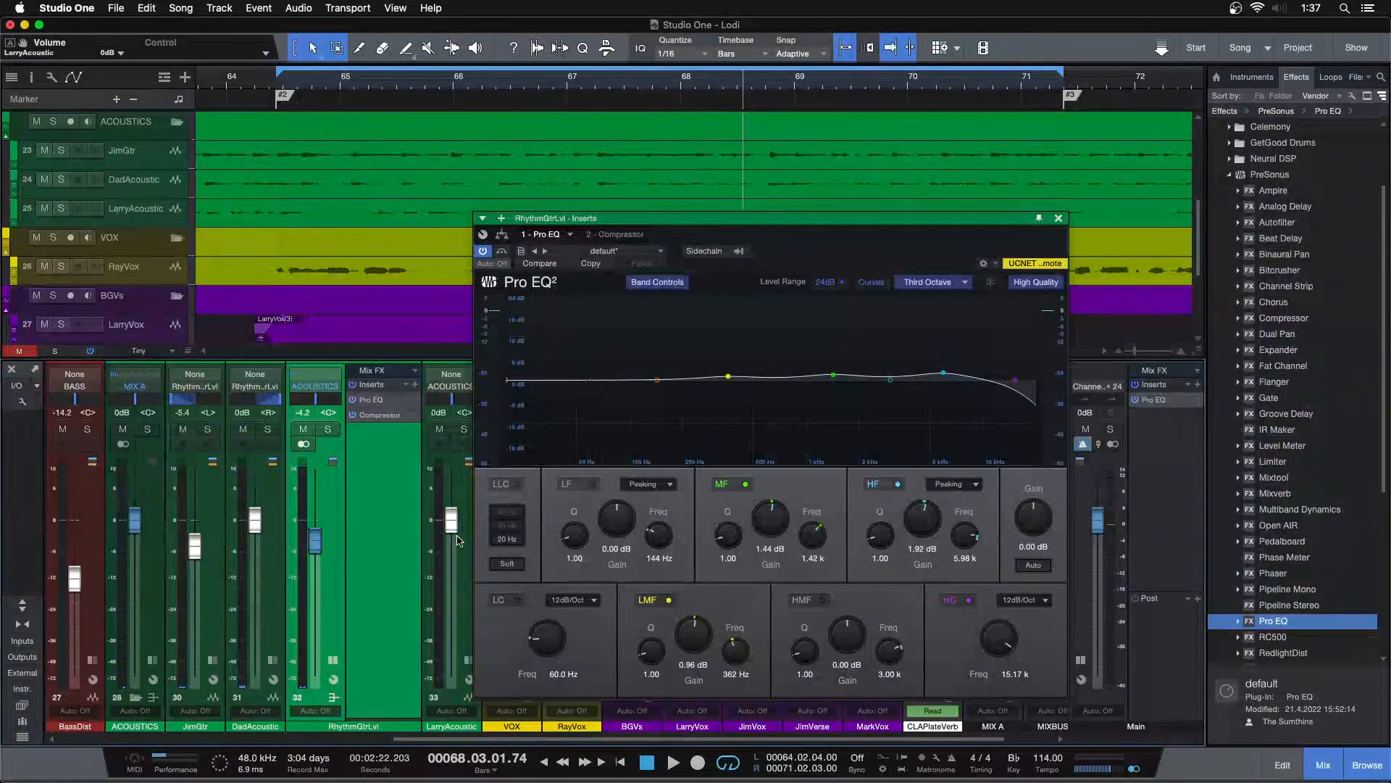
left_click(464, 576)
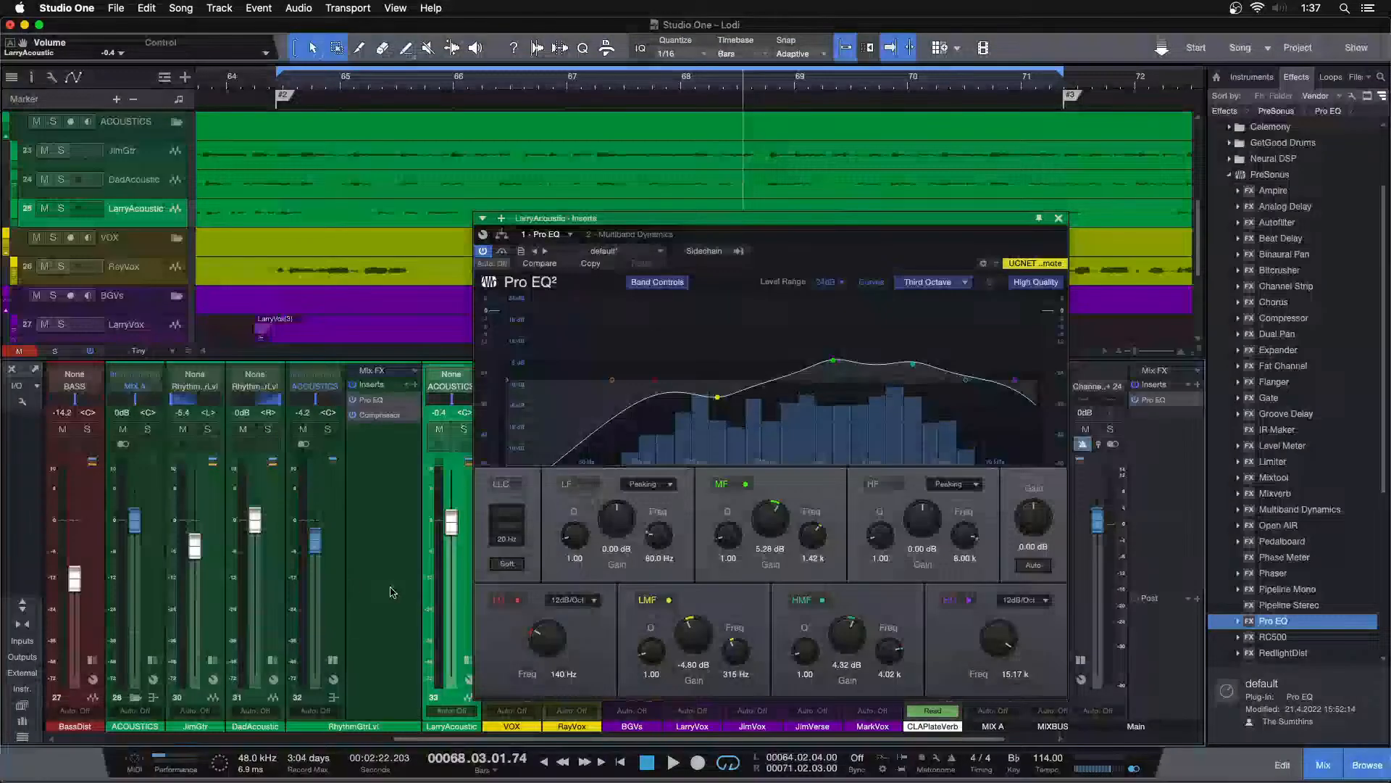
left_click(334, 569, "shift")
scroll(321, 545, "up", 2)
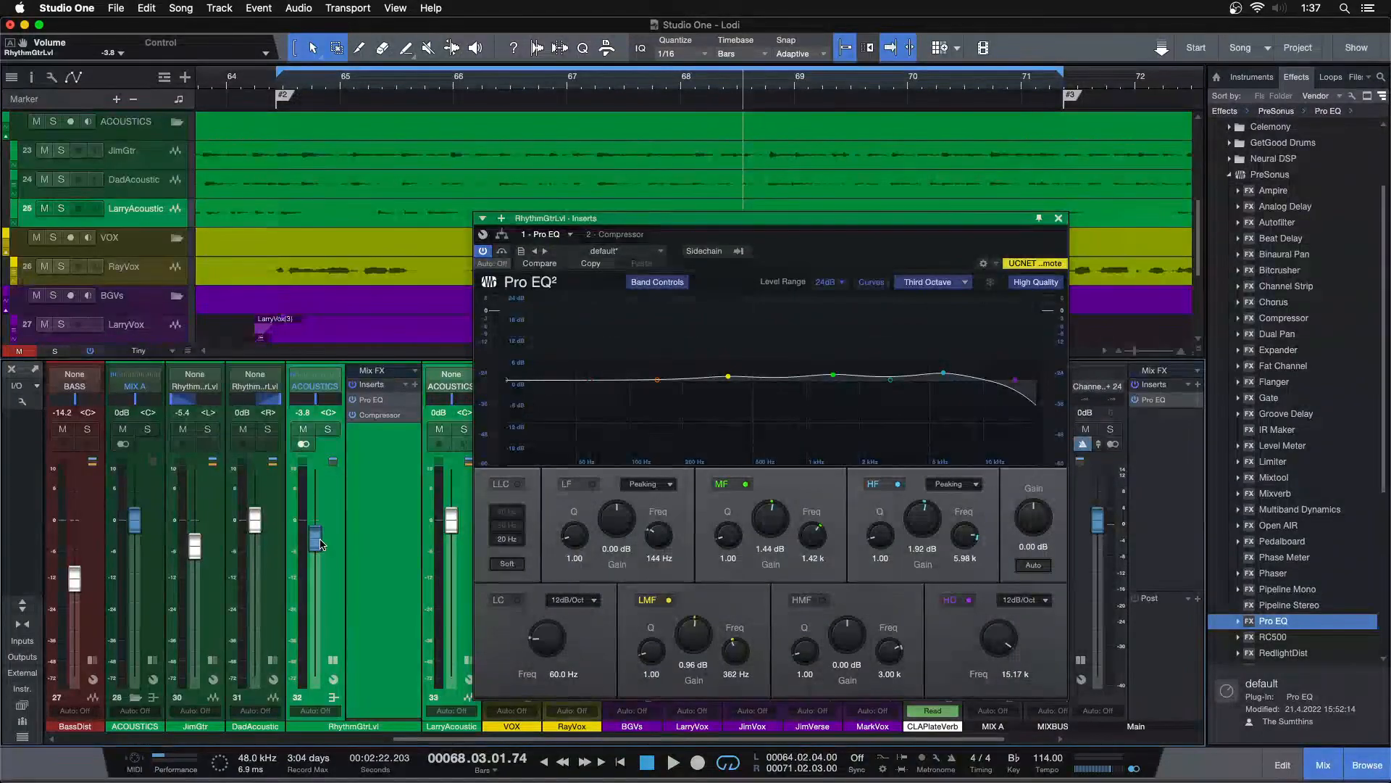
left_click(367, 639)
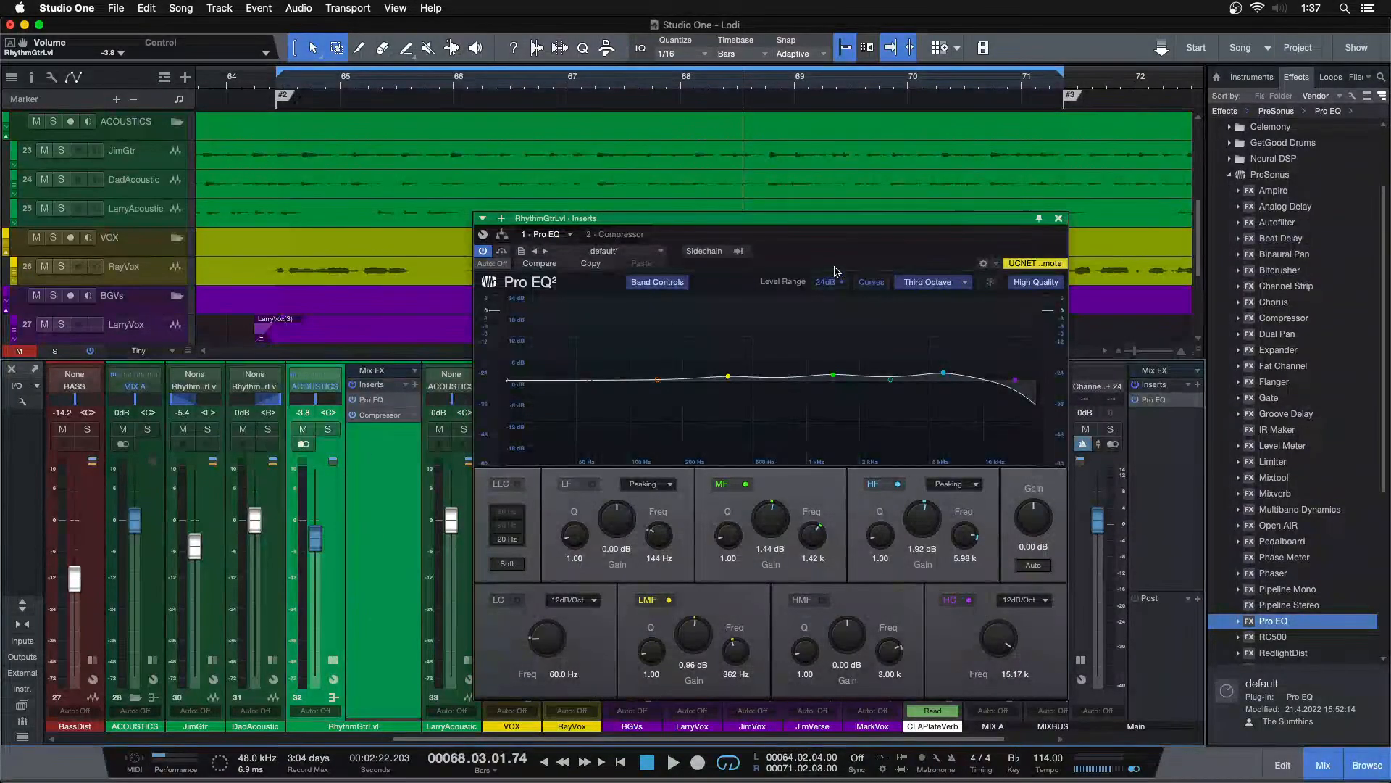
Step: Close the RhythmGtrLvl inserts and open the Pro EQ on the acoustic guitar in channel 33
left_click(1059, 218)
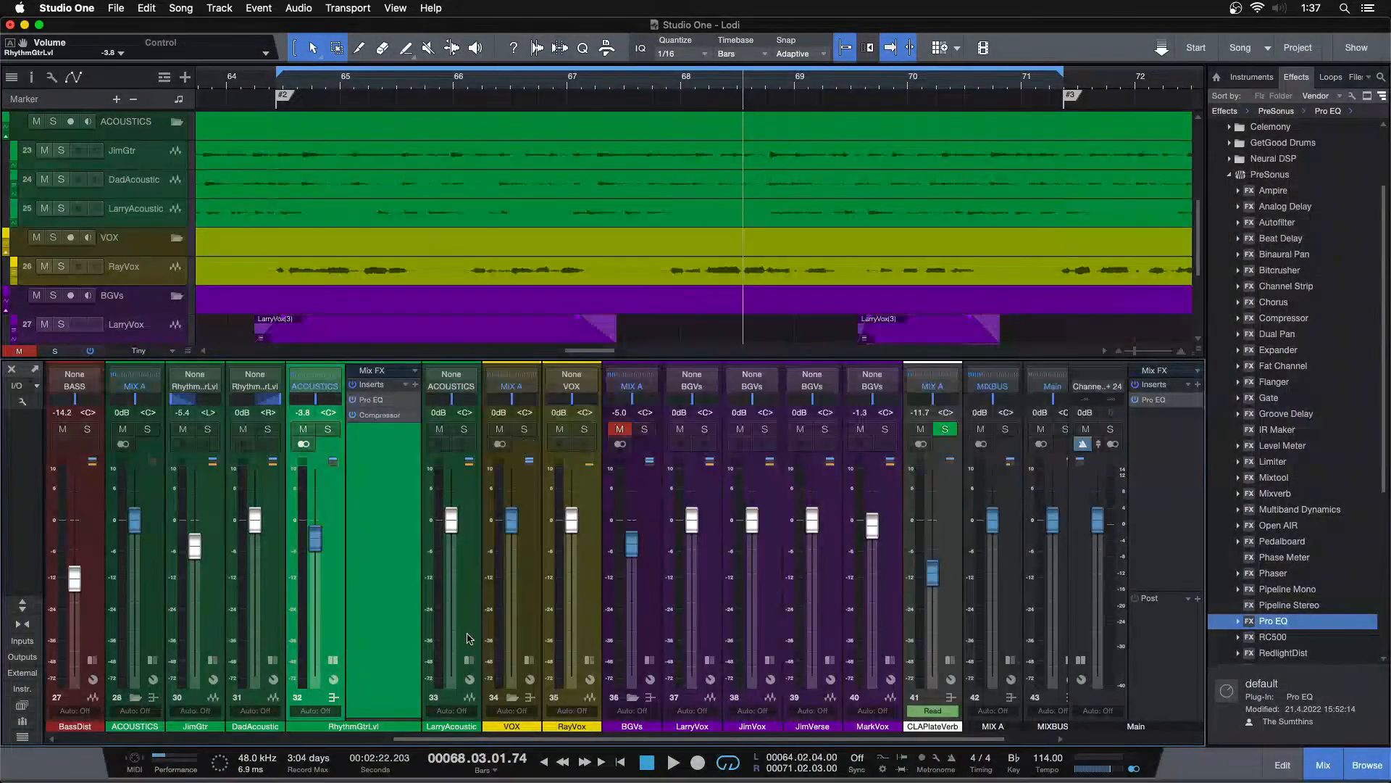
left_click(471, 658)
left_click(531, 400)
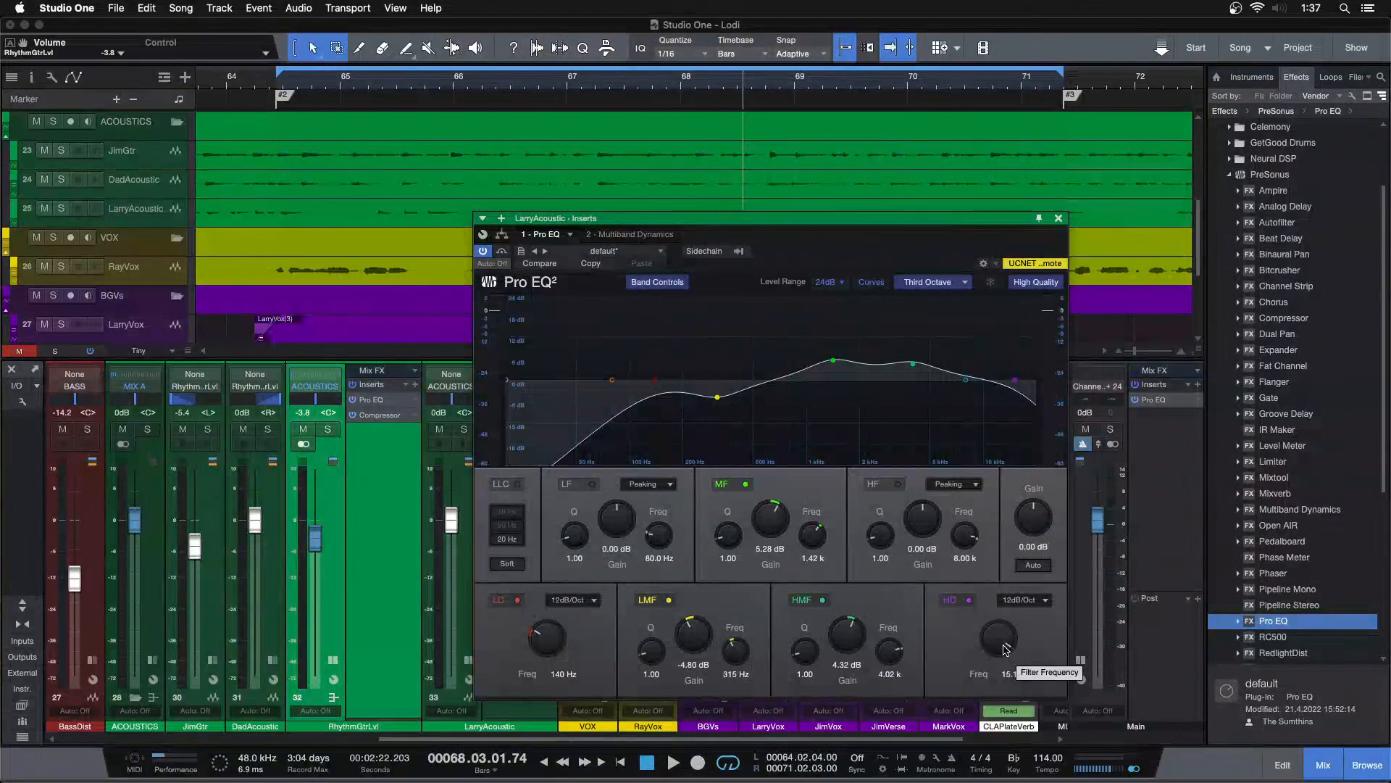
Step: Set the HF gain to 1.44 dB in the RhythmGtrLvl Pro EQ while the song plays
left_click(369, 400)
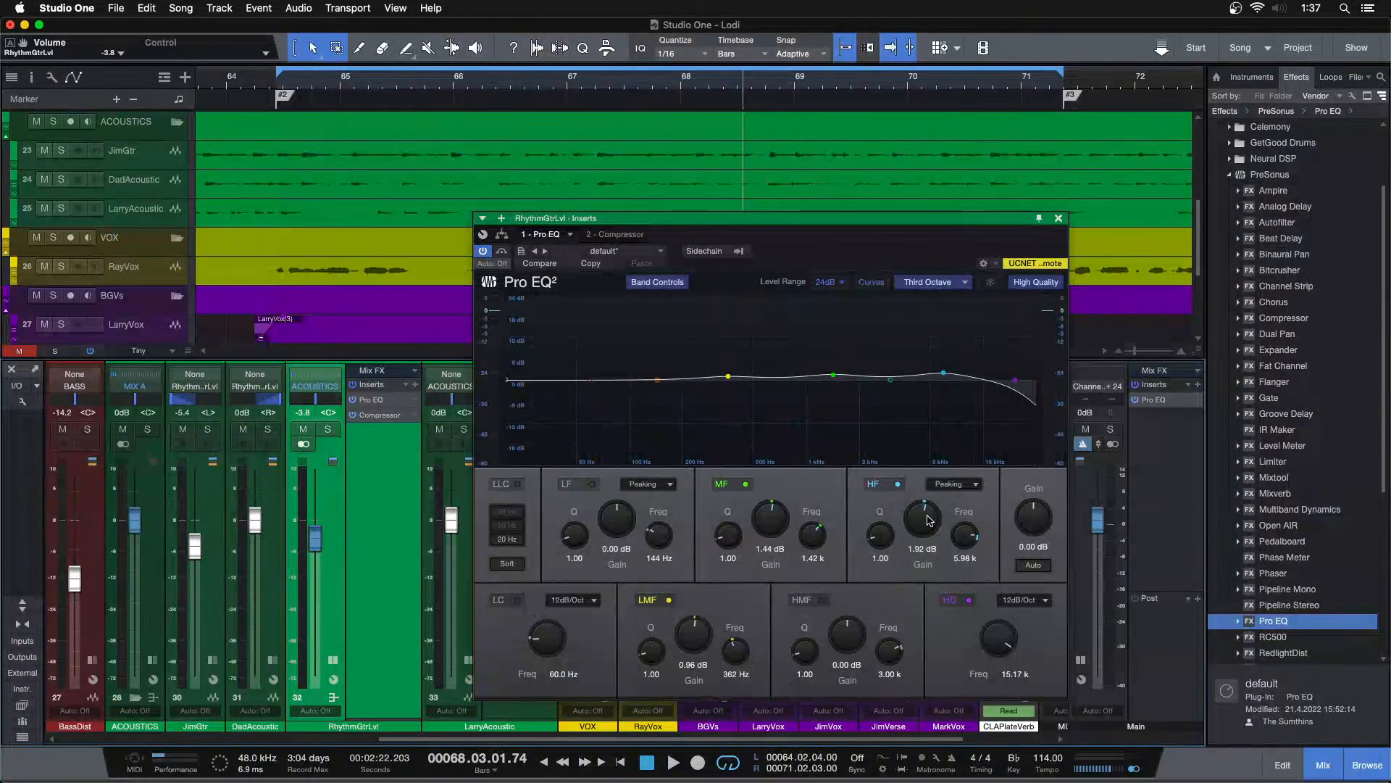
left_click(333, 661)
key("space")
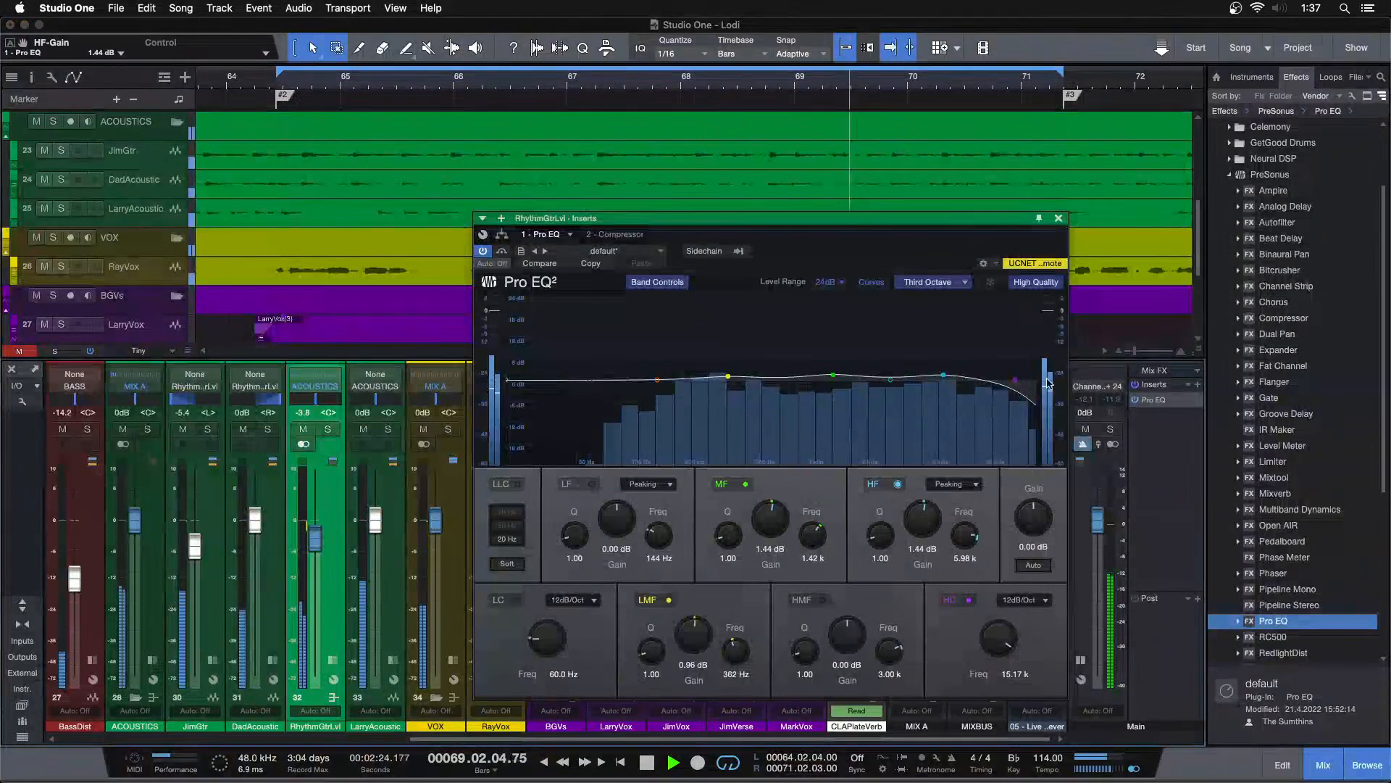
Step: Close the rhythm guitar EQ and briefly solo the reference track in channel 46 to compare it with the mix
left_click(1058, 218)
left_click(1050, 429)
left_click(1050, 429)
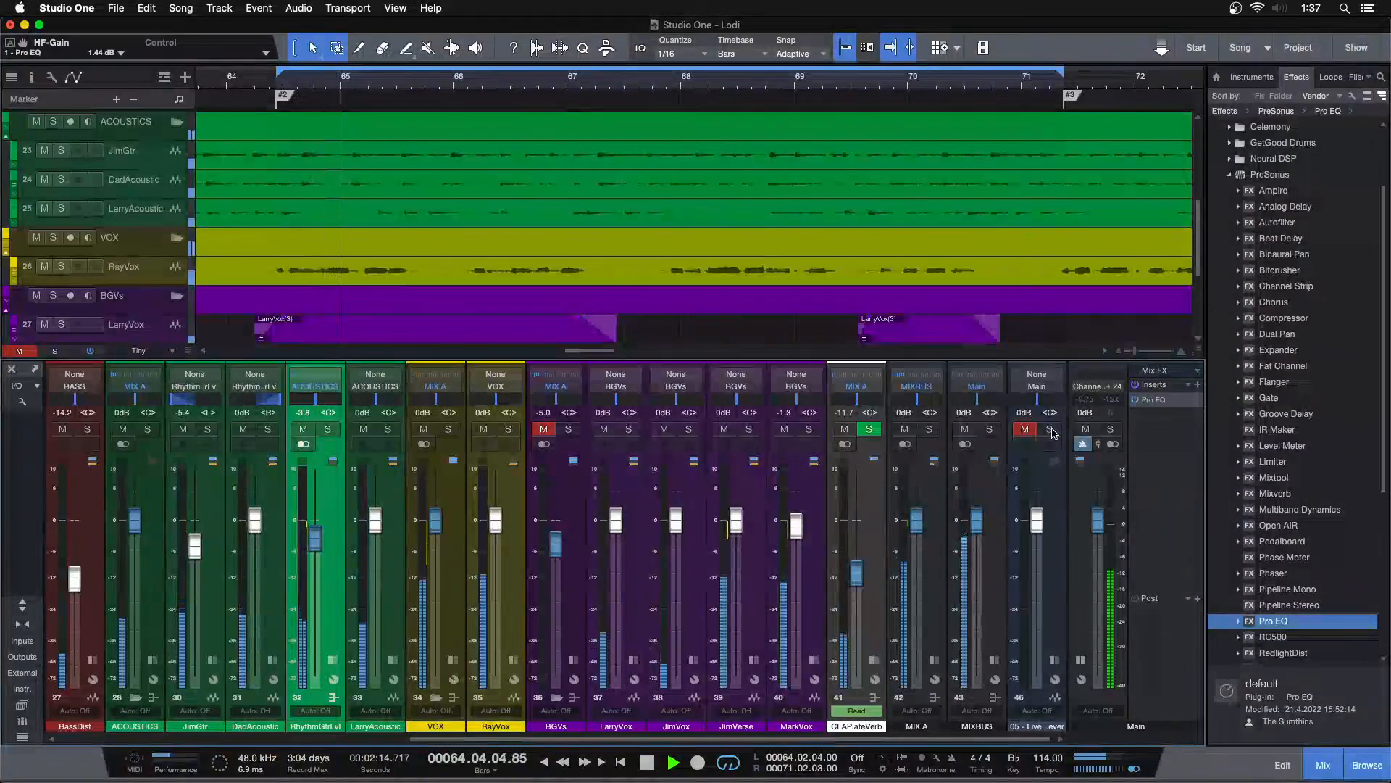
Step: Set the Main output's Pro EQ to a 957 Hz low cut and a 2.05 kHz high cut, and close it
left_click(1156, 401)
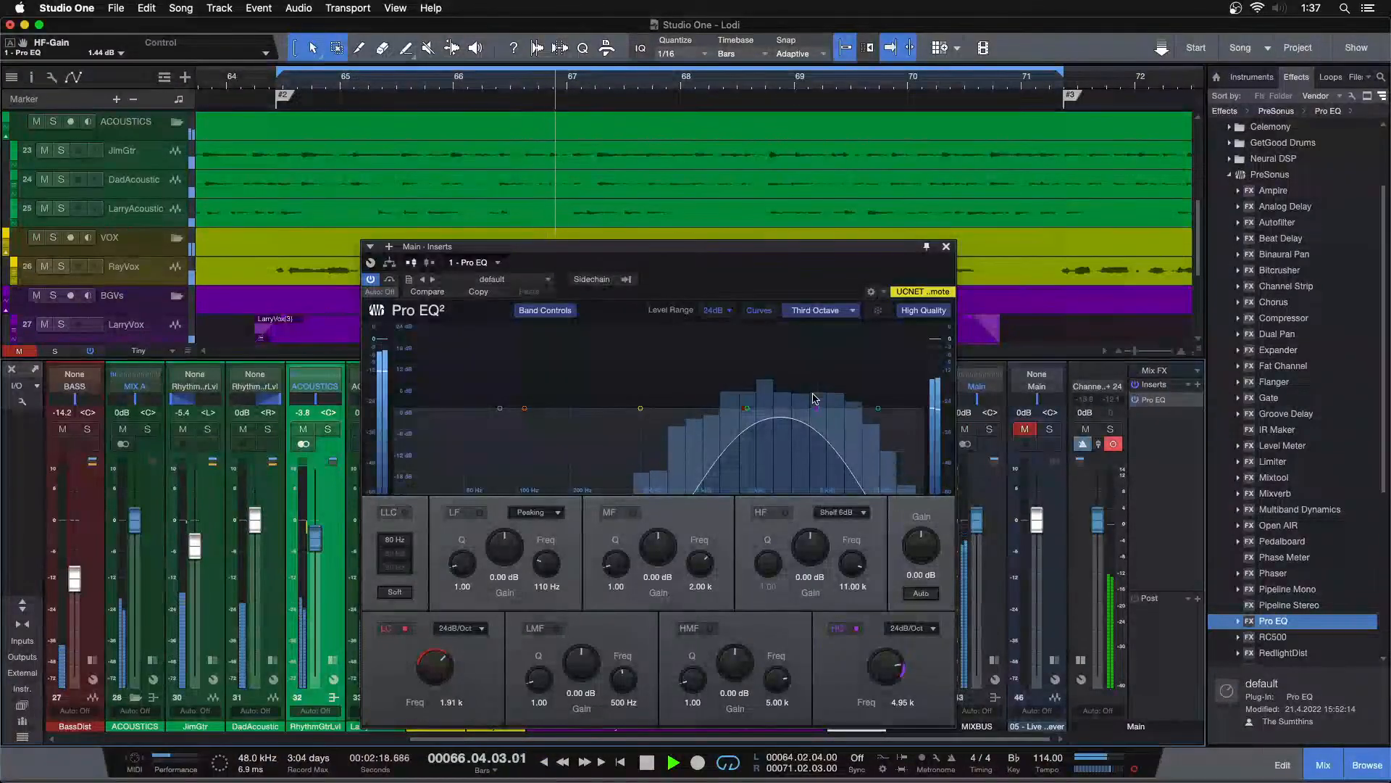
left_click_drag(816, 408, 749, 416)
left_click(747, 409)
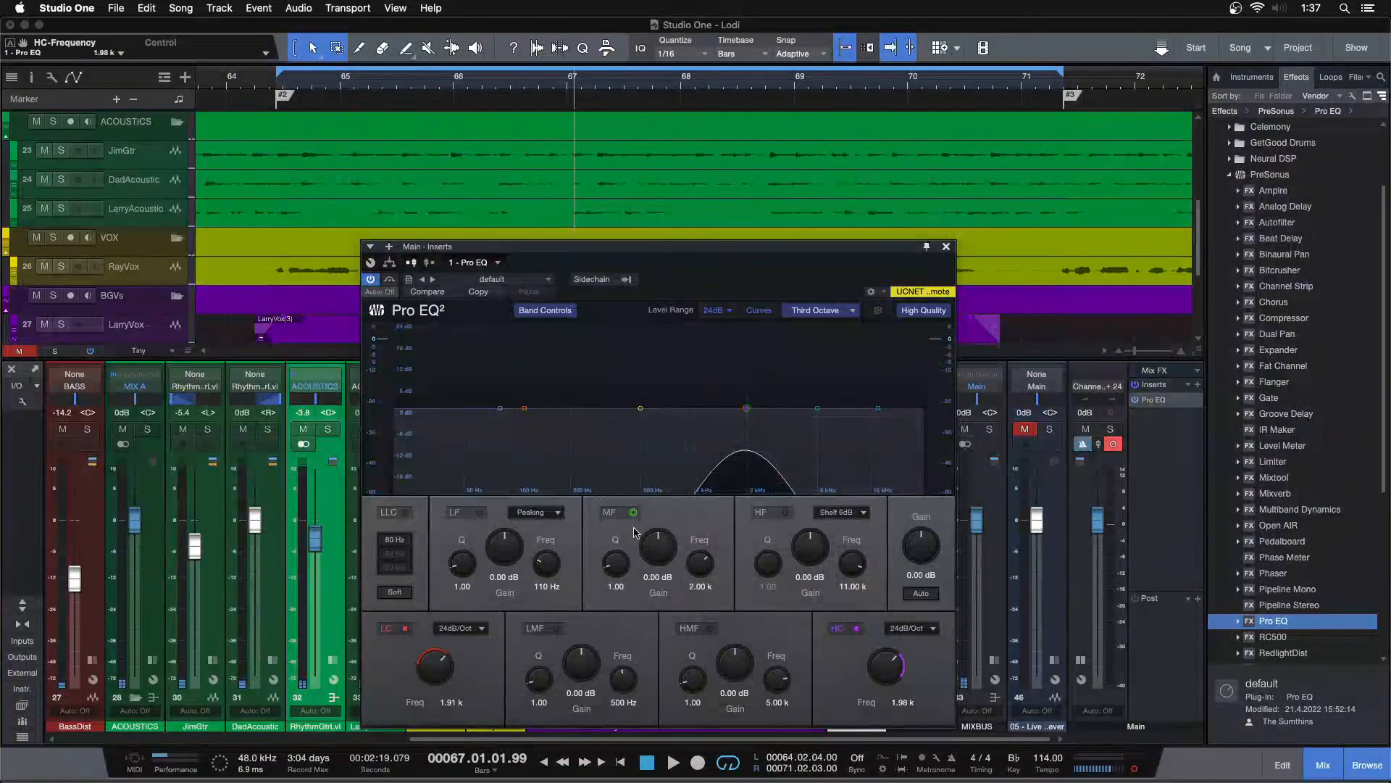
scroll(450, 675, "down", 6)
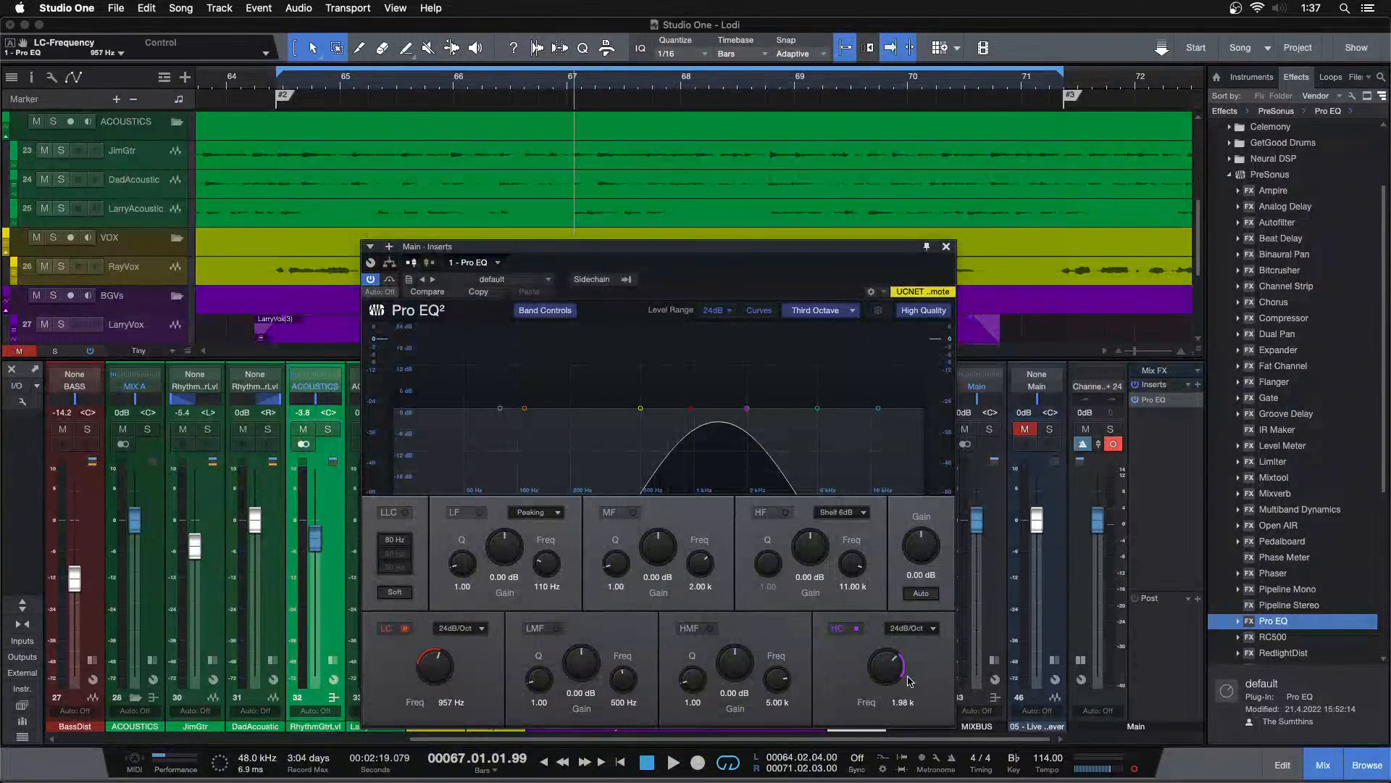
left_click_drag(900, 670, 900, 676)
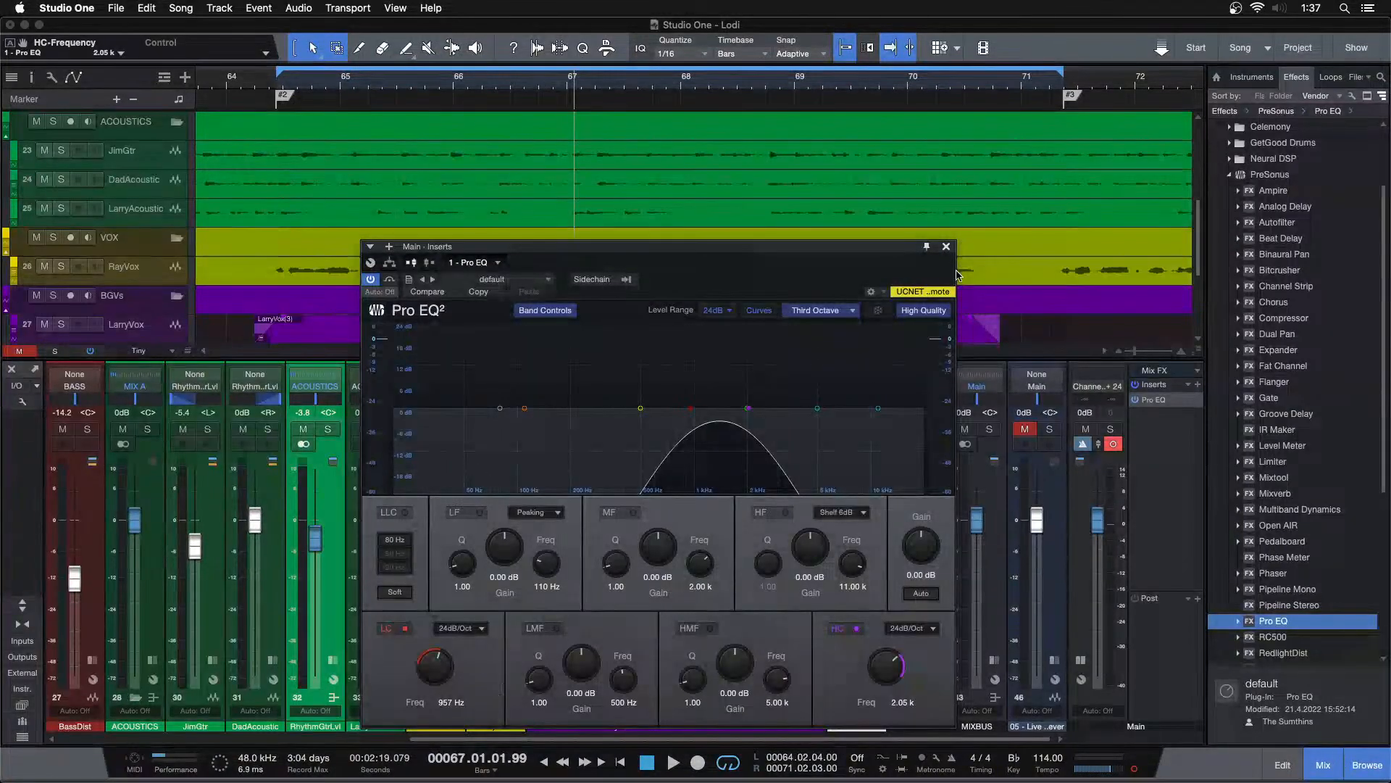
left_click(946, 247)
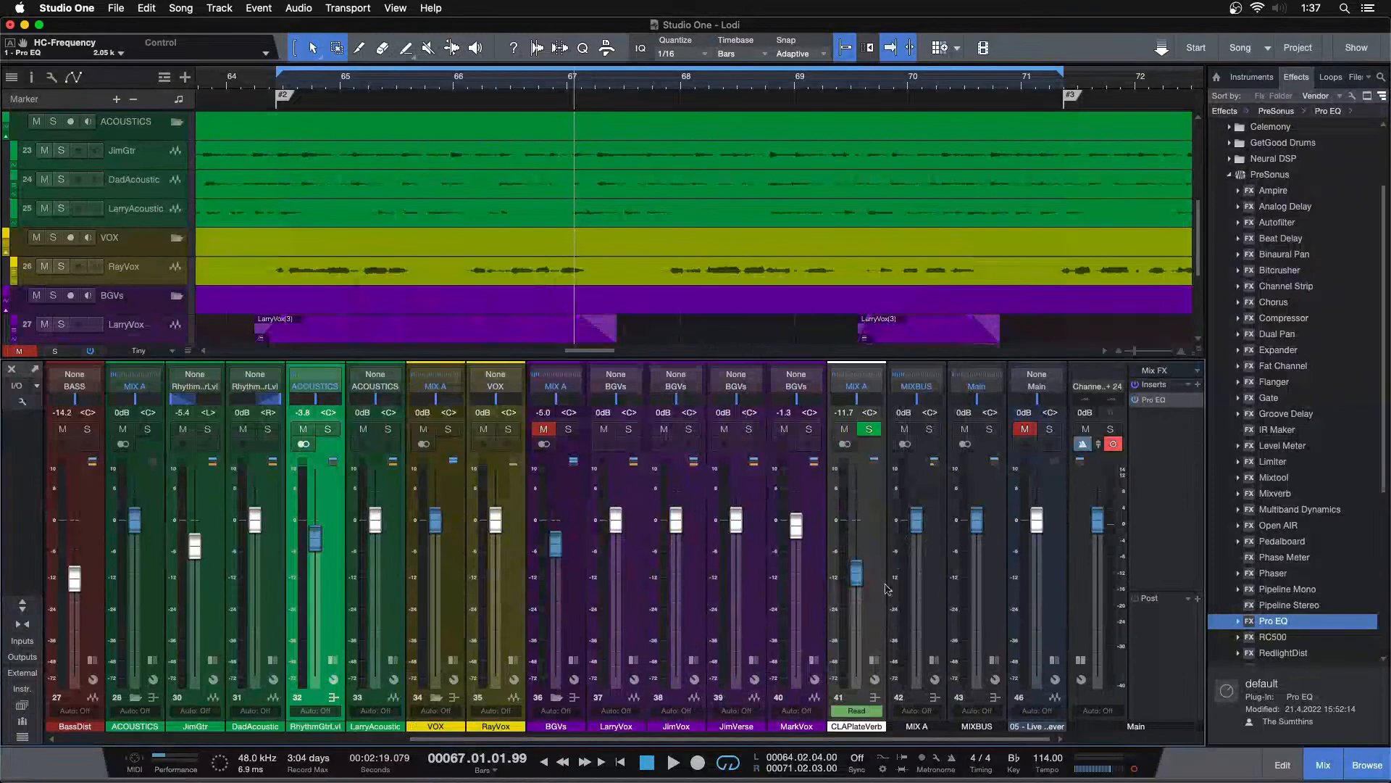
Step: Play the loop and alternate between the soloed reference track and the mix through the narrowed Main EQ
left_click(1026, 429)
key("space")
left_click(1049, 429)
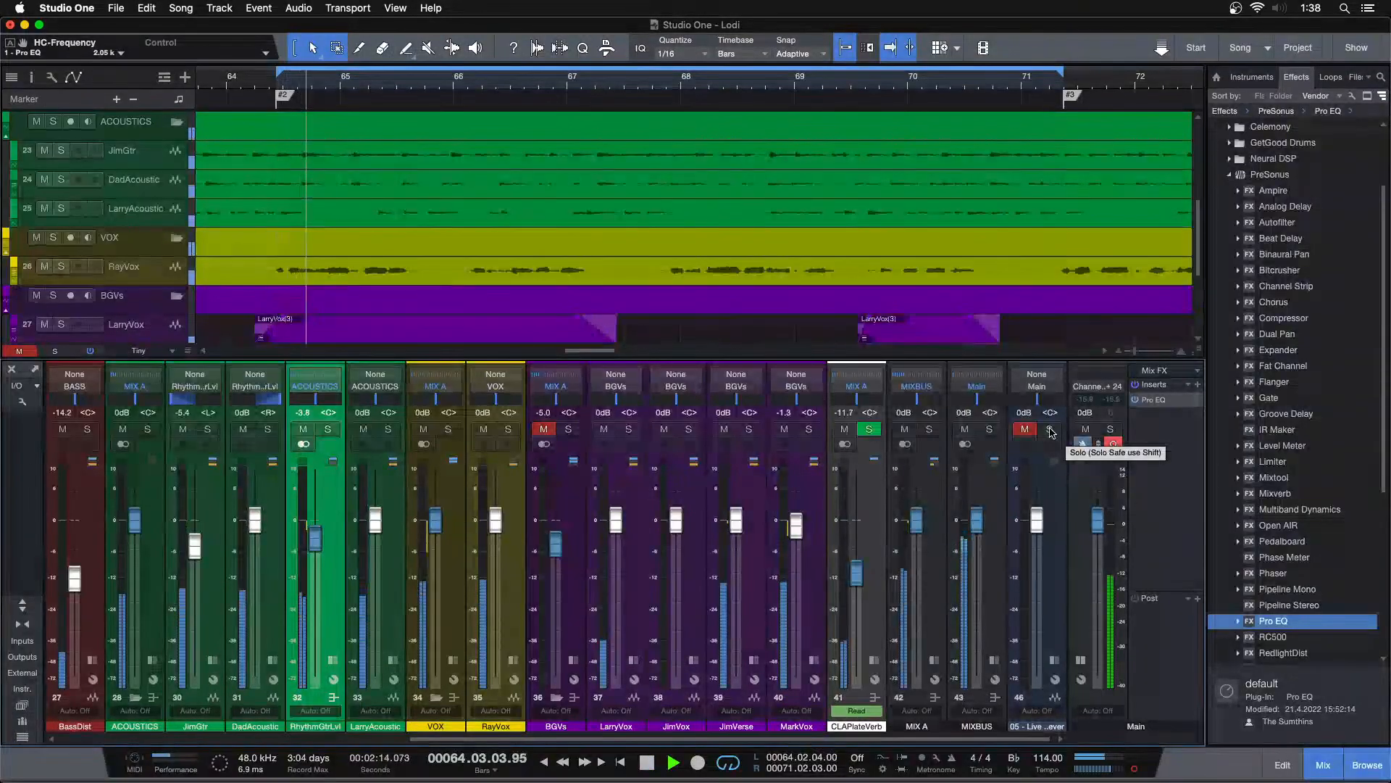
key("KP_1")
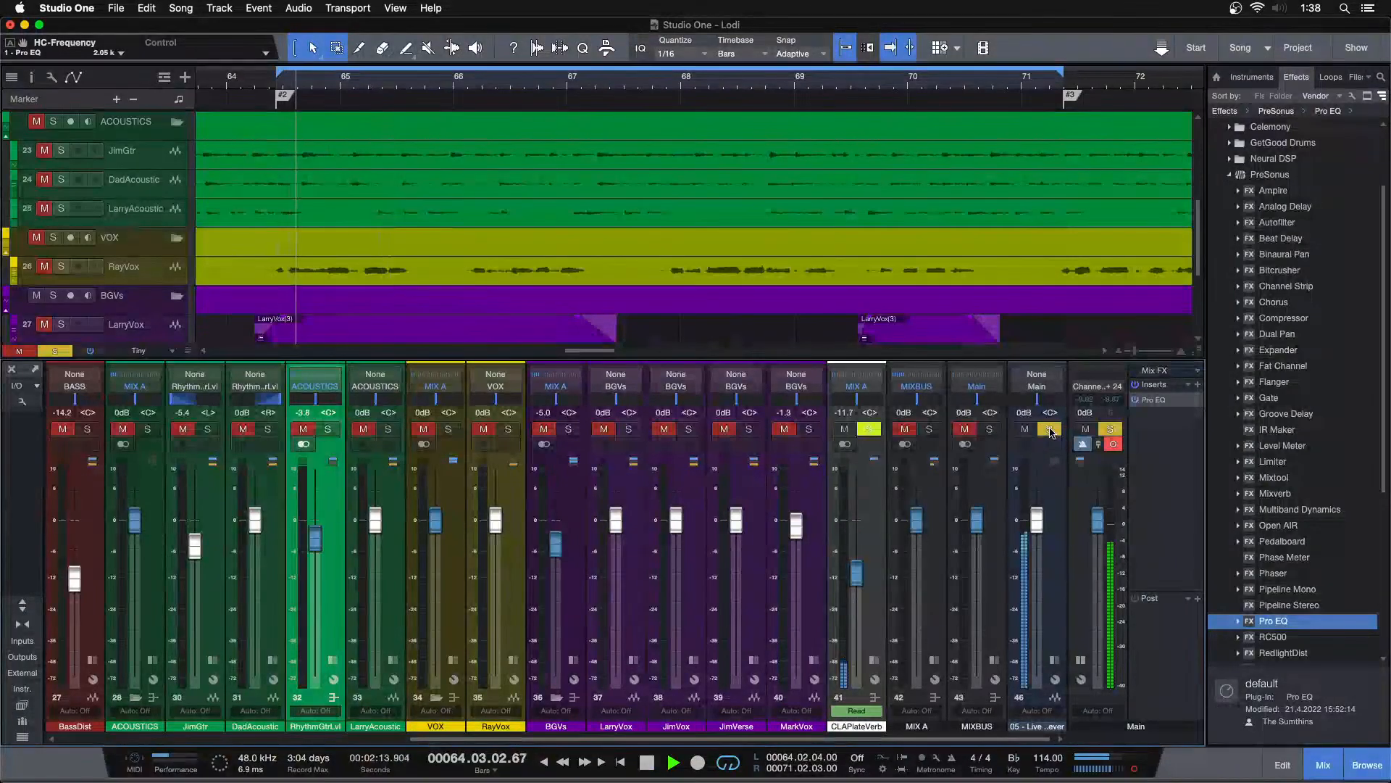
left_click(1049, 429)
key("KP_1")
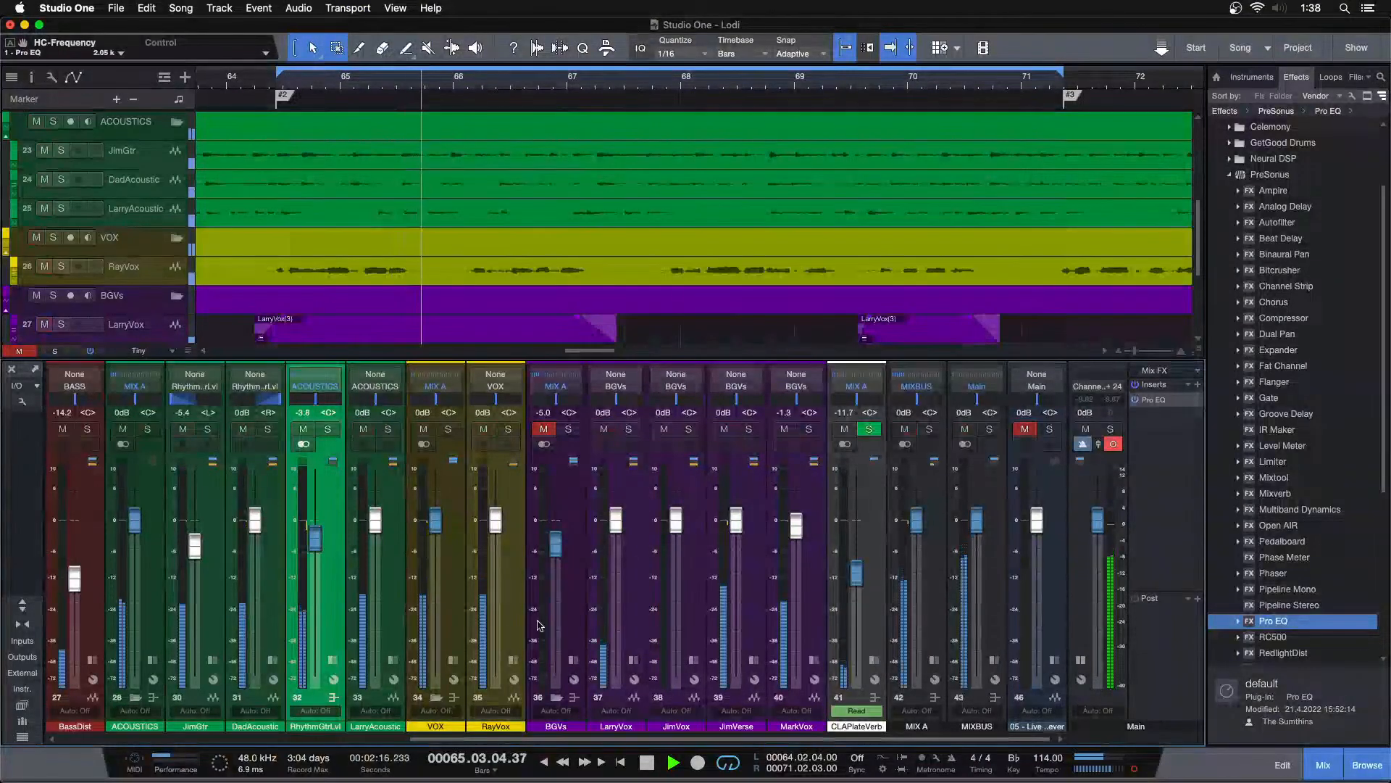
Step: Enable the MF band in the VOX bus's first Pro EQ and set it to 0.48 dB at 1.41 kHz
left_click(454, 661)
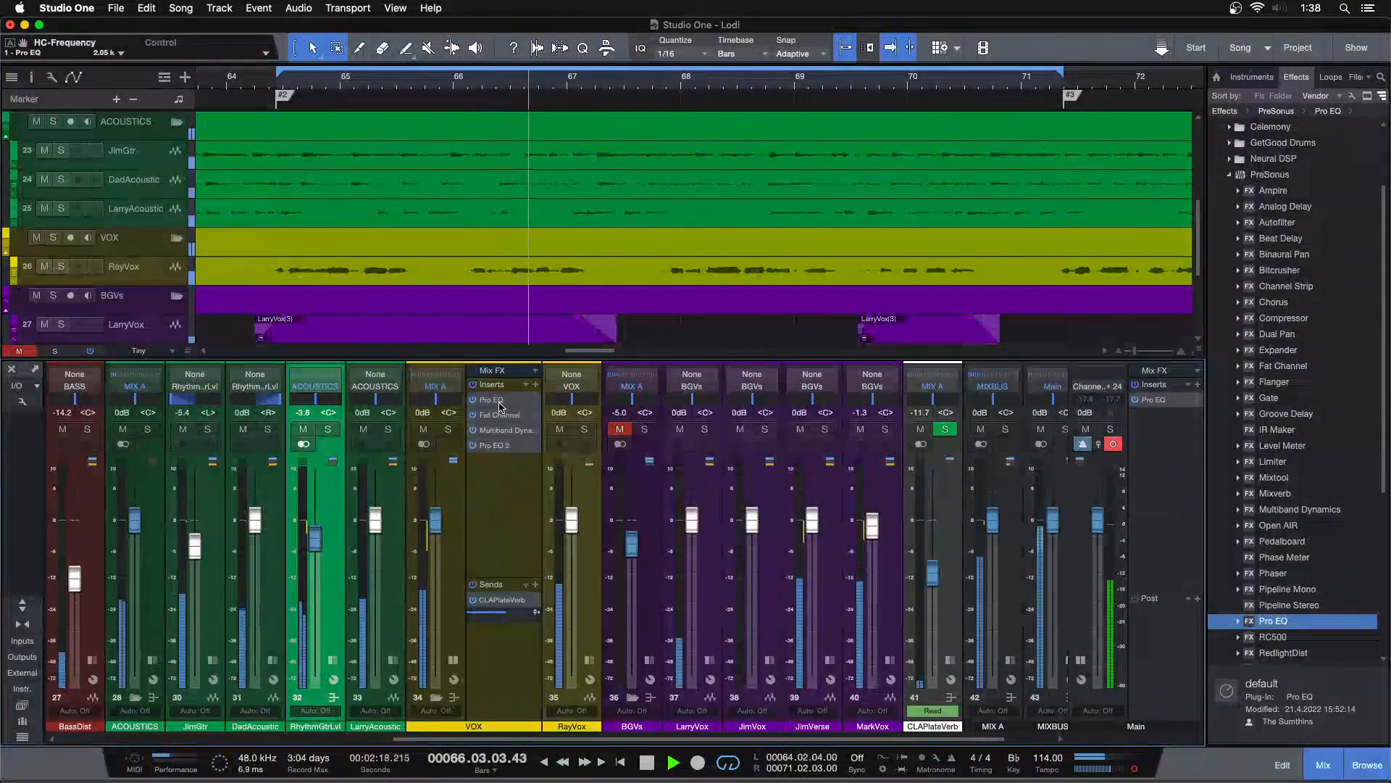
left_click(536, 424)
key("space")
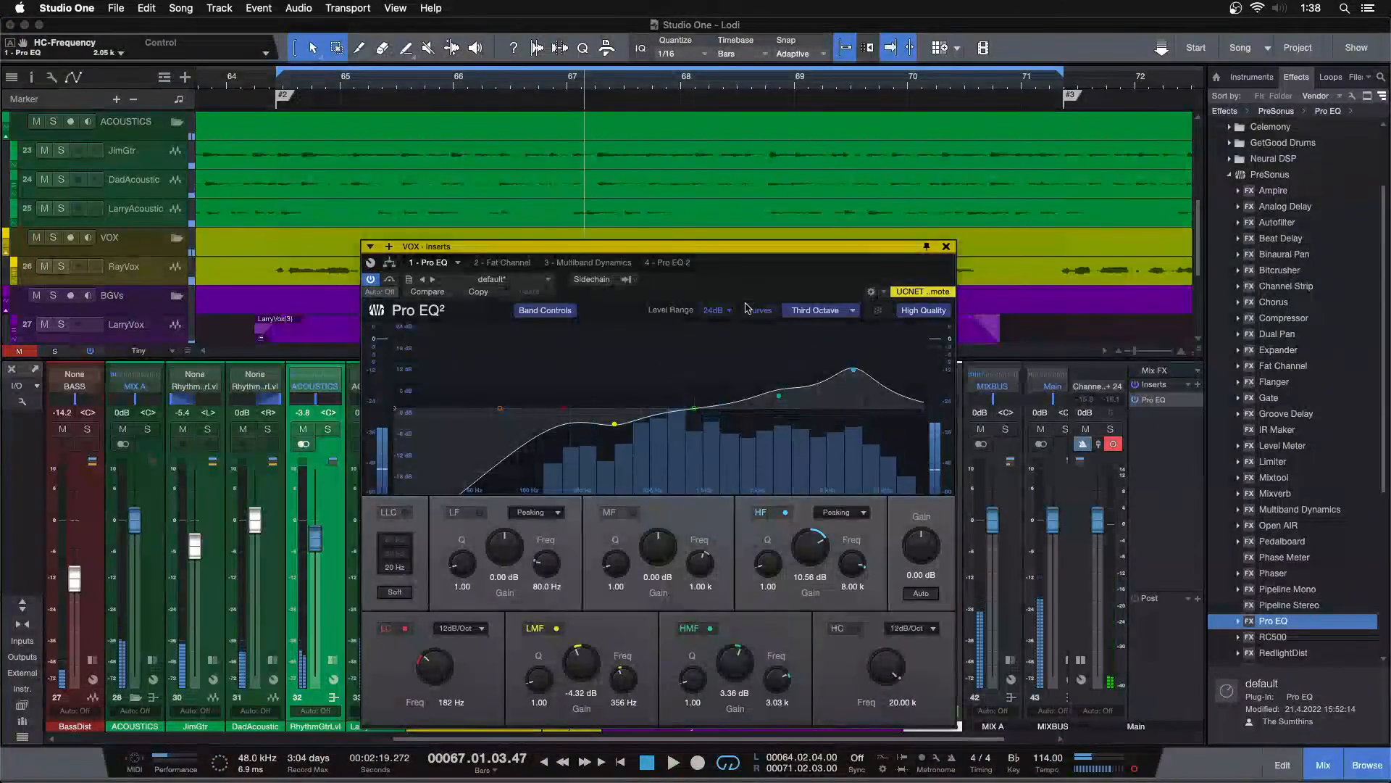
left_click_drag(694, 393, 722, 389)
key("space")
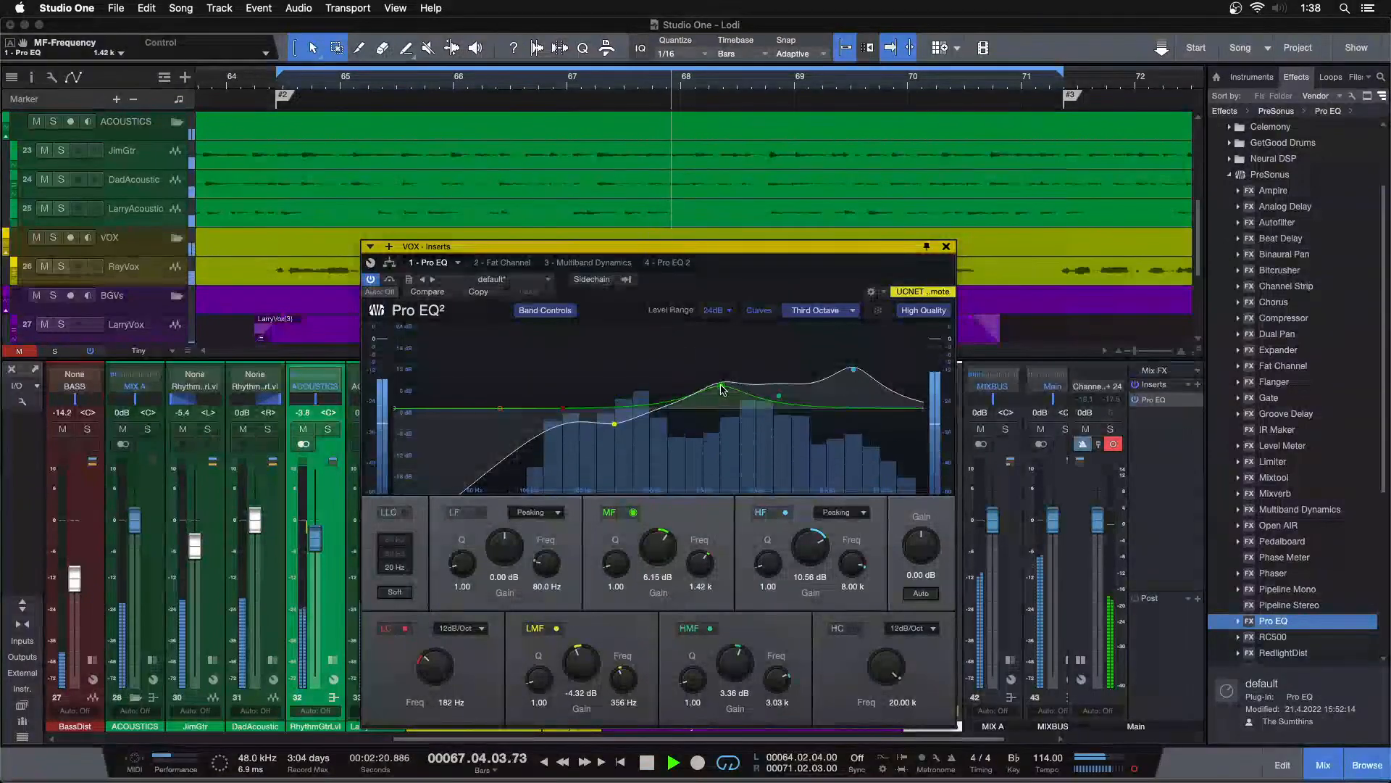
double_click(660, 542)
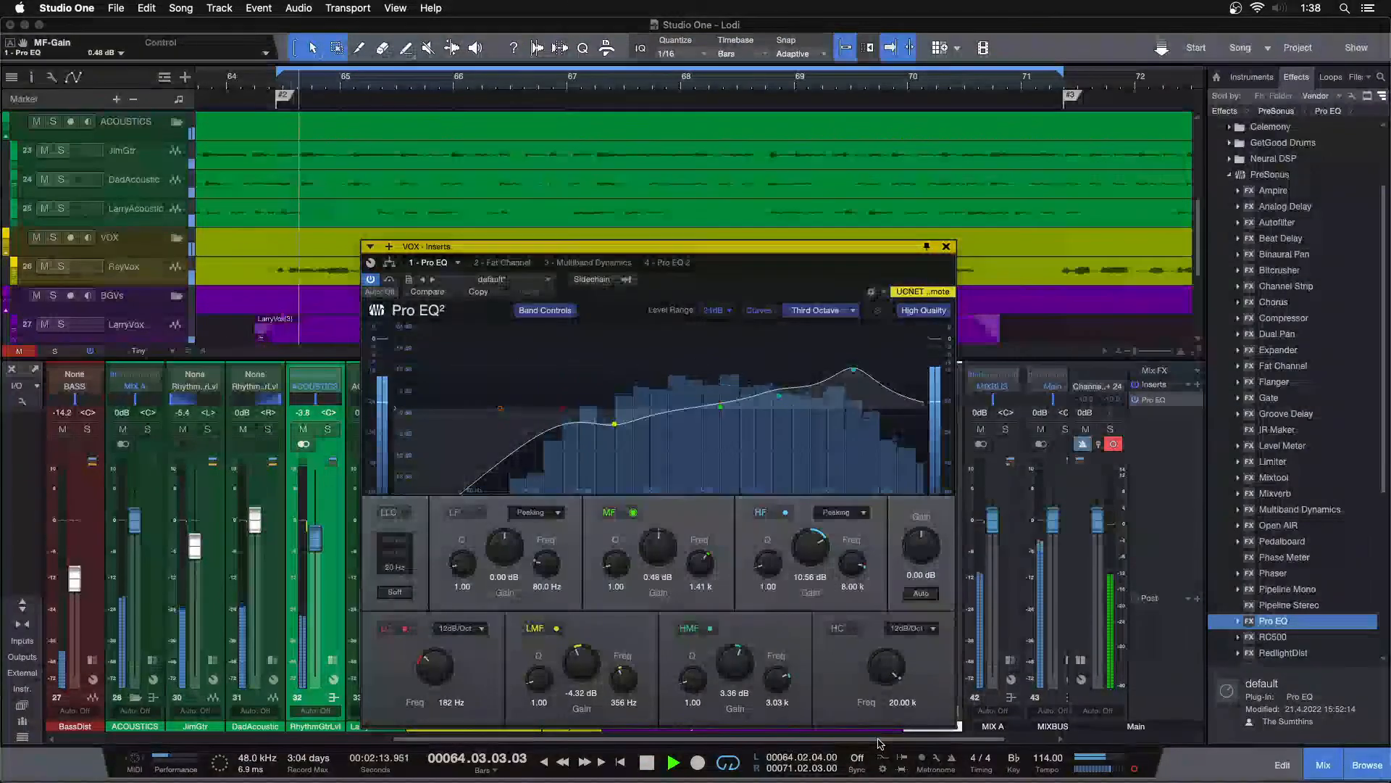
Step: Solo and unsolo the reference track repeatedly to judge the vocal midrange against it with the VOX EQ open
left_click_drag(915, 739, 960, 739)
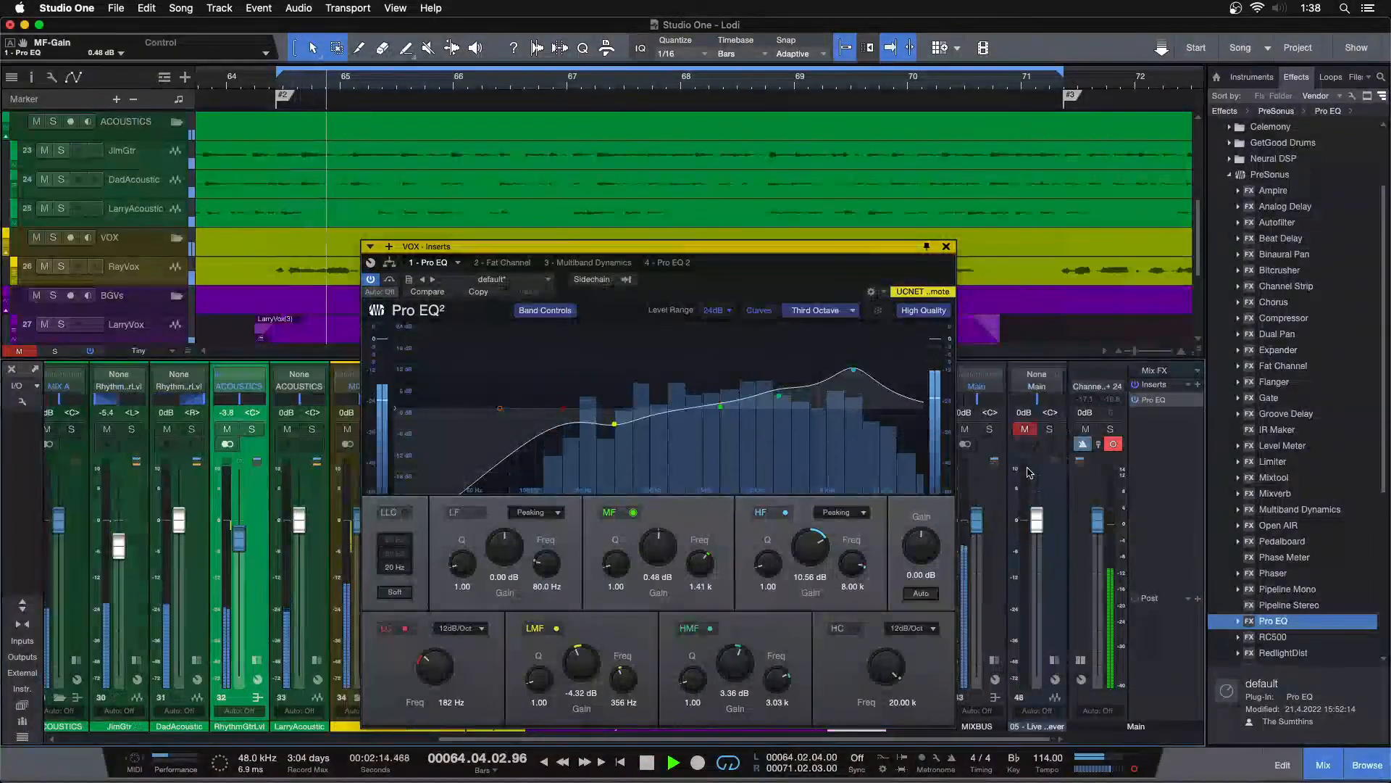
left_click(1048, 428)
left_click(1048, 429)
left_click(1024, 429)
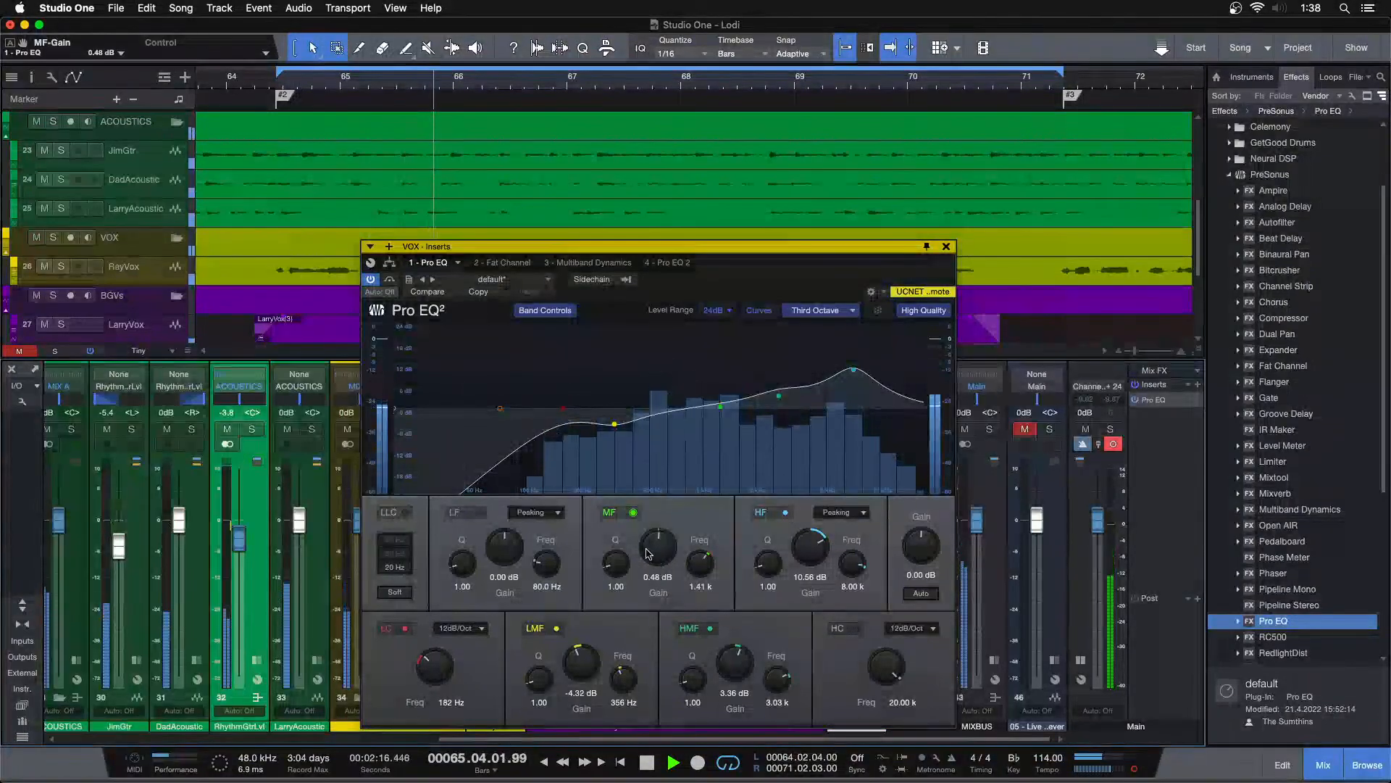
left_click(1047, 429)
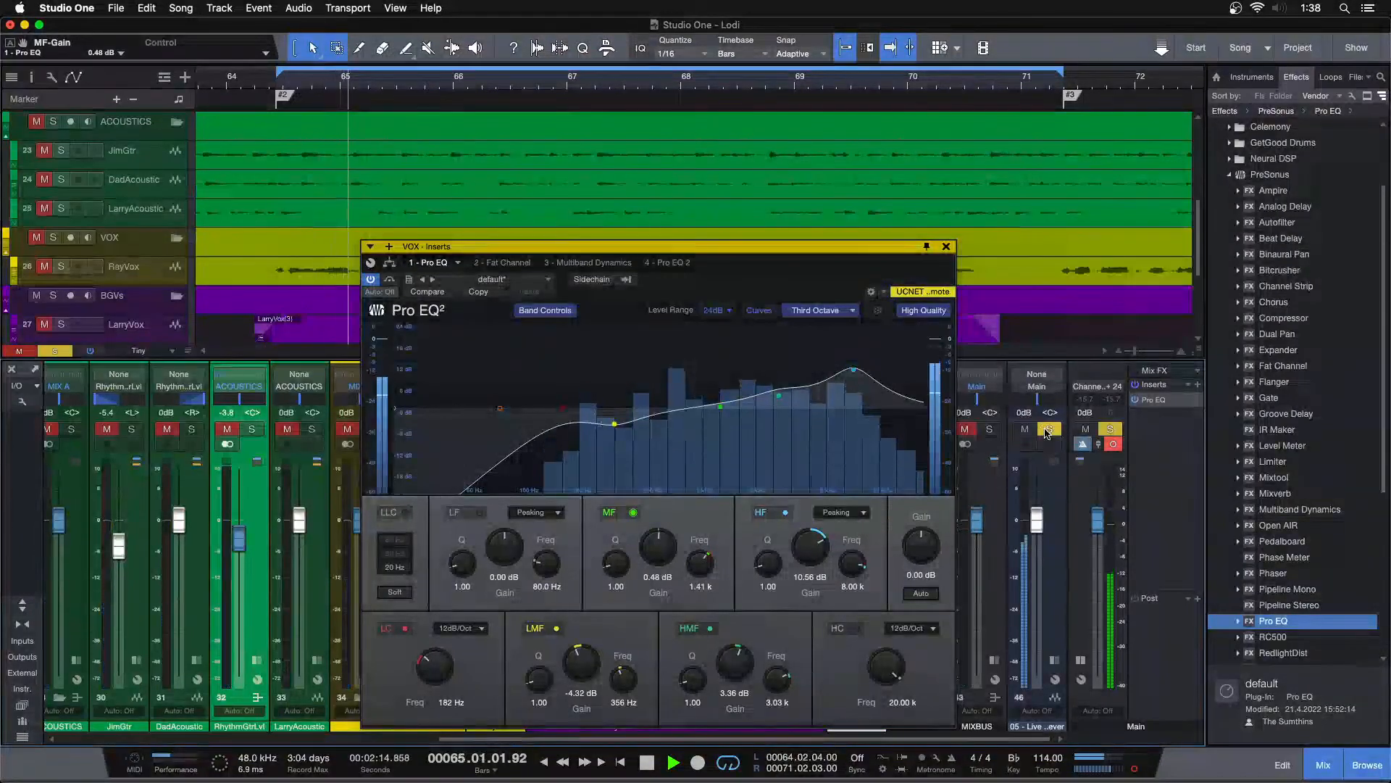
left_click(1049, 428)
left_click(1025, 428)
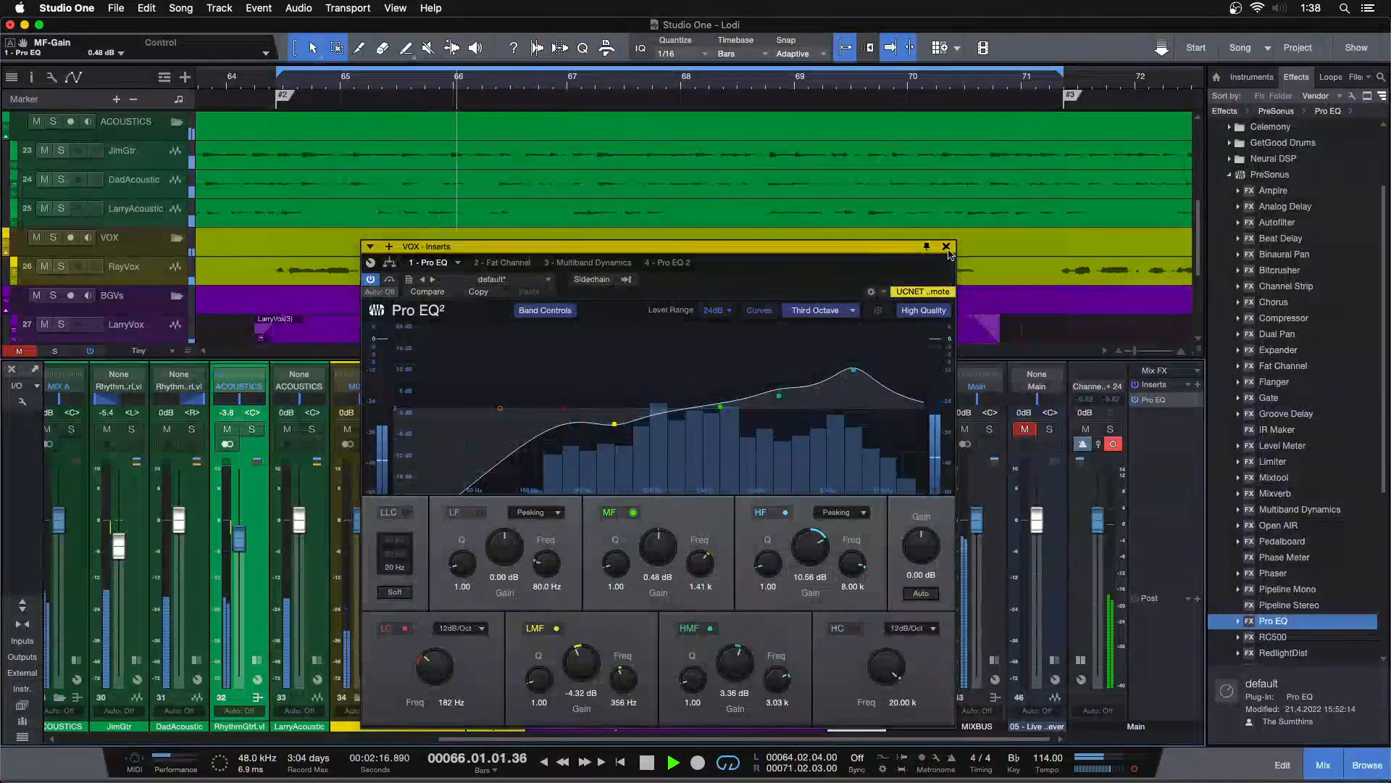
Step: Compare the mix with the reference track again with the VOX EQ closed, and collapse the VOX channel's inserts
left_click(1049, 428)
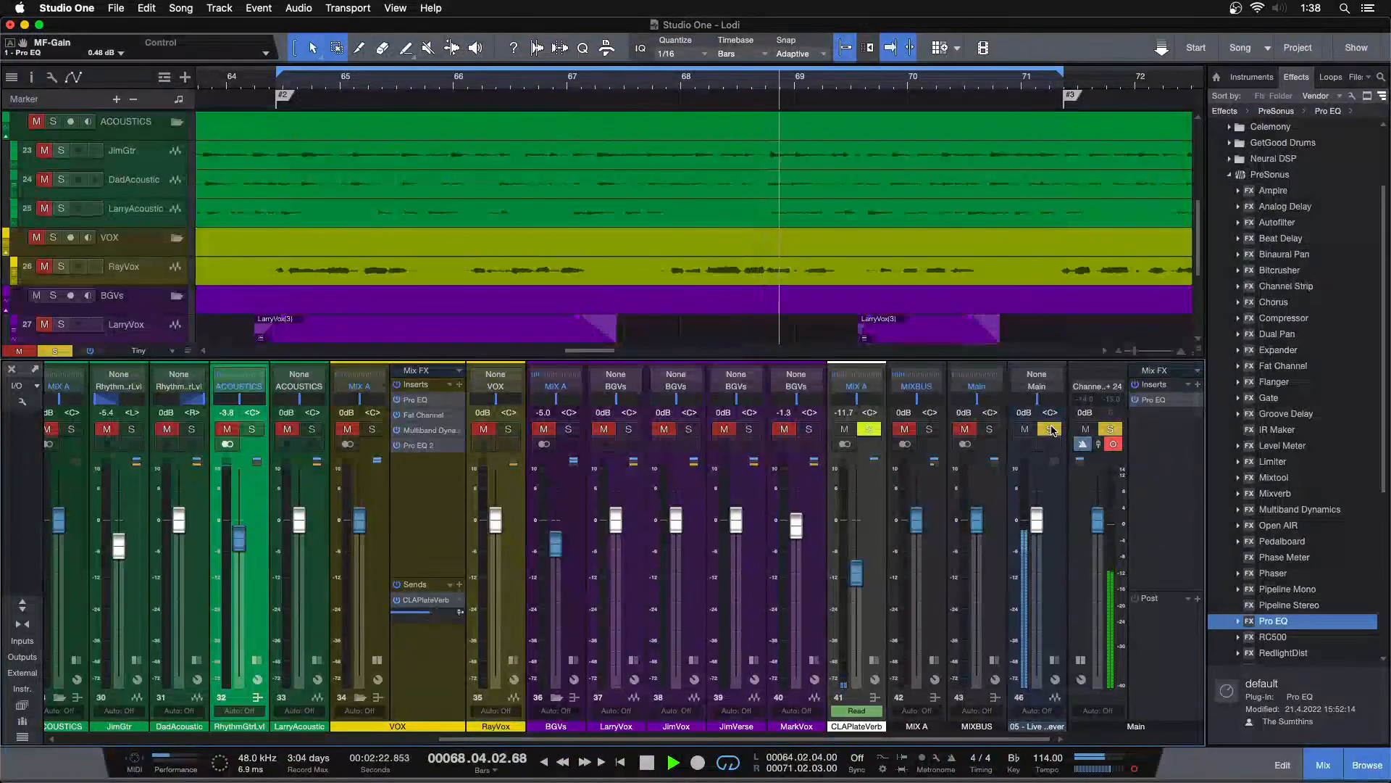
left_click(1052, 429)
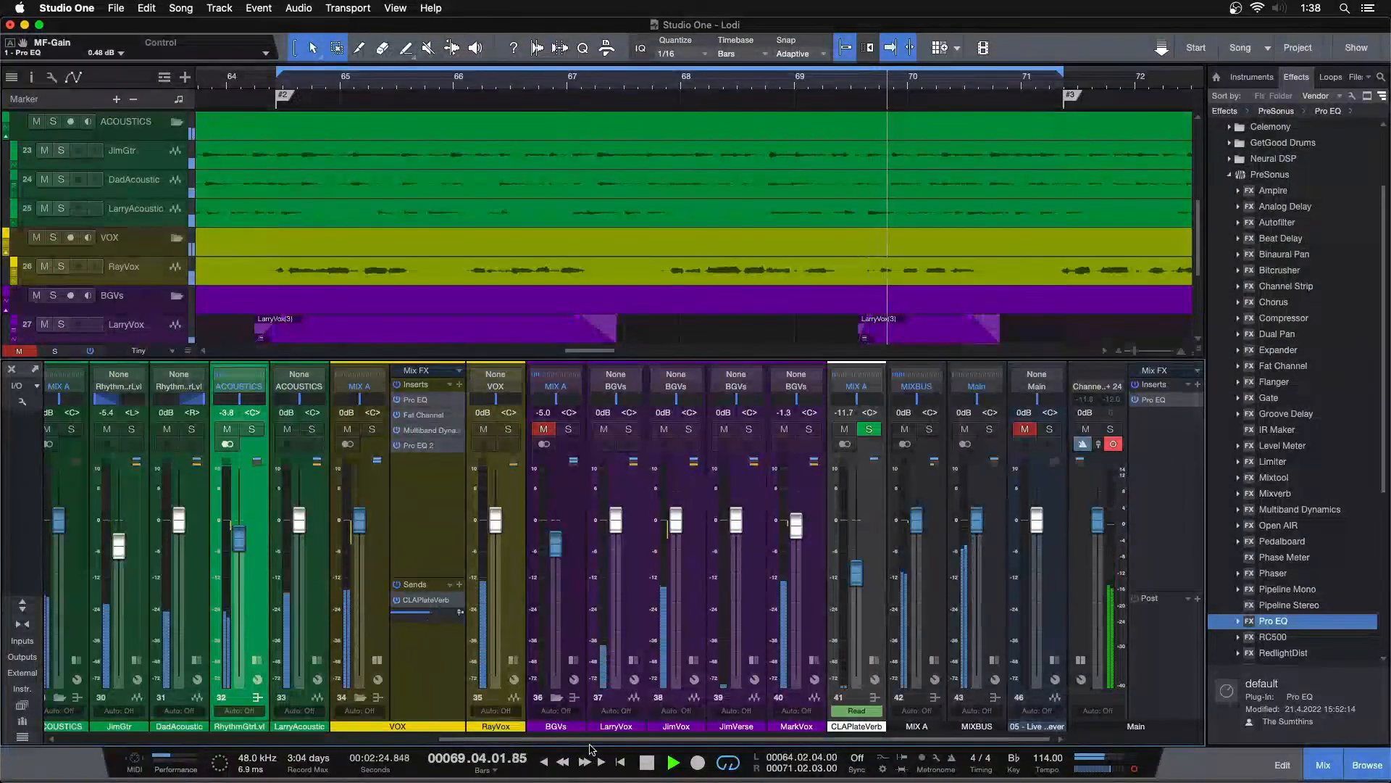
left_click(376, 660)
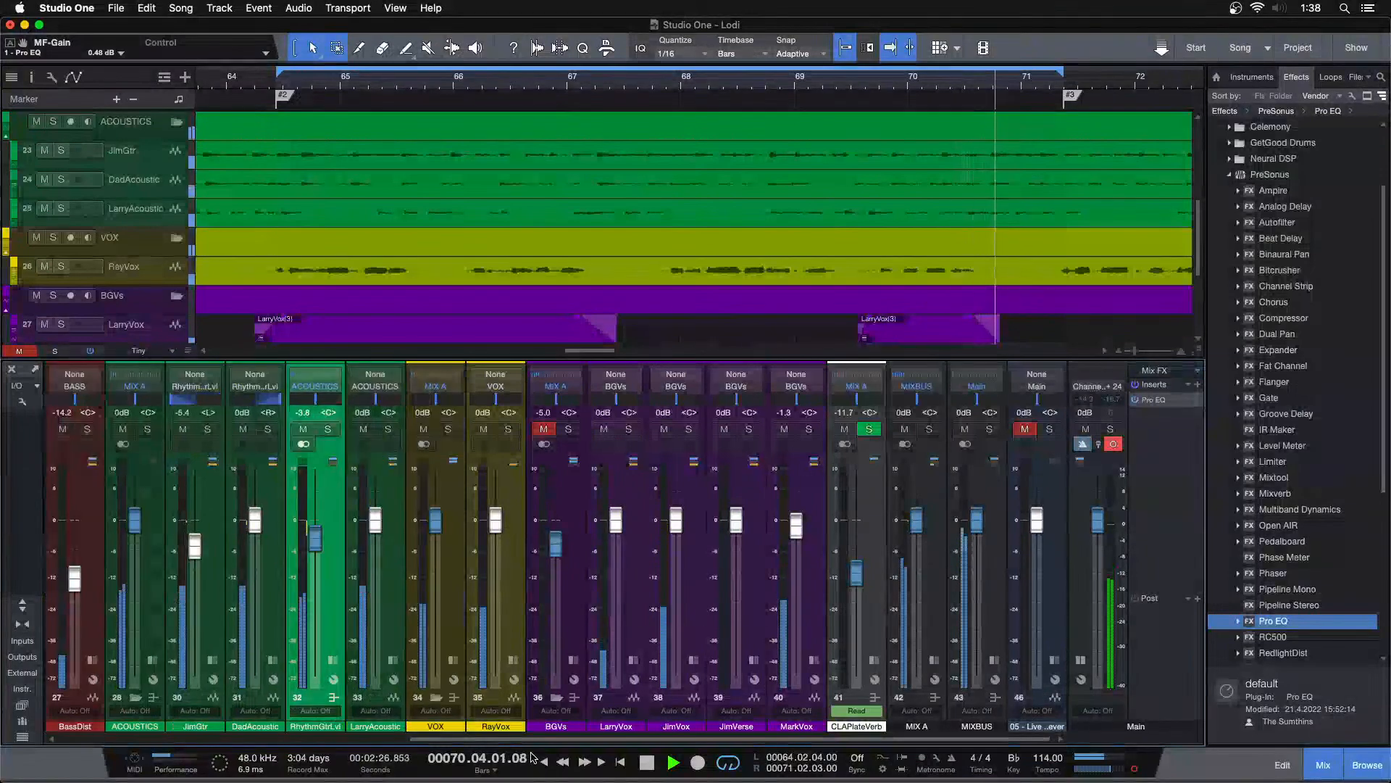
left_click(1048, 430)
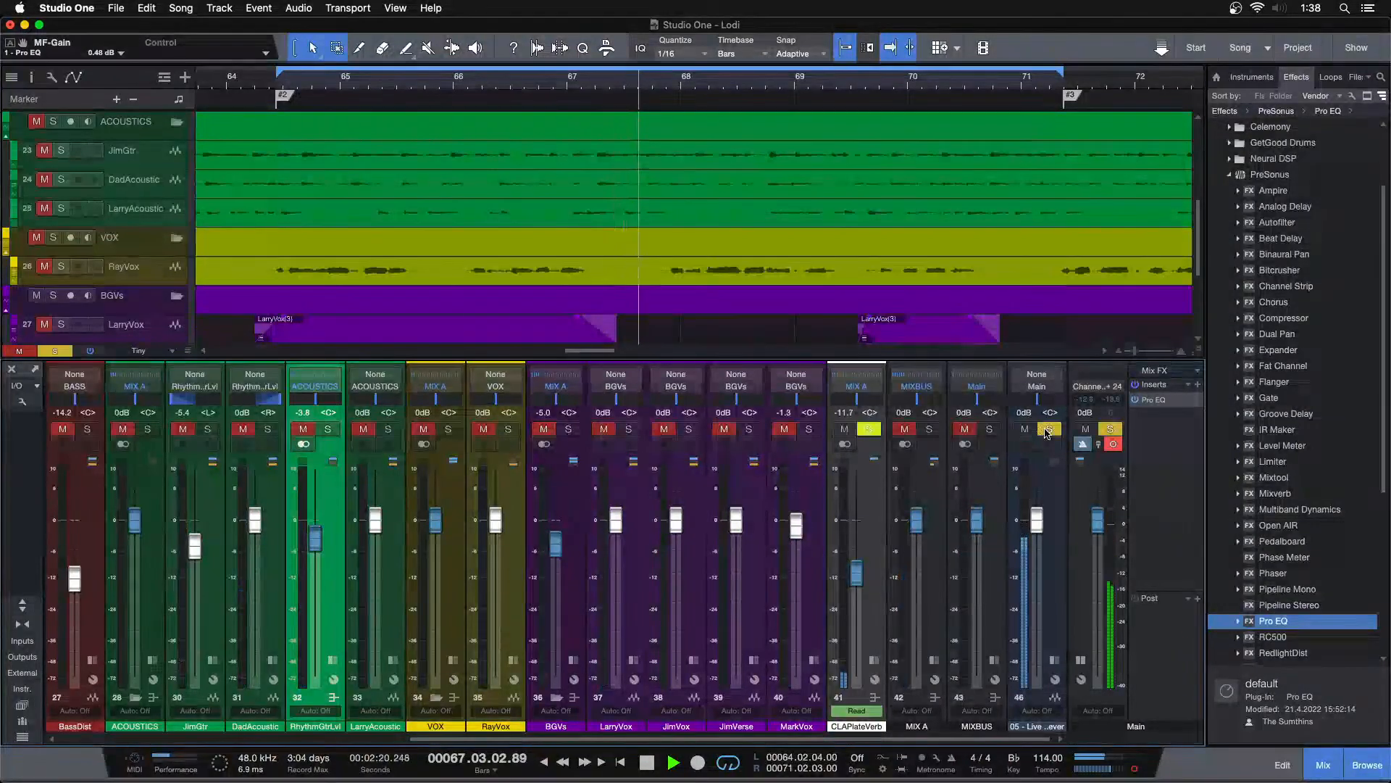
left_click(1048, 429)
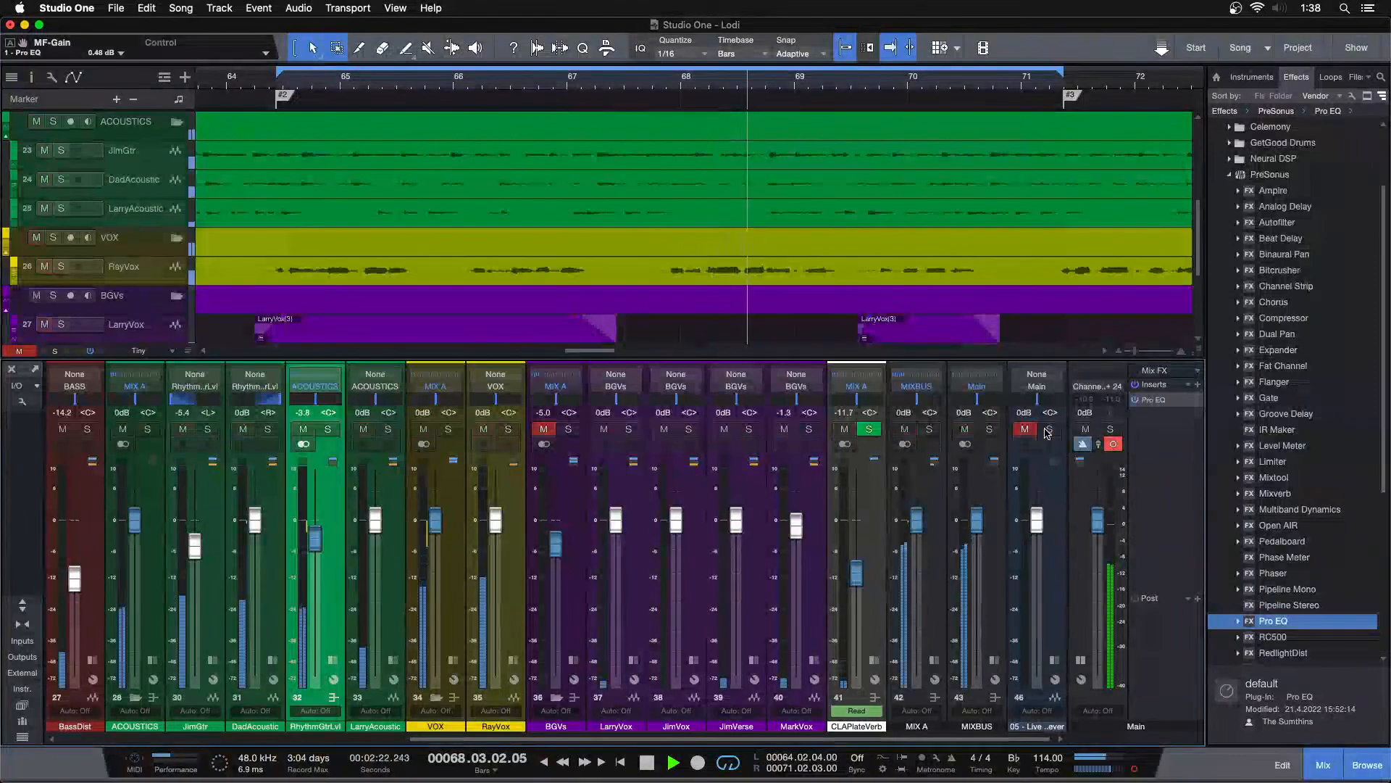
left_click(1048, 429)
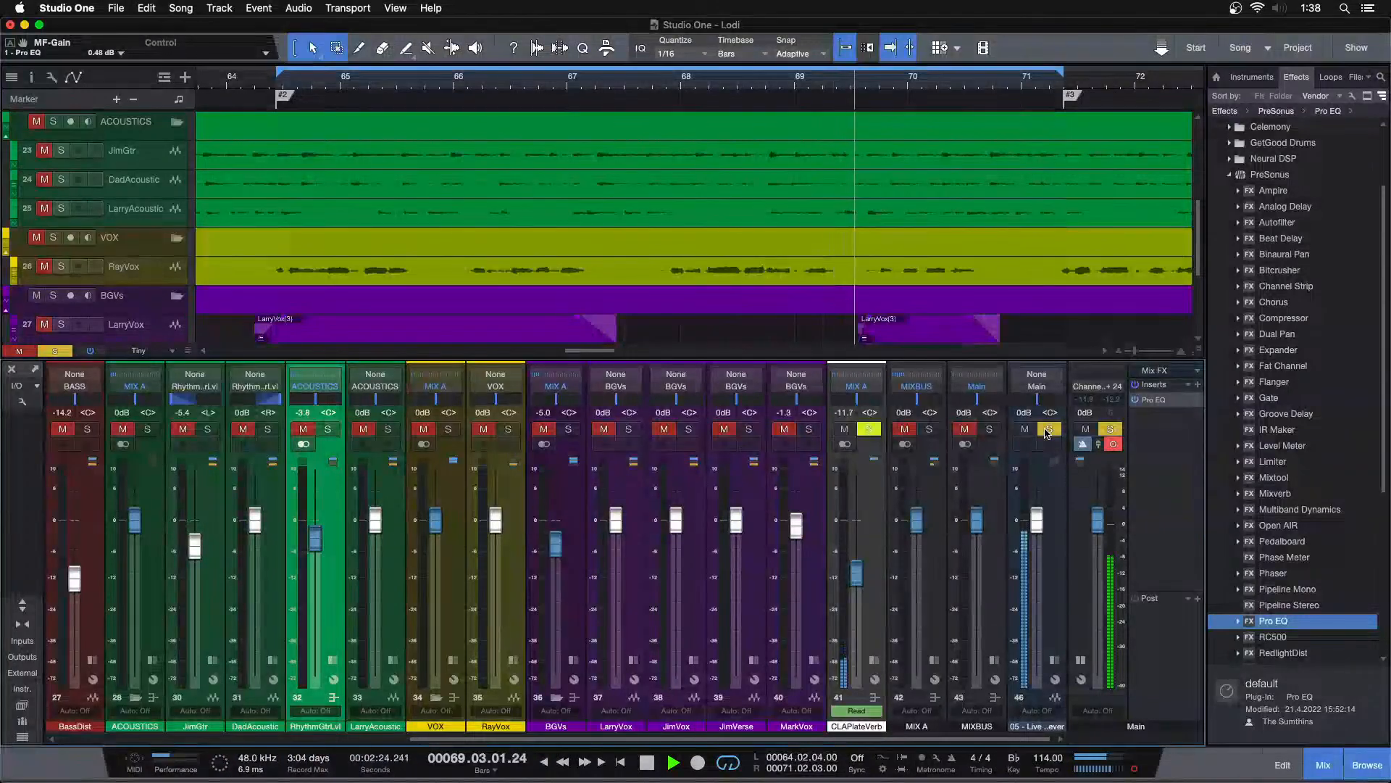
left_click(1045, 431)
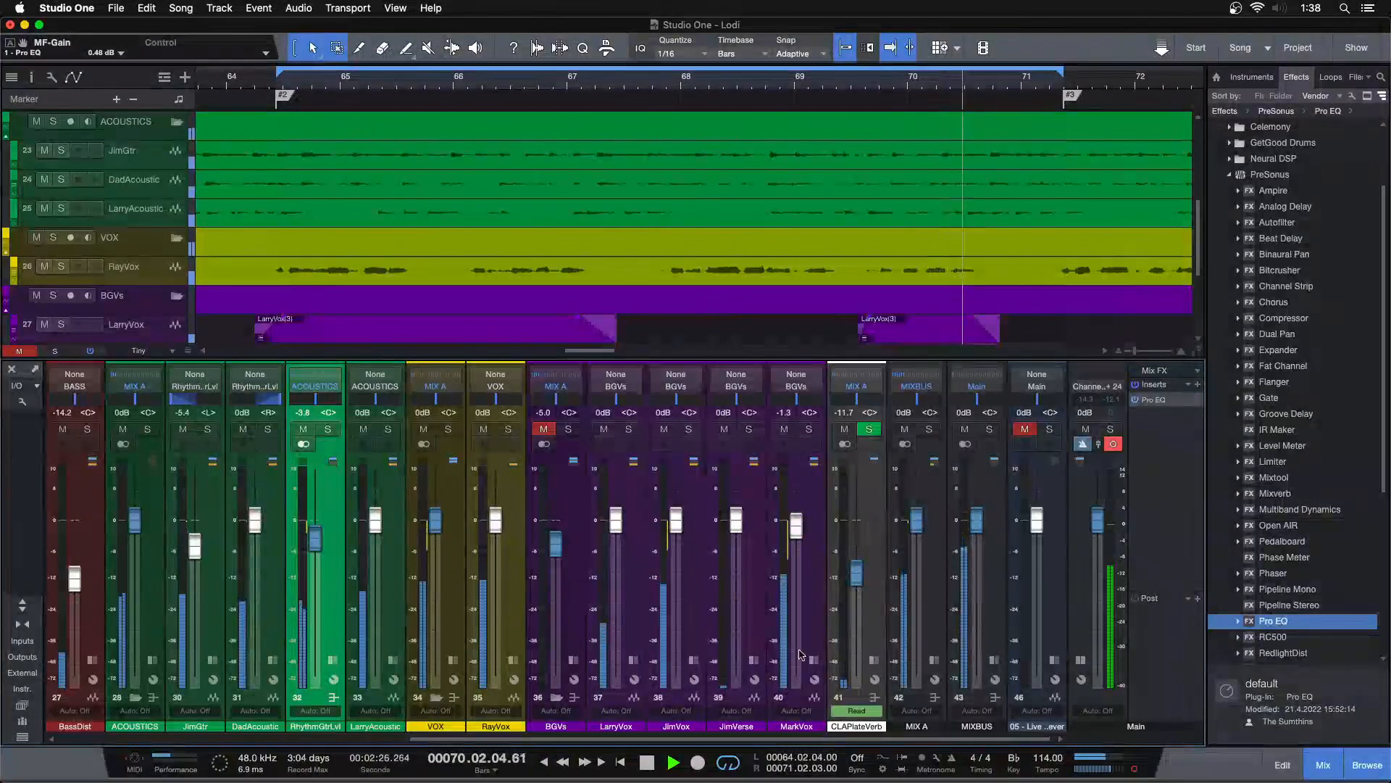
Step: Solo the Kick and cut the MF band of its Pro EQ 2 to -3.36 dB at 1.15 kHz
left_click_drag(682, 739, 333, 741)
key("space")
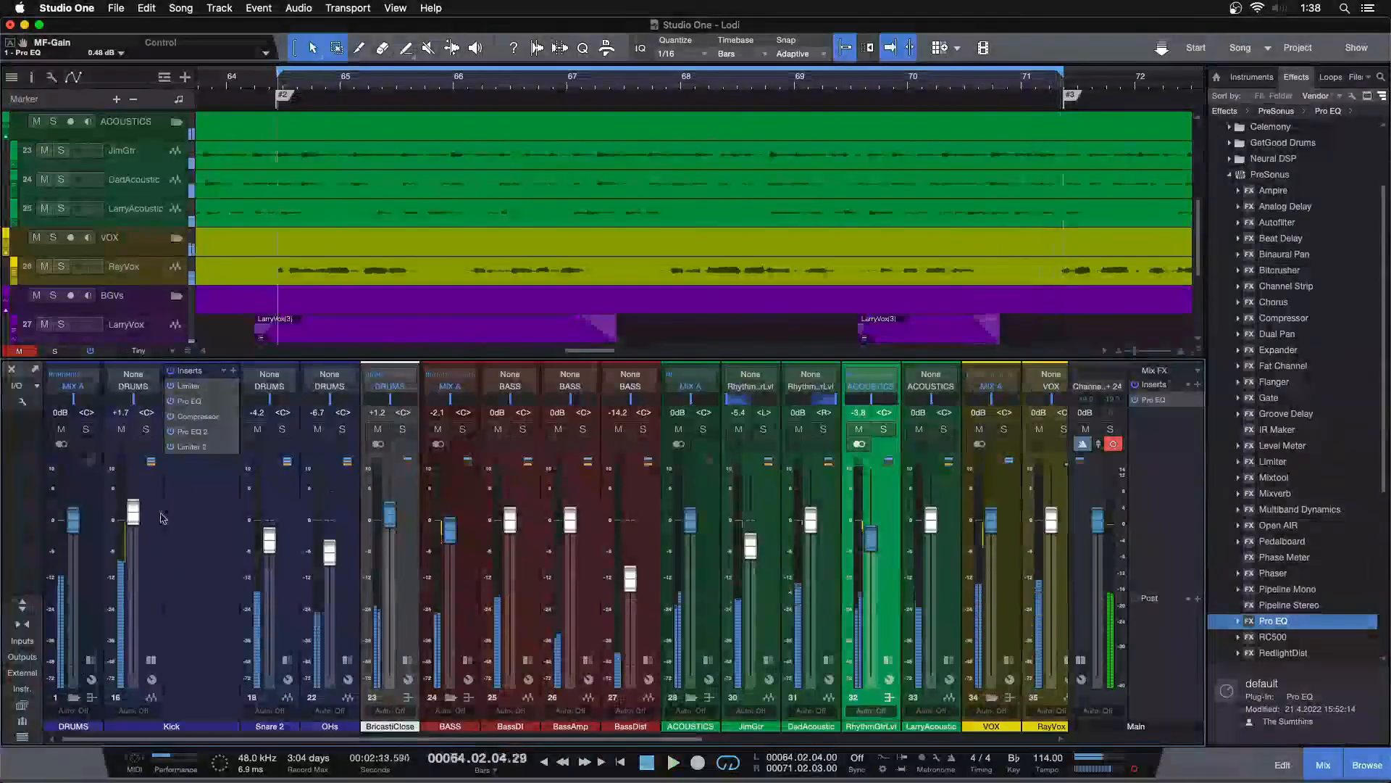
left_click(143, 431)
left_click(192, 431)
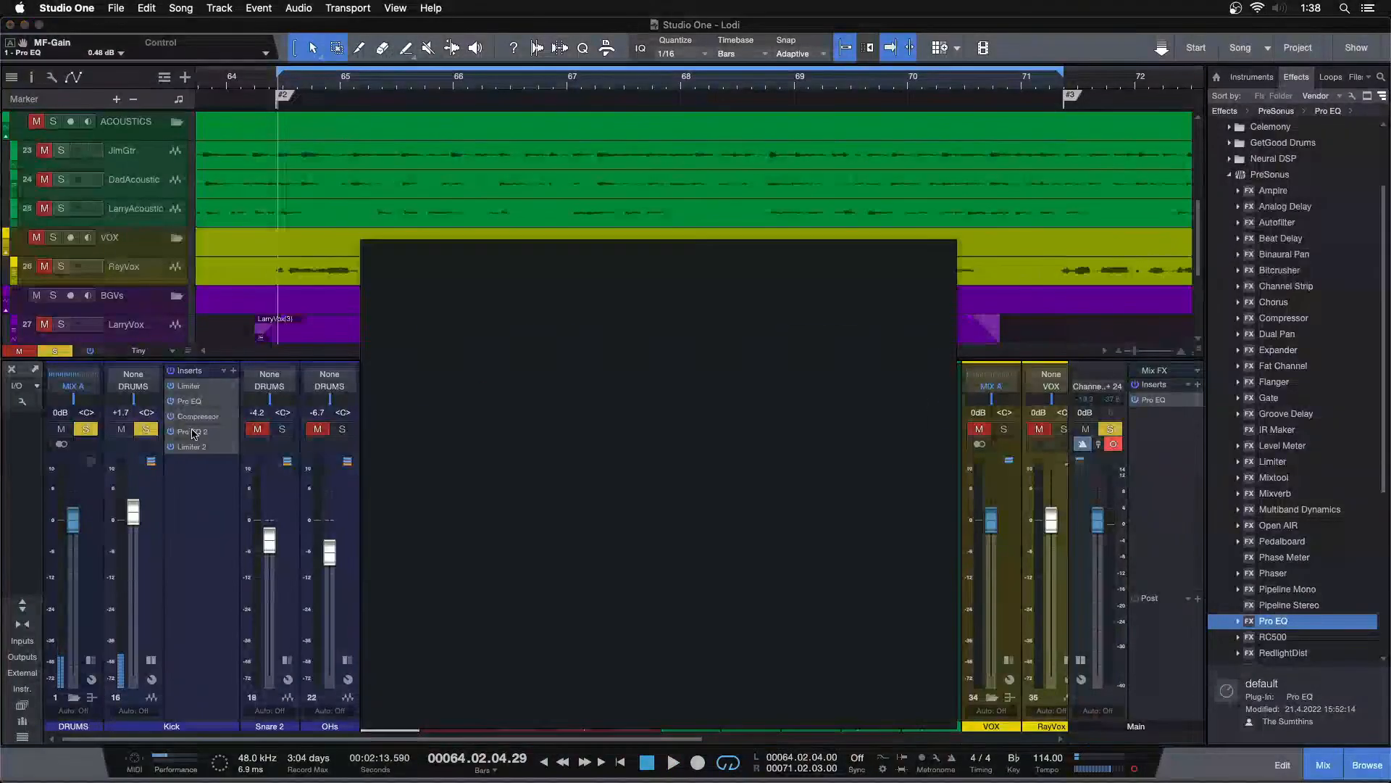
left_click_drag(694, 408, 707, 345)
left_click(650, 552, "super")
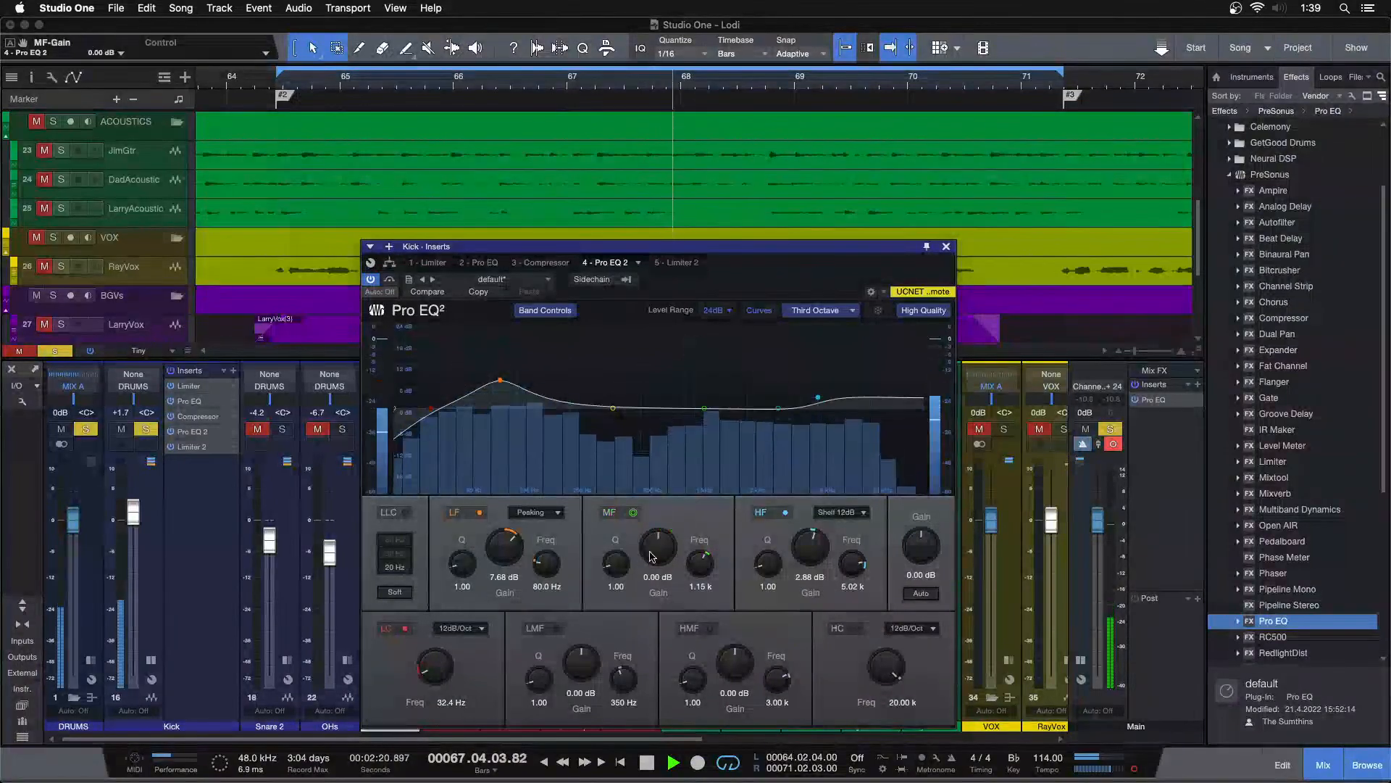
scroll(652, 556, "down", 2)
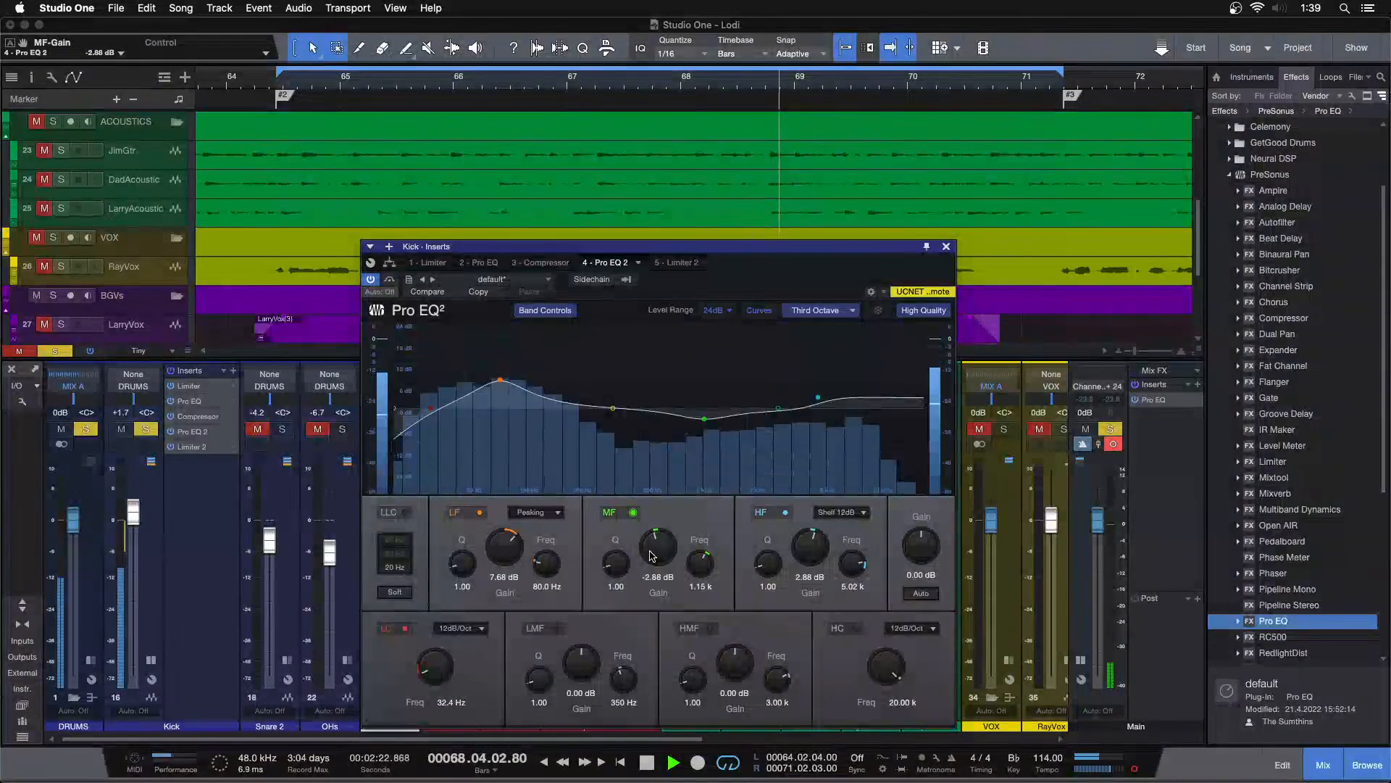
scroll(652, 555, "down", 1)
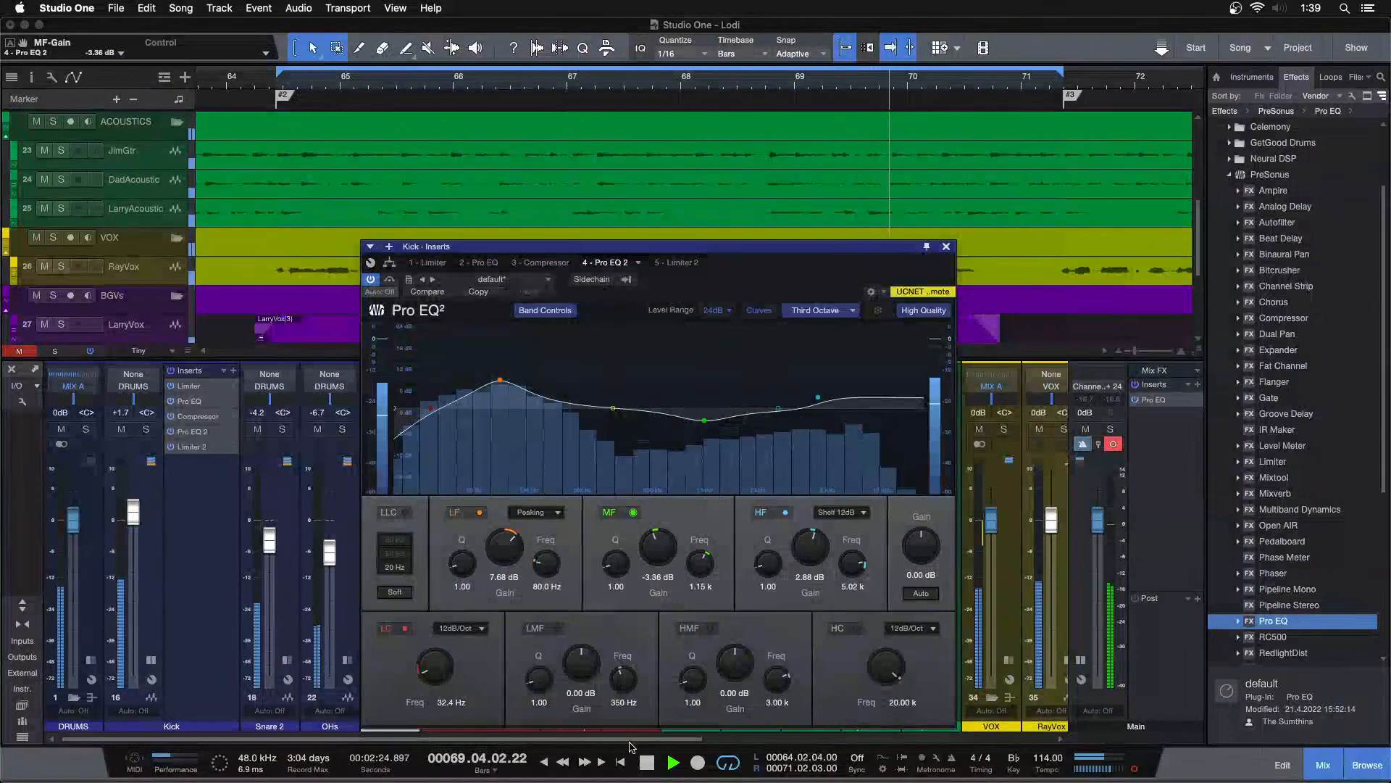
Step: Solo the reference track and replay it from an earlier point in the loop to compare with the kick EQ change
scroll(1040, 440, "right", 5)
left_click(1048, 429)
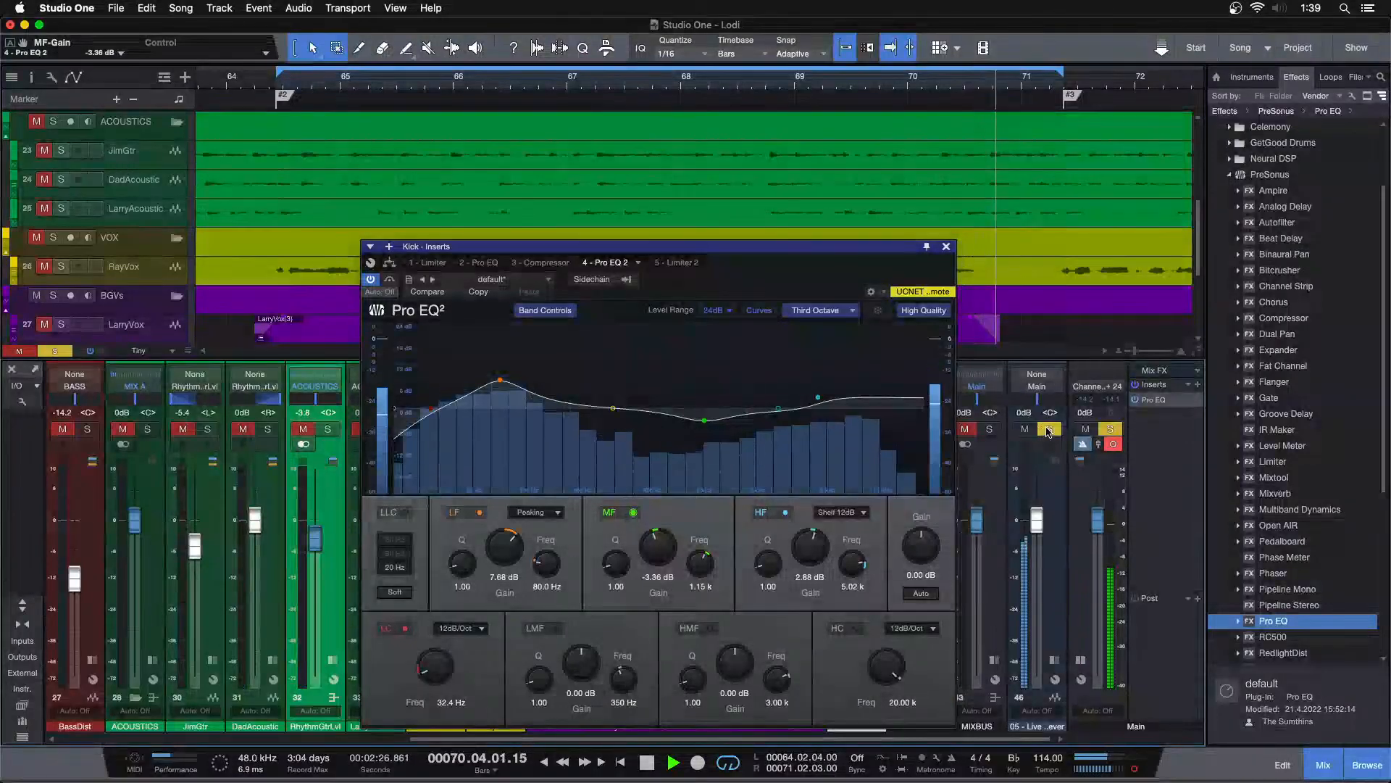
left_click(587, 104)
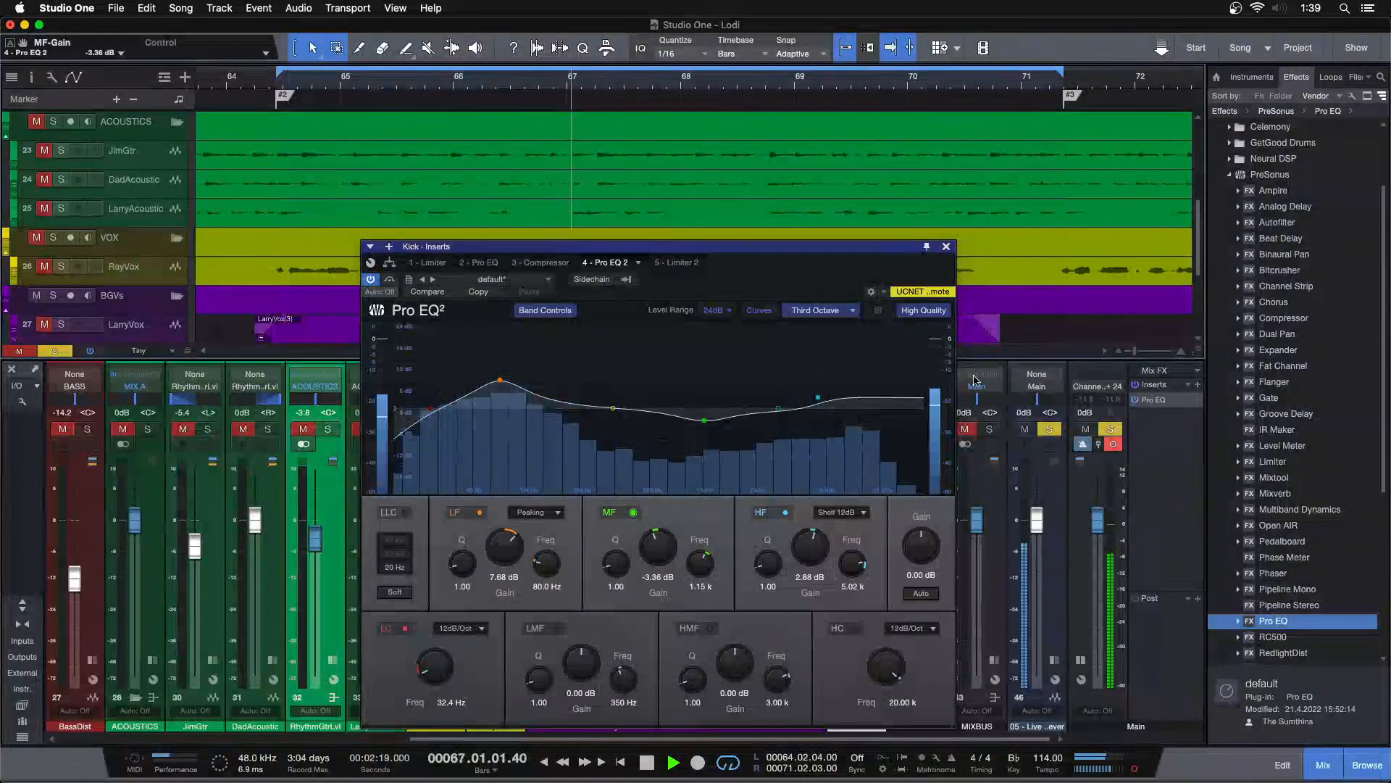
Step: Deepen the Kick's MF cut to -3.84 dB, compare with the soloed reference track, and leave the reference muted
left_click(1050, 429)
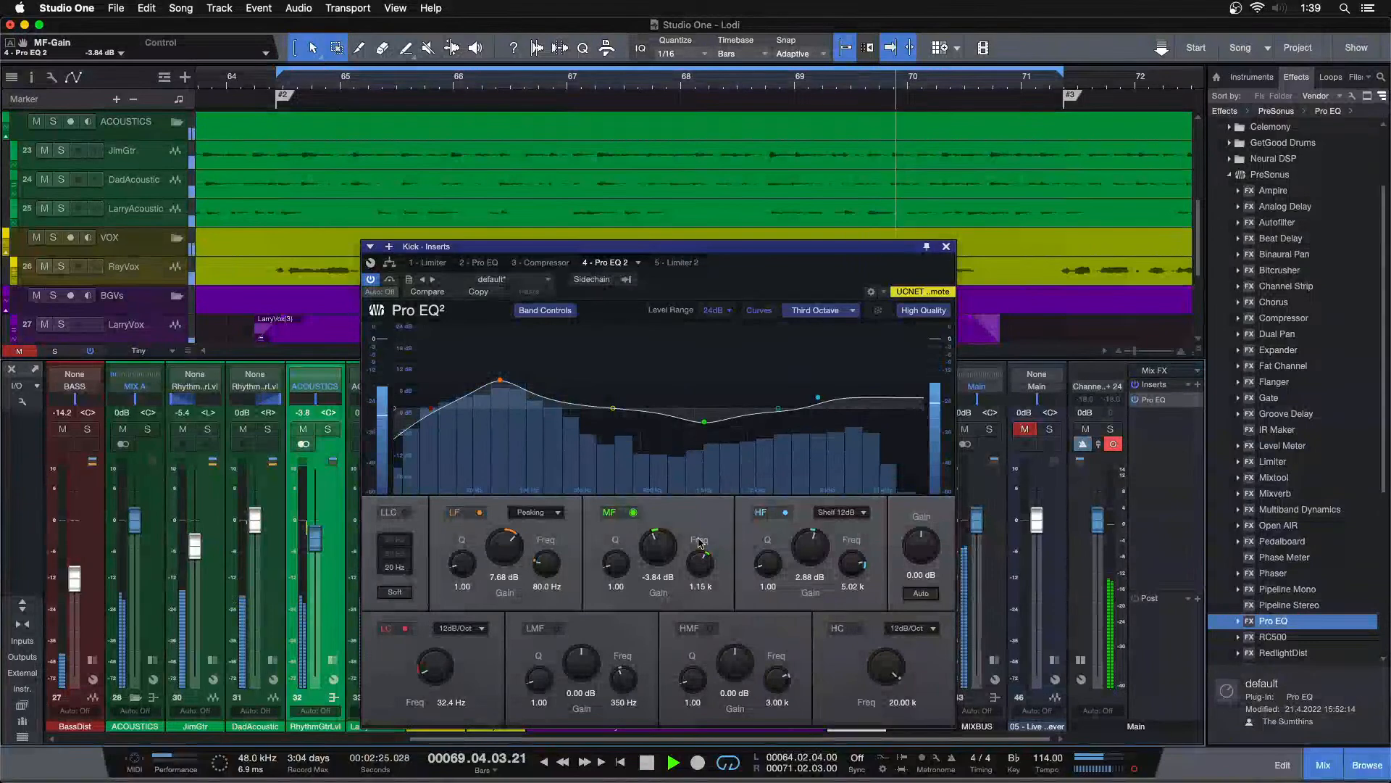
left_click(1050, 428)
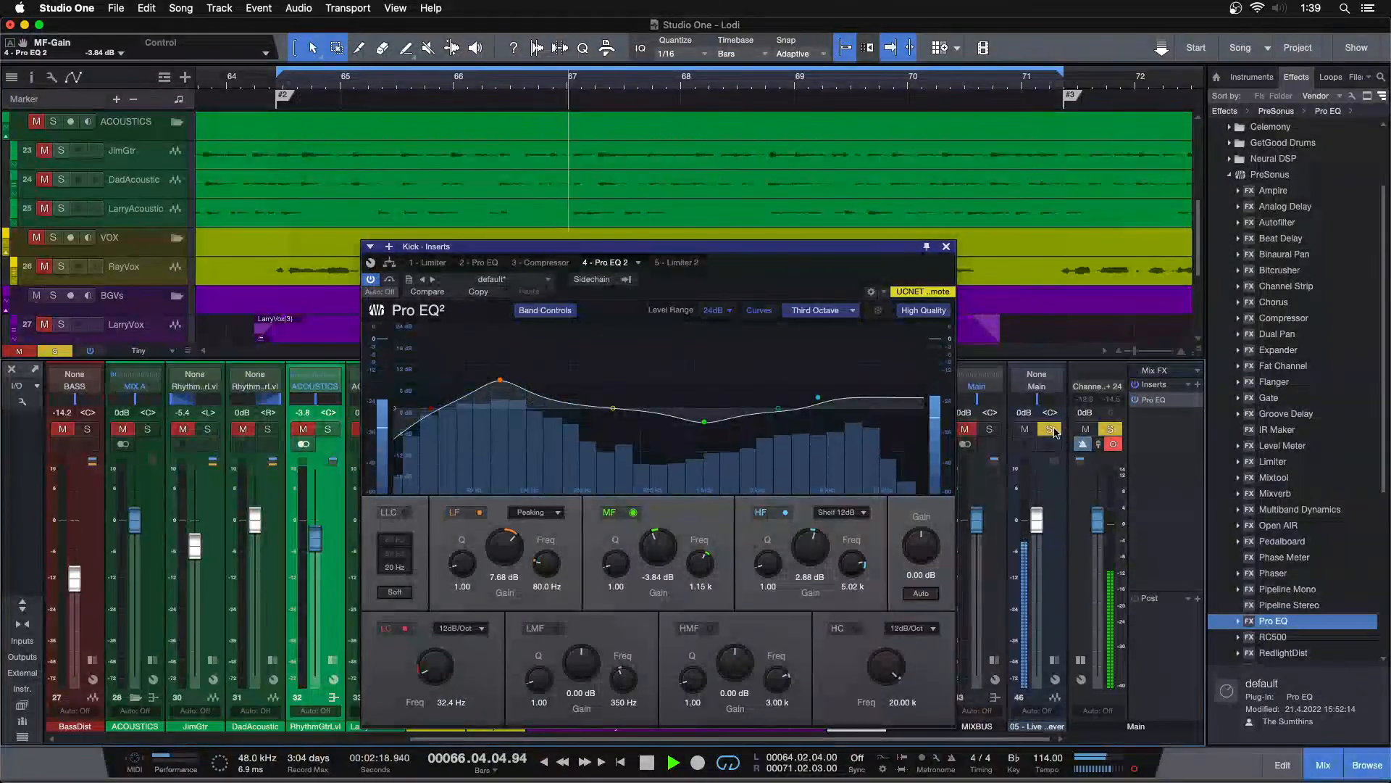
left_click(1050, 429)
left_click(1024, 429)
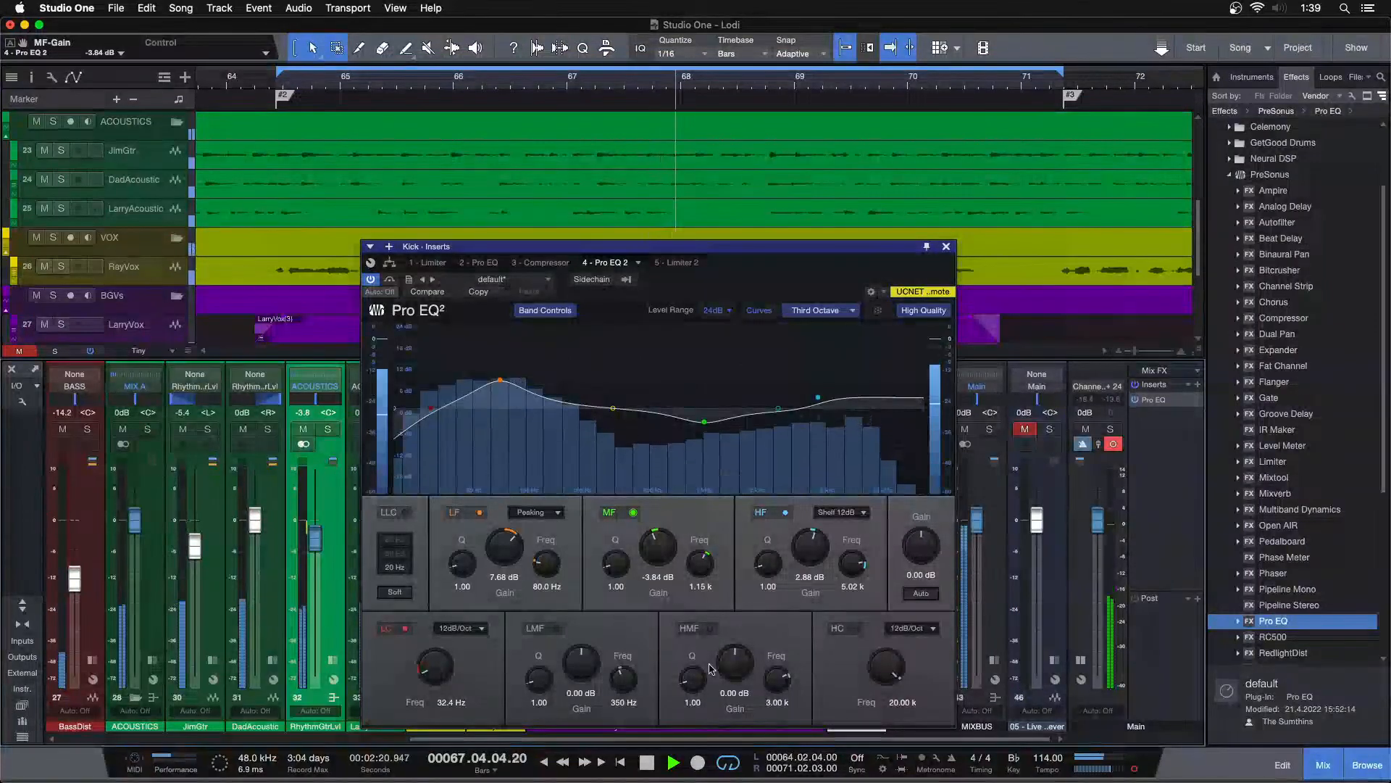
Step: Open the Pro EQ on Snare 2 and raise its MF band gain to 5.76 dB at 1.44 kHz
left_click_drag(585, 739, 239, 739)
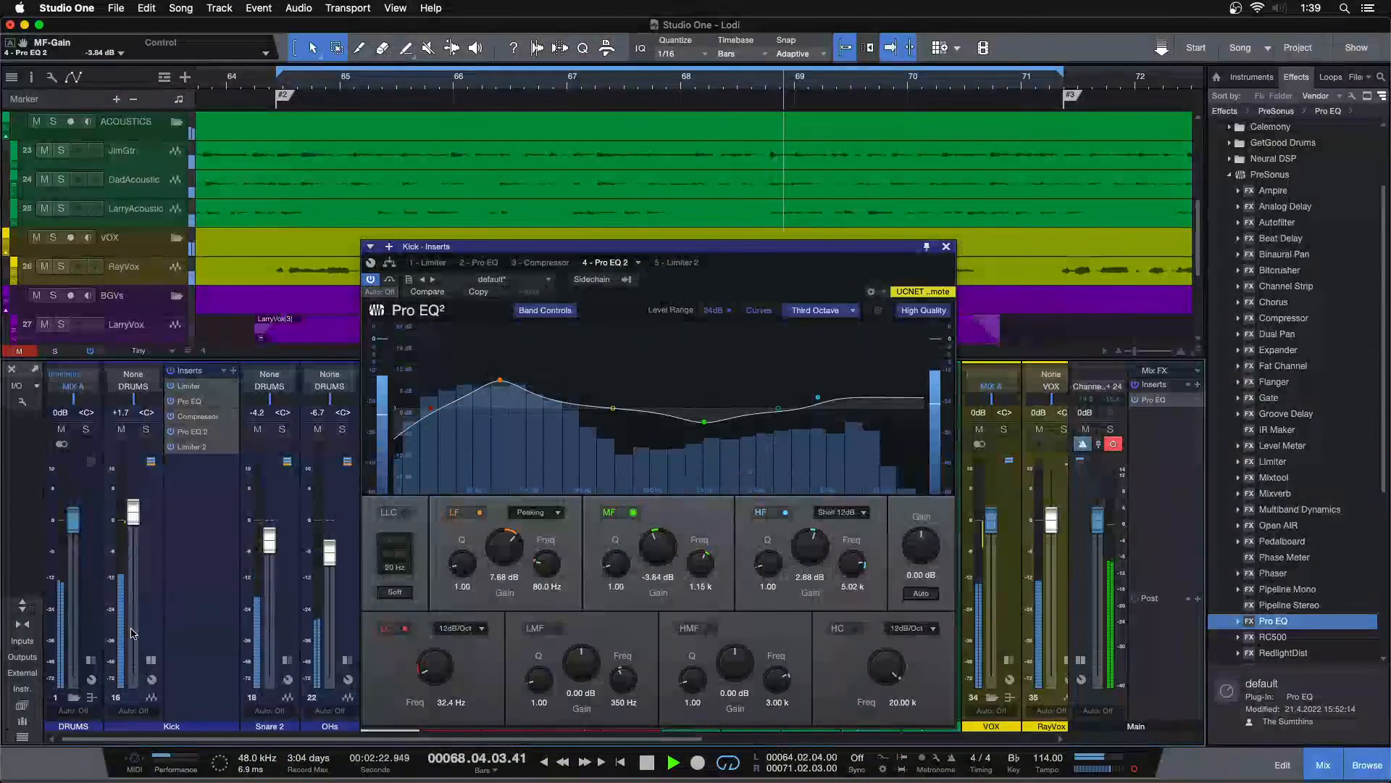
left_click(245, 502)
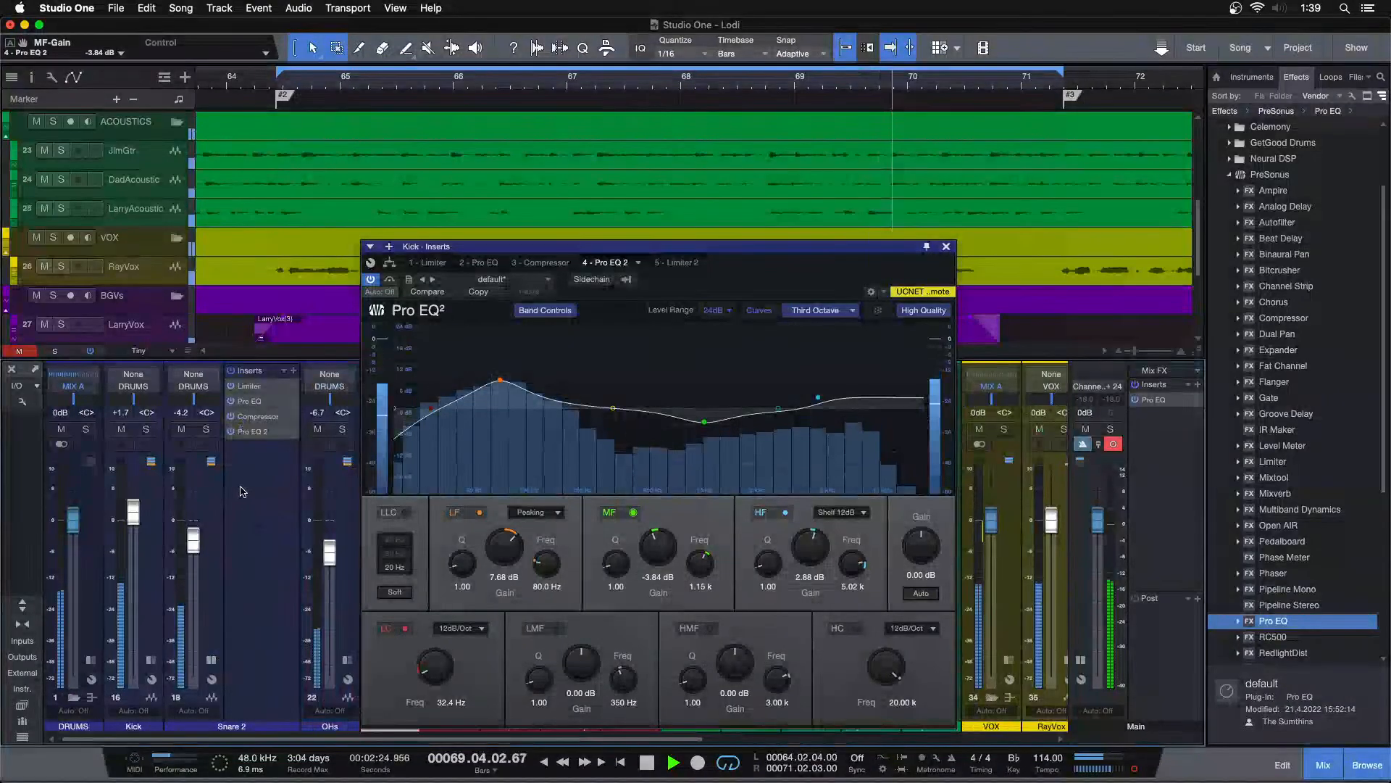
left_click(249, 401)
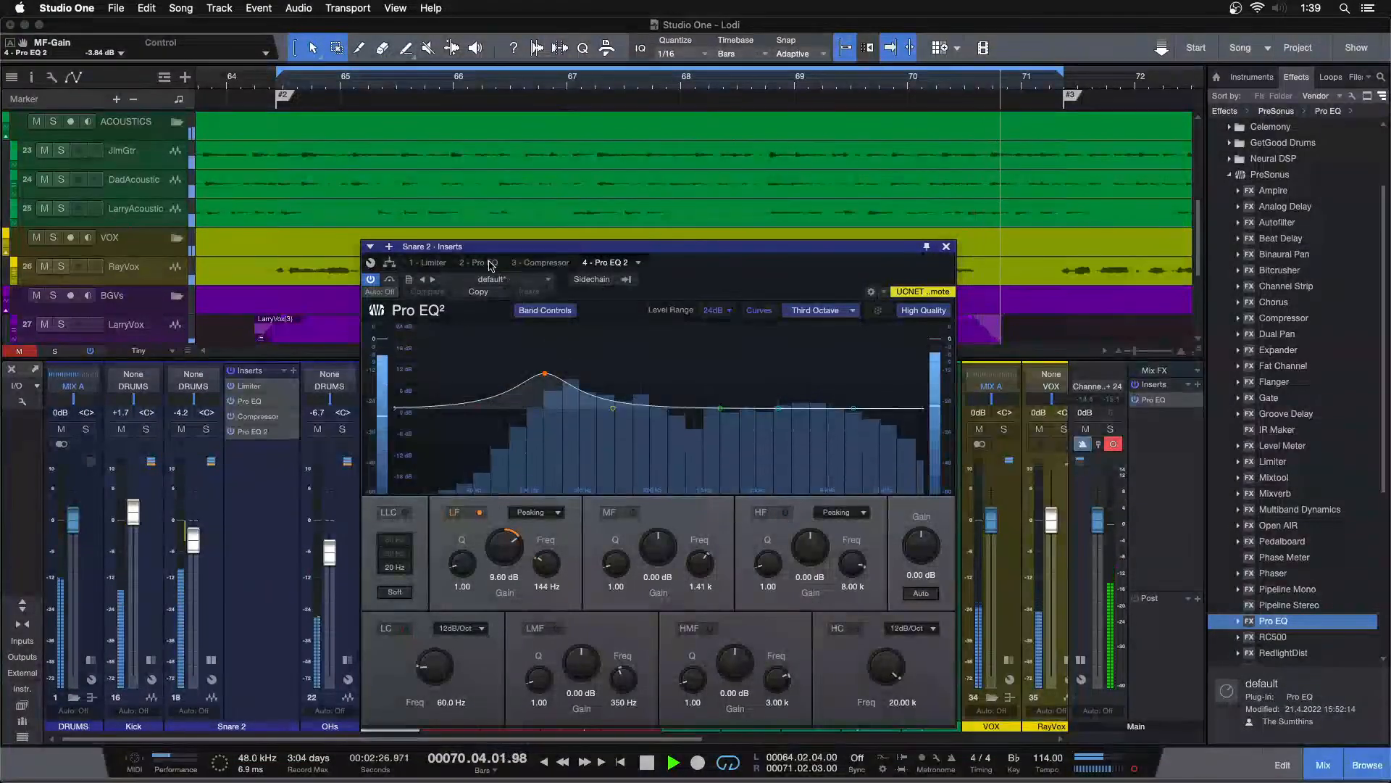
left_click_drag(657, 550, 656, 546)
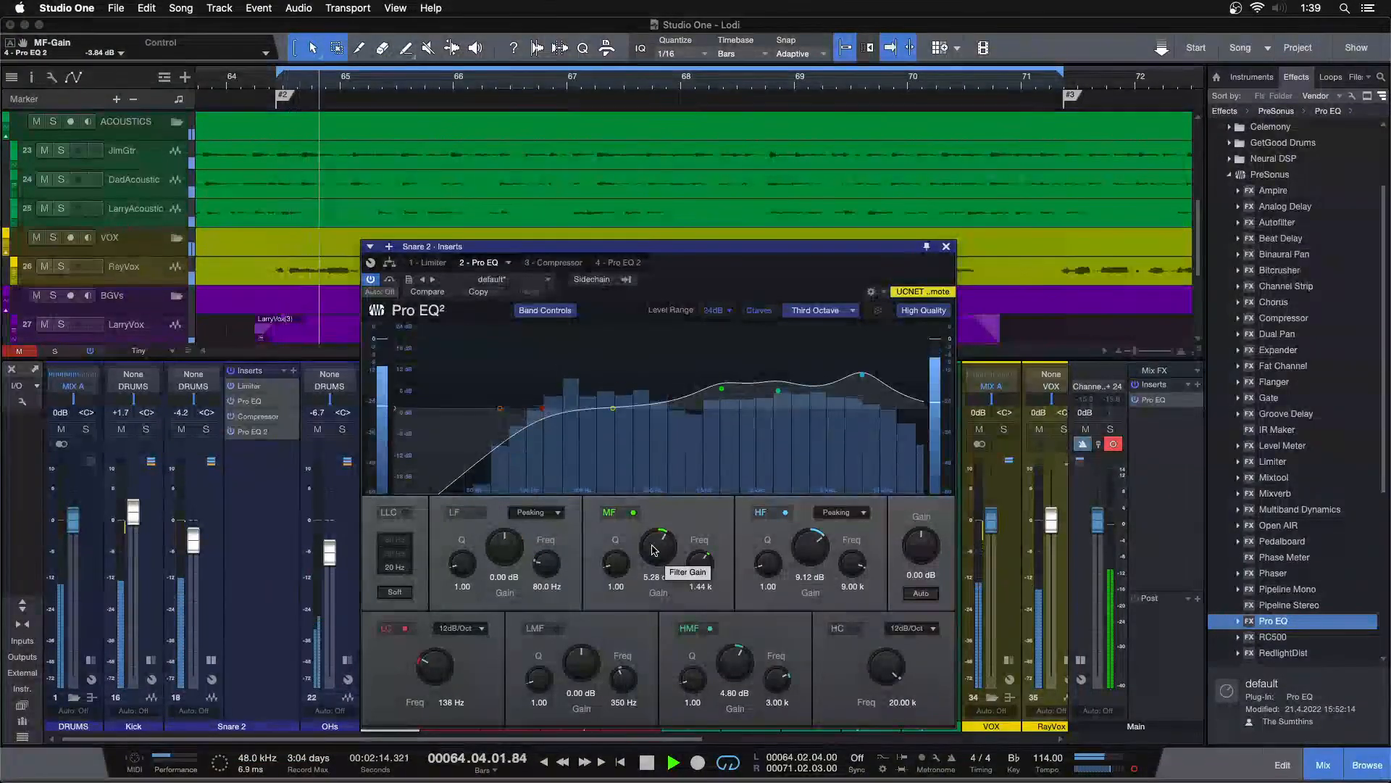
Step: Solo and unsolo the reference track to judge the snare's midrange, and close the Snare 2 EQ
left_click_drag(394, 739, 1145, 633)
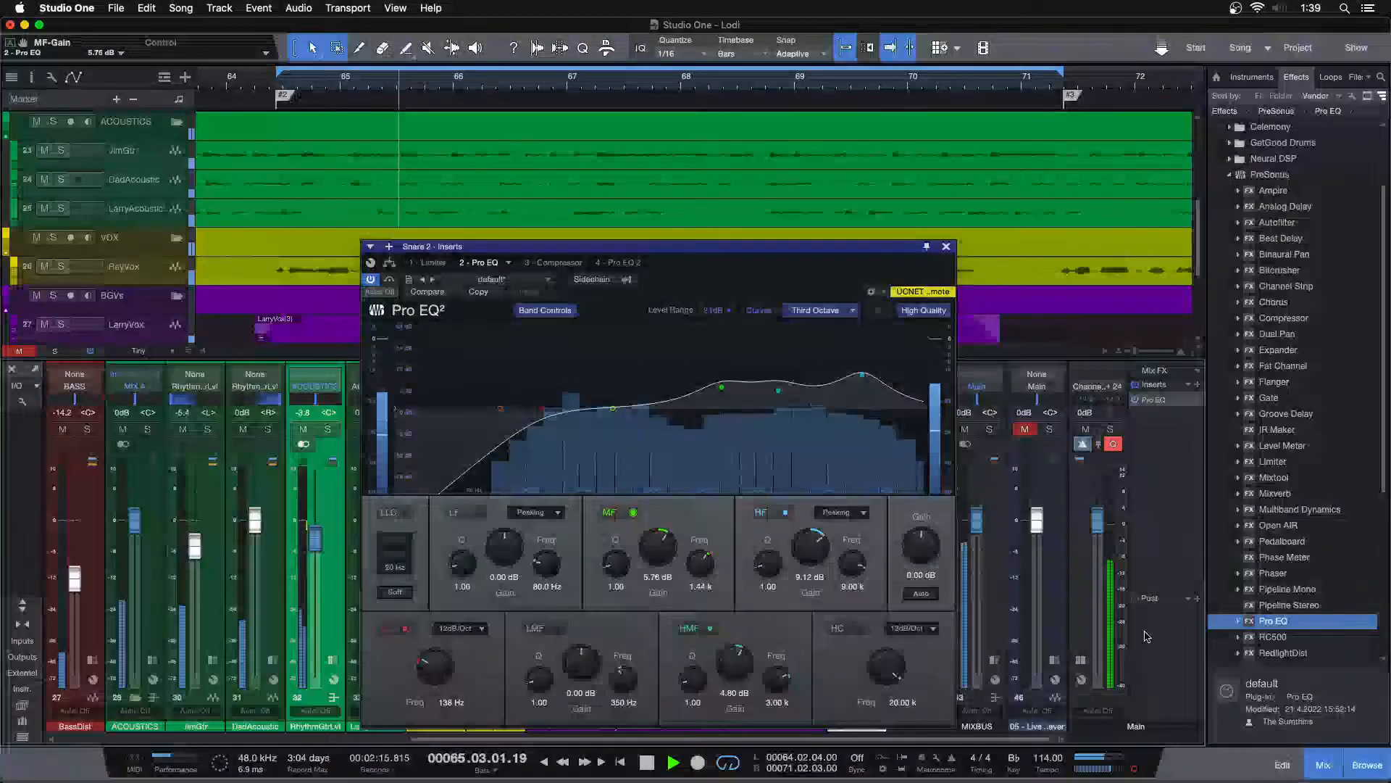
left_click(1048, 429)
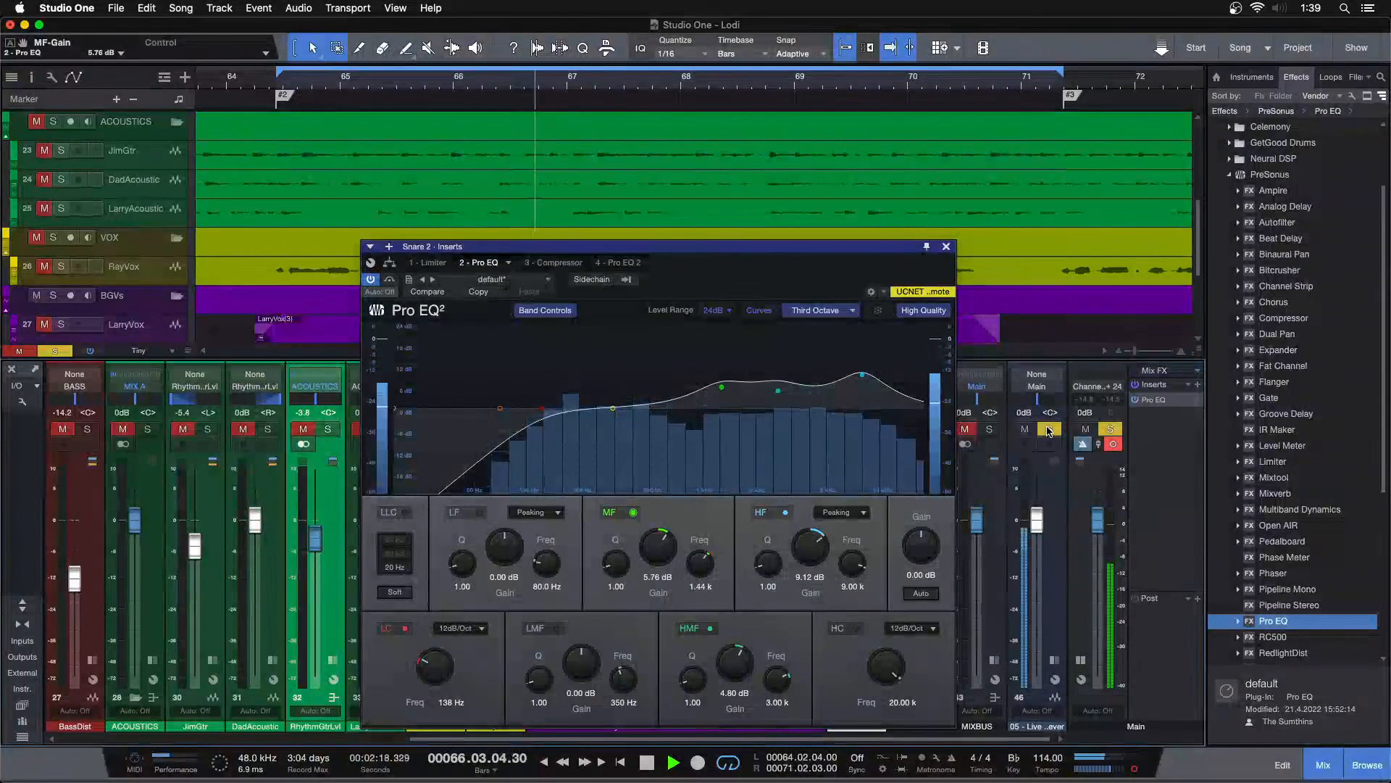
left_click(1048, 429)
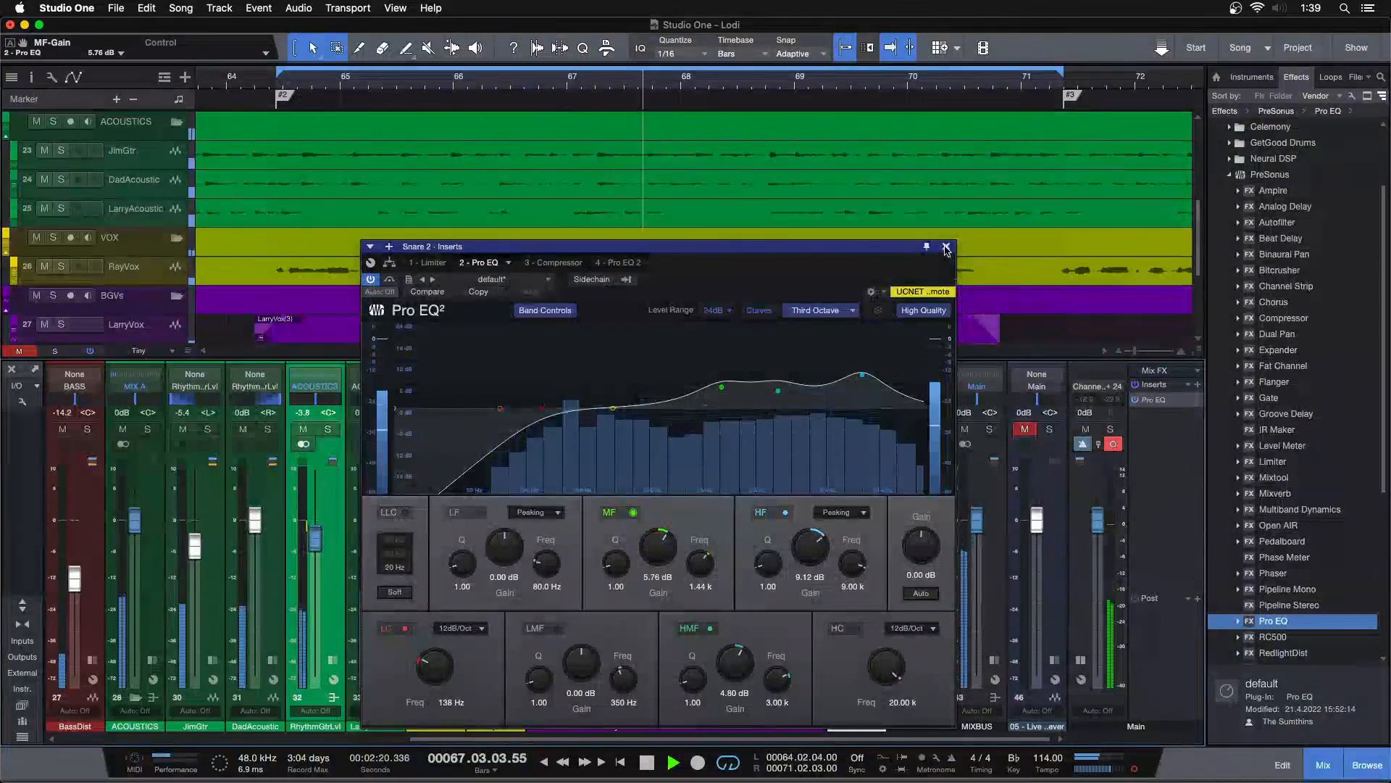
left_click(945, 246)
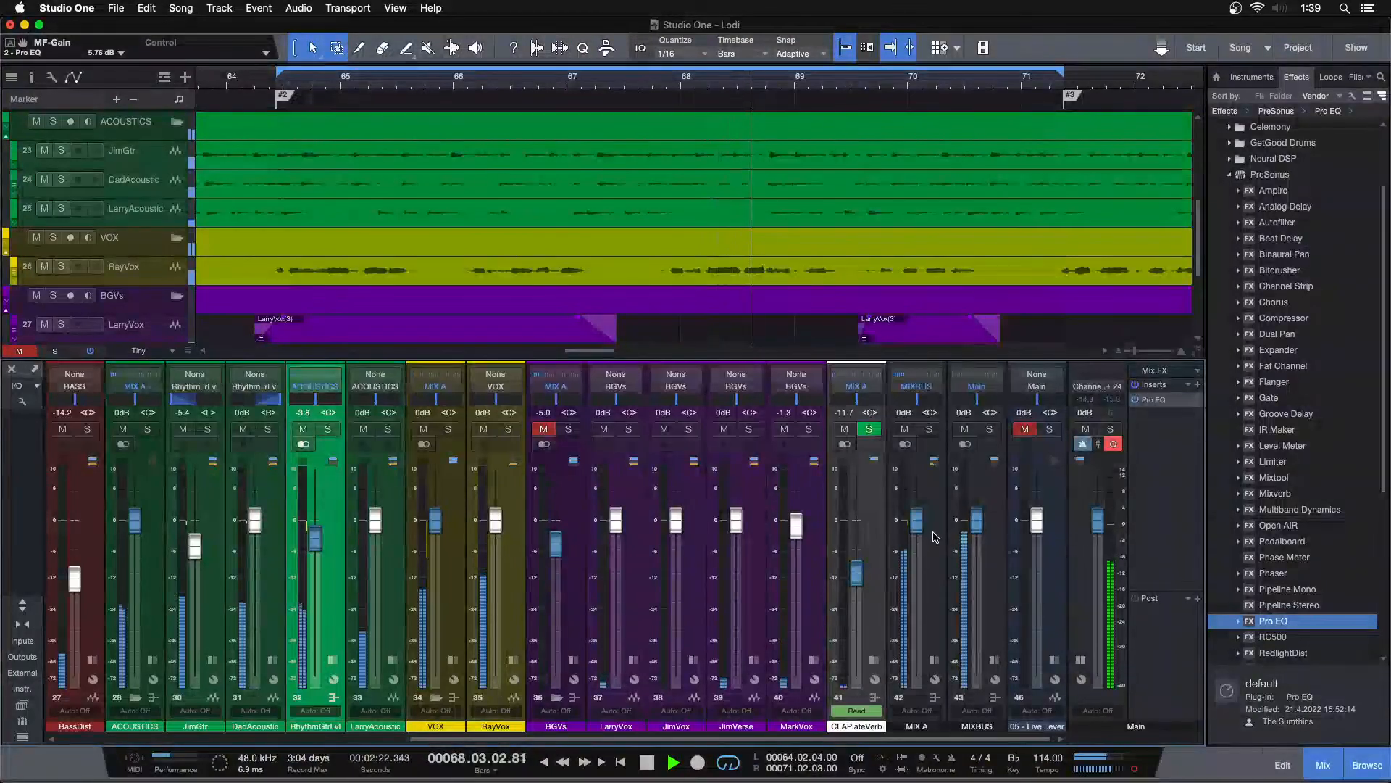
Step: Stop playback, return to the loop start, and collapse the Snare 2 channel's inserts
key("space")
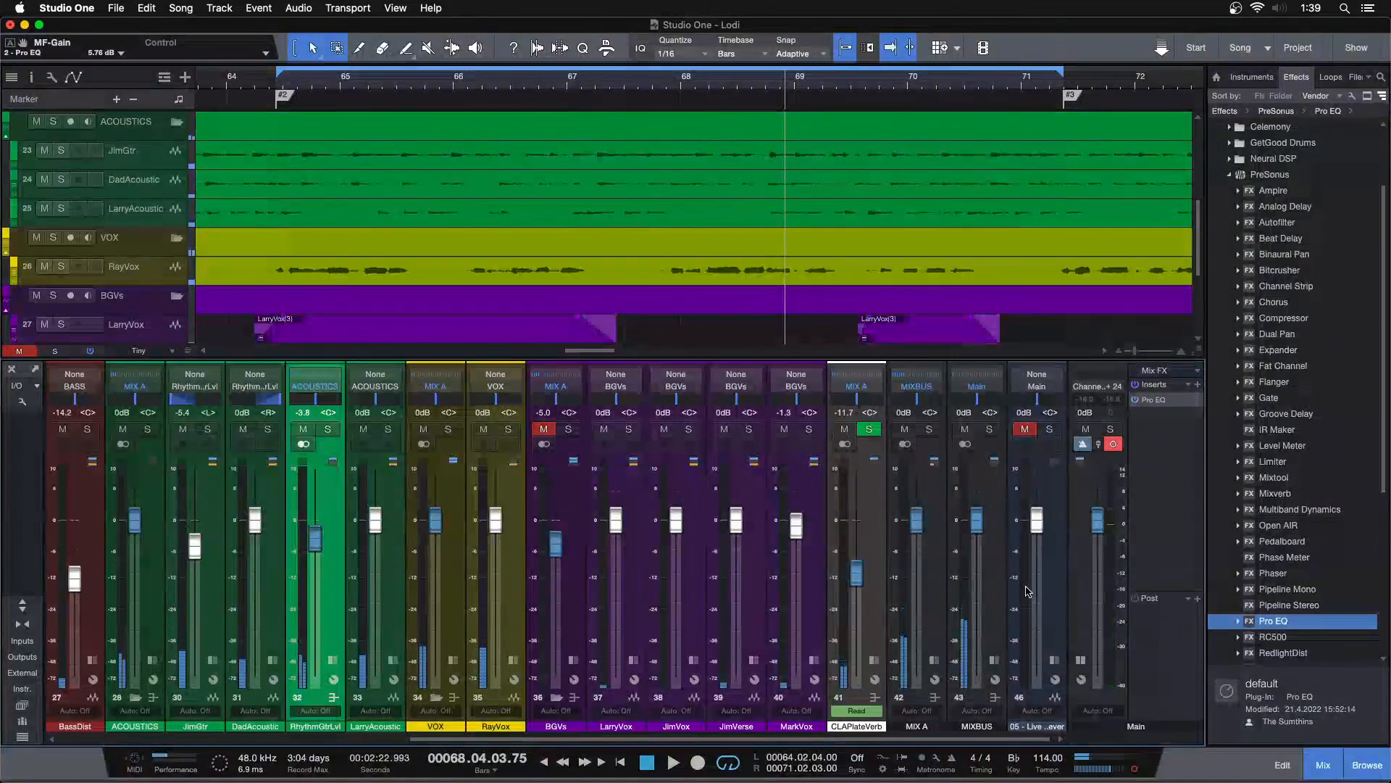
key("KP_1")
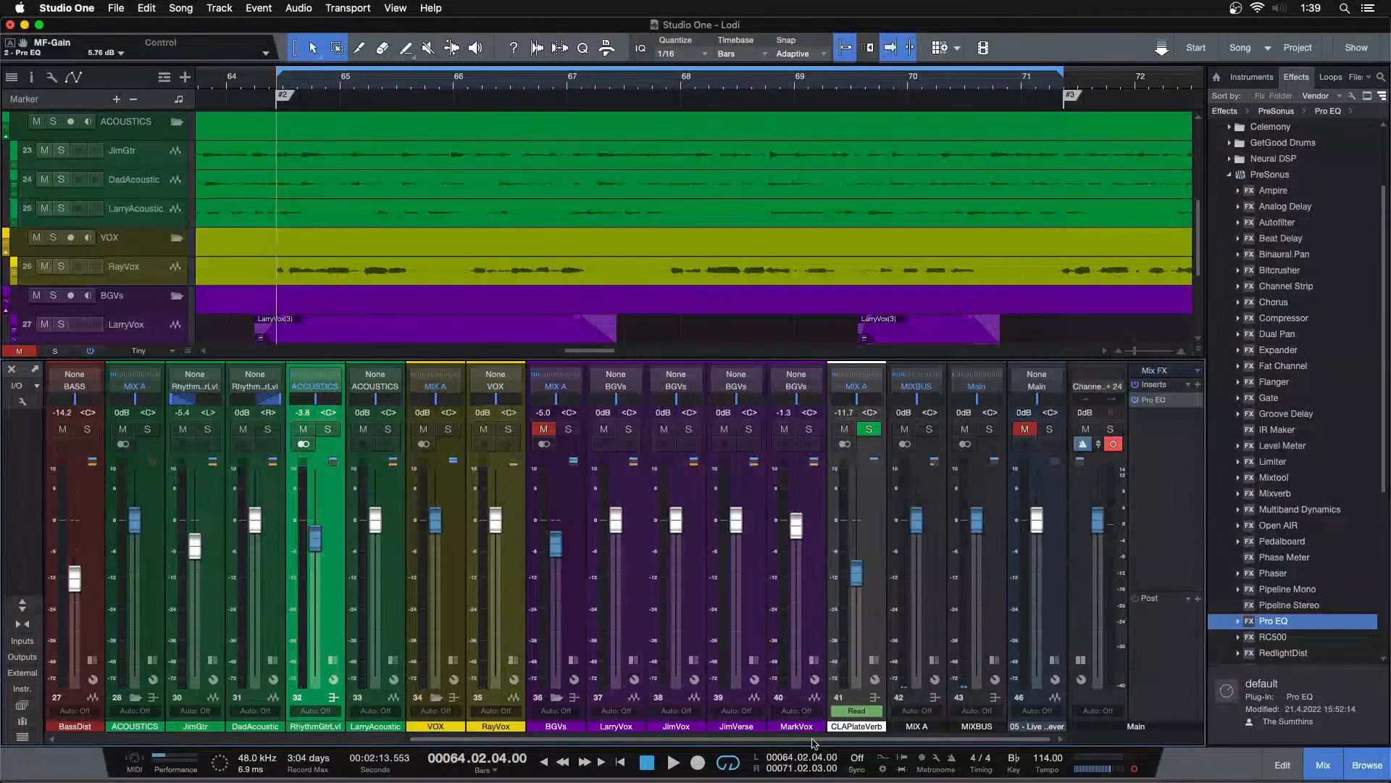
scroll(58, 725, "left", 10)
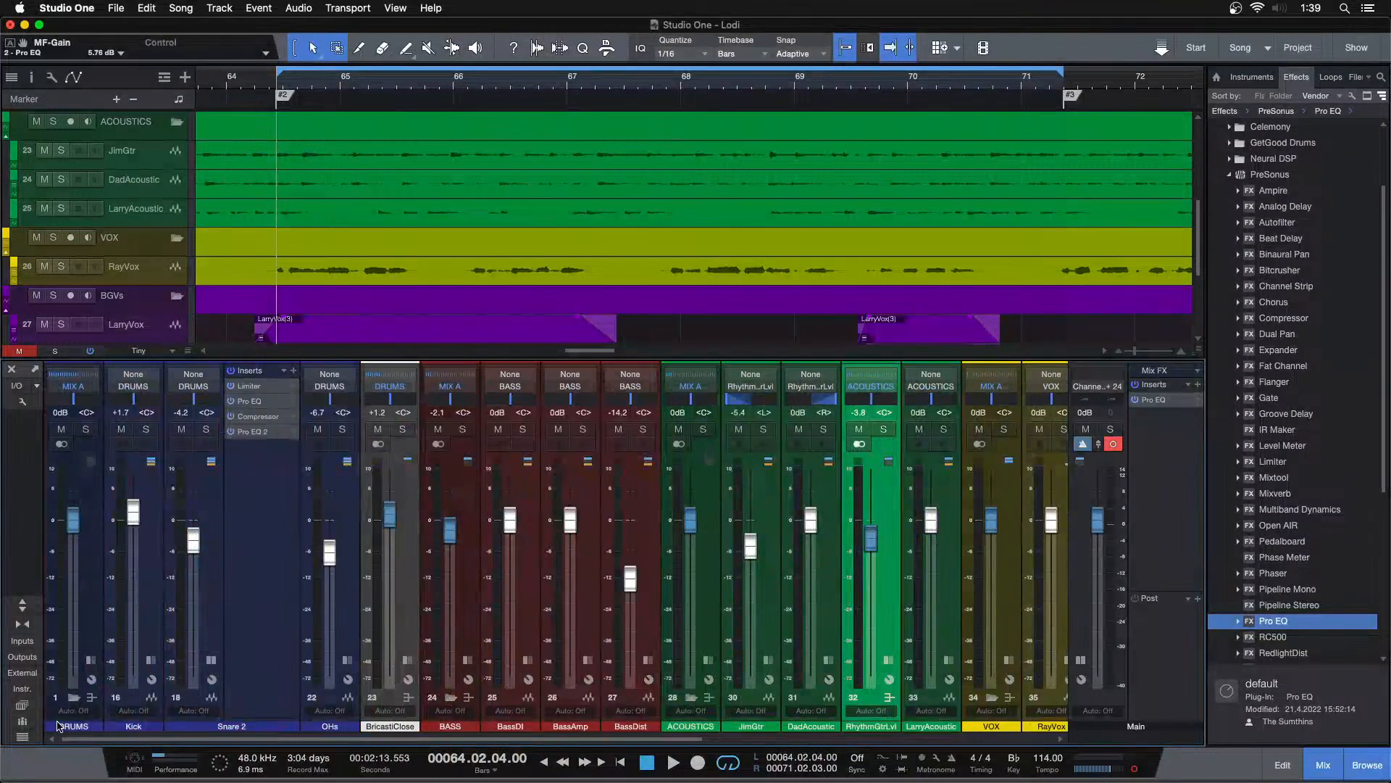
left_click(210, 660)
scroll(212, 735, "right", 8)
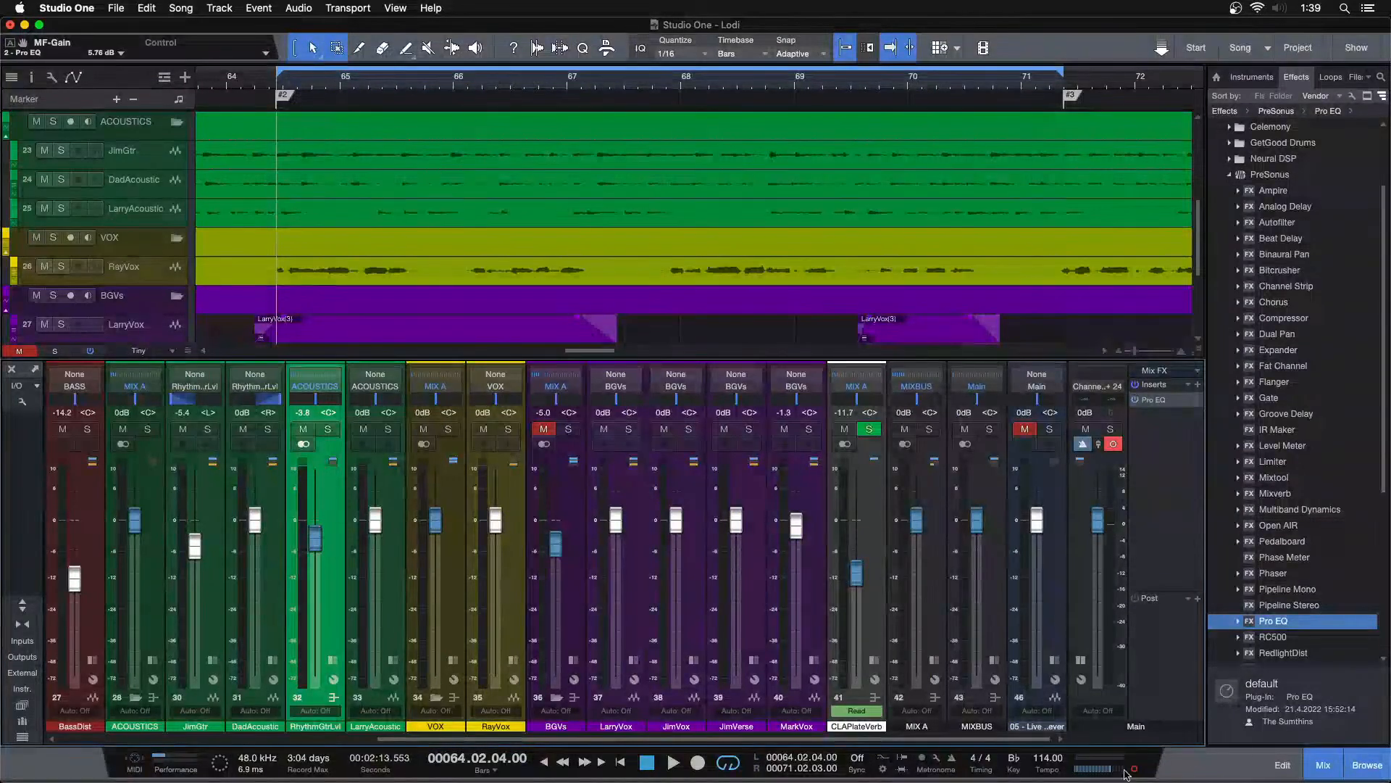
Step: Play the loop from its start with the reference track soloed, and replay it with the full mix to compare
key("space")
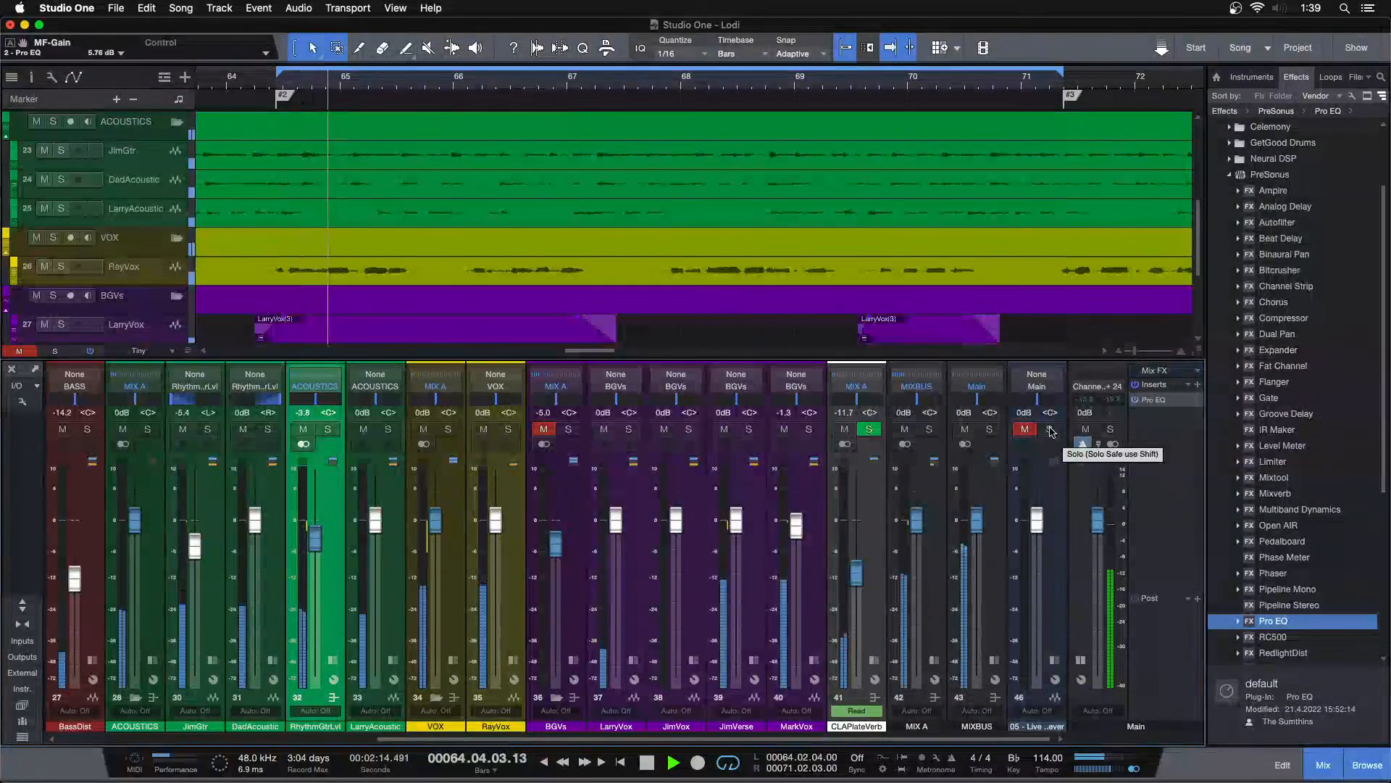
left_click(1025, 429)
left_click(1050, 429)
key("KP_1")
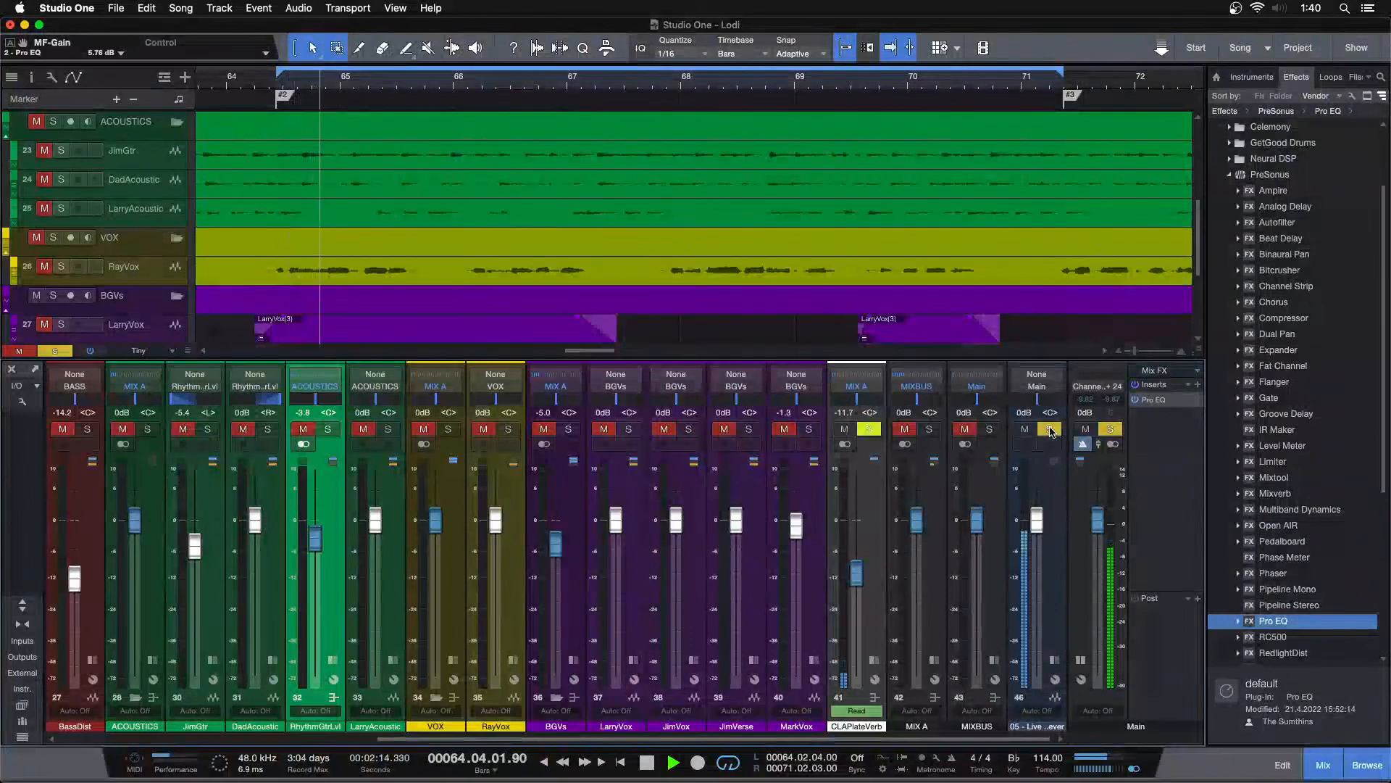
left_click(1050, 429)
key("KP_1")
Step: Set the MF band of the VOX channel's first Pro EQ to 0.96 dB at 1.41 kHz and close it
left_click(456, 661)
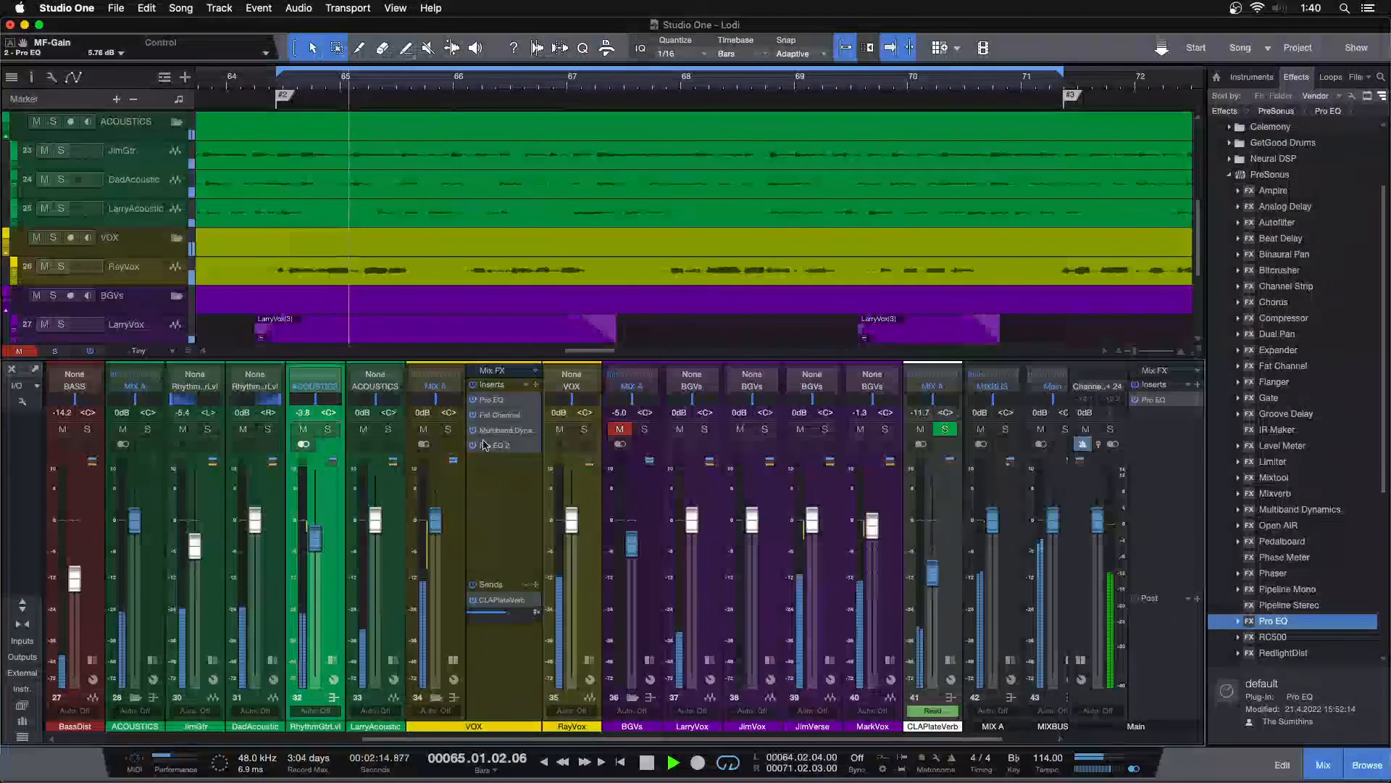
double_click(494, 402)
left_click_drag(658, 549, 658, 545)
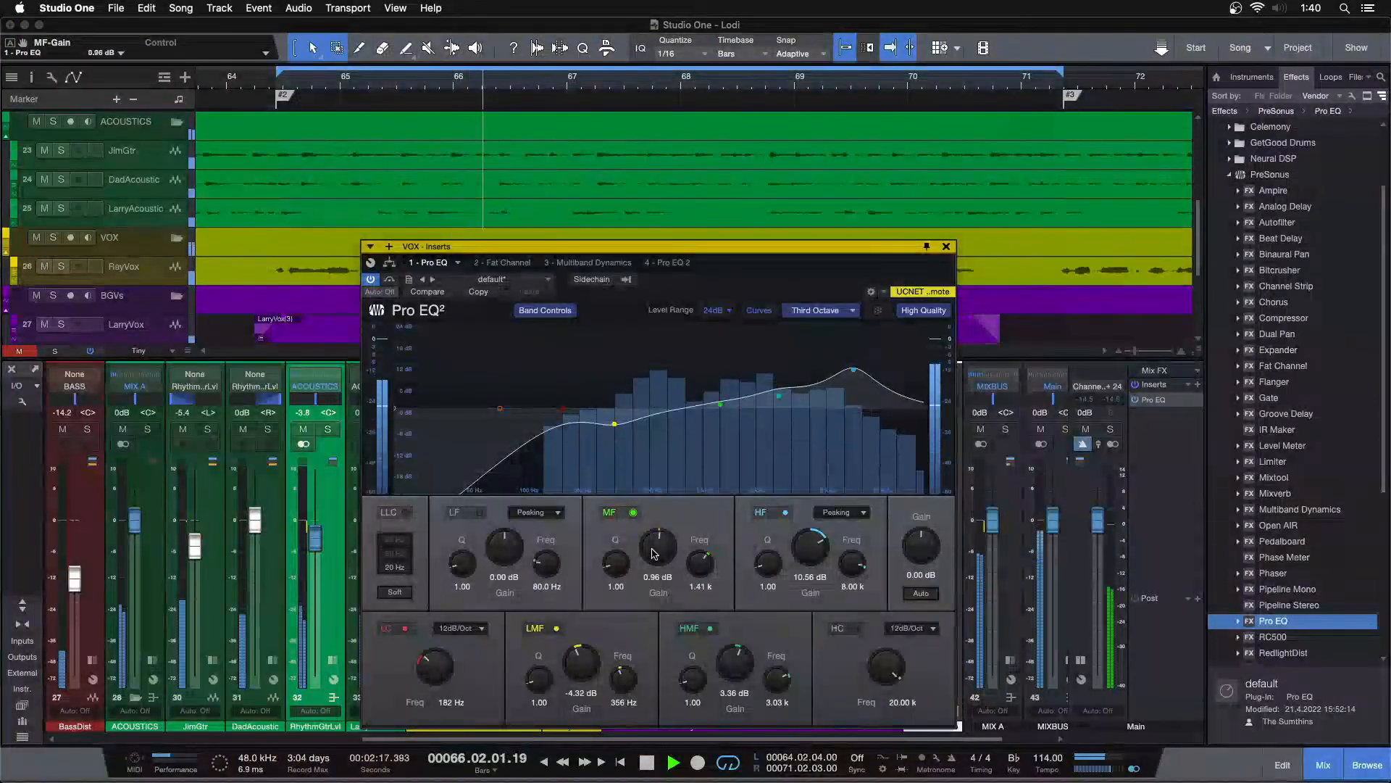
left_click(945, 247)
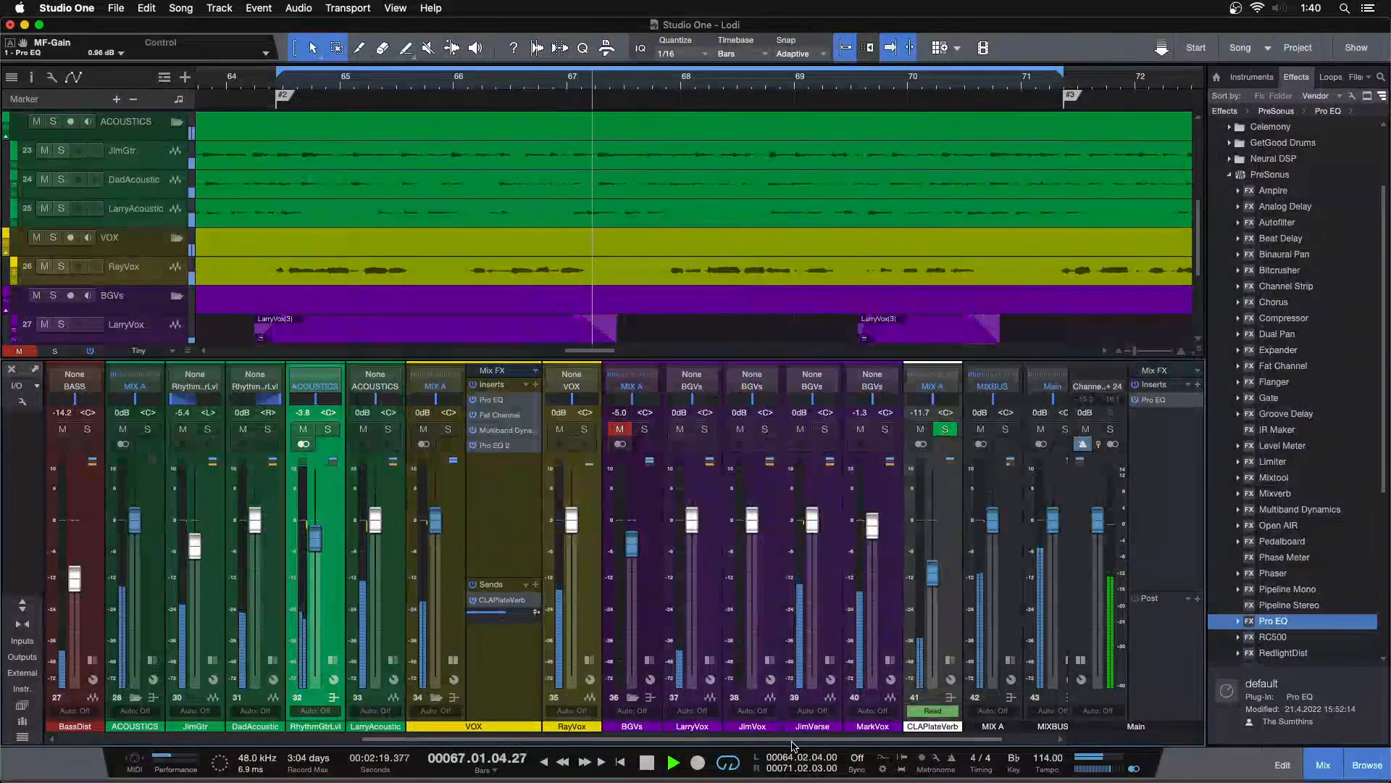
Step: Alternate between the soloed reference track and the full mix to evaluate the VOX EQ change
left_click(1050, 429)
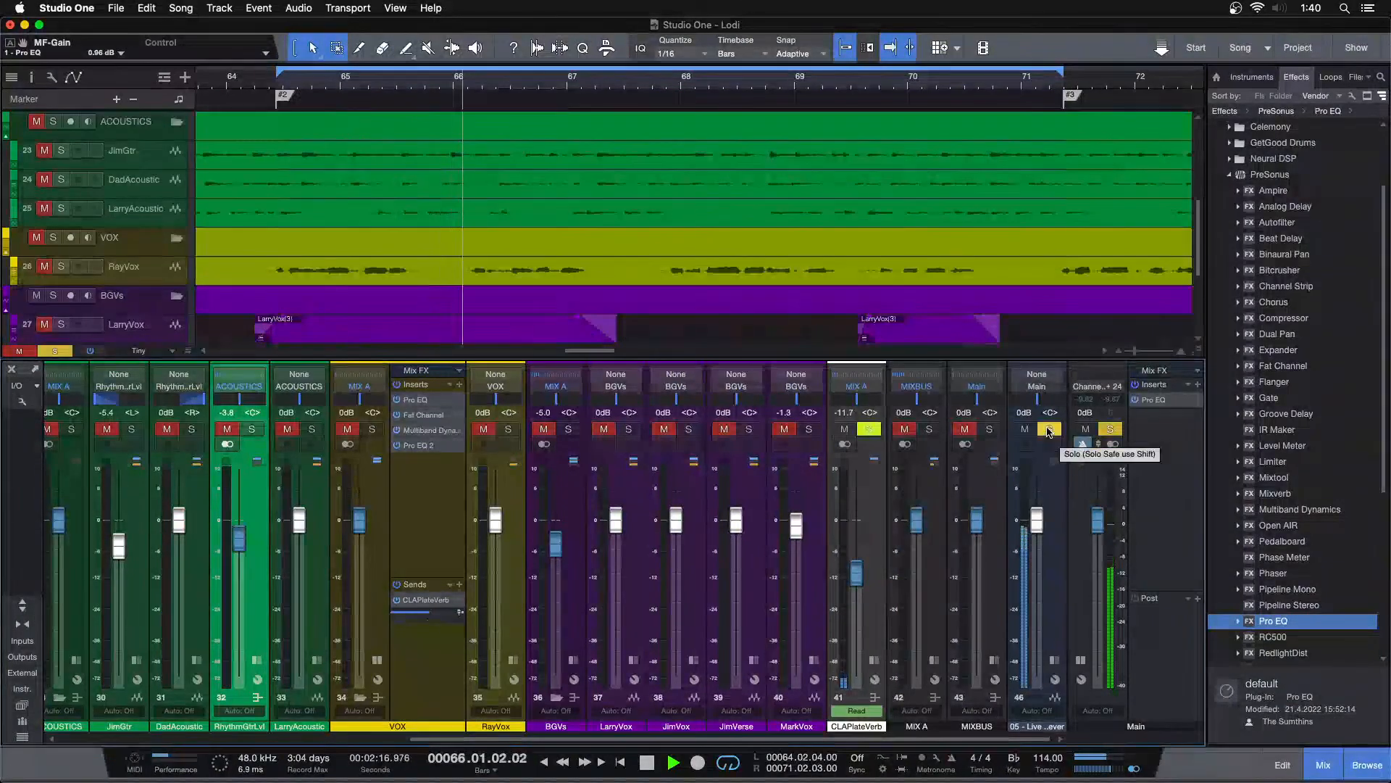
left_click(1049, 429)
left_click(1049, 429)
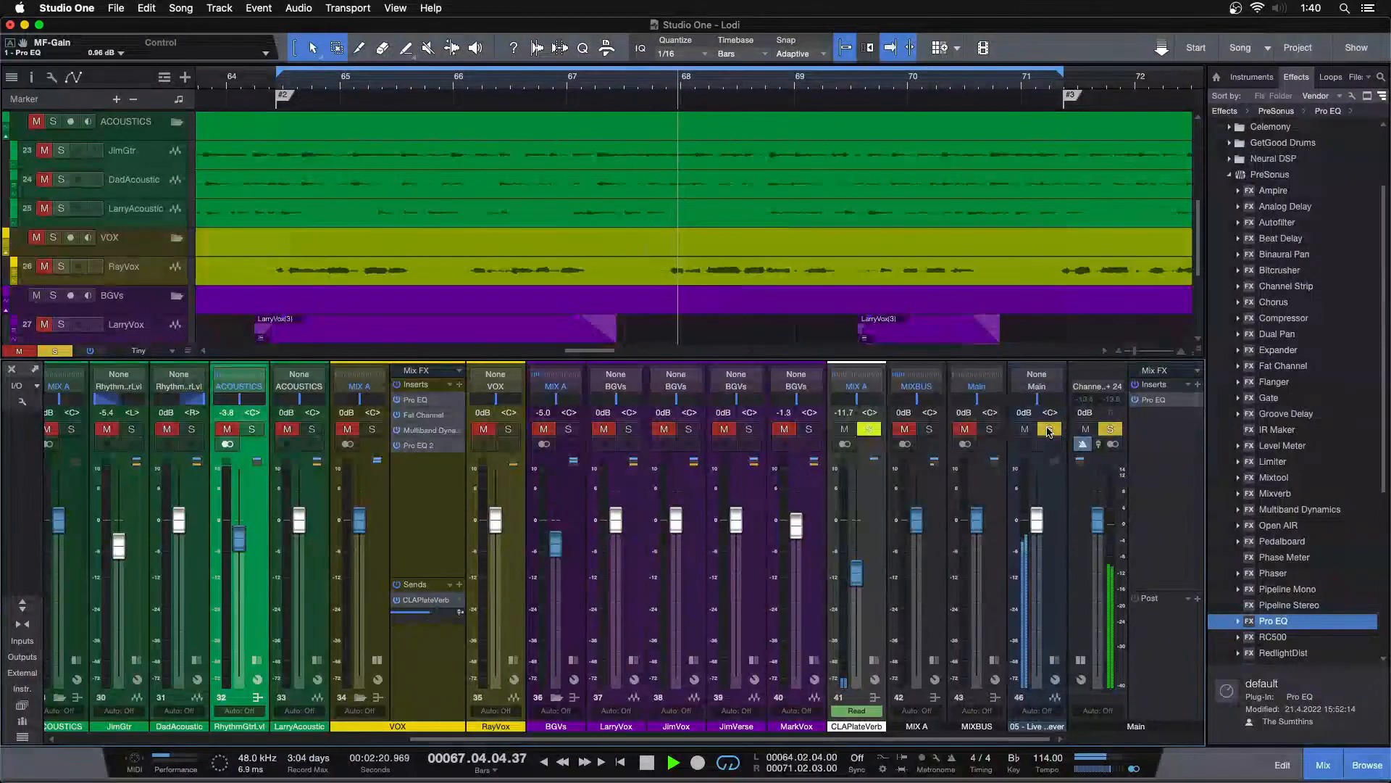
left_click(1049, 429)
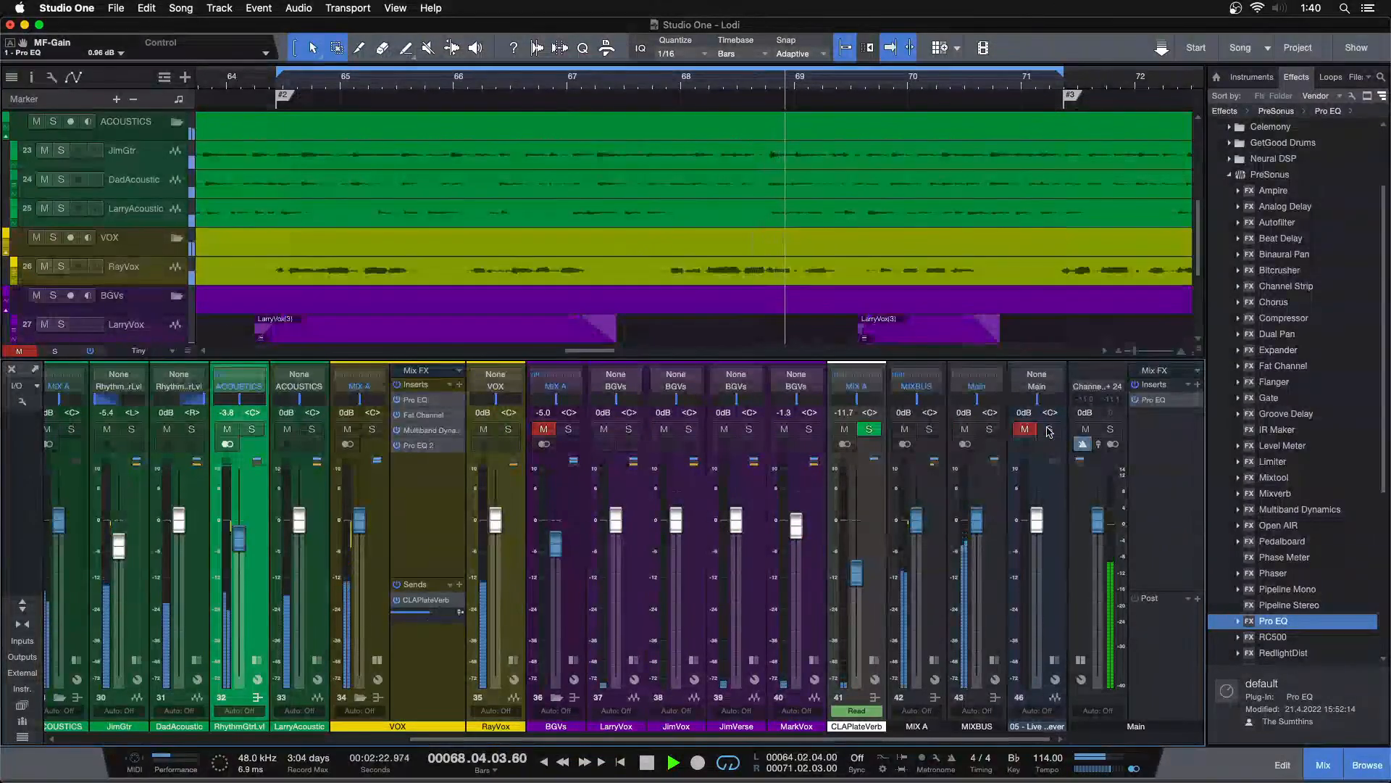
left_click(1048, 429)
left_click(1049, 429)
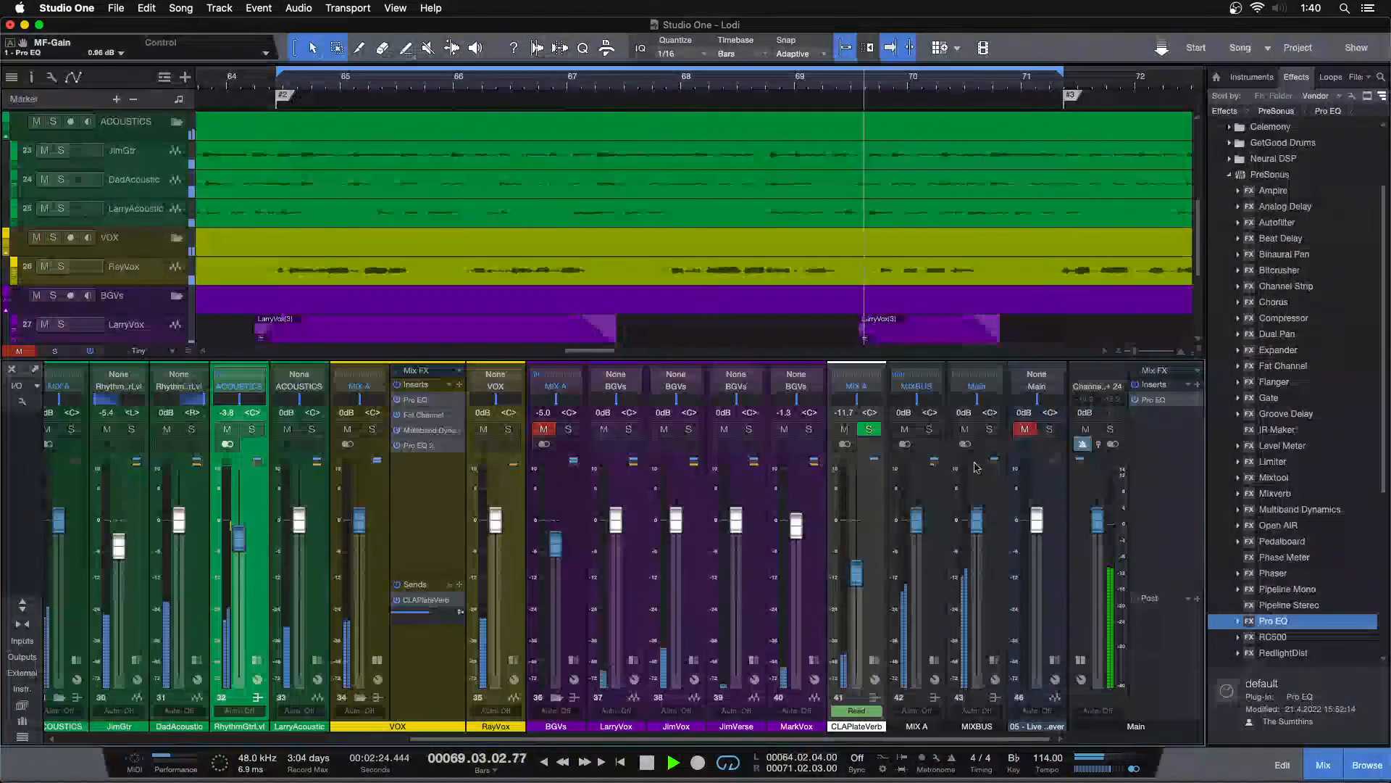
Step: Collapse the VOX inserts and set the MF band of the RhythmGtrLvl Pro EQ to 1.92 dB at 1.42 kHz
left_click(376, 660)
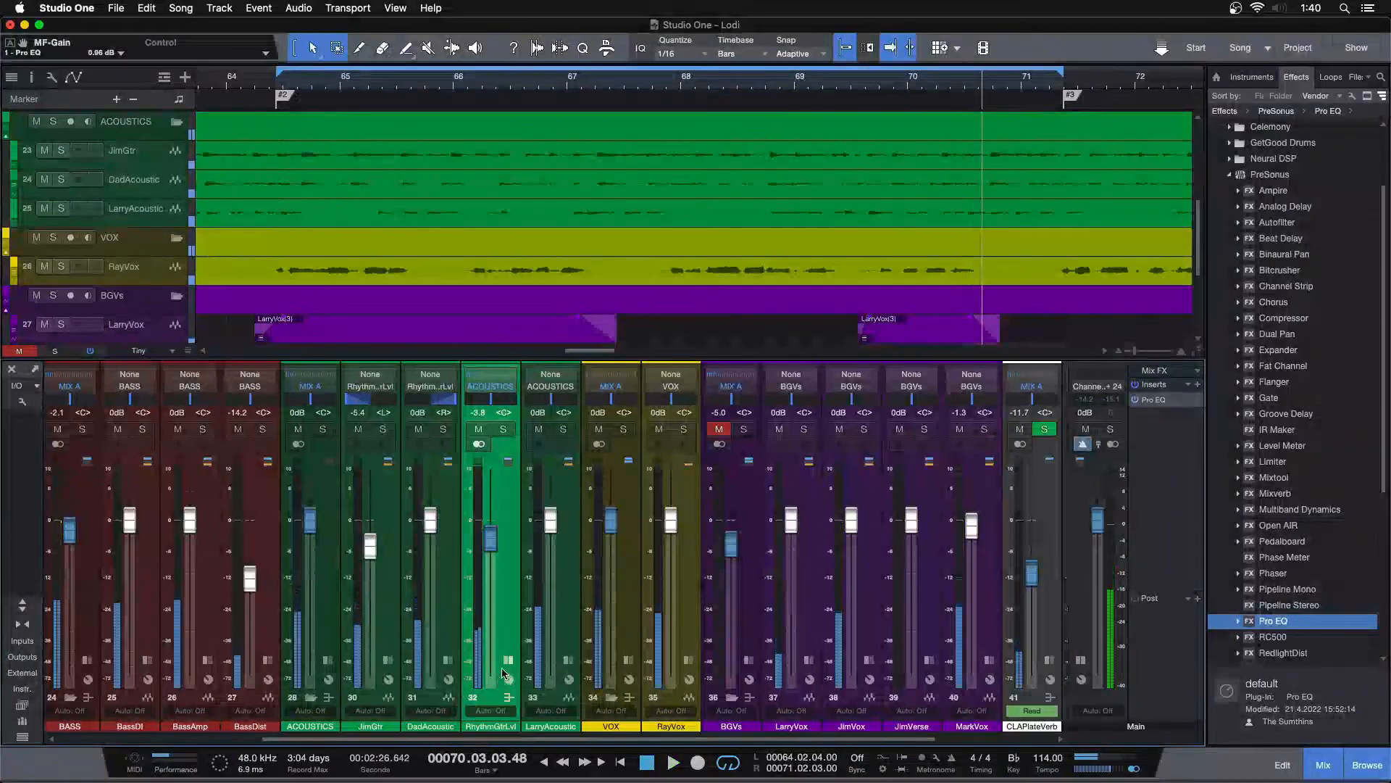
left_click(506, 657)
left_click(546, 399)
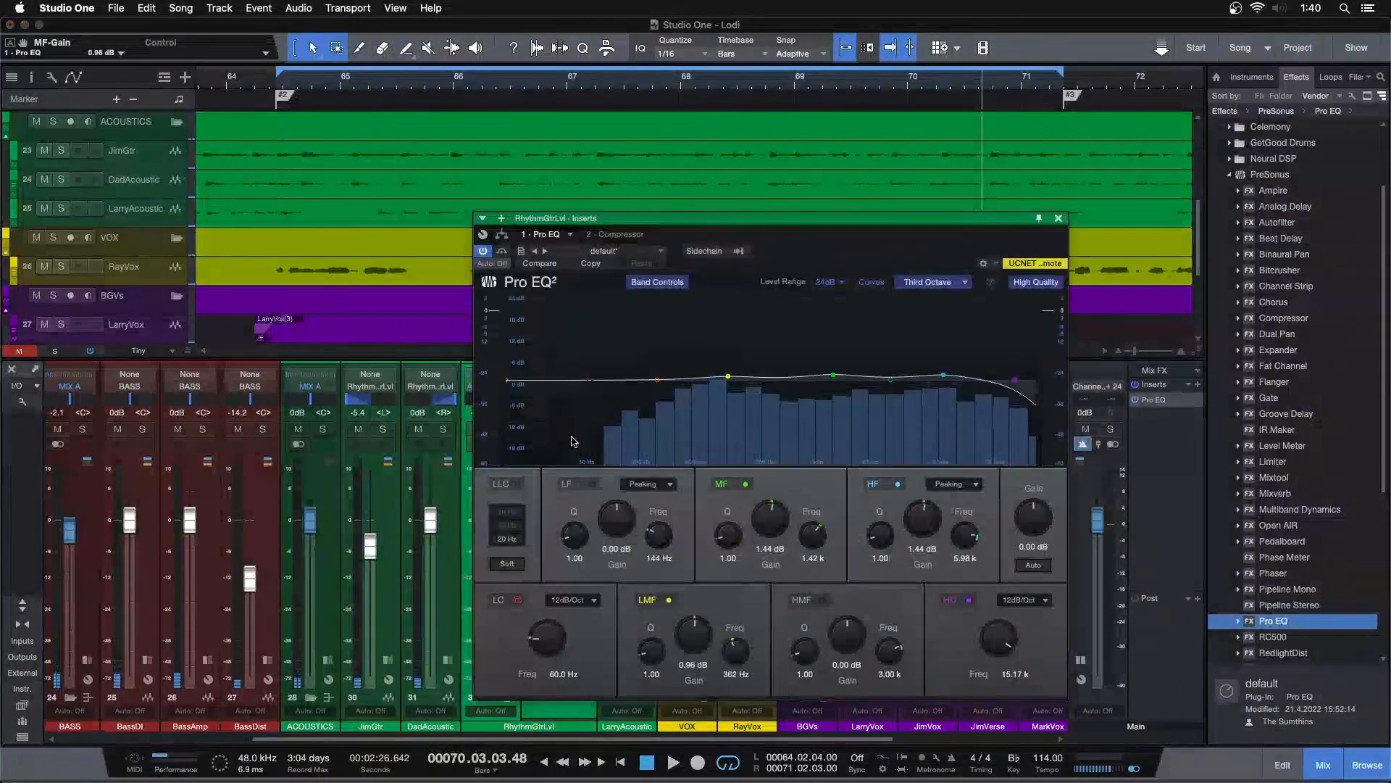
left_click_drag(834, 375, 833, 372)
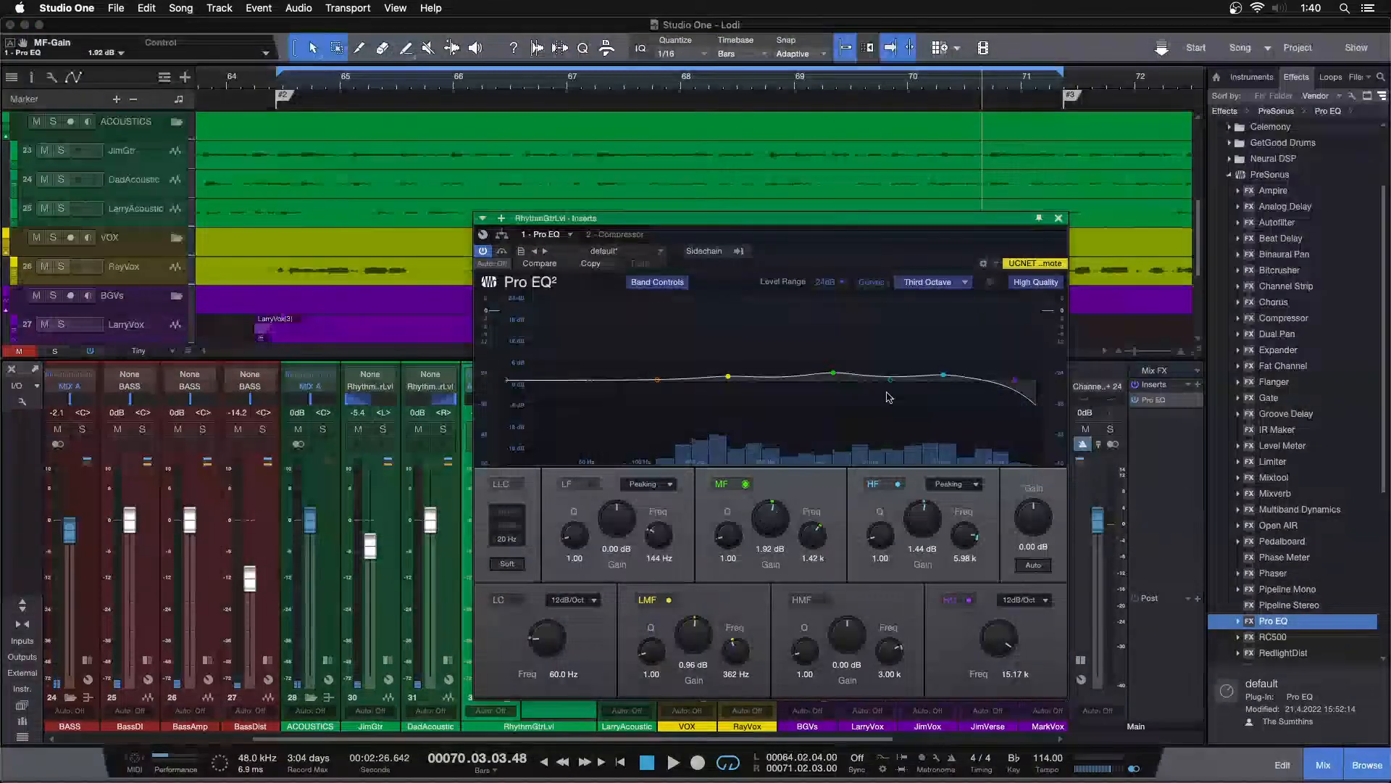
left_click(1058, 218)
Step: Raise the MF band gain of the LarryAcoustic Pro EQ to 5.76 dB at 1.42 kHz and close the EQ
left_click(644, 656)
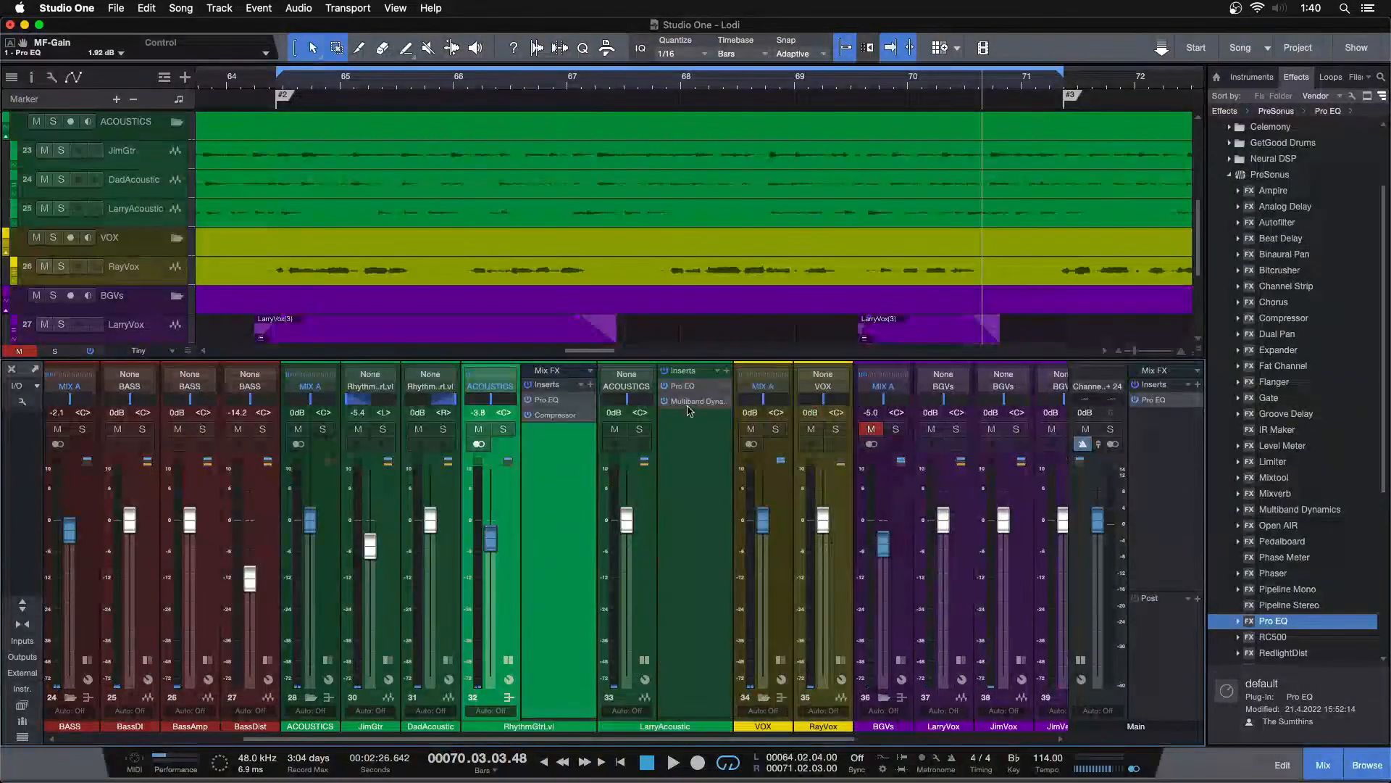
left_click(682, 387)
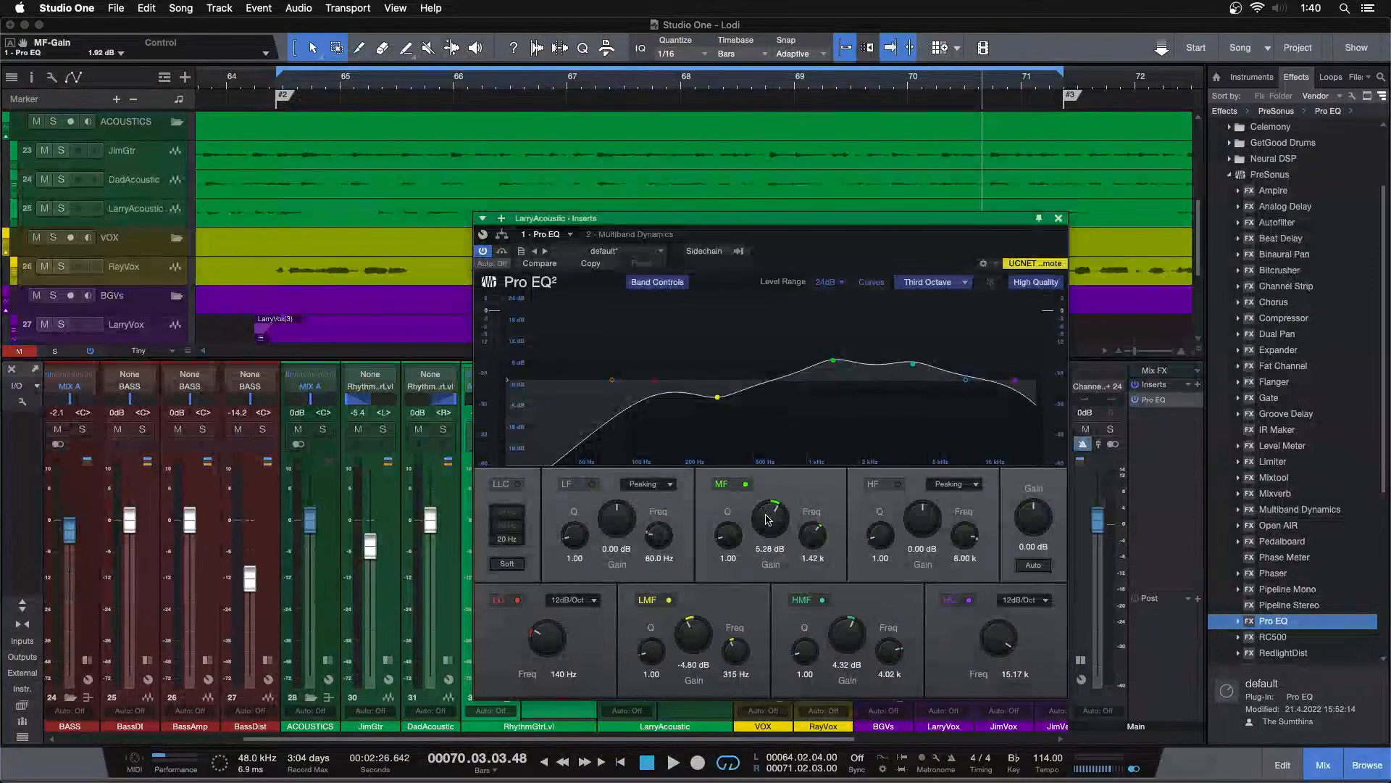
left_click(1058, 219)
Step: Resume playback and collapse the inserts of the LarryAcoustic and RhythmGtrLvl channels
key("space")
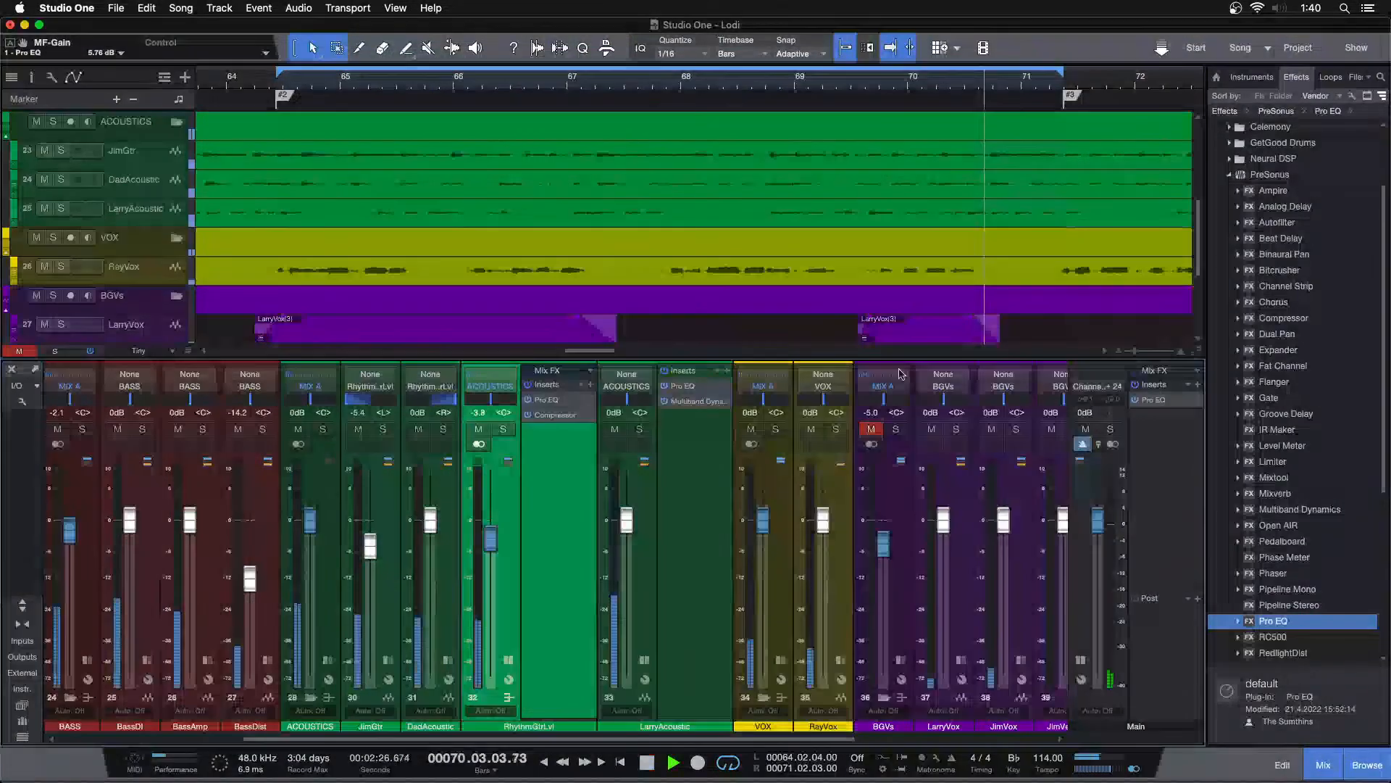
left_click(644, 658)
left_click(506, 661)
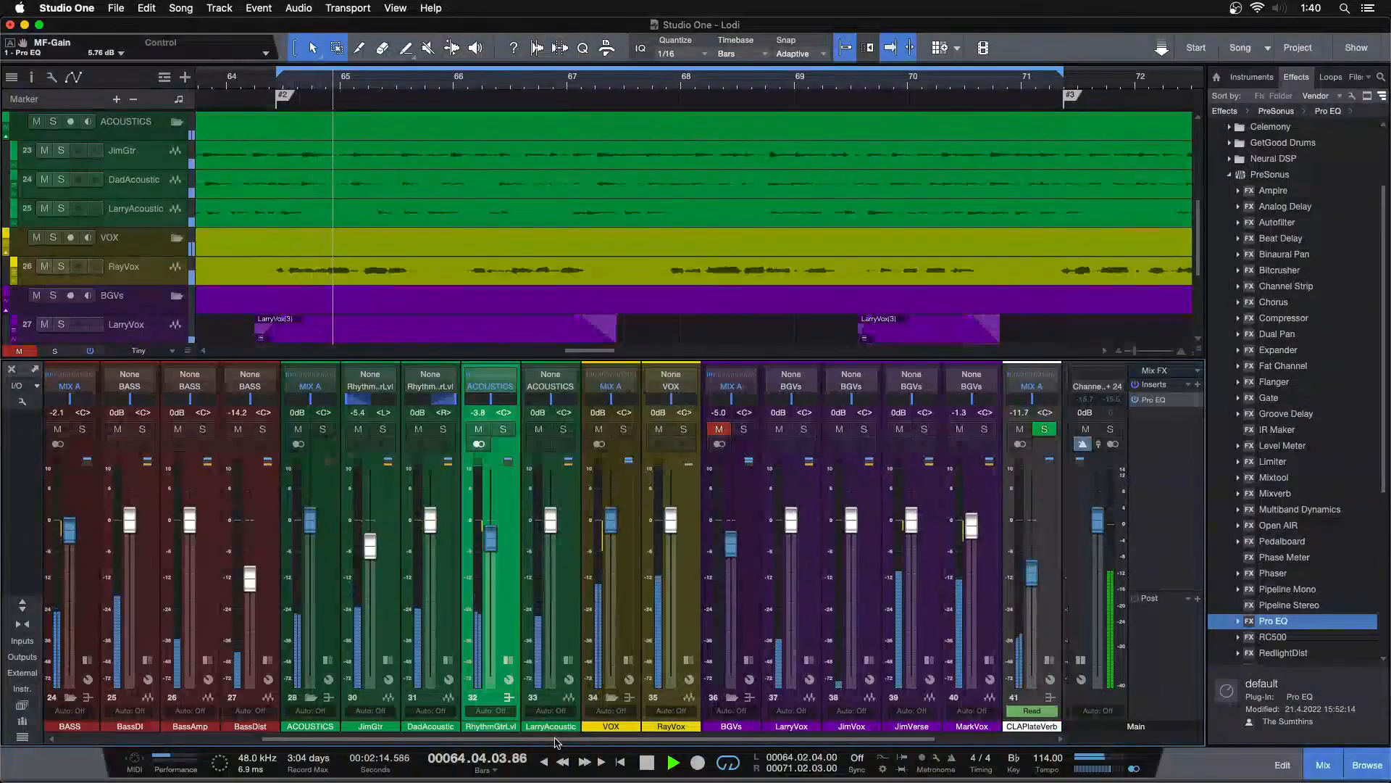
Step: In the Main output's Pro EQ, set the high cut to 1.01 kHz and the low cut to 551 Hz
left_click_drag(556, 738, 673, 739)
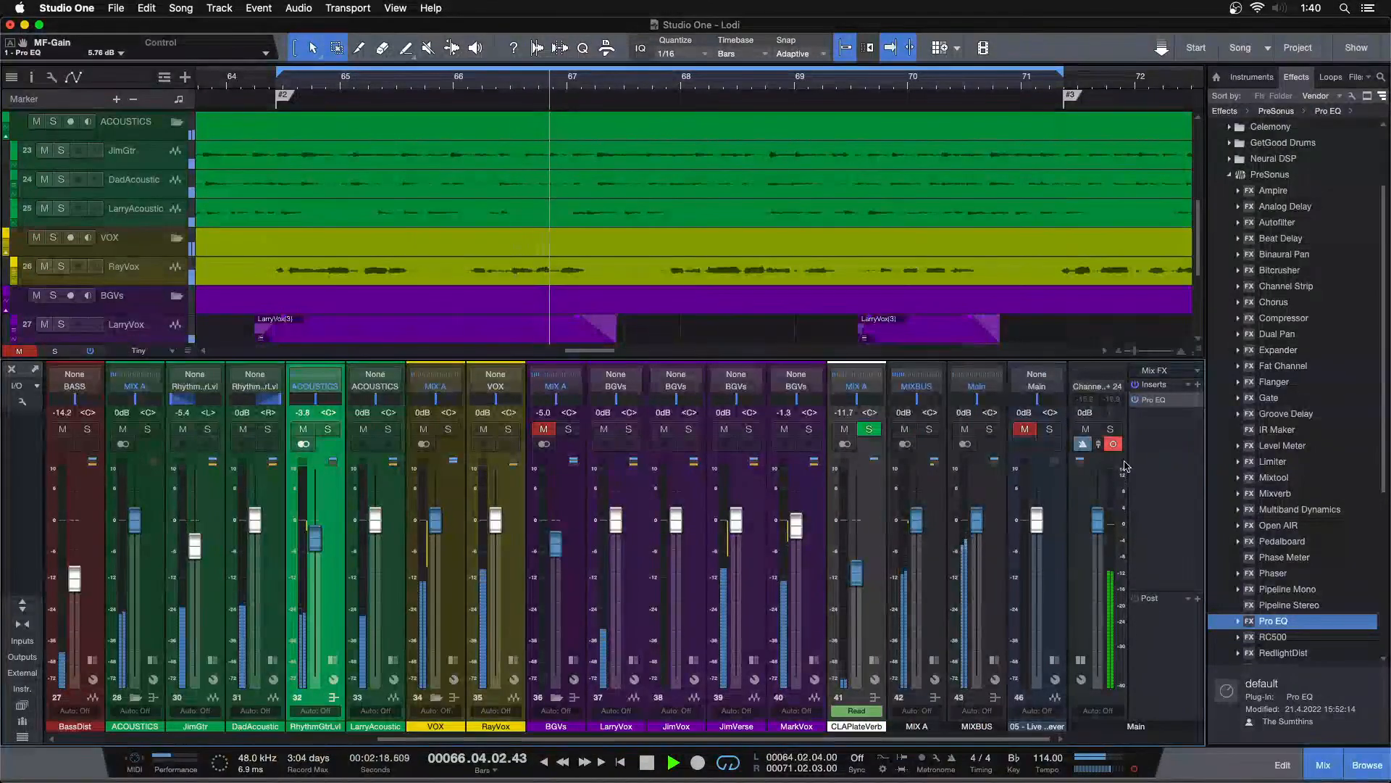
left_click(1154, 400)
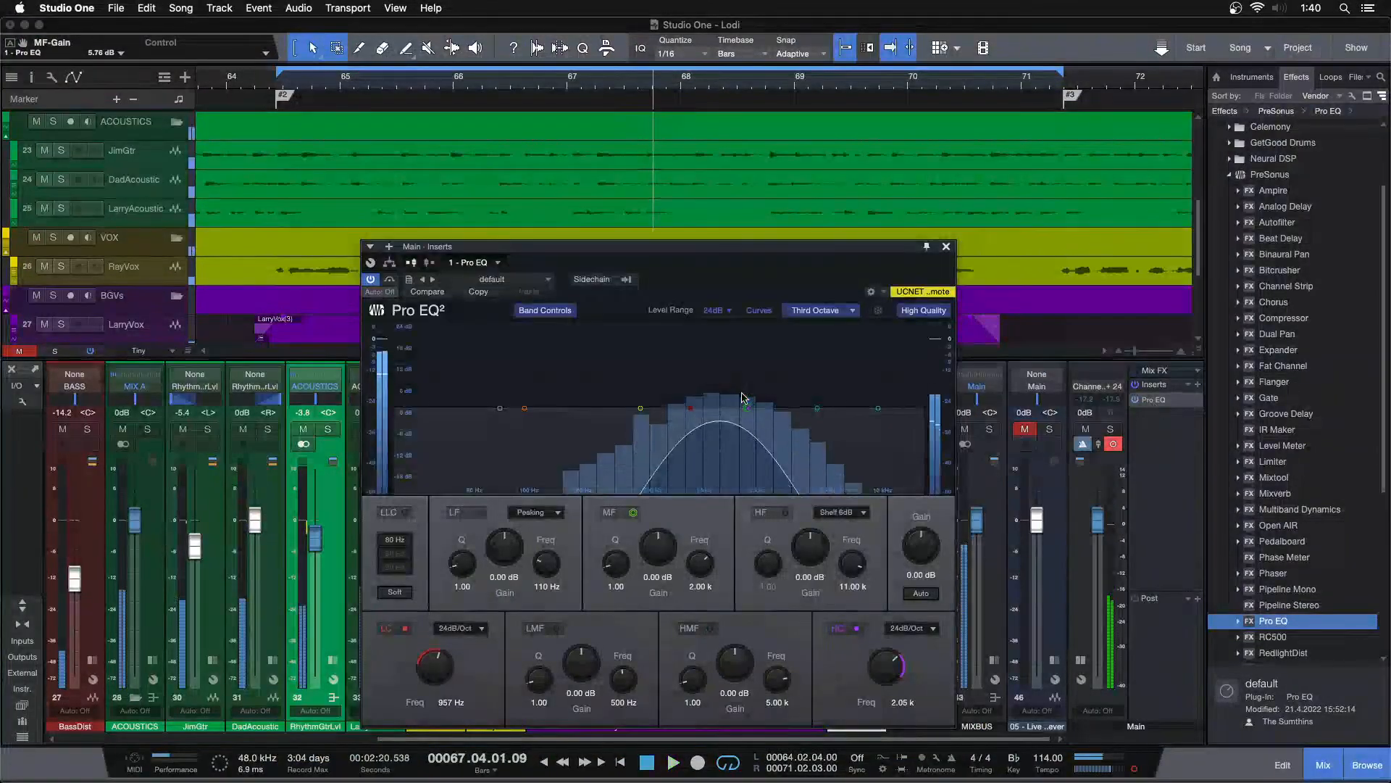
left_click_drag(704, 410, 694, 409)
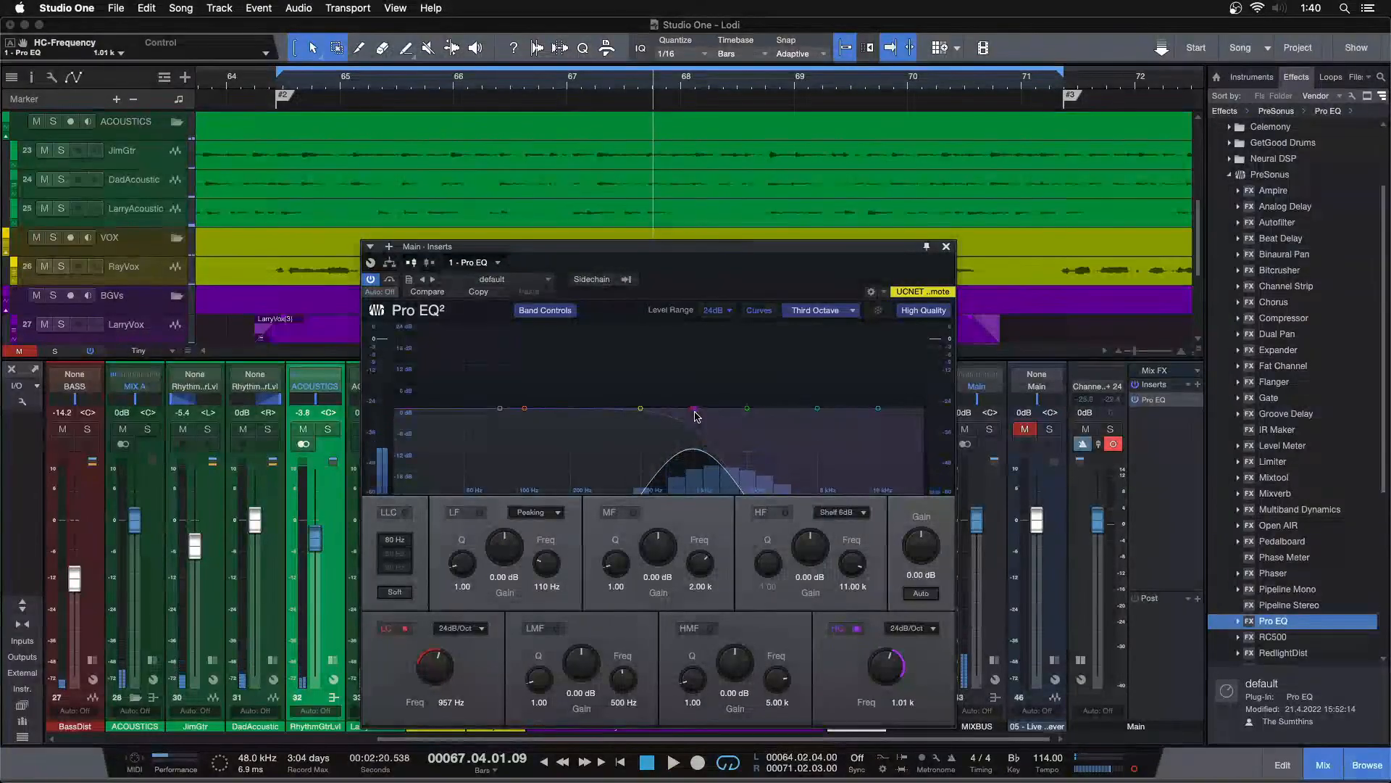
scroll(432, 666, "down", 5)
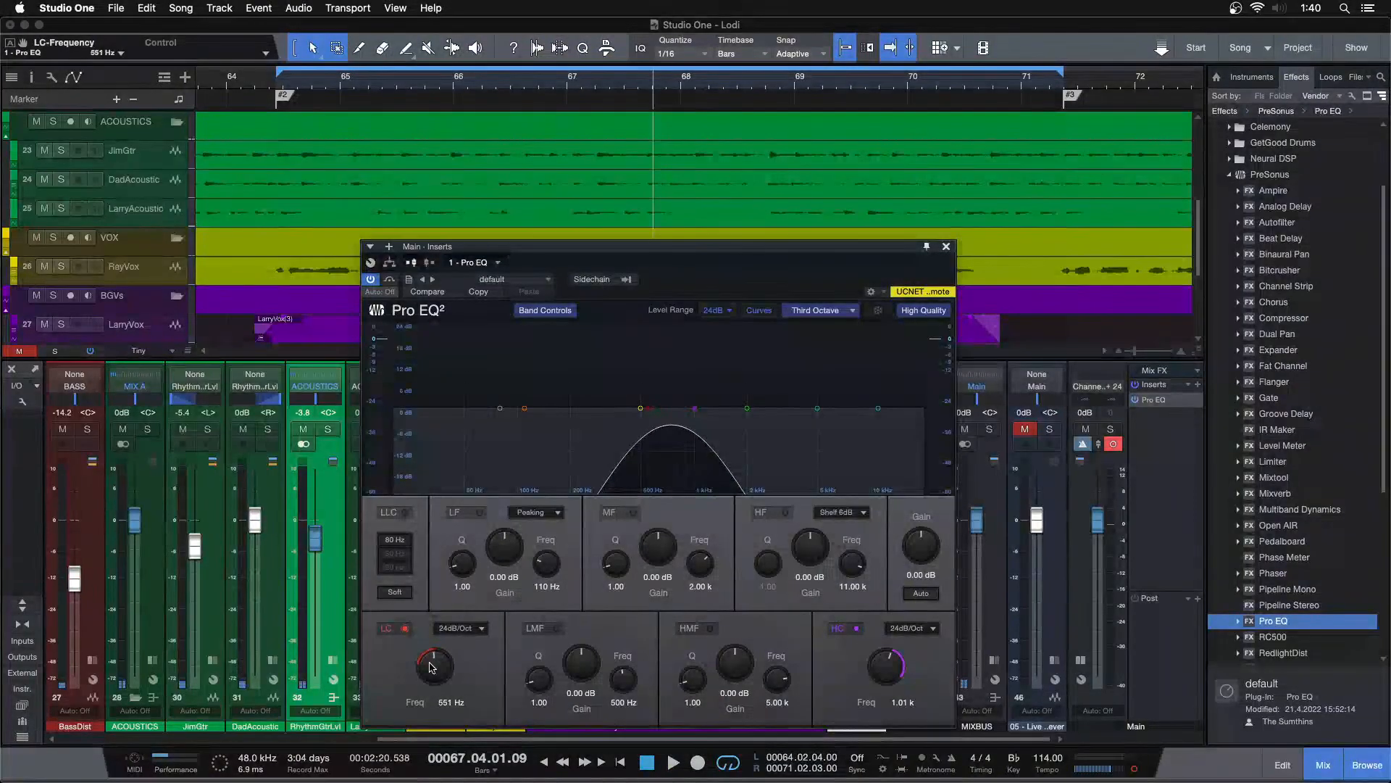
Step: Lower the Main Pro EQ's low cut to 480 Hz, close the EQ and play the loop from its start
left_click(946, 247)
key("space")
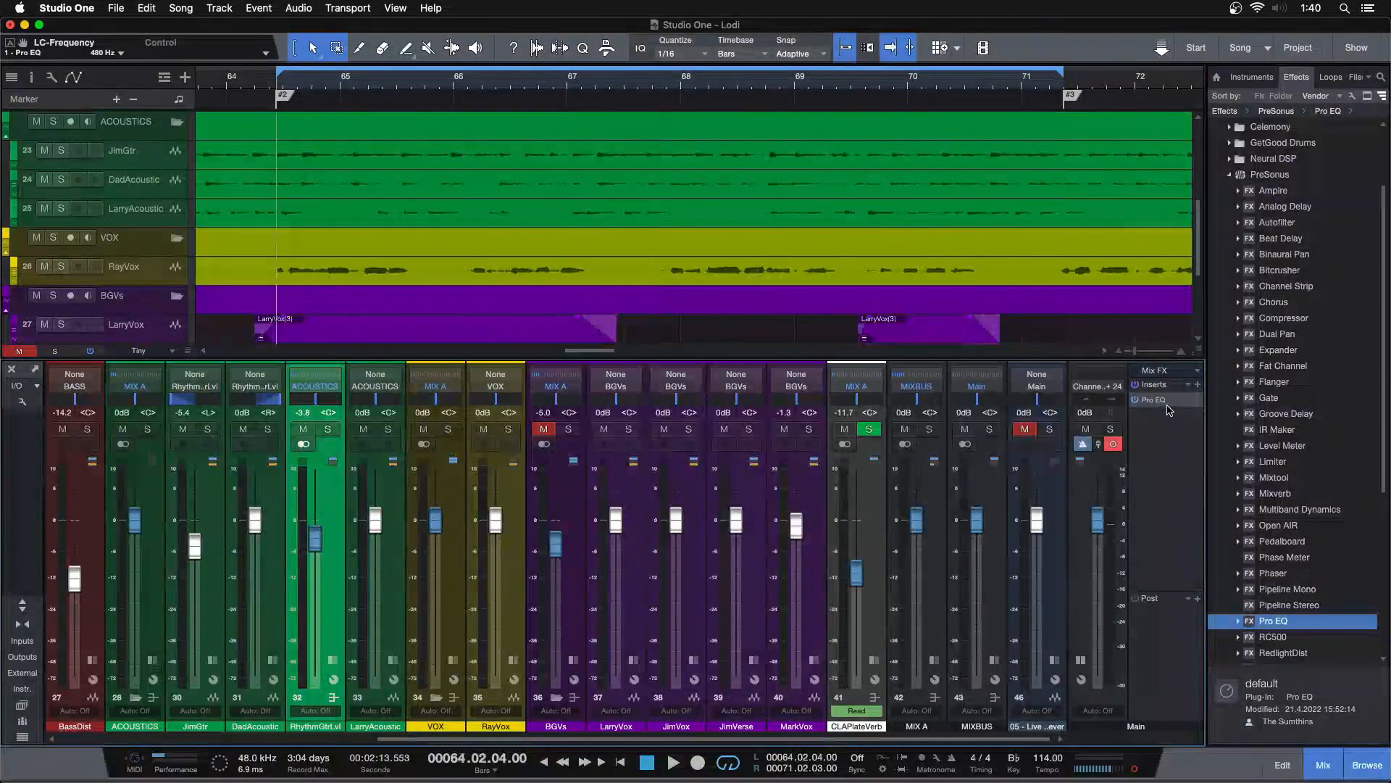
left_click(1160, 400)
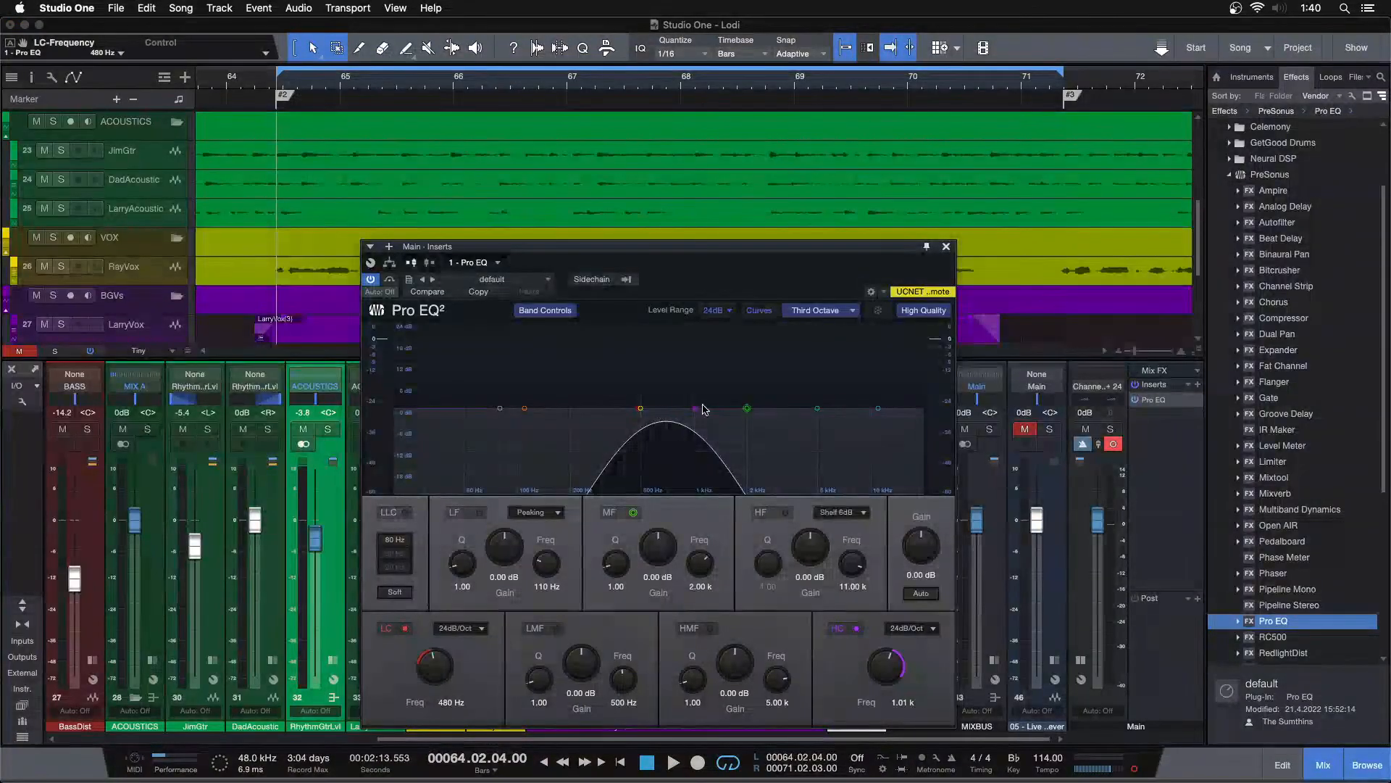
left_click(946, 247)
key("space")
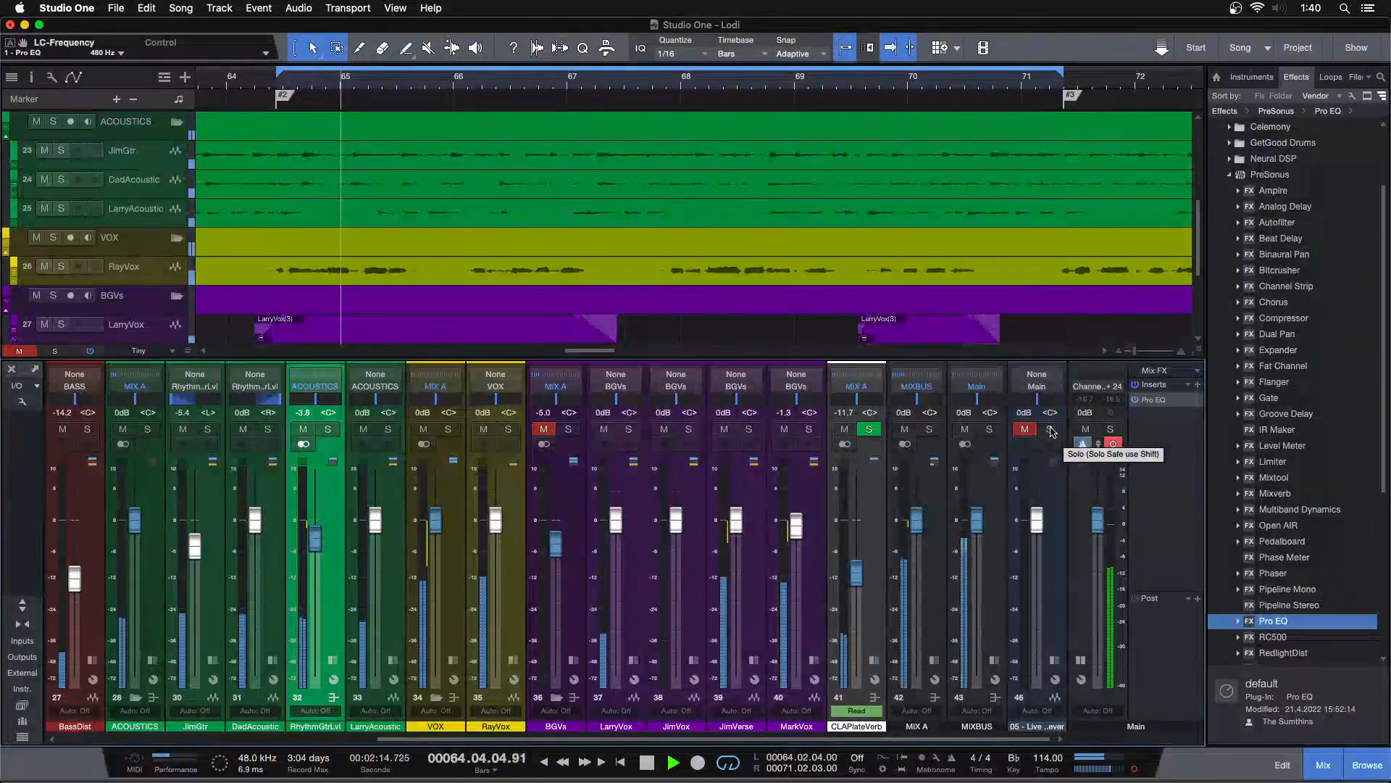
Step: Compare the mix with the "05 - Live" reference track in this band by toggling the reference's solo
left_click(1051, 430)
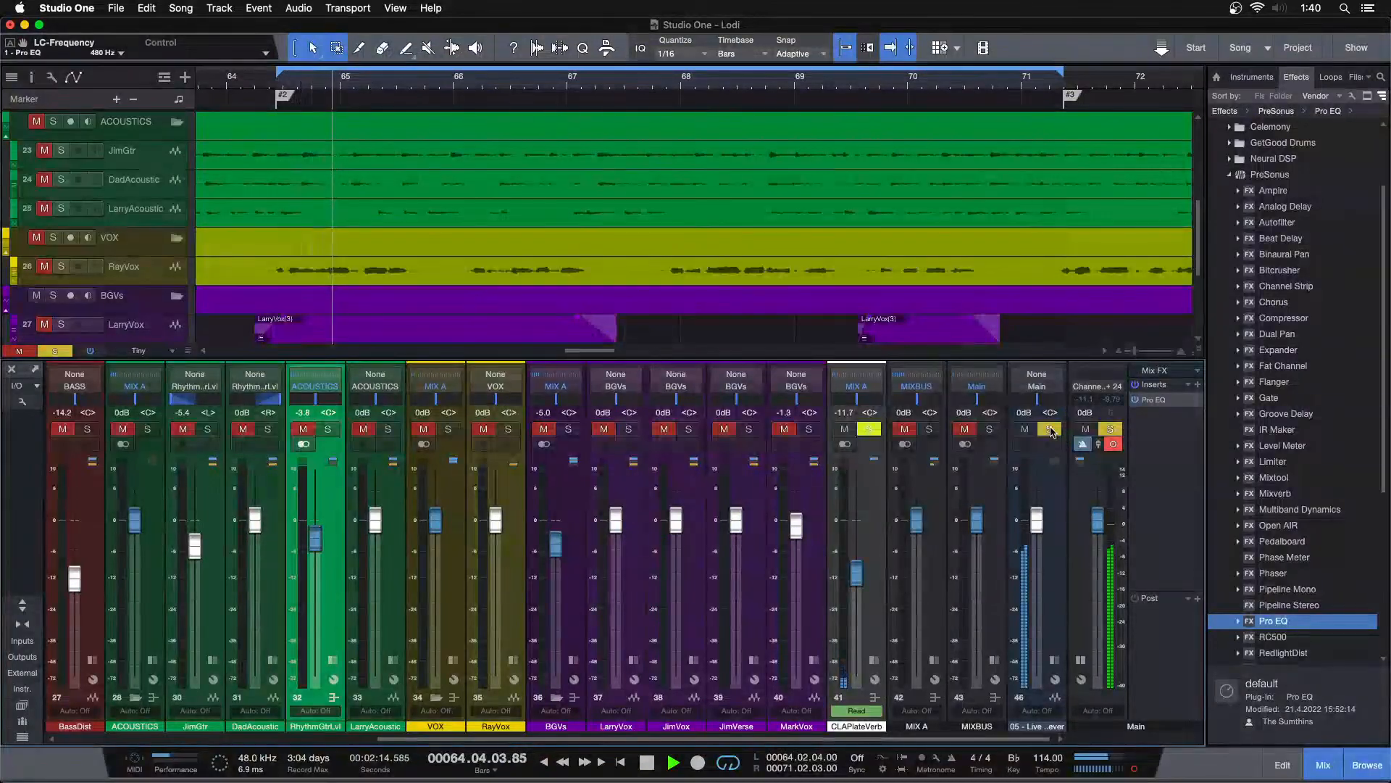
left_click(1052, 430)
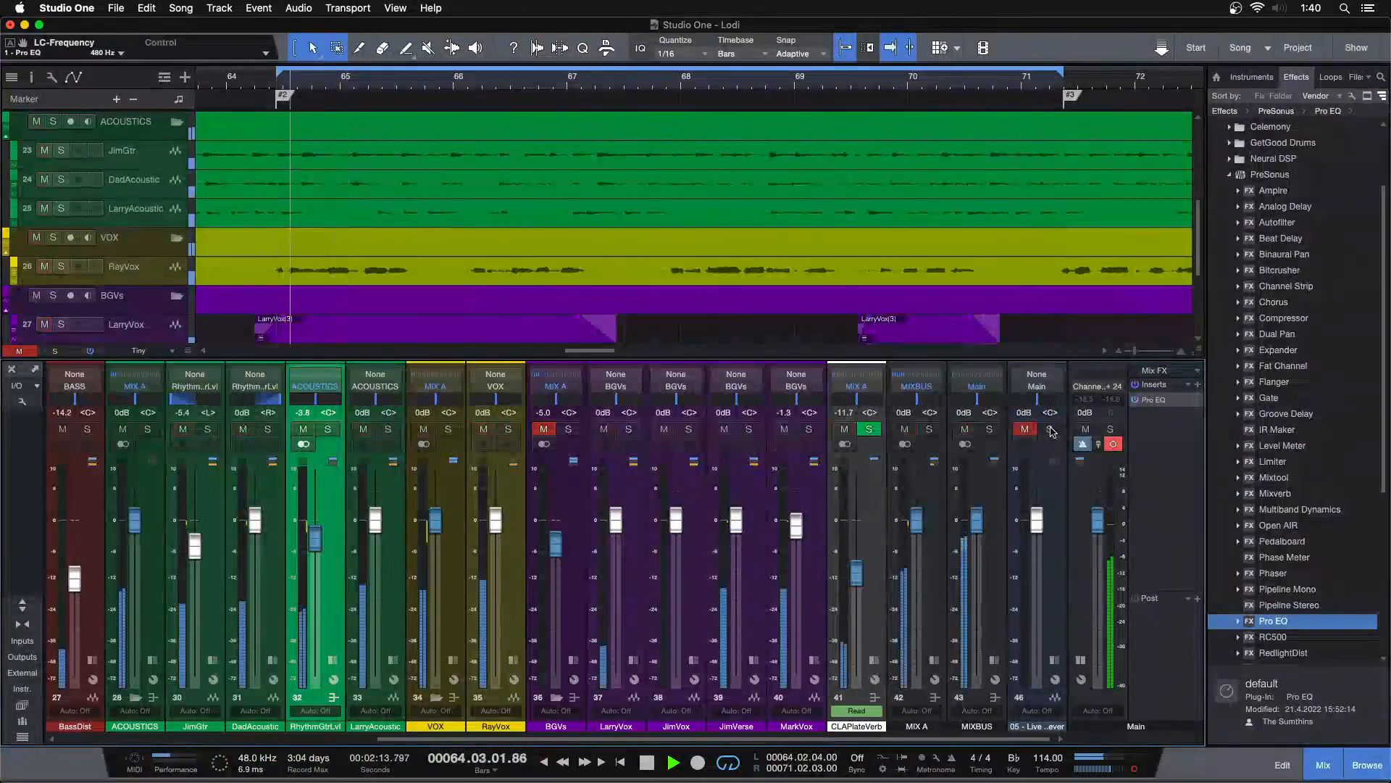
left_click(1050, 429)
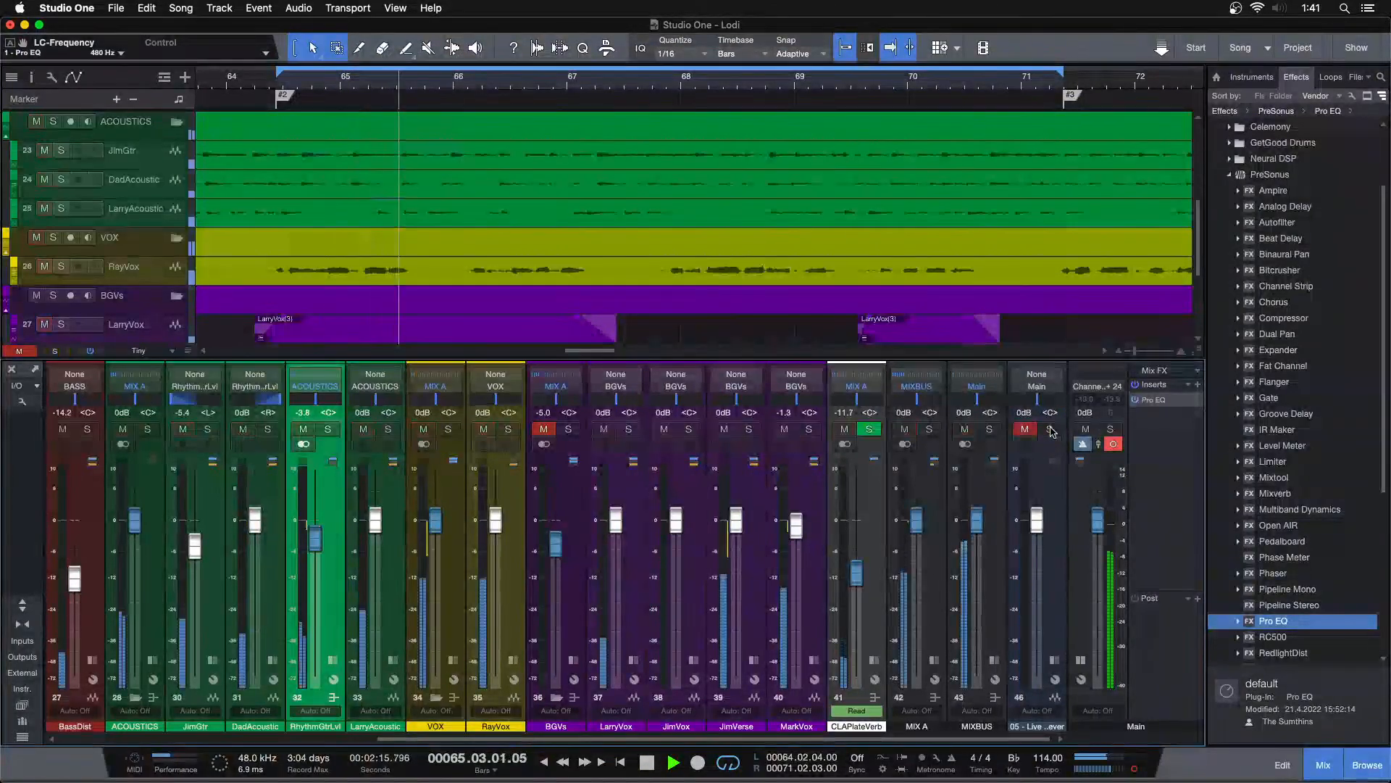
Step: Expand the VOX inserts and set the MF band of Pro EQ 2 to 0.96 dB at 722 Hz
left_click(454, 676)
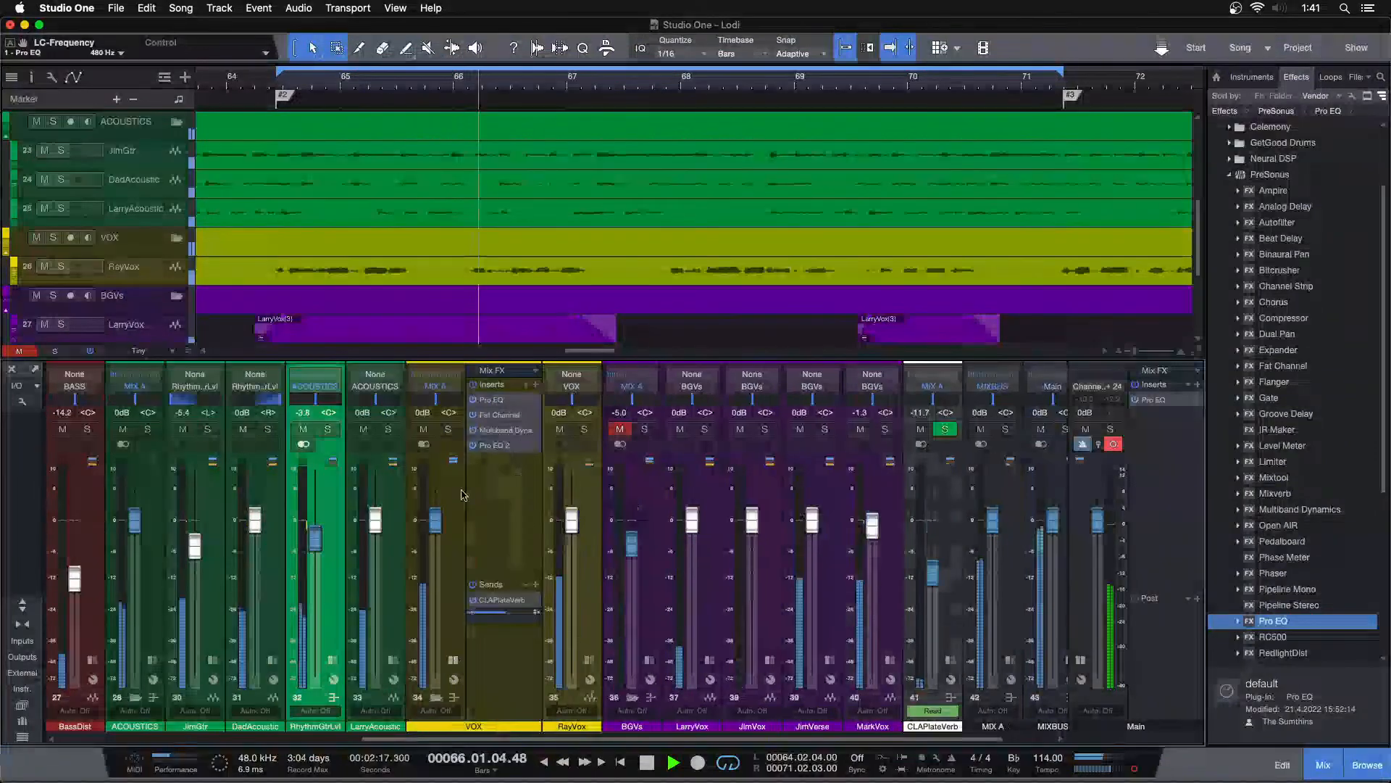
left_click(486, 401)
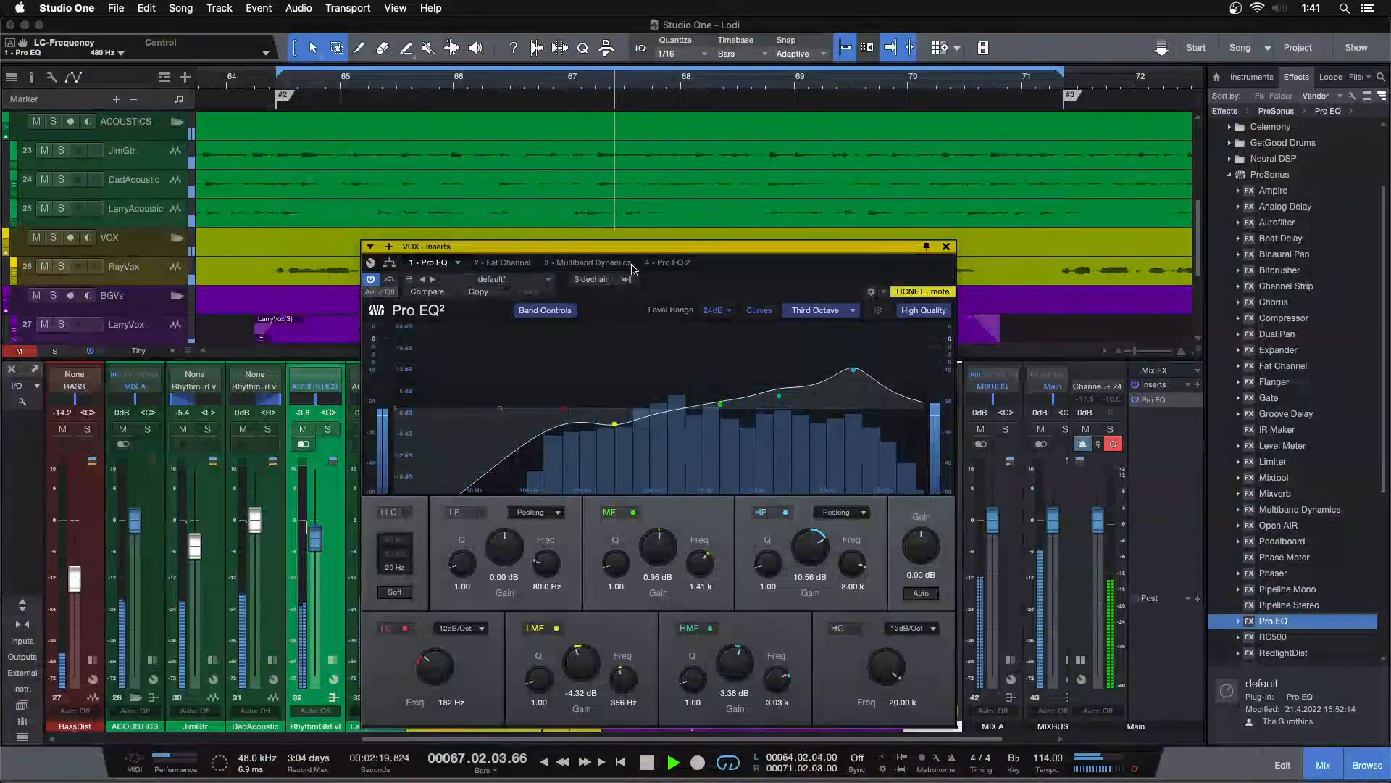
left_click(662, 263)
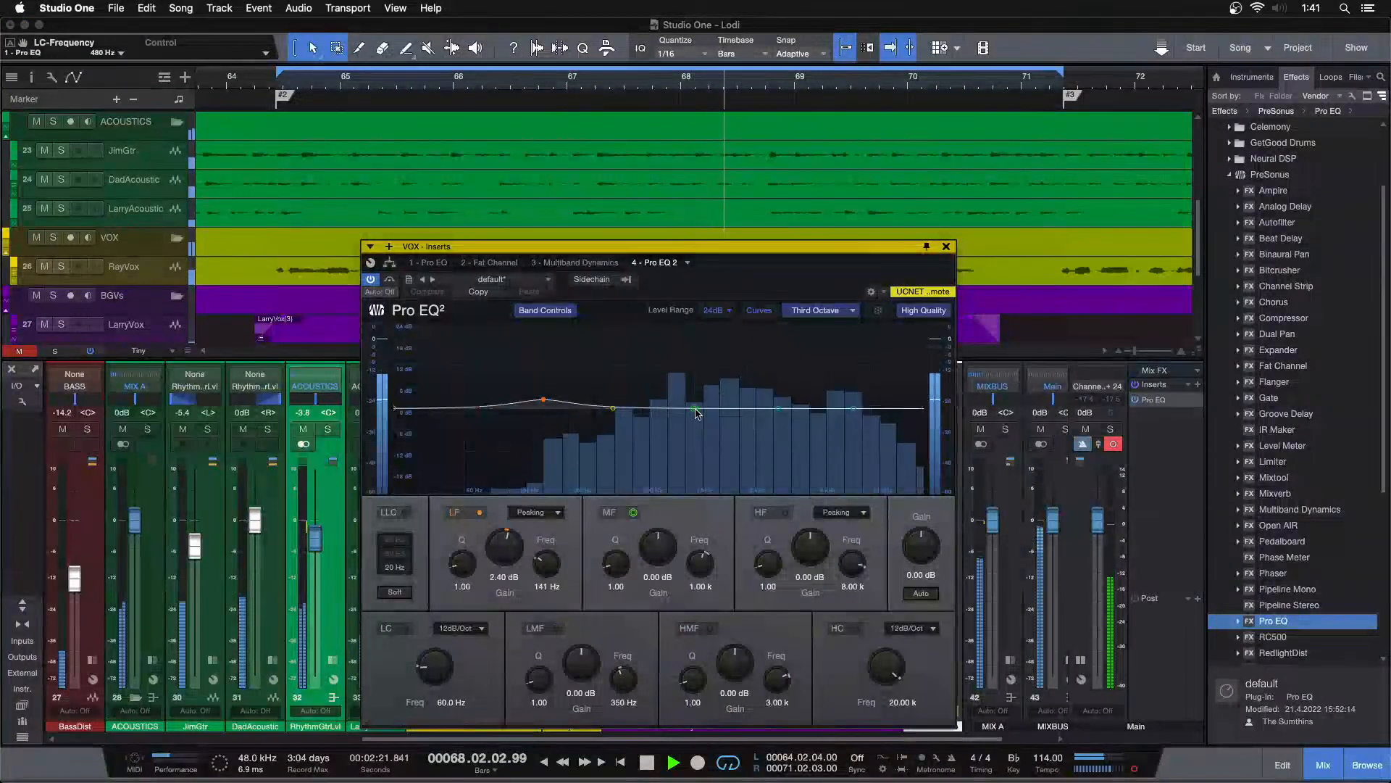
left_click_drag(671, 370, 670, 370)
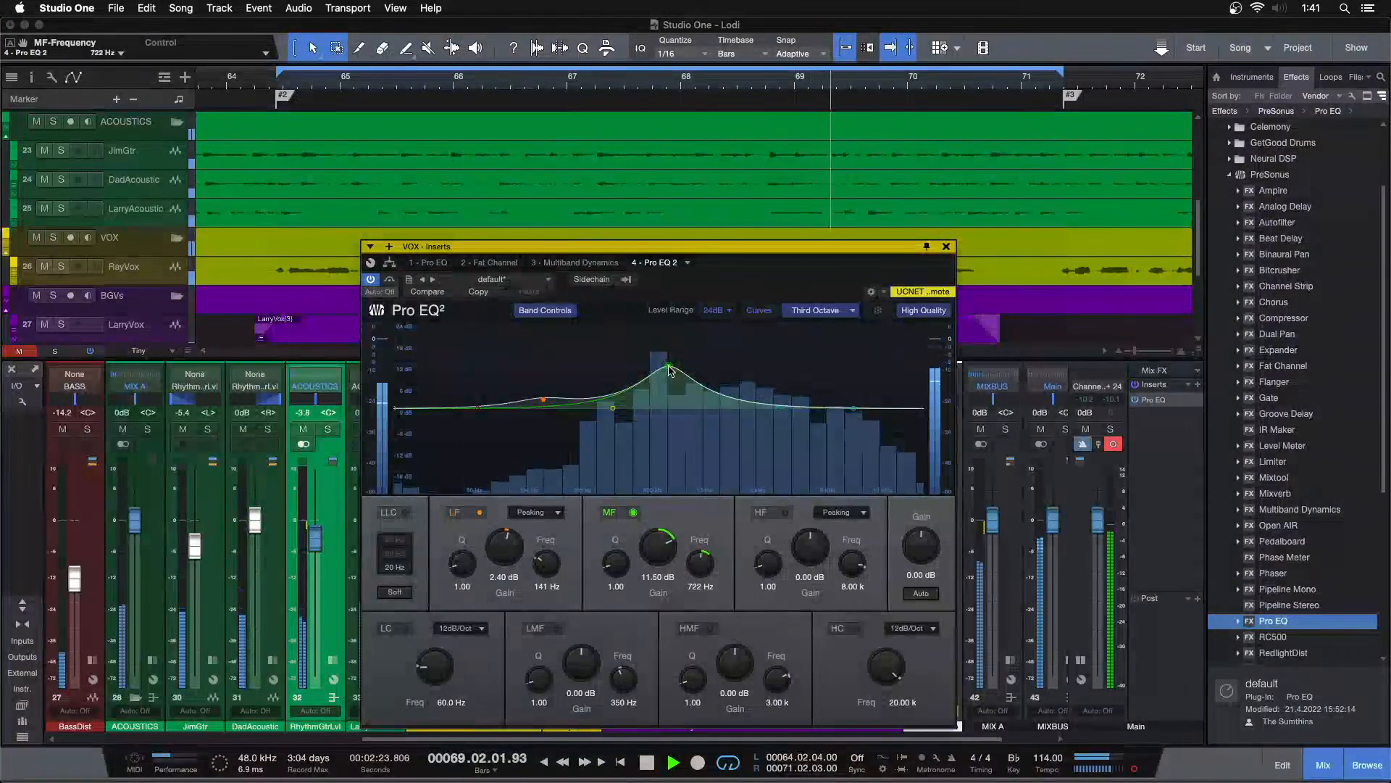
left_click_drag(667, 538, 668, 530)
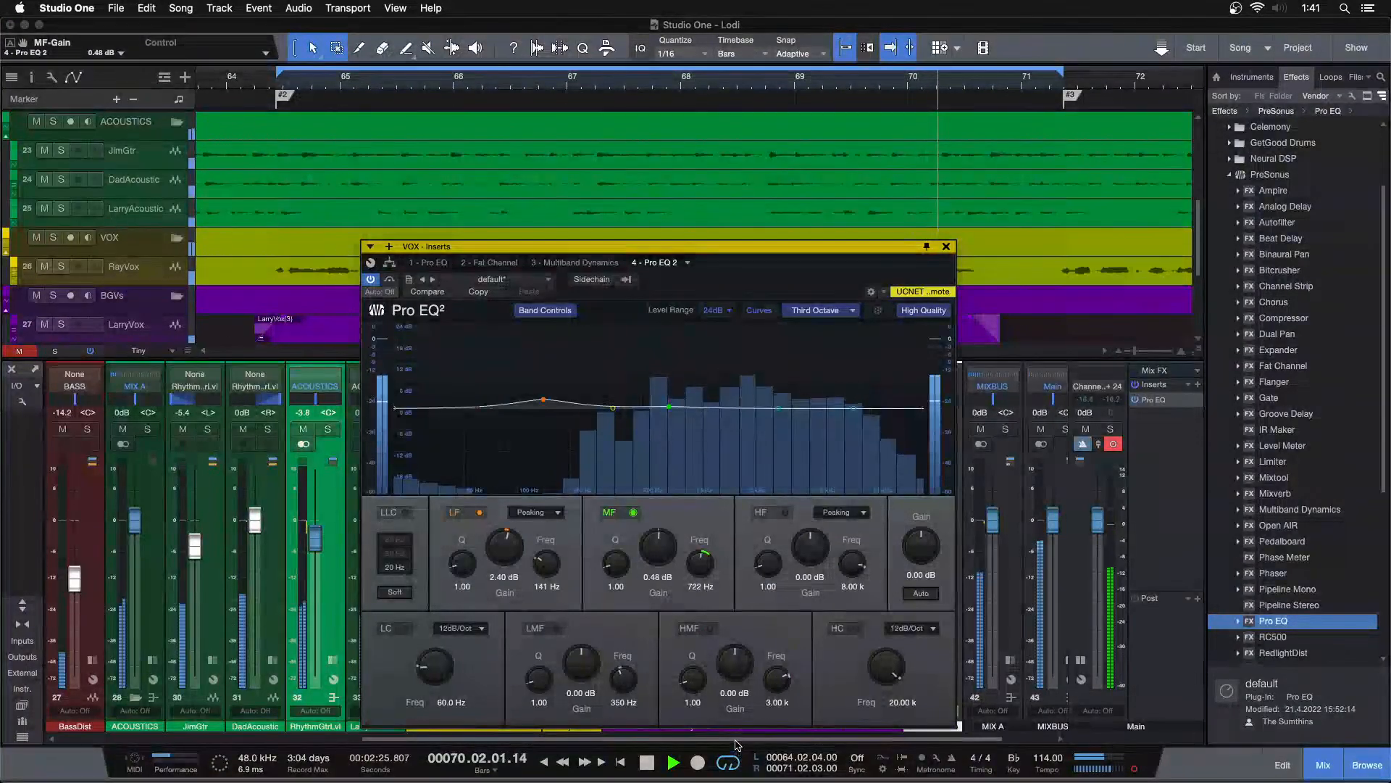
left_click_drag(712, 739, 760, 738)
left_click_drag(657, 549, 657, 542)
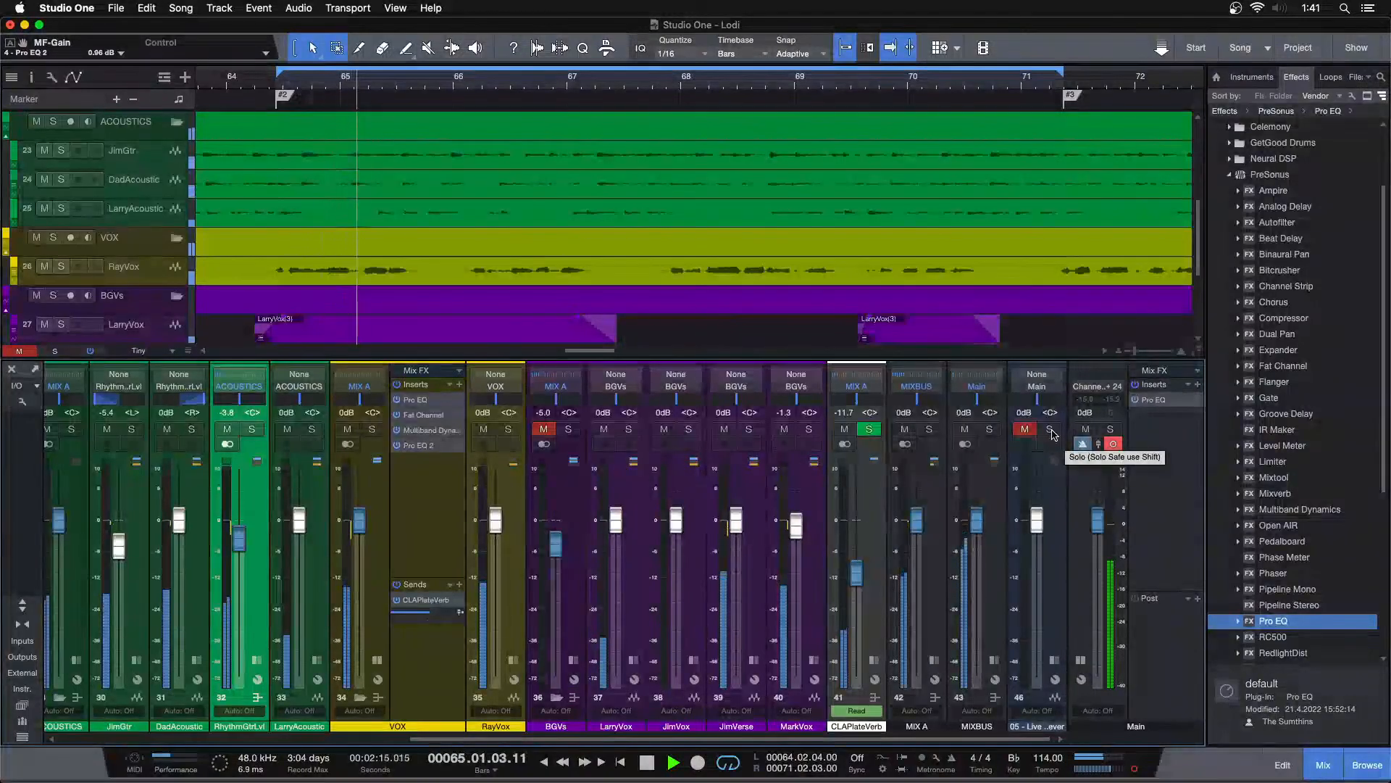
Step: Alternate between the soloed reference track and the full mix to check the vocal EQ change
left_click(1049, 429)
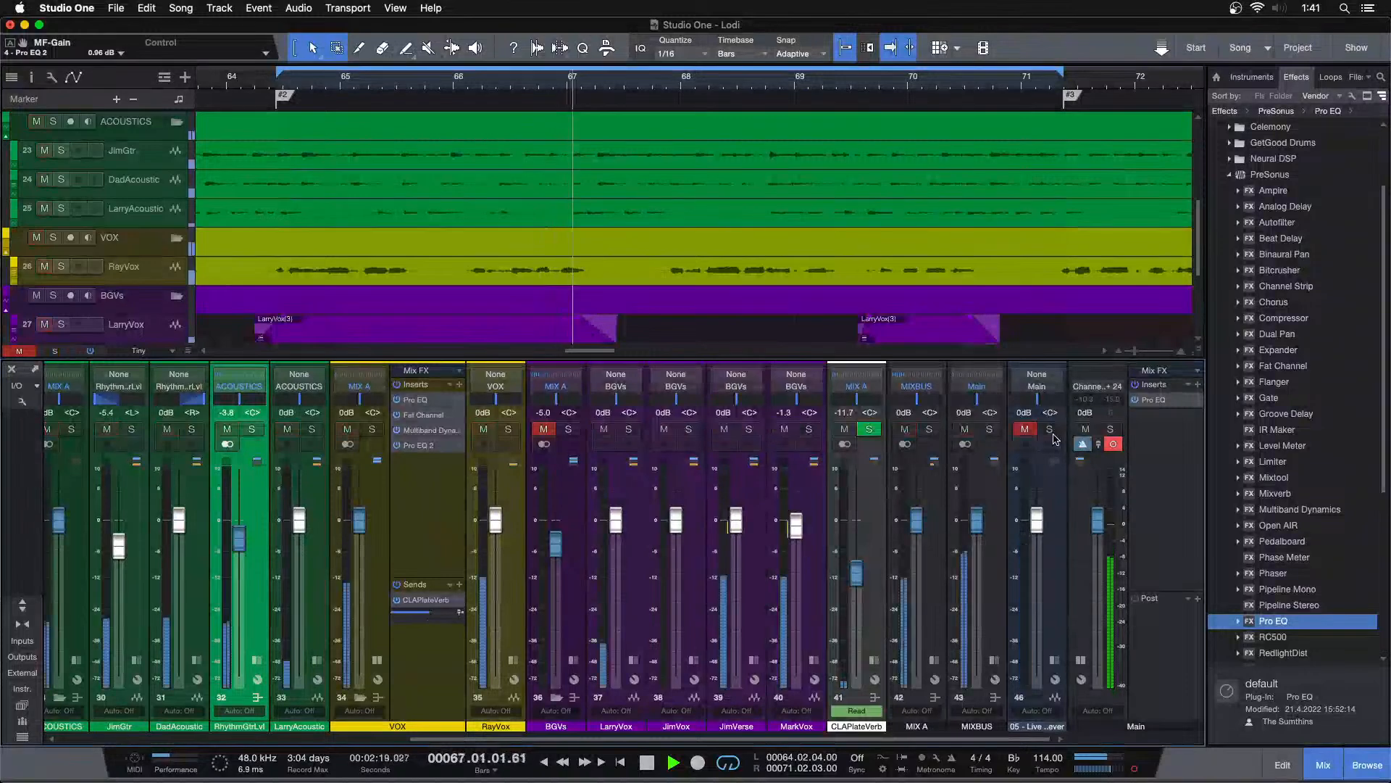
left_click(1049, 429)
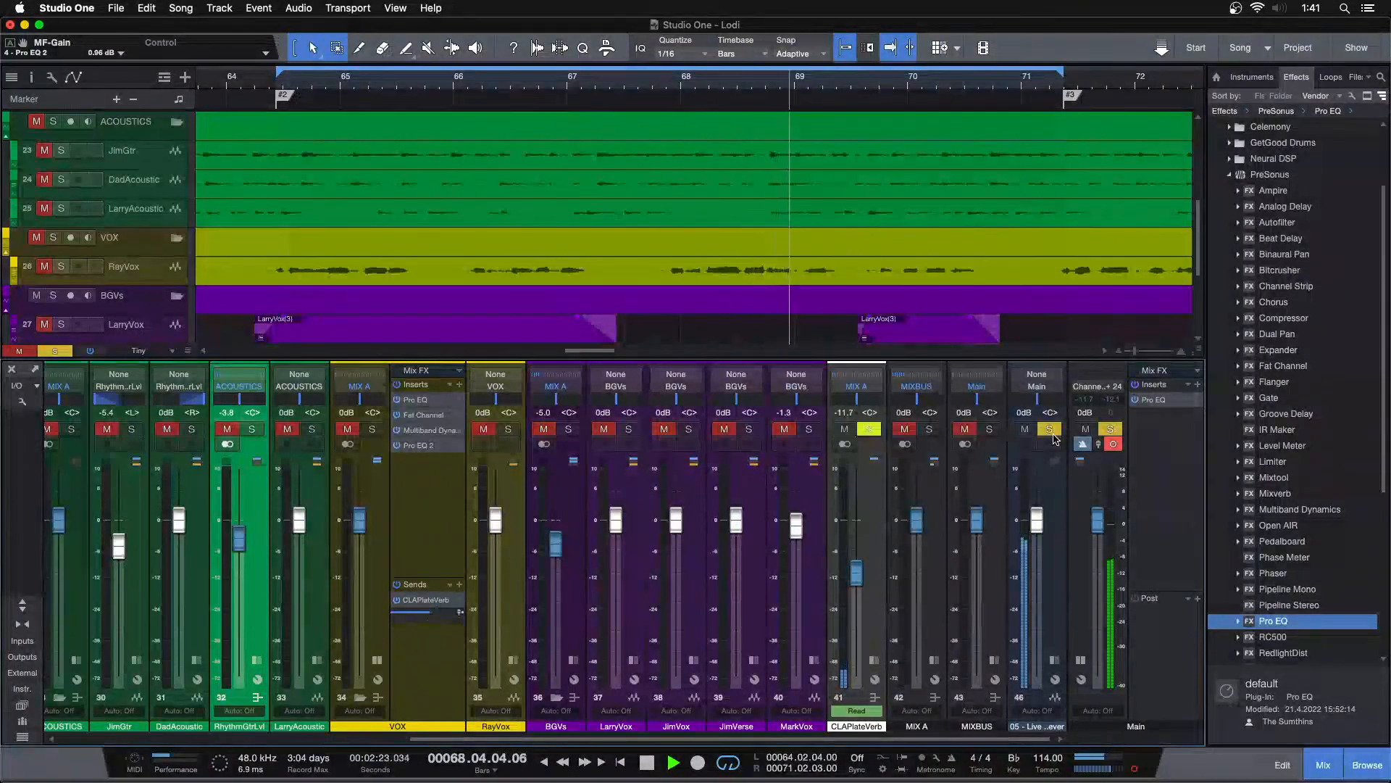
left_click(1051, 431)
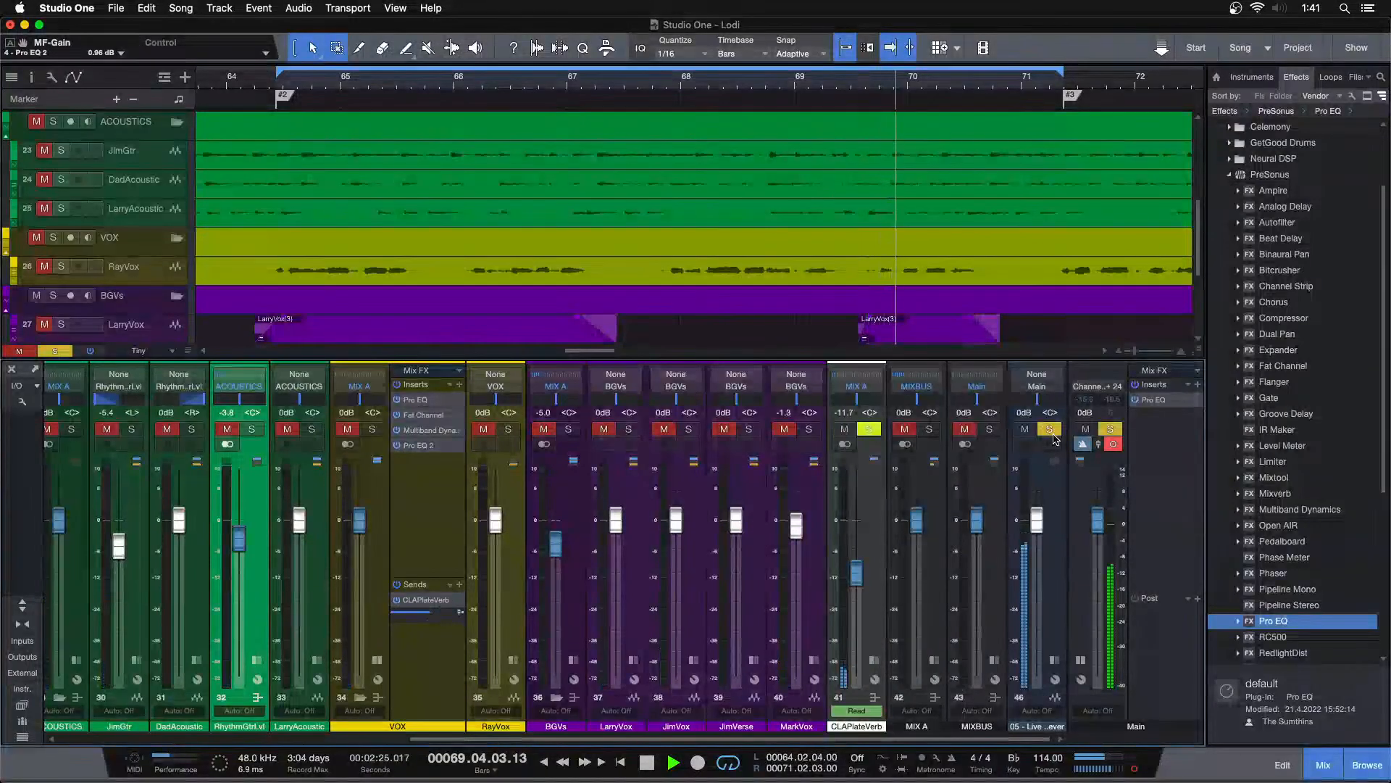
left_click(1053, 435)
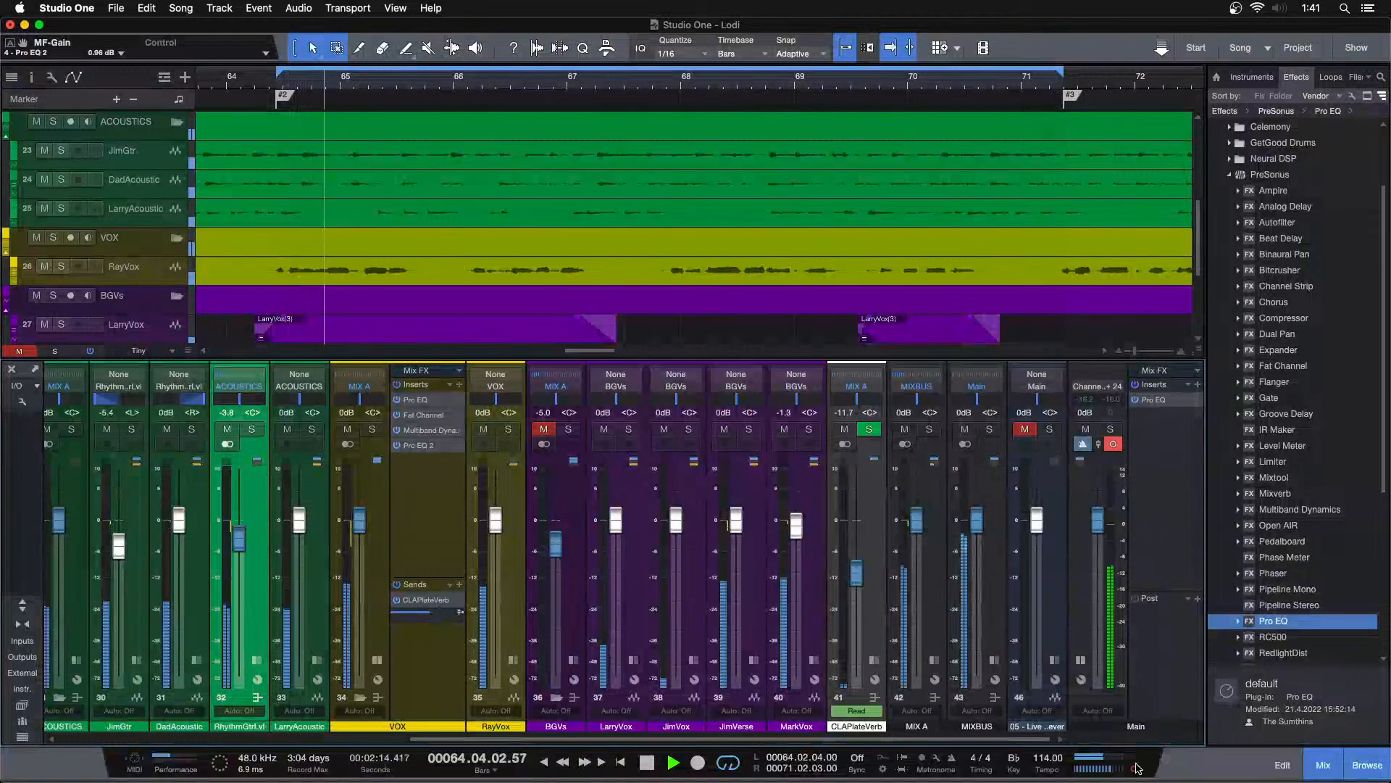
left_click(1050, 429)
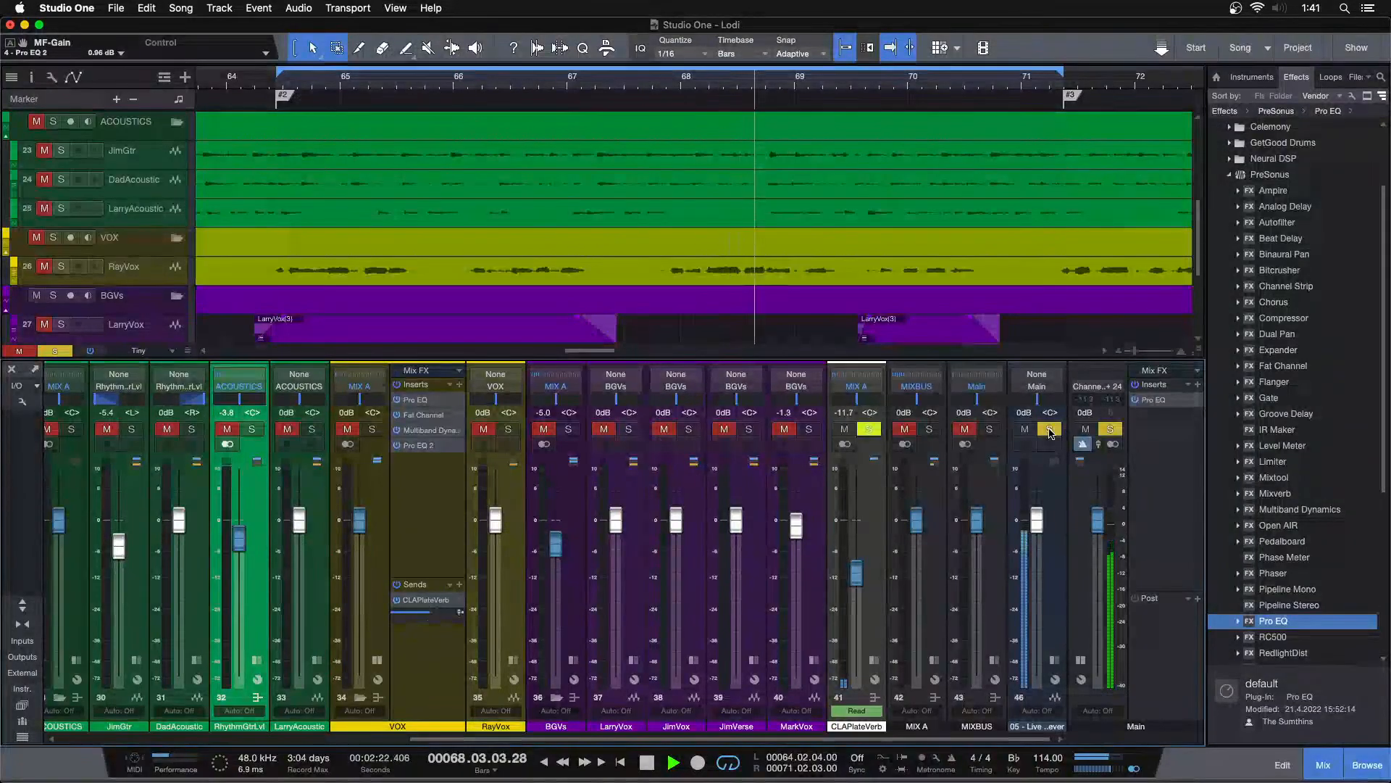
left_click(1050, 429)
Step: Collapse the VOX inserts, stop playback and insert a Pro EQ on the ACOUSTICS channel, clear of its neighbouring channels
left_click(378, 660)
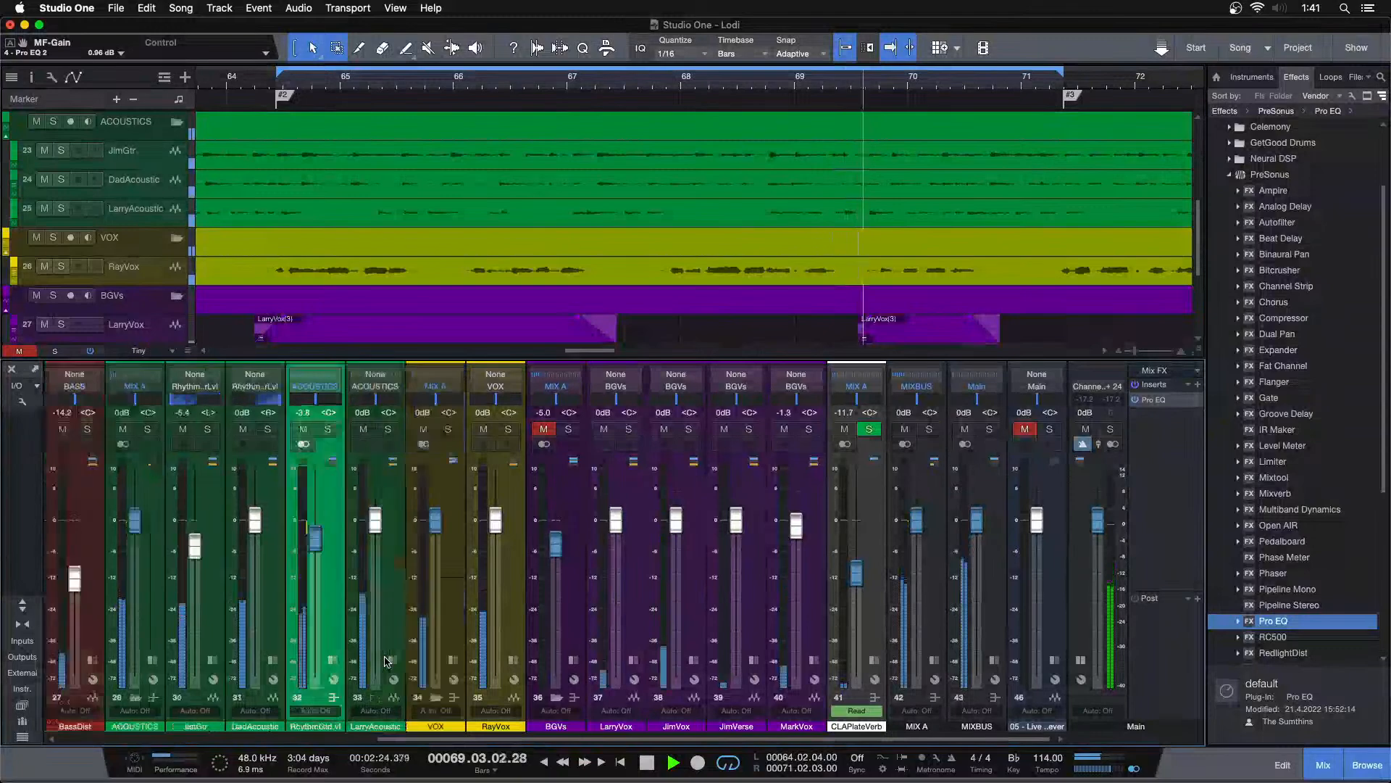
key("space")
left_click(152, 660)
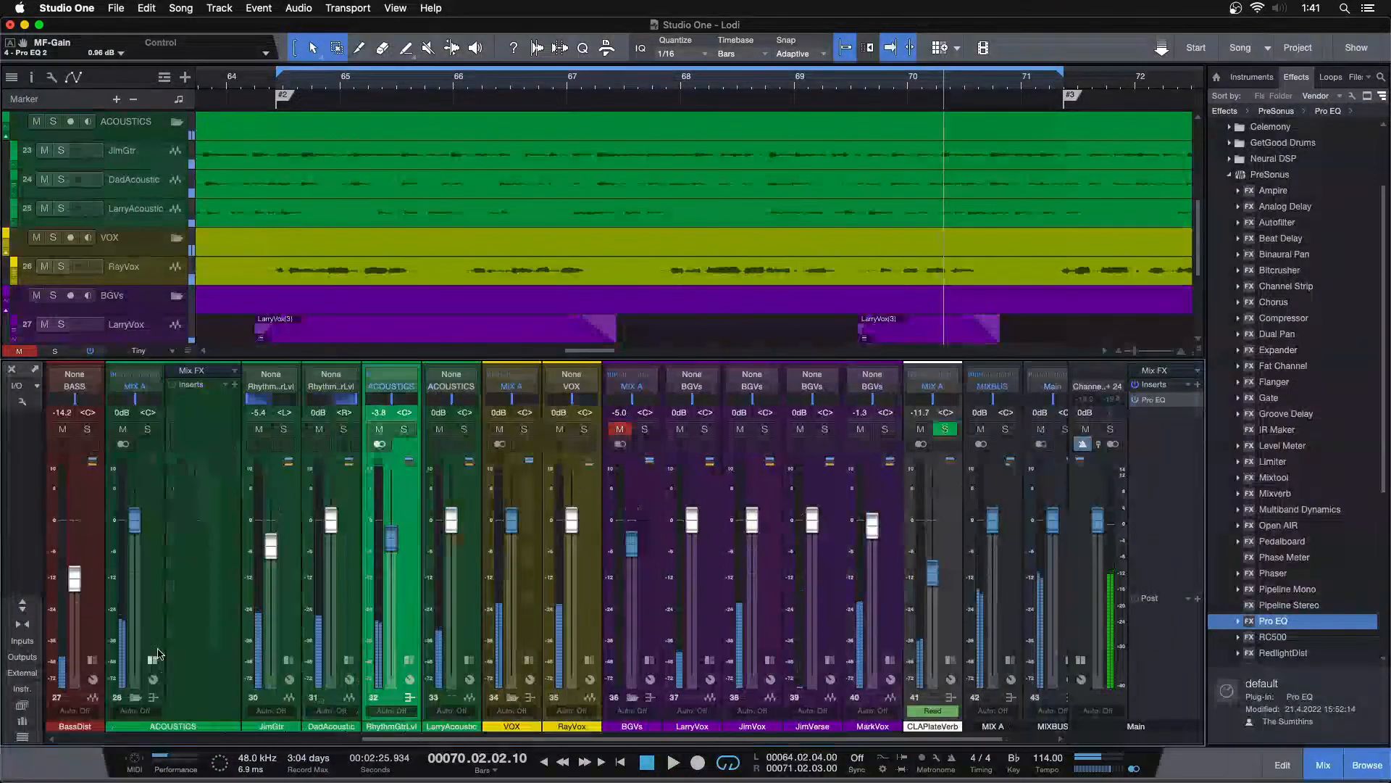
left_click_drag(1377, 615, 205, 428)
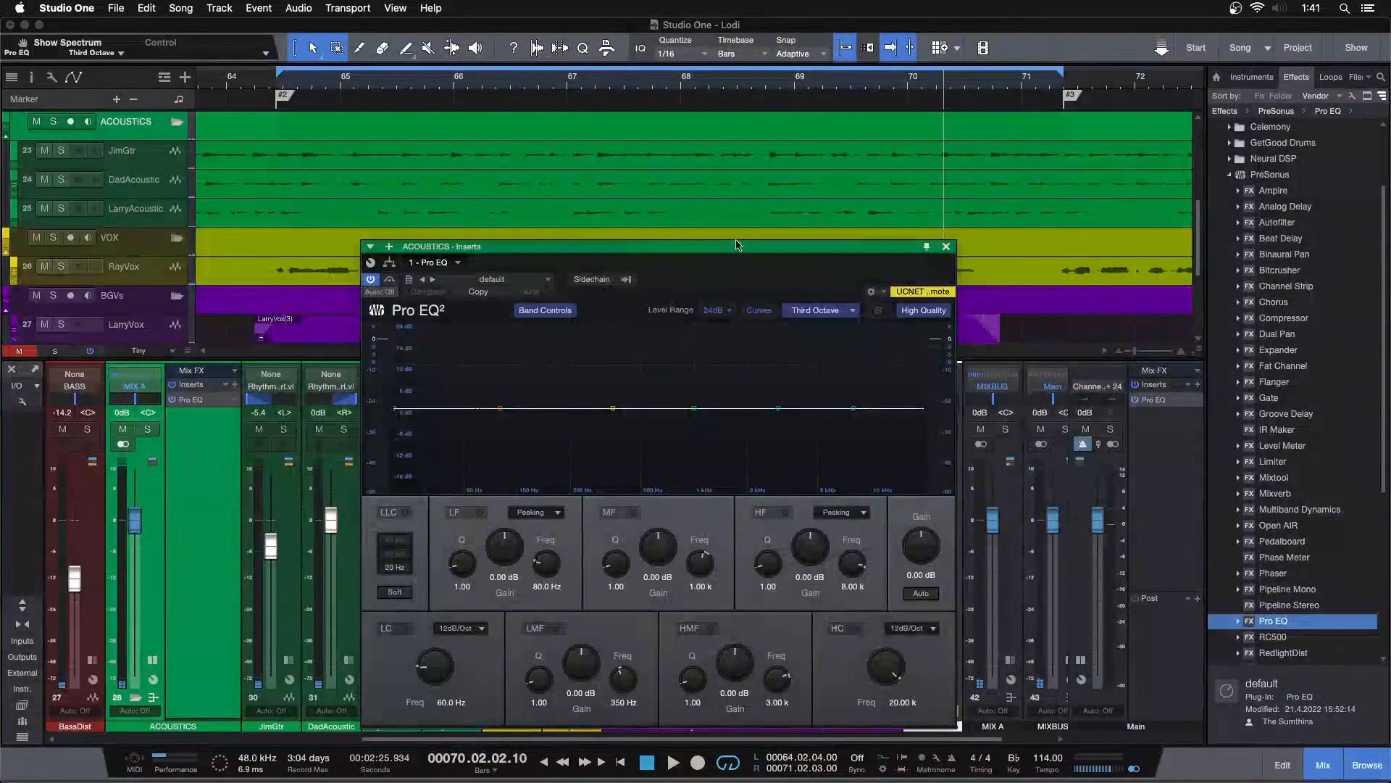
left_click_drag(670, 247, 1013, 255)
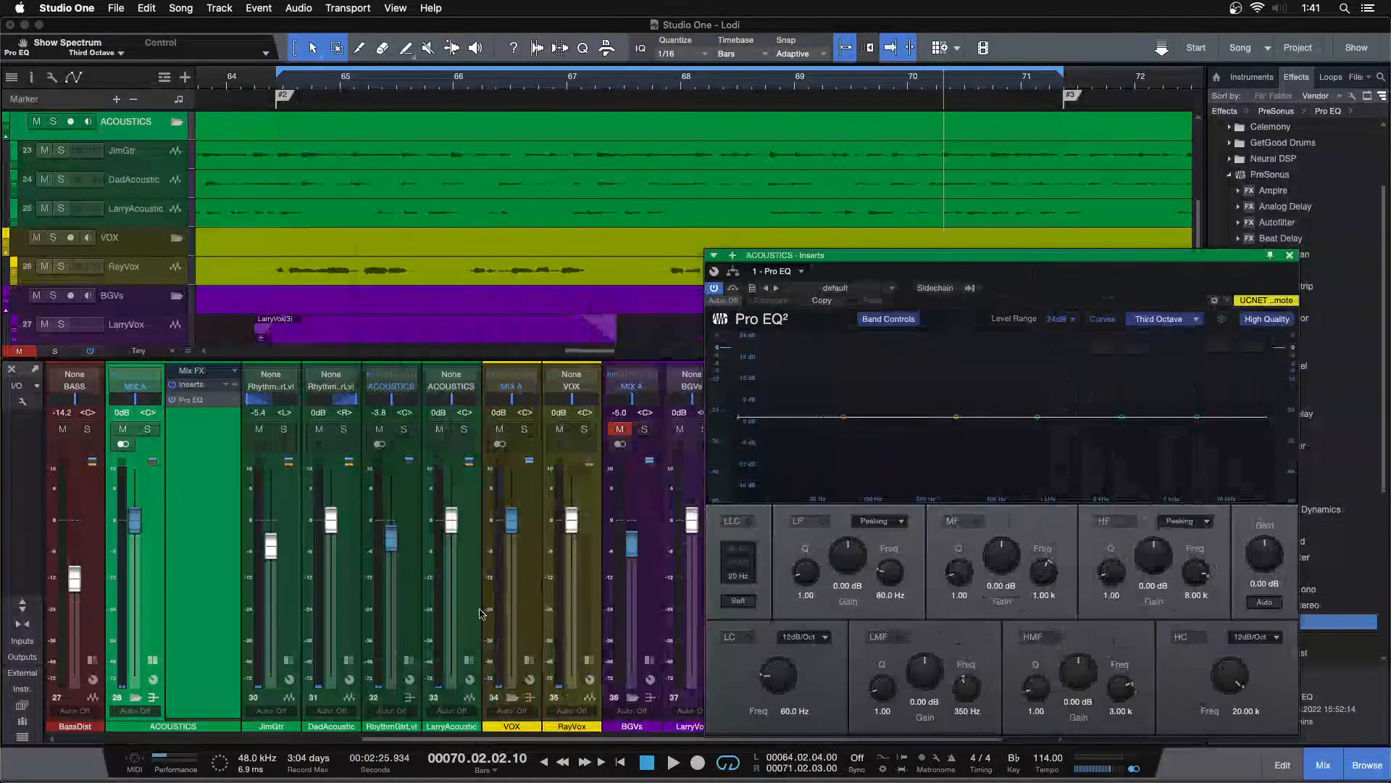
Step: Inspect the Pro EQ curves on the RhythmGtrLvl and LarryAcoustic channels, closing the EQ and collapsing both channels' inserts
left_click(409, 697)
left_click(455, 405)
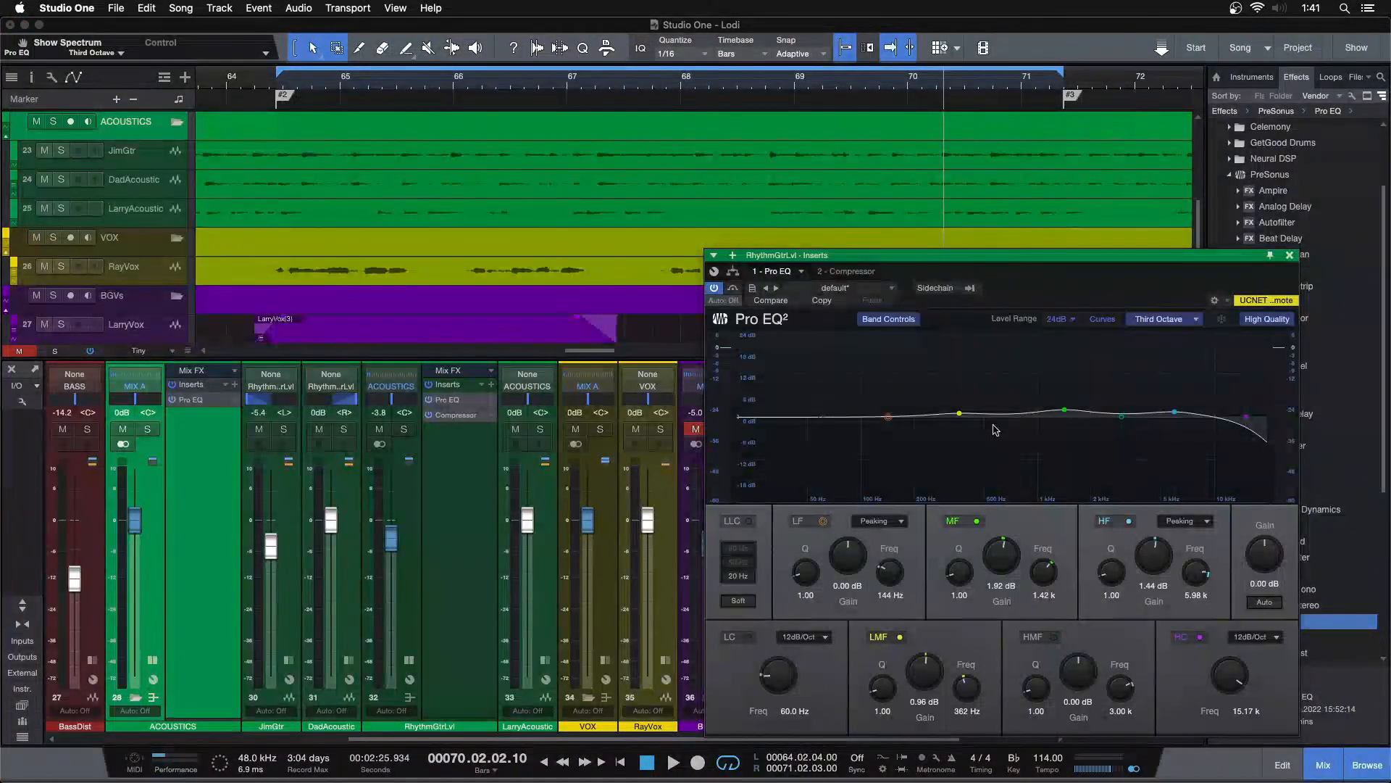
left_click(546, 662)
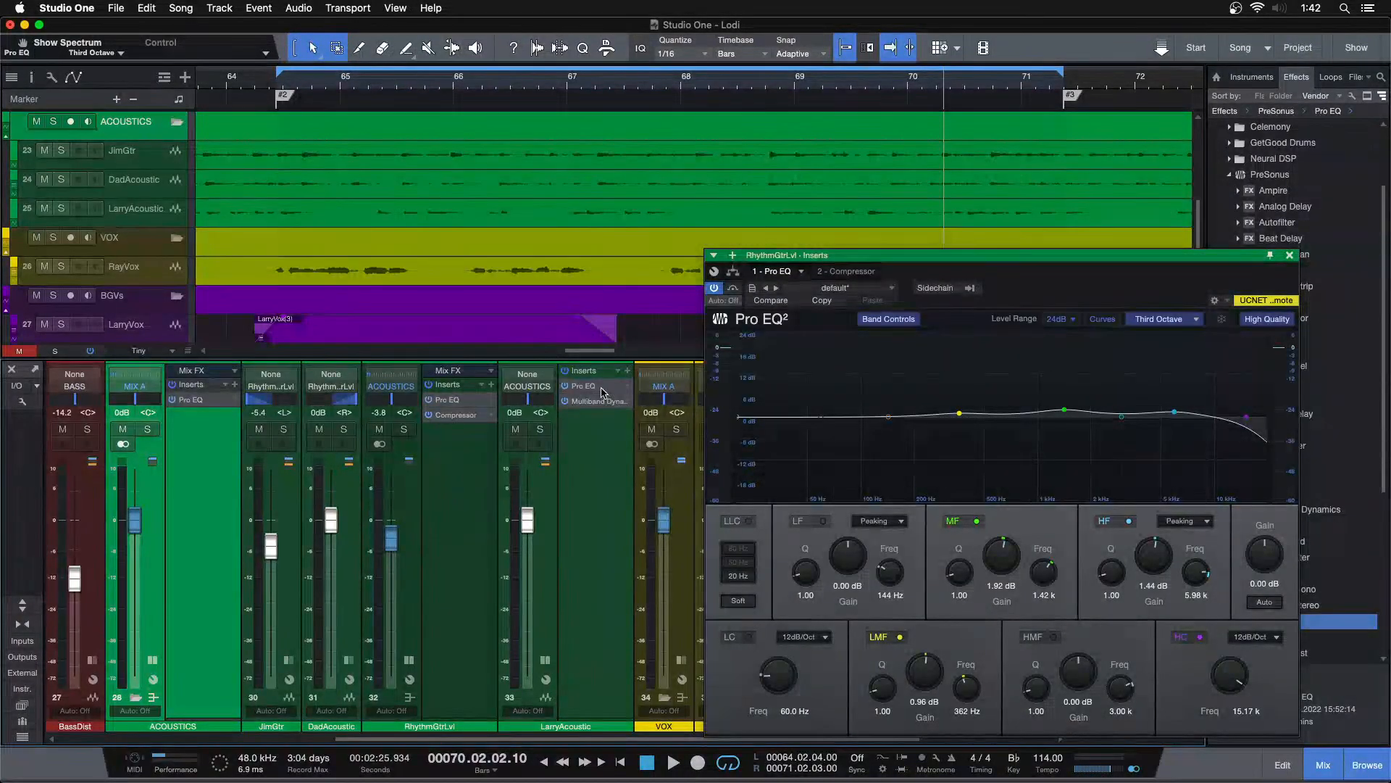
left_click(601, 388)
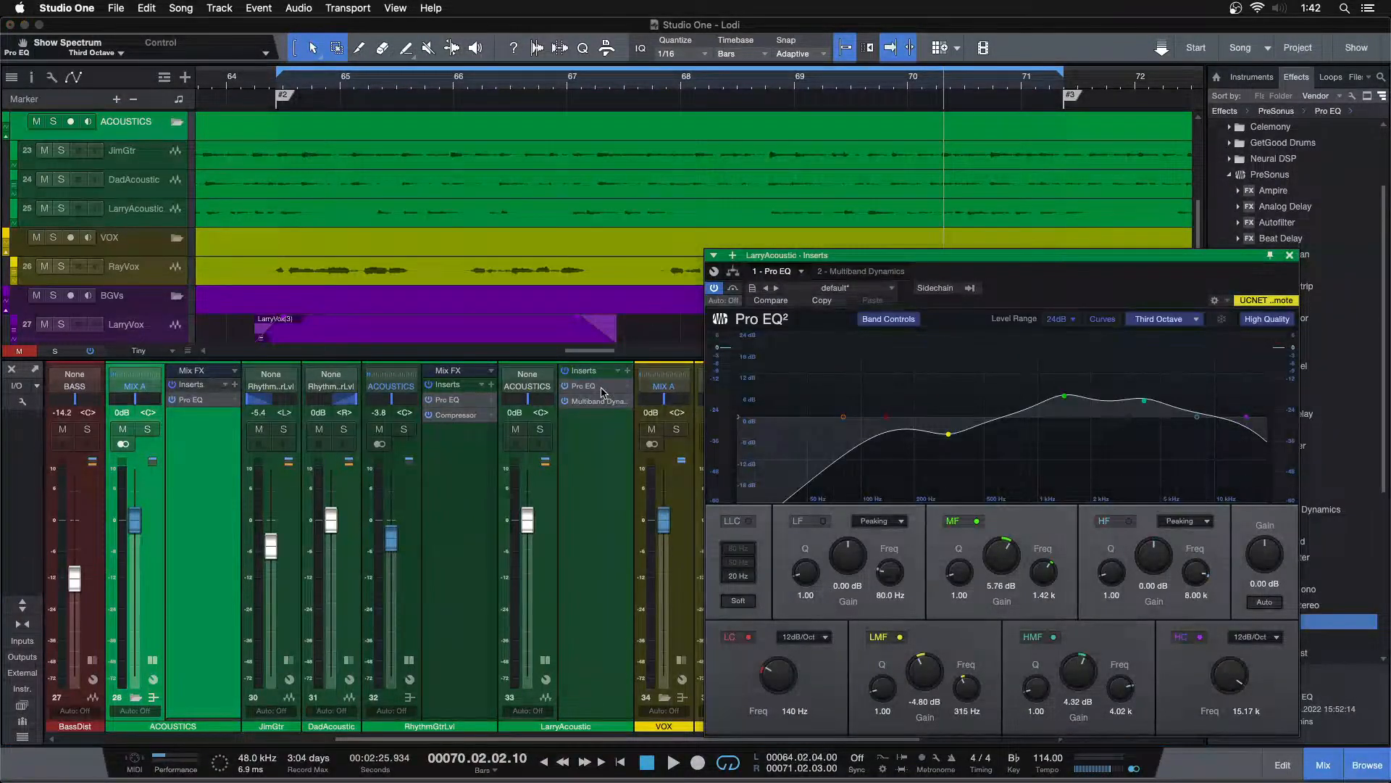
left_click(1290, 255)
left_click(545, 659)
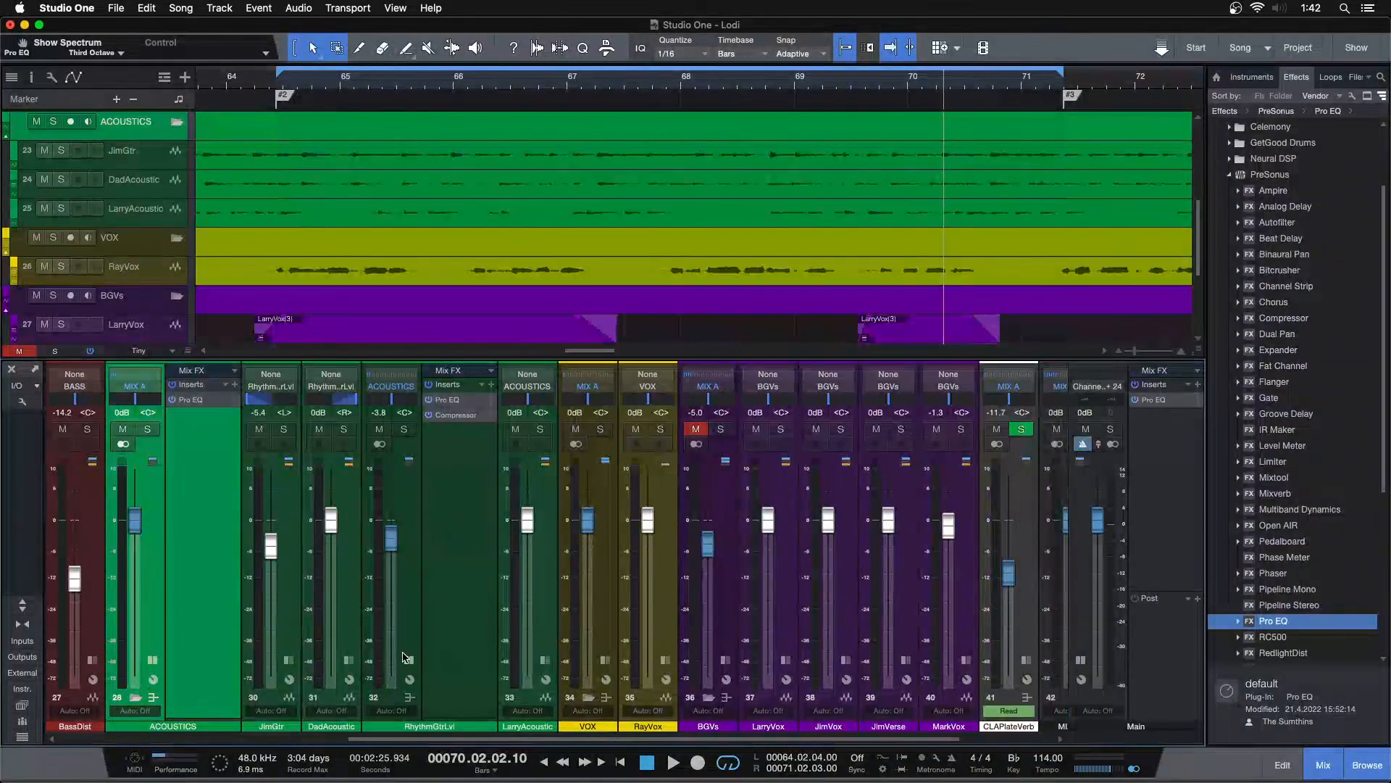
left_click(409, 659)
Step: Solo ACOUSTICS during playback and set the MF band of its Pro EQ to 0.96 dB at 702 Hz
left_click(146, 429)
key("space")
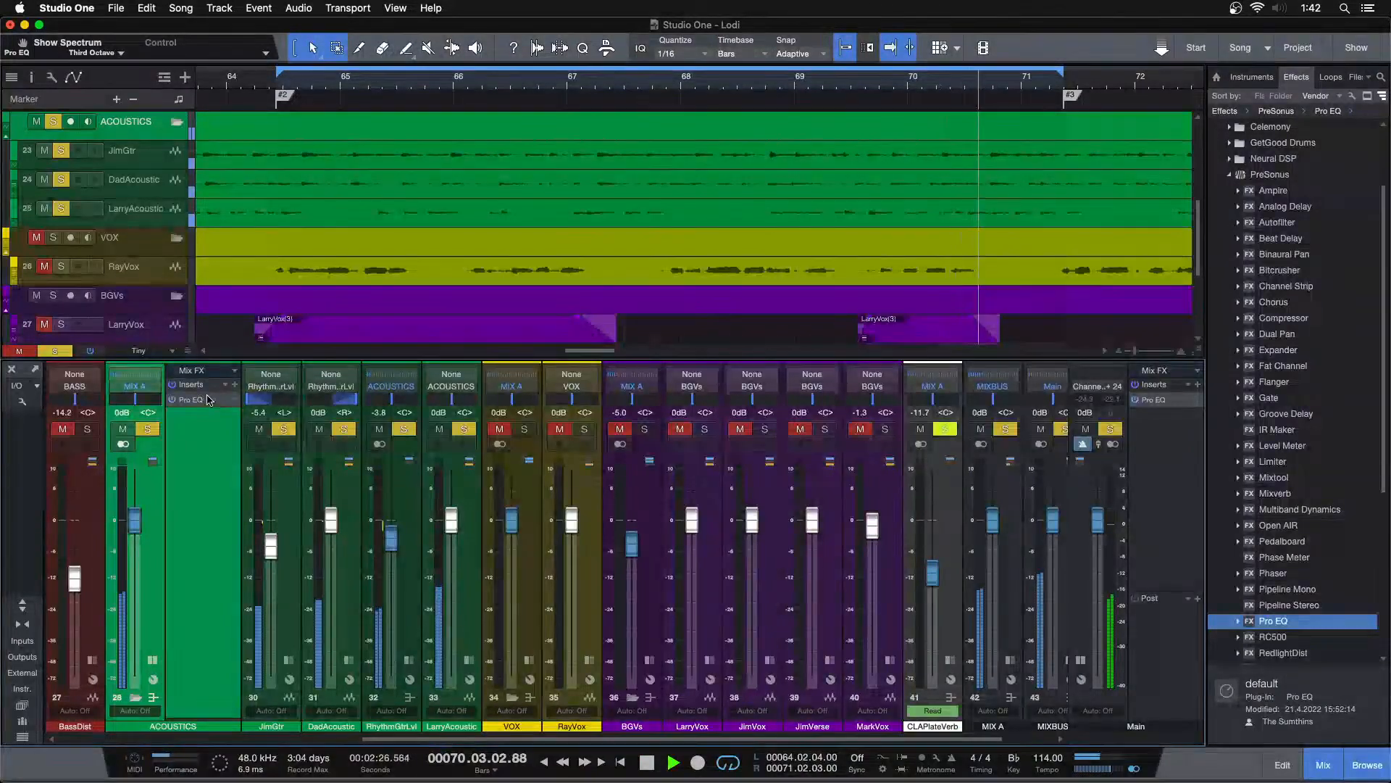
double_click(208, 399)
left_click_drag(1038, 416, 1010, 390)
left_click_drag(1005, 544, 1002, 552)
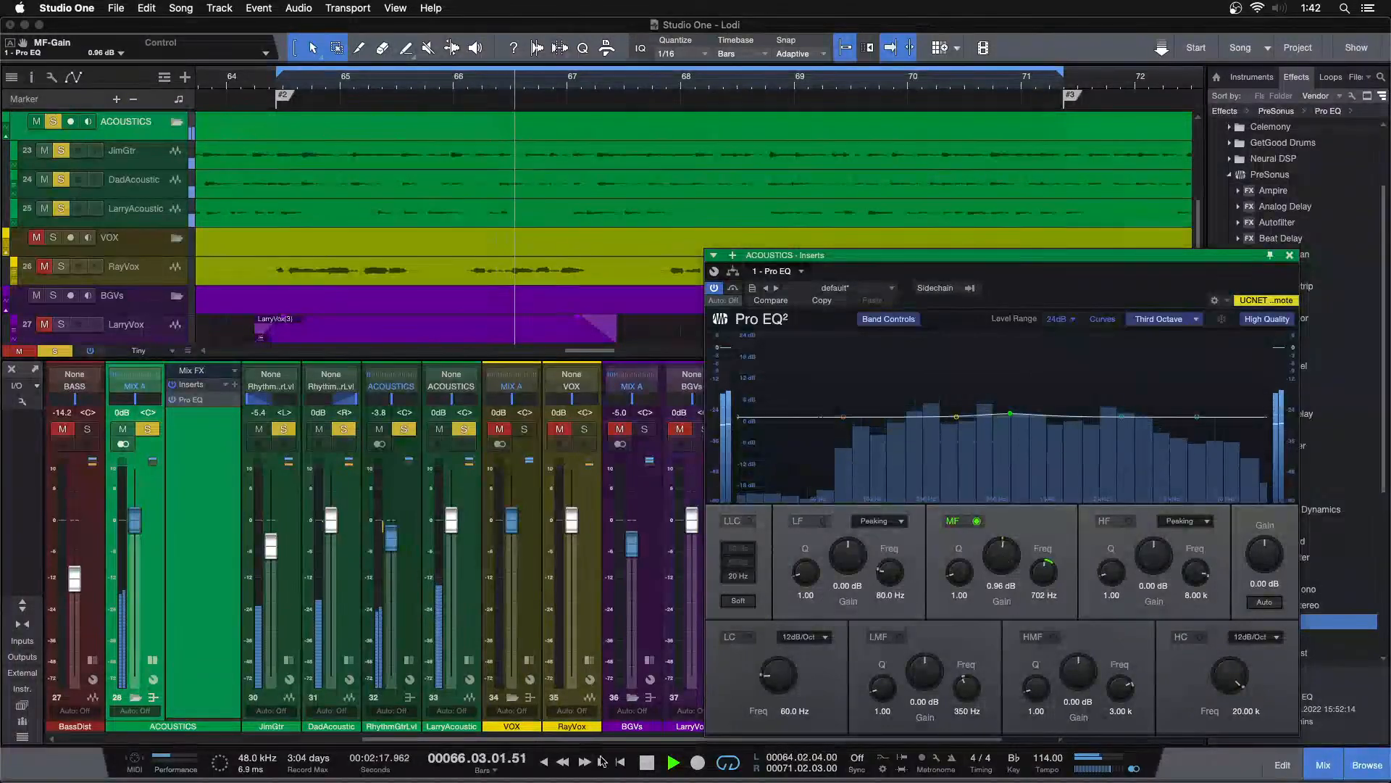
Step: Unsolo ACOUSTICS, compare the mix with the reference track from the loop start, and close the ACOUSTICS Pro EQ
left_click_drag(590, 739, 638, 739)
key("s")
left_click_drag(1209, 256, 844, 261)
key("KP_1")
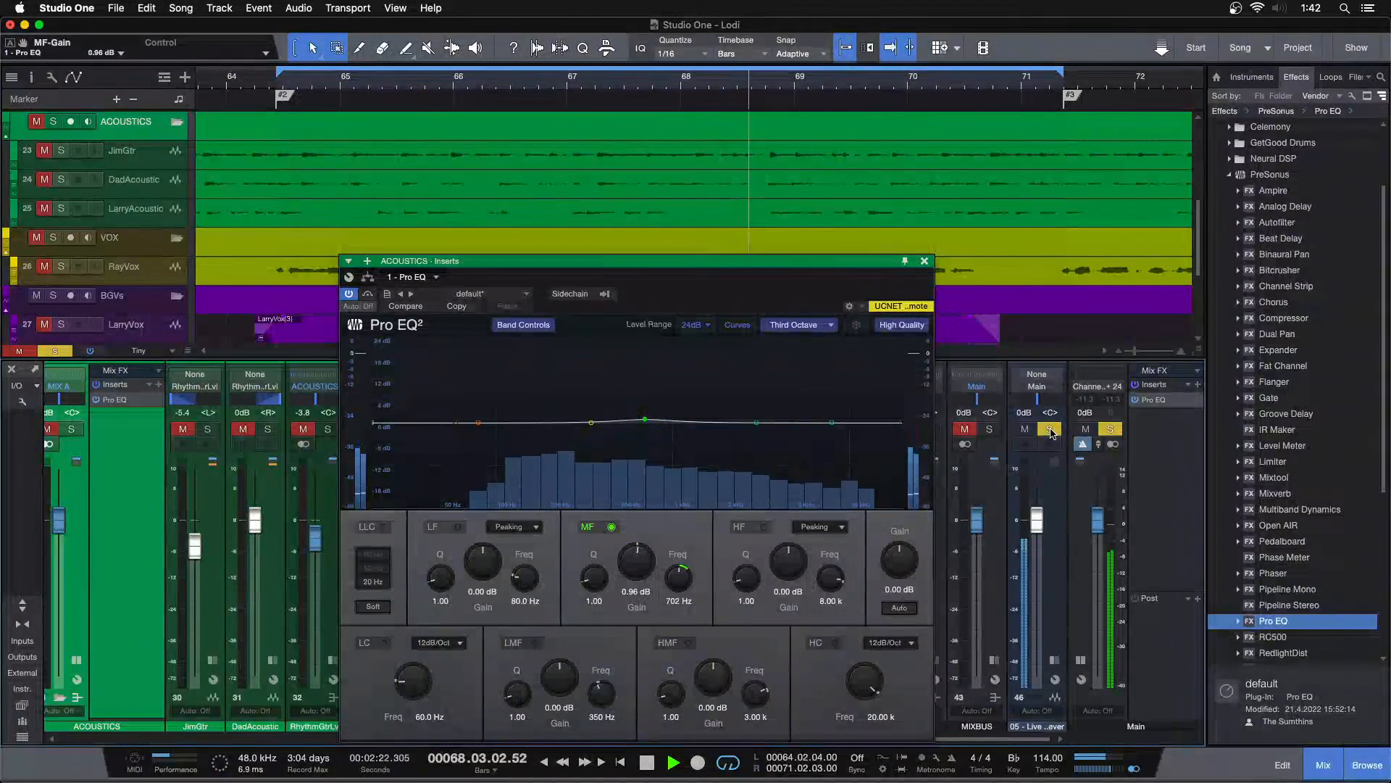
left_click(924, 261)
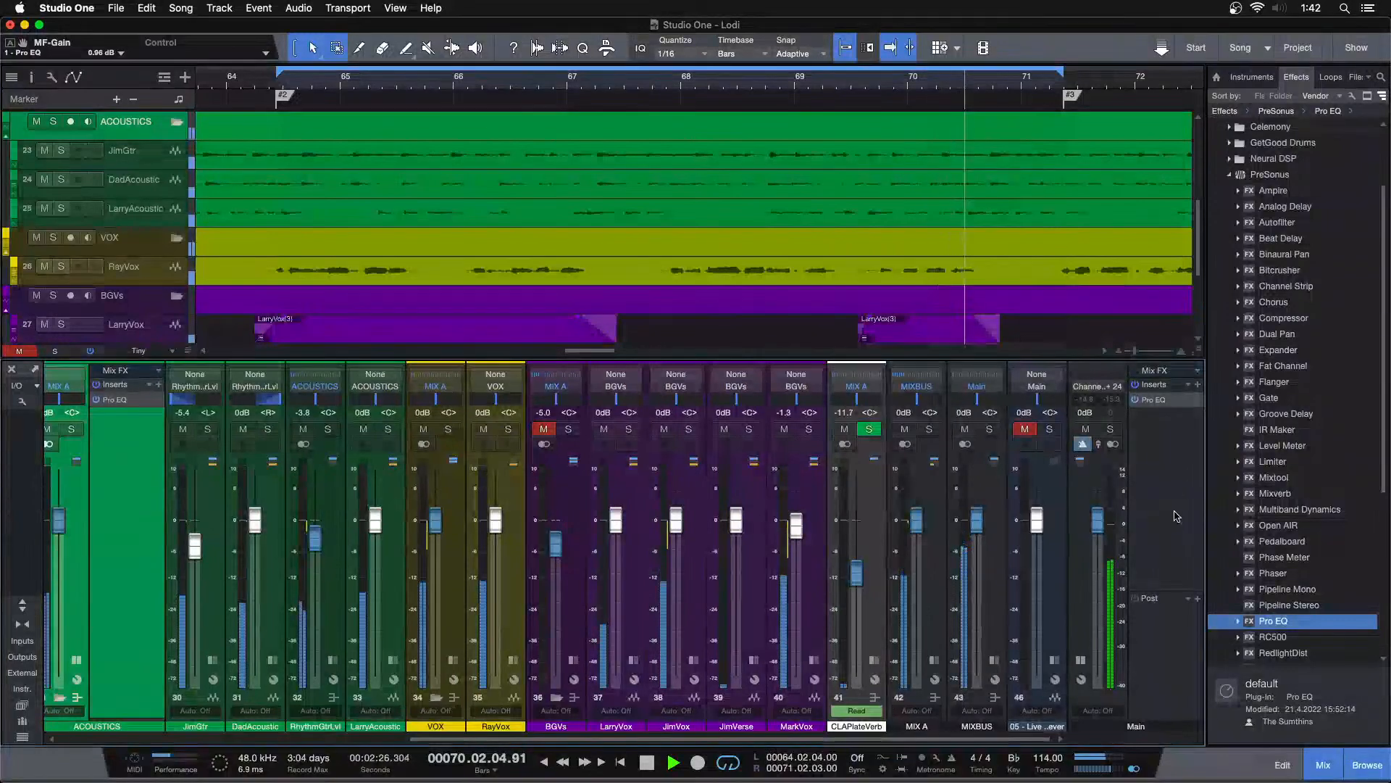
Step: Stop playback and set the Main Pro EQ's high cut to 500 Hz and low cut to 195 Hz
key("space")
left_click(1153, 400)
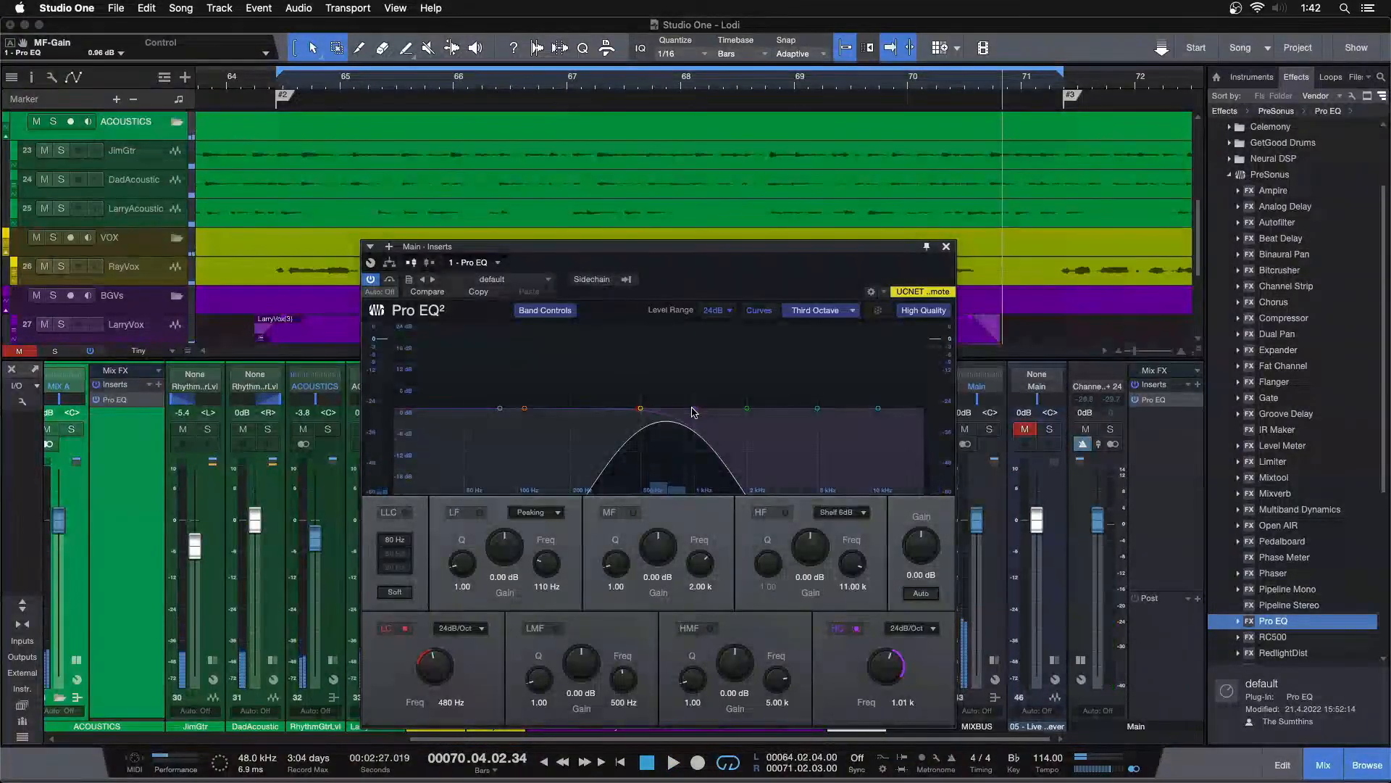
left_click_drag(645, 415, 642, 415)
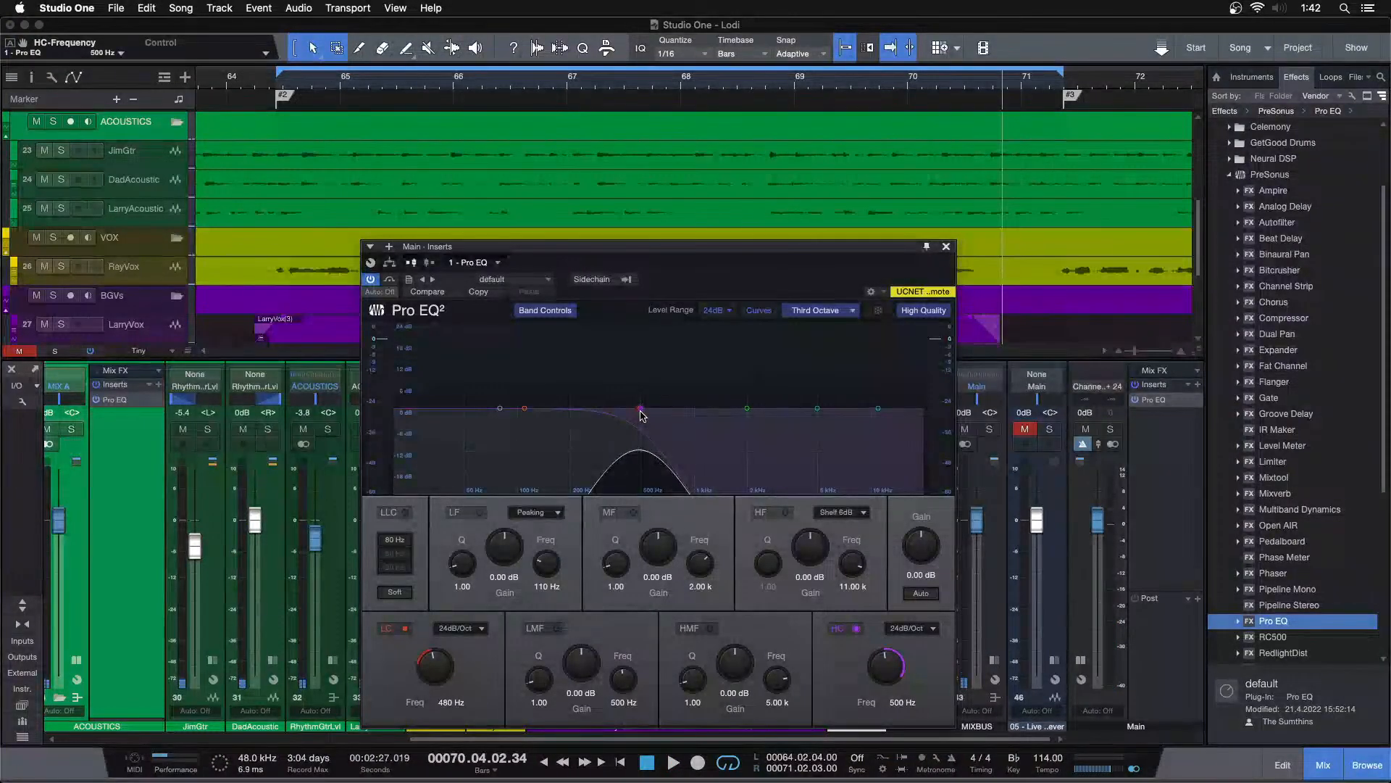
scroll(443, 671, "down", 3)
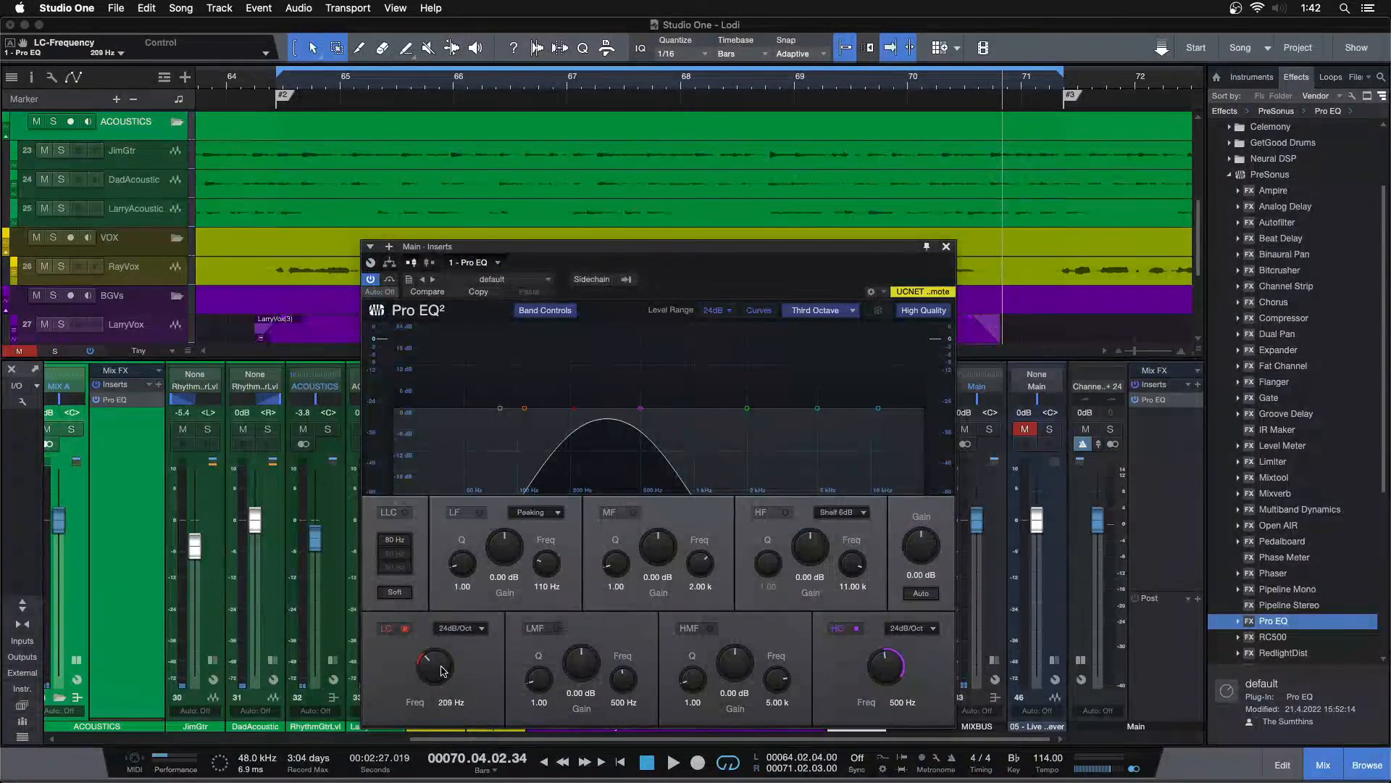
left_click(945, 248)
Step: Play the loop with the Main Pro EQ open and solo the reference track to hear the new band
left_click(1153, 399)
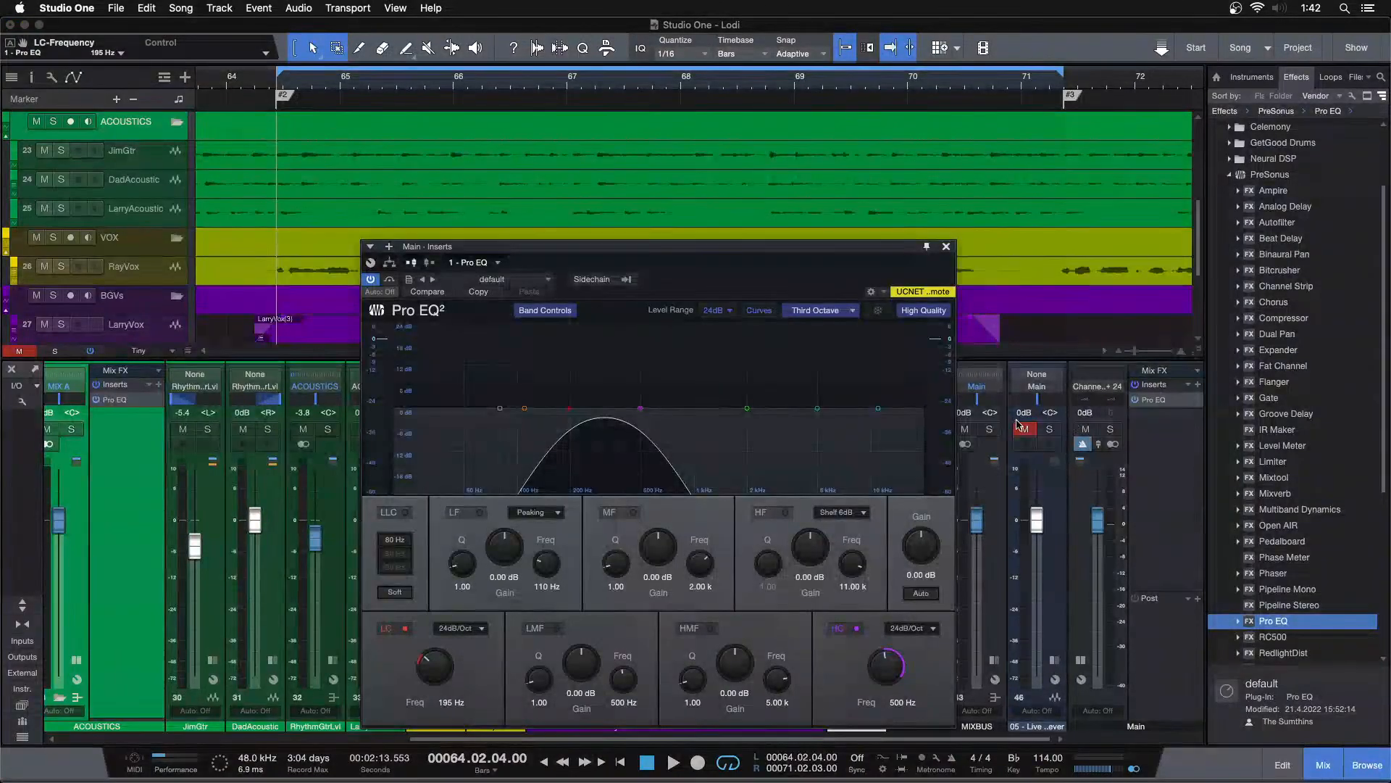
key("space")
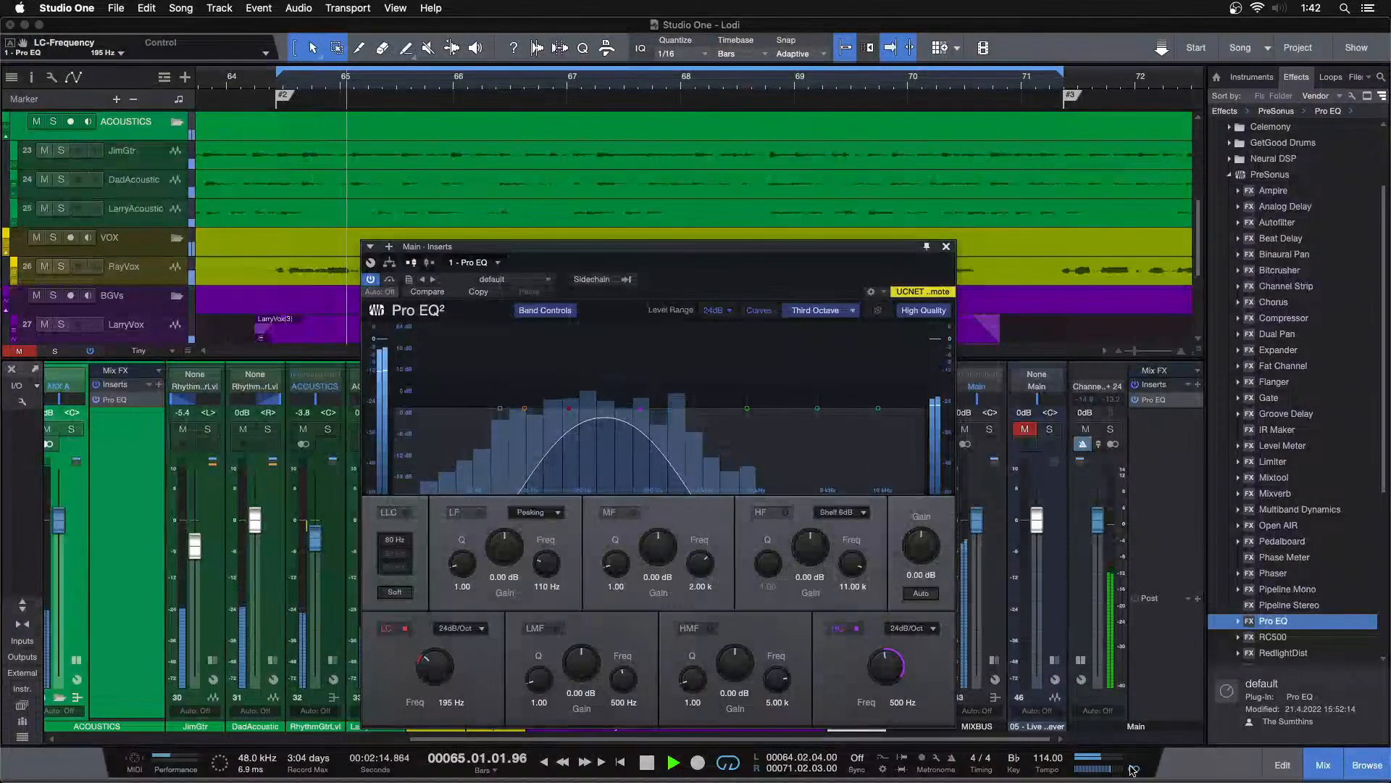
left_click(1049, 429)
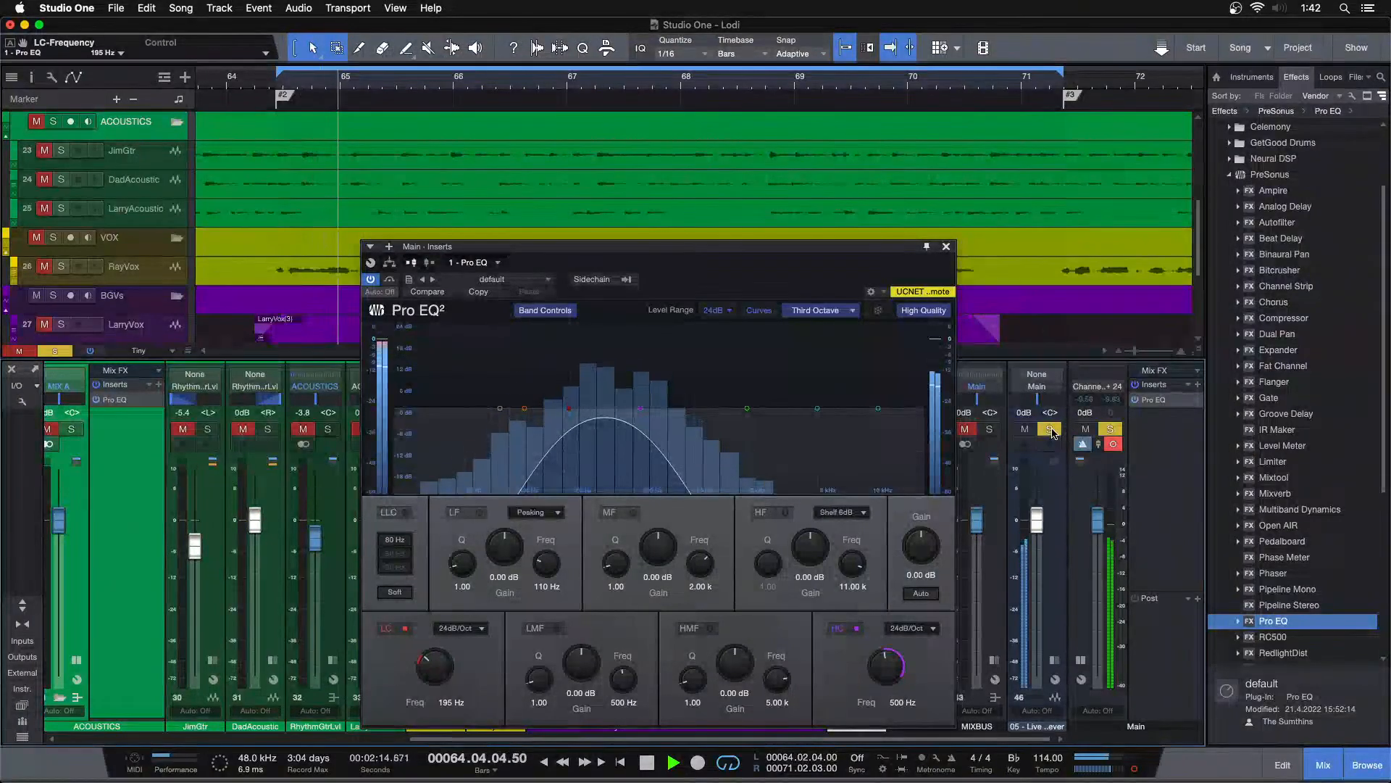
Step: Unsolo the reference track and set the LMF band of the VOX channel's first Pro EQ to -3.84 dB at 356 Hz
left_click(1050, 429)
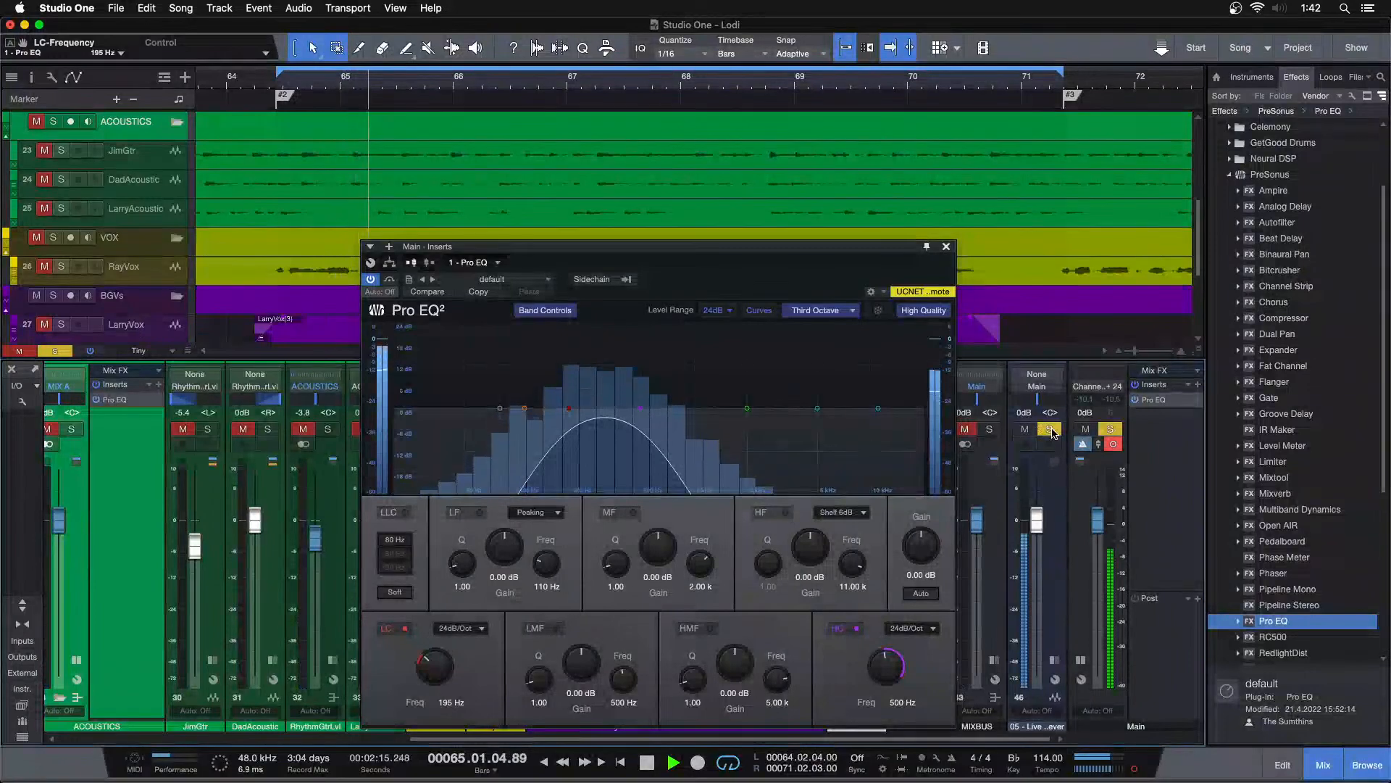
left_click_drag(735, 281, 1058, 276)
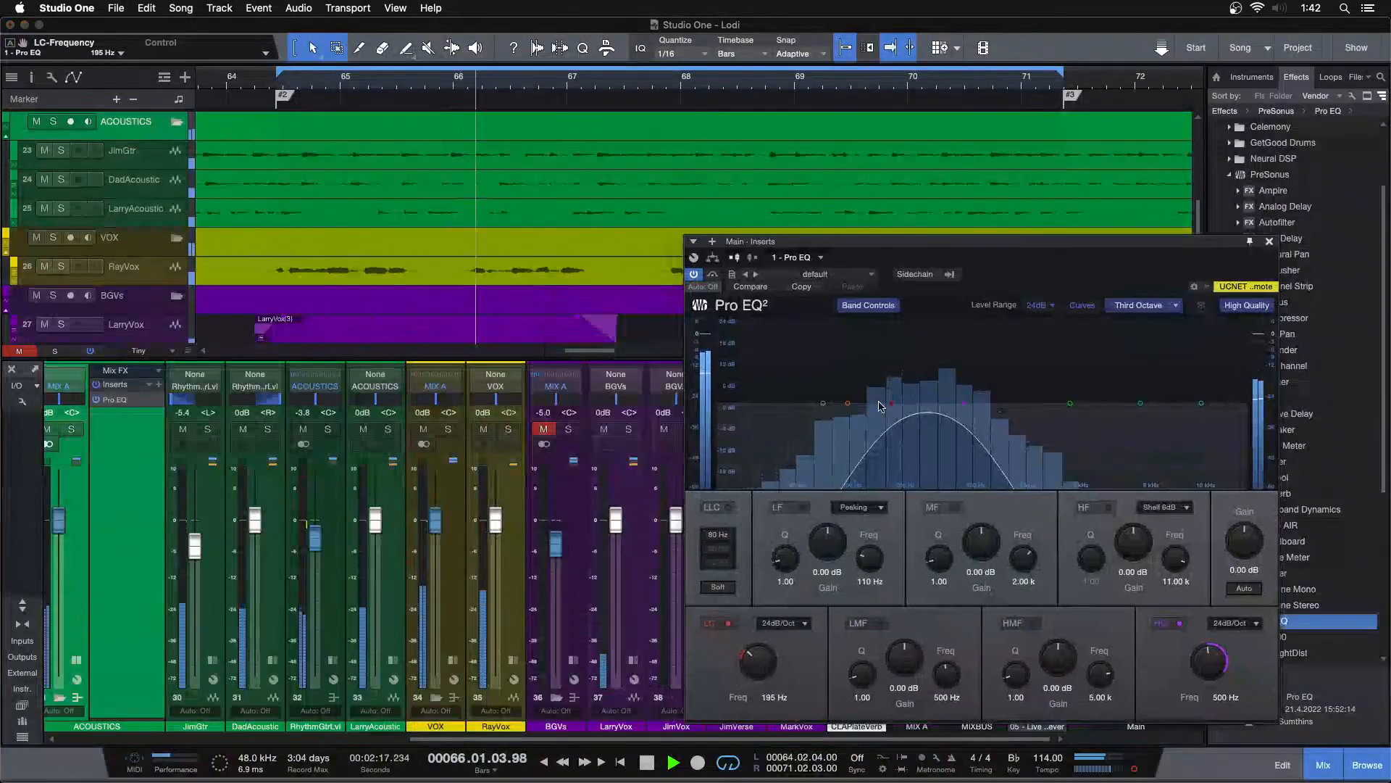
left_click(453, 660)
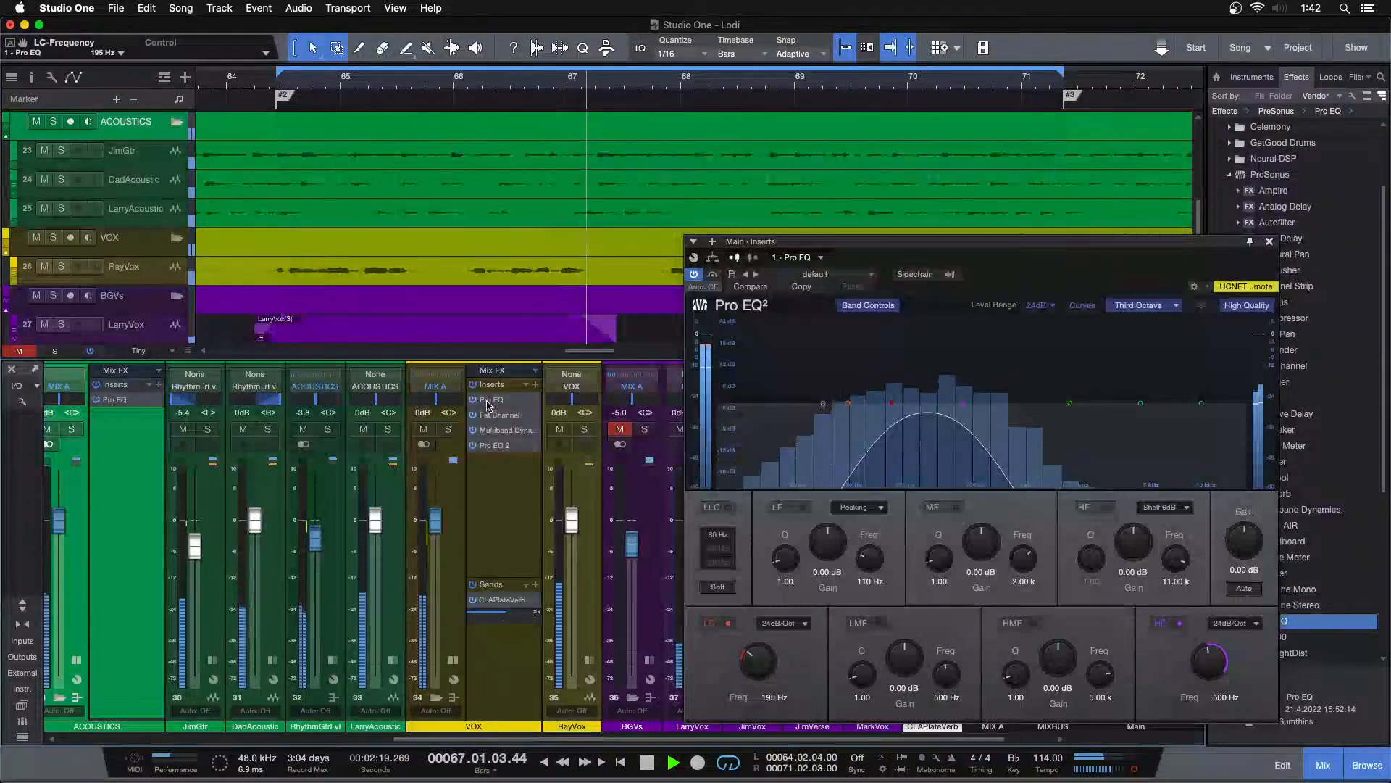
double_click(486, 401)
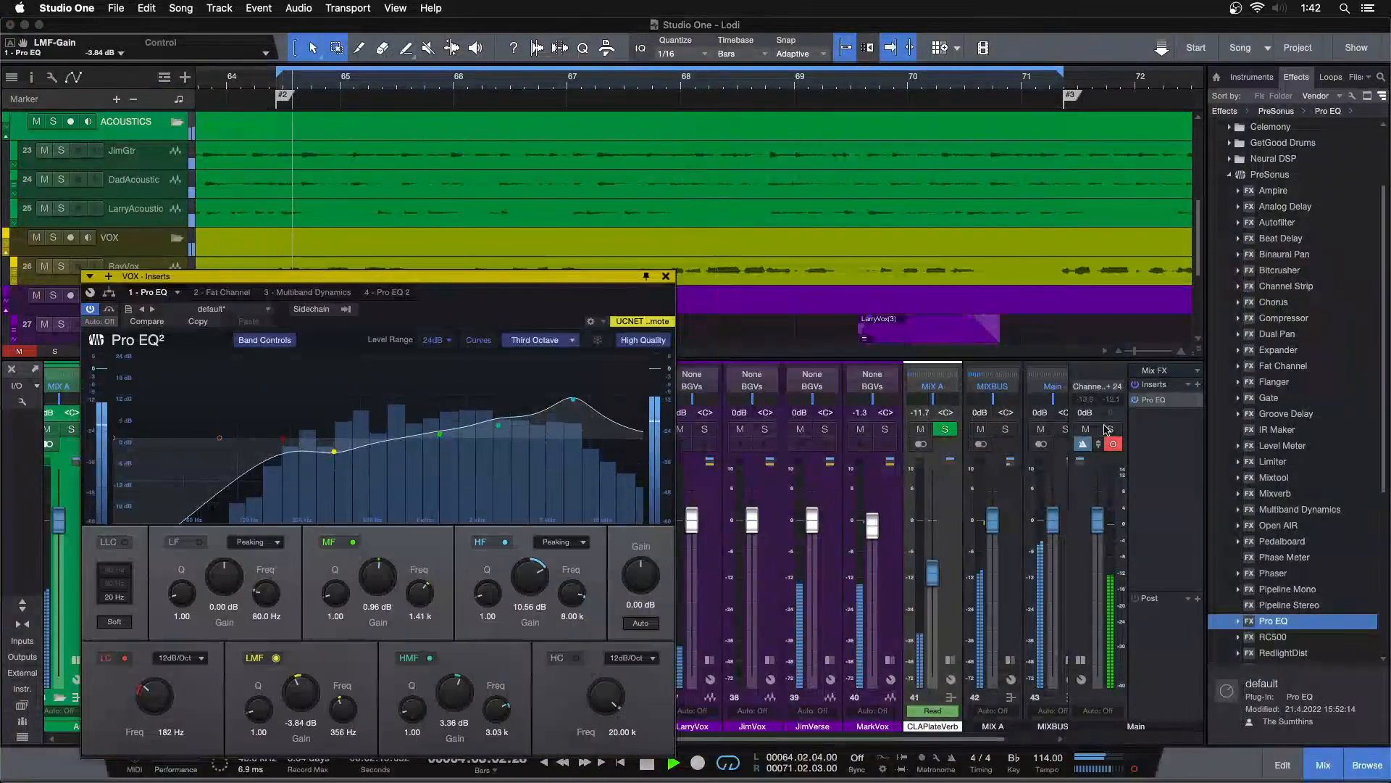
Step: Compare the mix with the reference track by soloing and unsoloing the reference, leaving the VOX Pro EQ open
scroll(1060, 451, "right", 2)
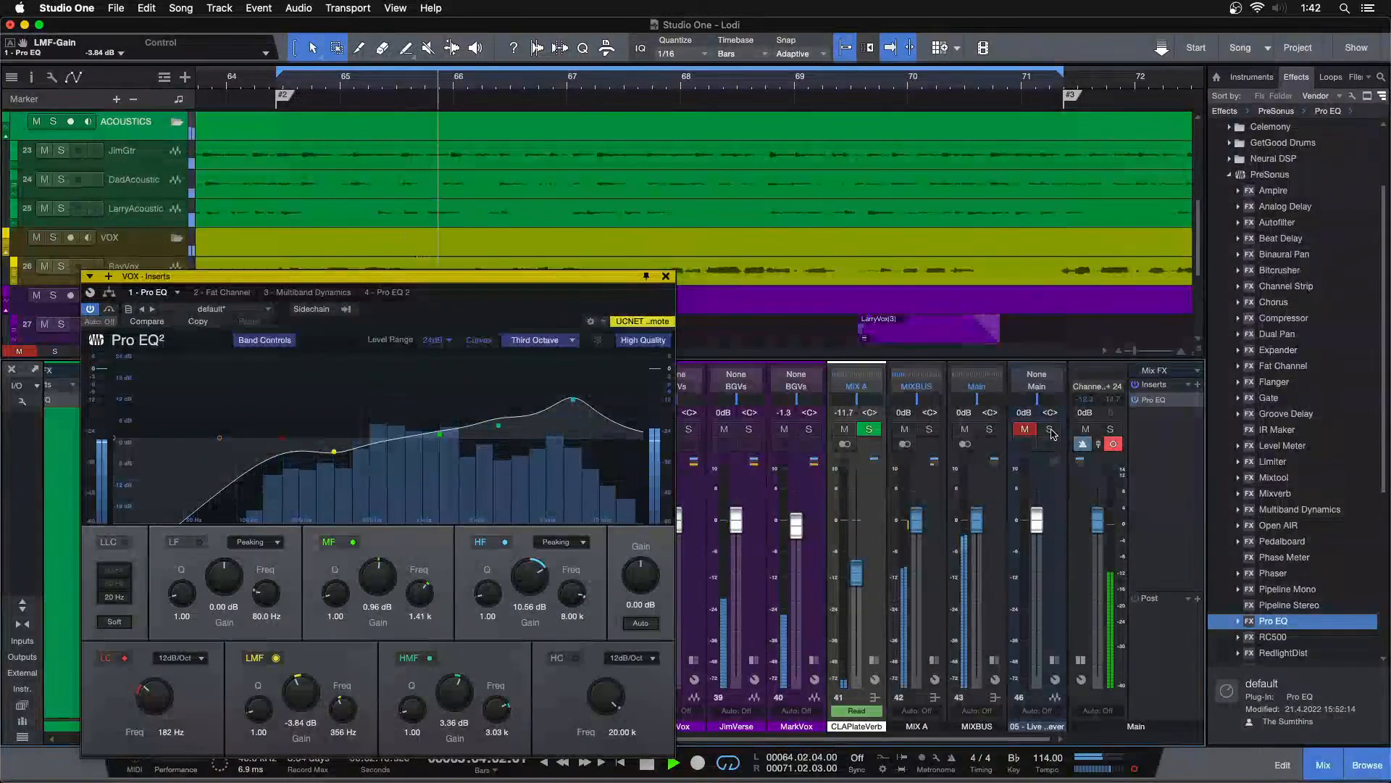
left_click(1050, 429)
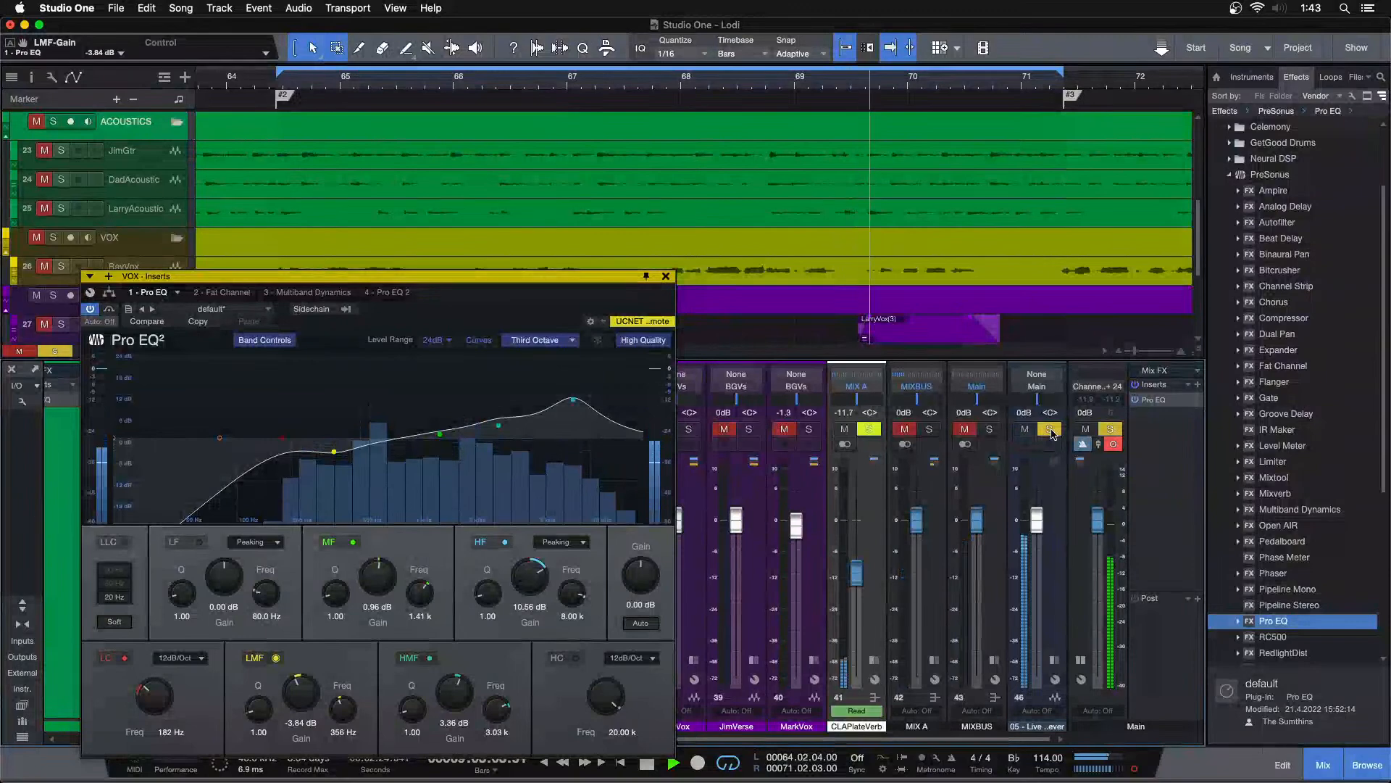
left_click(1050, 429)
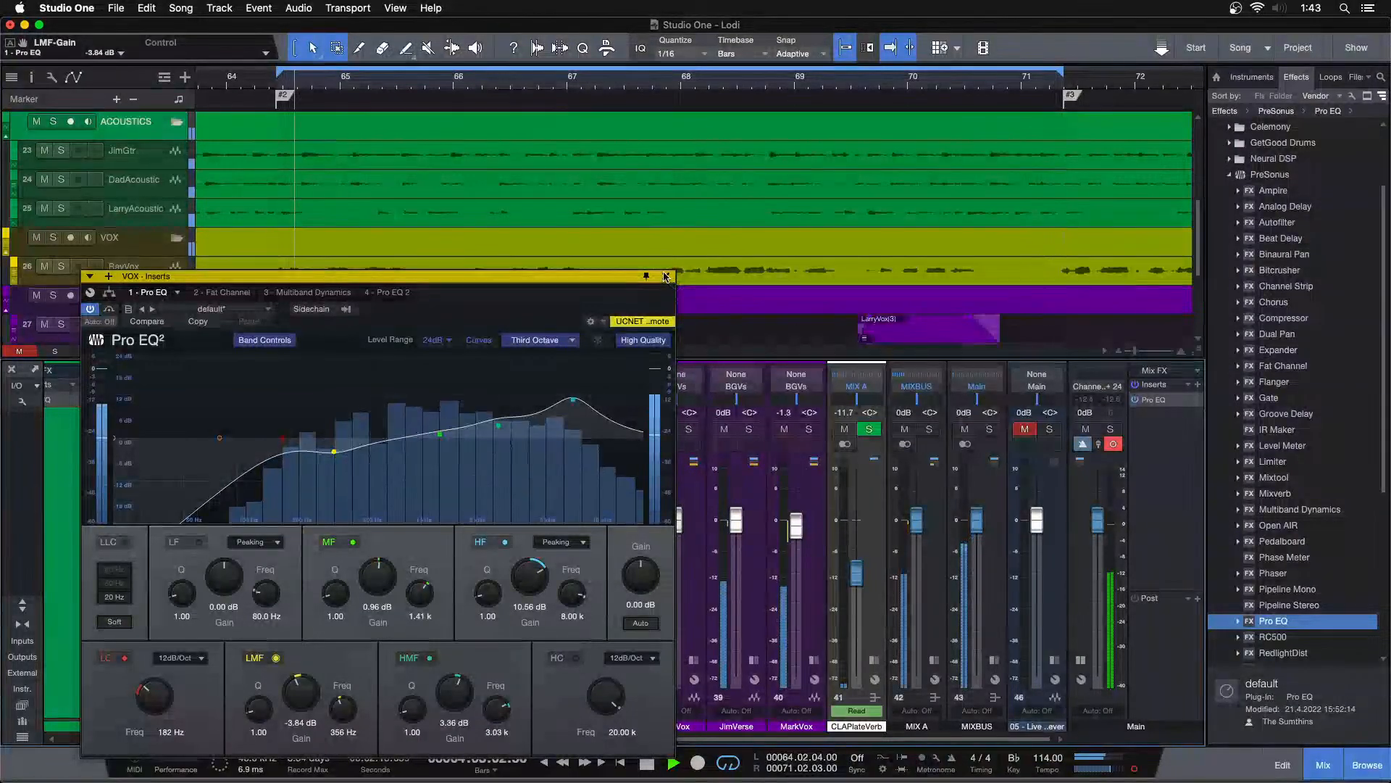
Step: Switch the main output from mono to stereo, compare the mix with the reference track again, and close the VOX Pro EQ
left_click(1134, 767)
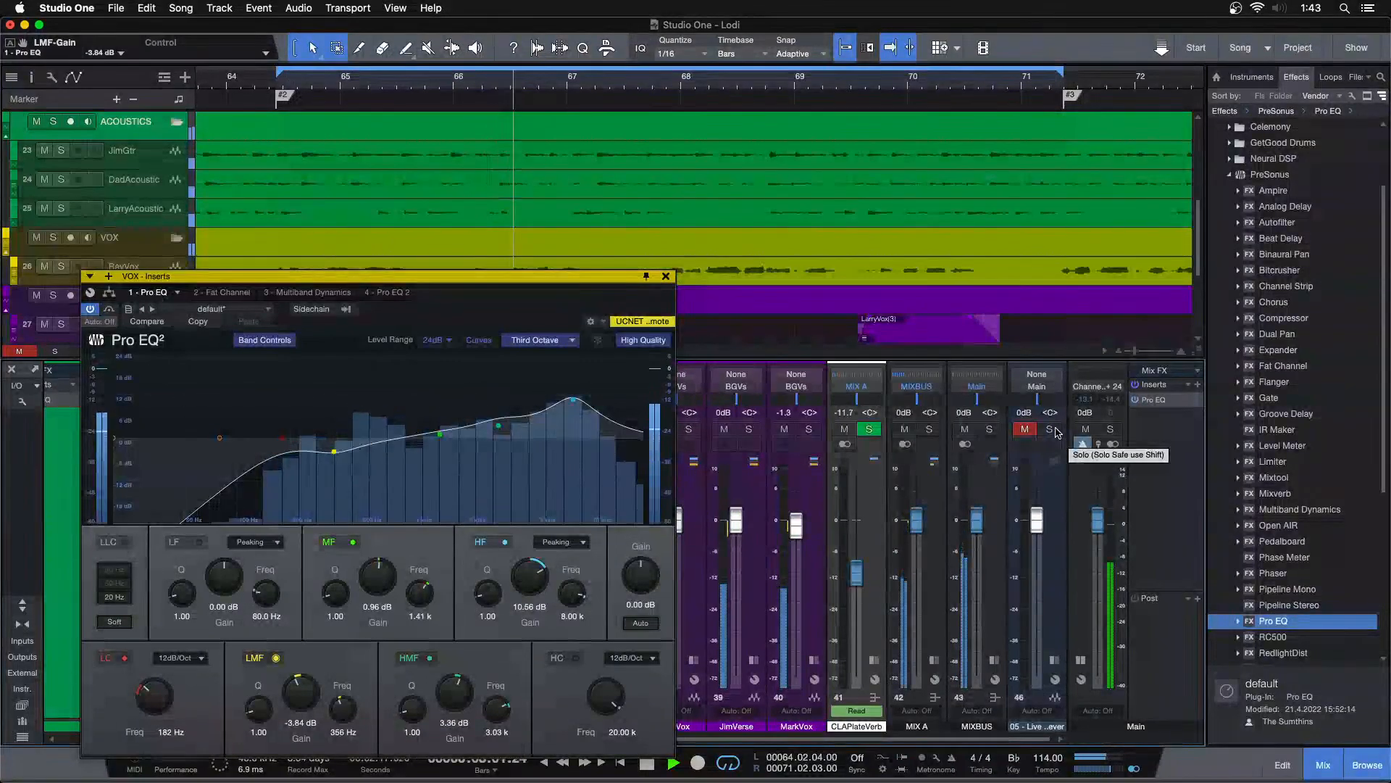
left_click(1050, 429)
left_click(1055, 431)
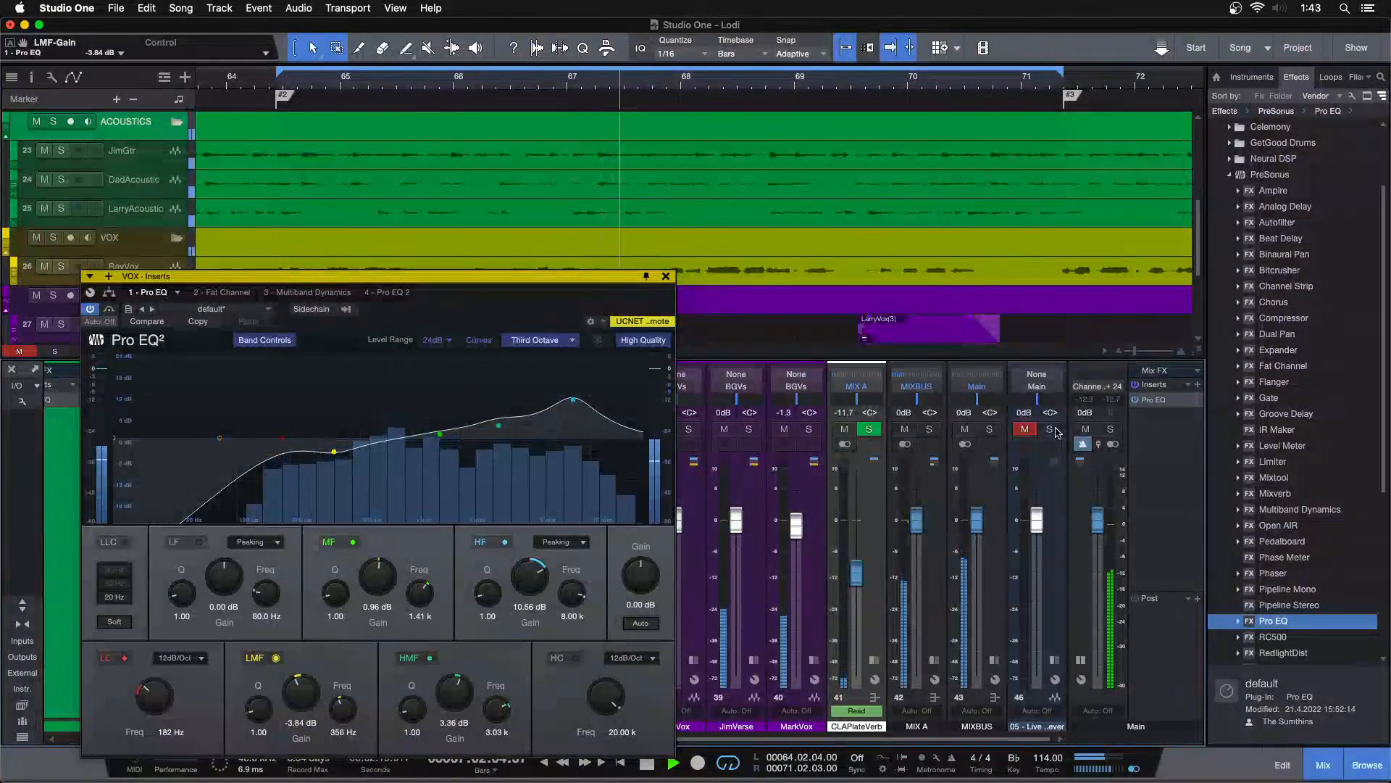
left_click(1050, 429)
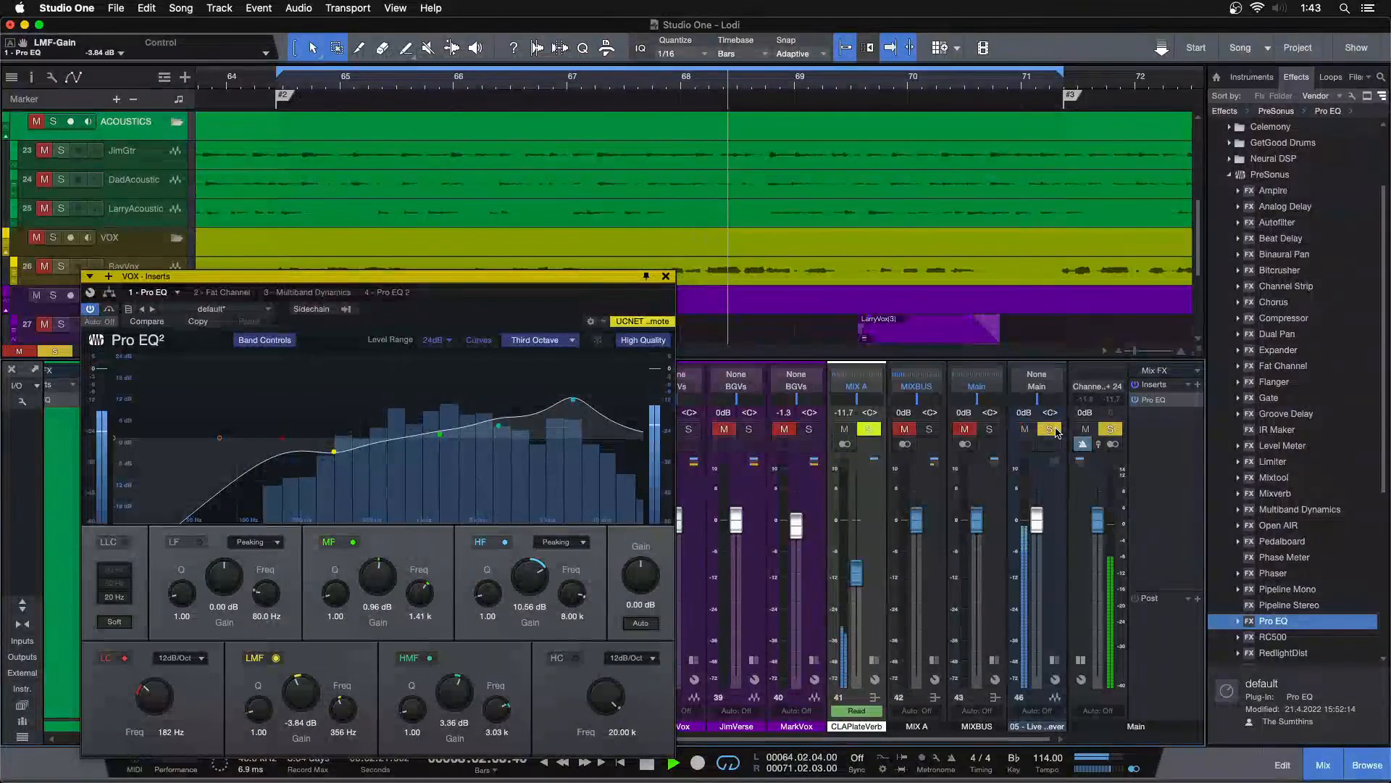
left_click(1056, 432)
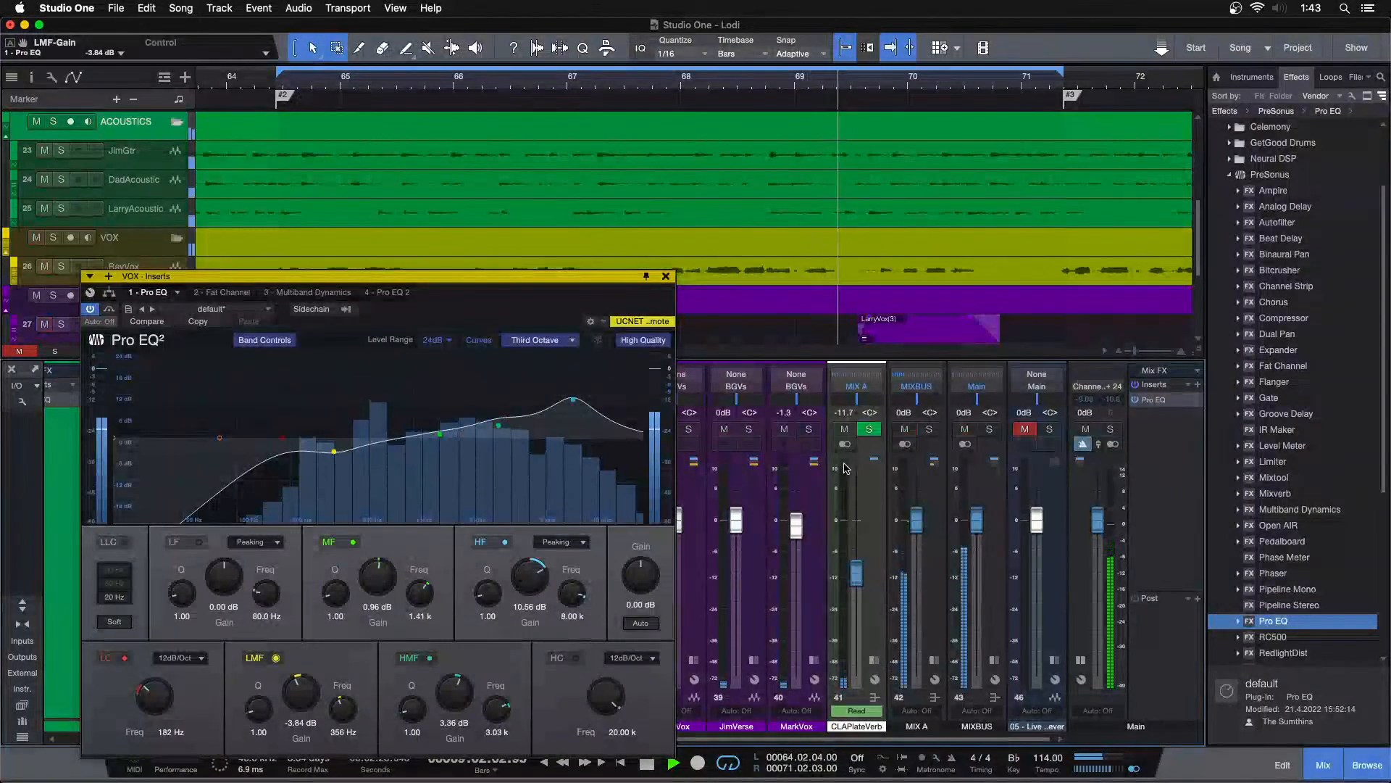
left_click(666, 276)
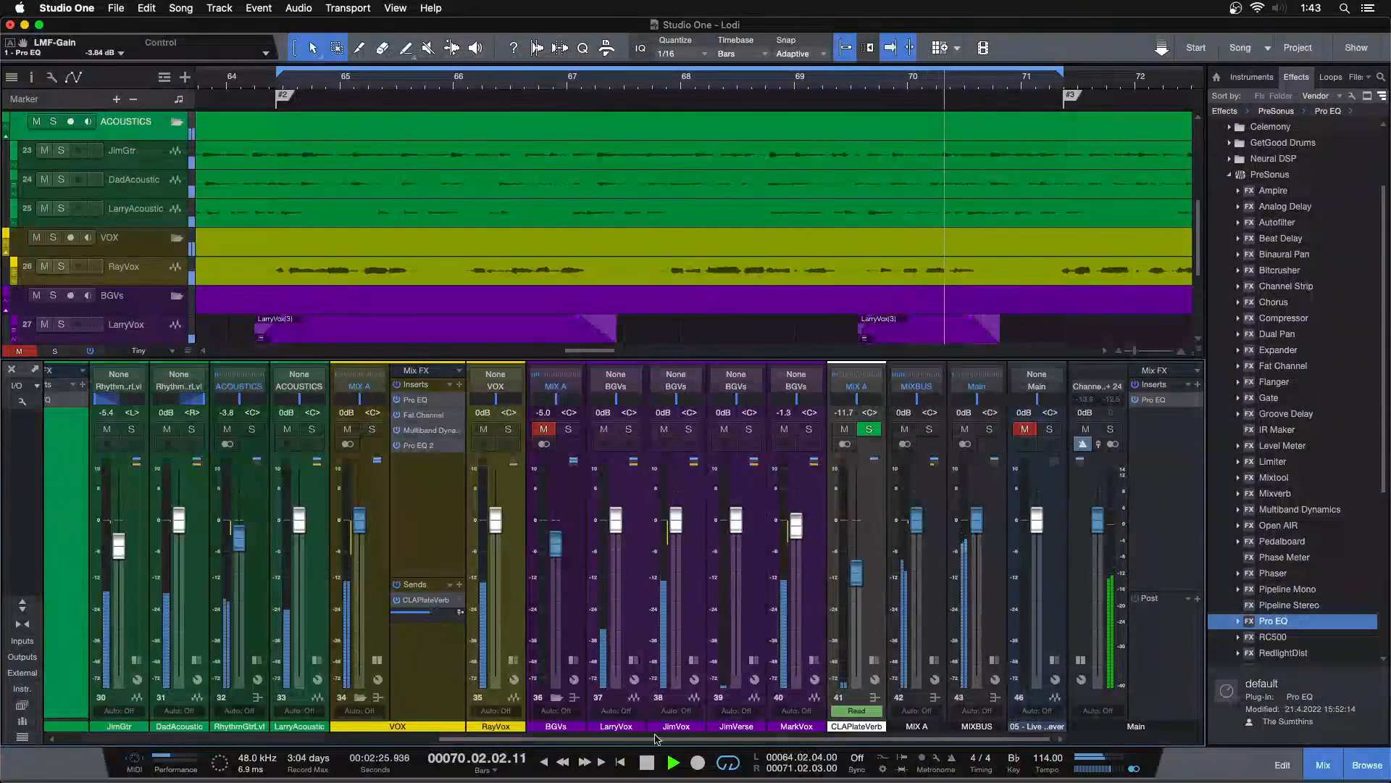
Step: Set the Main Pro EQ's low cut to 100 Hz and high cut to 246 Hz, then close its window
left_click(378, 660)
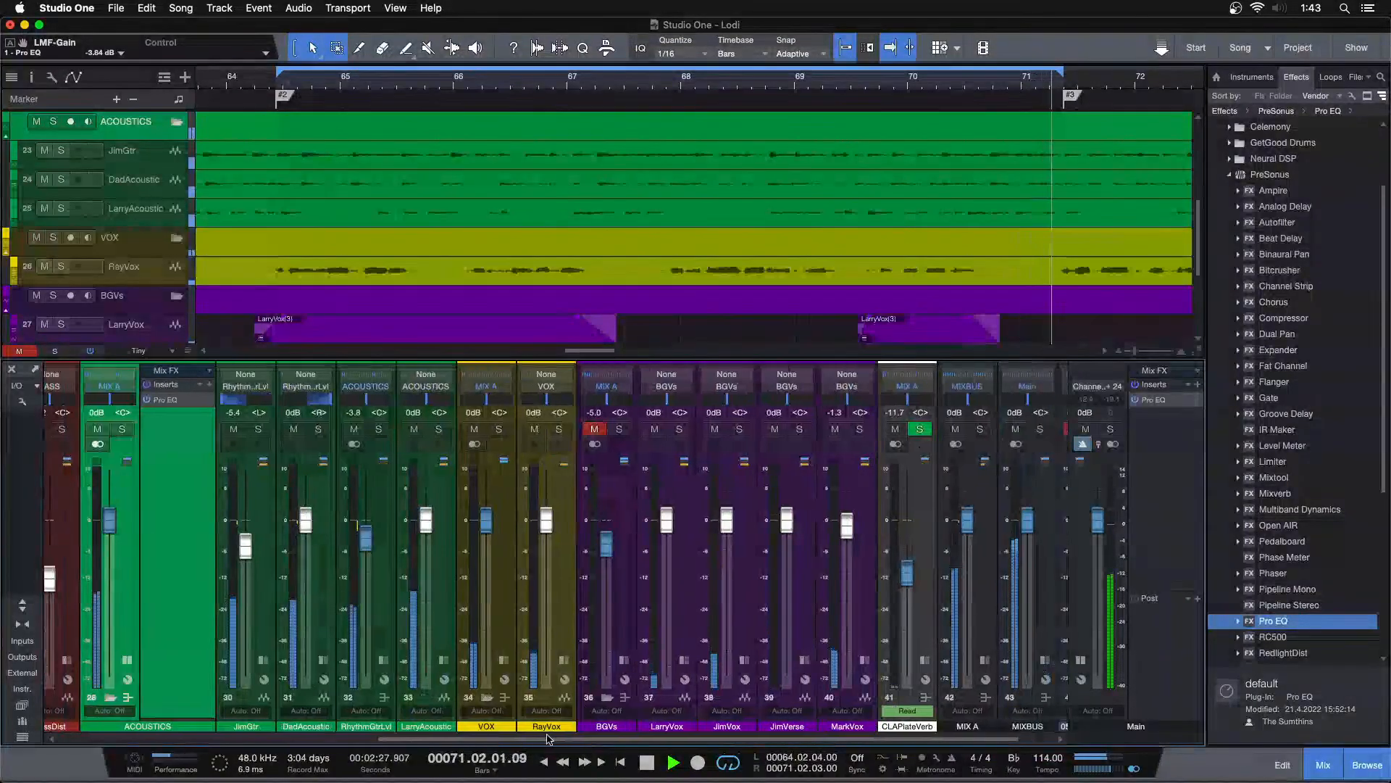
left_click(1154, 400)
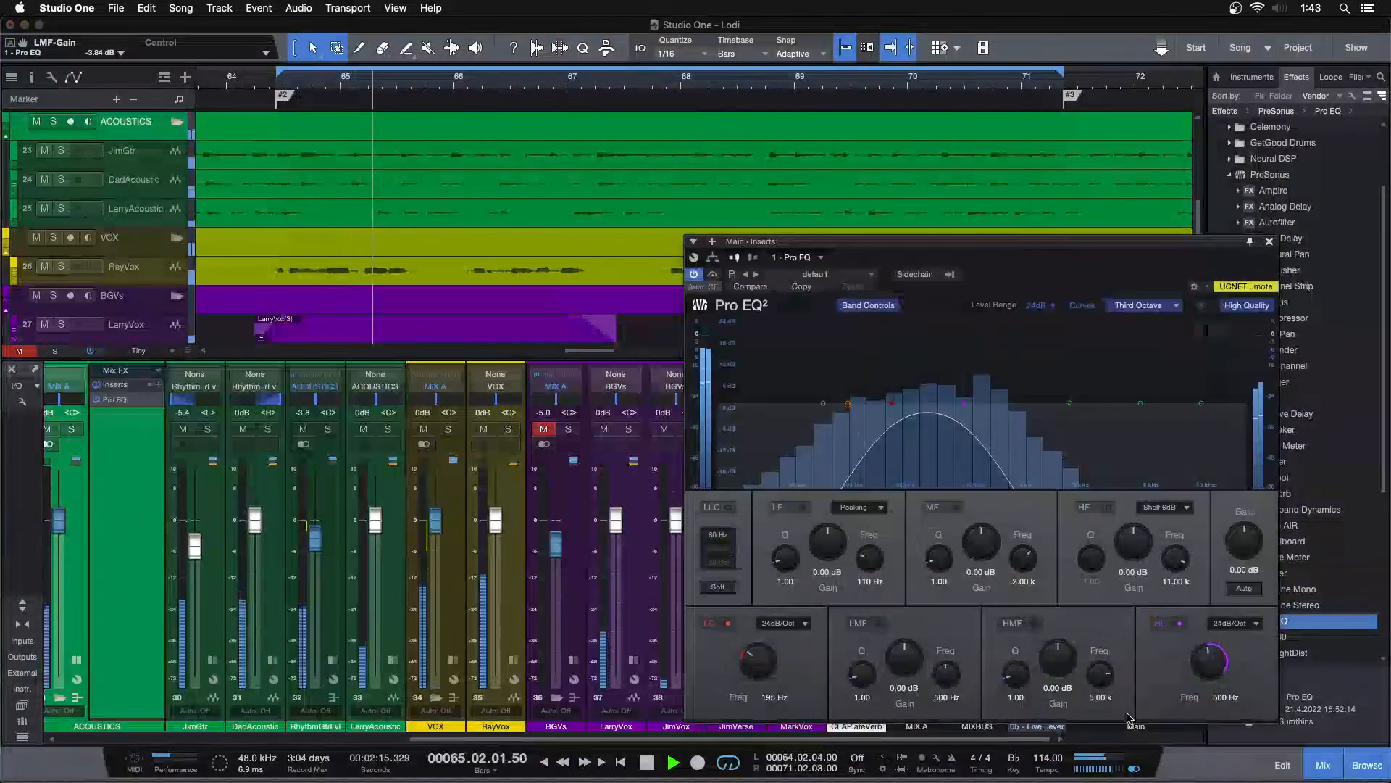
left_click_drag(963, 403, 838, 411)
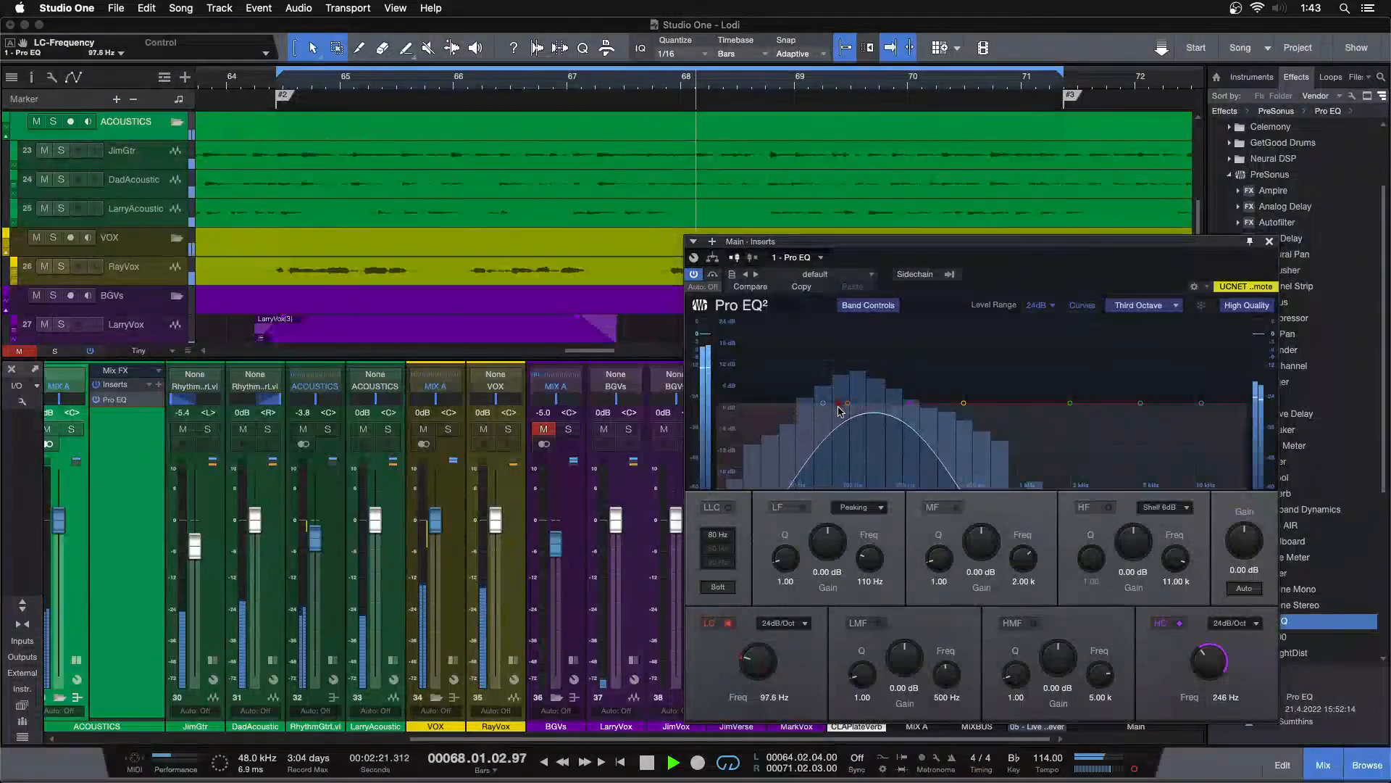
left_click(1268, 242)
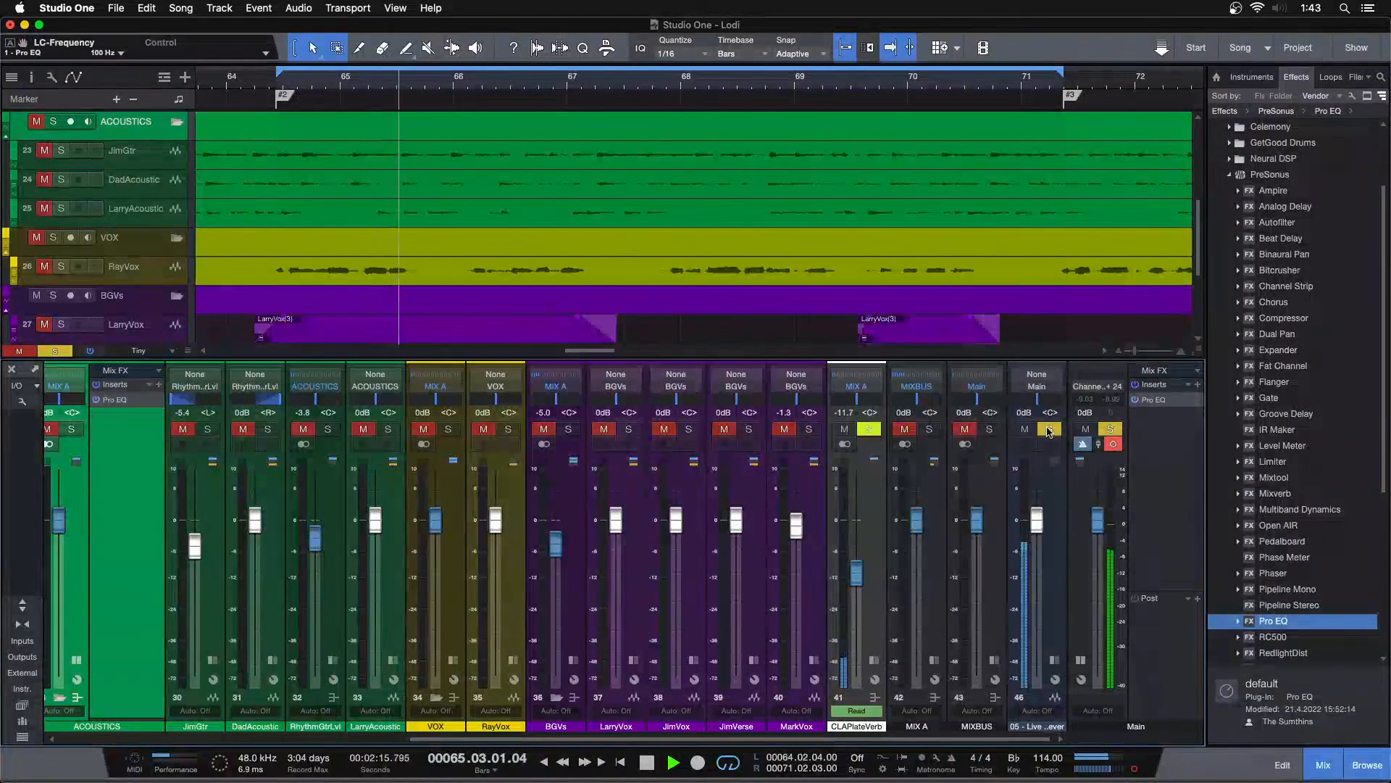
Step: Check the new band against the reference track, then set the LF band of VOX's Pro EQ 2 to 2.88 dB at 141 Hz
left_click(1048, 429)
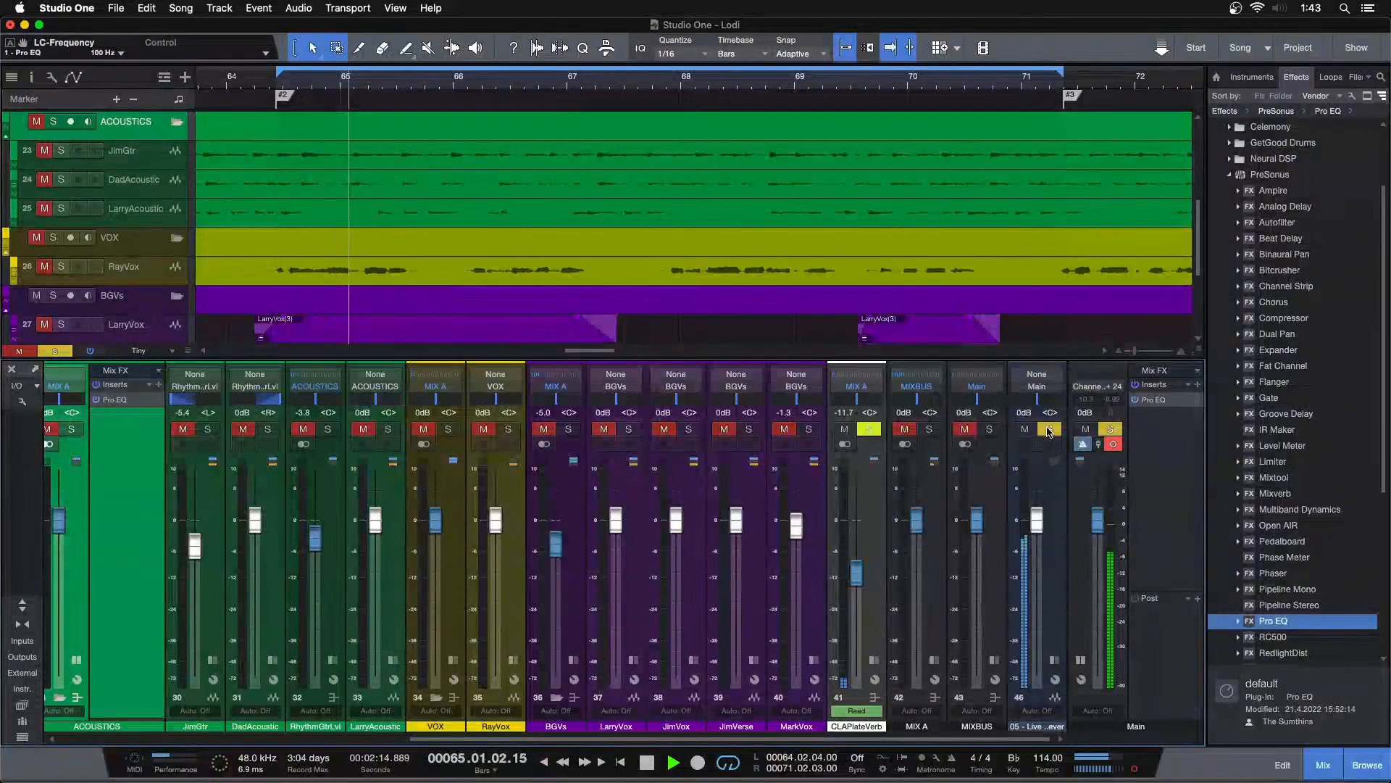
left_click(1049, 429)
left_click(453, 660)
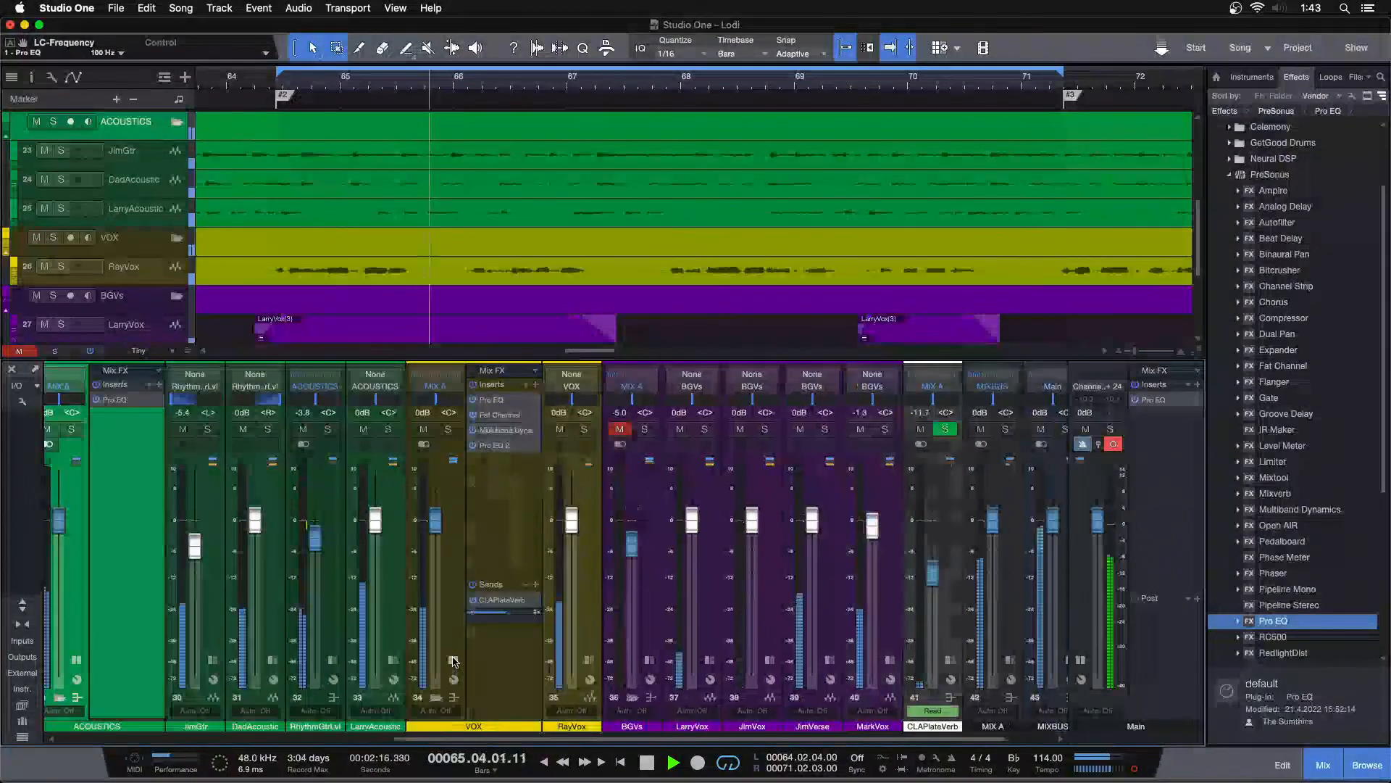
double_click(499, 444)
left_click_drag(506, 559, 506, 555)
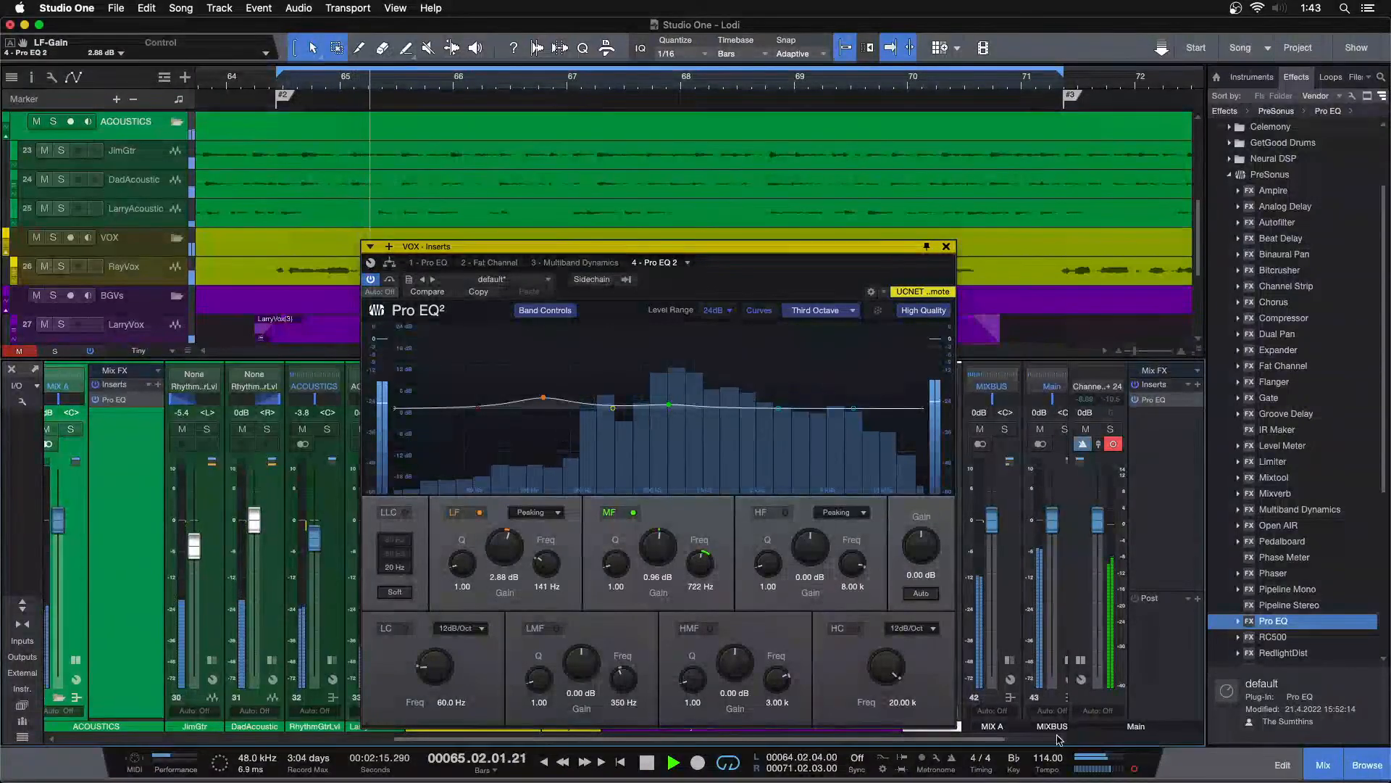
Step: Compare the mix with the reference track in the low band and close VOX's Pro EQ 2
left_click(1051, 429)
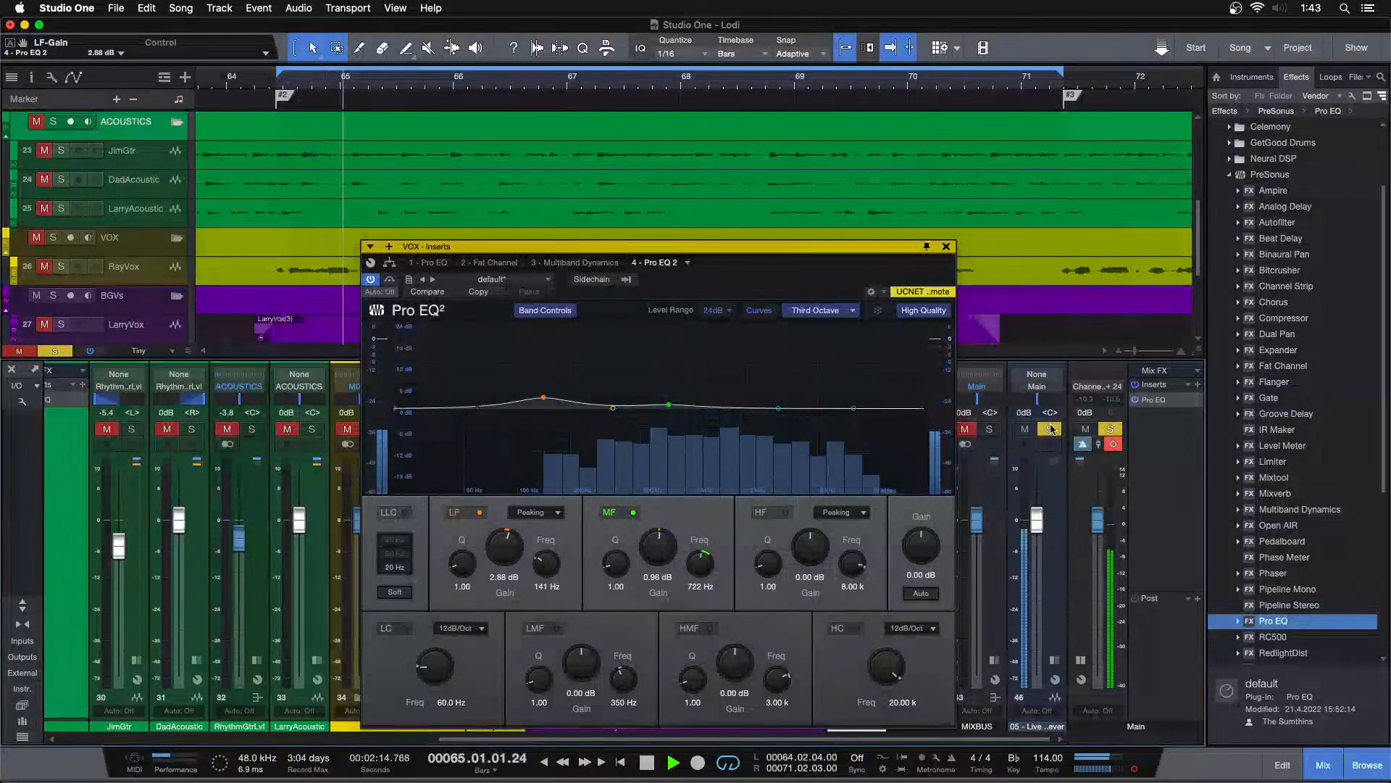
left_click(1051, 429)
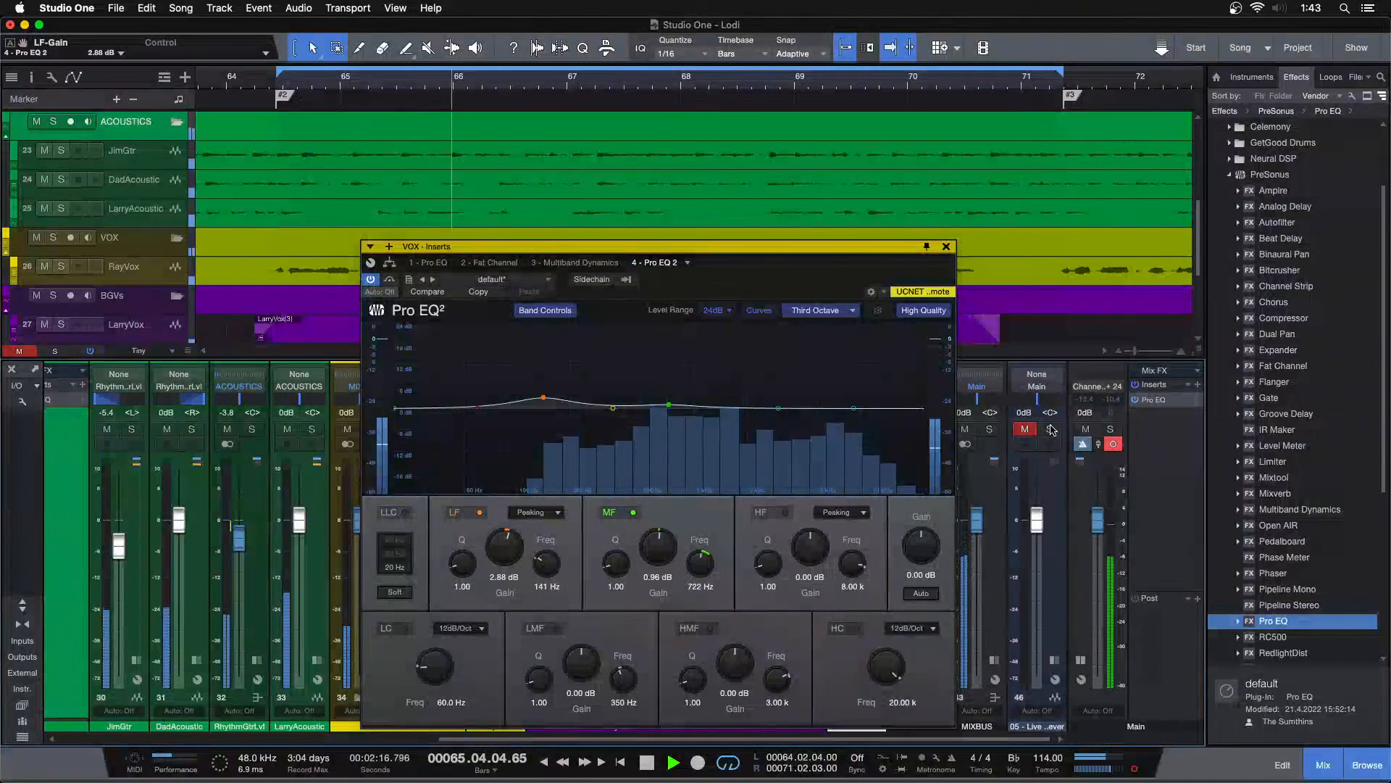
left_click(1051, 429)
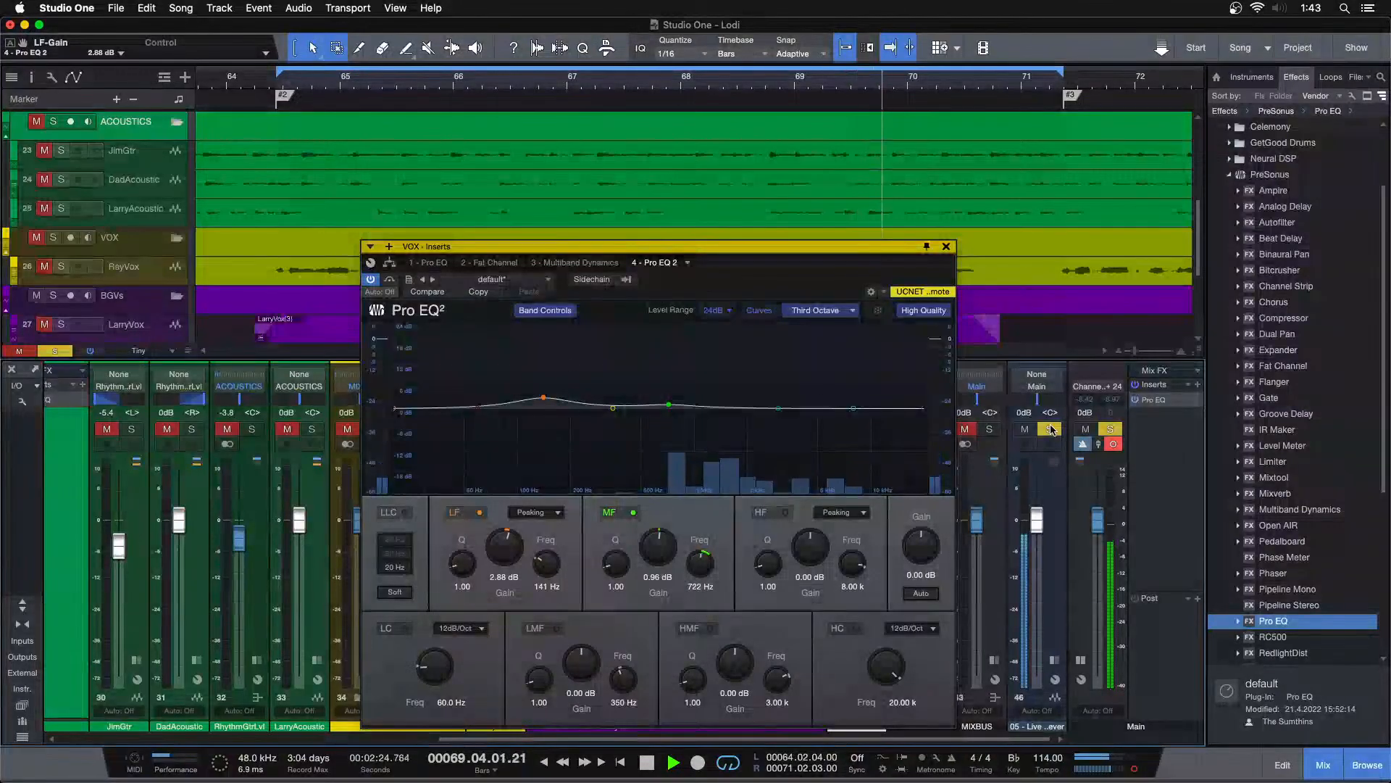
left_click(1050, 429)
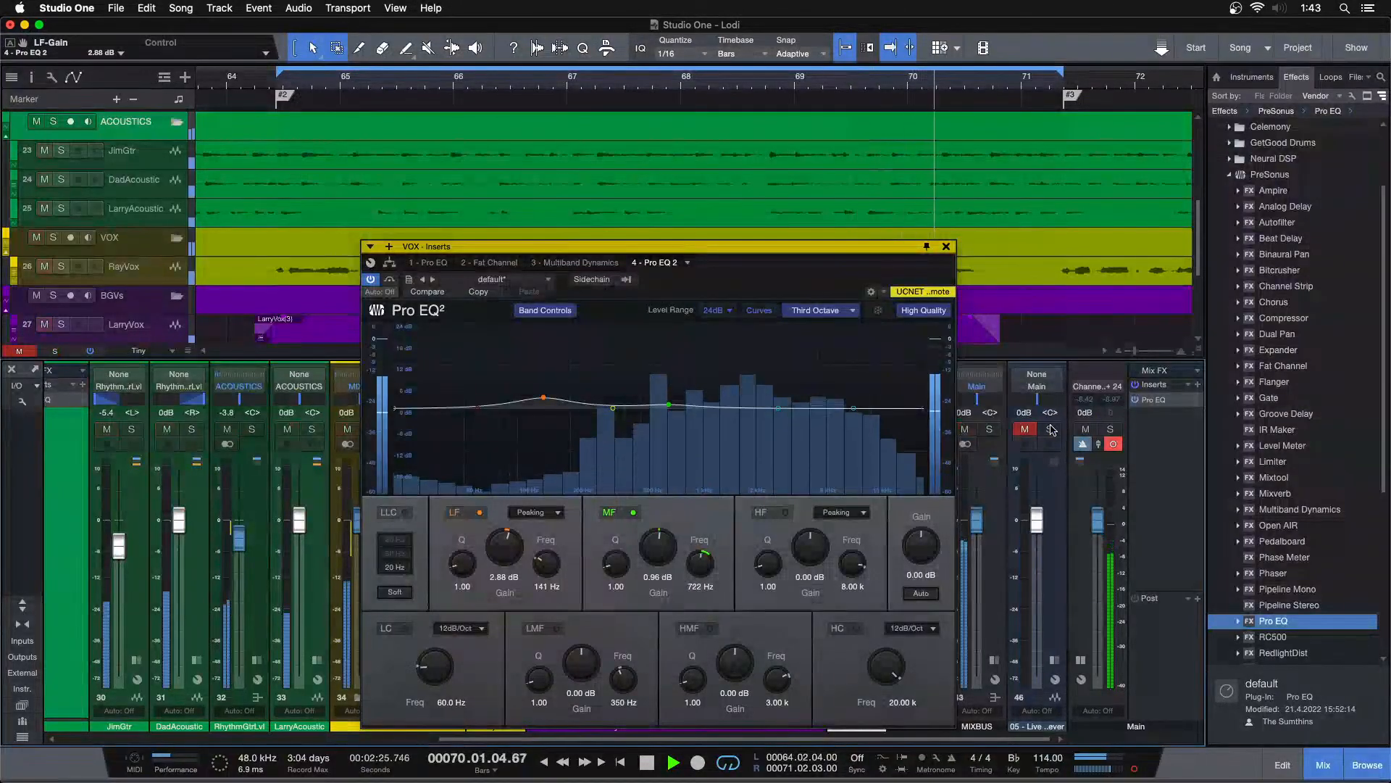
left_click(946, 248)
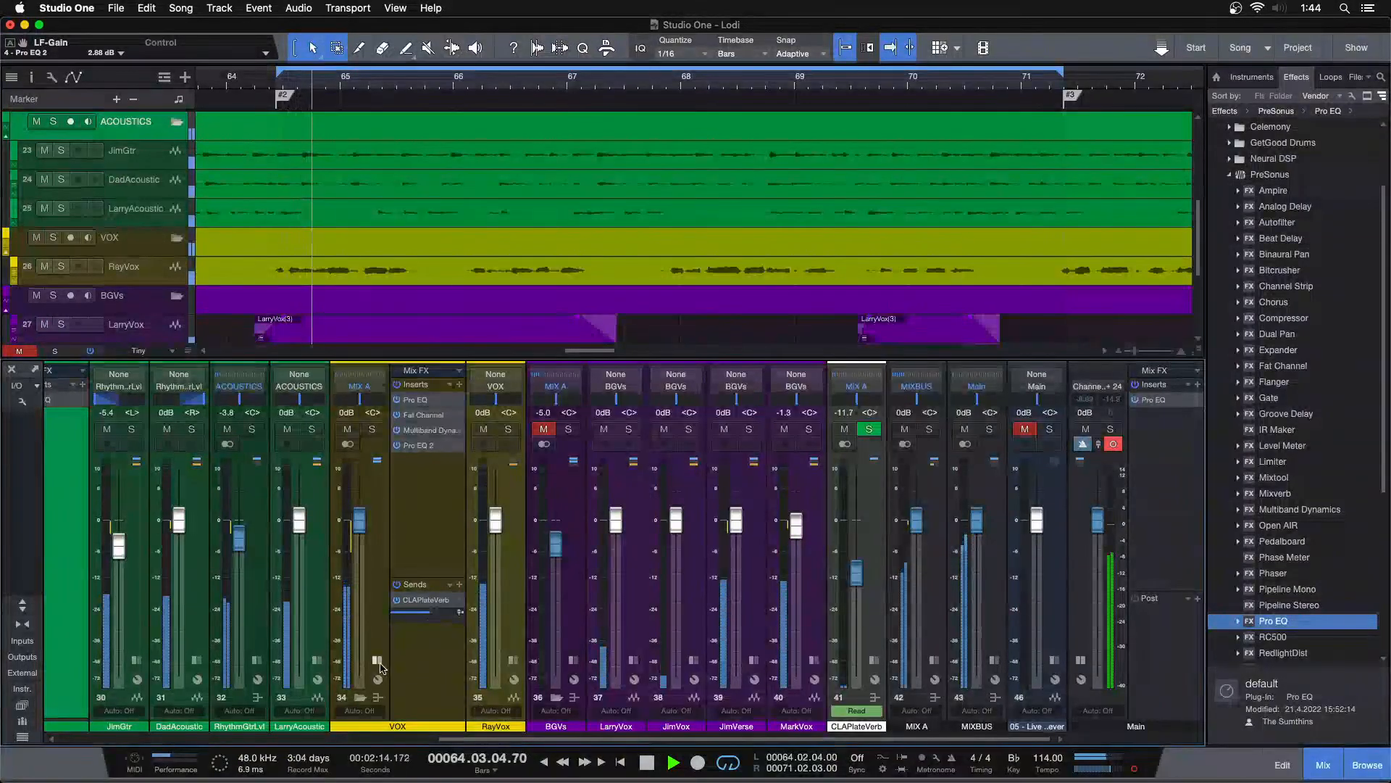
Step: Open Pro EQ 2 on the Snare 2 channel and set its LF band to 8.64 dB at 144 Hz
left_click_drag(491, 738, 169, 738)
left_click(356, 660)
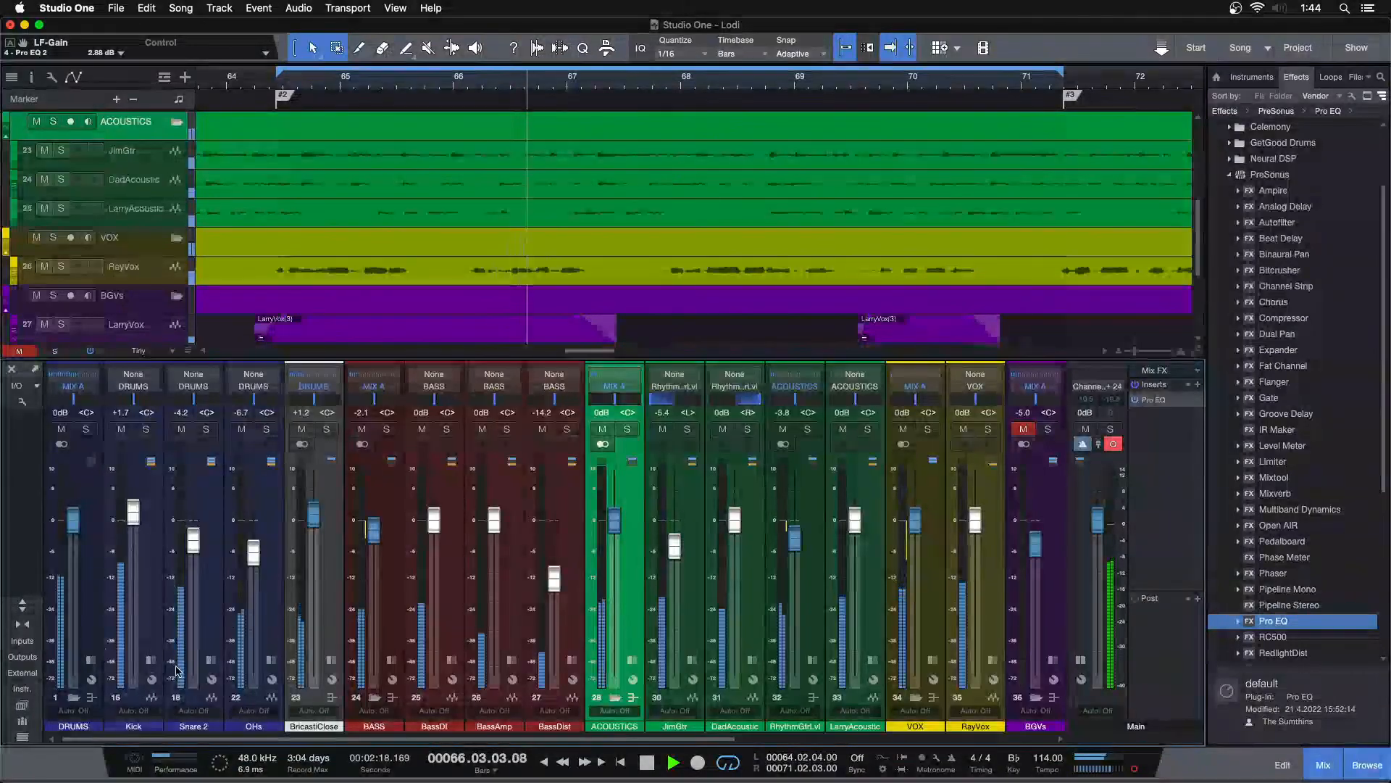
left_click(211, 444)
left_click(210, 461)
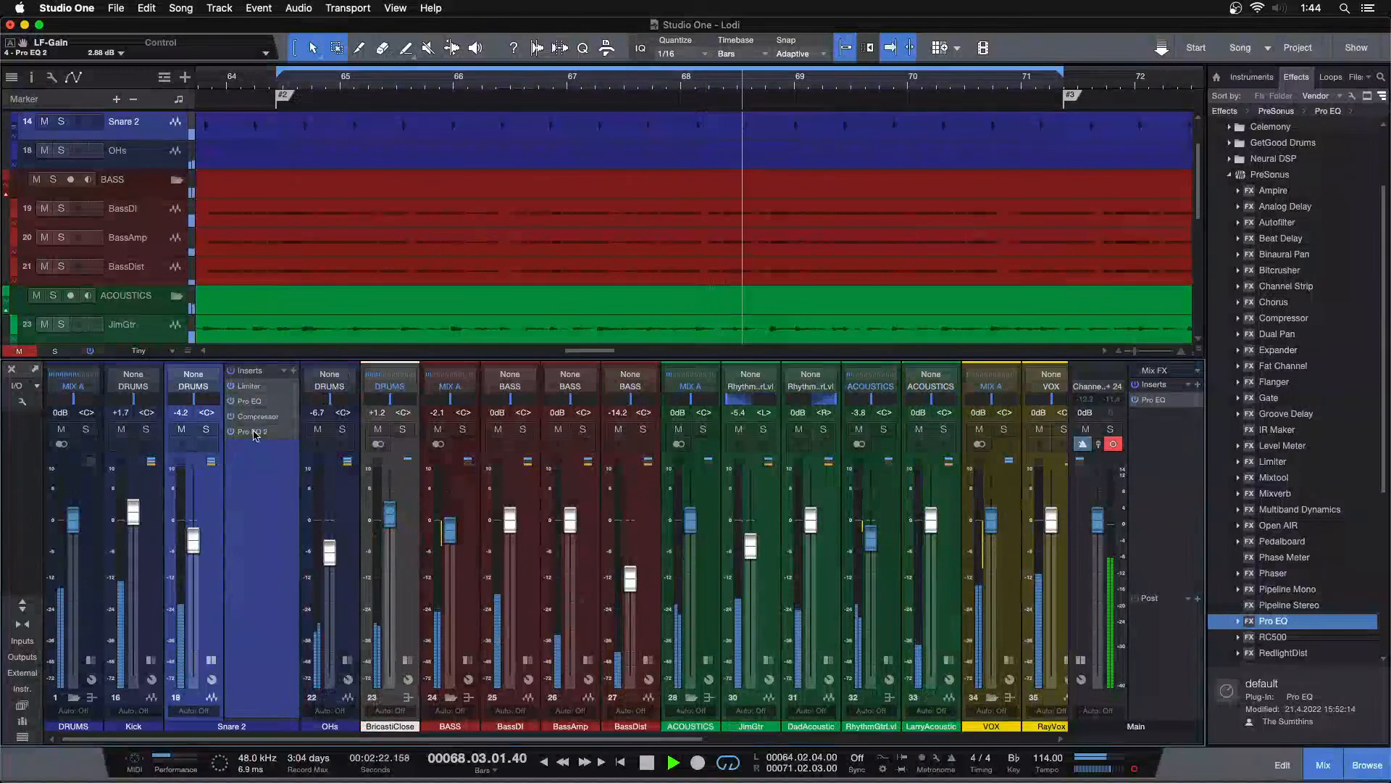
double_click(253, 433)
mouse_move(504, 561)
left_mouse_down()
mouse_move(500, 543)
mouse_move(500, 558)
left_mouse_up()
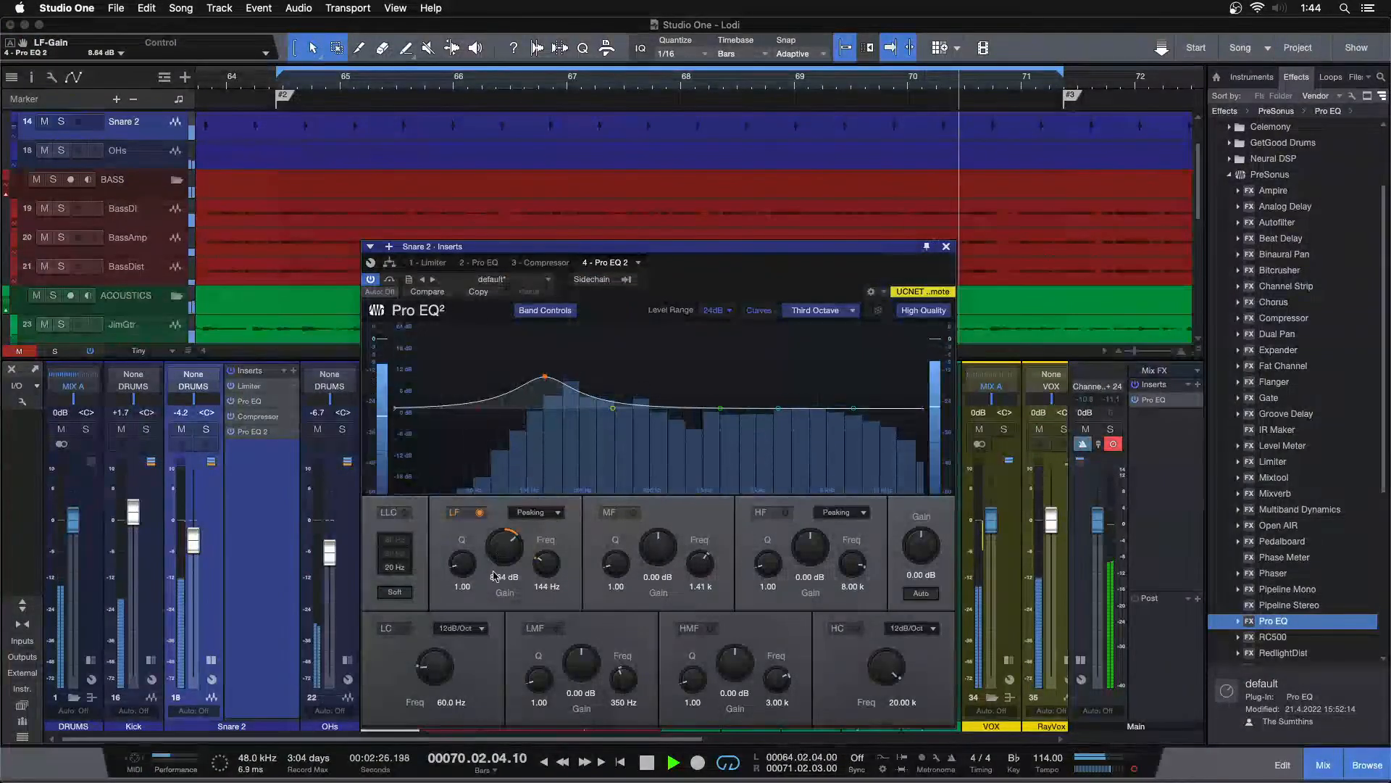
Step: Compare the boosted snare in the mix with the reference track and close the Snare 2 Pro EQ 2
left_click_drag(482, 738, 830, 739)
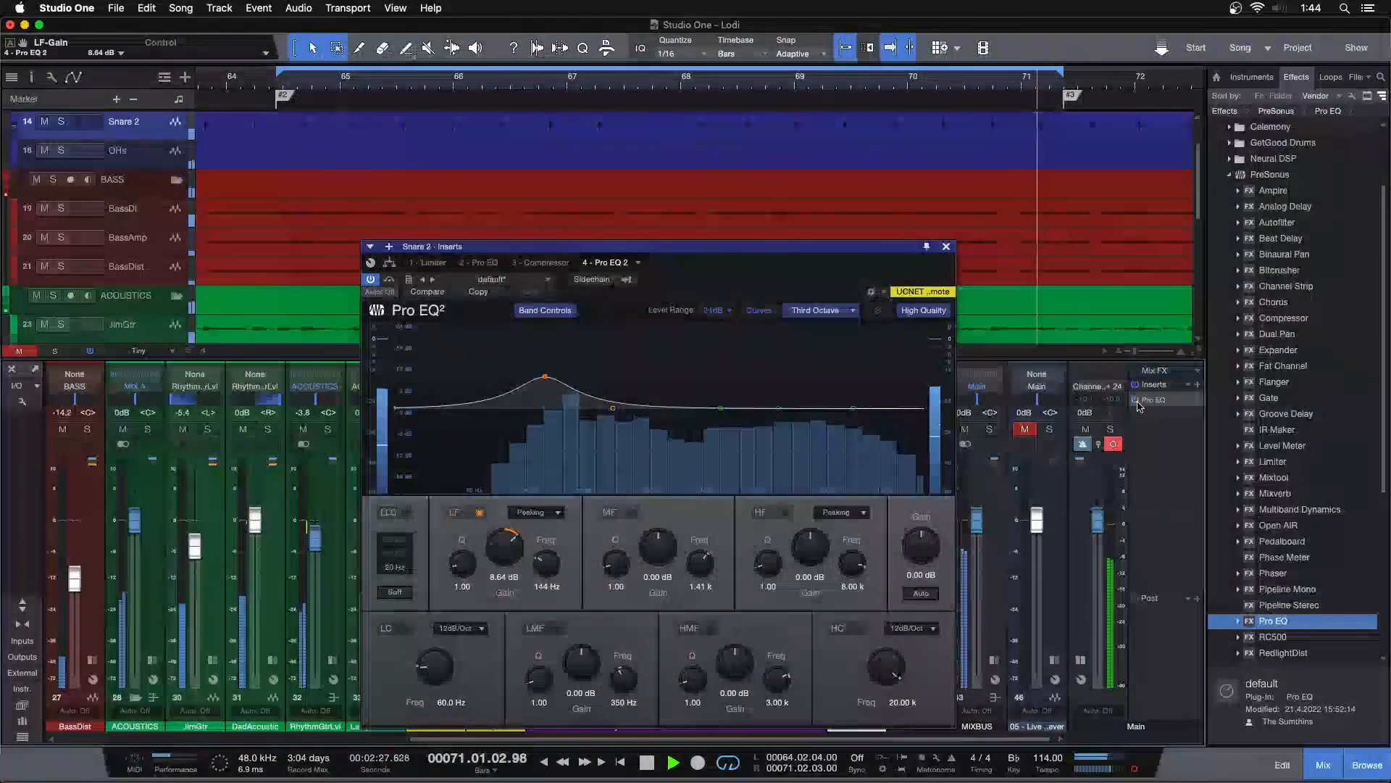
left_click(1052, 430)
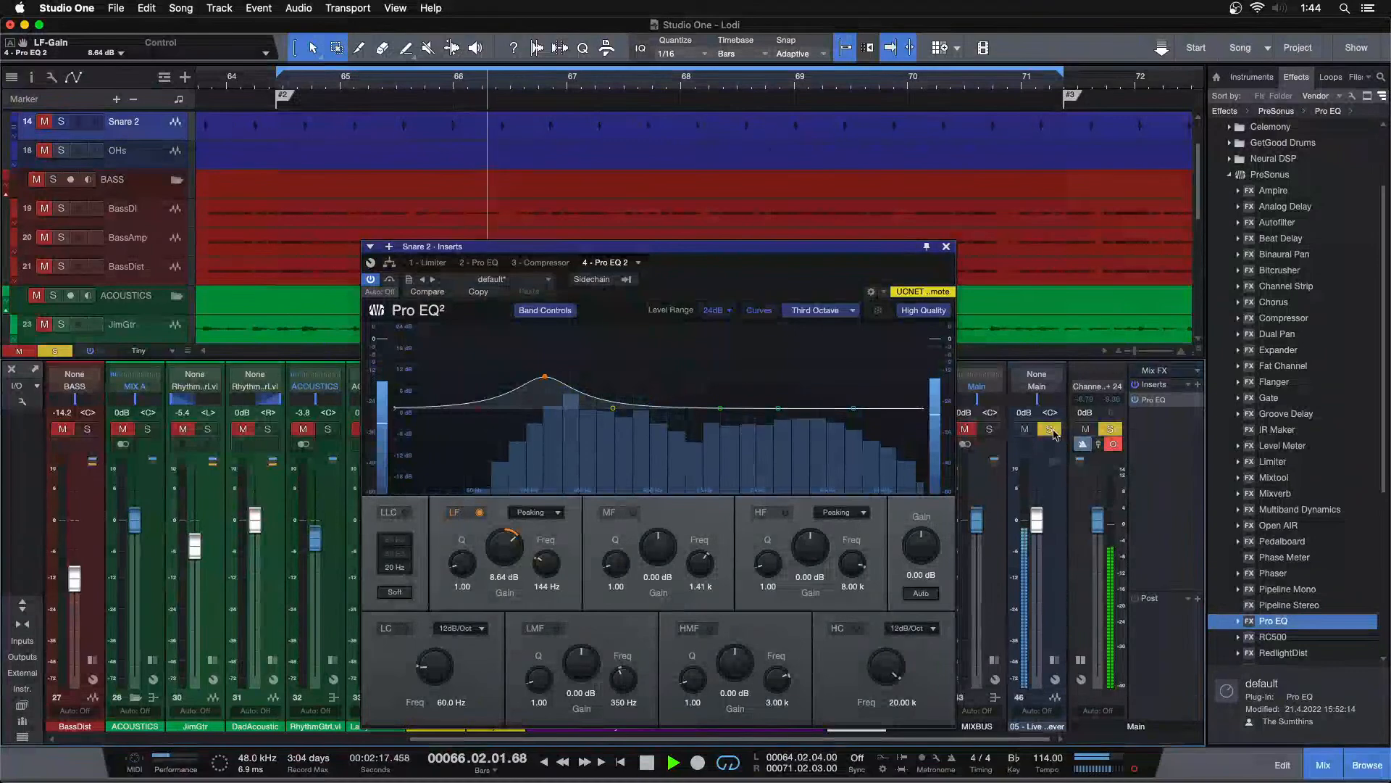
left_click(1052, 431)
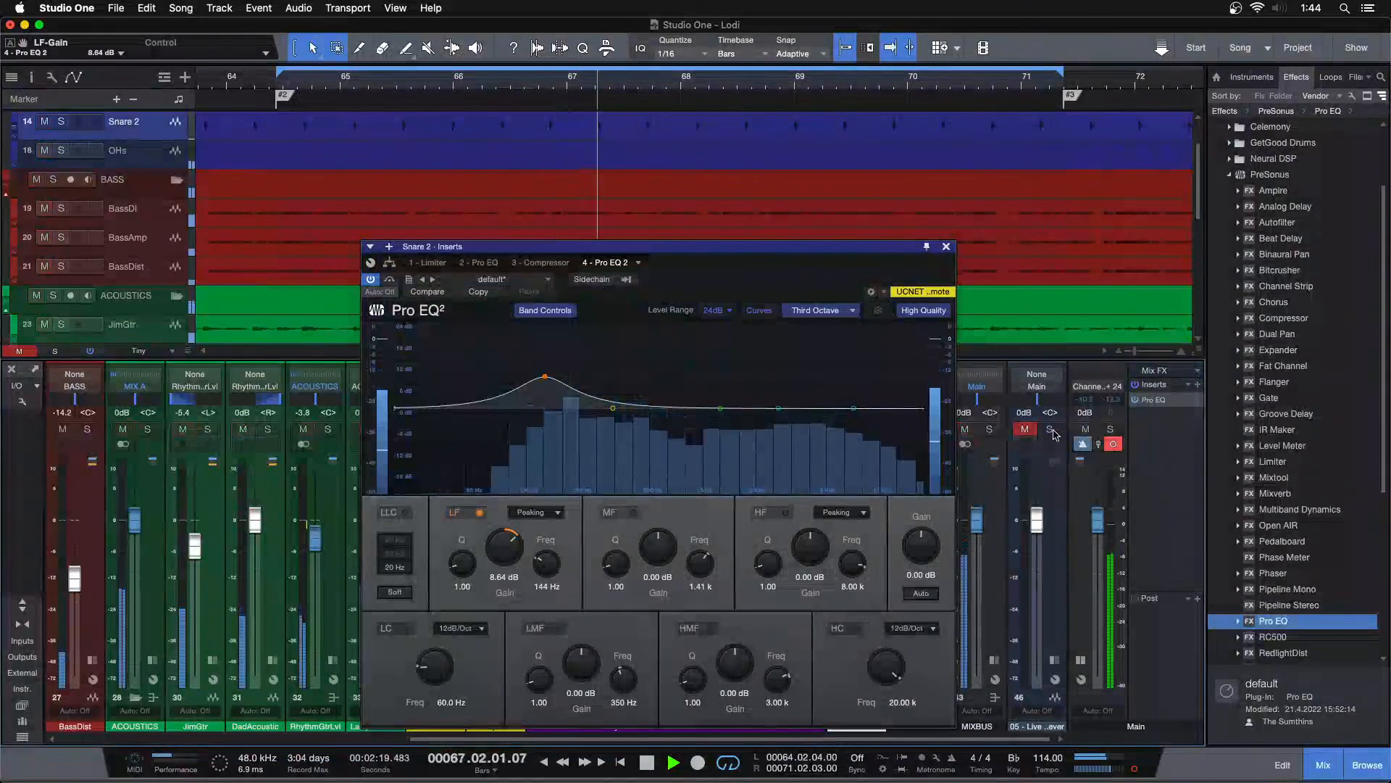
left_click(945, 247)
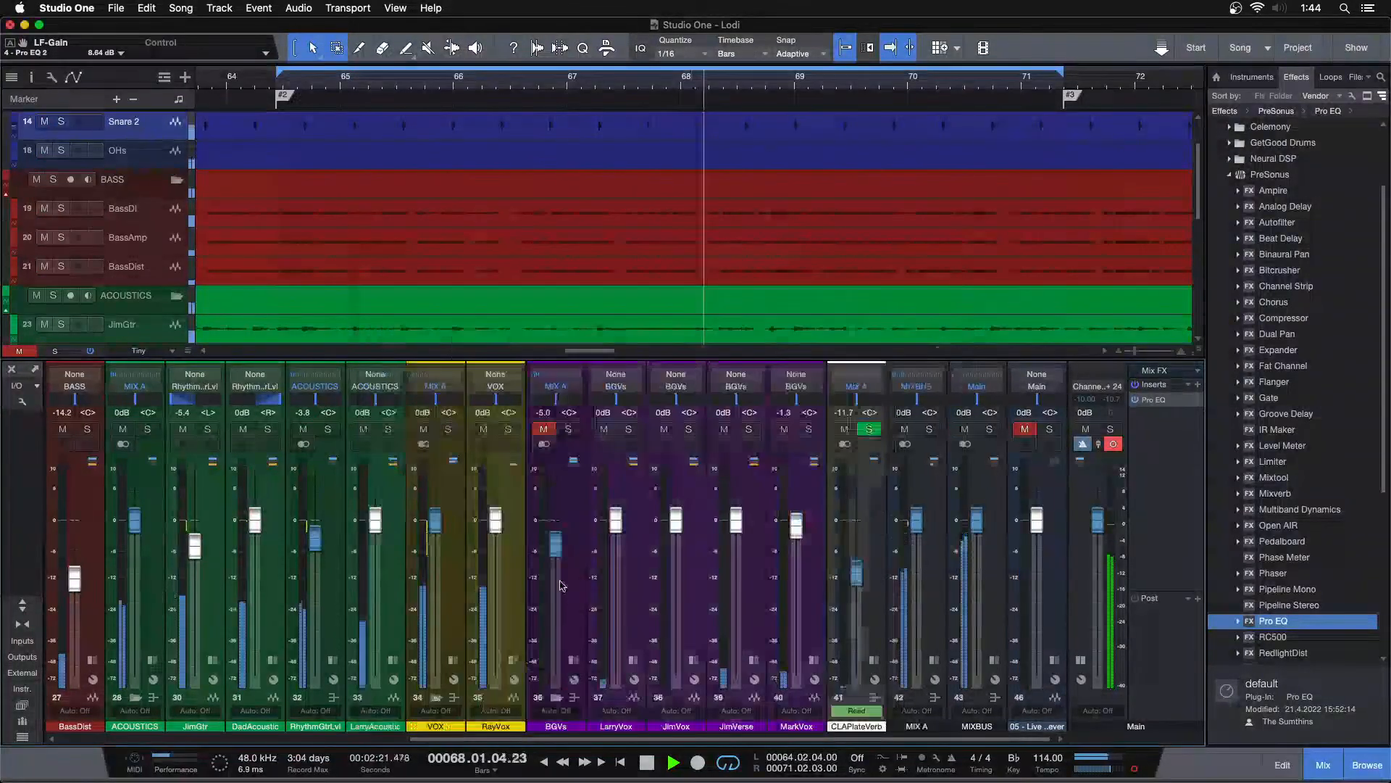
Step: Reopen Snare 2's Pro EQ 2, fine-tune the LF gain to 9.12 dB, and close the EQ
left_click_drag(599, 736, 243, 737)
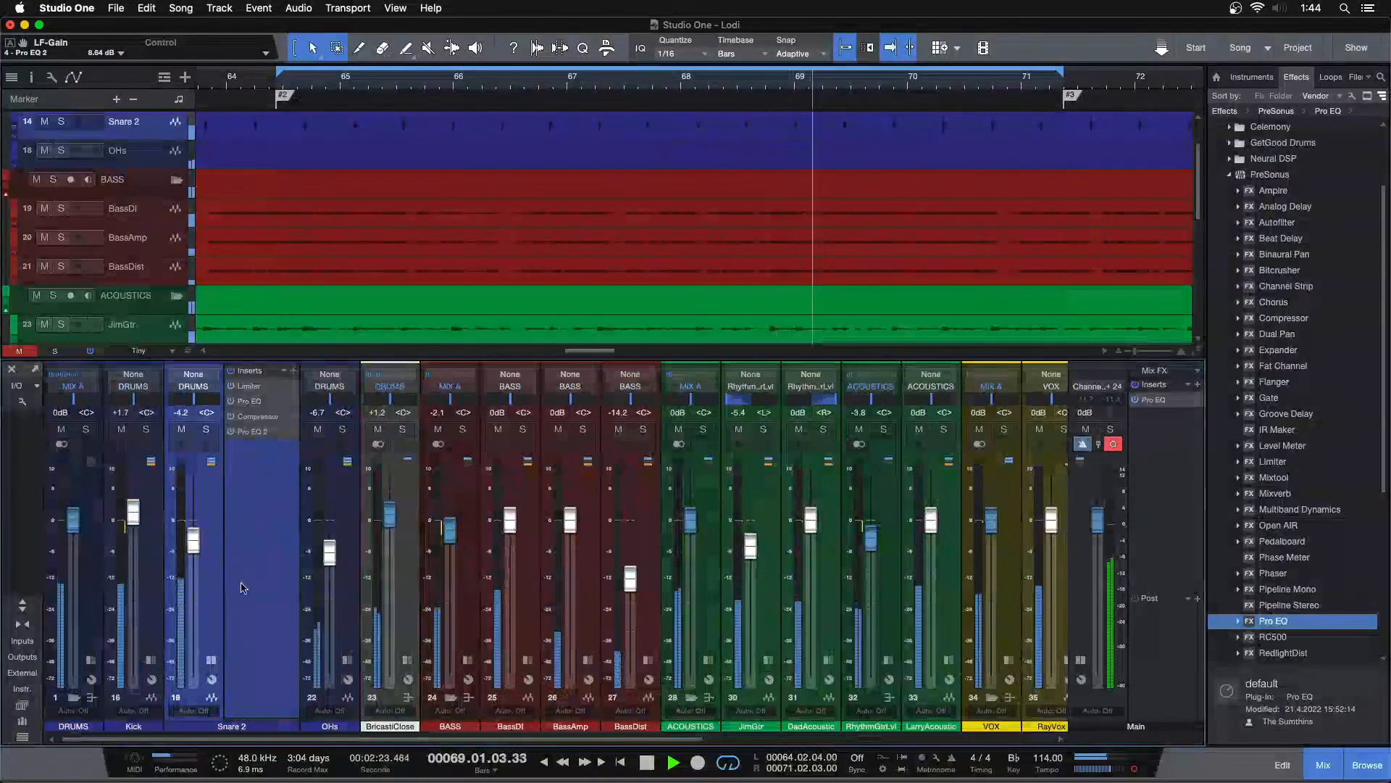
left_click(264, 430)
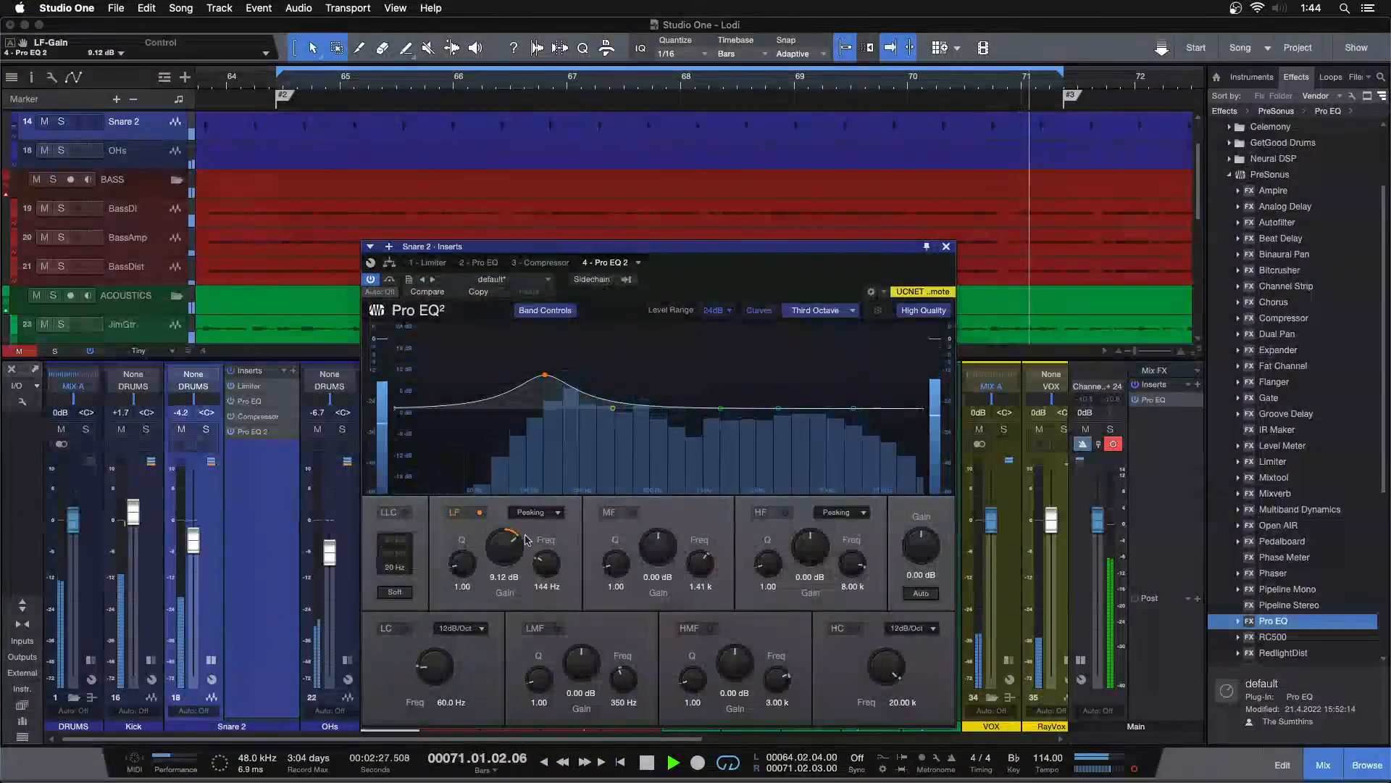
left_click_drag(505, 549, 505, 554)
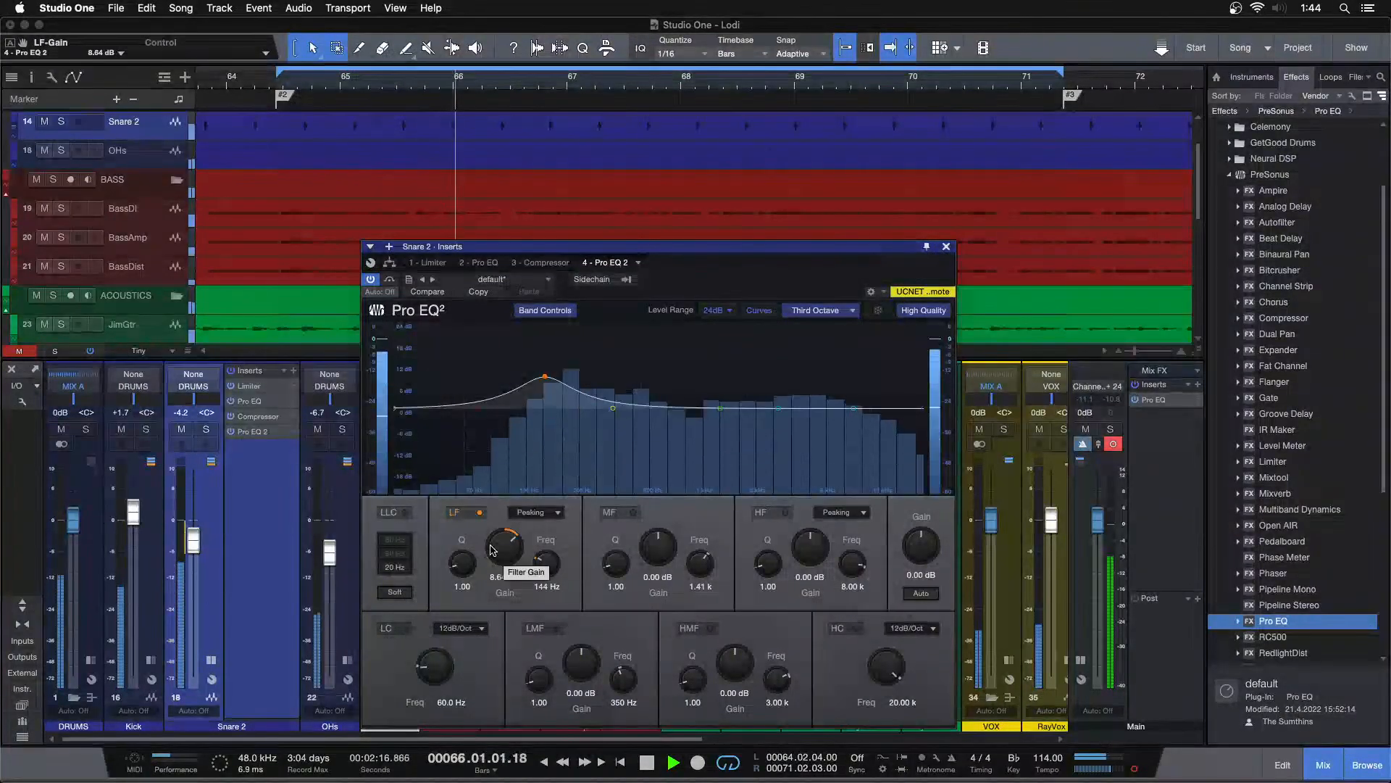
left_click(946, 247)
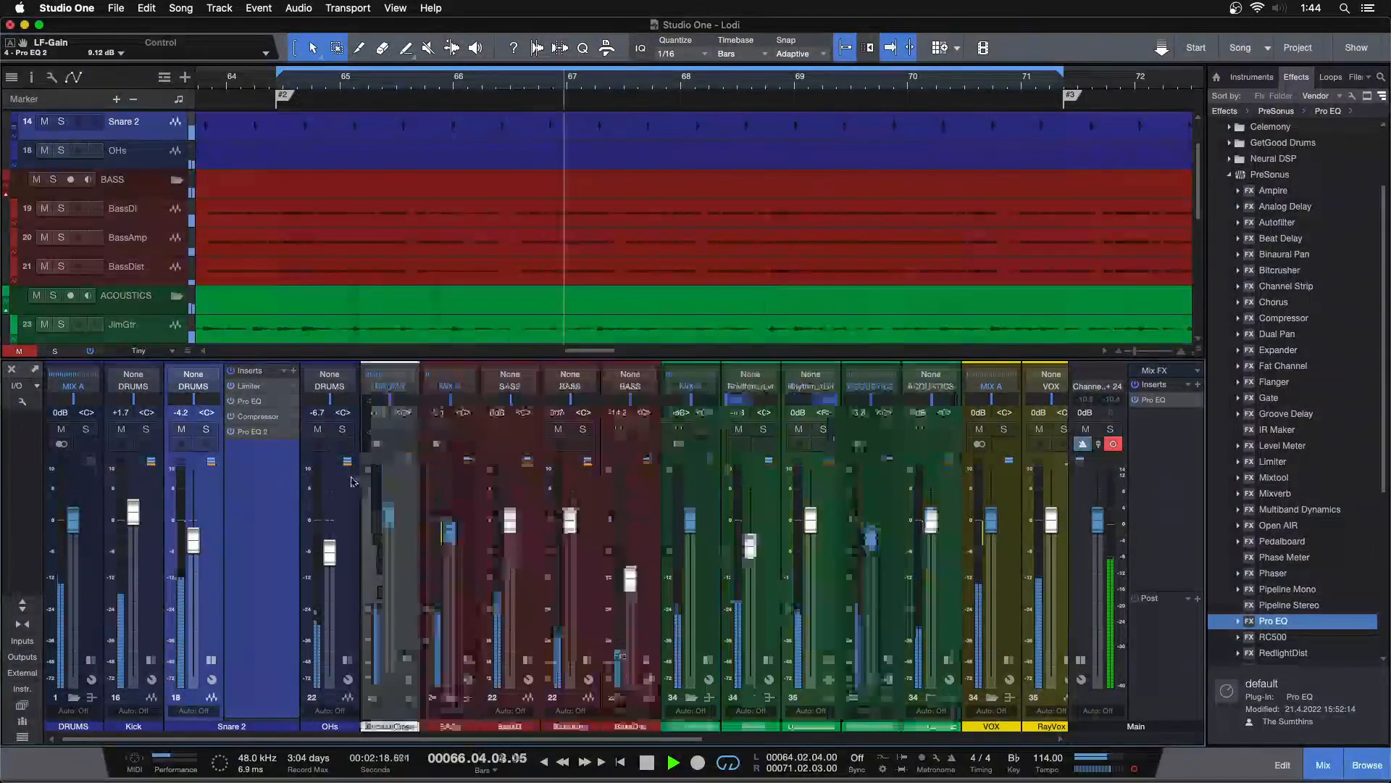
Step: Raise the high-cut frequency of Main's Pro EQ to 10.04 kHz and close the EQ
scroll(216, 658, "right", 15)
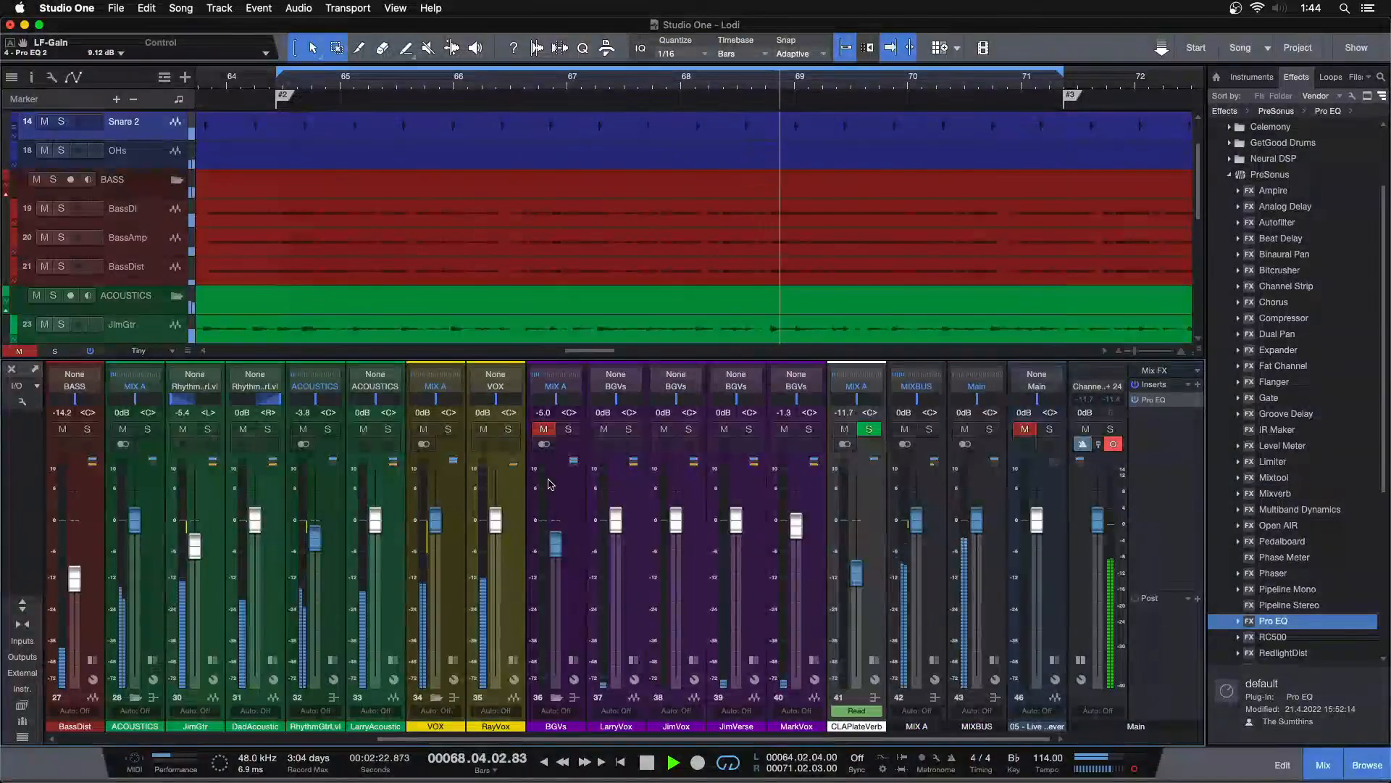
left_click(1148, 404)
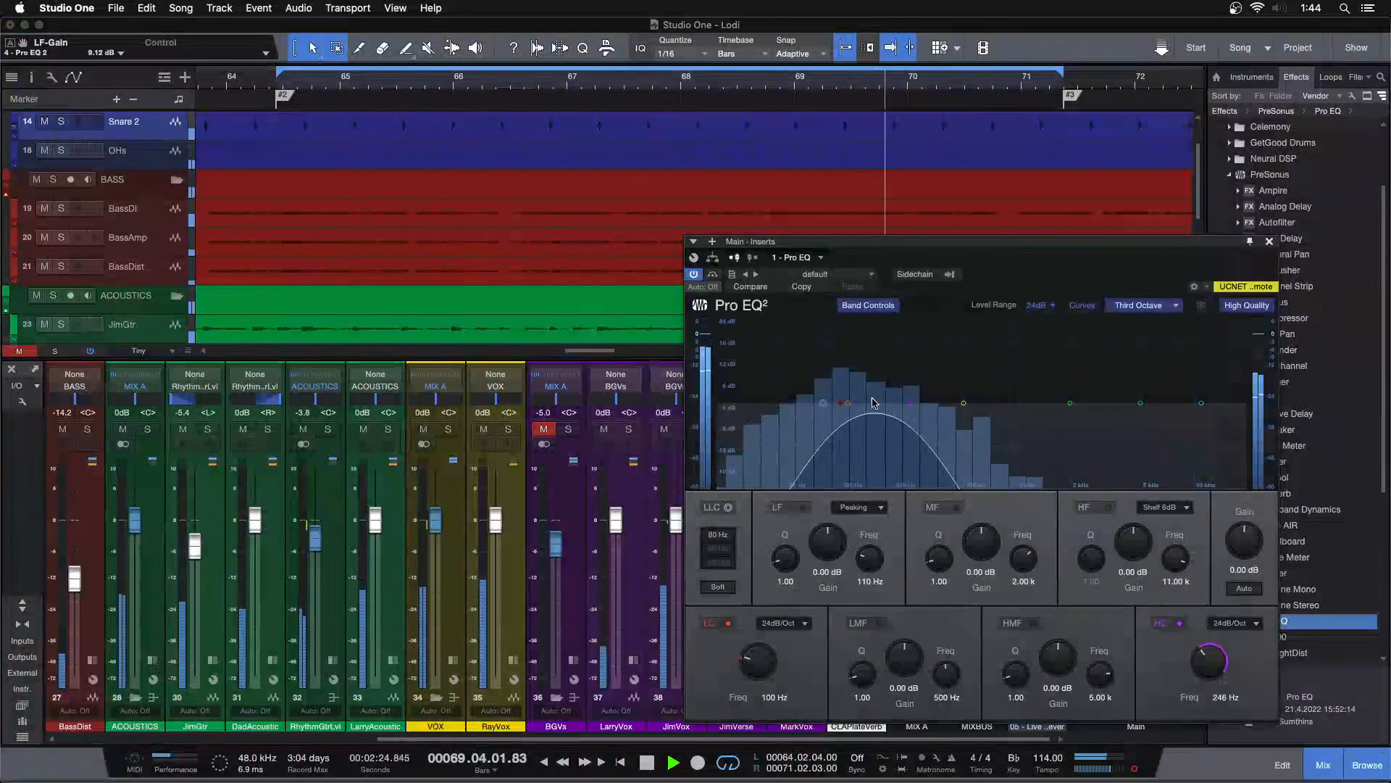
left_click_drag(910, 410, 1195, 403)
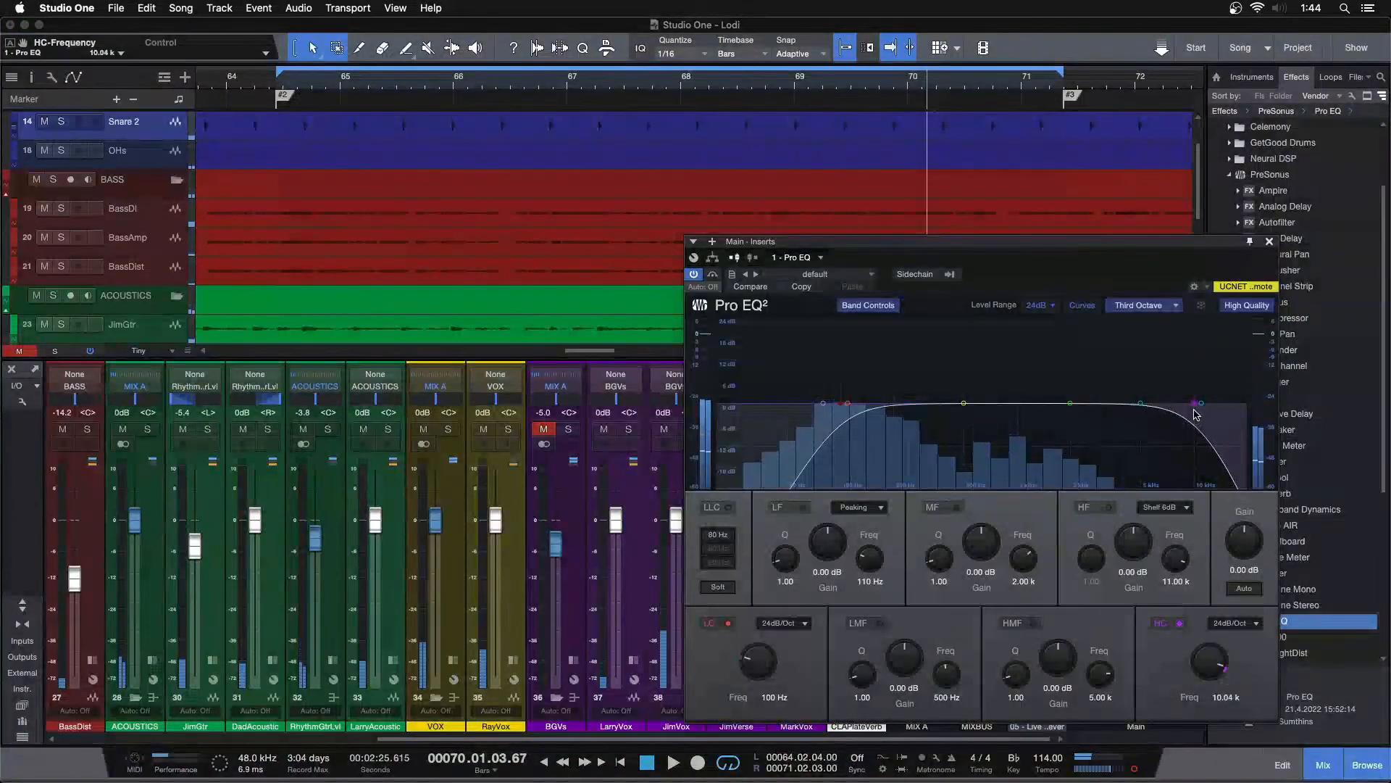
left_click_drag(1245, 259, 1027, 255)
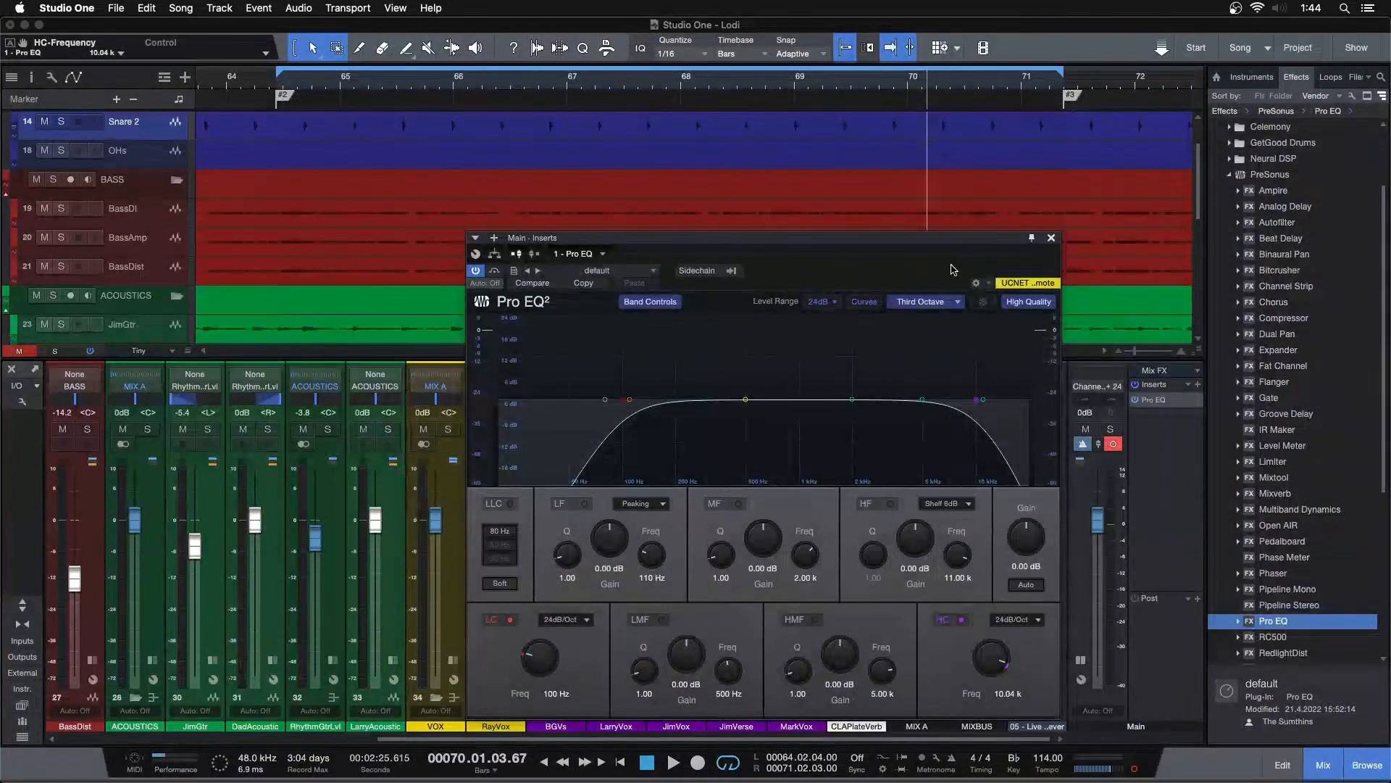
left_click(1051, 239)
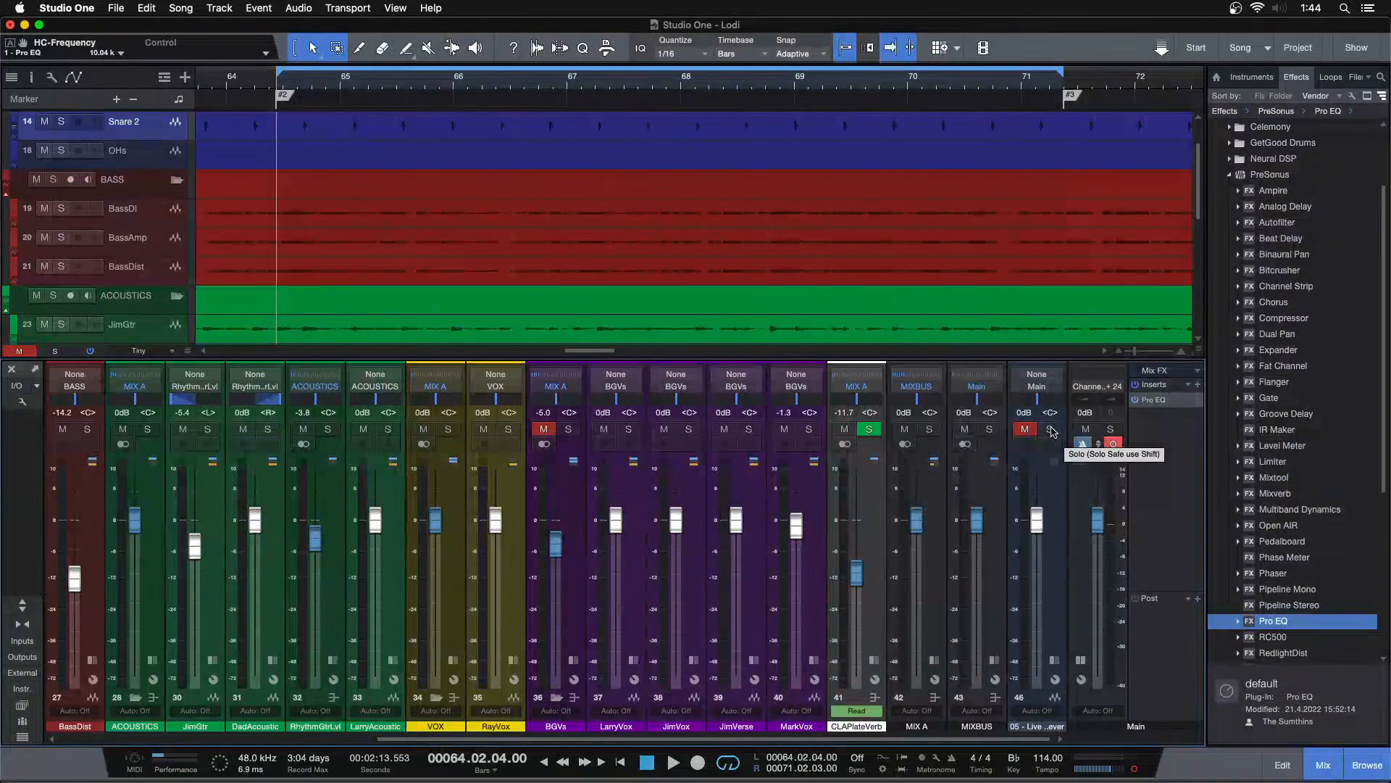
Step: Play the section and compare the wider-band mix with the reference track by toggling the reference's solo
key("space")
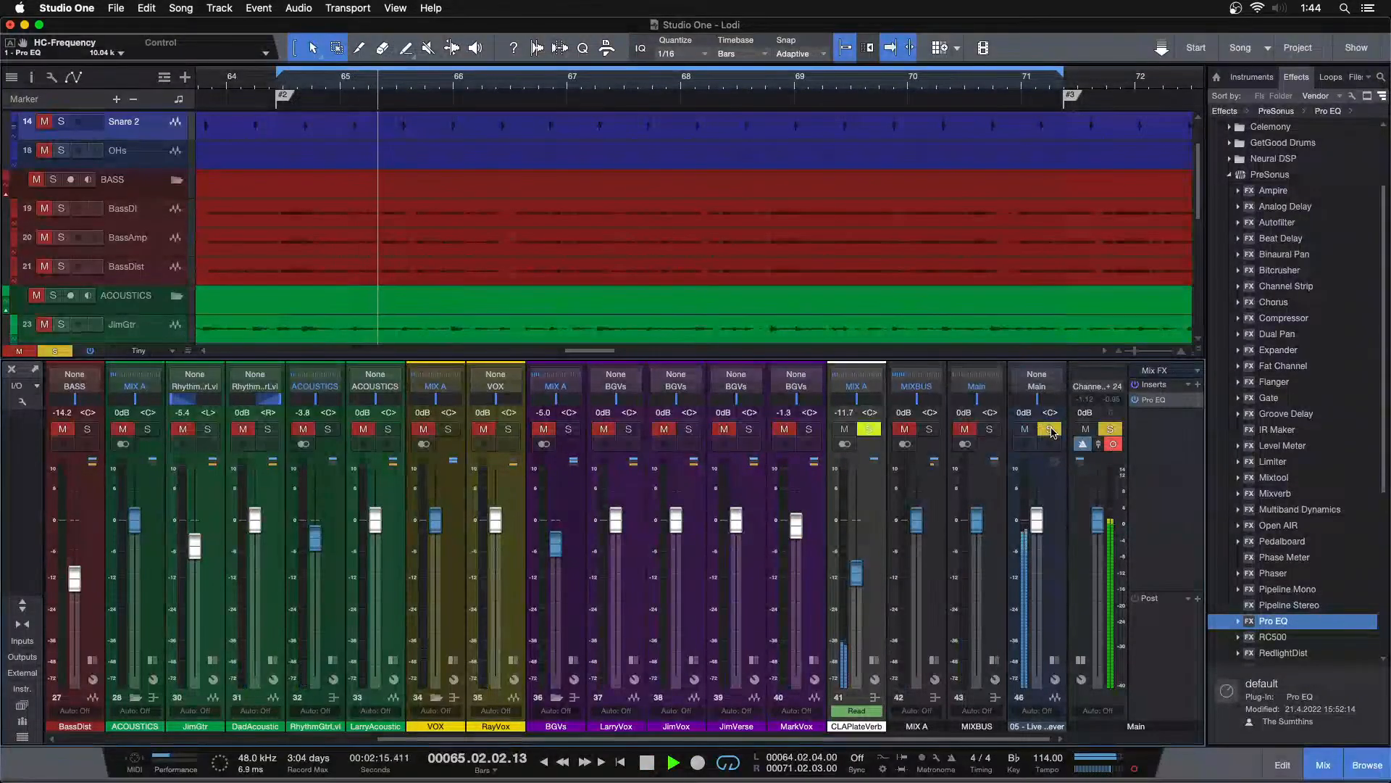
left_click(1051, 429)
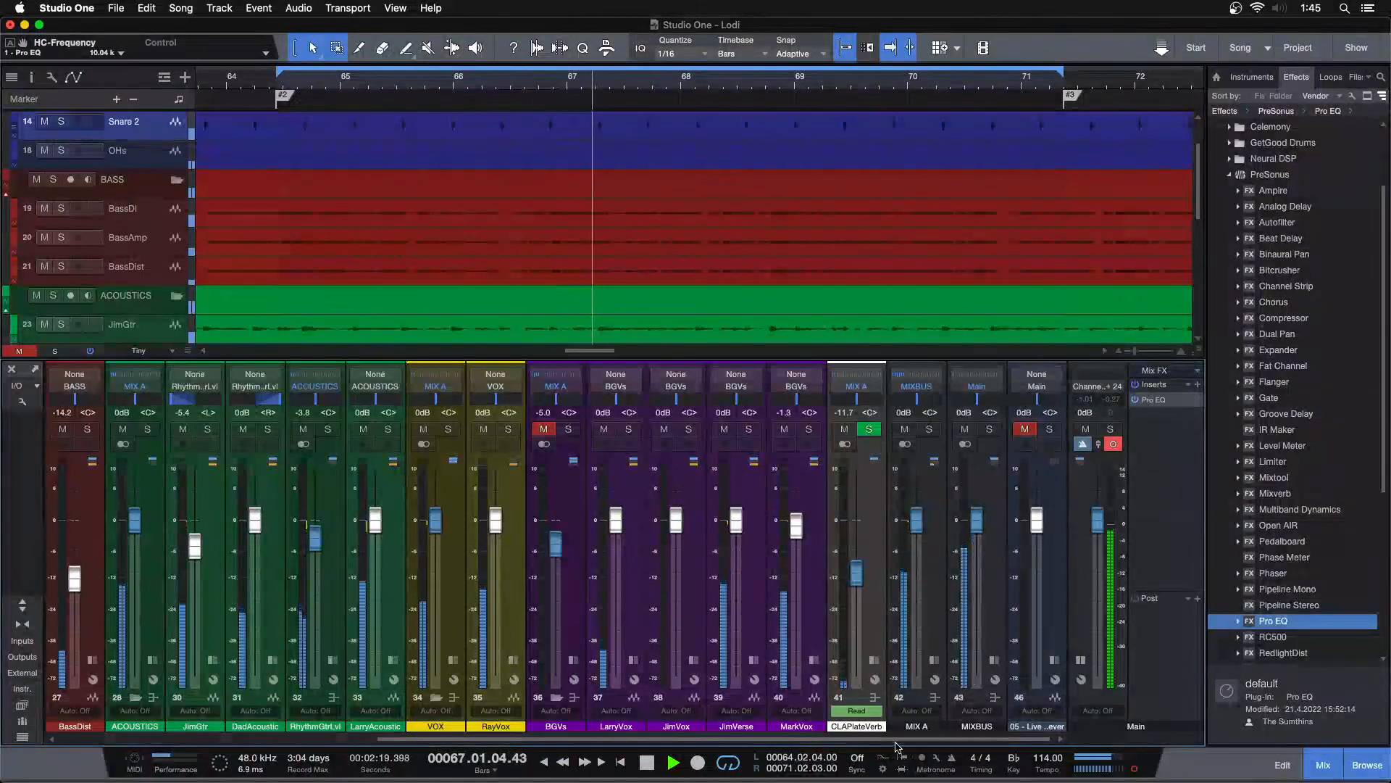
left_click(322, 738)
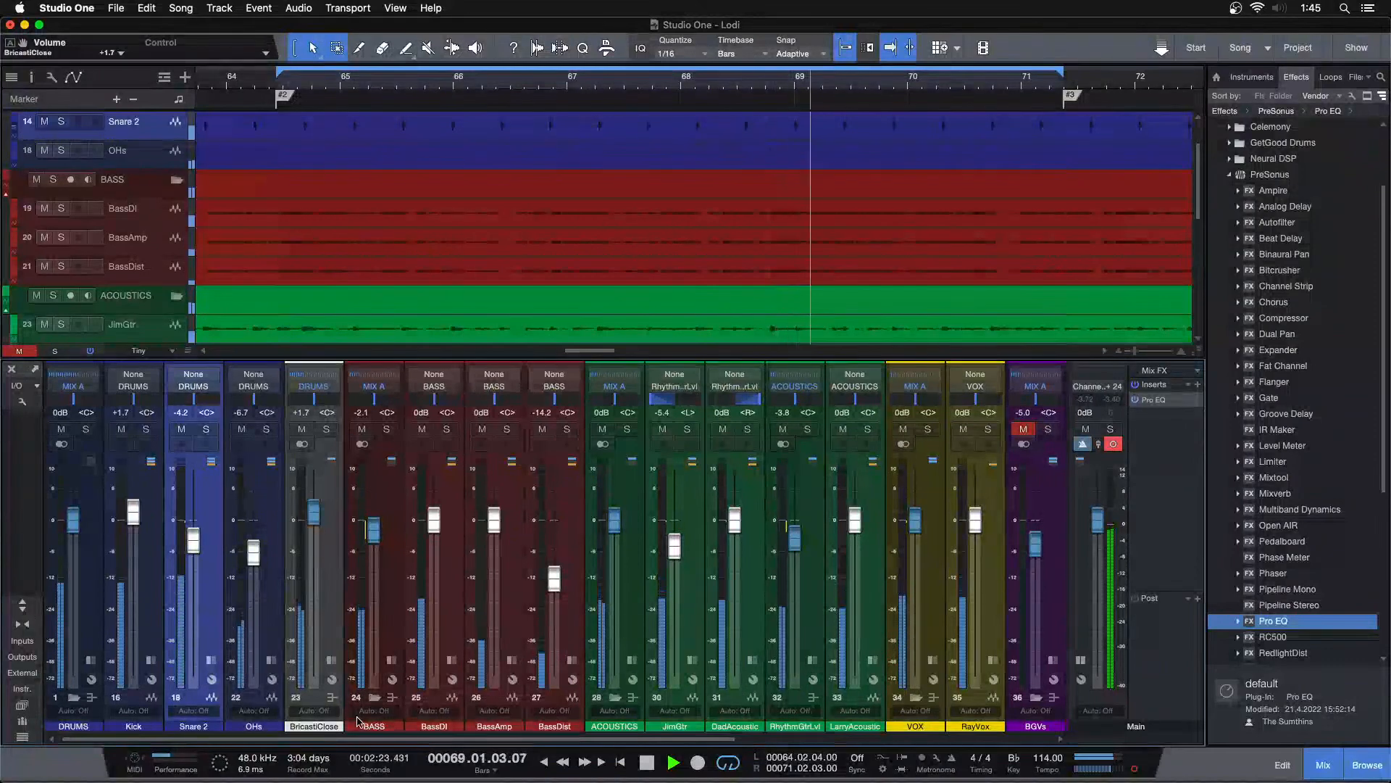
left_click_drag(348, 737, 973, 718)
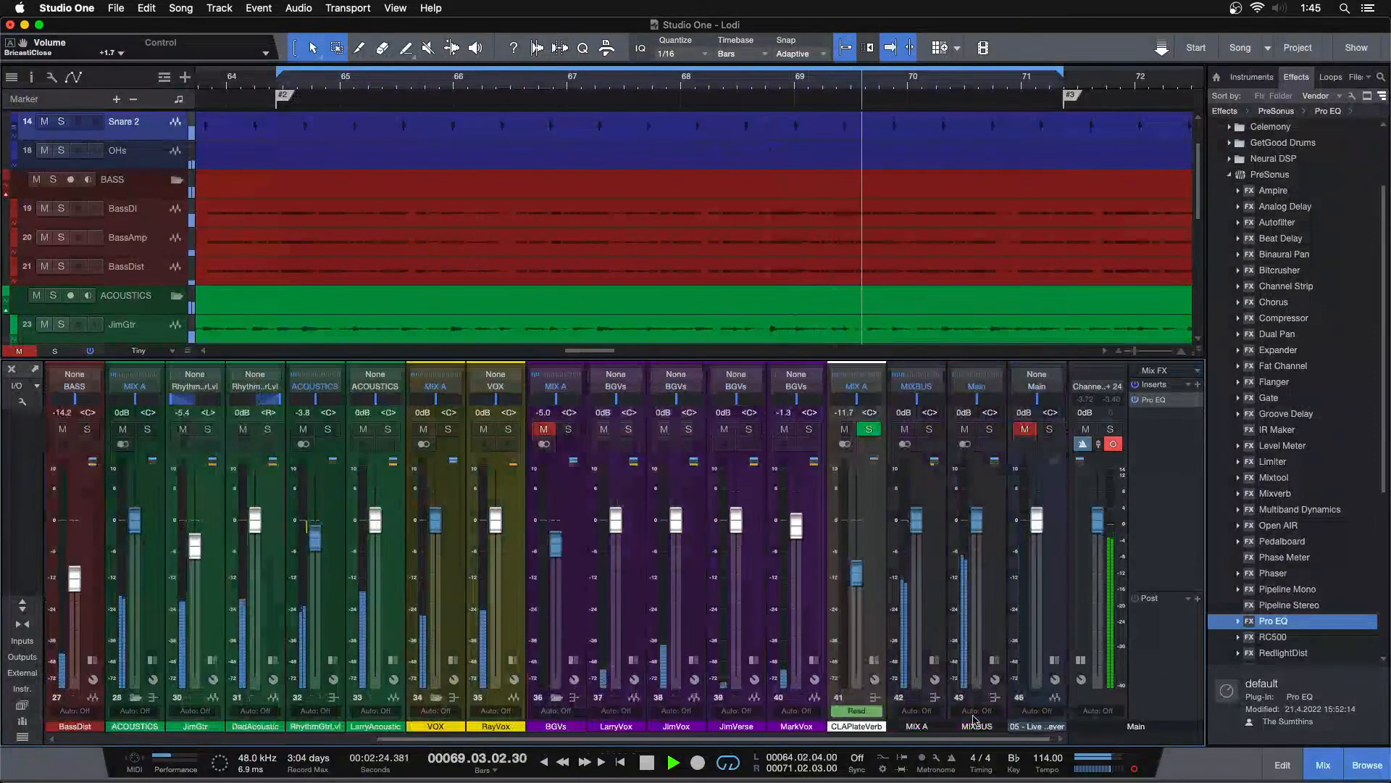
Step: Lower the high cut of Main's Pro EQ to 244 Hz, close it, and compare the low band with the soloed reference track
double_click(1145, 400)
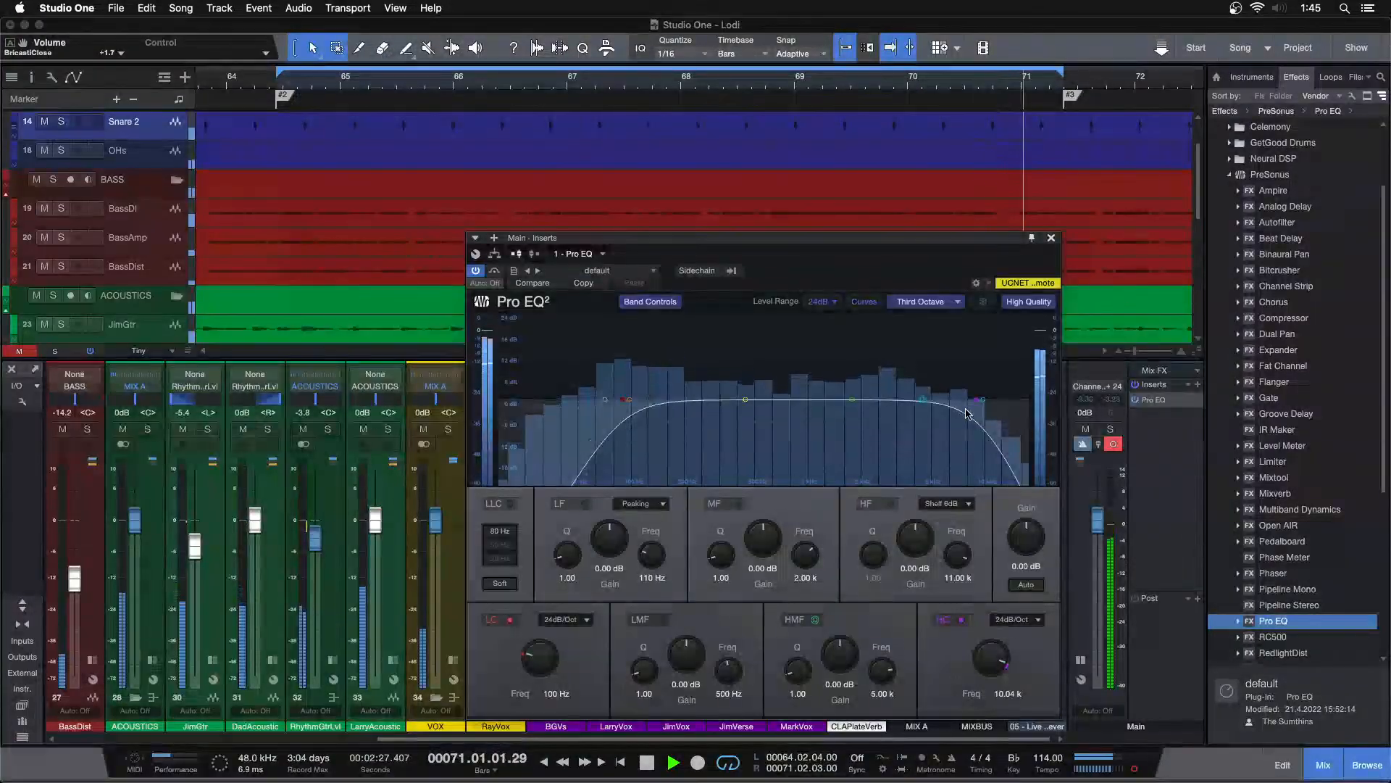
left_click_drag(986, 400, 691, 402)
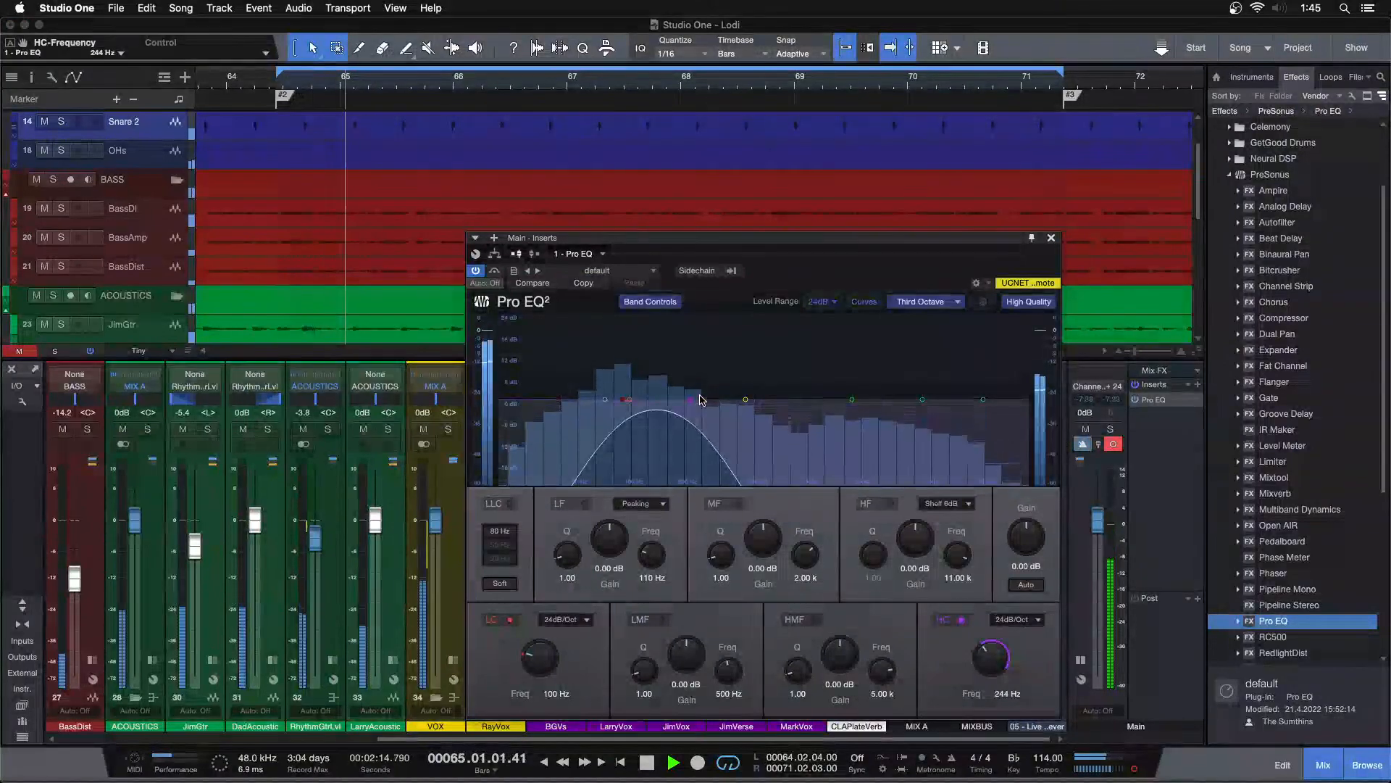
left_click(1052, 238)
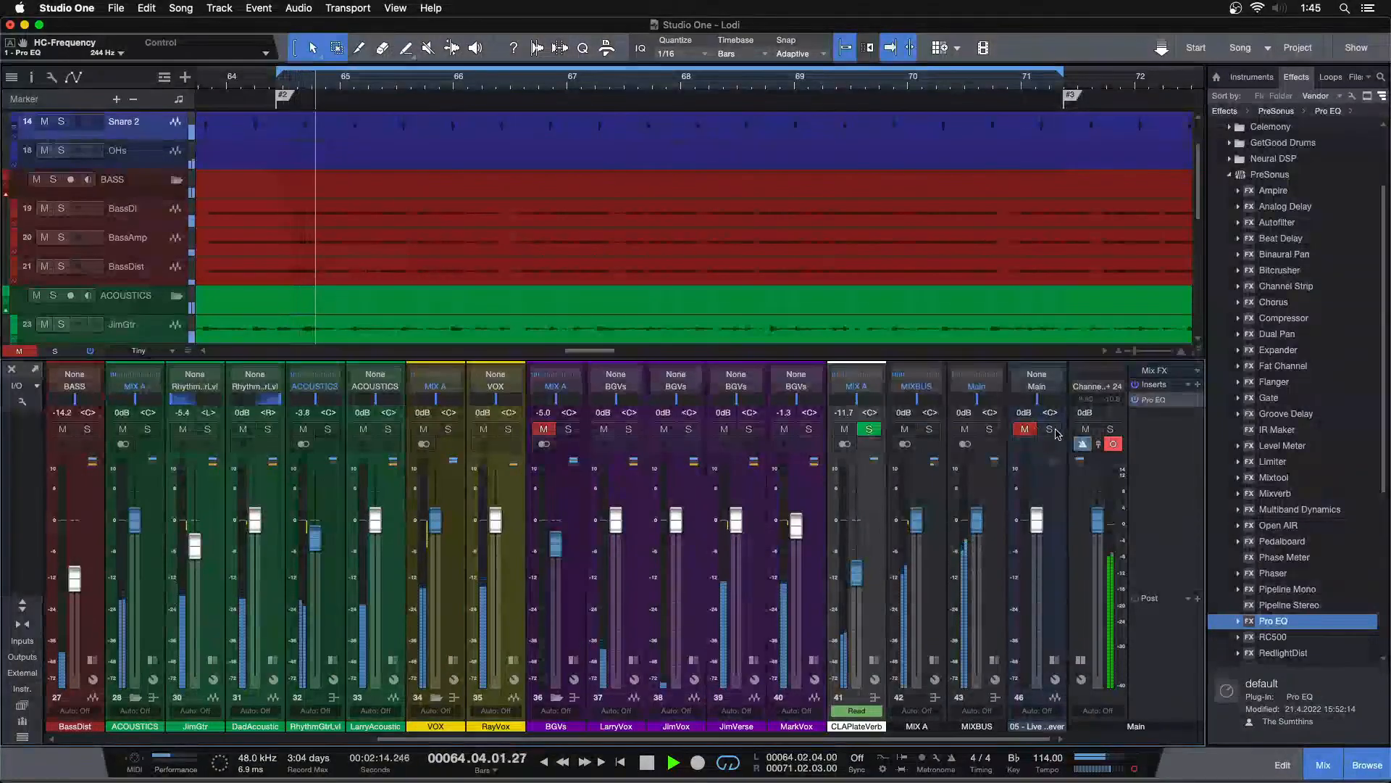
left_click(1050, 429)
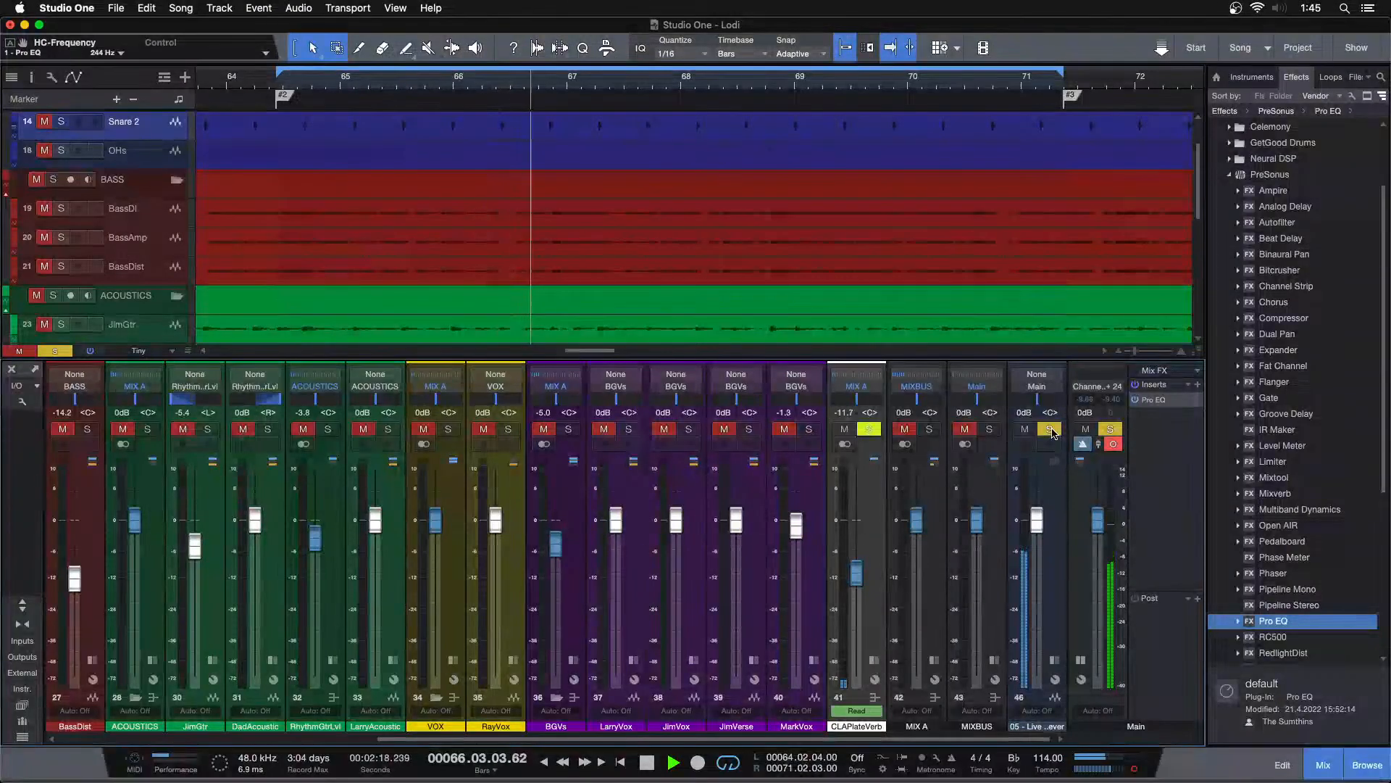
left_click(1050, 429)
left_click(1050, 429)
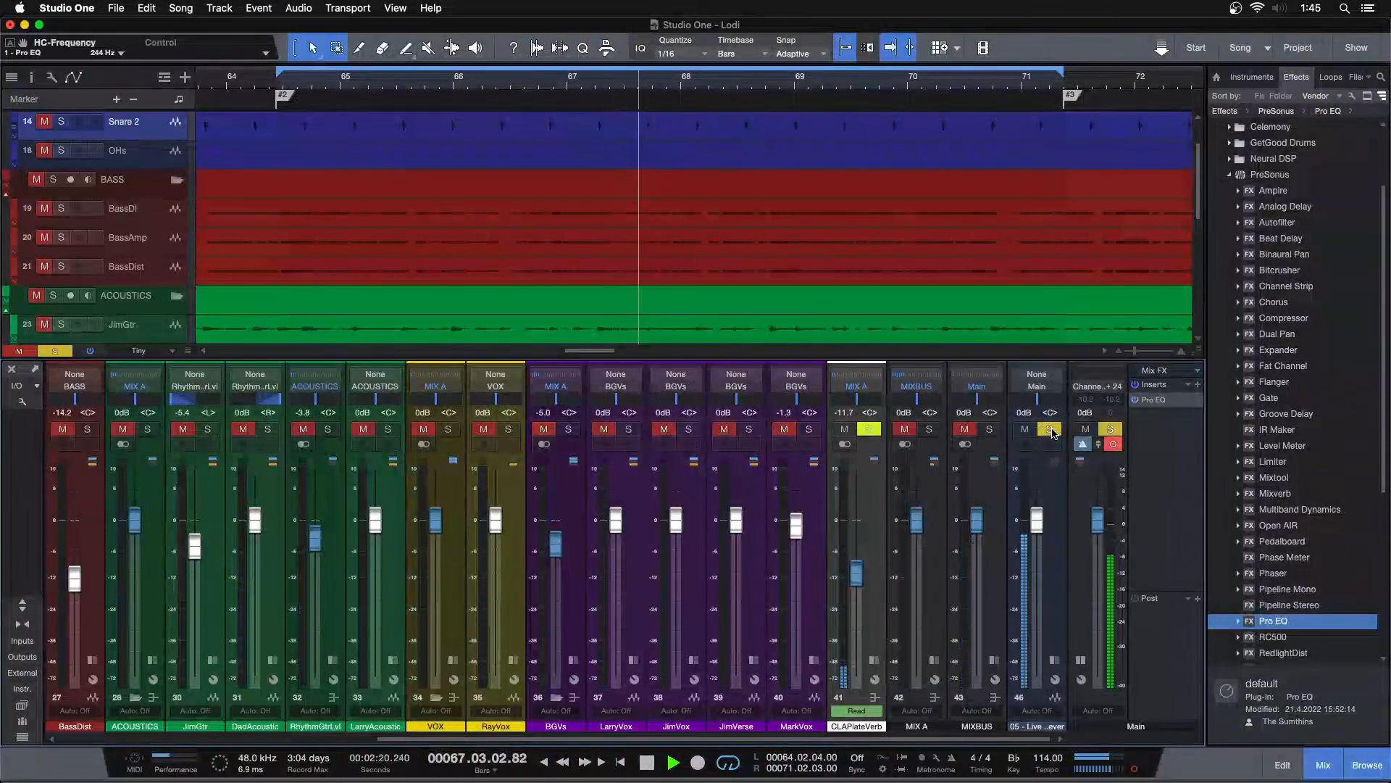
left_click(1050, 429)
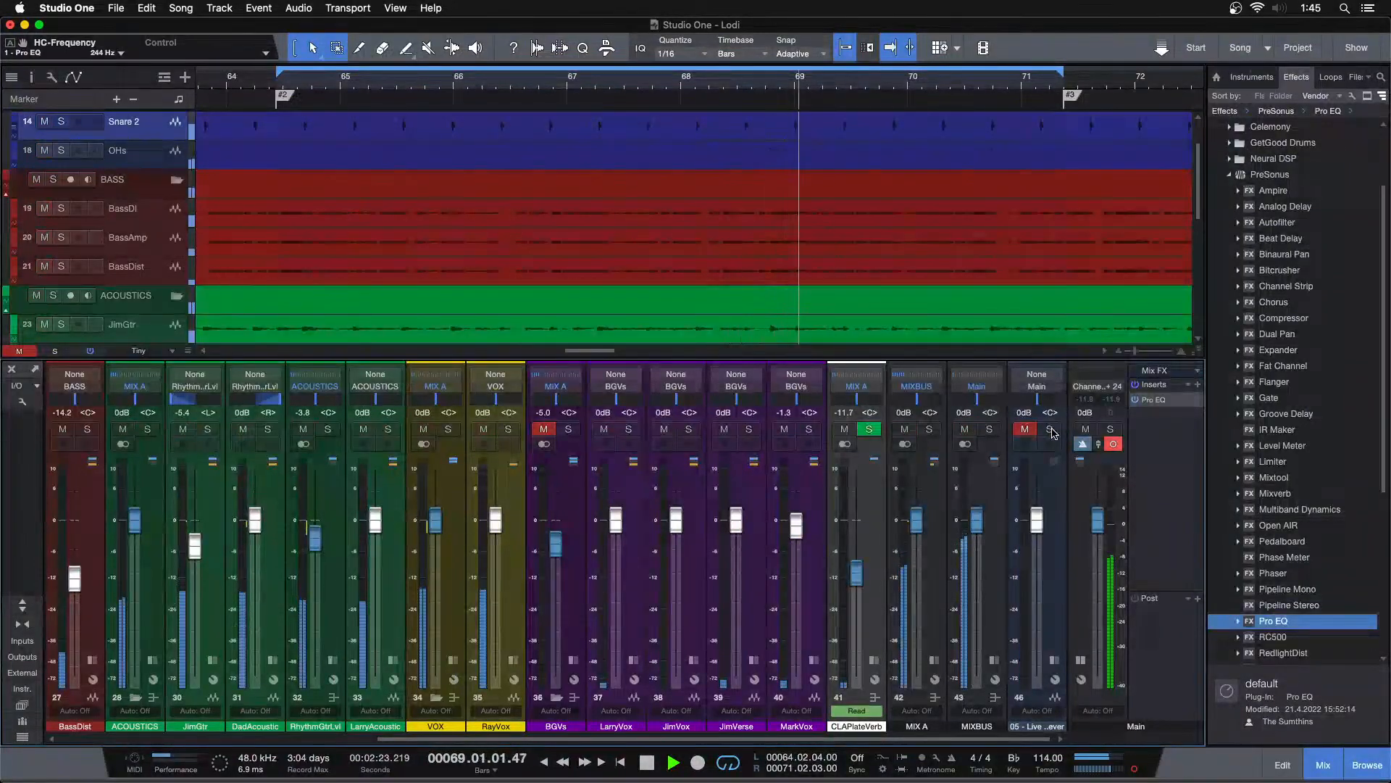
Step: Reopen Main's Pro EQ, set its high cut to 9.95 kHz, and close it
double_click(1147, 400)
left_click_drag(691, 401, 976, 406)
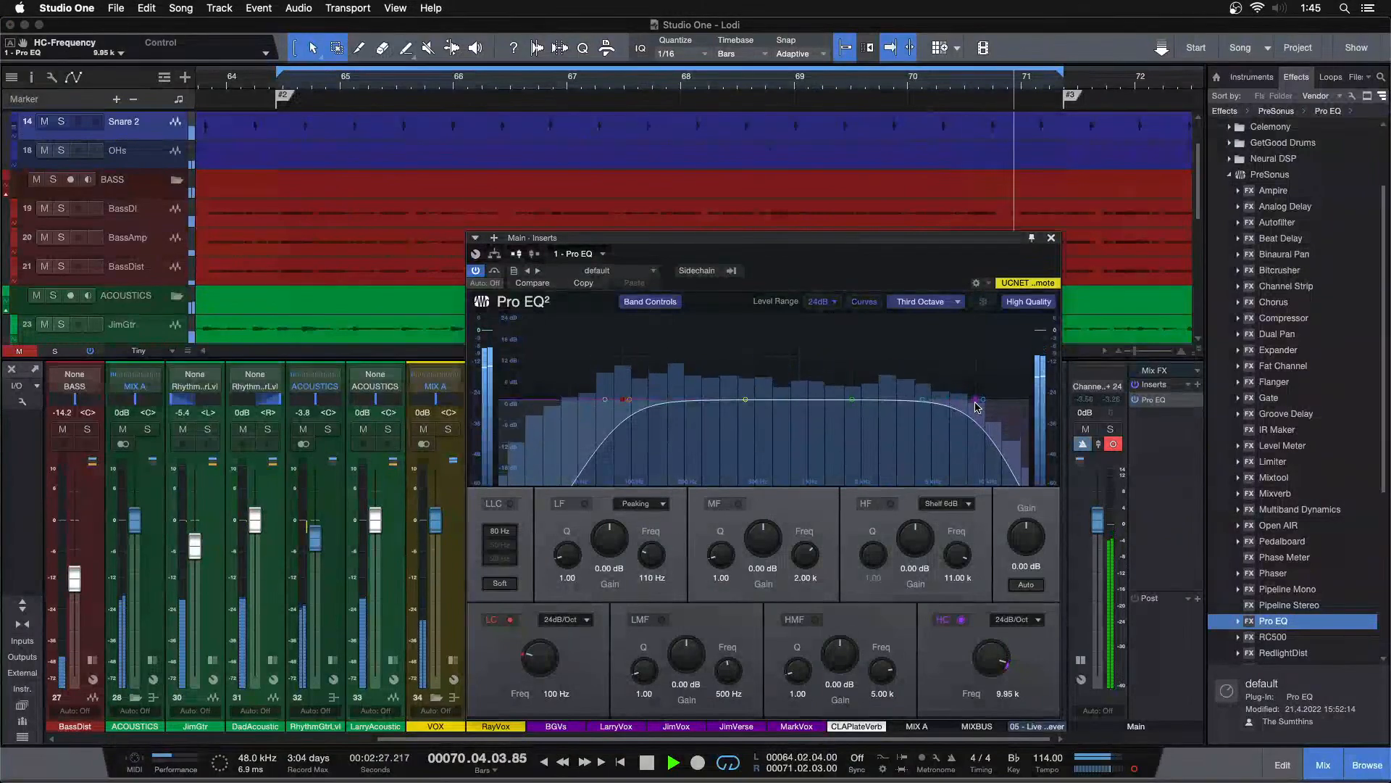
left_click(1050, 238)
Step: Open the BASS bus's first Pro EQ, set its HMF gain to 16.80 dB while soloing the bus briefly, and close the EQ
mouse_move(765, 737)
left_mouse_down()
mouse_move(457, 738)
mouse_move(768, 737)
left_mouse_up()
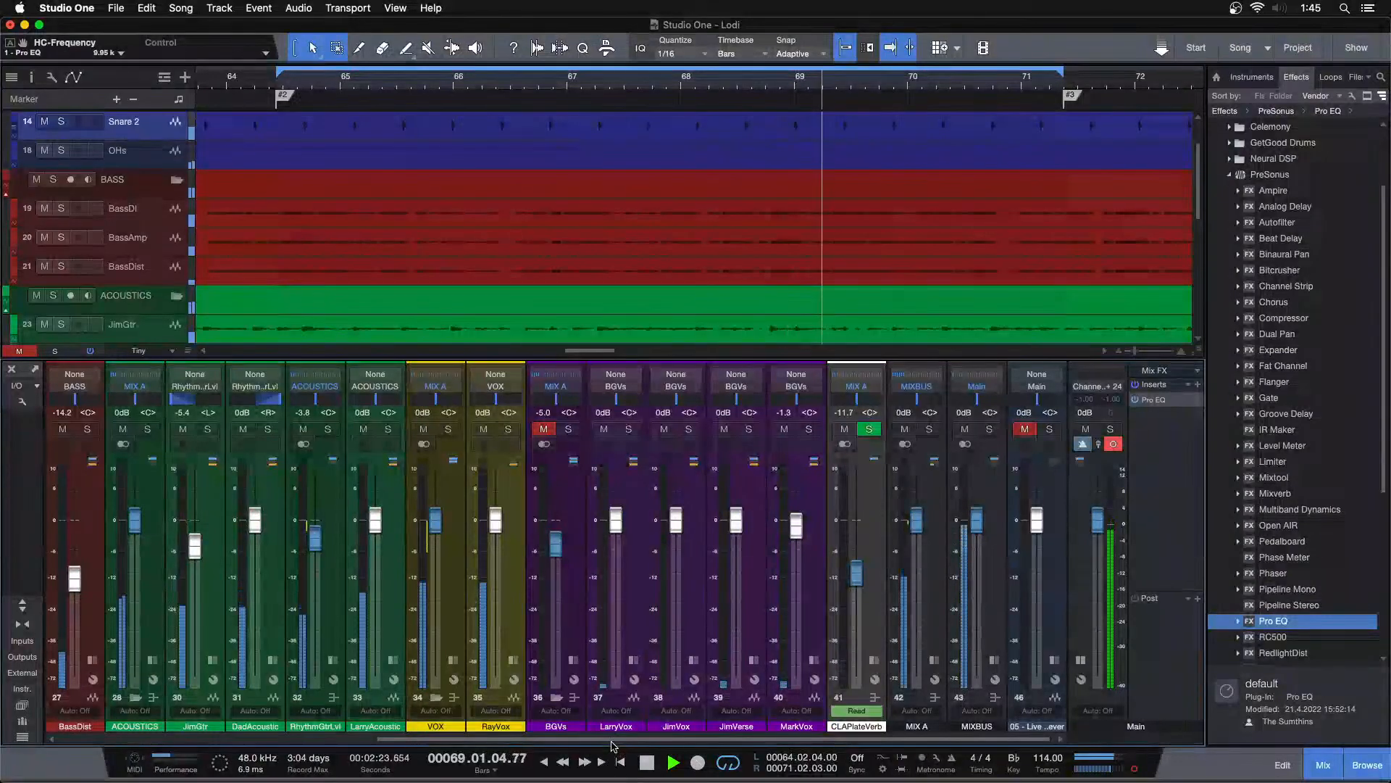
scroll(386, 654, "left", 10)
left_click(385, 659)
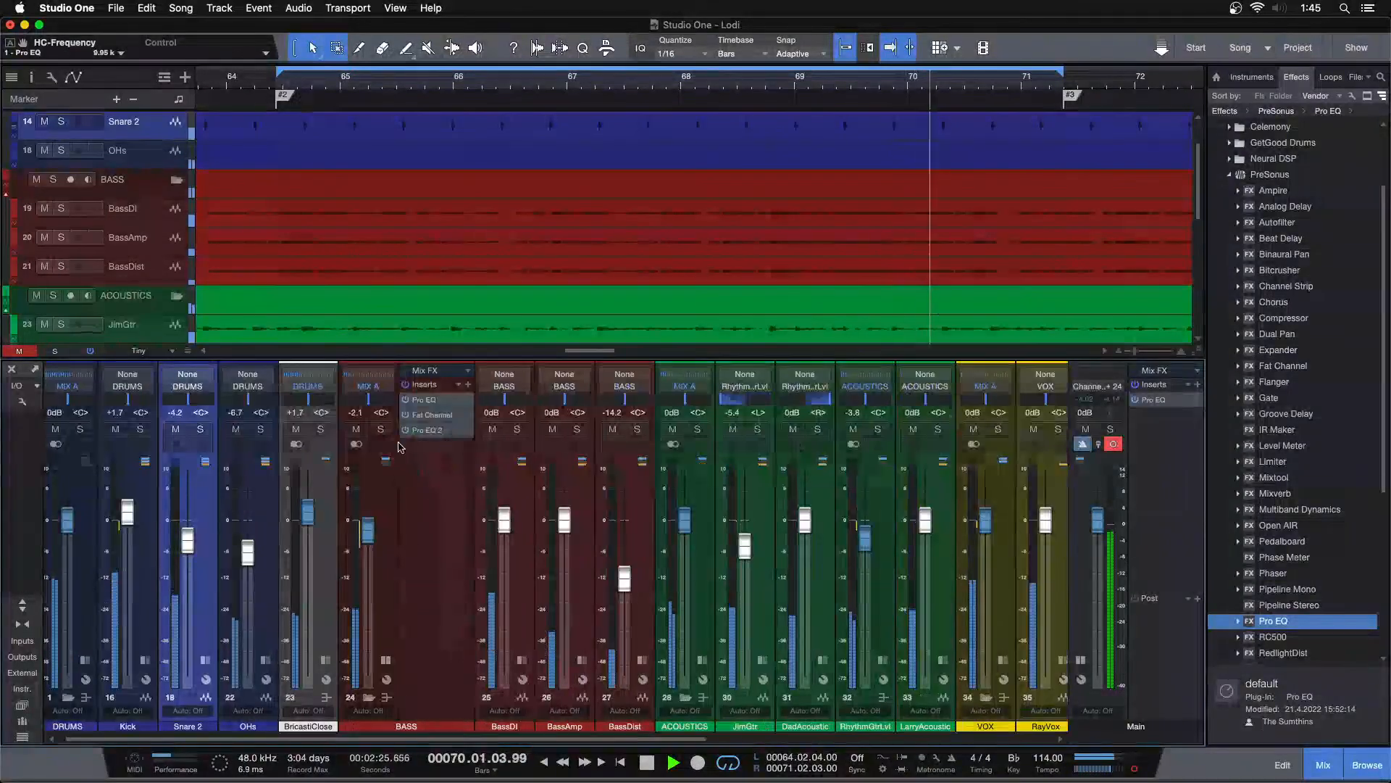
double_click(420, 405)
left_click(381, 429)
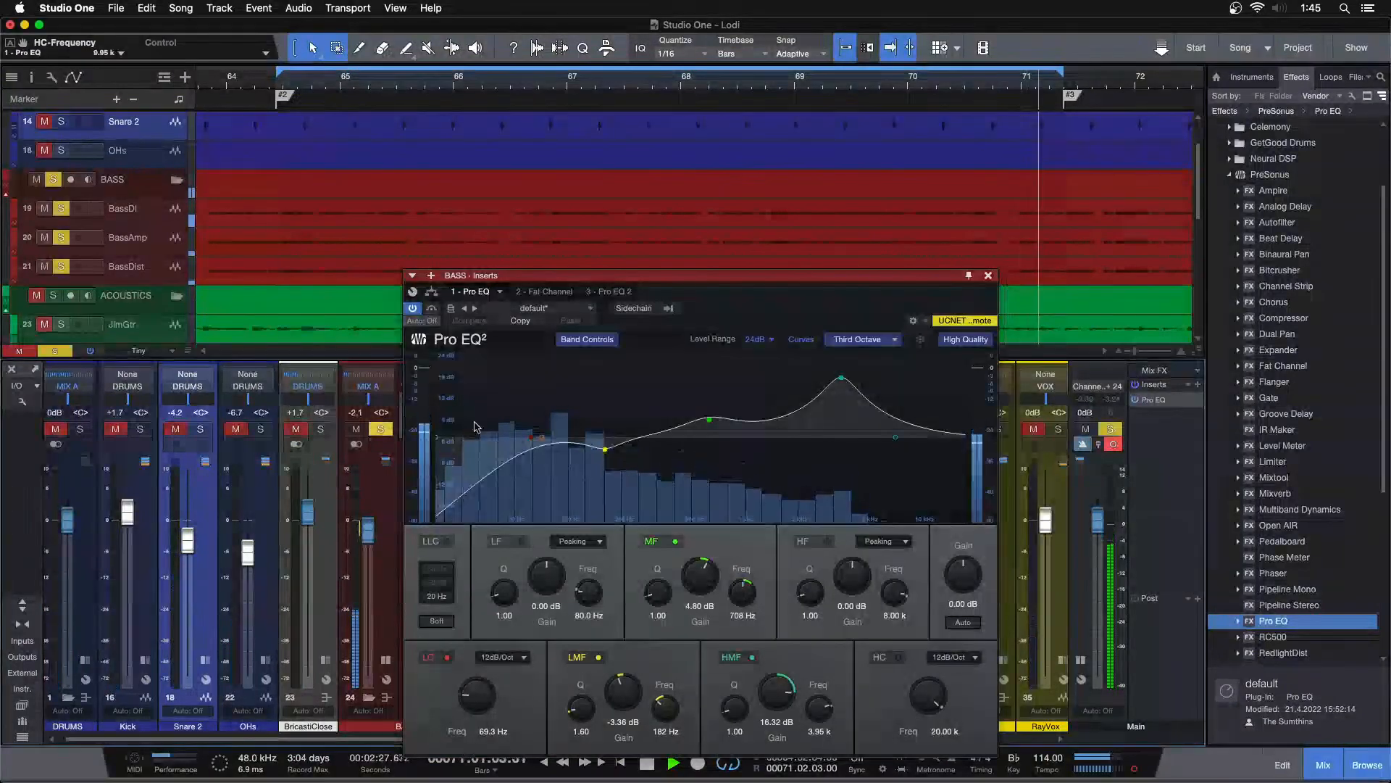
scroll(786, 692, "up", 2)
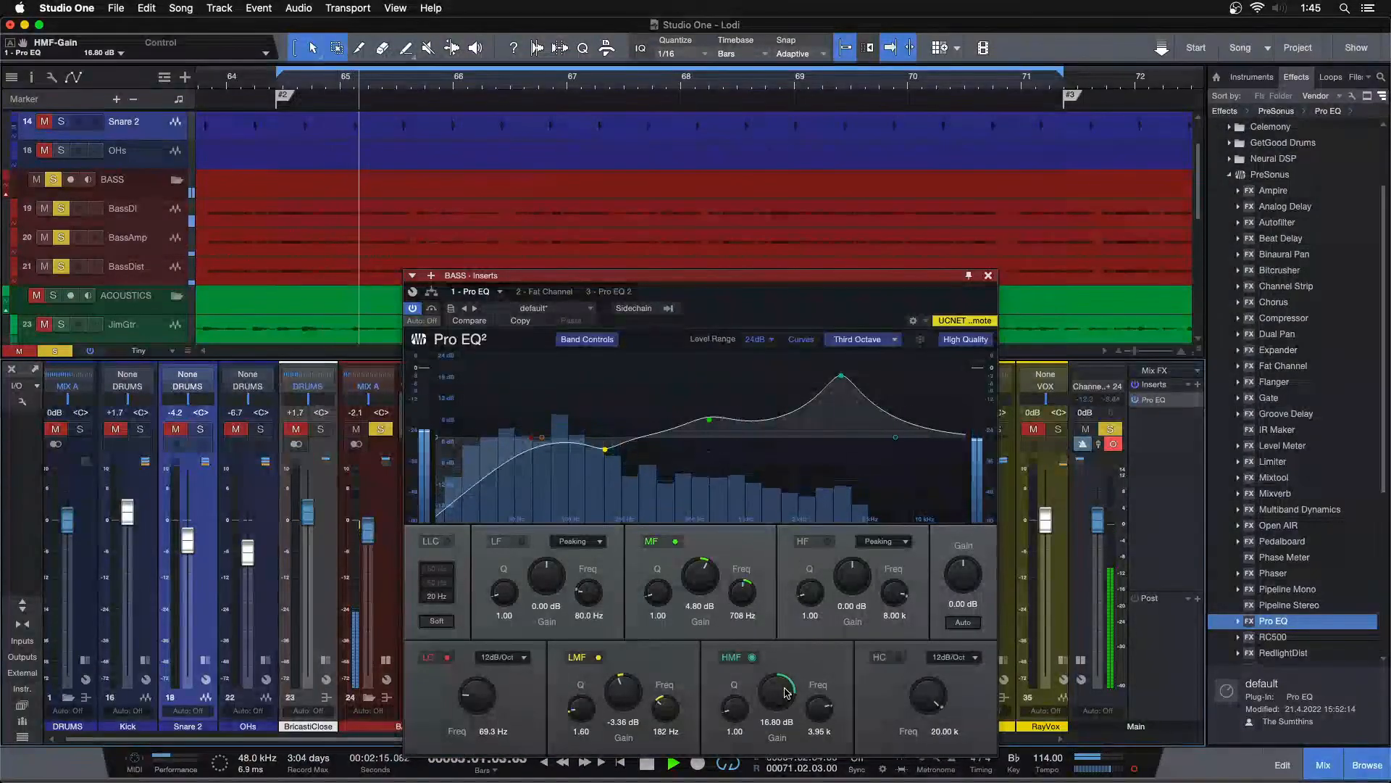
key("shift+s")
scroll(786, 693, "up", 2)
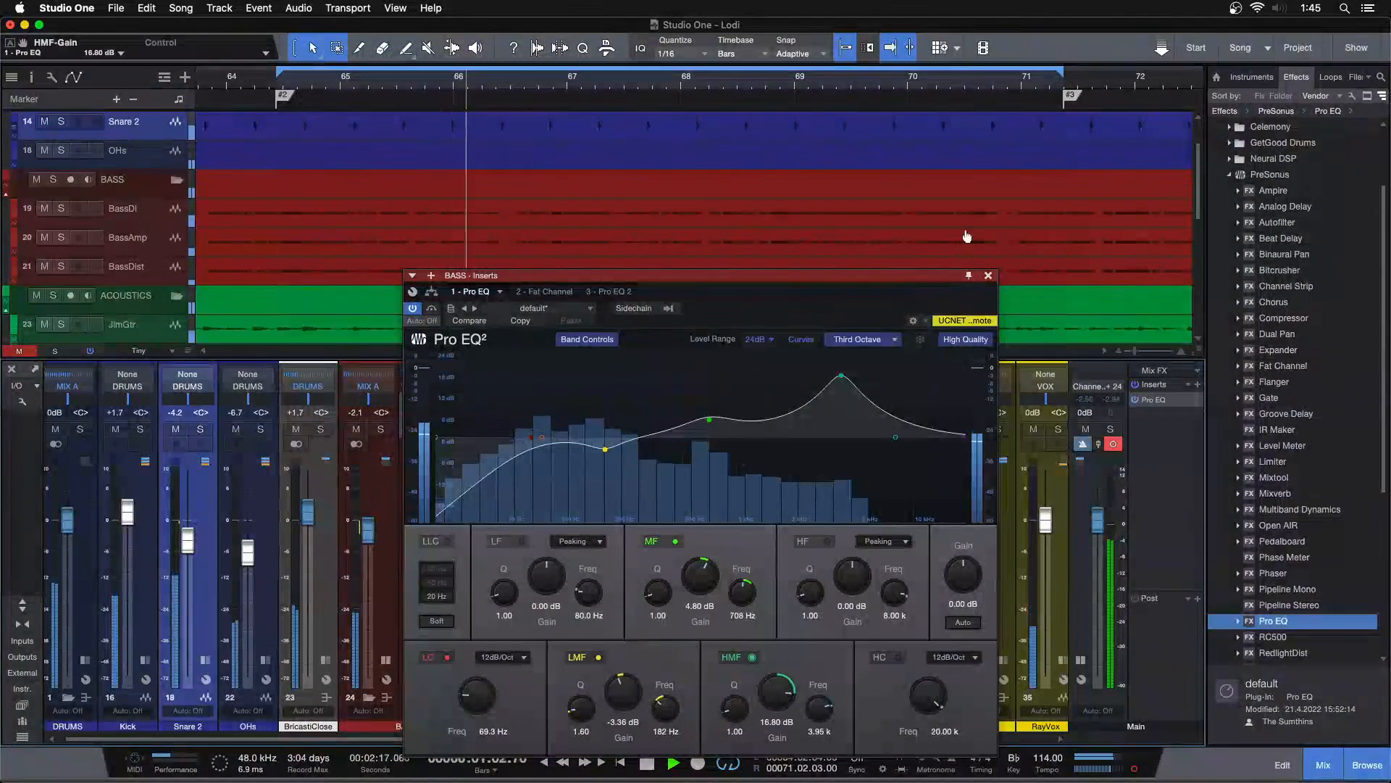
left_click(988, 276)
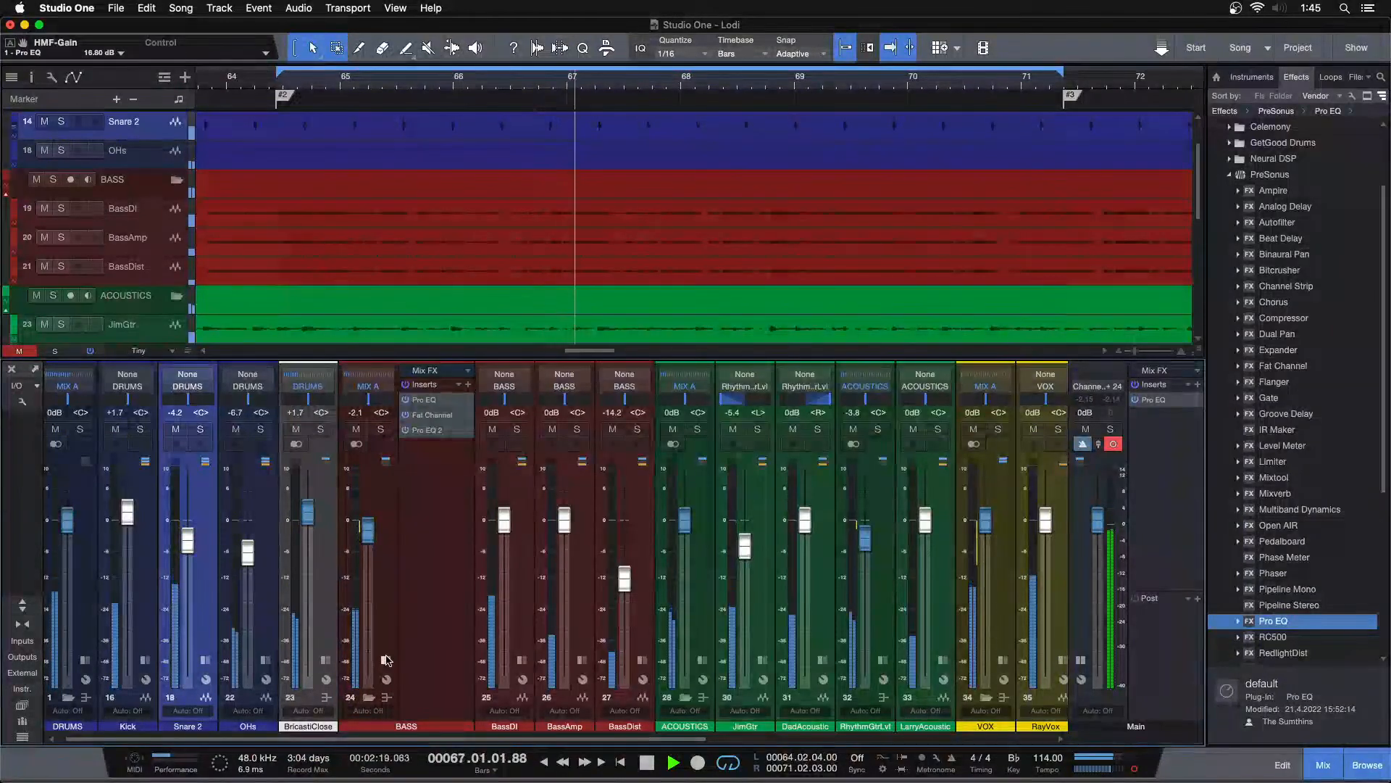
Step: Bypass the Pro EQ on Main and replay the section from the loop start
left_click_drag(407, 738, 724, 740)
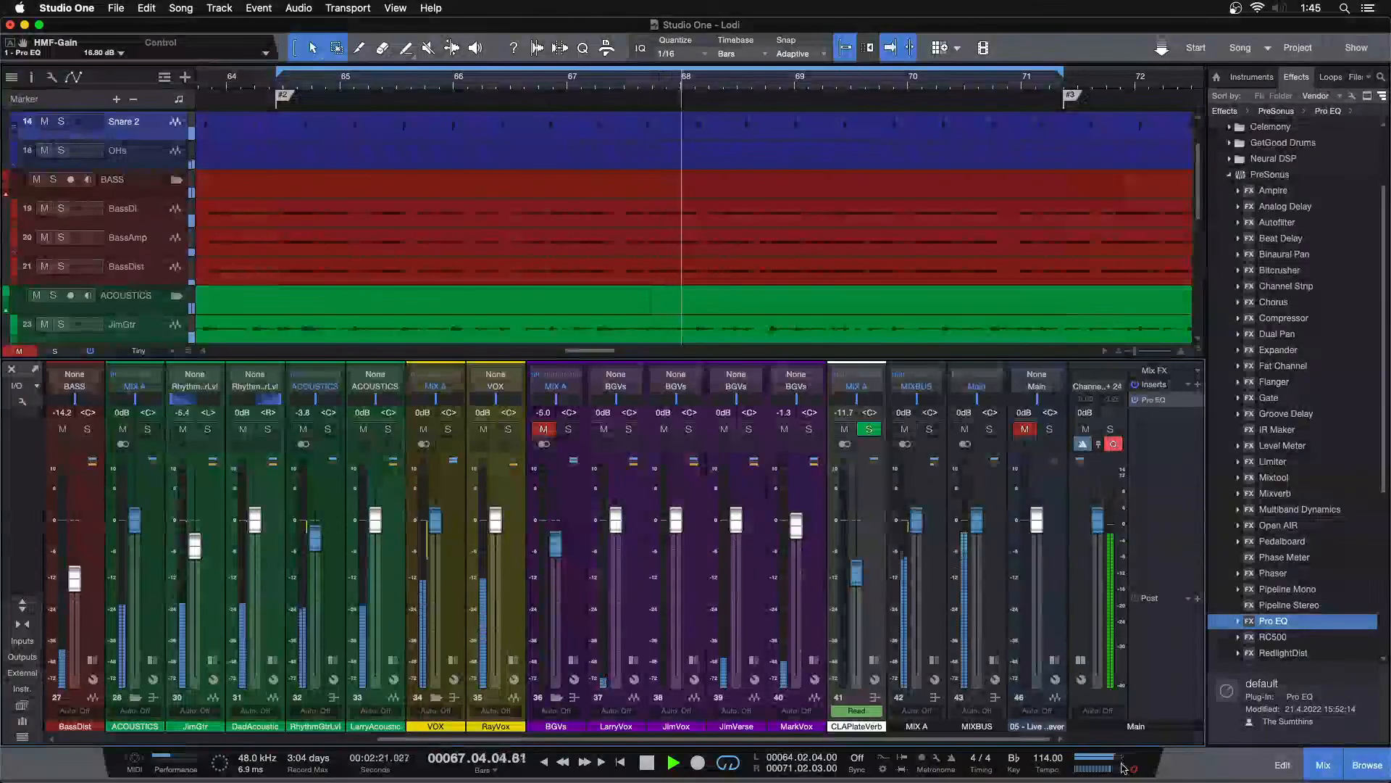
left_click(1135, 399)
key("KP_1")
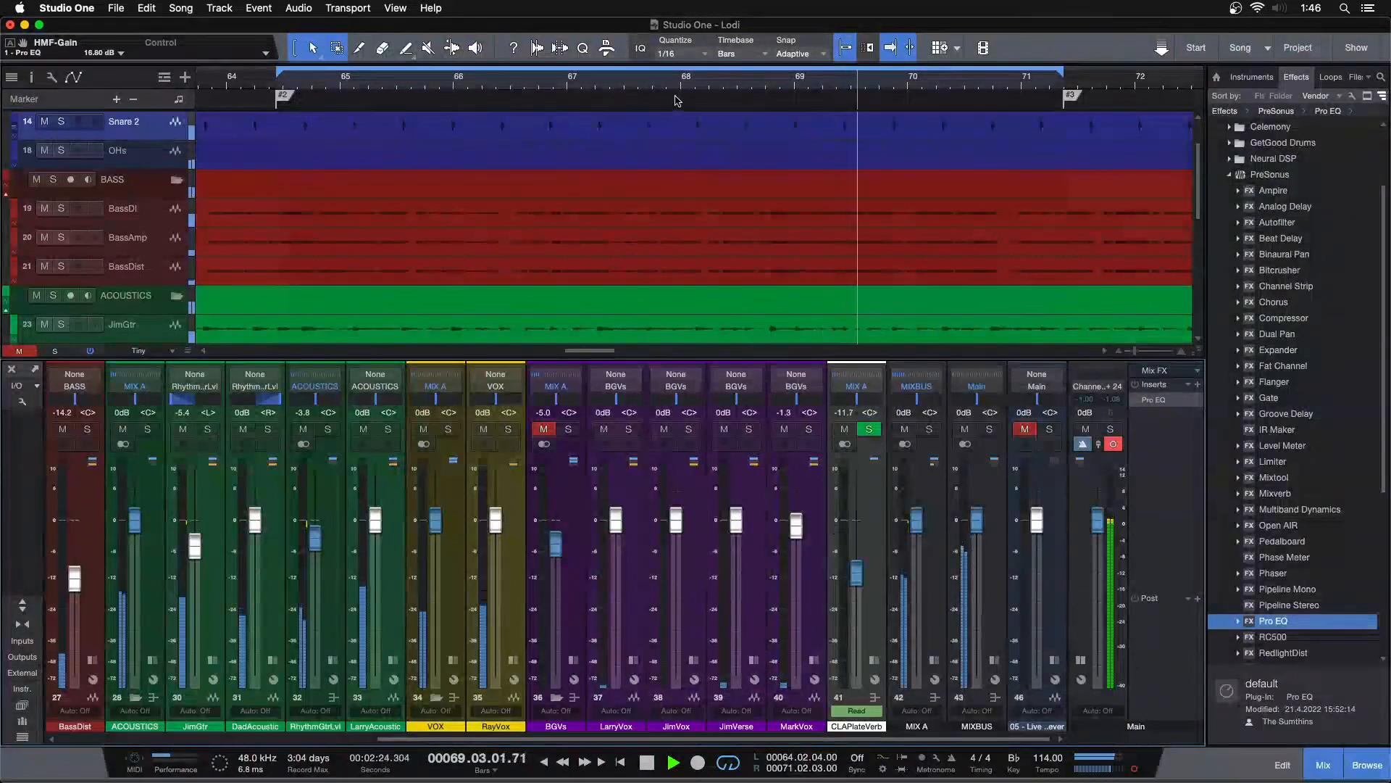
Step: Play the song from around bar 11 and raise the CLAPlateVerb channel's volume to -10.8 dB
left_click_drag(711, 77, 842, 24)
scroll(339, 210, "down", 4)
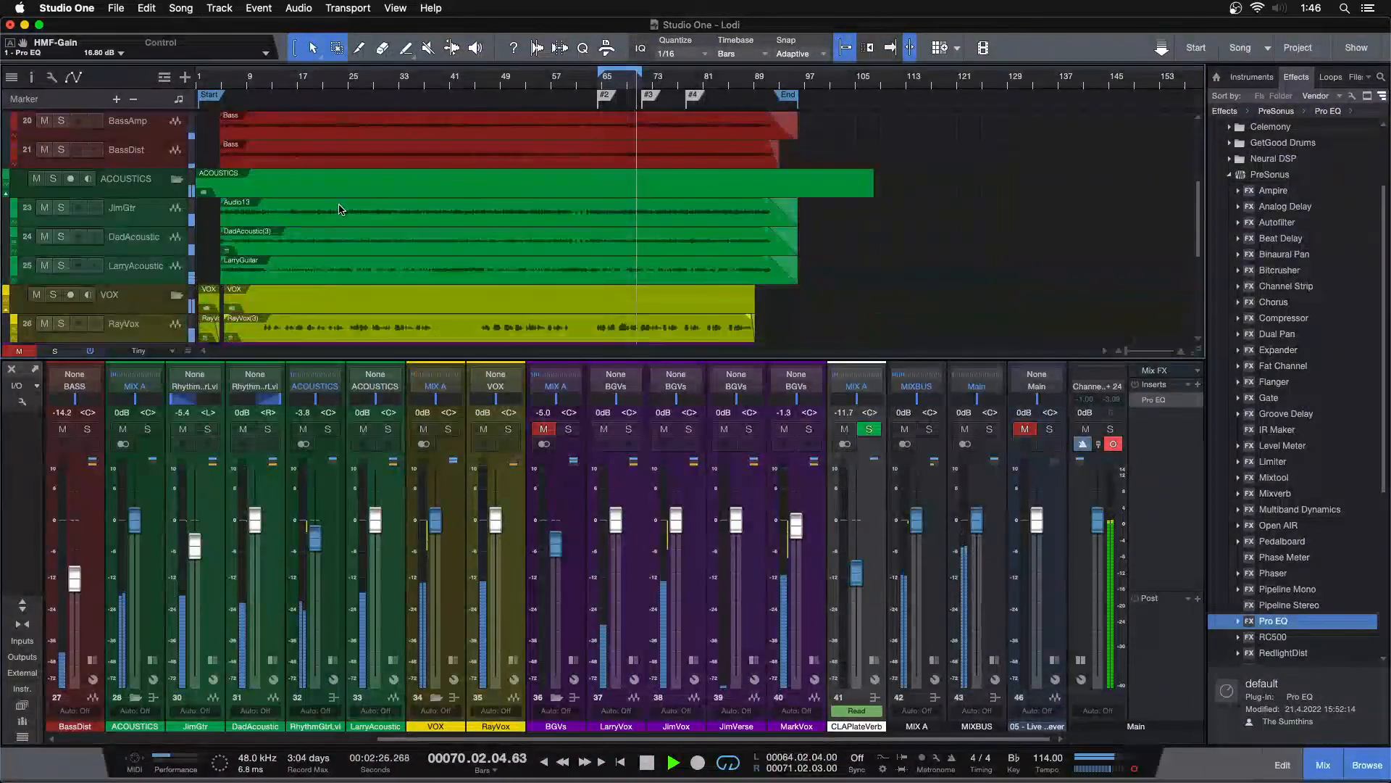
left_click(452, 660)
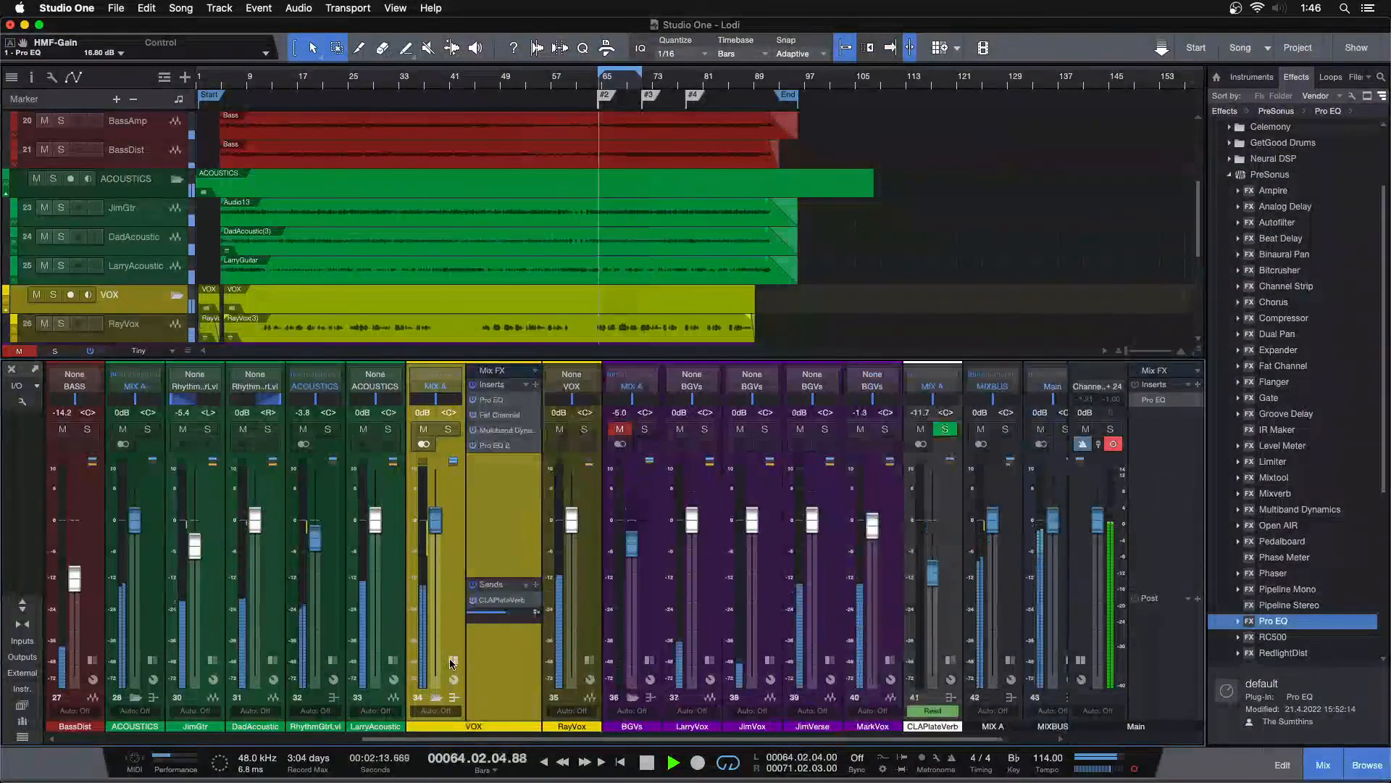
left_click(452, 660)
scroll(390, 255, "down", 1)
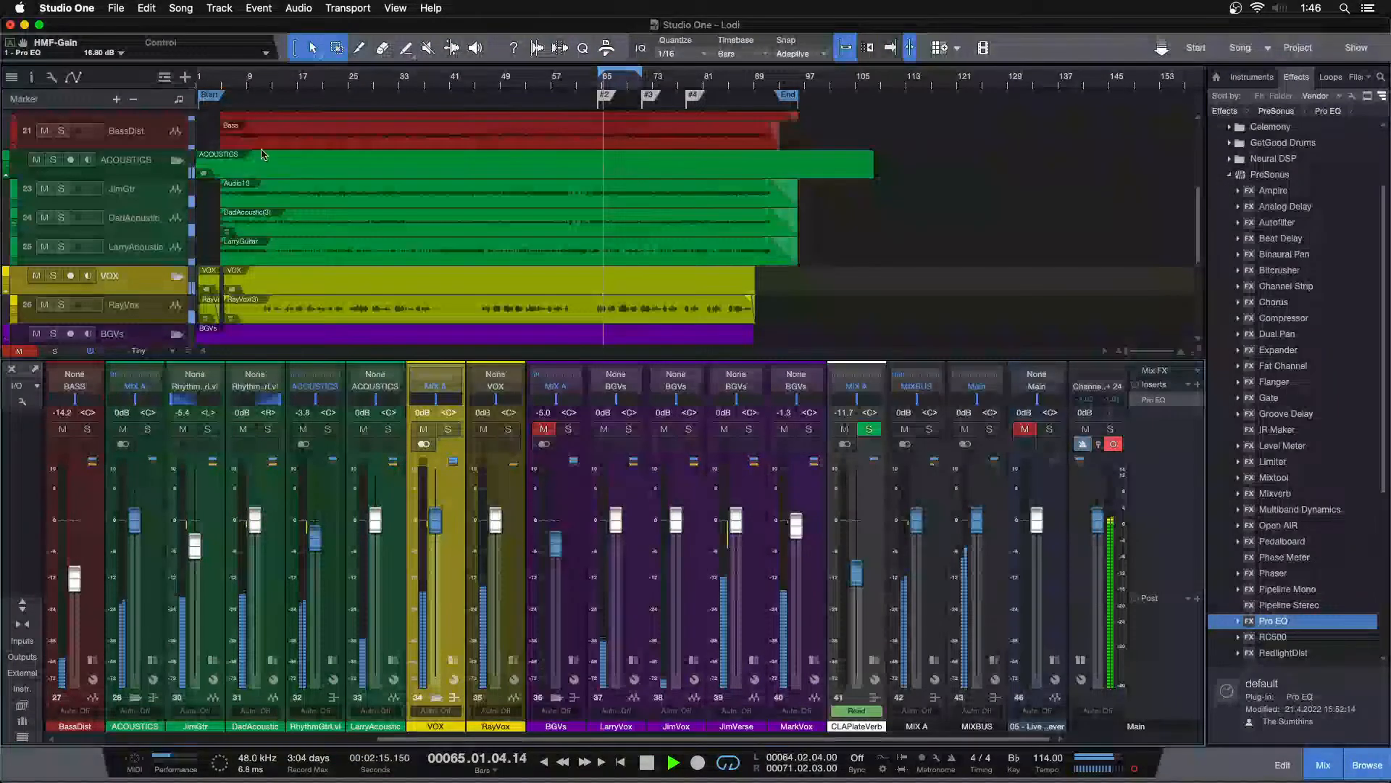
left_click(260, 86)
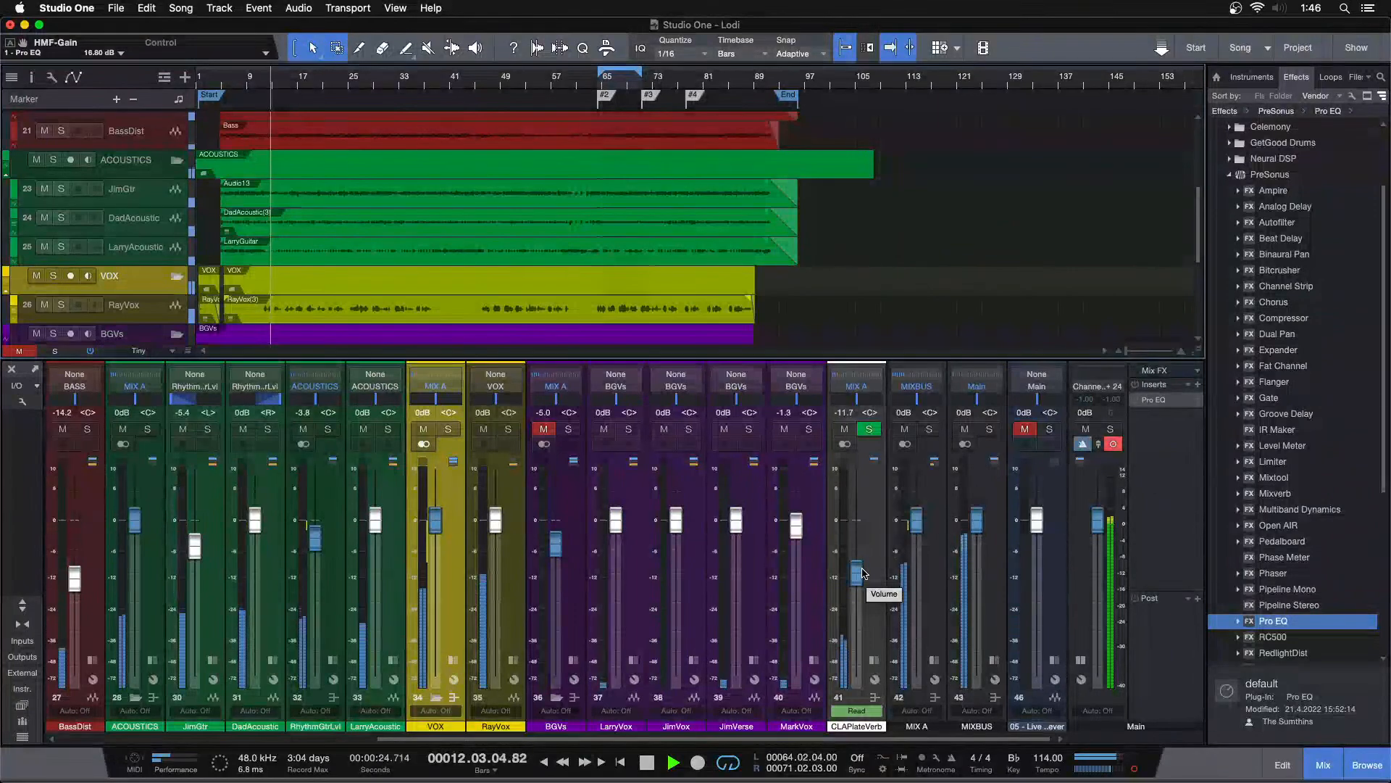
left_click_drag(862, 572, 862, 568)
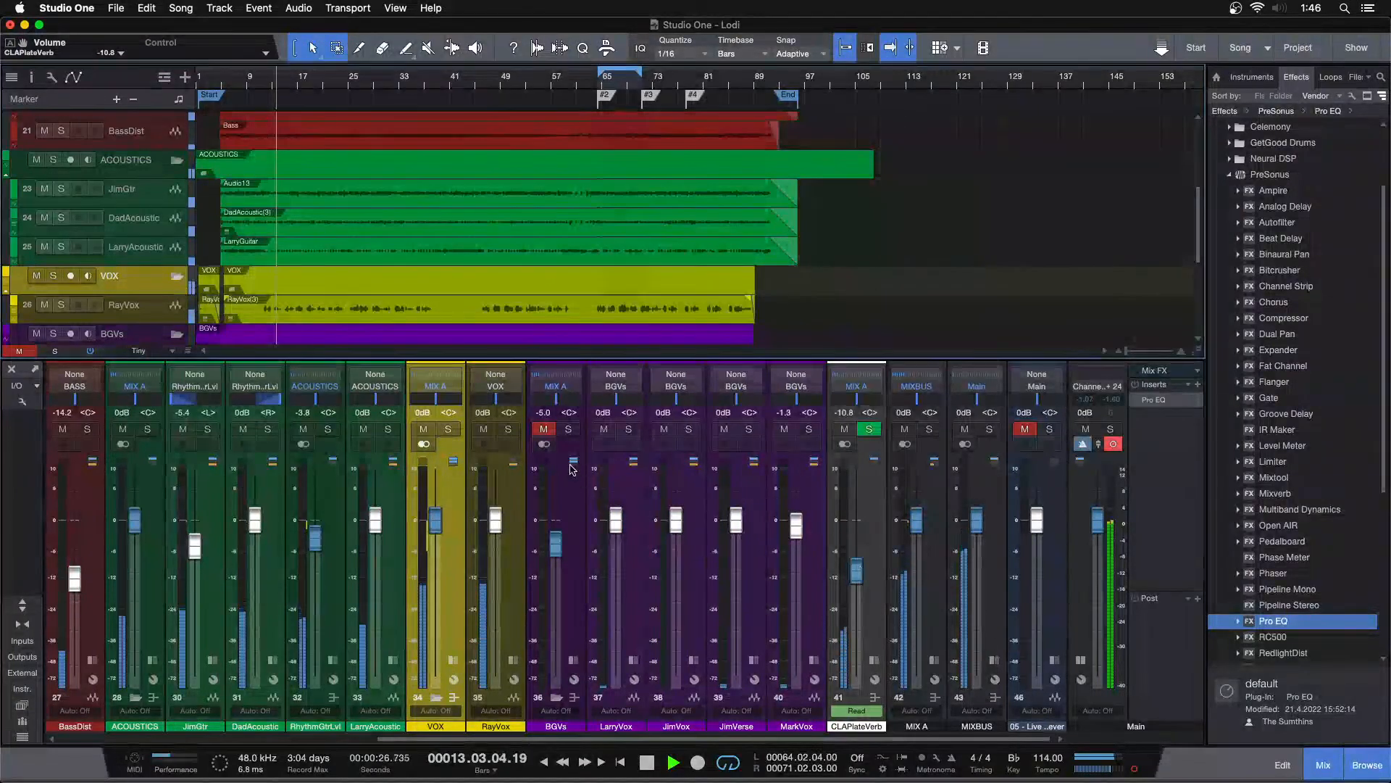
Step: Open the BGVs bus's Pro EQ, unmute and solo the bus, and play the background vocals
left_click(573, 661)
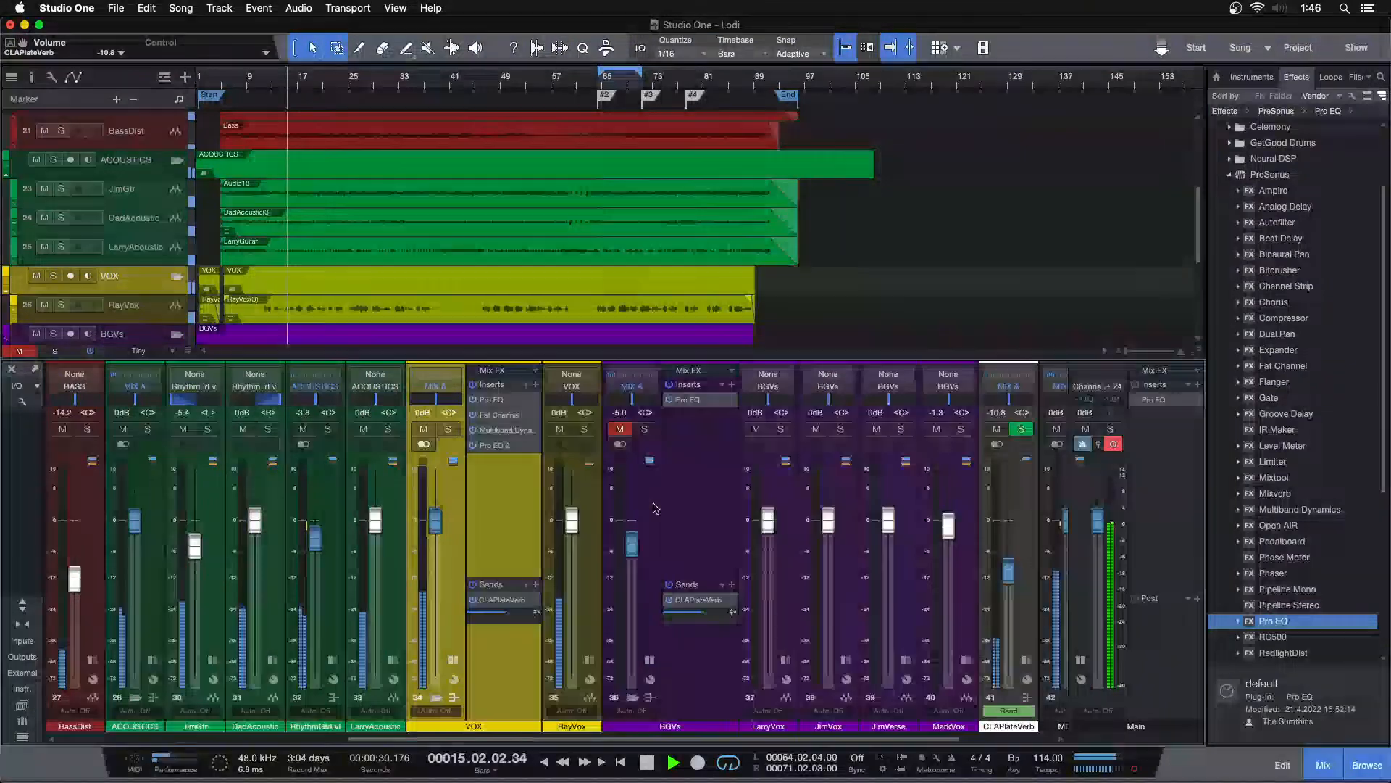
left_click(687, 401)
left_click_drag(727, 273, 1076, 272)
left_click(620, 429)
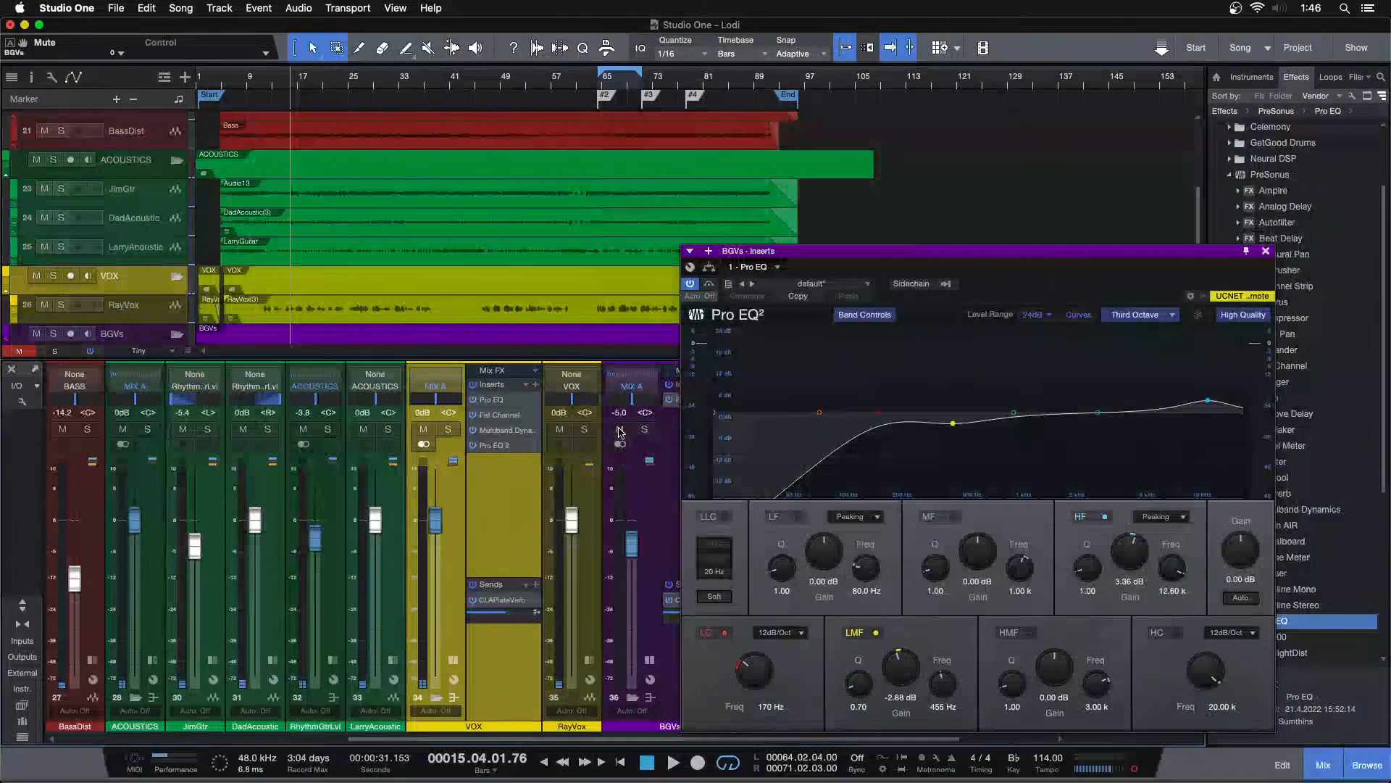
left_click(644, 429)
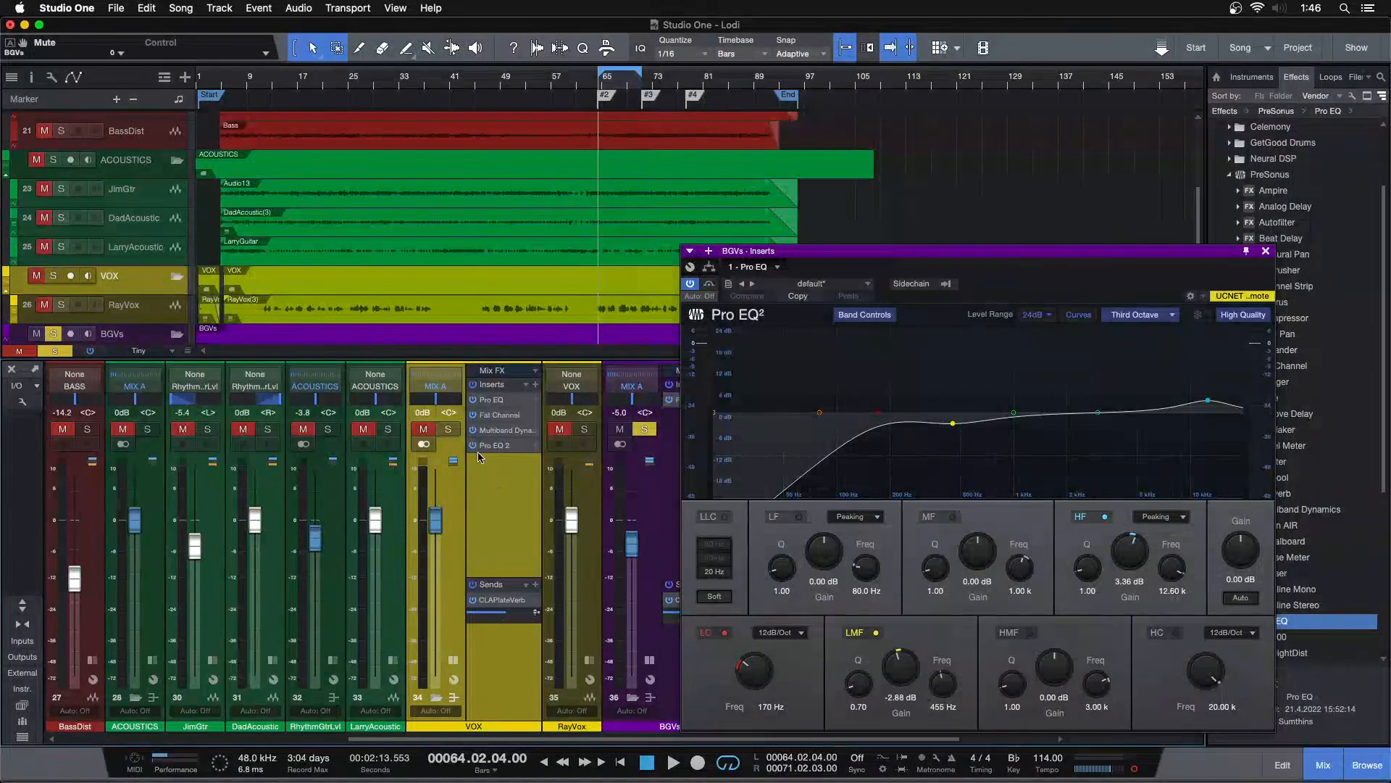
key("space")
left_click_drag(1089, 252, 972, 248)
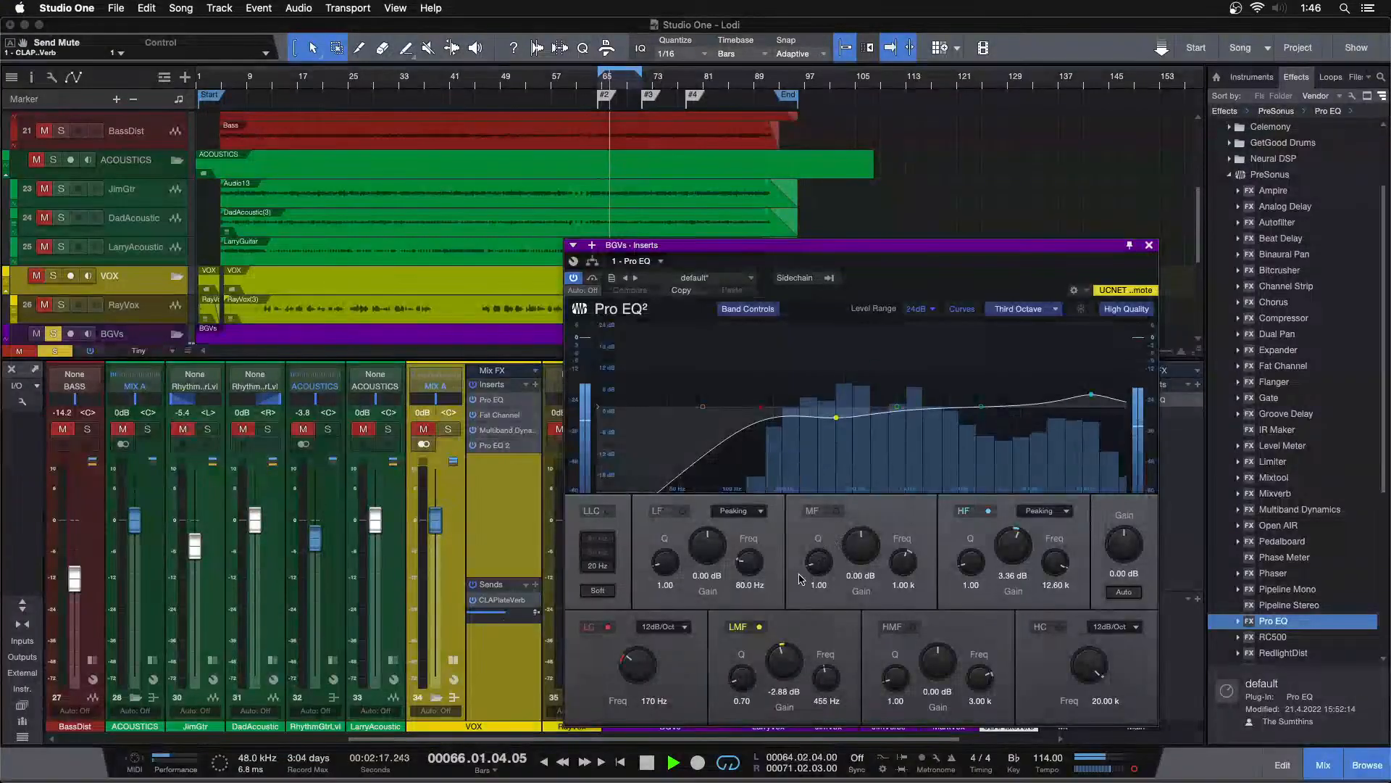
Step: Solo the VOX bus alongside BGVs and play the vocals around marker #3
left_click(452, 431)
left_click(646, 95)
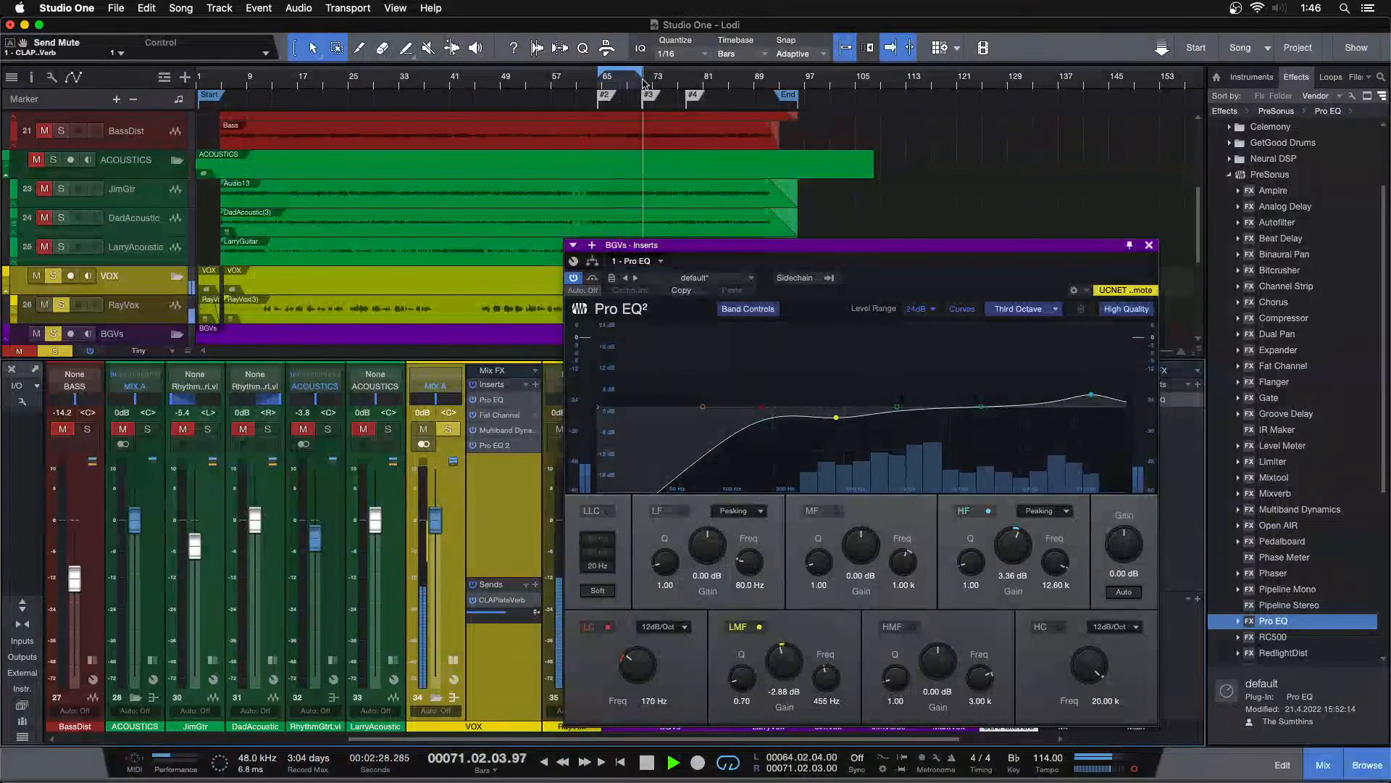
left_click_drag(671, 96, 621, 123)
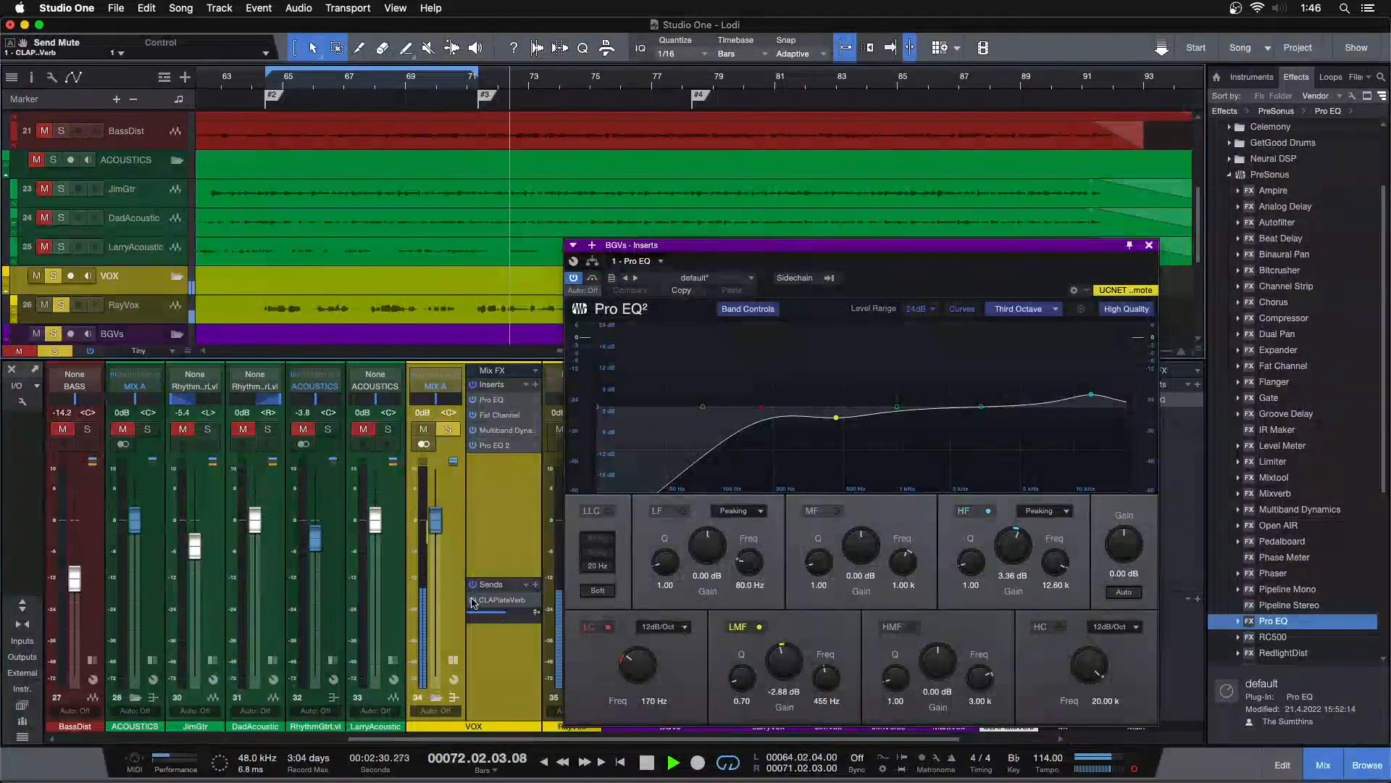
Step: Play the soloed VOX and BGVs buses from just before bar 75 and close the BGVs Pro EQ
scroll(743, 193, "down", 3)
scroll(742, 193, "down", 4)
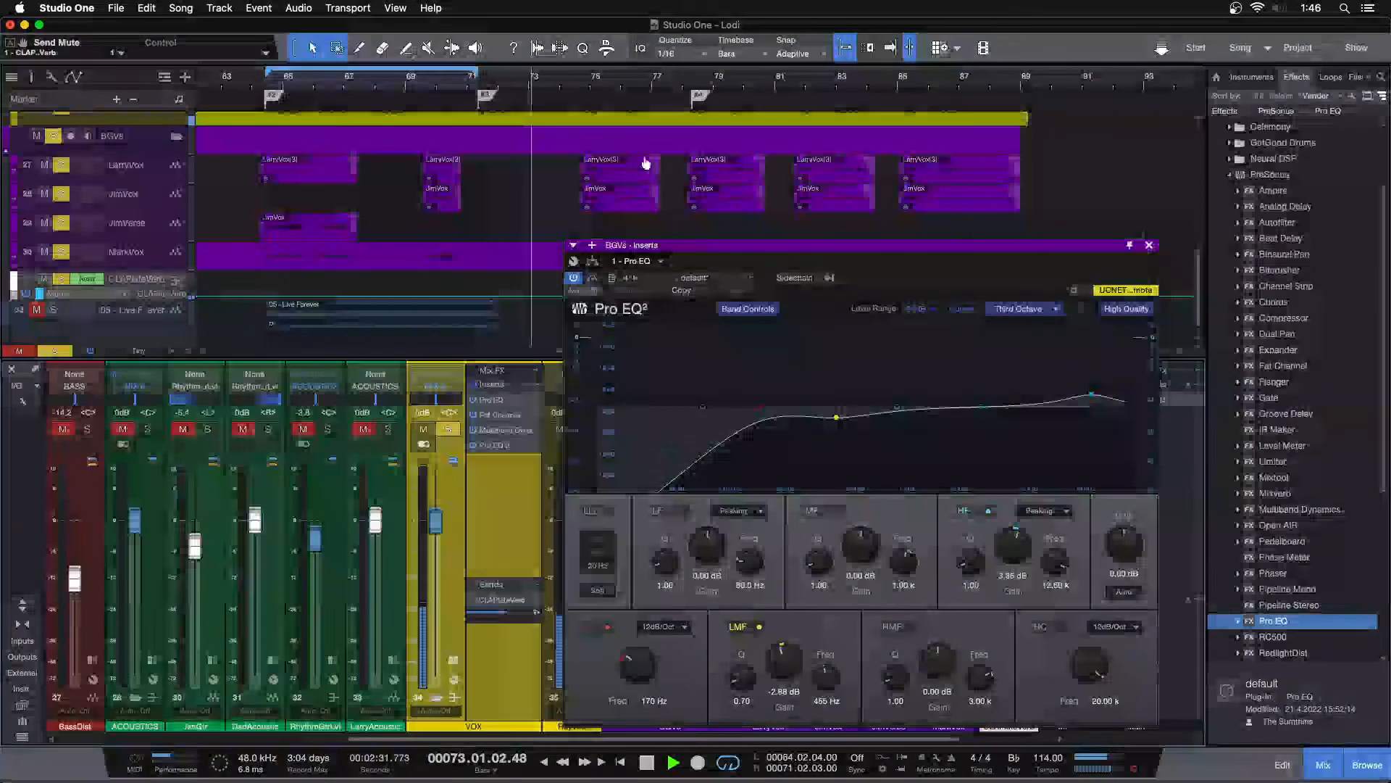
left_click_drag(576, 89, 585, 116)
left_click(574, 87)
scroll(591, 120, "up", 2)
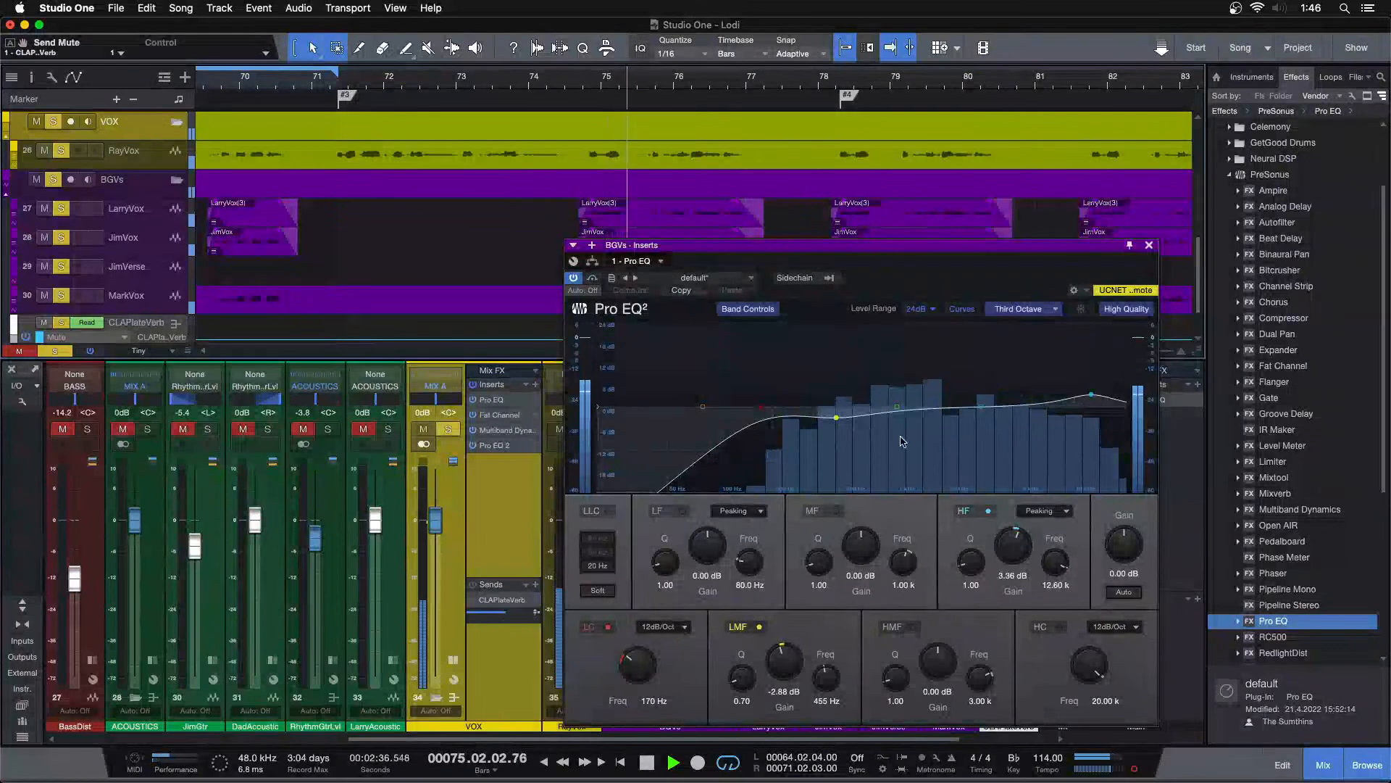
left_click(966, 513)
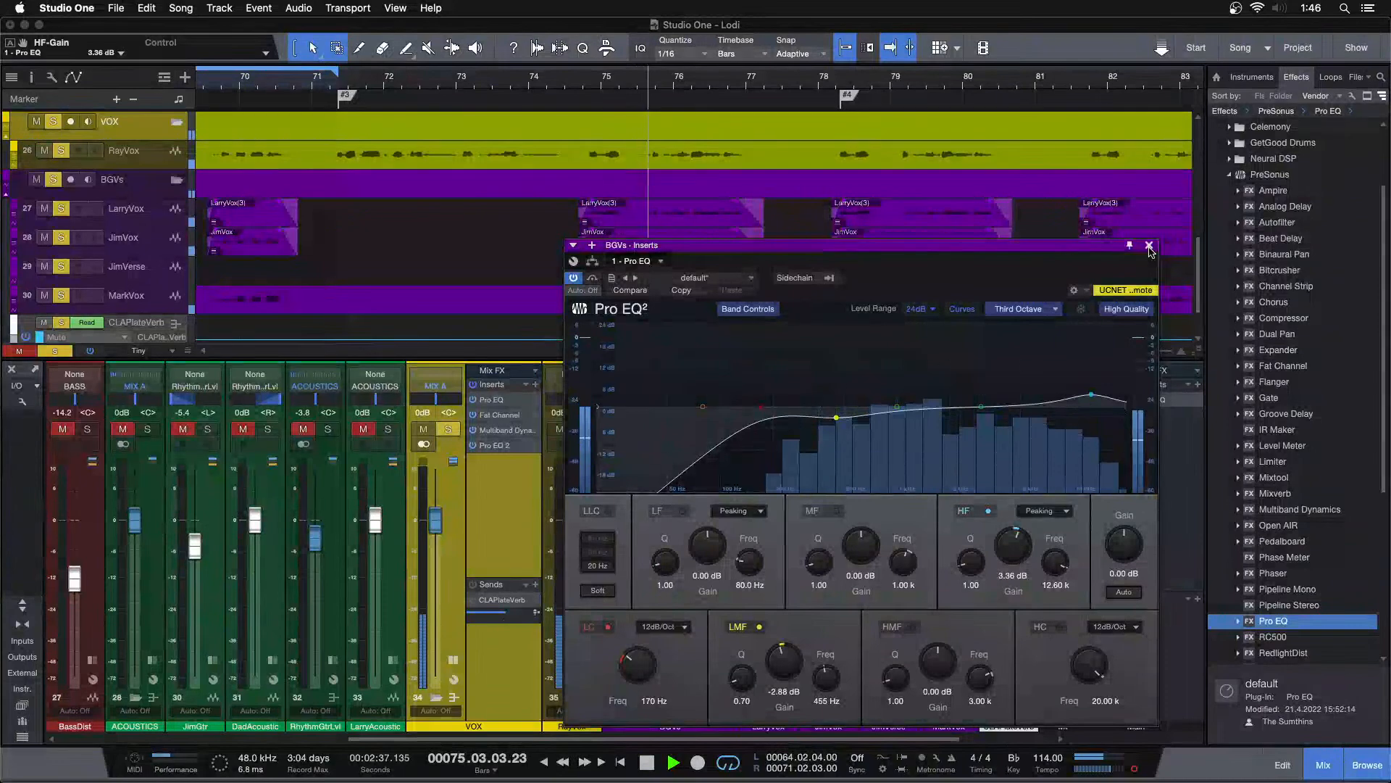
left_click(1149, 245)
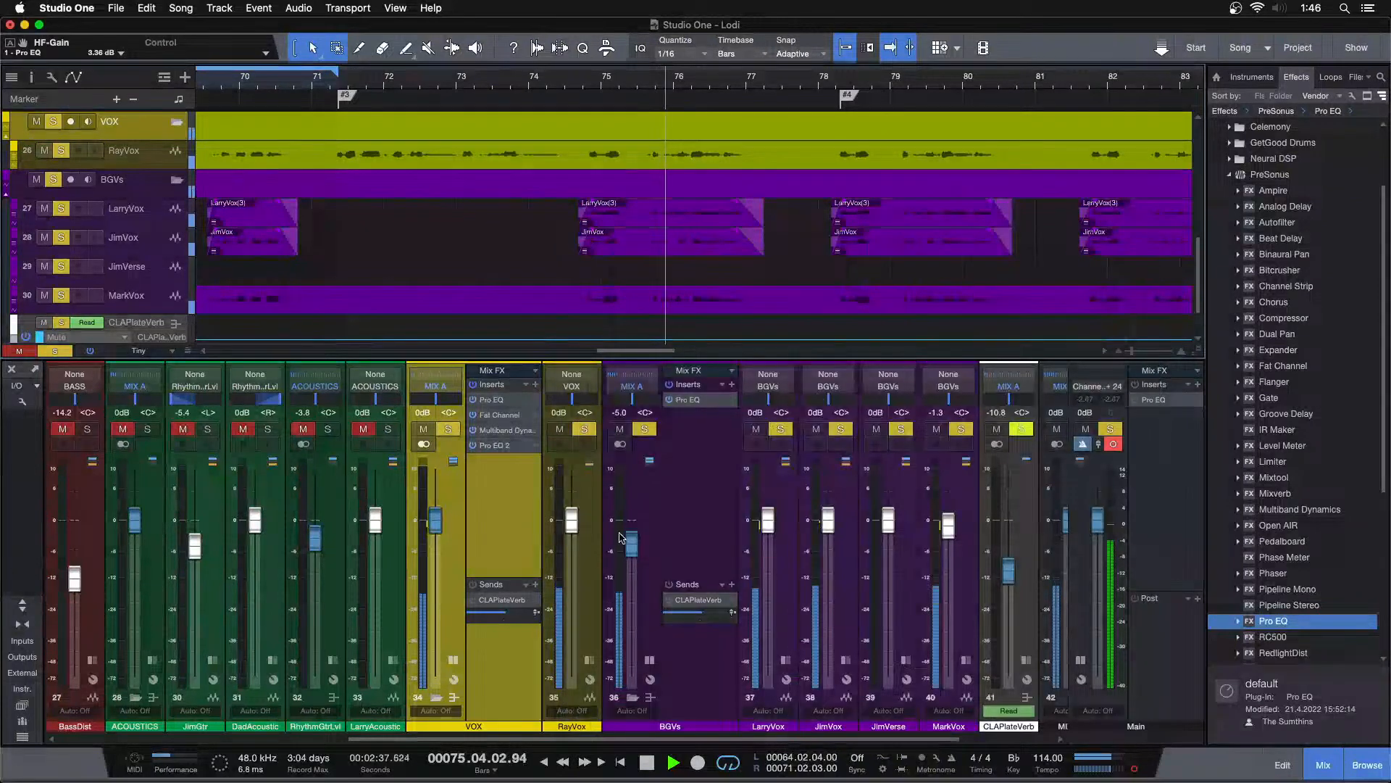
Step: Re-enable the CLAPlateVerb sends on the BGVs and VOX buses and clear all solos
left_click(669, 600)
left_click(473, 600)
key("shift+s")
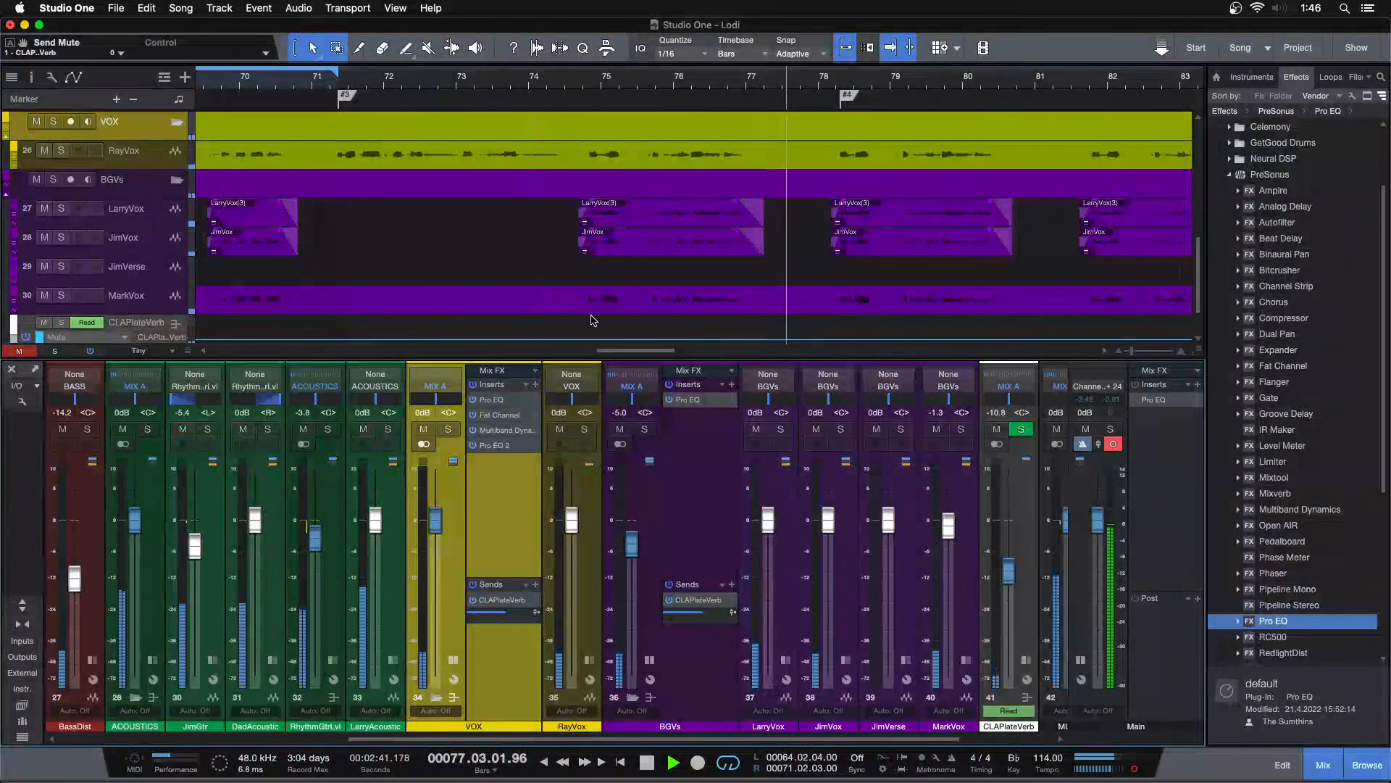
Step: Collapse the VOX and BGVs mixer channels and set the BGVs volume to -5.4 dB while playing from marker #2
left_click(649, 660)
left_click(454, 660)
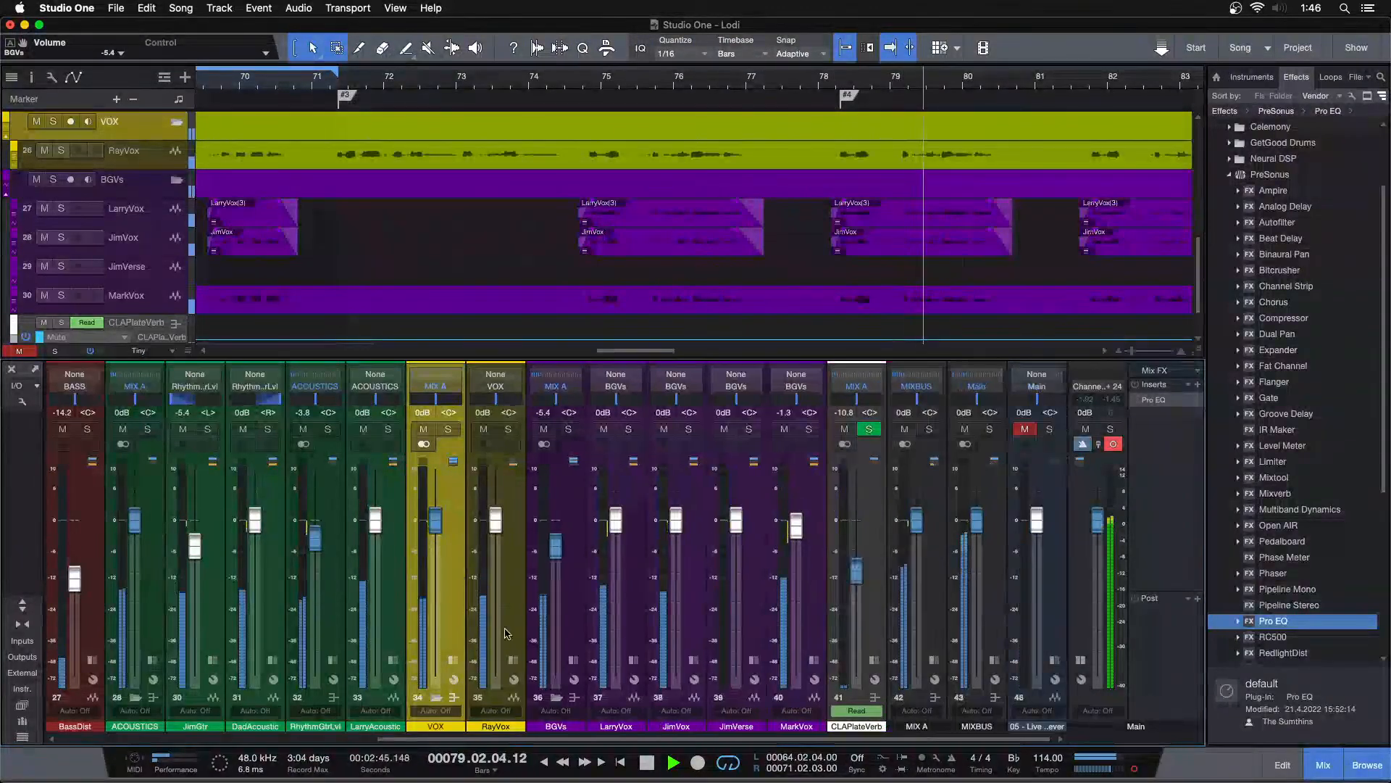
left_click_drag(570, 79, 756, 20)
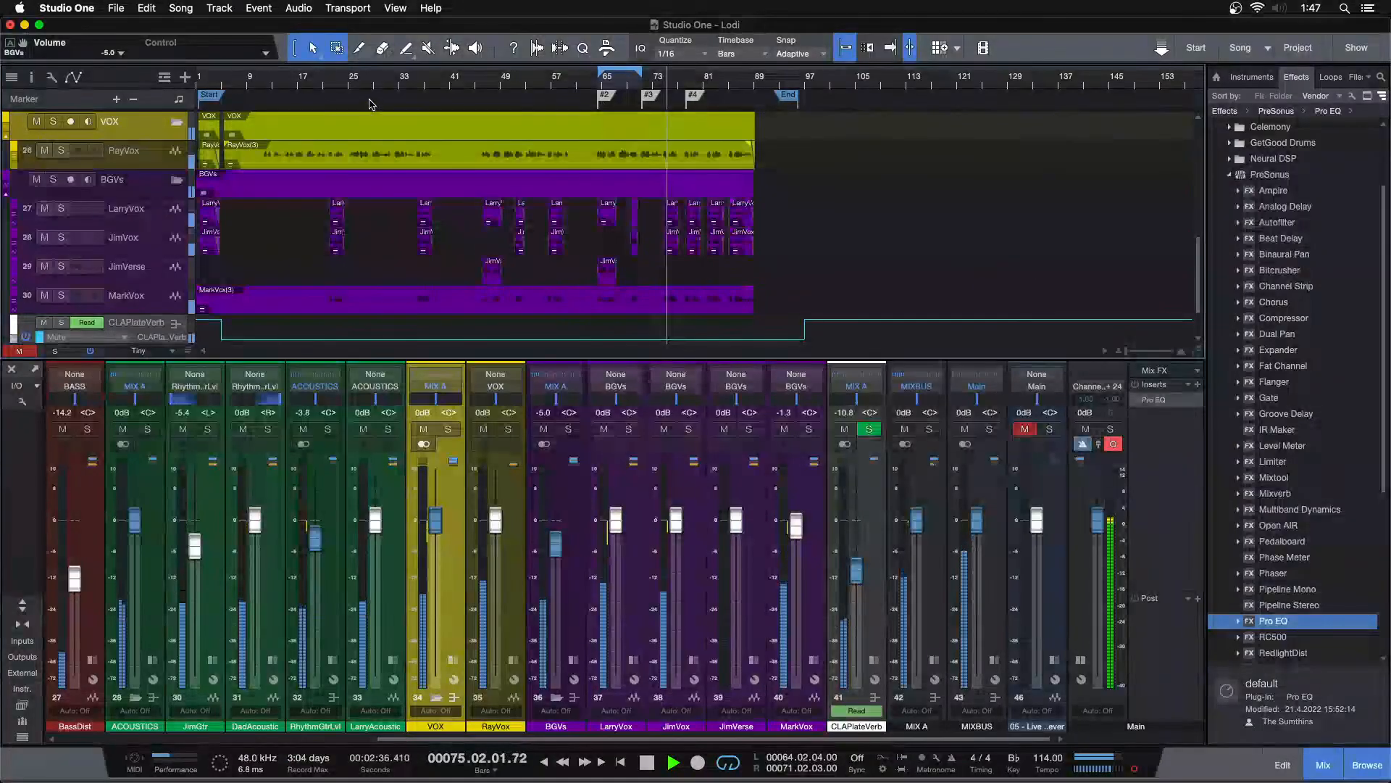
left_click(587, 87)
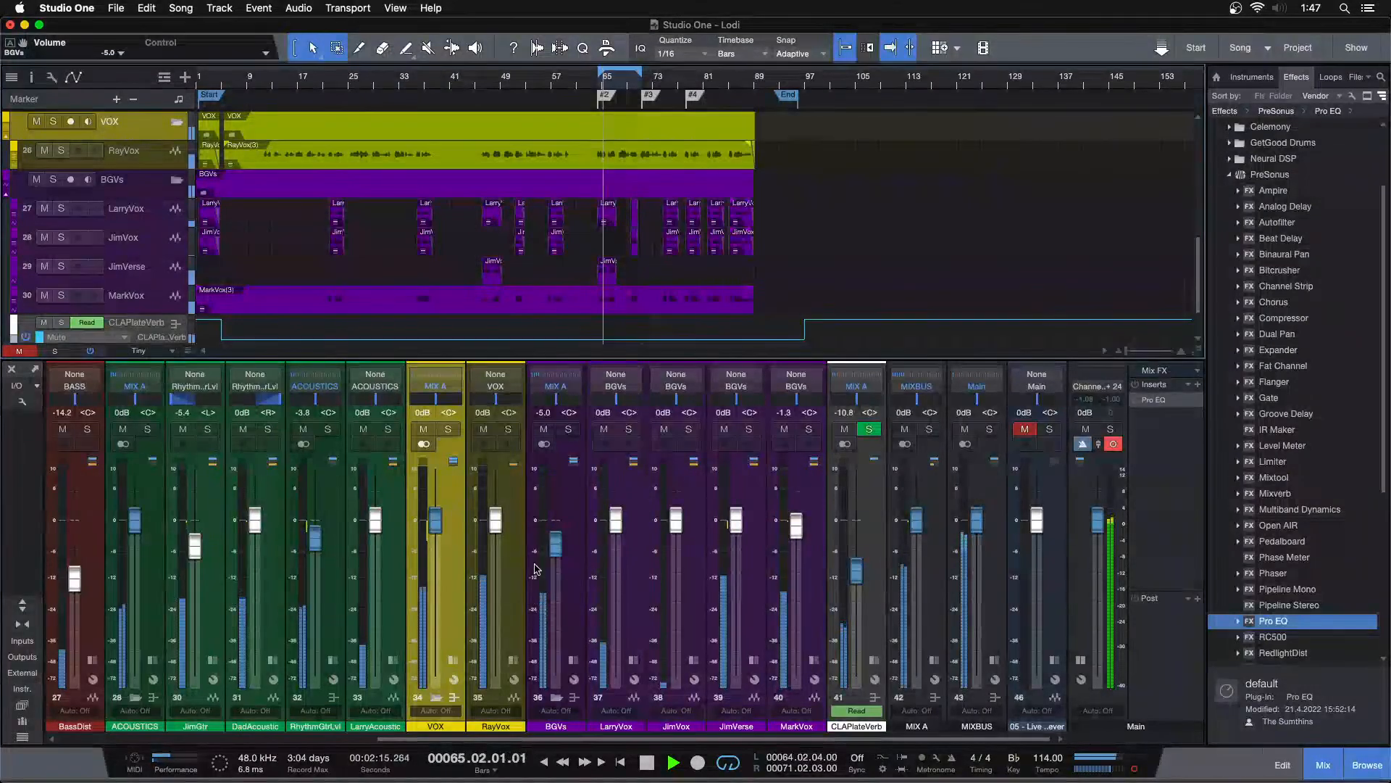
scroll(552, 549, "down", 1)
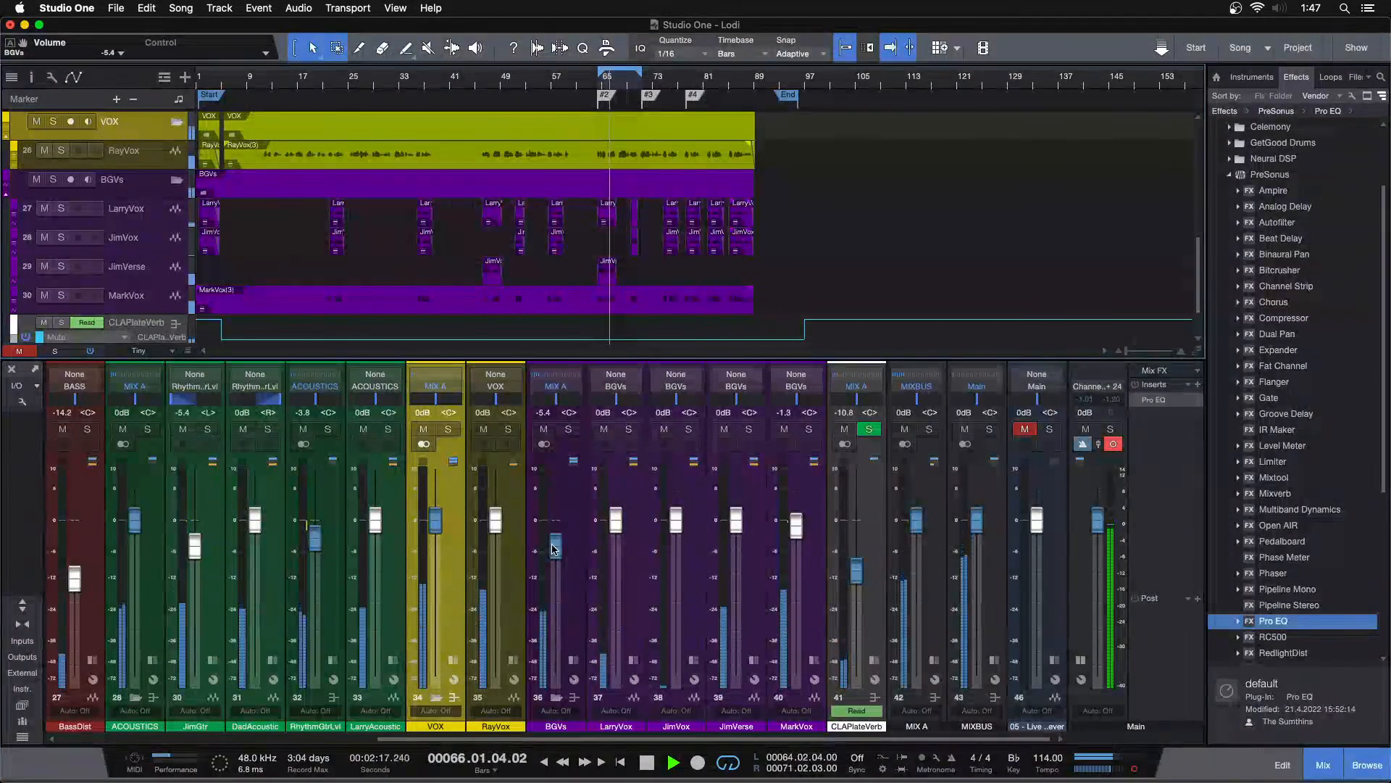
Step: Try the BGVs Pro EQ's HF gain at 2.88 dB during playback, restore it to 3.36 dB and close the EQ
left_click(573, 659)
left_click(615, 399)
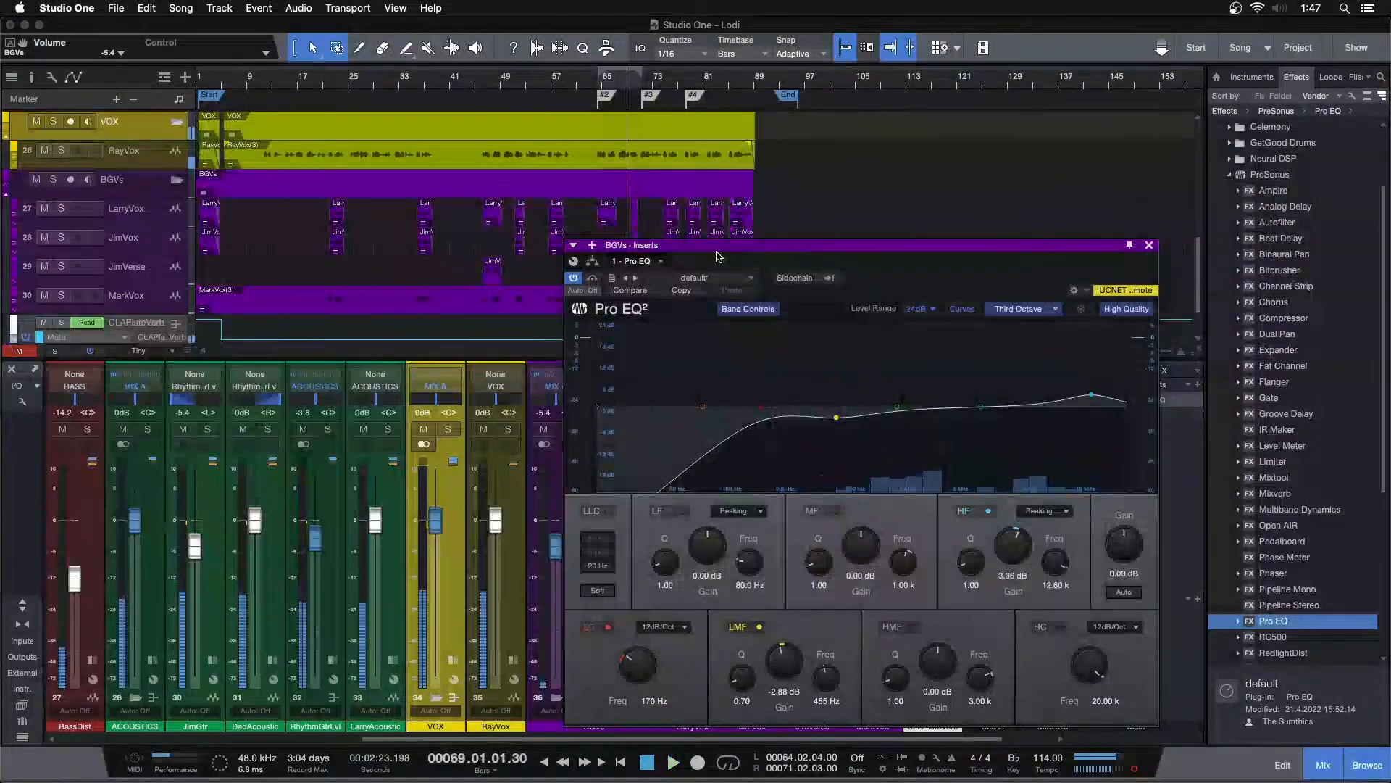
scroll(1015, 562, "down", 2)
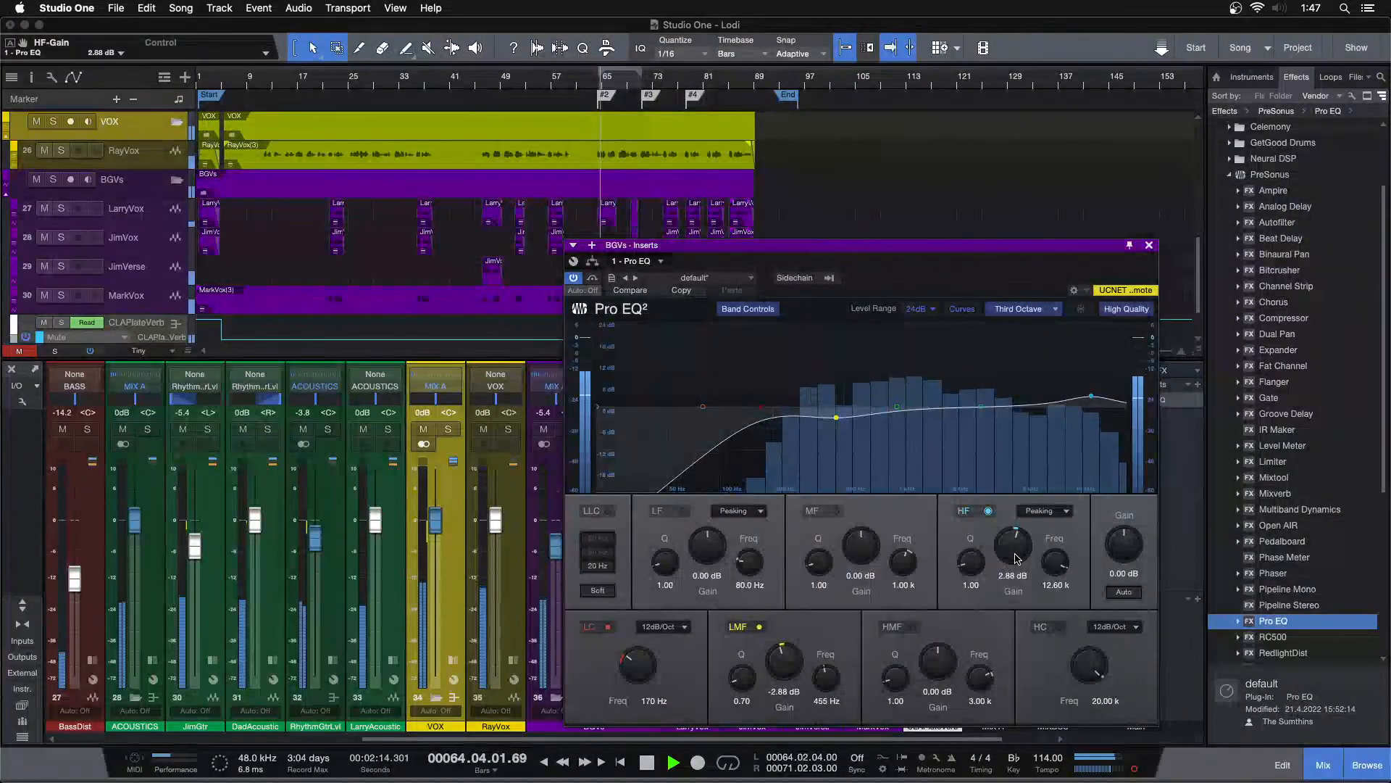
scroll(1017, 558, "up", 2)
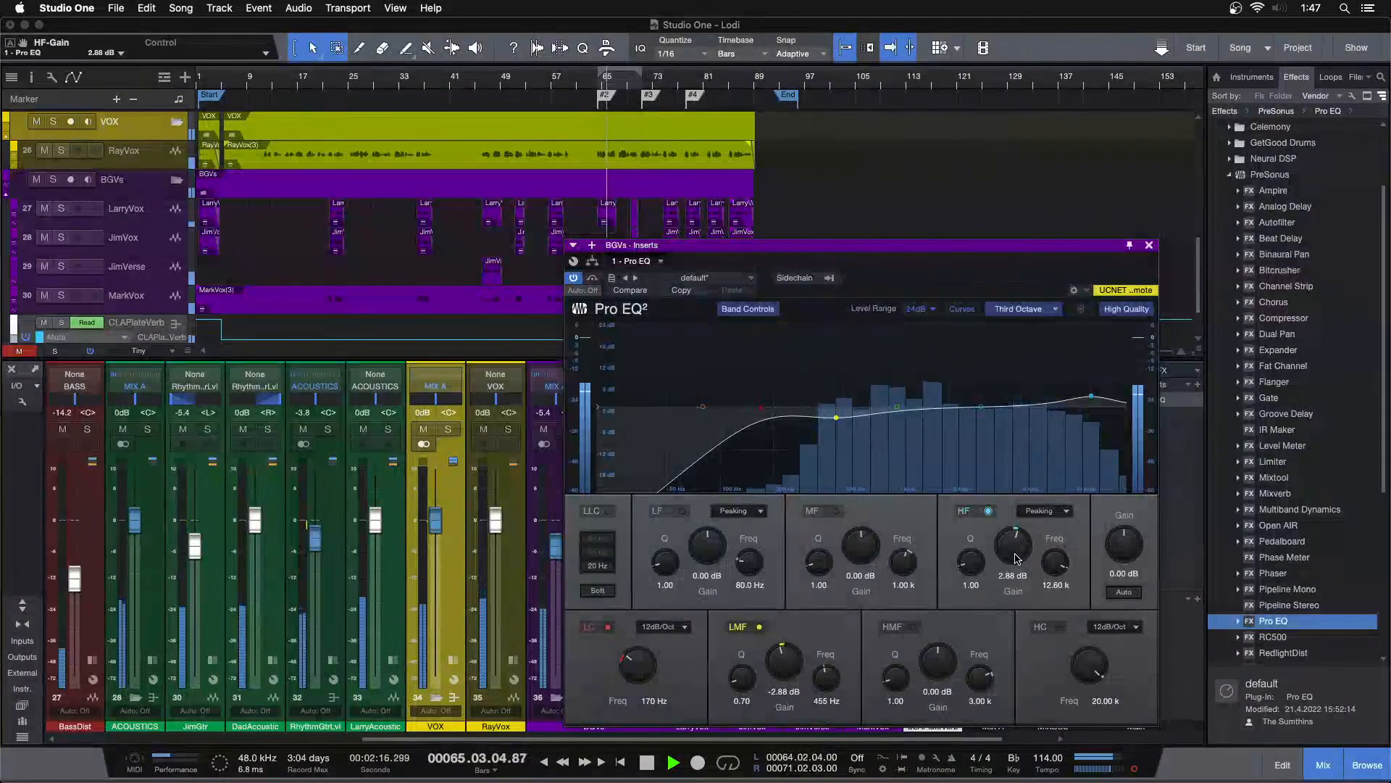
left_click(1148, 245)
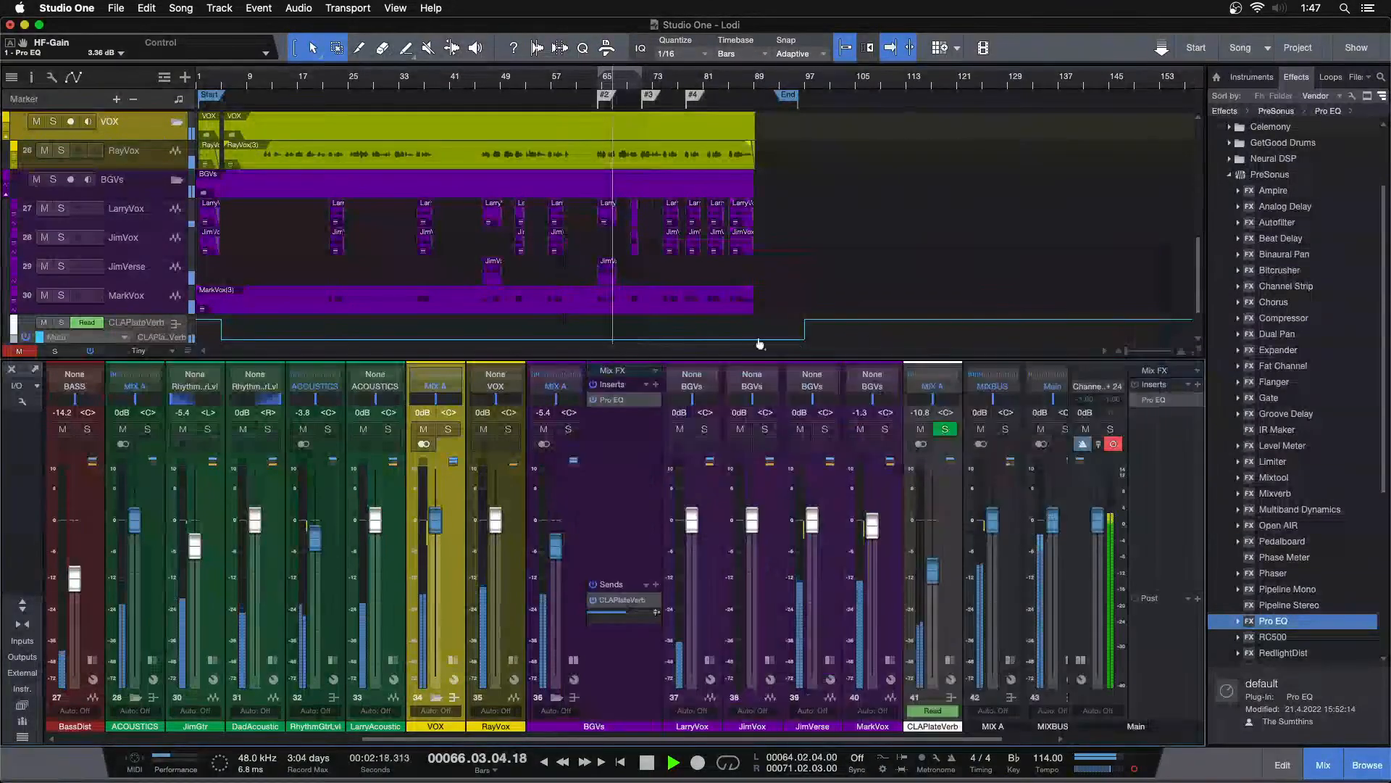
Step: Stop playback, hide the mixer and copy the 05 - Live Forever reference clip to bar 75
left_click_drag(610, 85, 716, 102)
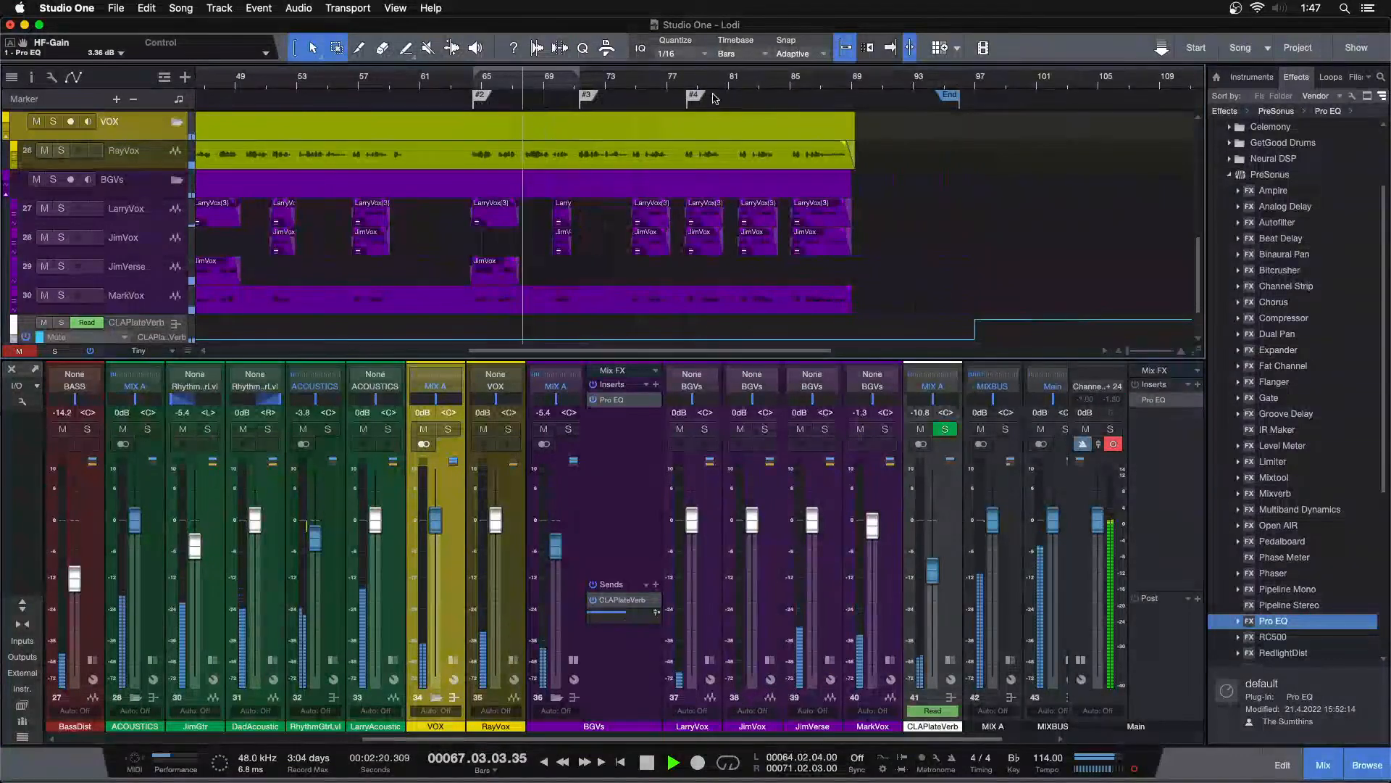
key("f")
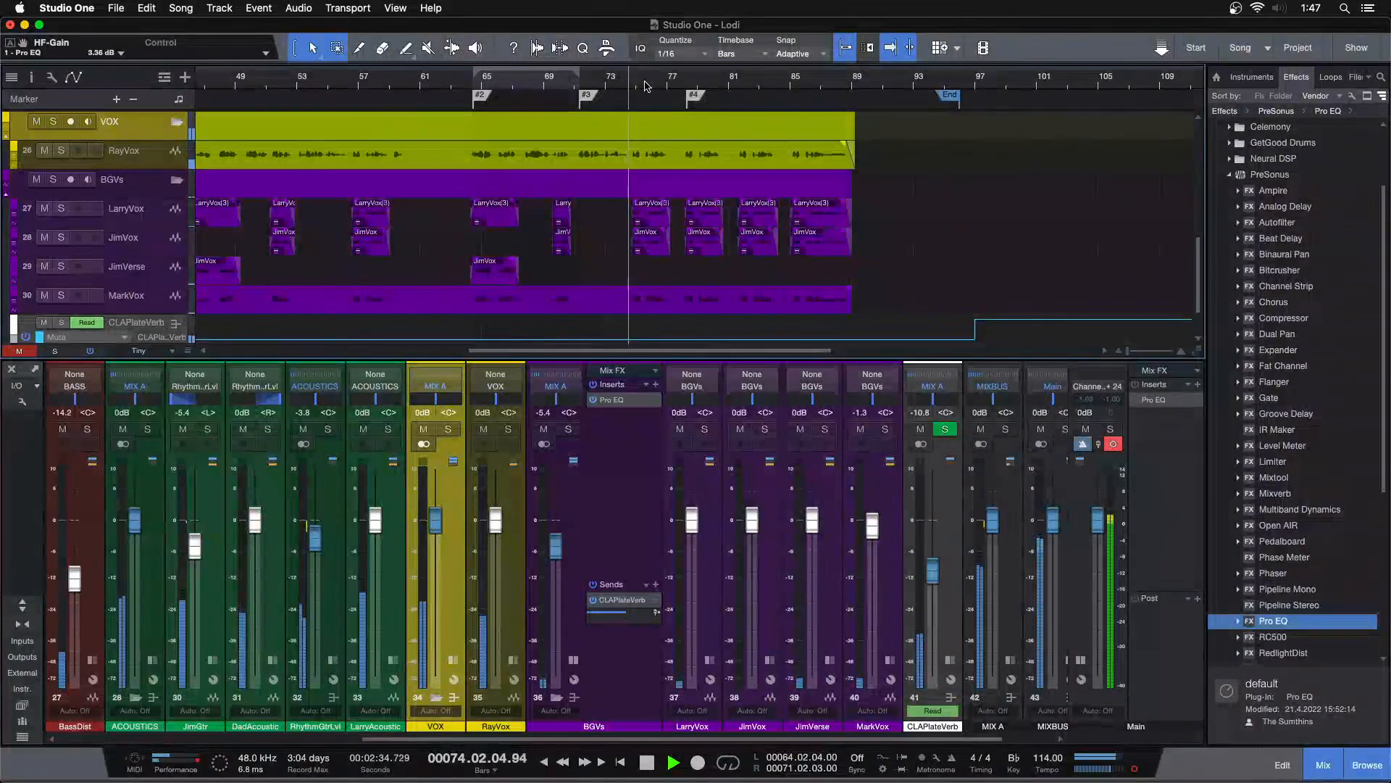
key("F3")
key("space")
left_click(537, 690)
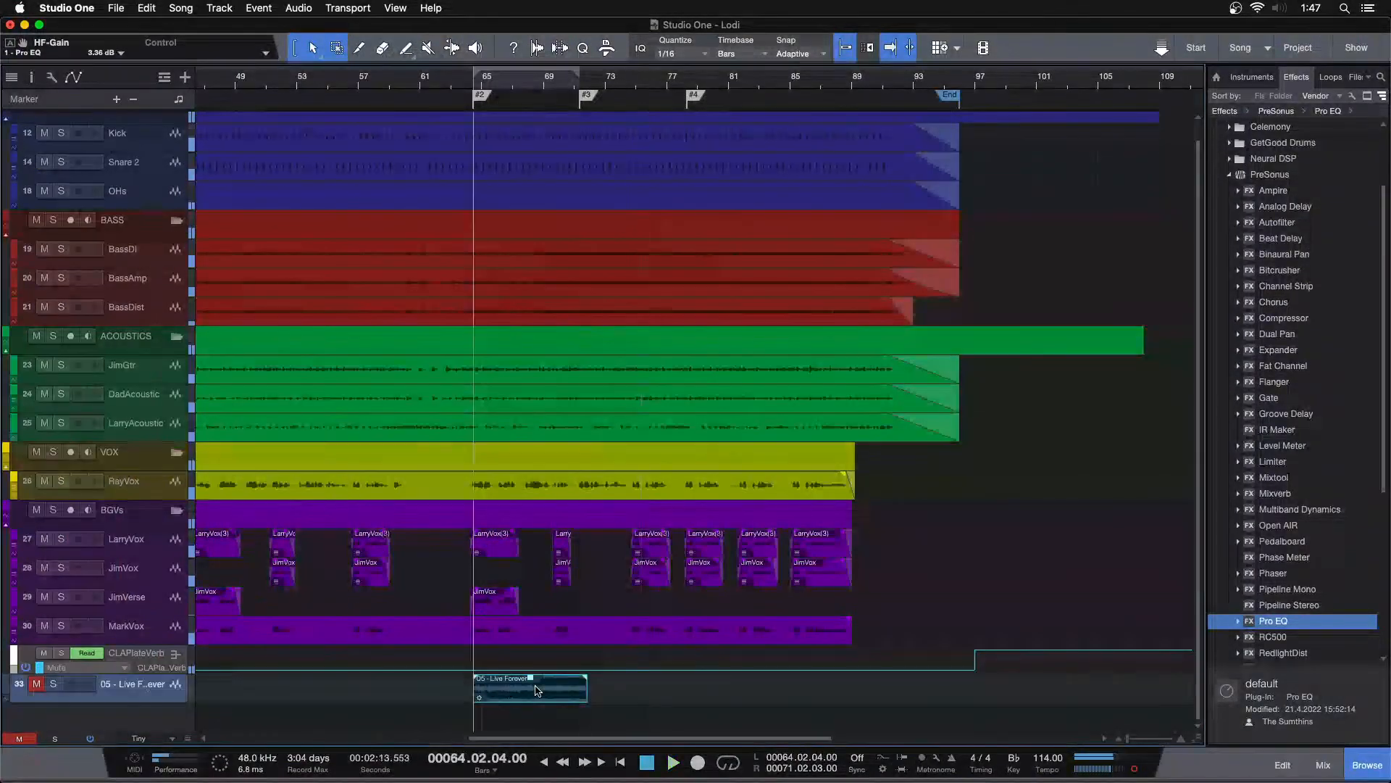
left_click_drag(537, 690, 673, 697)
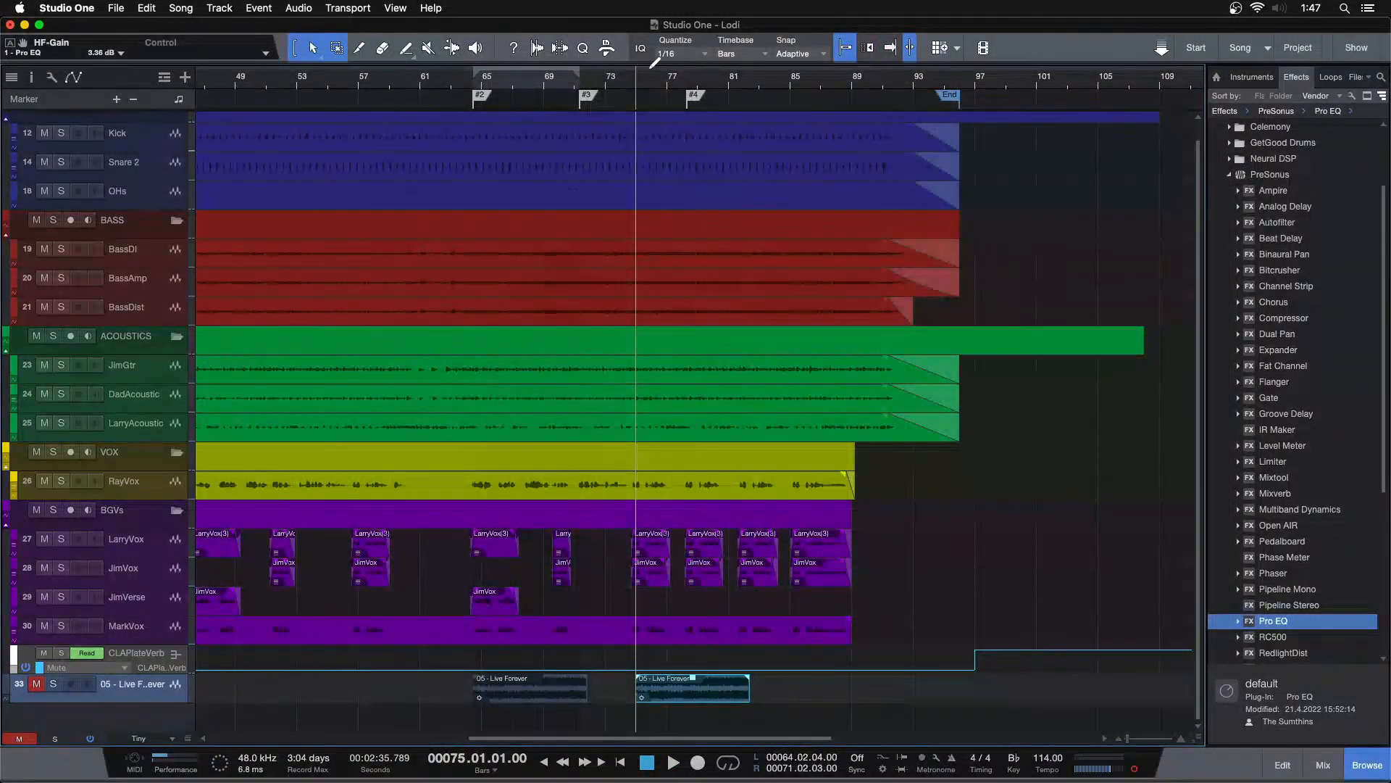
Step: Find the vocal entry just before bar 75 and move the copied reference clip's start to 74.04.02
left_click_drag(655, 80, 586, 107)
double_click(466, 80)
left_click_drag(468, 81, 522, 111)
left_click(493, 86)
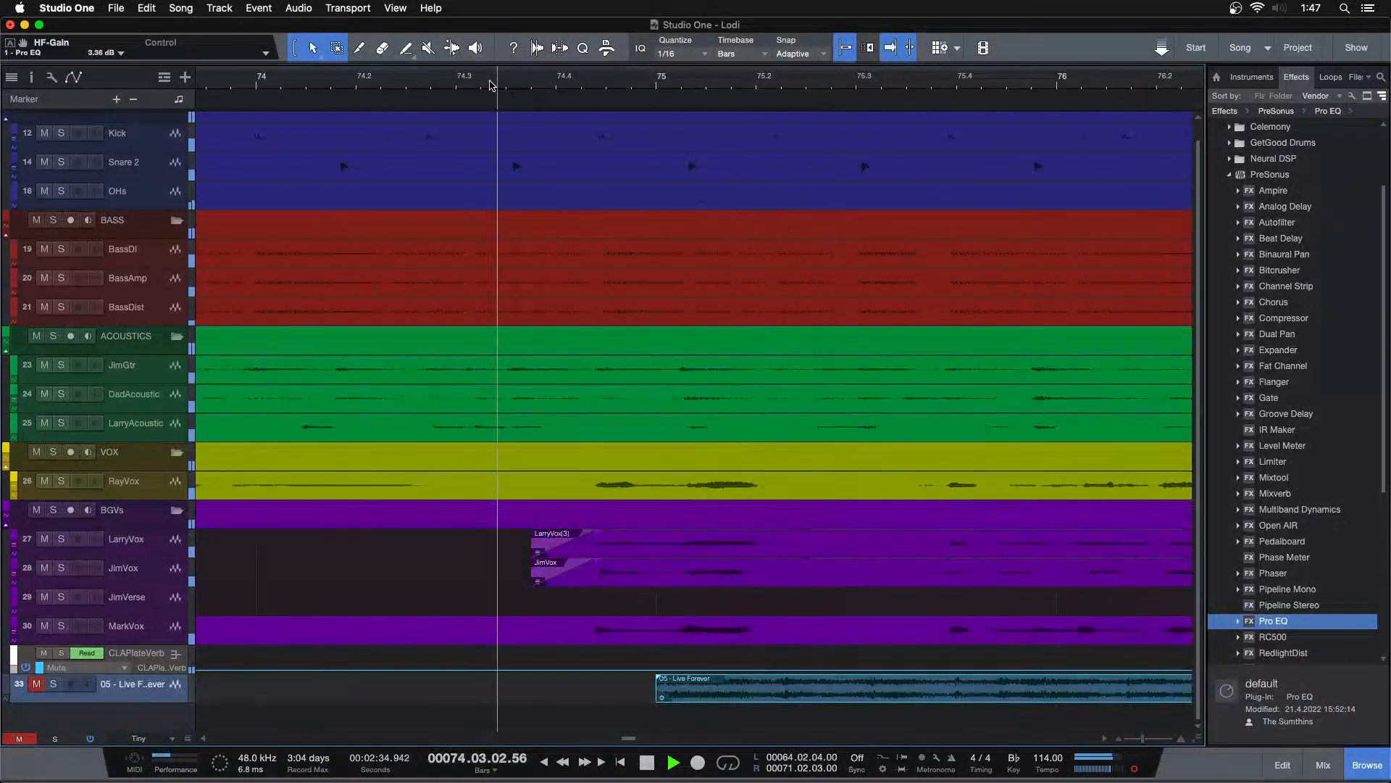
double_click(583, 85)
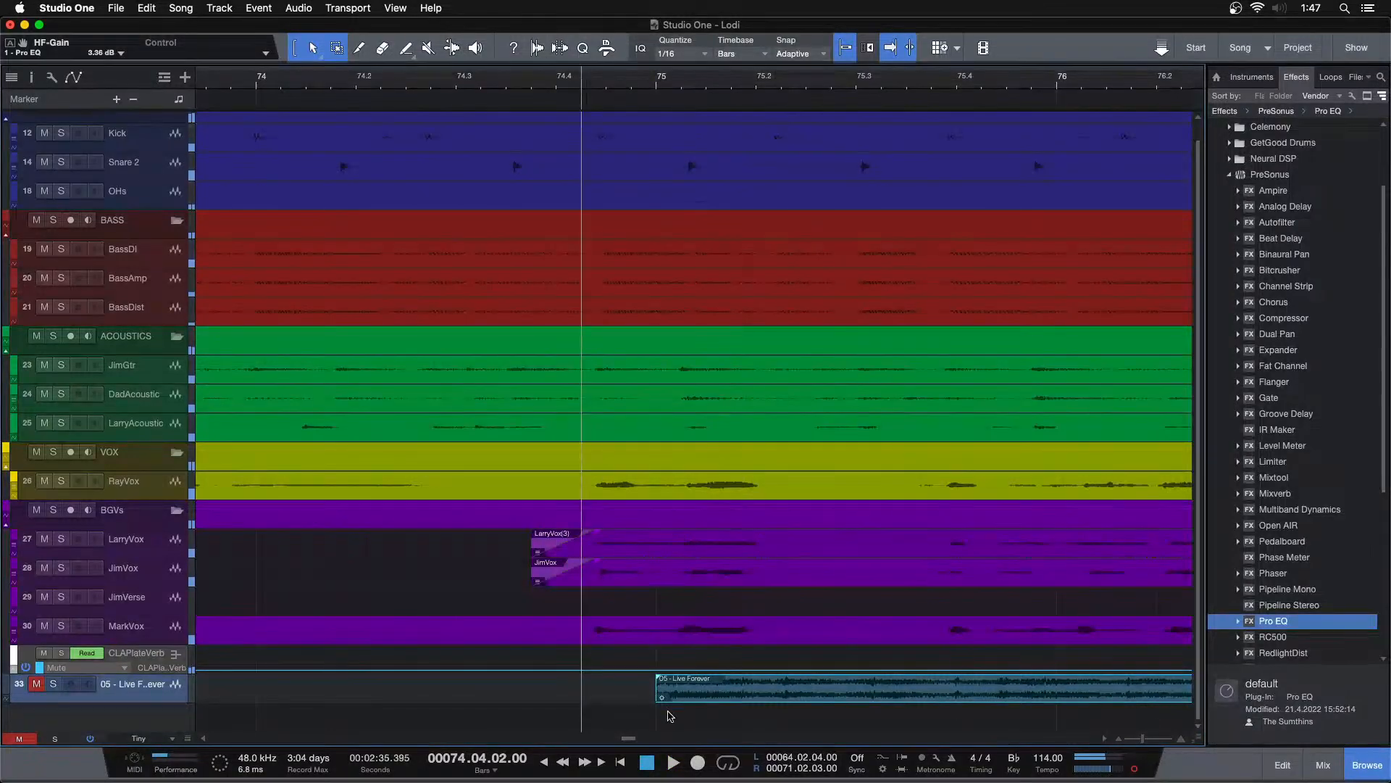
left_click_drag(667, 696, 583, 692)
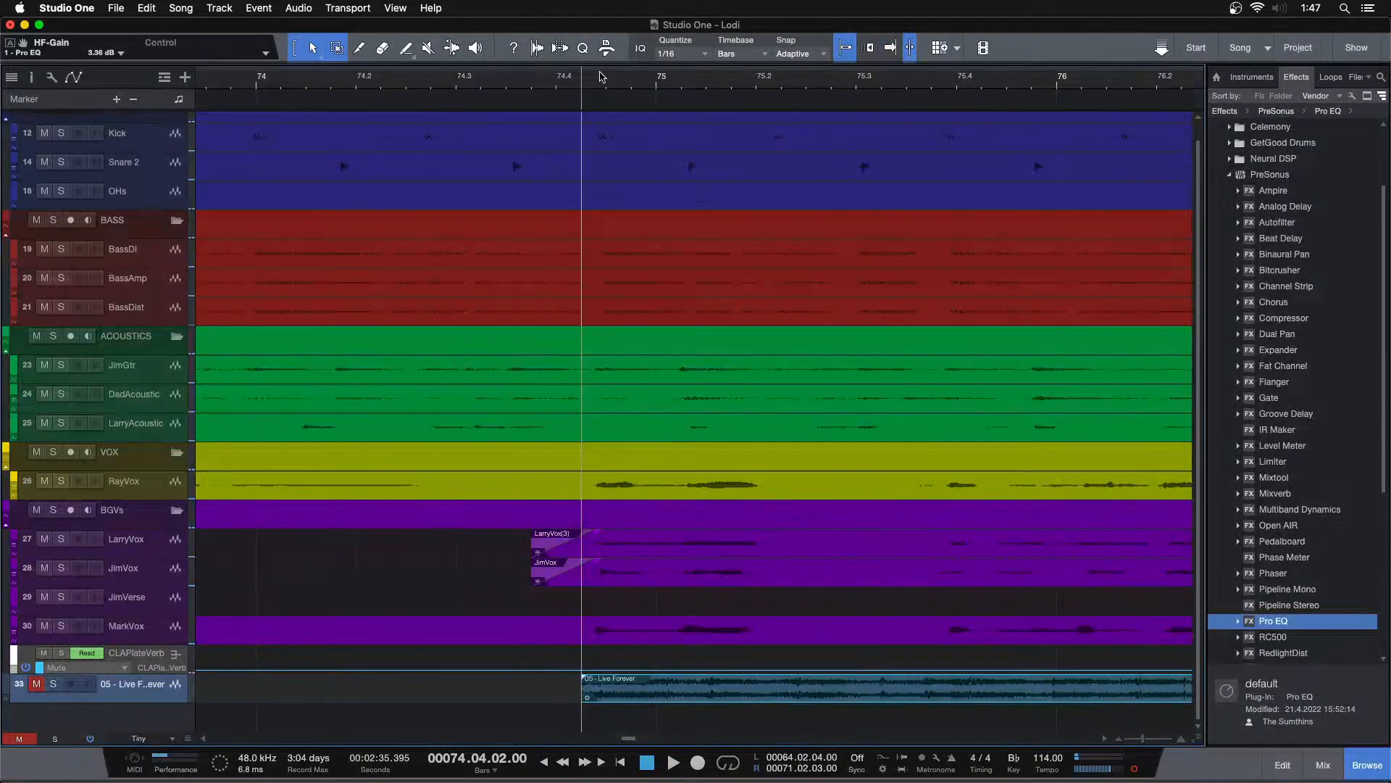
Step: Set the loop range from 74.04.02 to 77.03.01 over the copied reference clip
left_click_drag(942, 78, 650, 52)
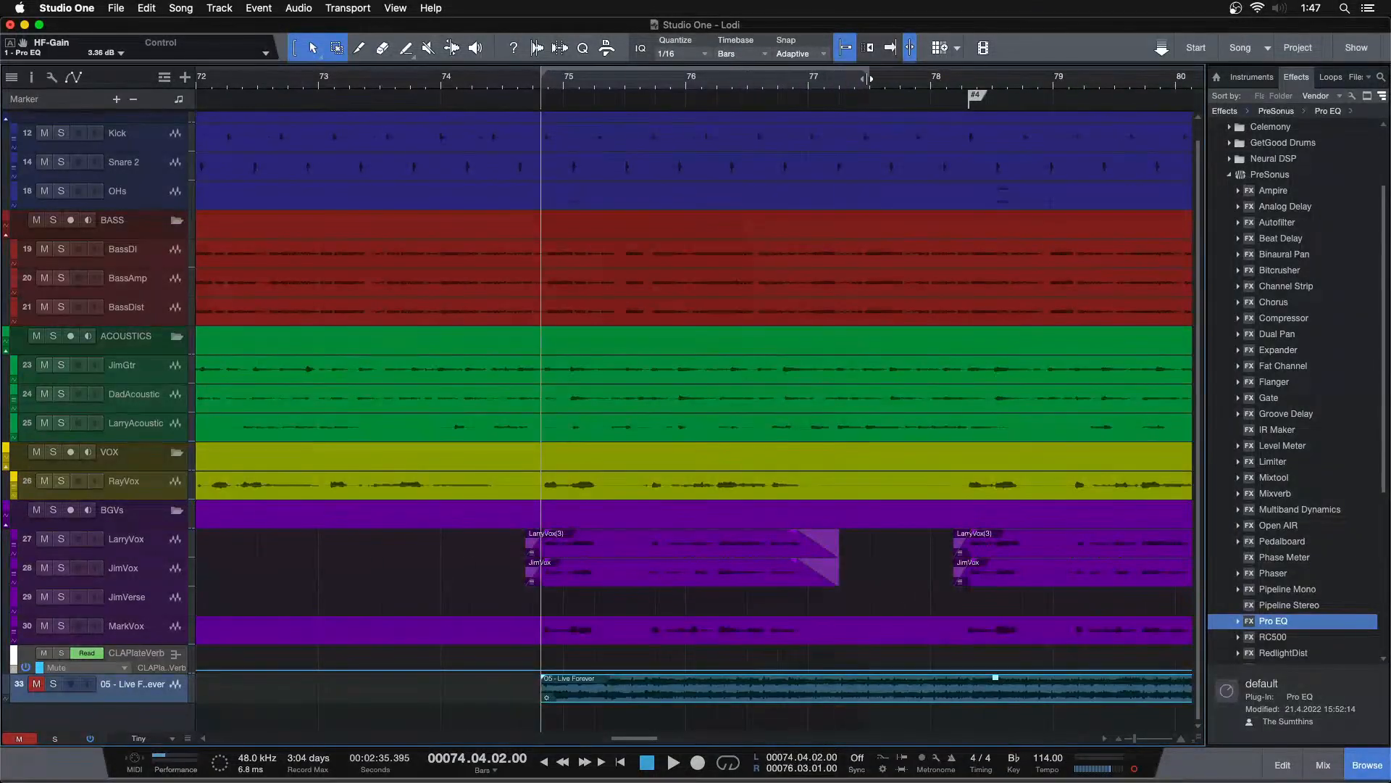
left_click_drag(846, 80, 921, 35)
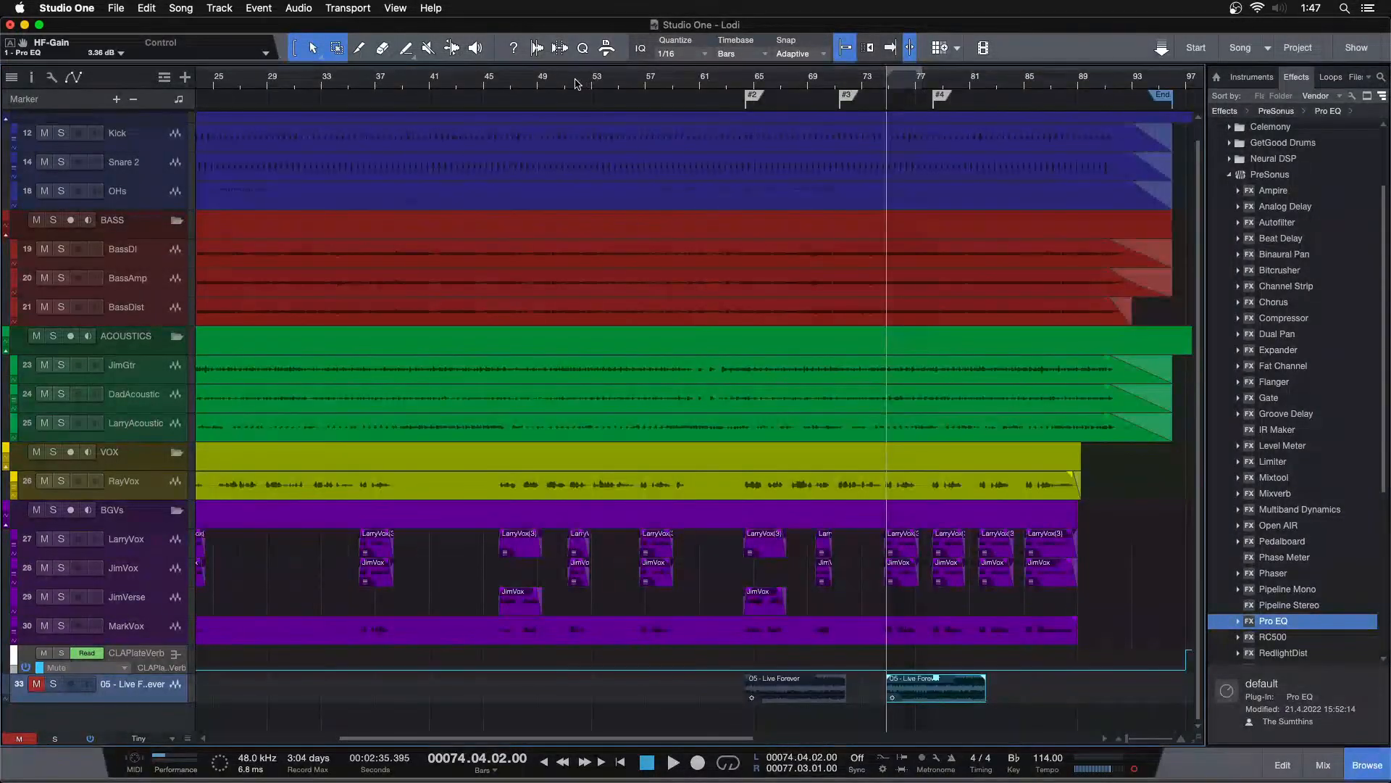
left_click_drag(578, 84, 873, 22)
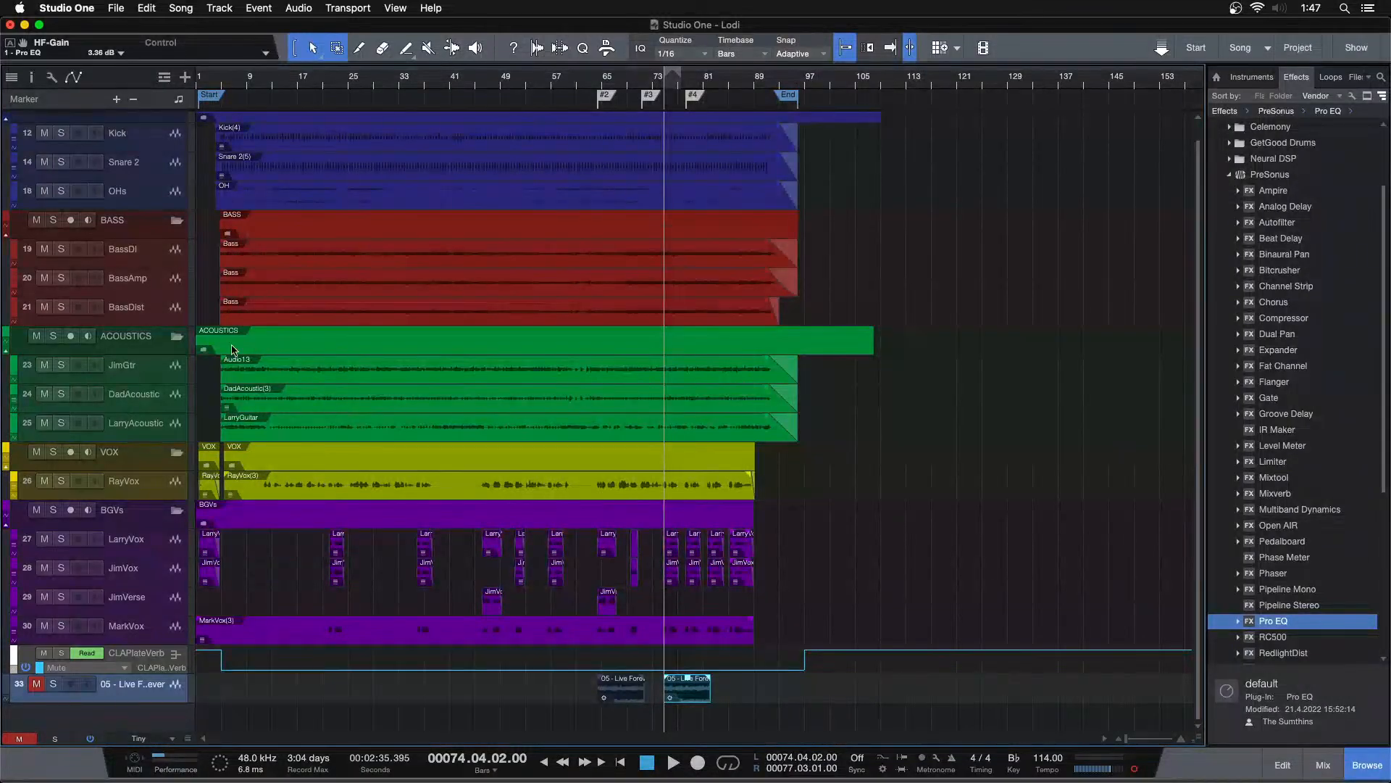
Step: Return the playhead to the song's start and mute the BGVs bus in the mixer
key("shift+b")
key("shift+b")
key("shift+b")
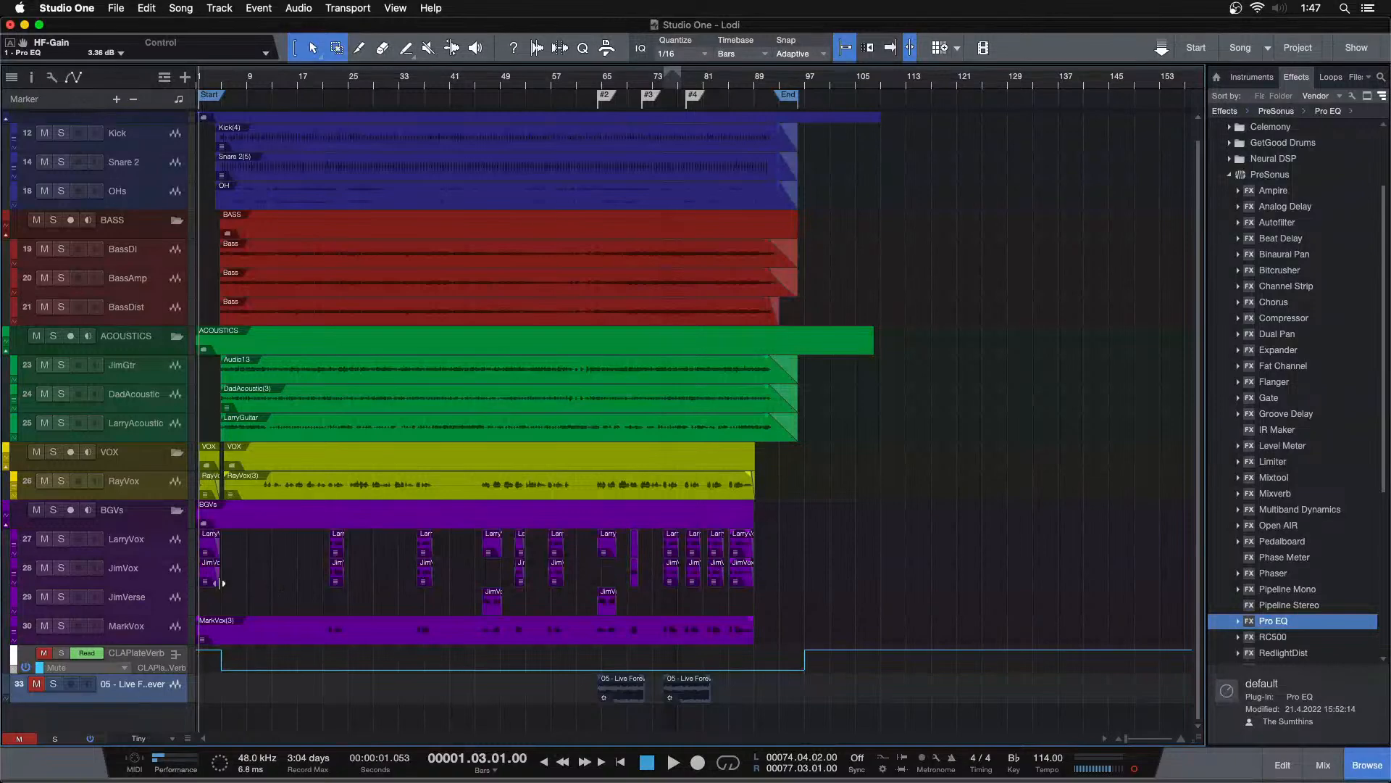
key("F3")
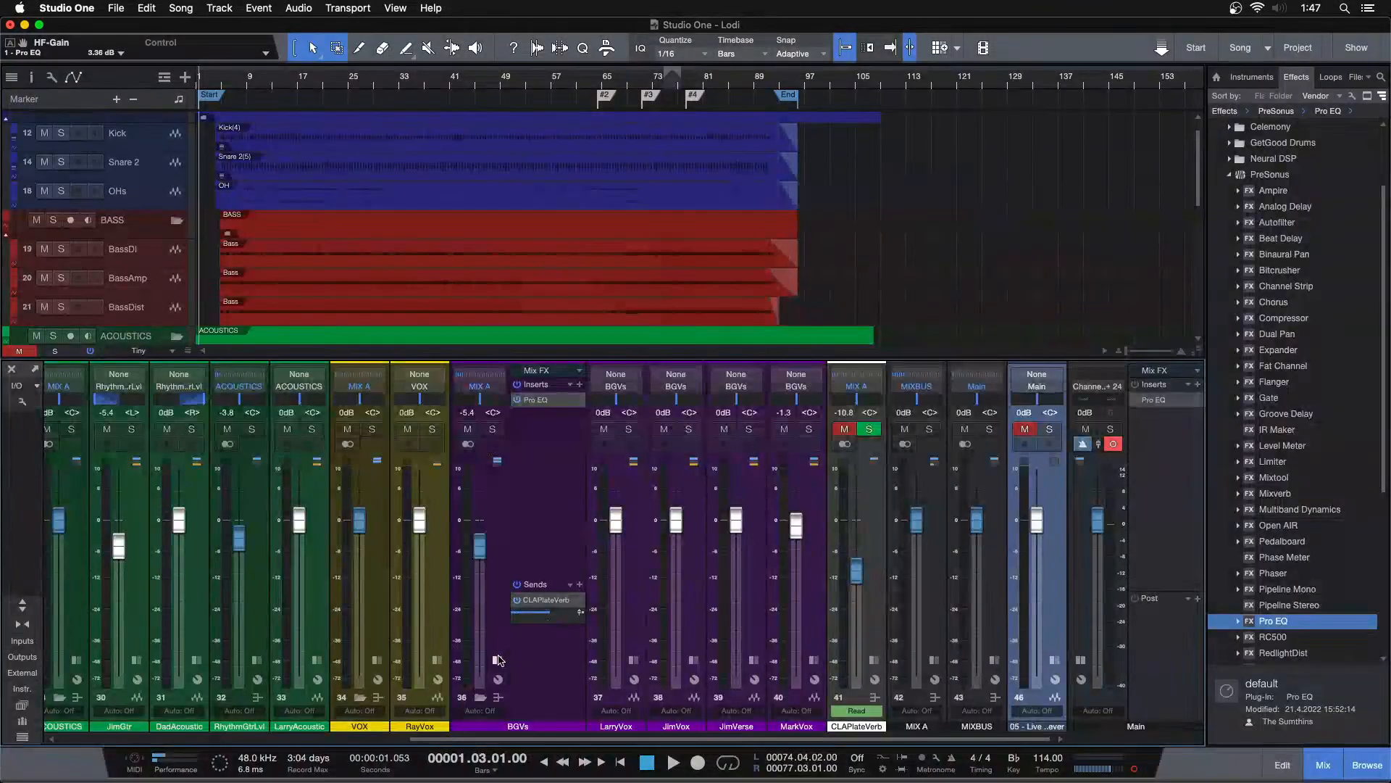
left_click(543, 429)
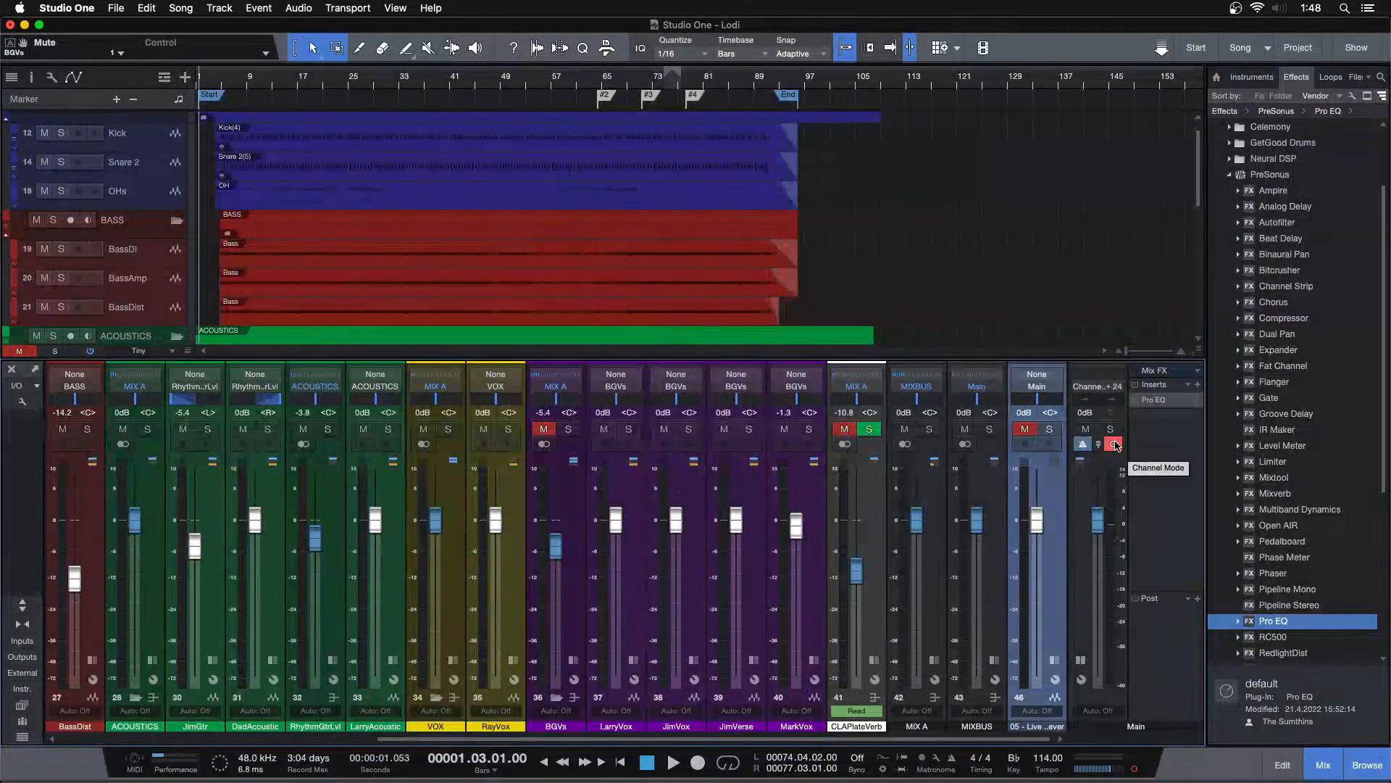
Step: Hide the mixer and play the whole song from the beginning
key("F3")
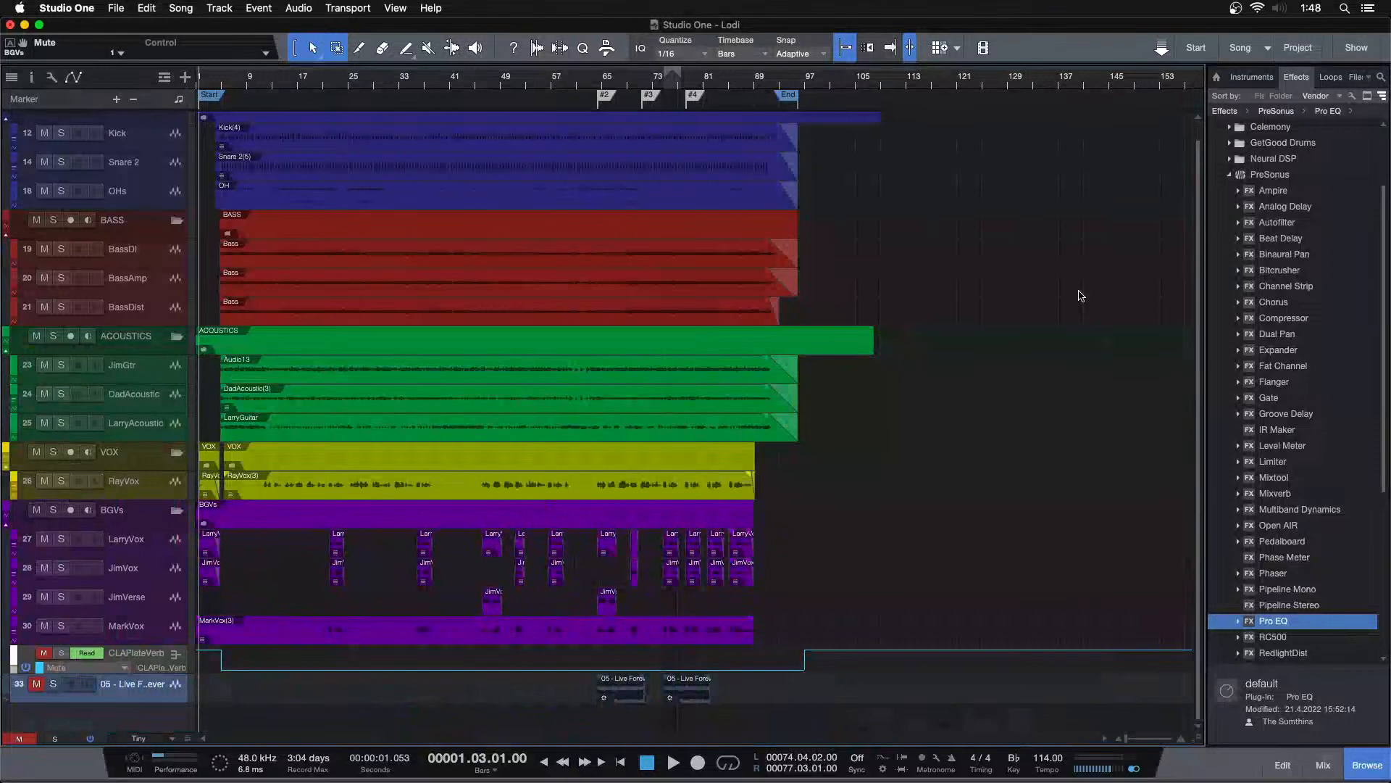
key("space")
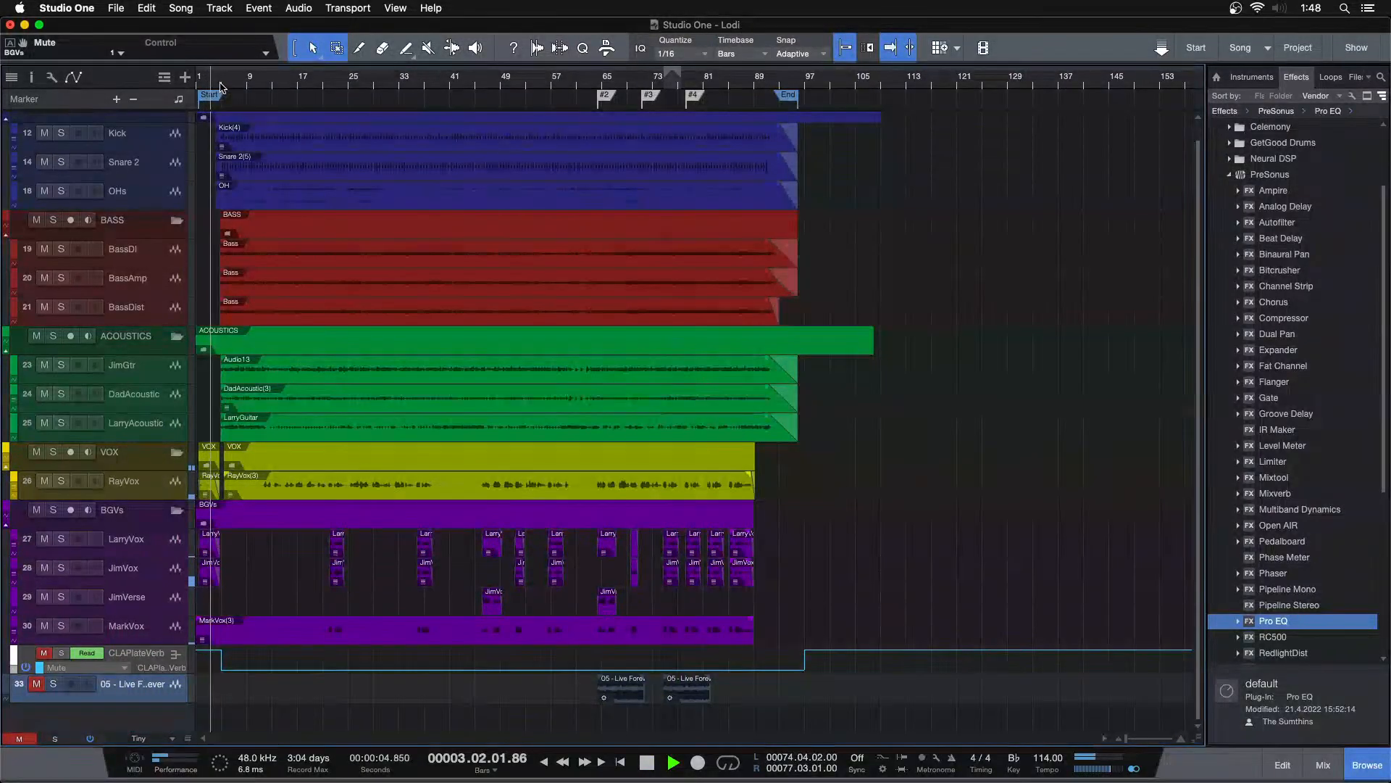
left_click_drag(361, 100, 382, 102)
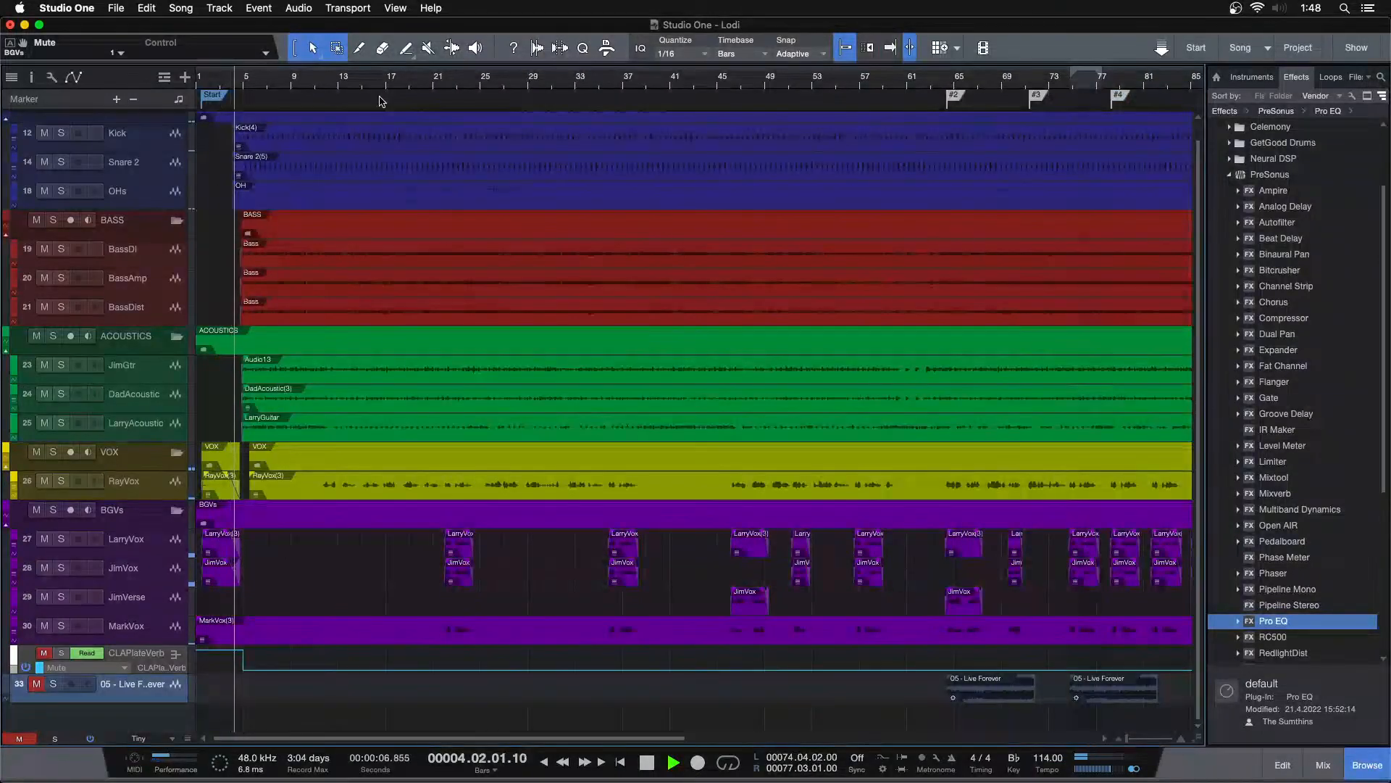
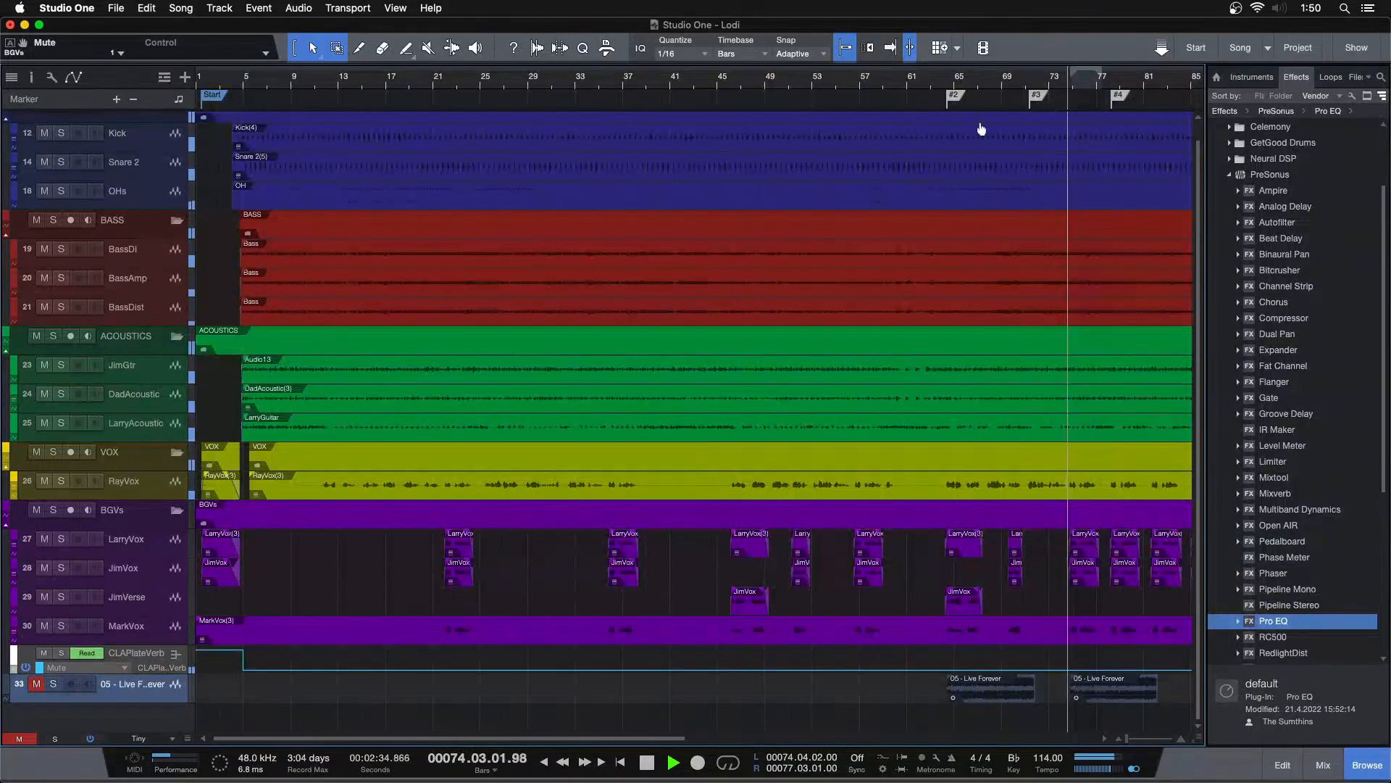
Step: Extend the loop range's end to 78.02.00 while listening through to the song's ending
left_click_drag(1073, 85, 618, 144)
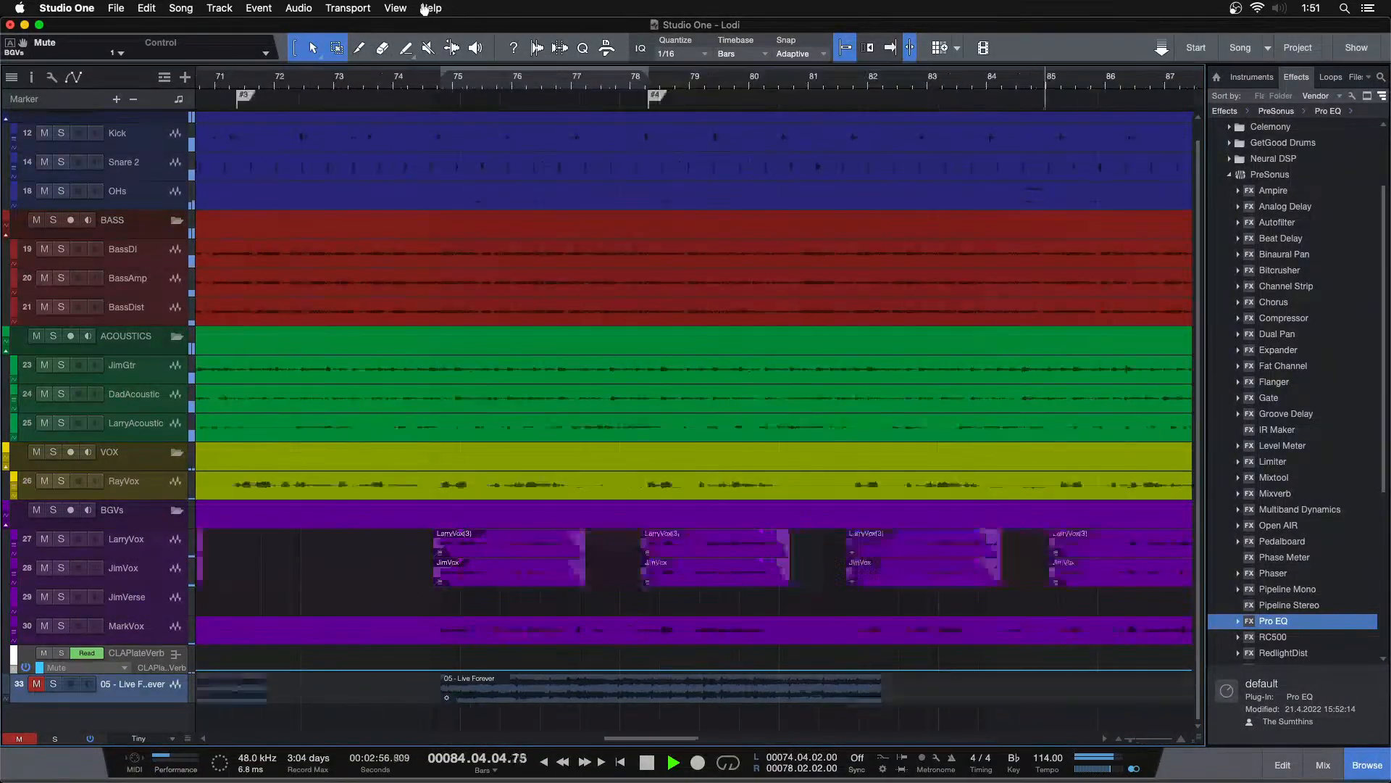
key("alt+z")
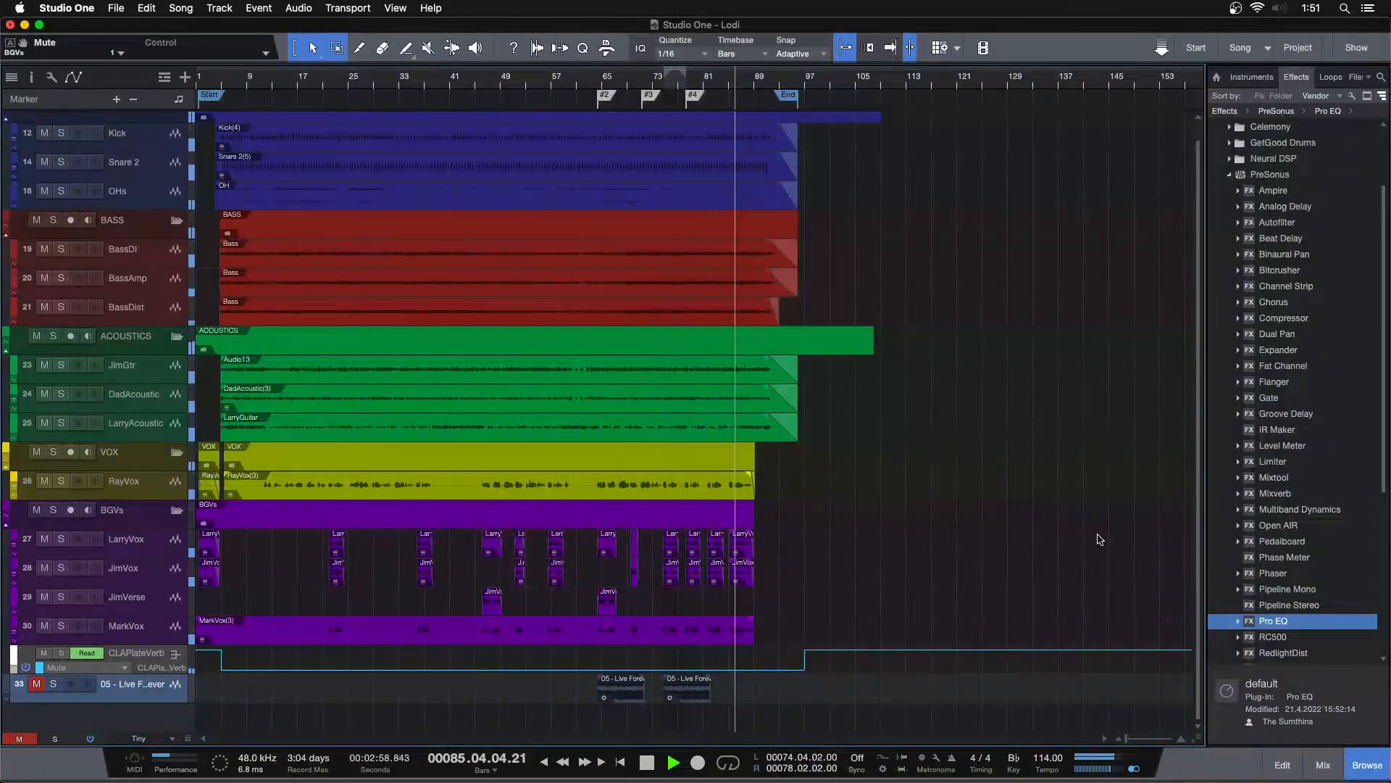
left_click_drag(745, 90, 888, 119)
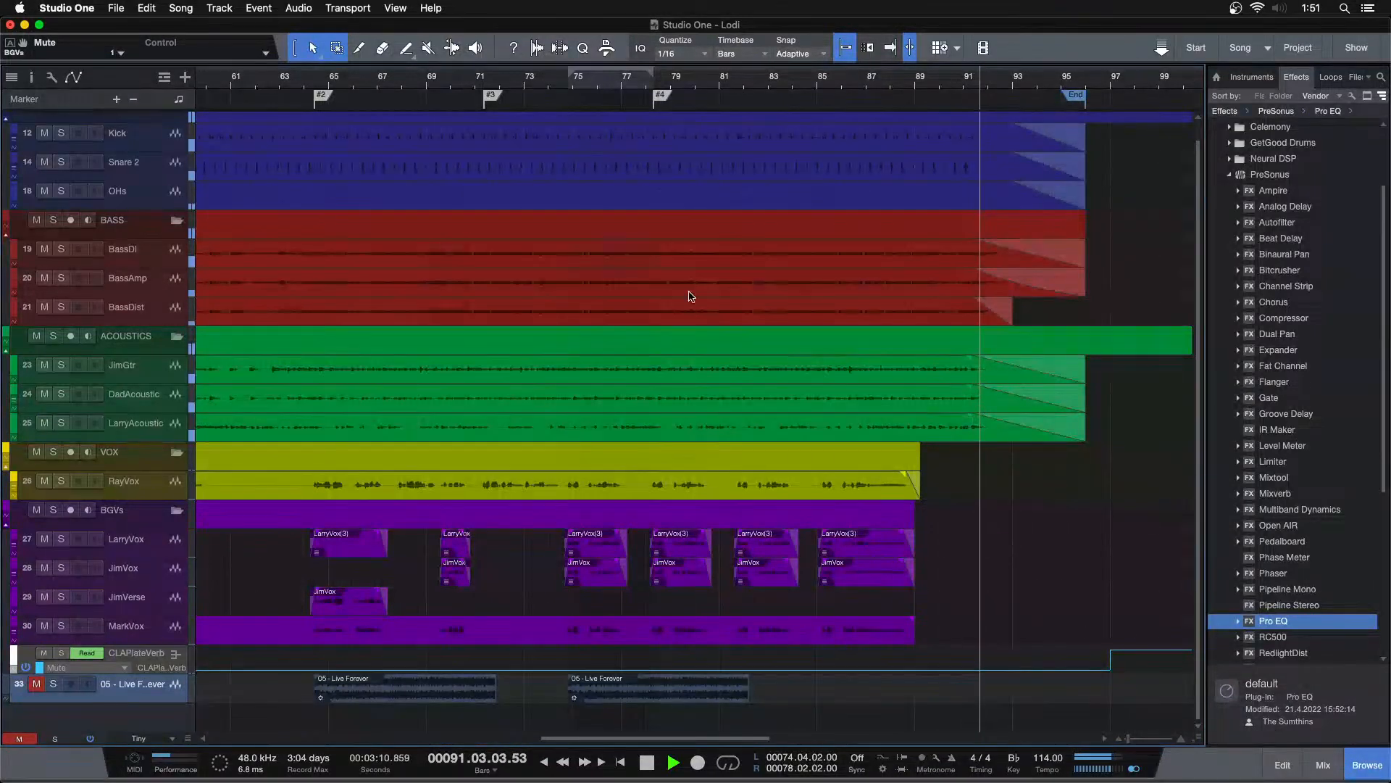
Step: Stop playback, bring up the mixer and unmute the BGVs bus
key("space")
key("f")
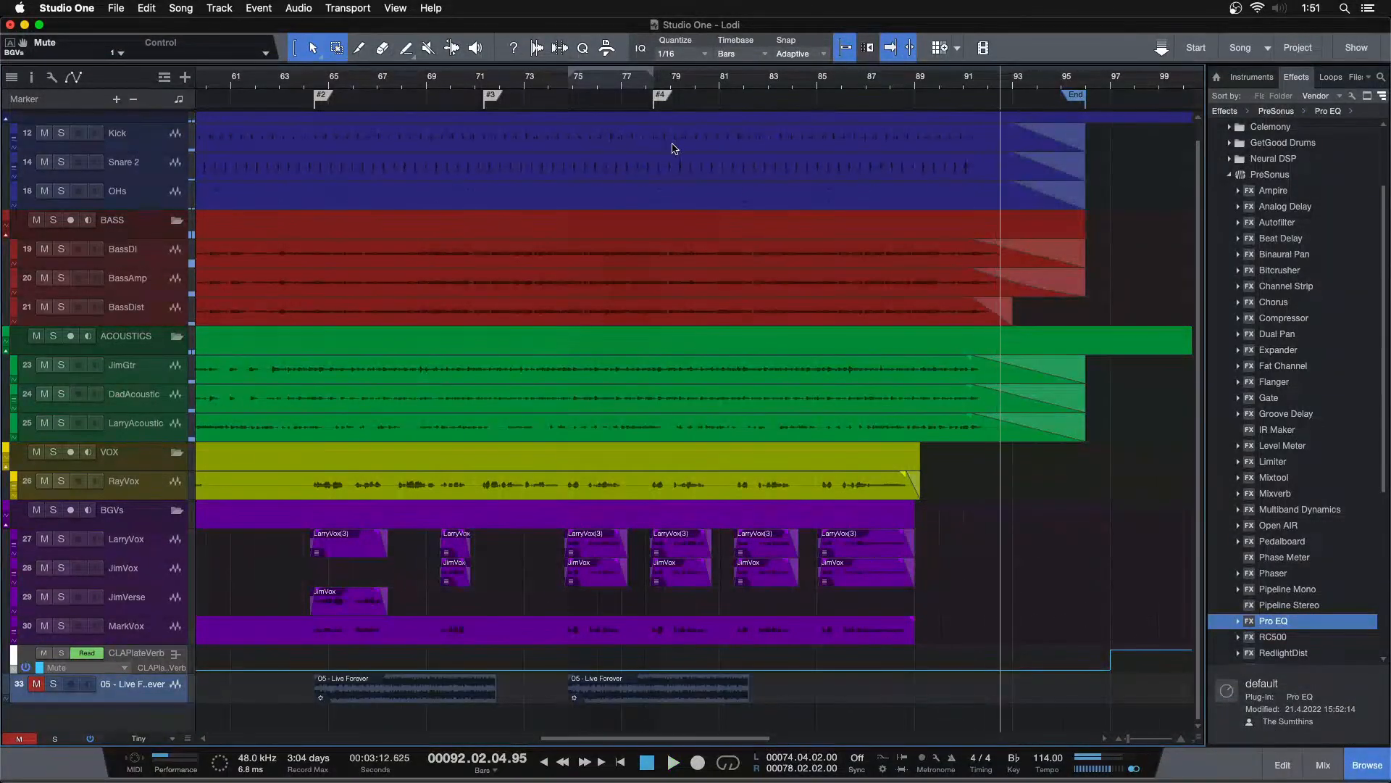
key("F3")
left_click(544, 429)
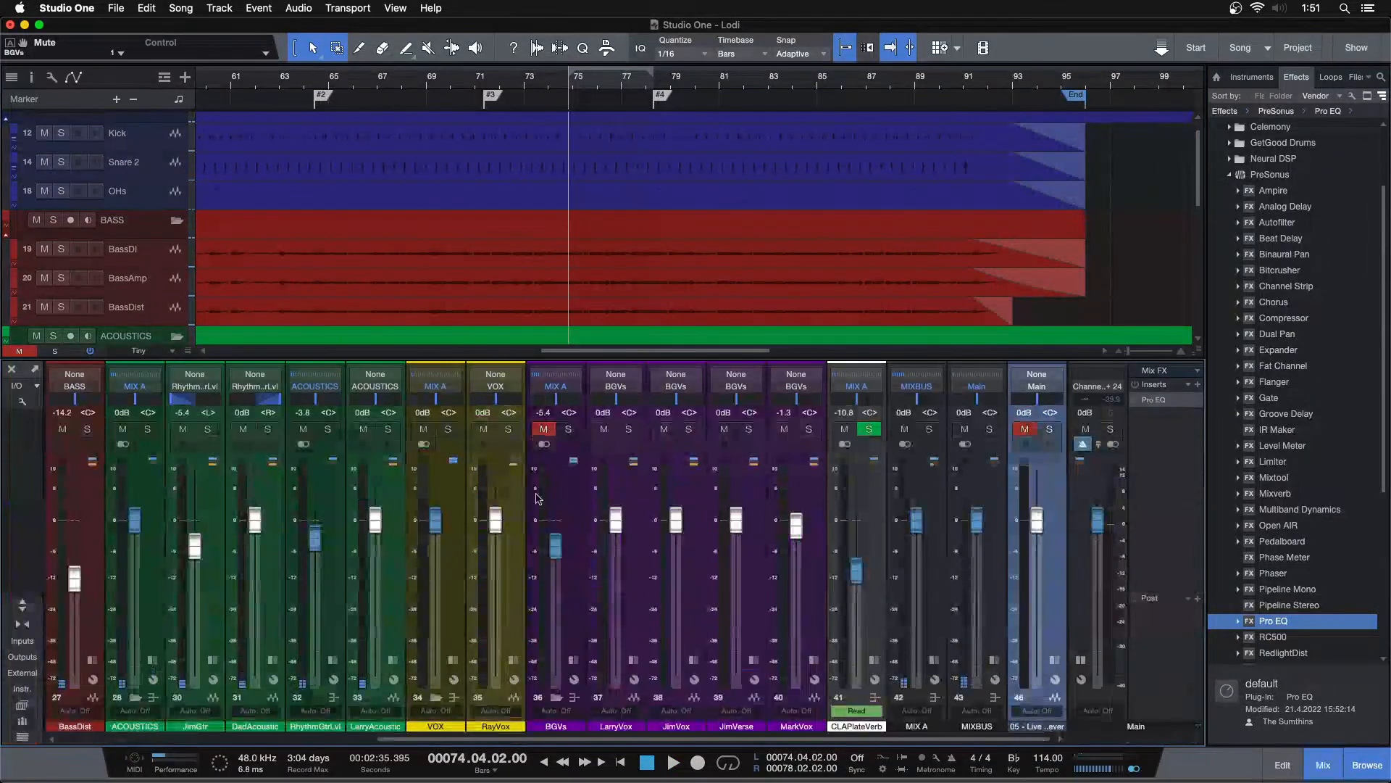
left_click(574, 697)
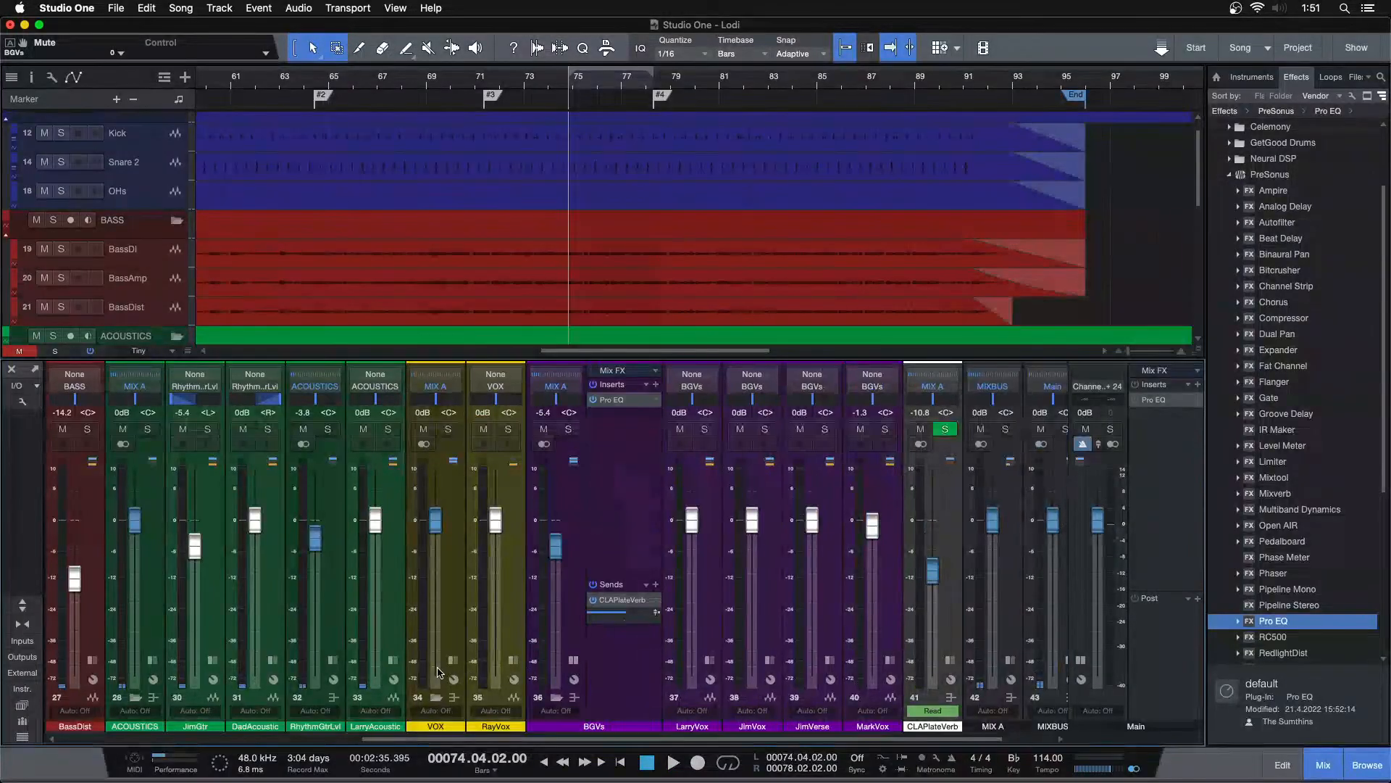
left_click(578, 665)
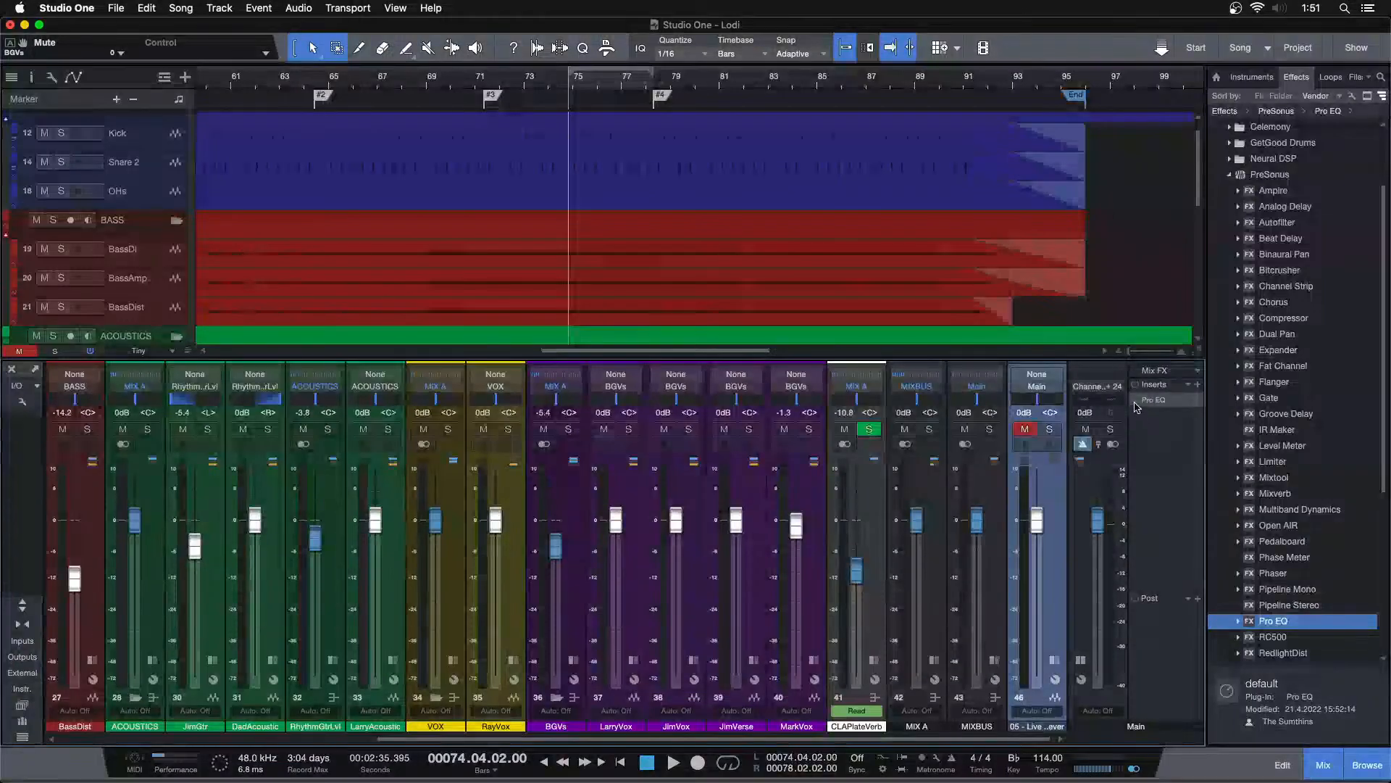
Step: In the Main output's Pro EQ, raise the low cut to 8.01 kHz and switch off the high cut
double_click(1151, 400)
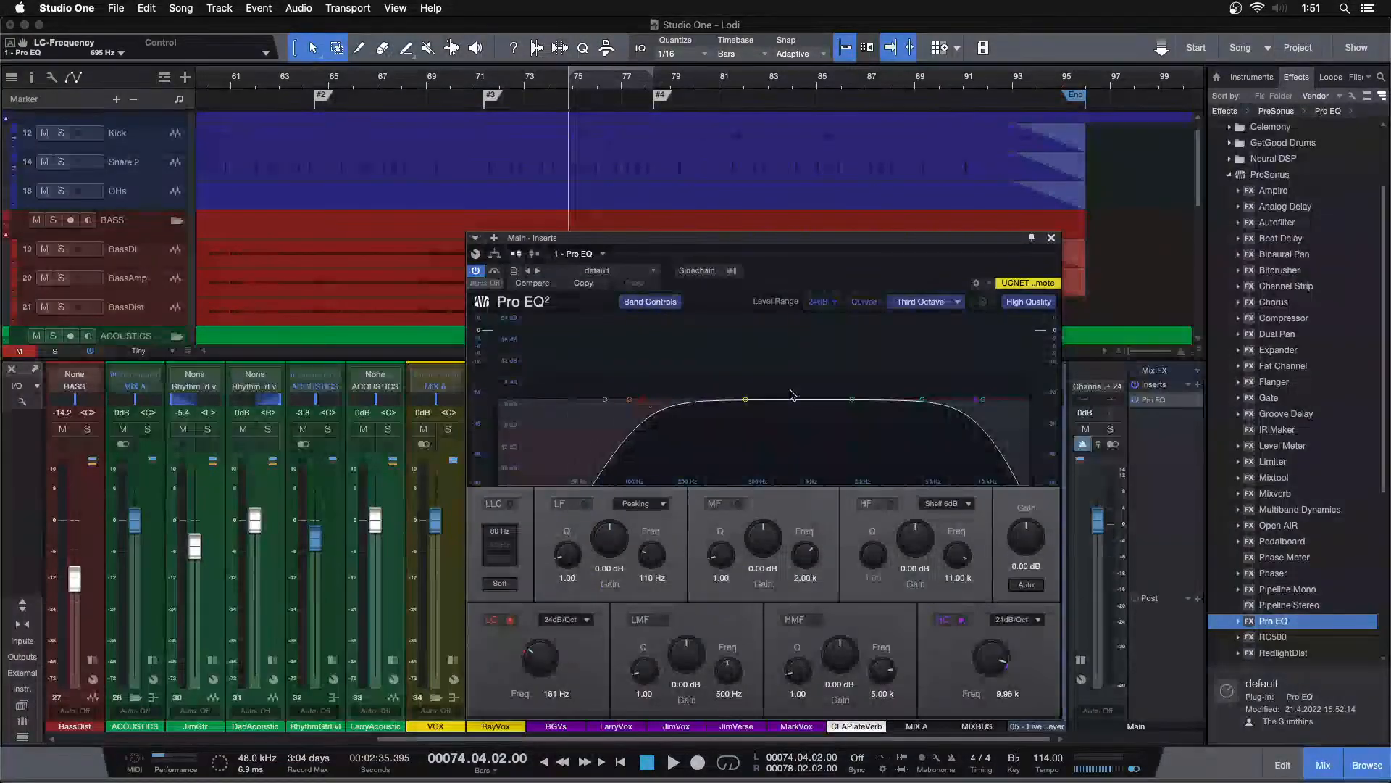
left_click_drag(1004, 399, 959, 408)
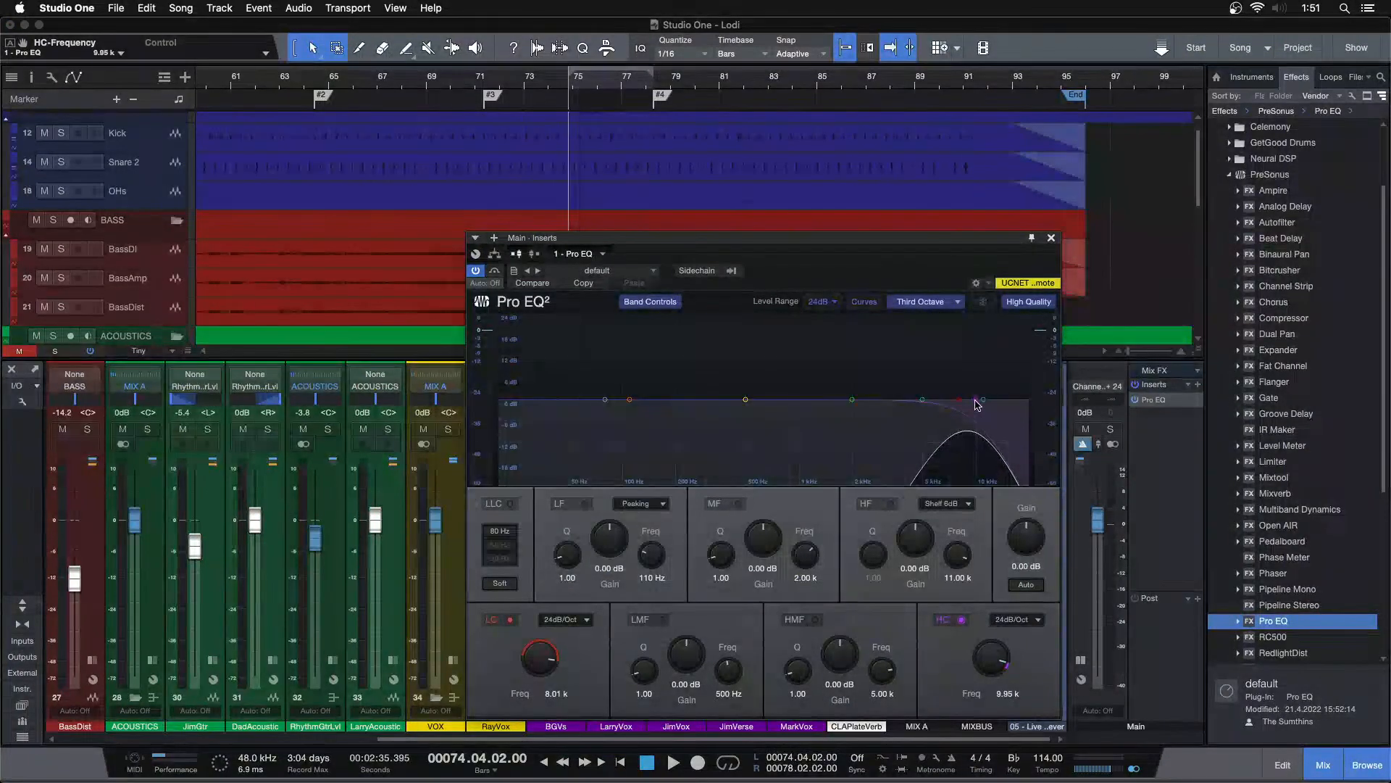
double_click(977, 404)
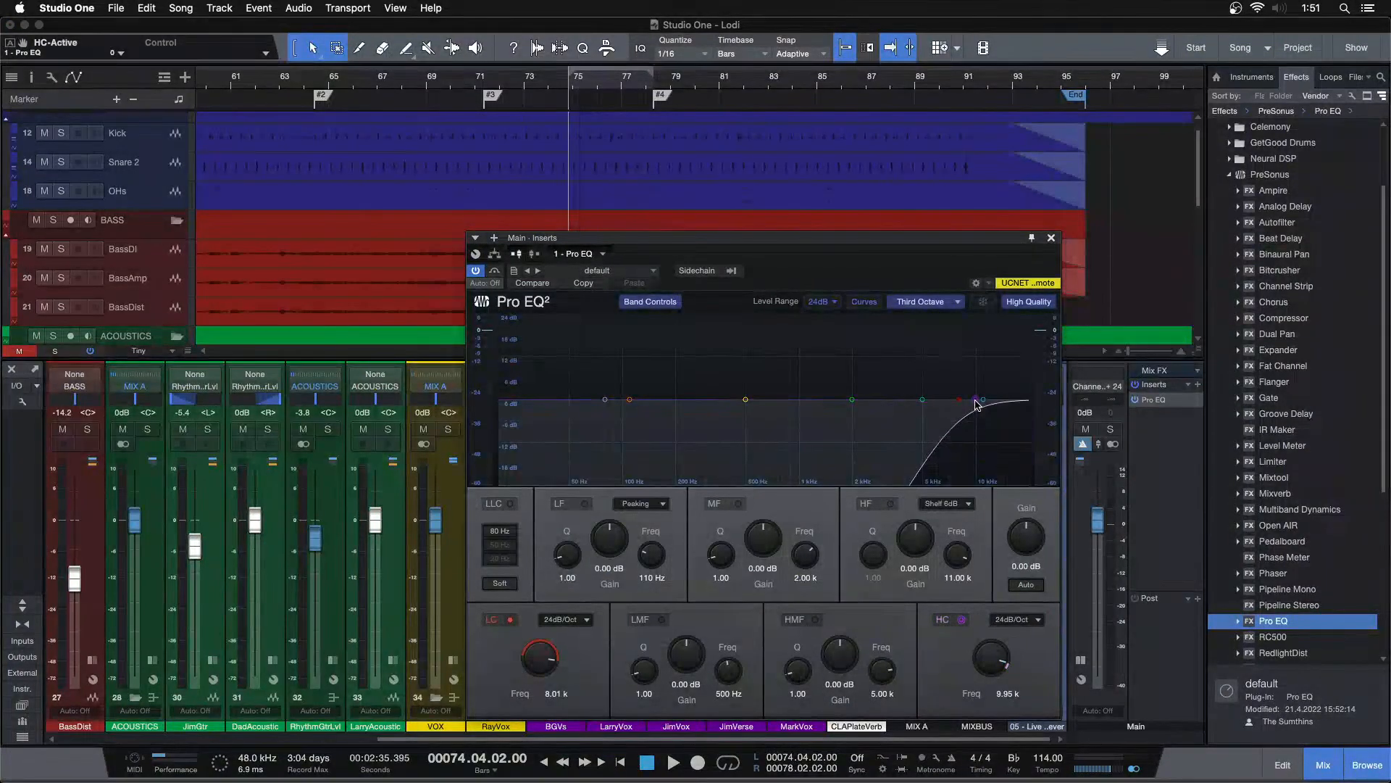
left_click(1052, 239)
Step: Zoom in on the loop range, play it, and solo the reference track briefly to compare its highs with the mix
left_click_drag(591, 80, 612, 105)
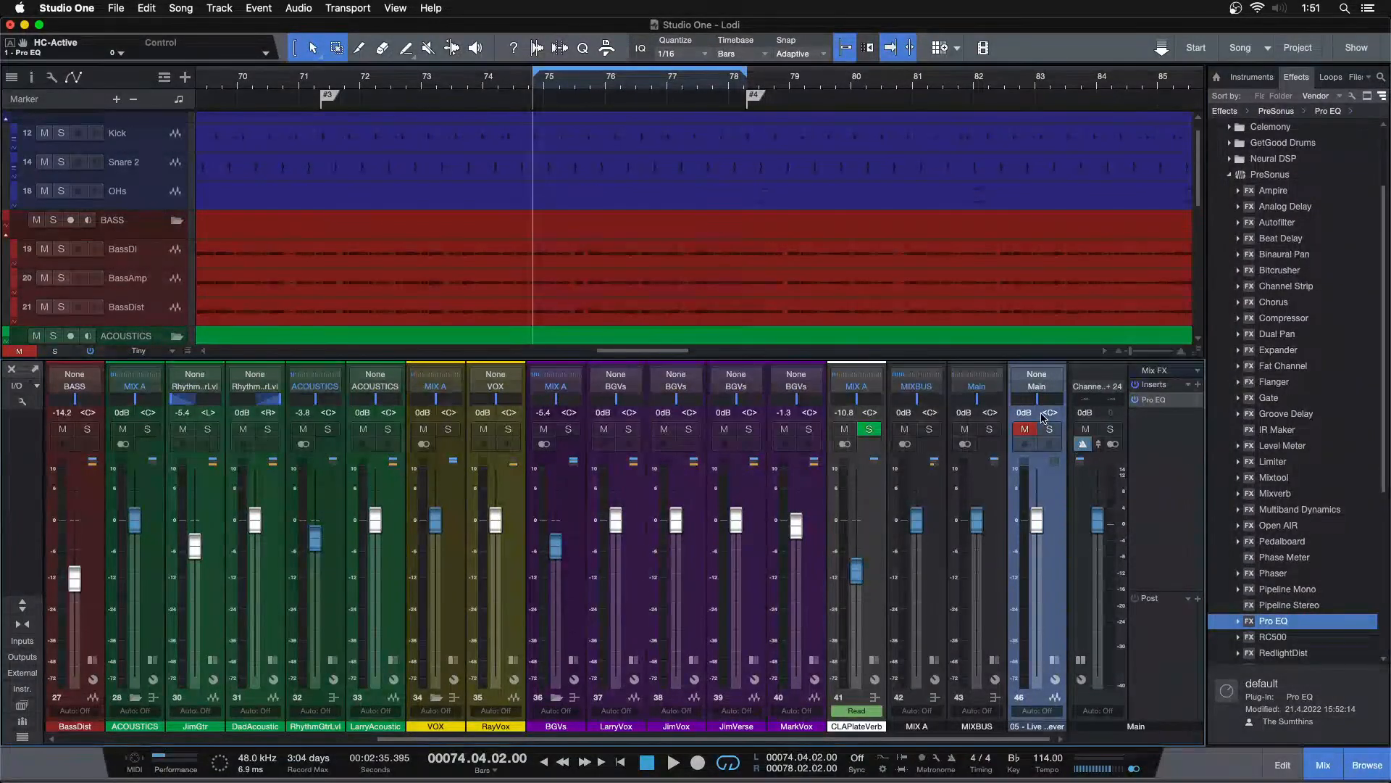
key("space")
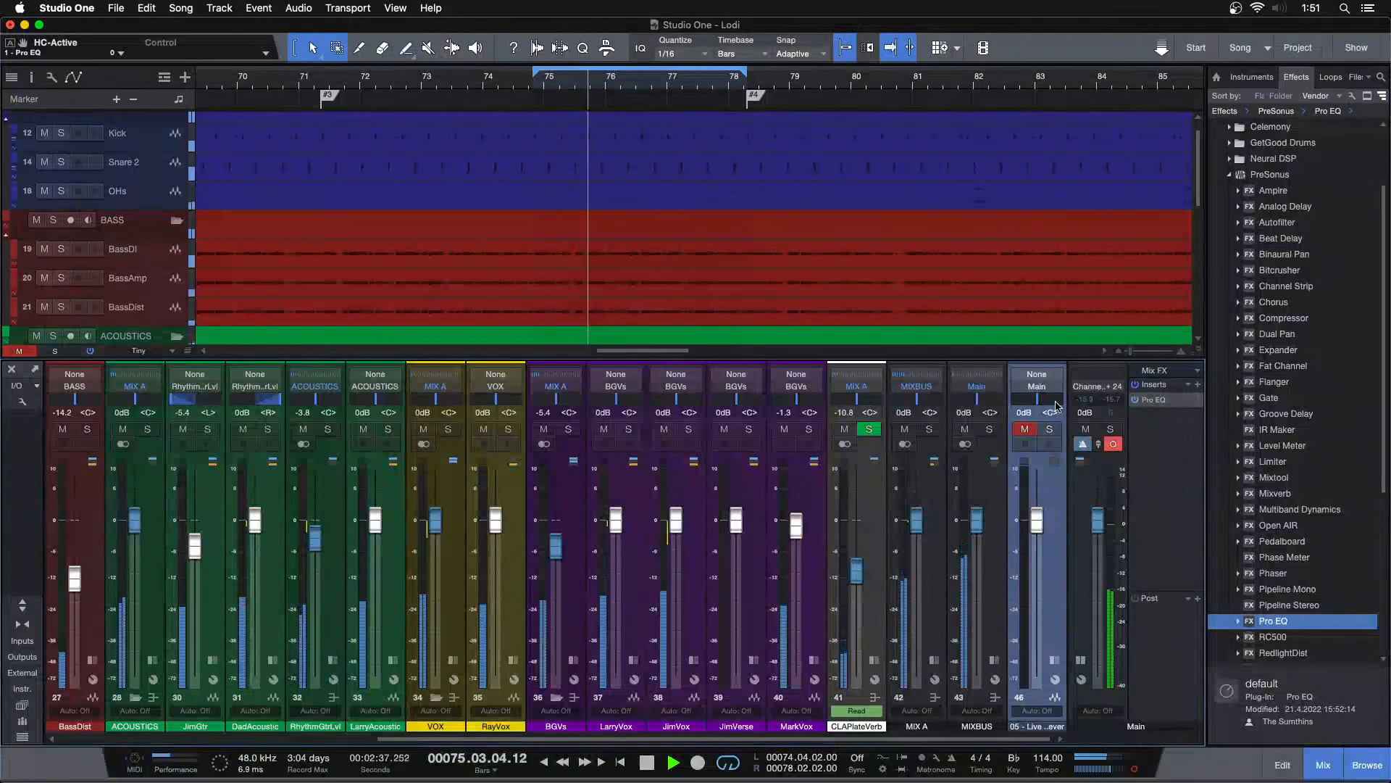
left_click(1051, 429)
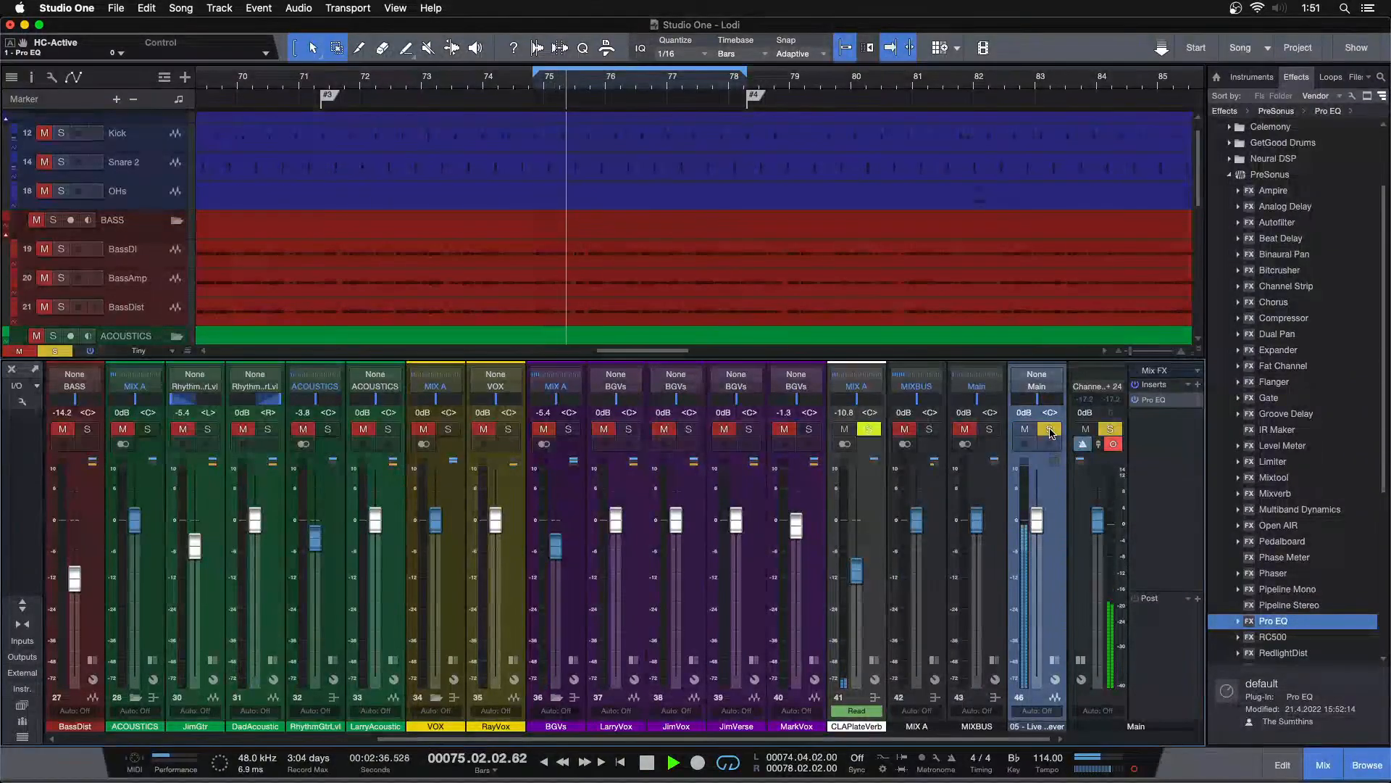
left_click(1051, 430)
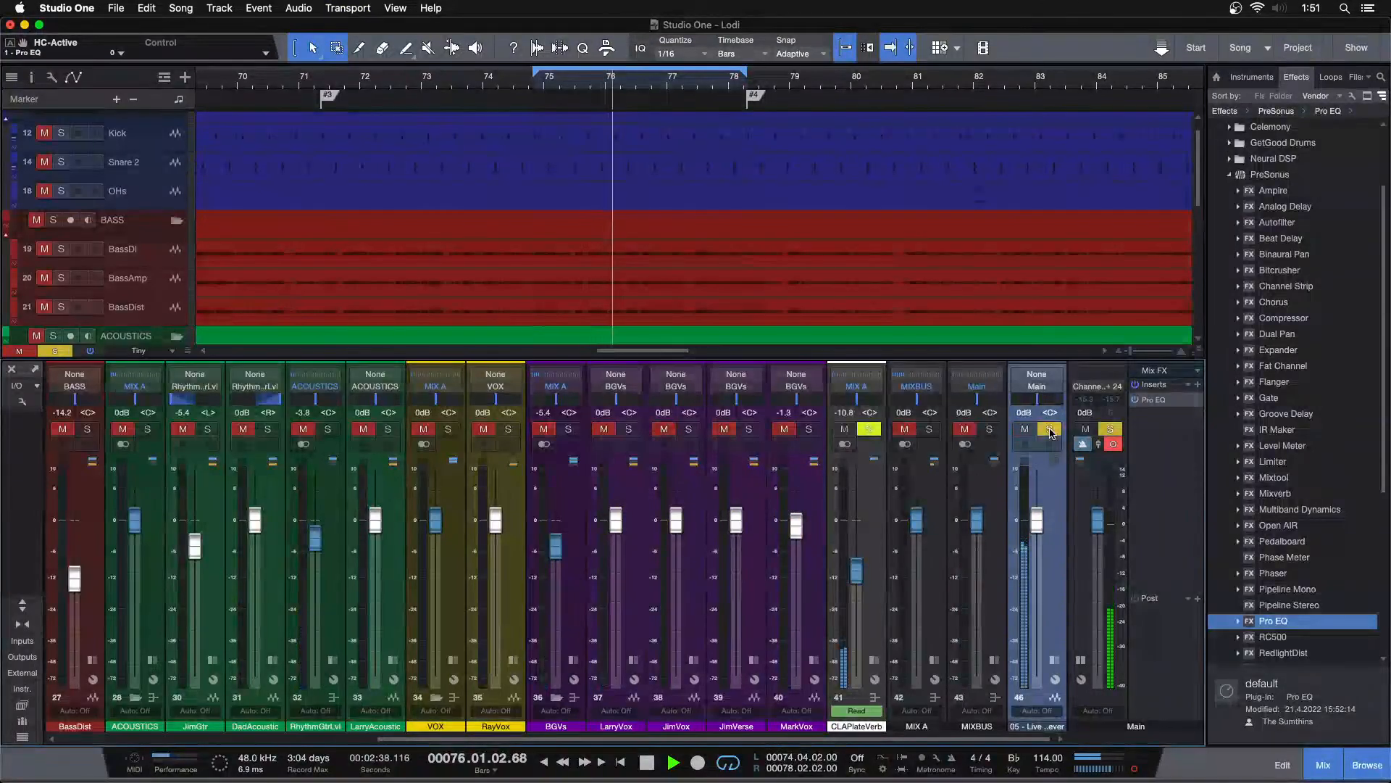
Step: Set the HF gain at 12.60 kHz in the BGVs bus's Pro EQ to 2.88 dB
left_click(574, 660)
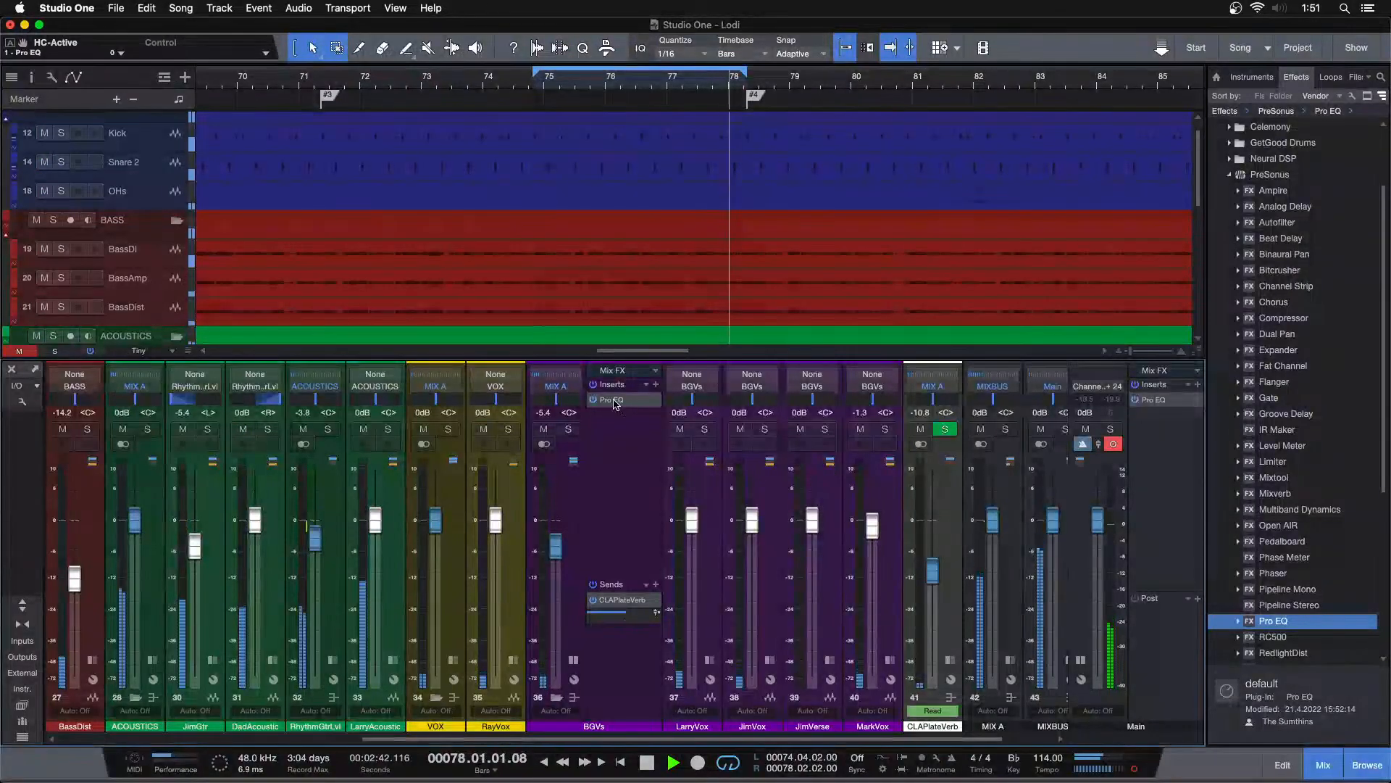
double_click(615, 401)
left_click_drag(1012, 543, 1013, 549)
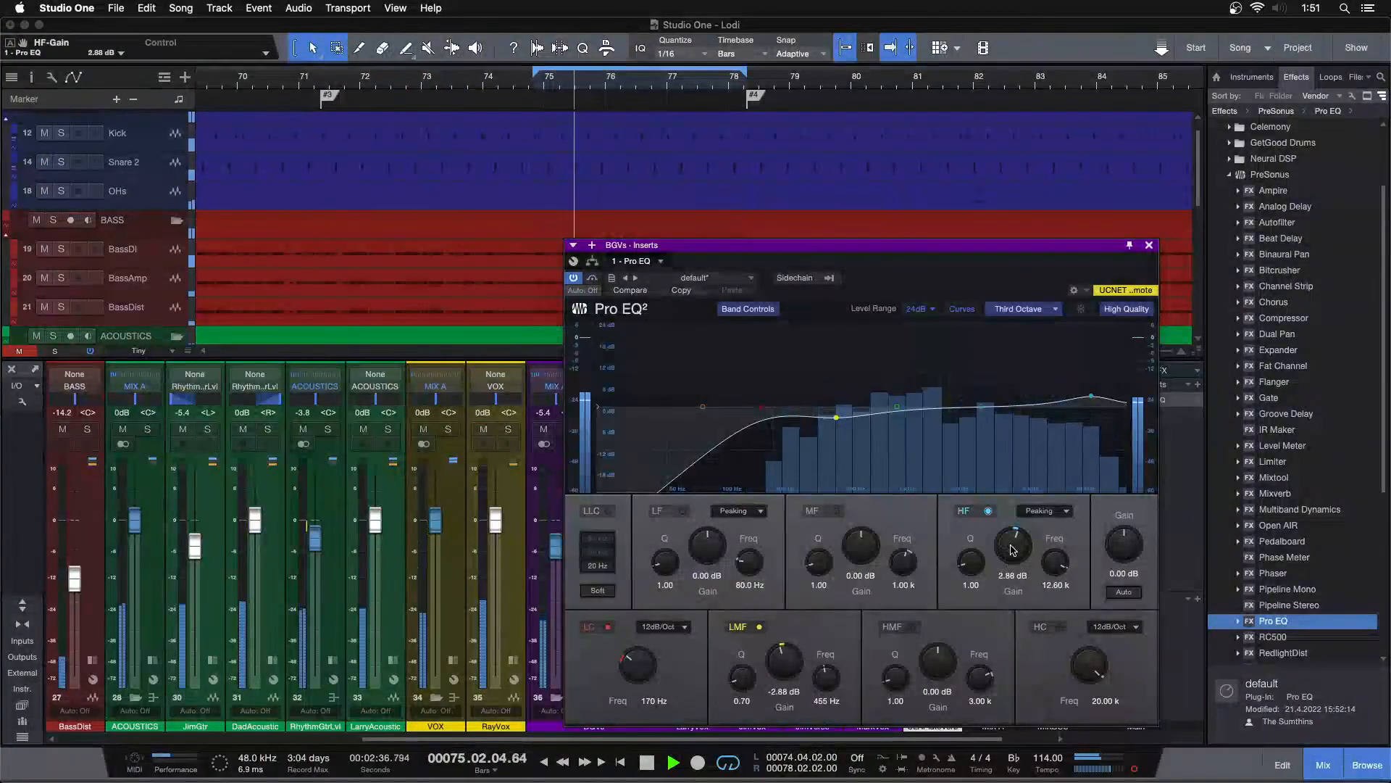
left_click_drag(973, 261, 544, 247)
Step: Compare the brightened background vocals with the soloed reference track, return to the mix, and close the BGVs Pro EQ
scroll(1043, 427, "right", 2)
left_click(1049, 429)
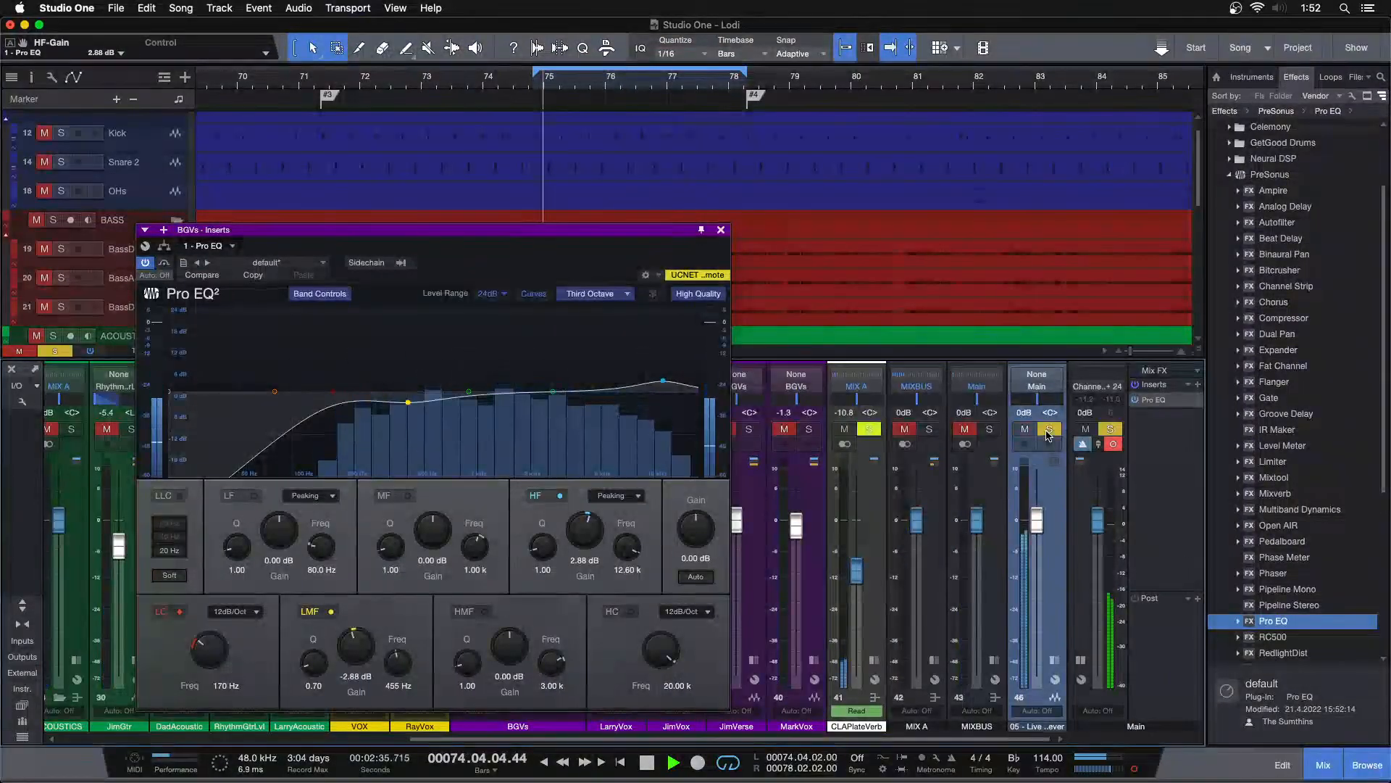
left_click(1049, 429)
left_click(1025, 429)
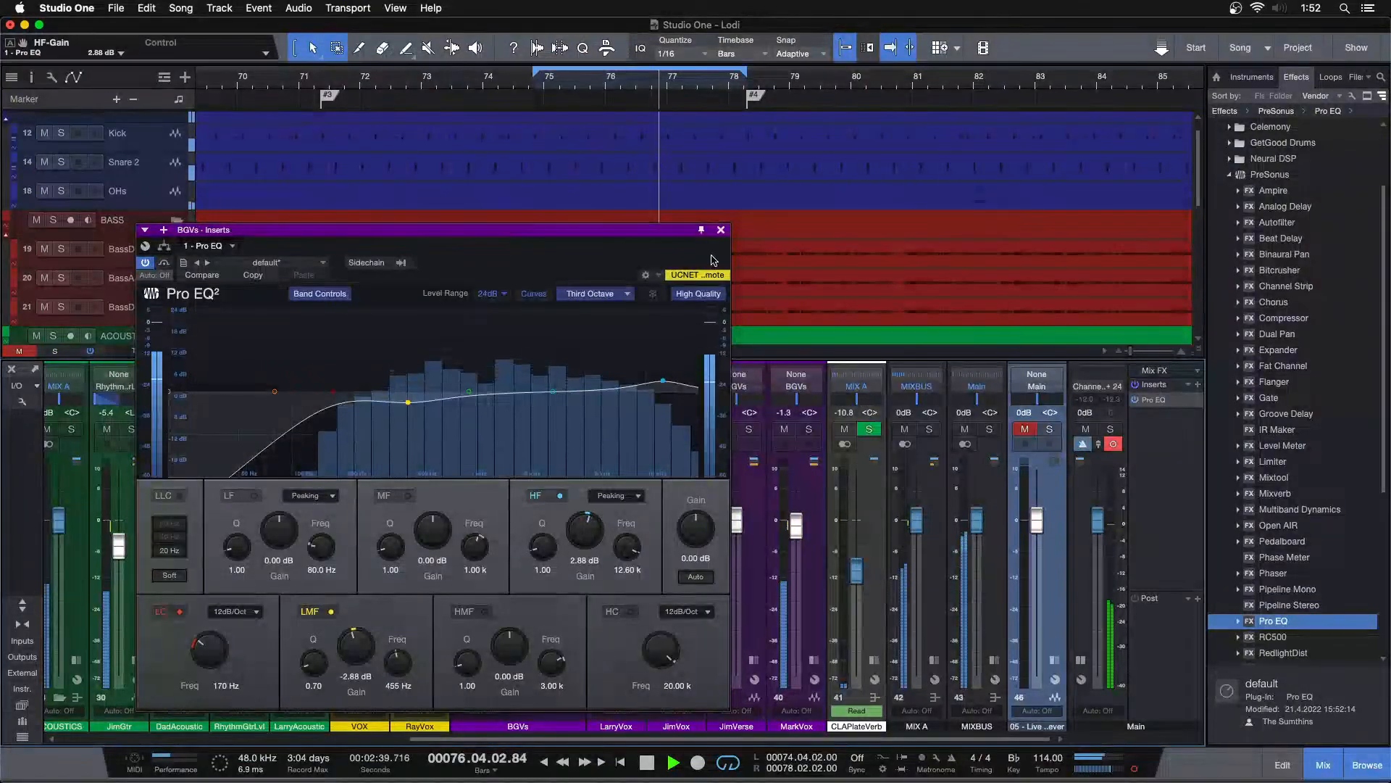
left_click(720, 230)
Step: Examine the highs in the Main output's Pro EQ while alternating between the mix and the soloed reference track
left_click(1160, 399)
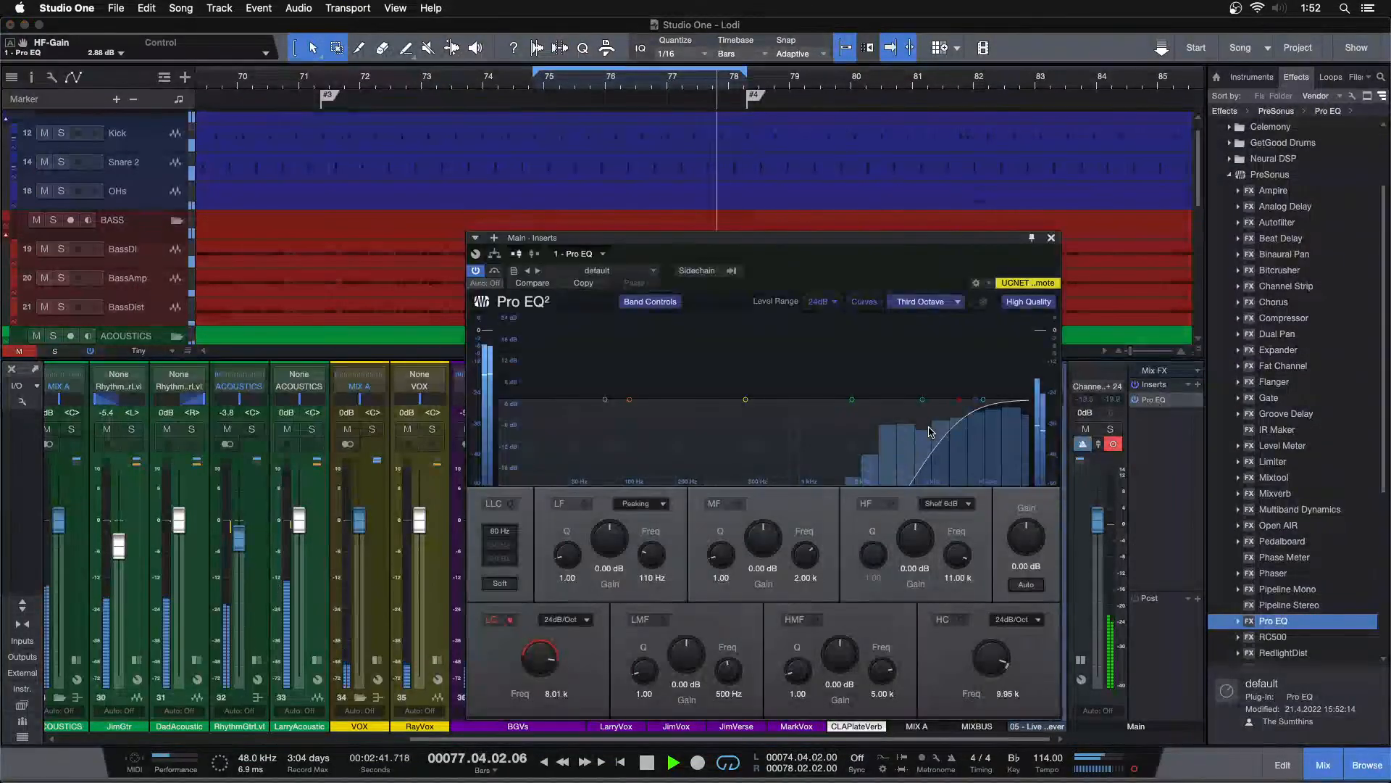
left_click_drag(873, 282, 606, 310)
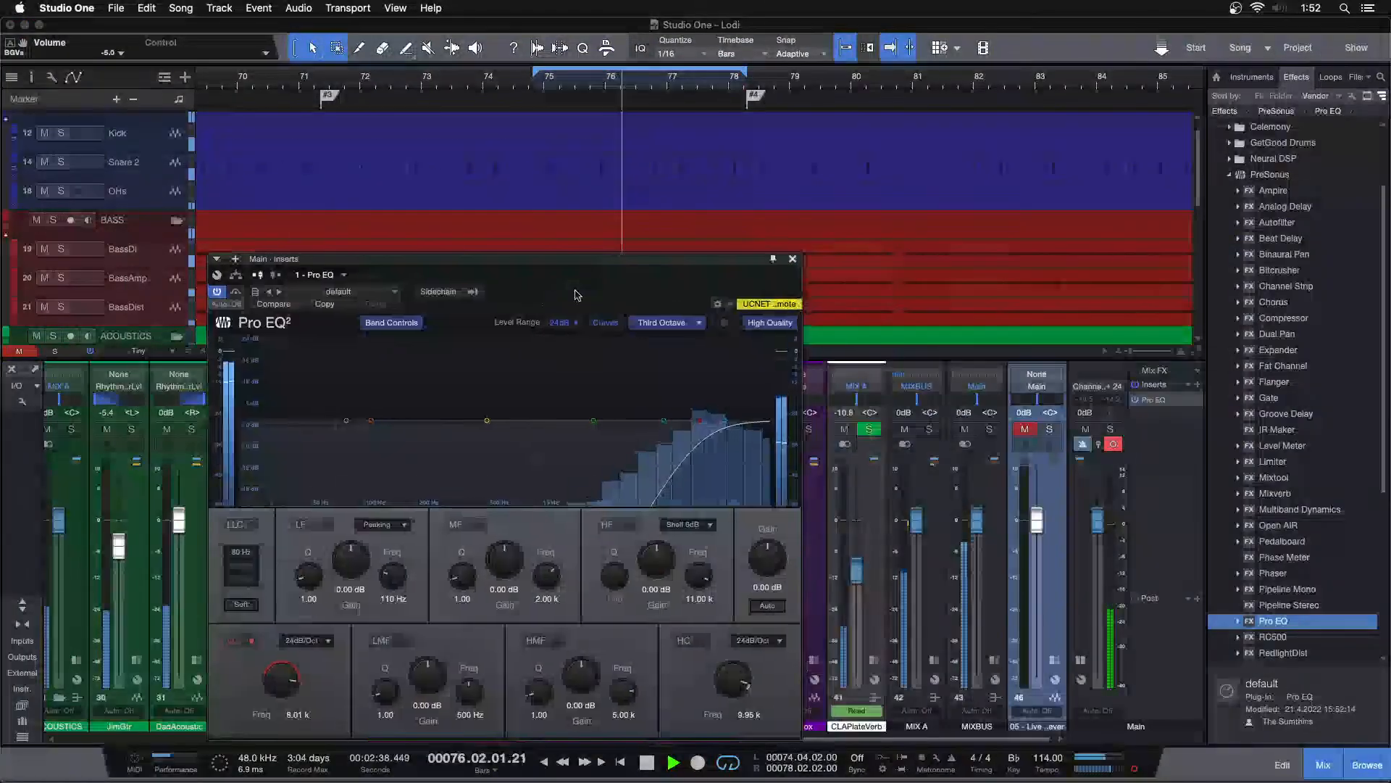
left_click(1051, 430)
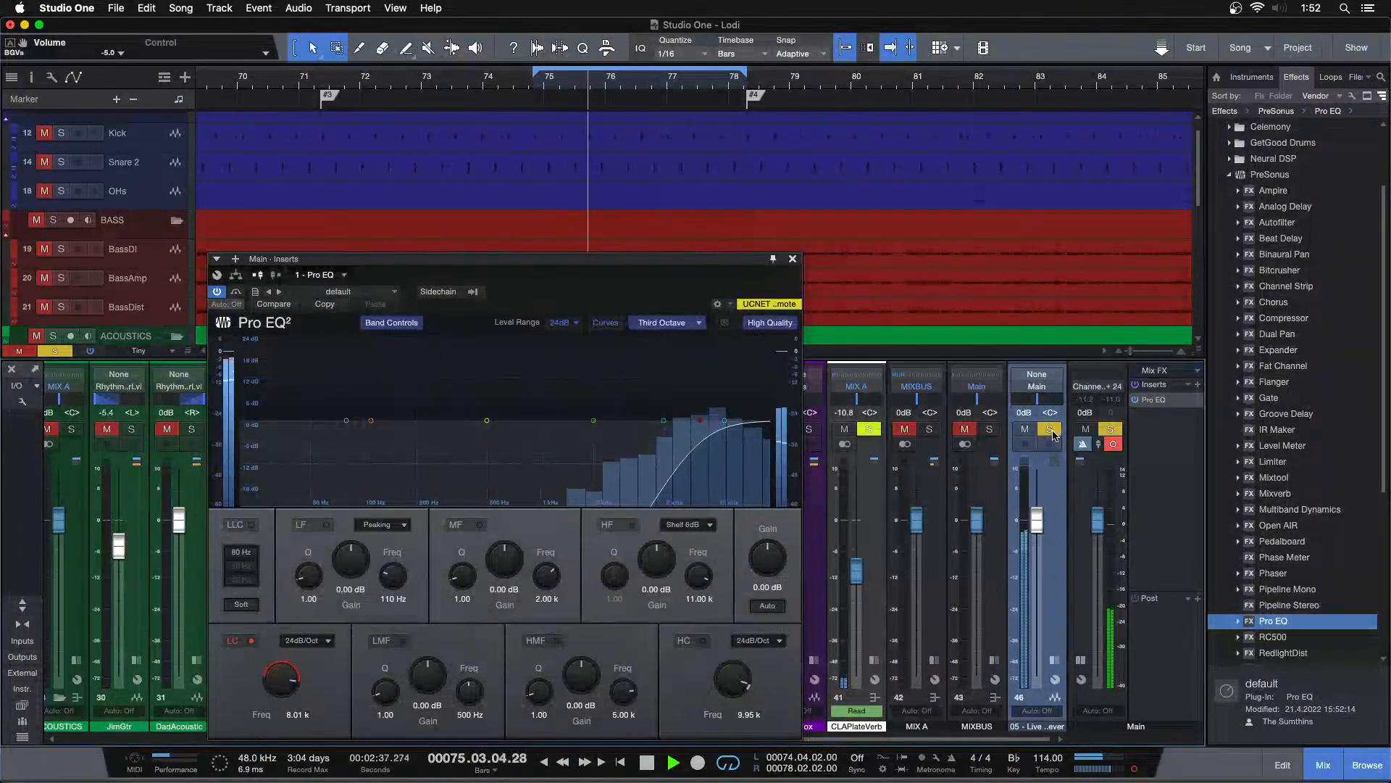
left_click(1051, 429)
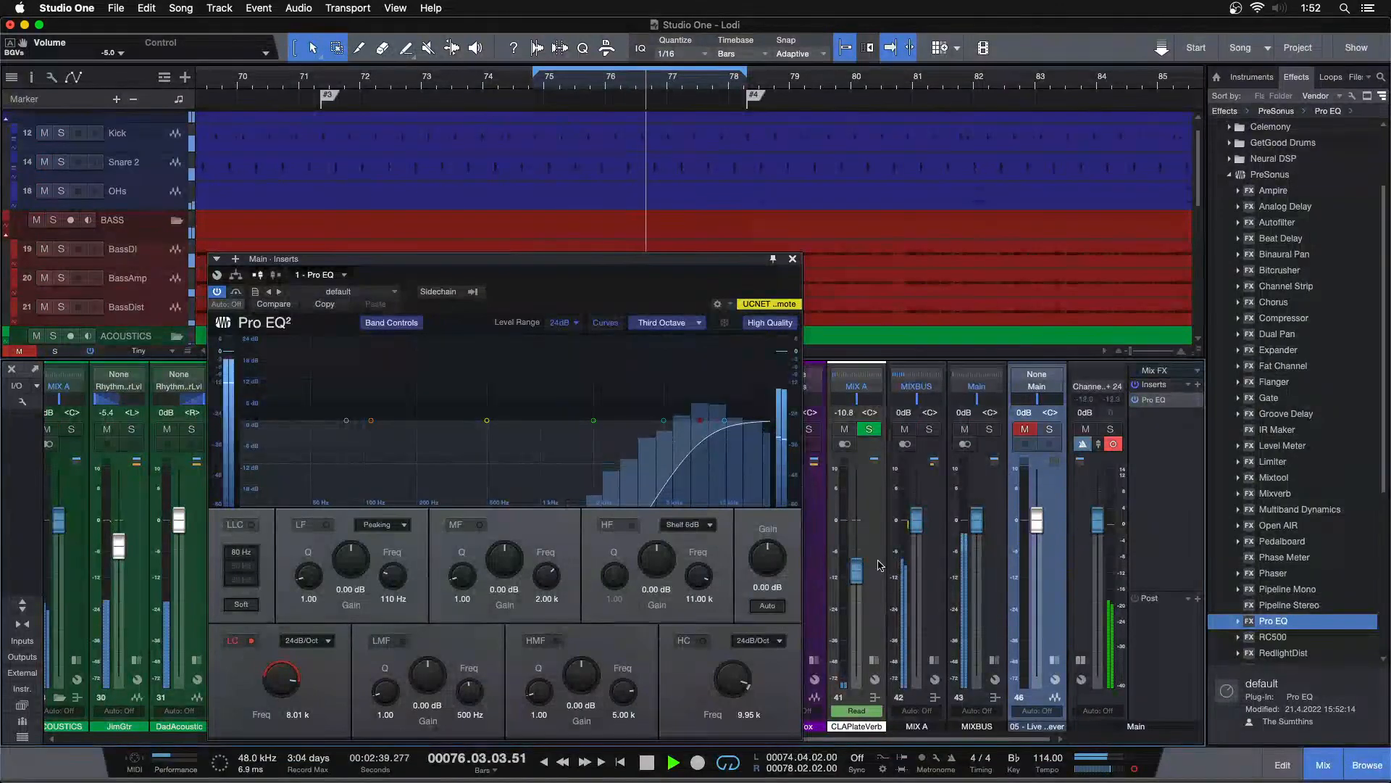
left_click(792, 259)
Step: Limit the Main Pro EQ to the 4.90 to 9.95 kHz band and compare the mix with the soloed reference track
left_click(1150, 400)
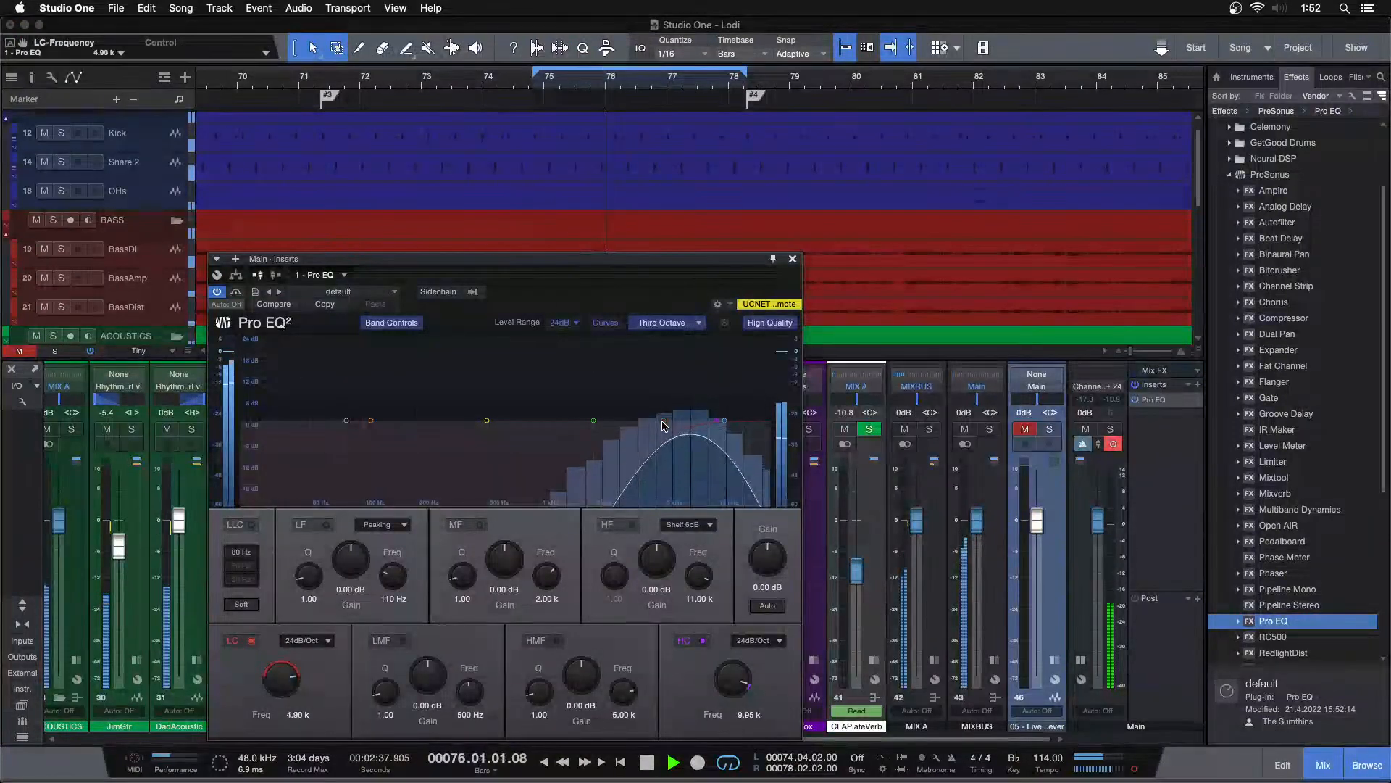
left_click(794, 260)
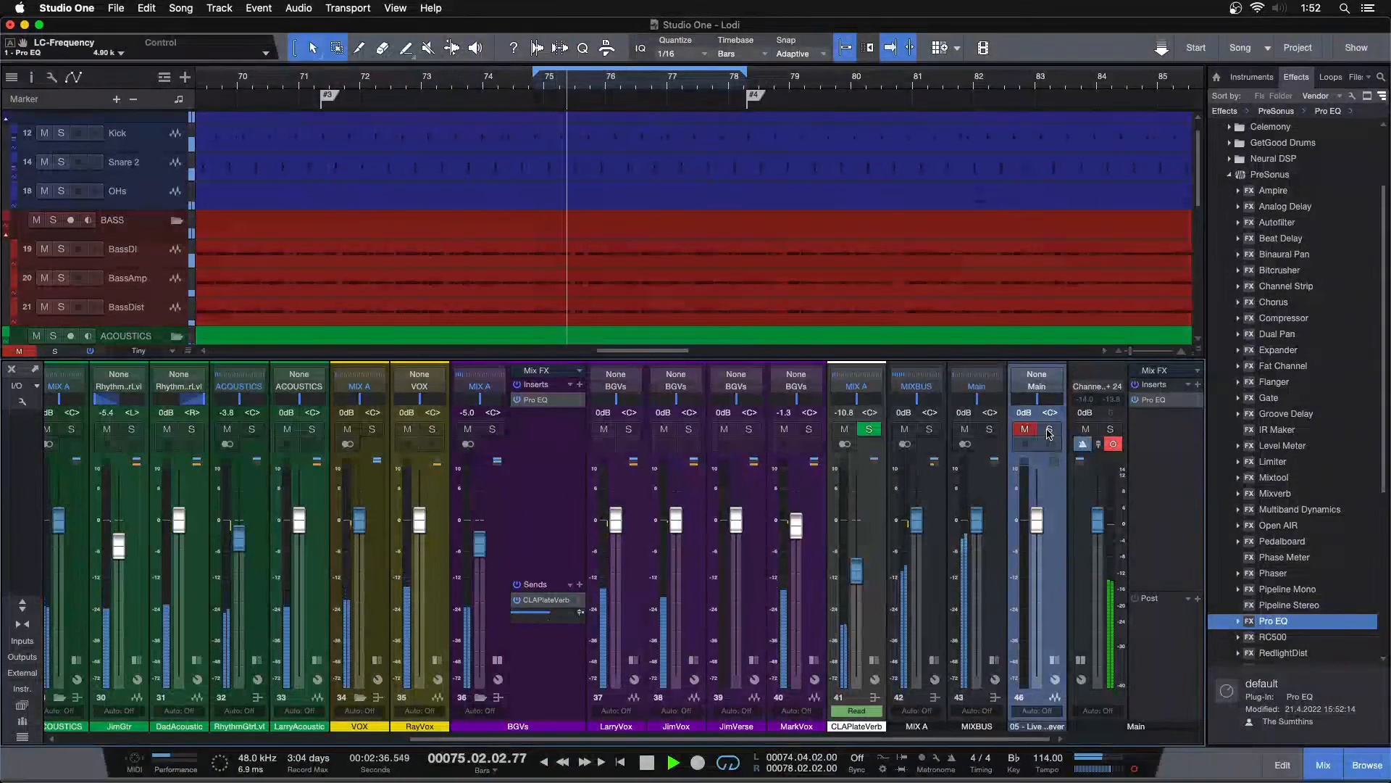
left_click(1048, 430)
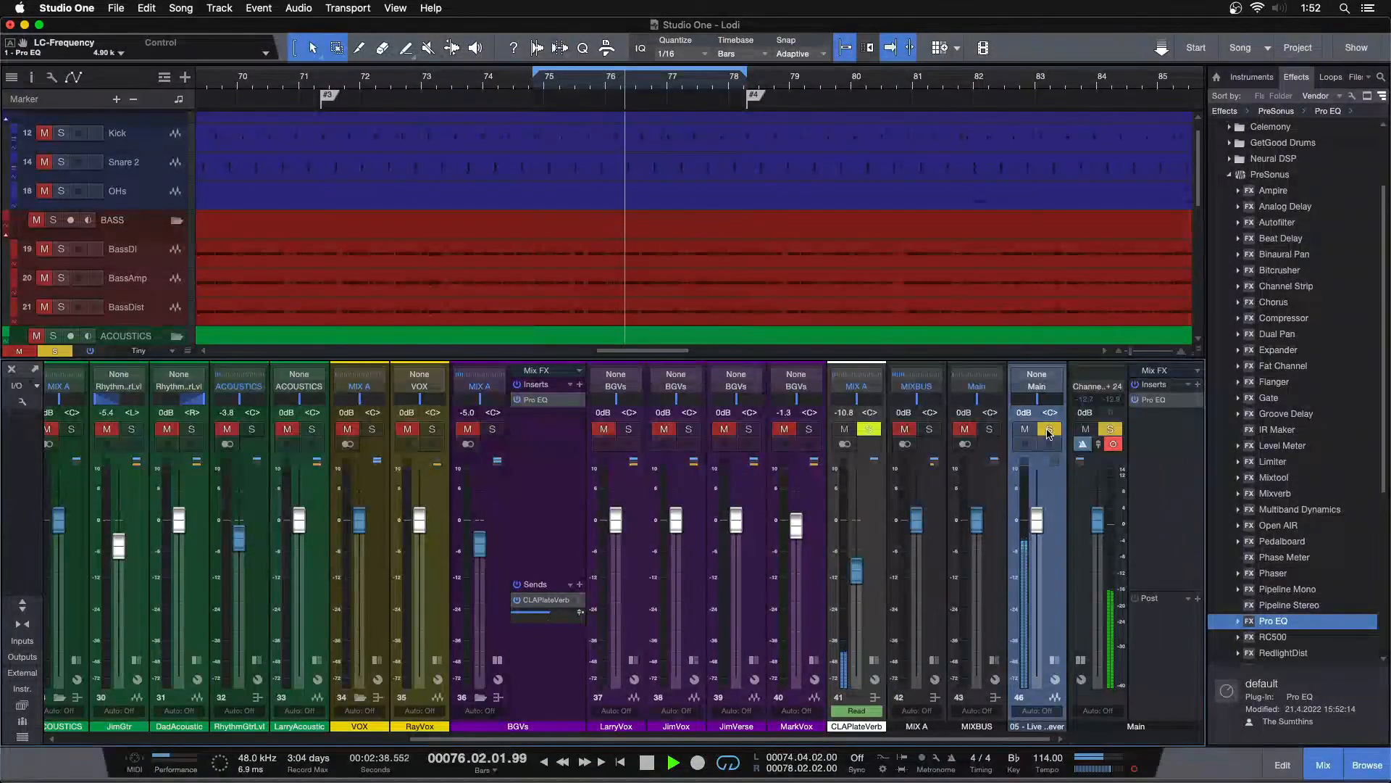
left_click(1049, 431)
left_click(1025, 429)
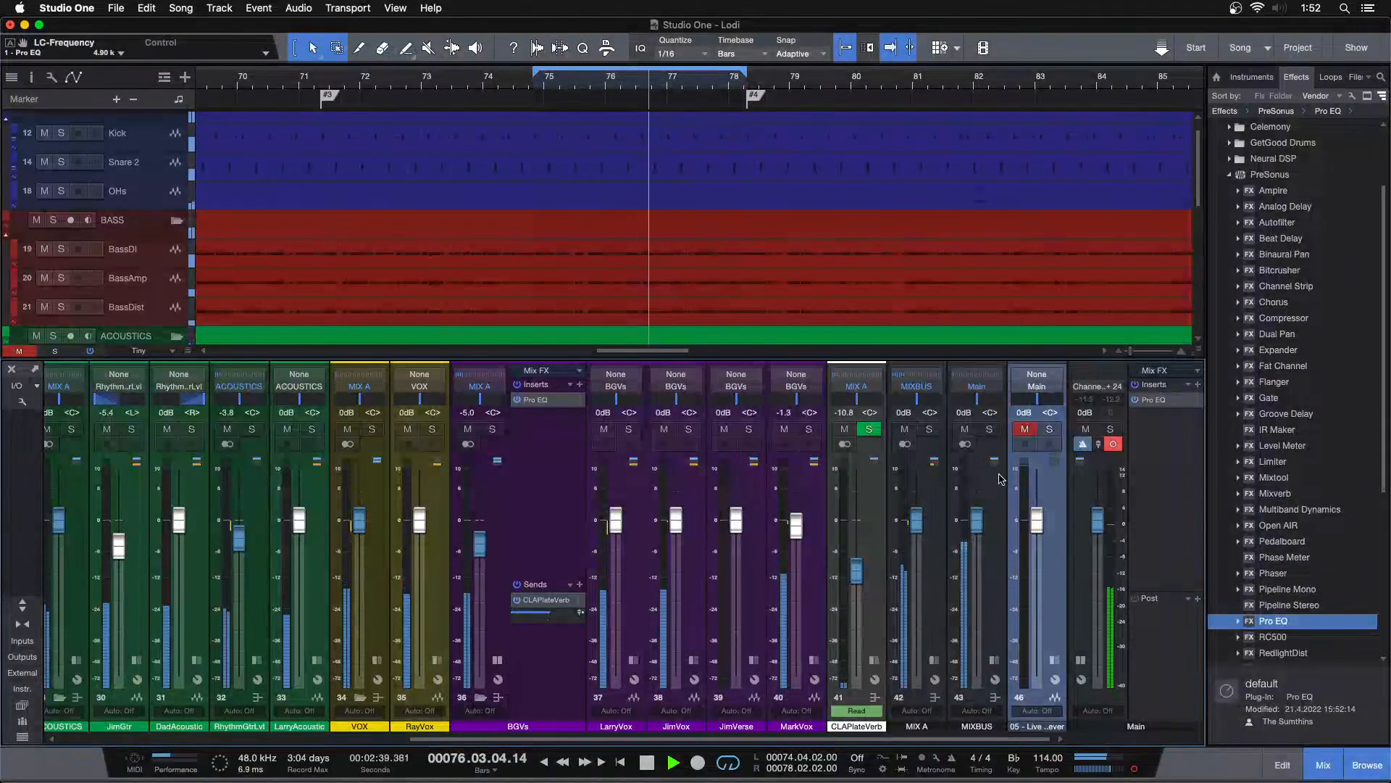
Step: Shift the Main Pro EQ's band to 1.91 to 5.00 kHz and compare the mix with the soloed reference track
left_click(1153, 400)
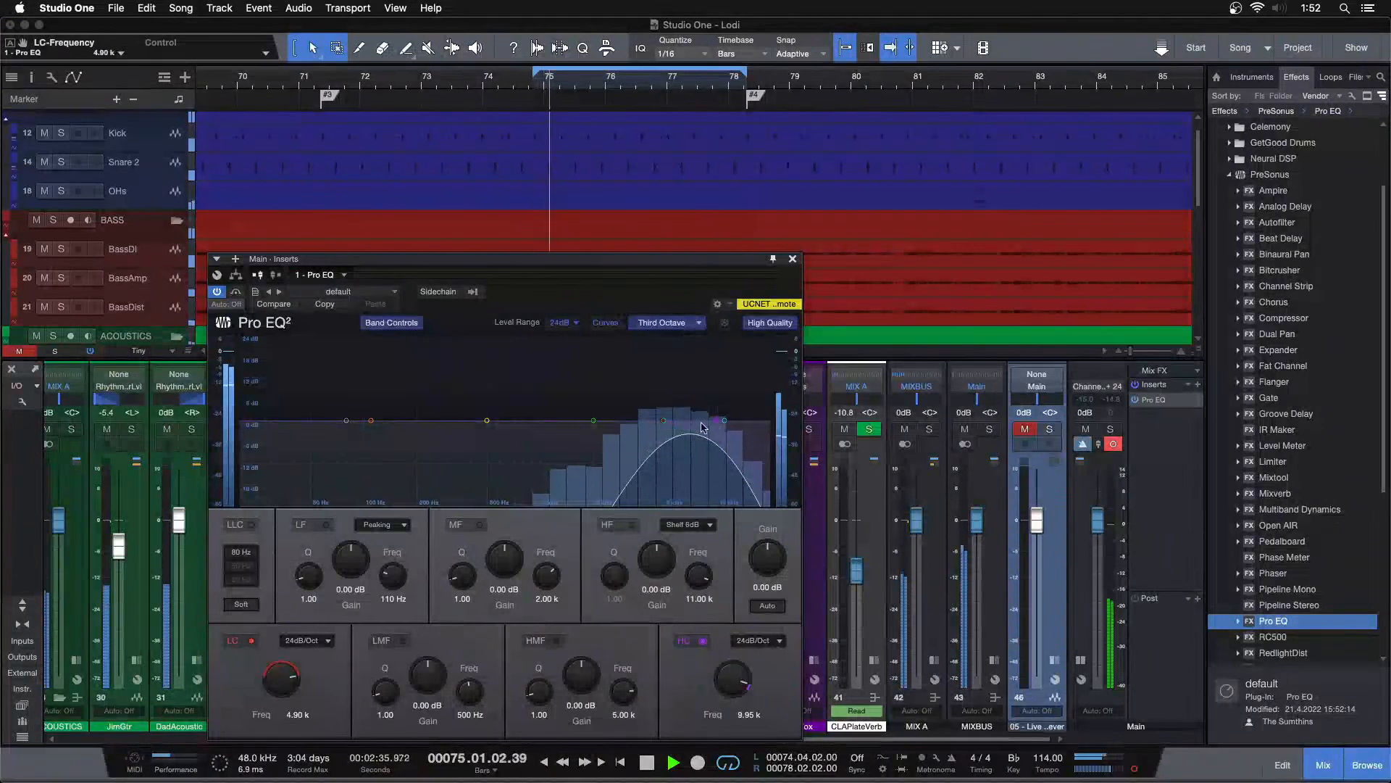
left_click_drag(663, 426, 663, 426)
left_click_drag(310, 680, 557, 610)
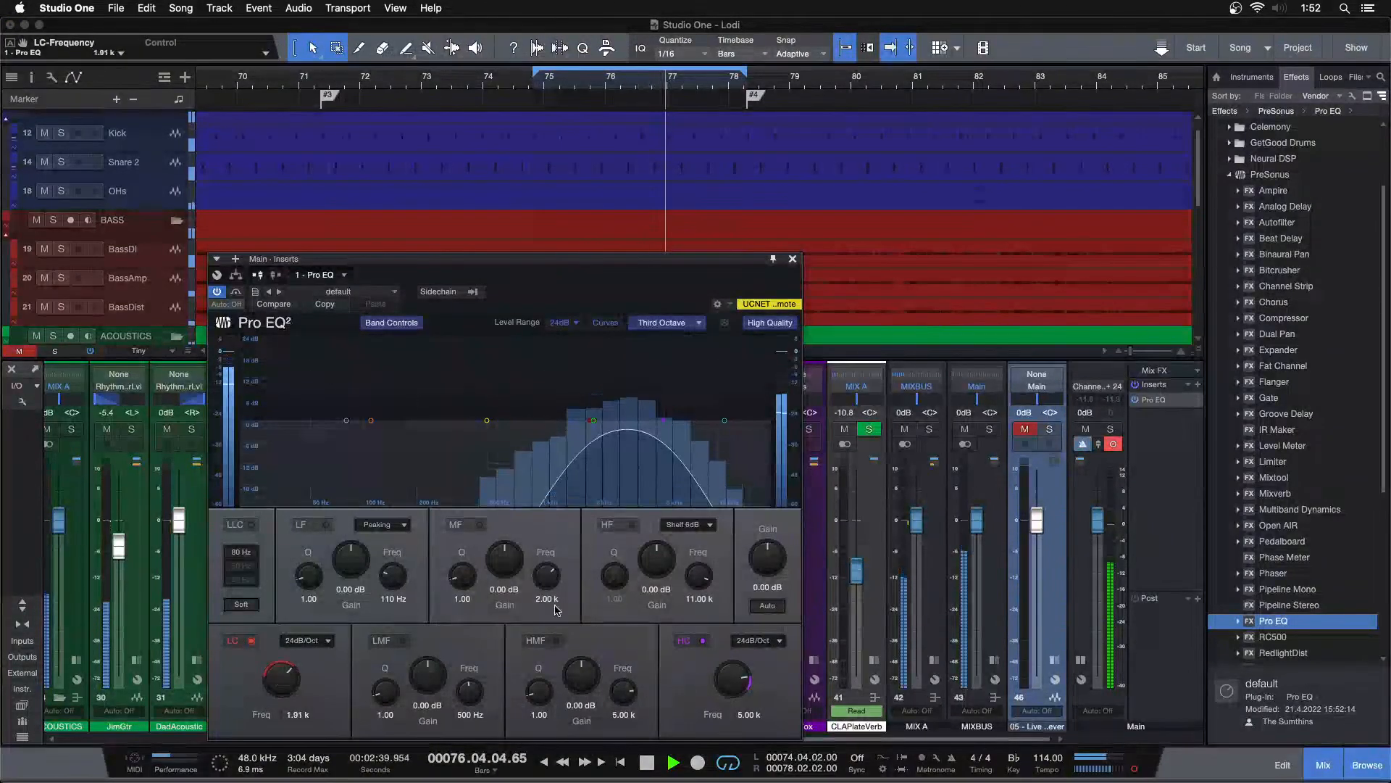
left_click(1050, 429)
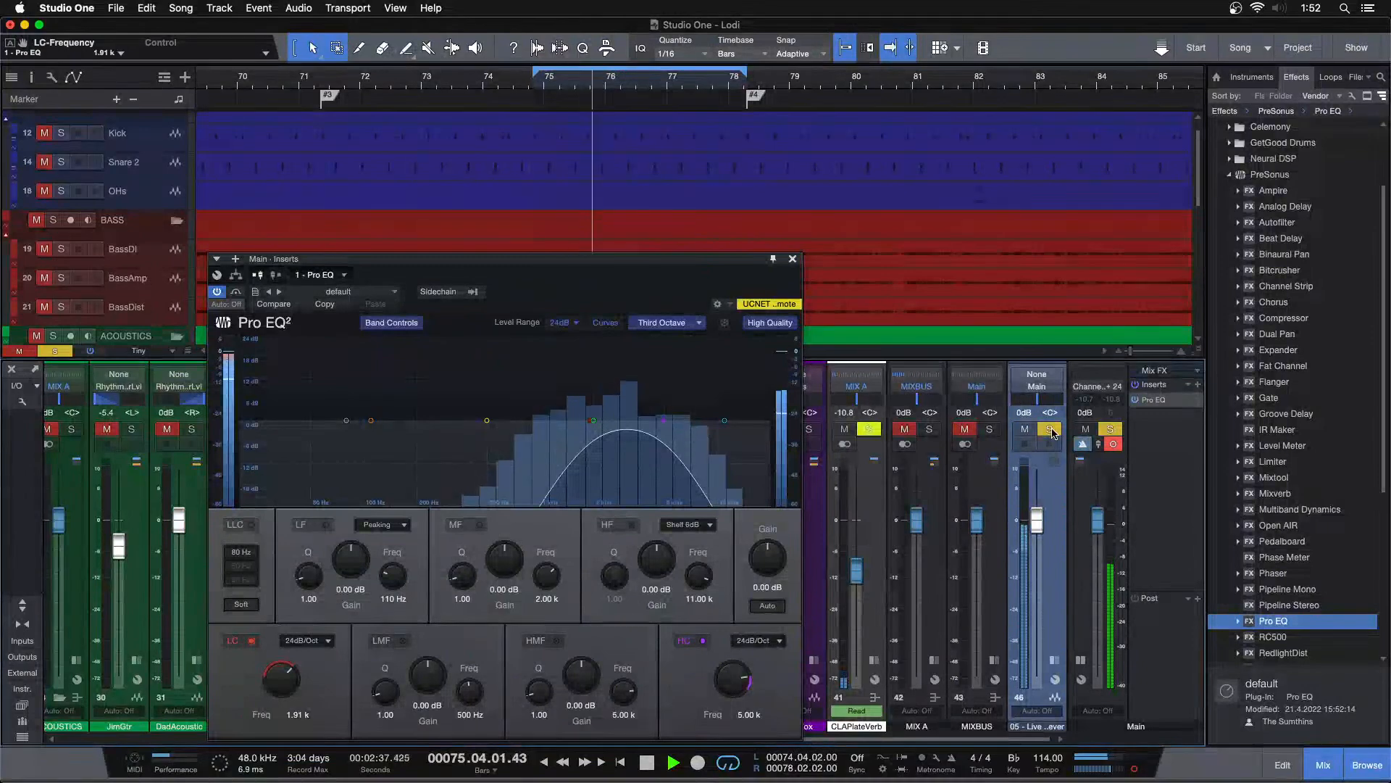
left_click(1051, 430)
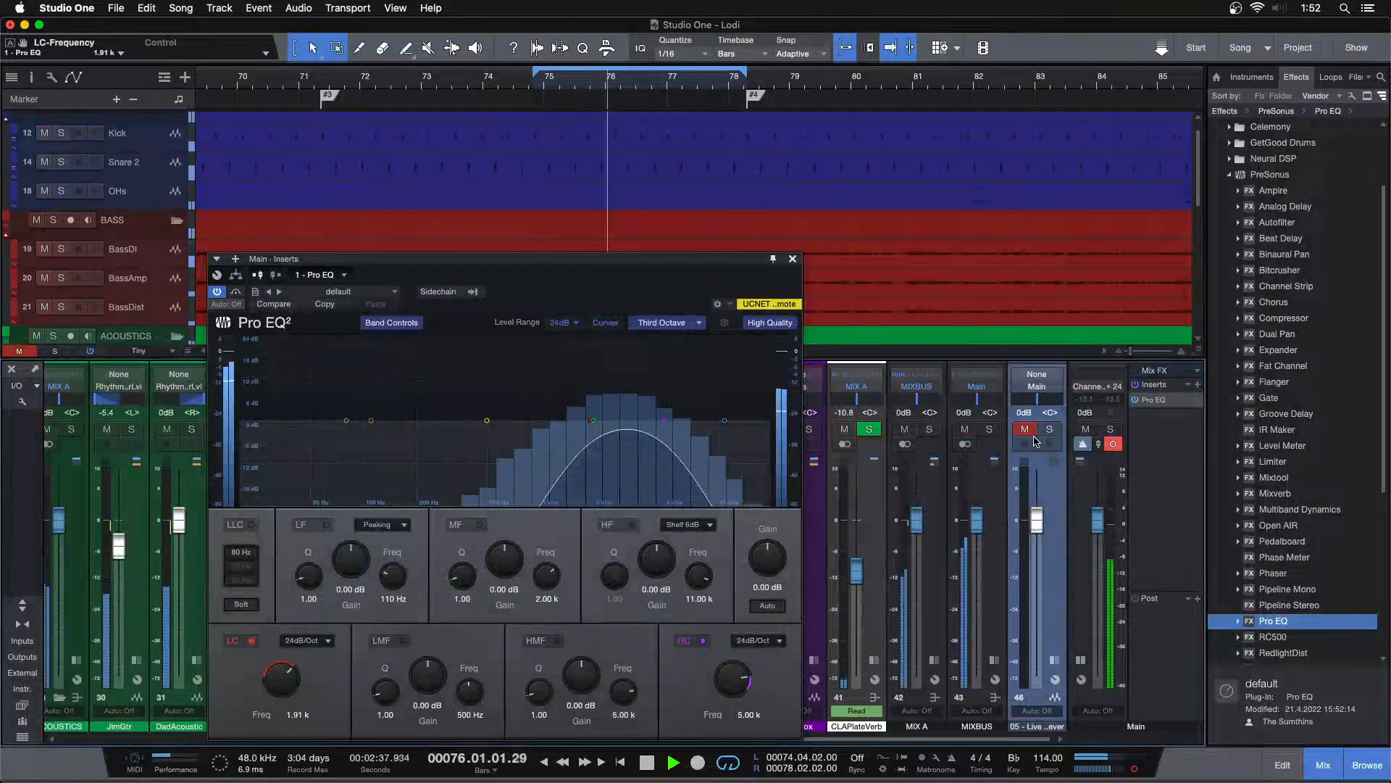
Step: Try the BGVs bus at -5.4 dB, return it to -5.0 dB, and recheck the spectrum in the Main Pro EQ
left_click(792, 258)
left_click_drag(479, 543, 477, 550)
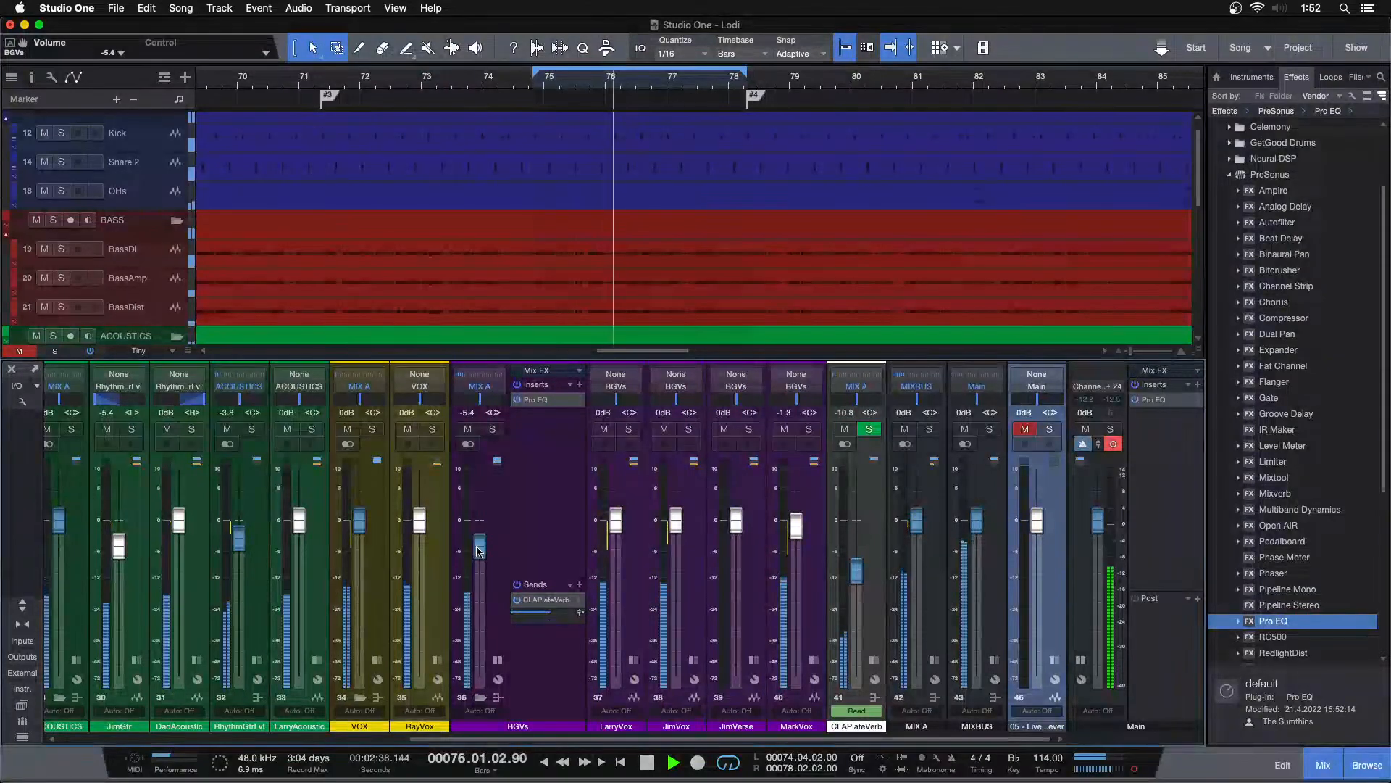
left_click(1154, 398)
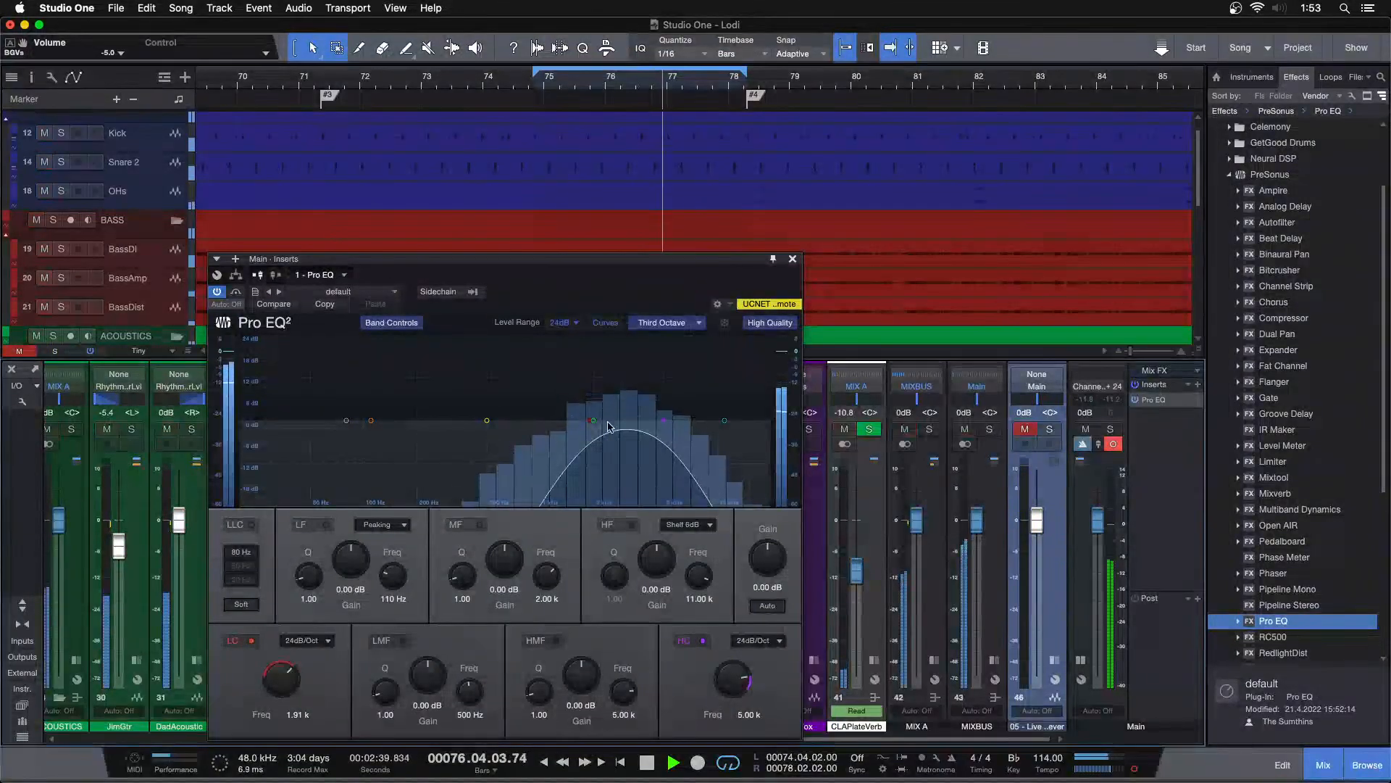
left_click(792, 259)
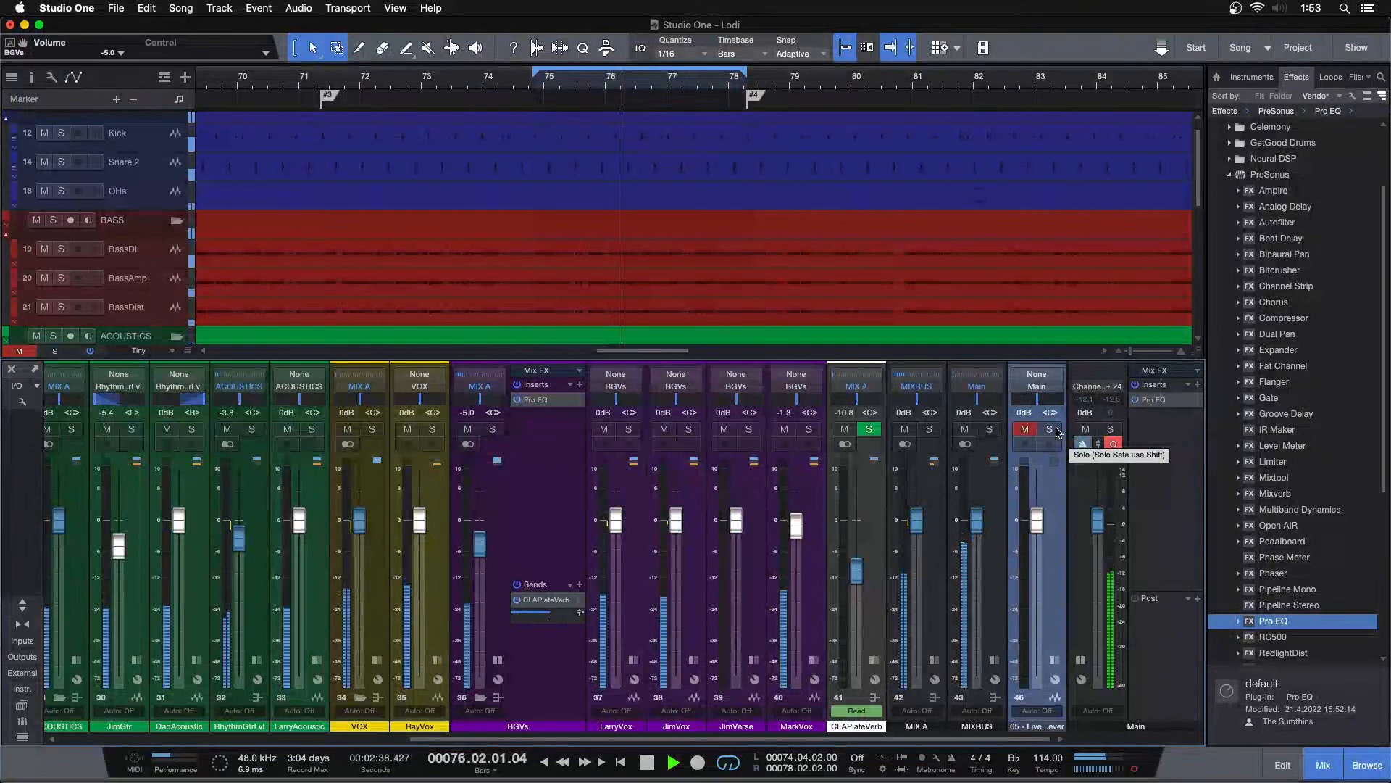
Step: Set the Main Pro EQ's high cut to 2.02 kHz and low cut to 957 Hz, and solo the reference track
left_click(1153, 402)
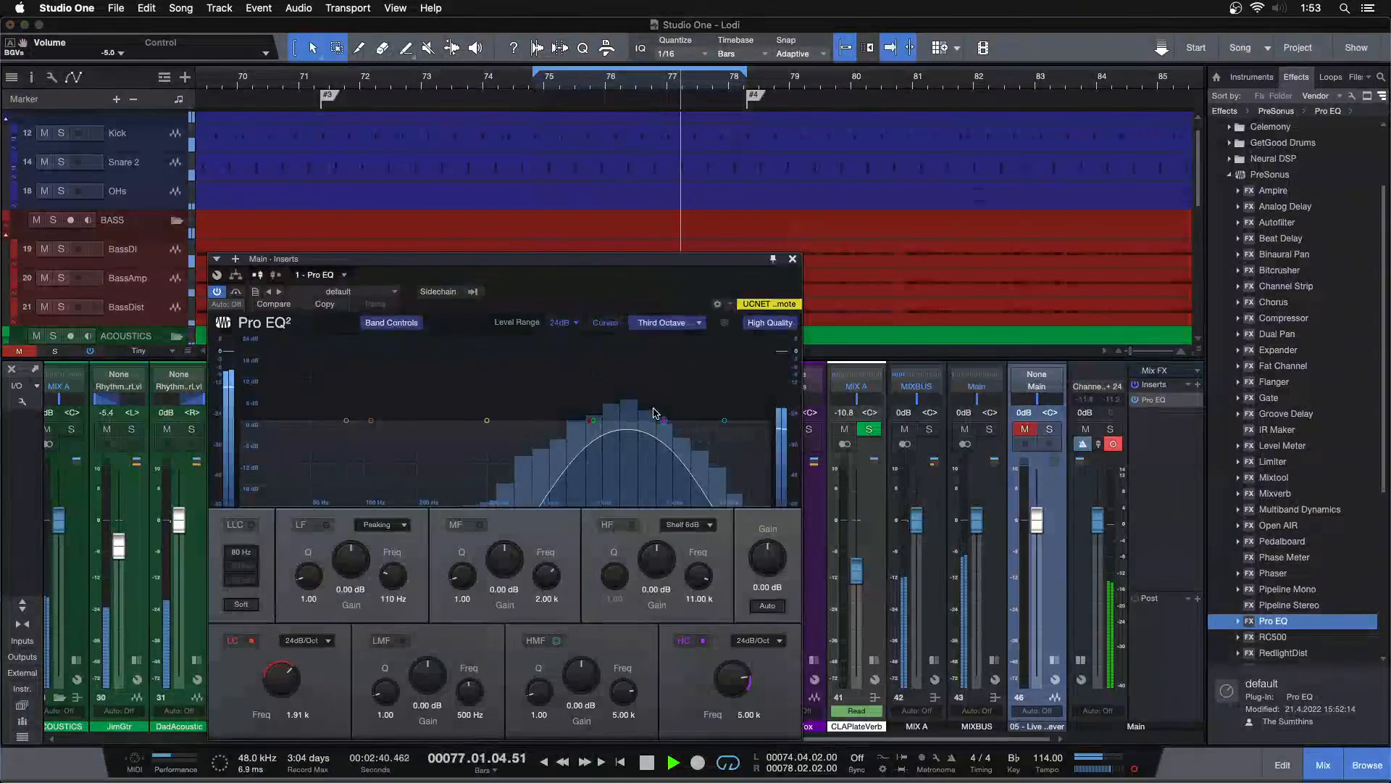
left_click_drag(666, 422, 592, 421)
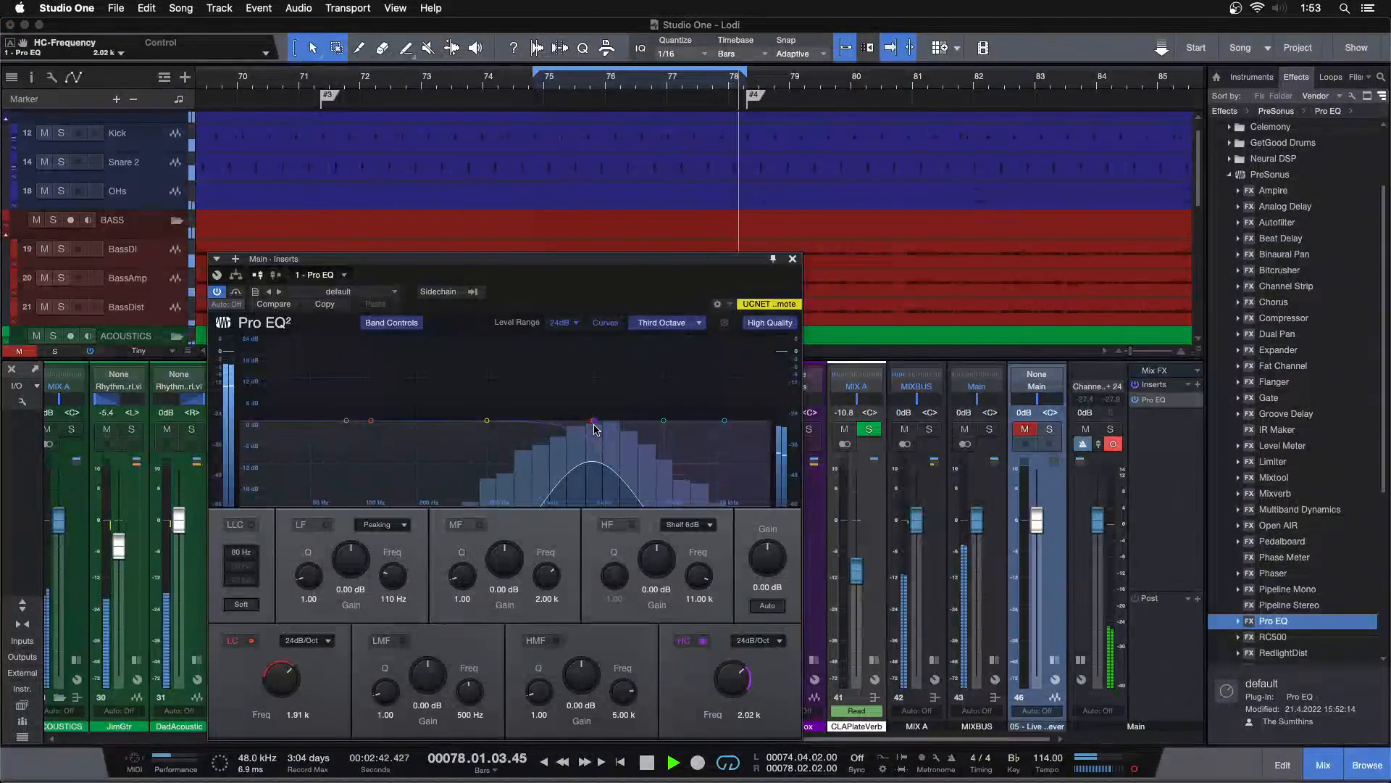
left_click_drag(274, 694, 274, 713)
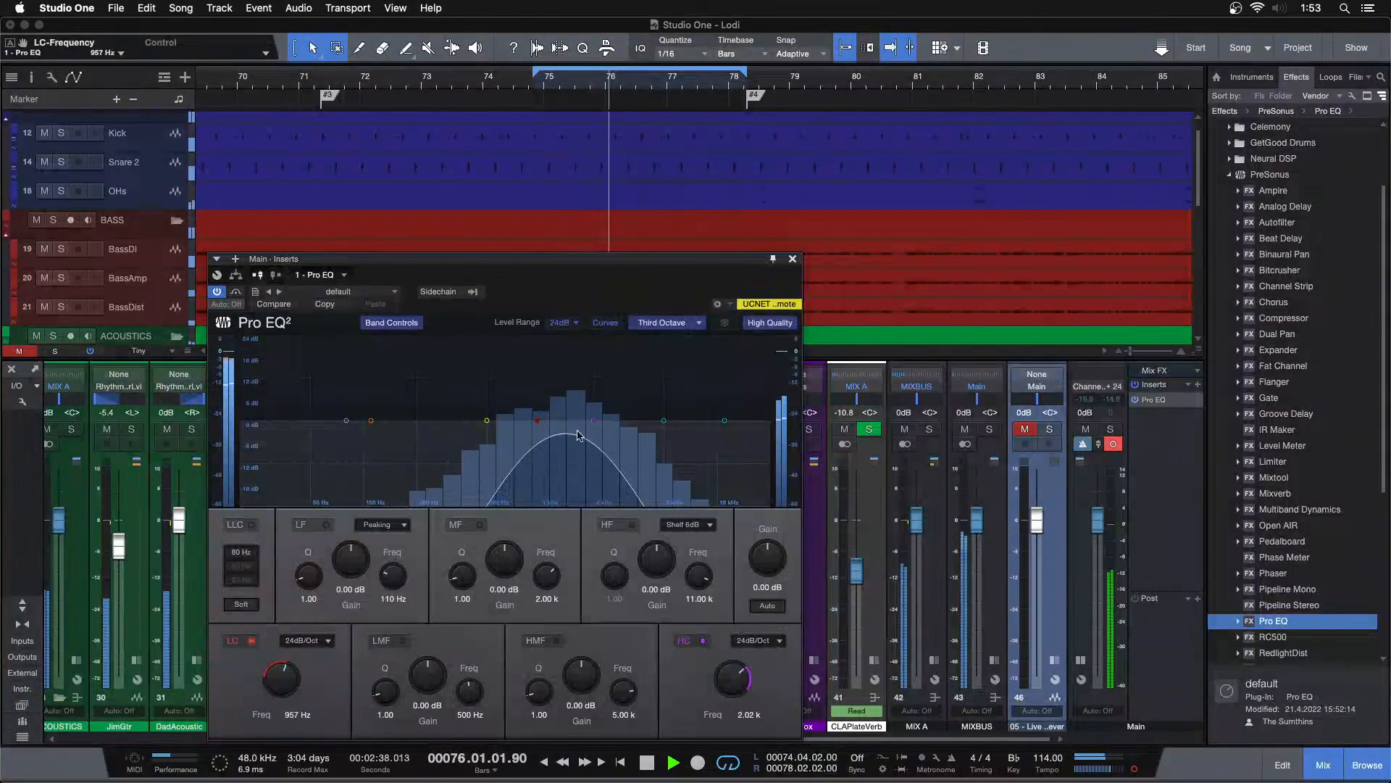
left_click(792, 258)
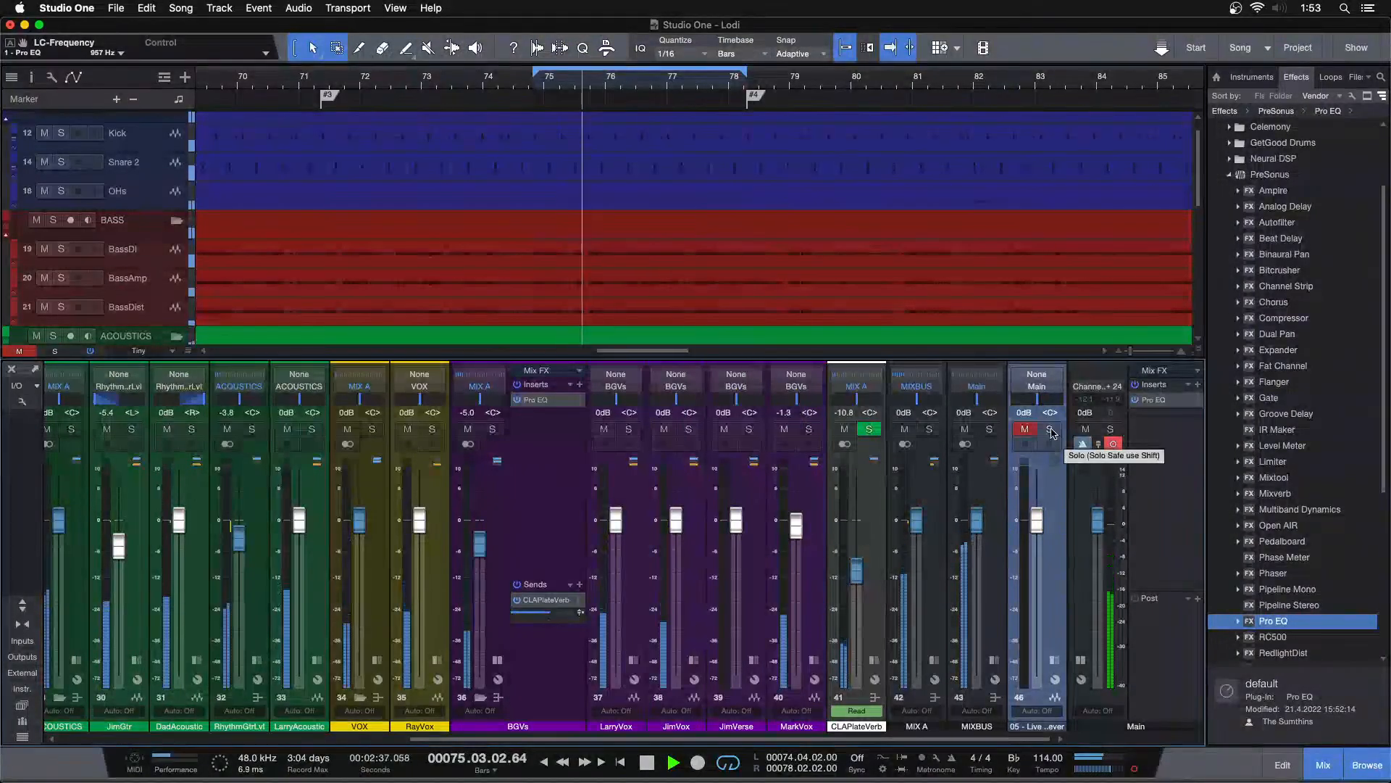
left_click(1051, 430)
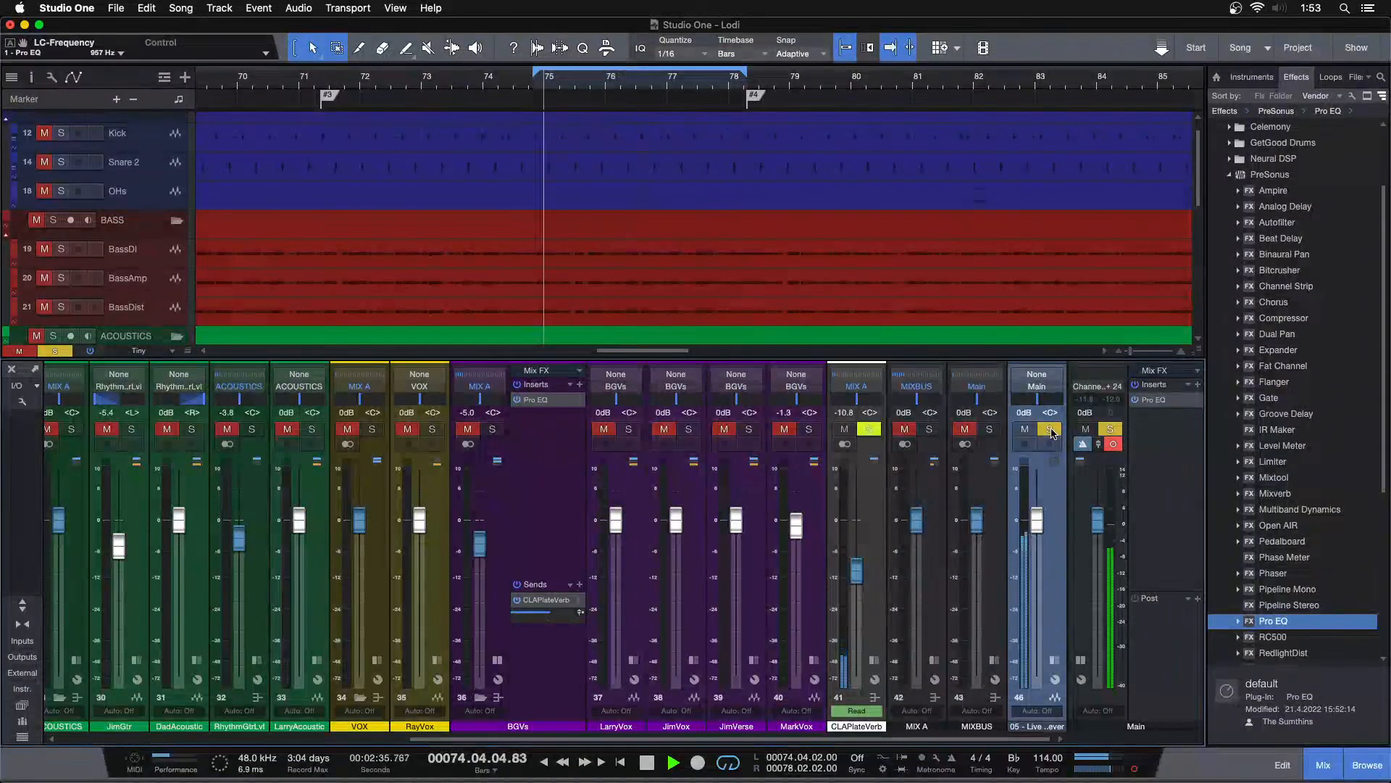
Step: Shift the Main Pro EQ's band to 480 to 995 Hz and compare the mix with the soloed reference track
left_click(1052, 429)
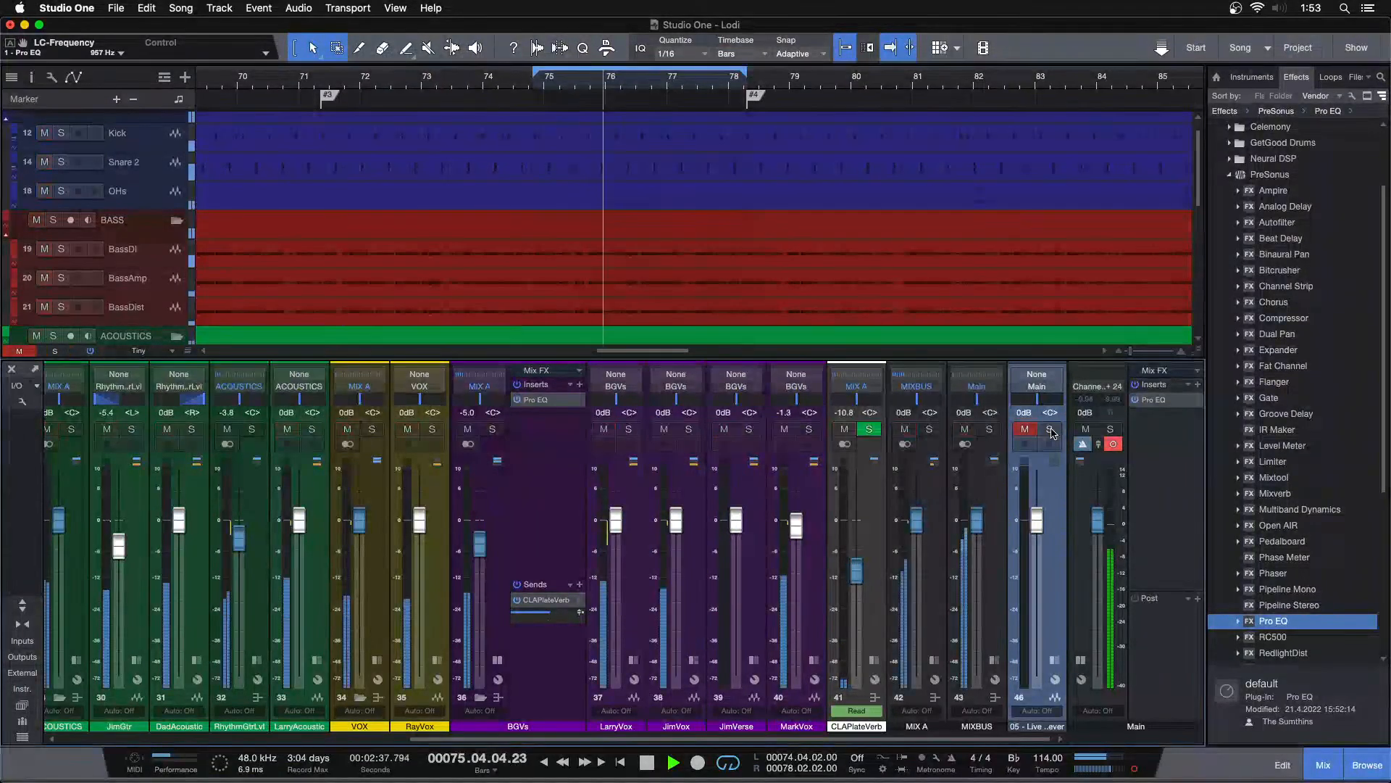
double_click(1165, 401)
left_click_drag(596, 439, 540, 429)
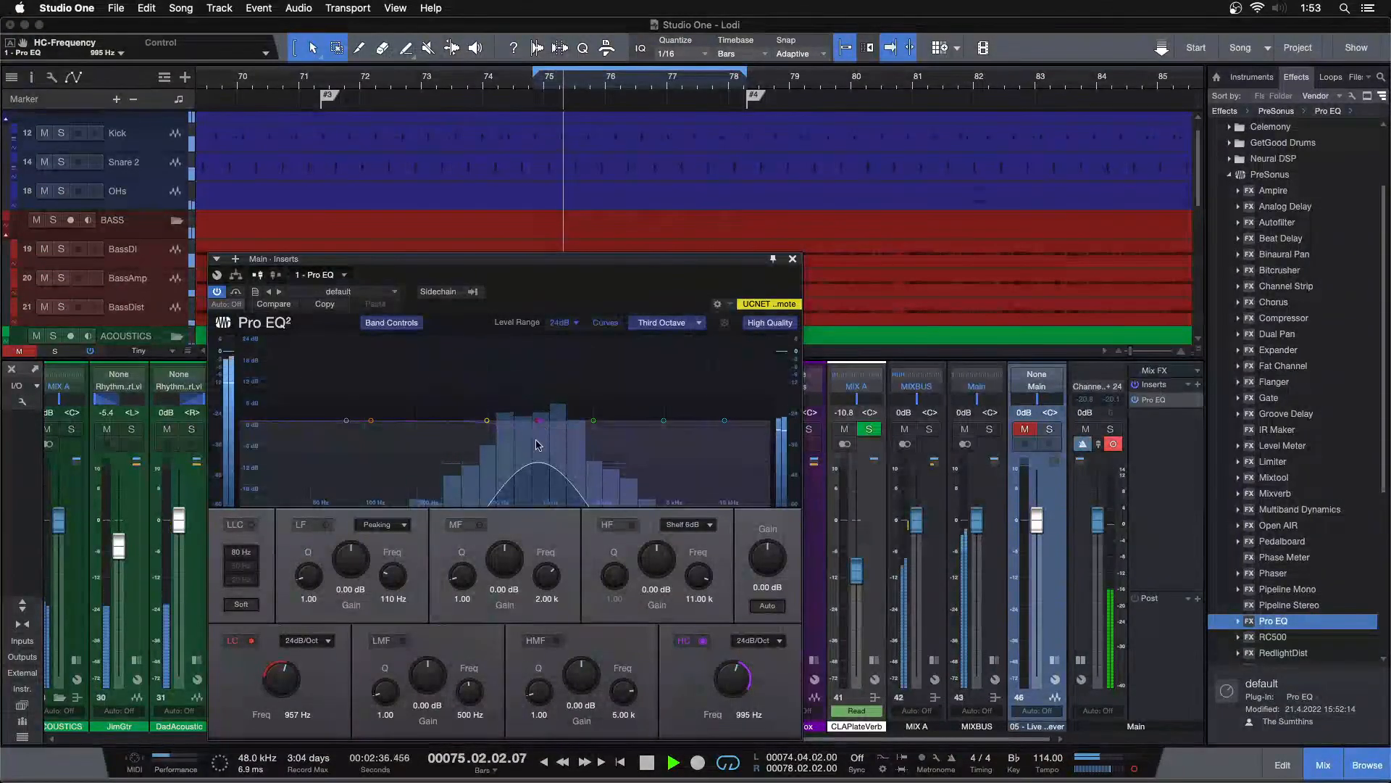
left_click_drag(285, 673, 287, 689)
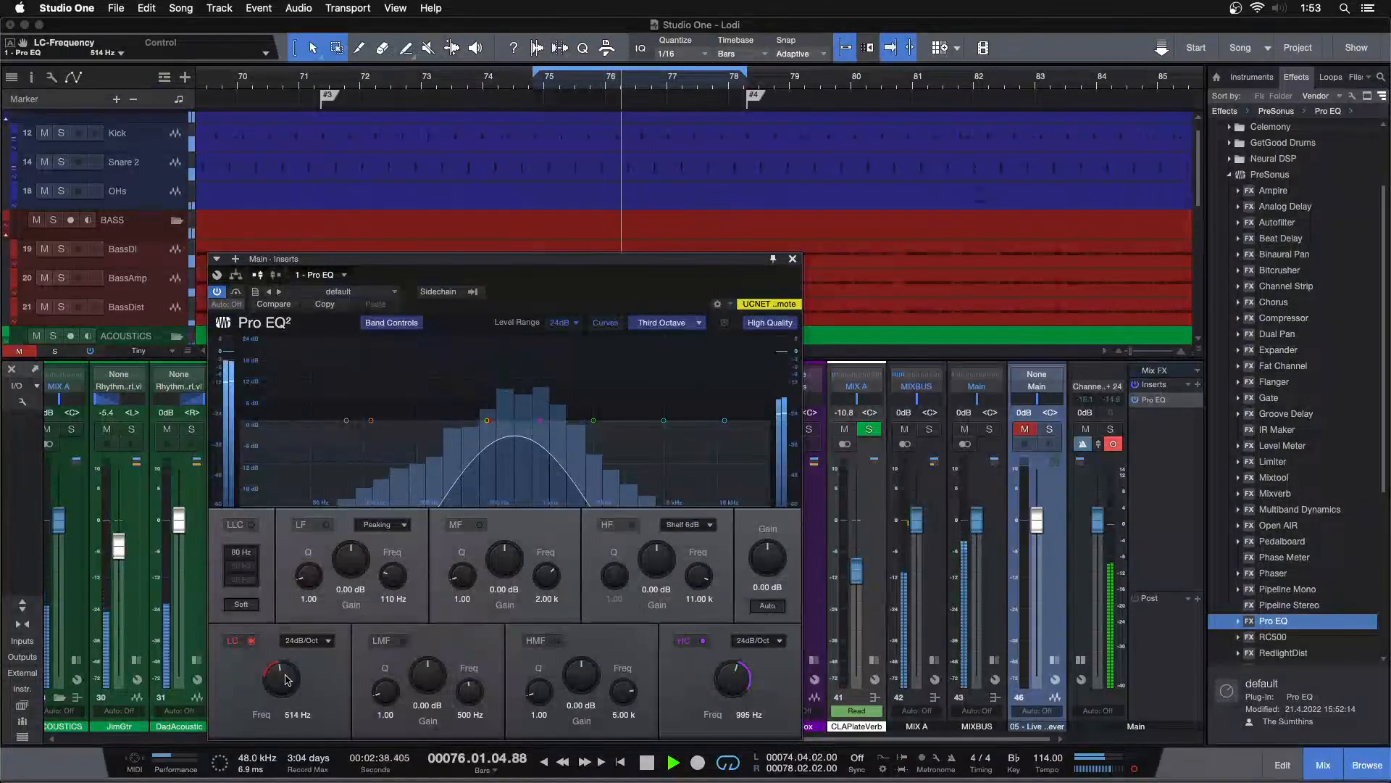
left_click(793, 259)
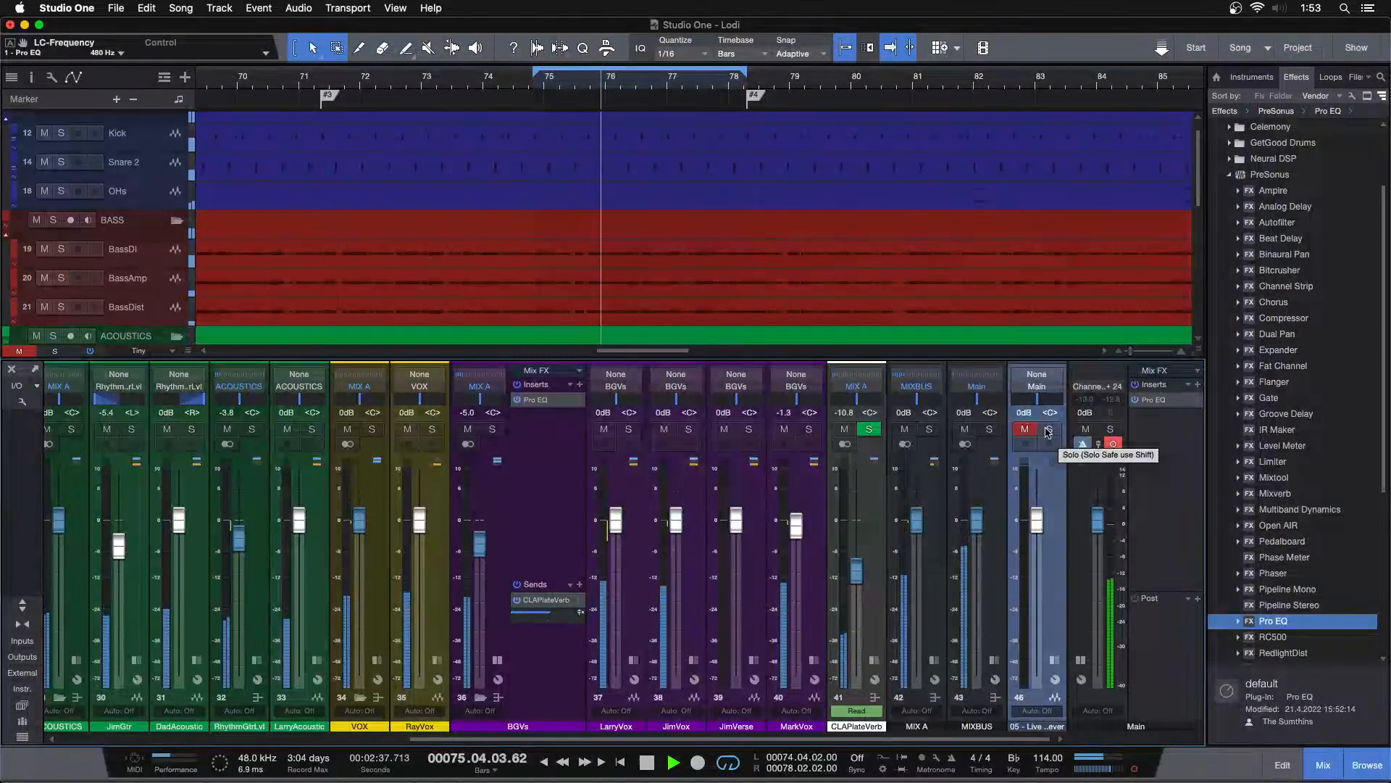
left_click(1048, 430)
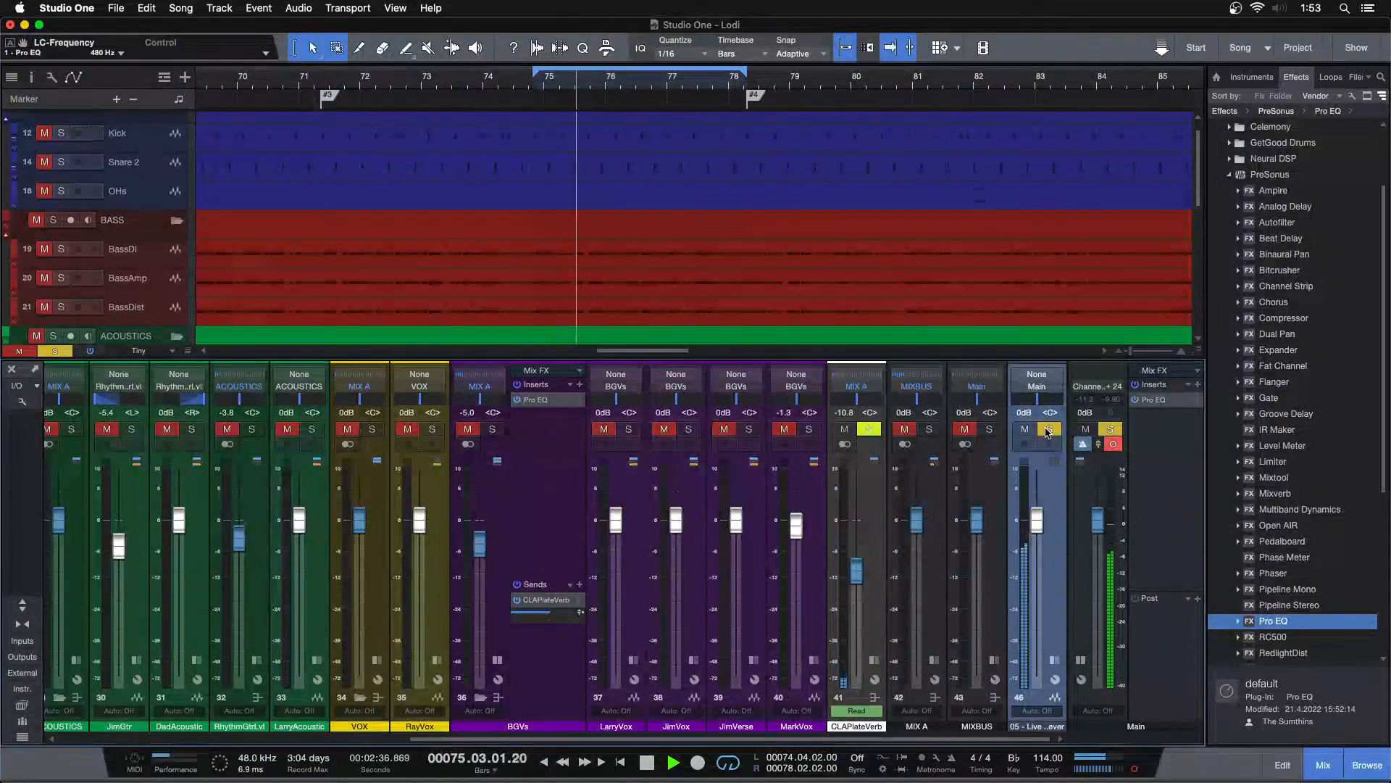
left_click(1048, 429)
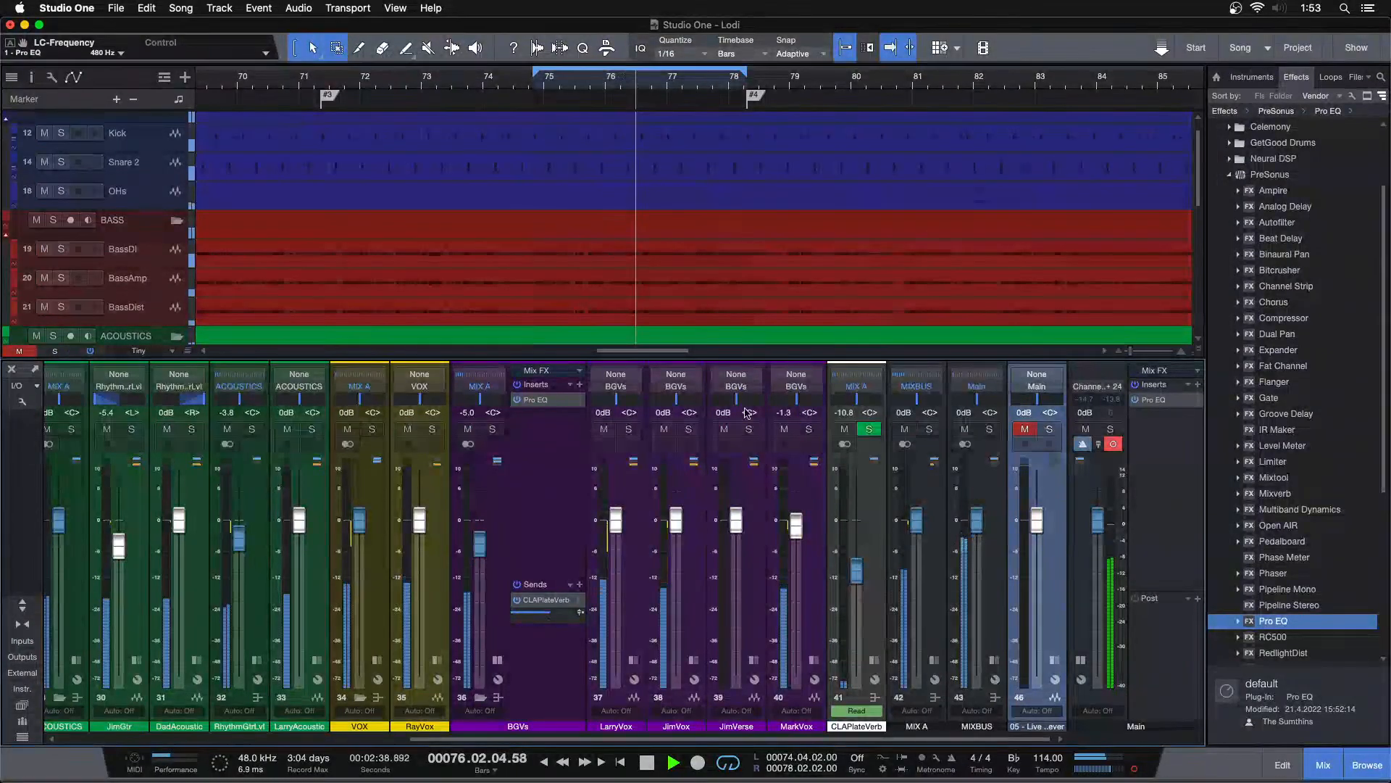
Step: Lower the Main Pro EQ's high cut to 500 Hz and low cut to 195 Hz, and compare against the soloed reference track
left_click(1153, 399)
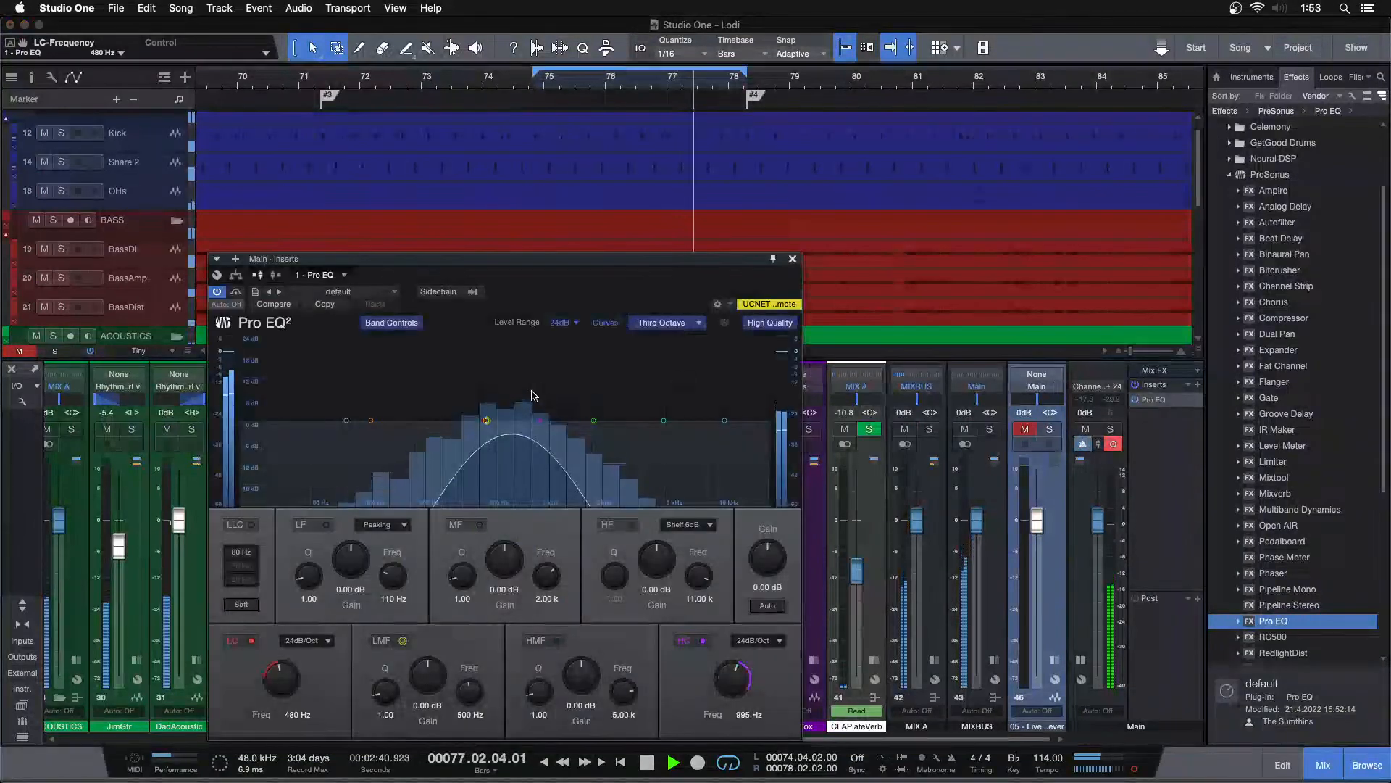
left_click_drag(524, 426, 486, 428)
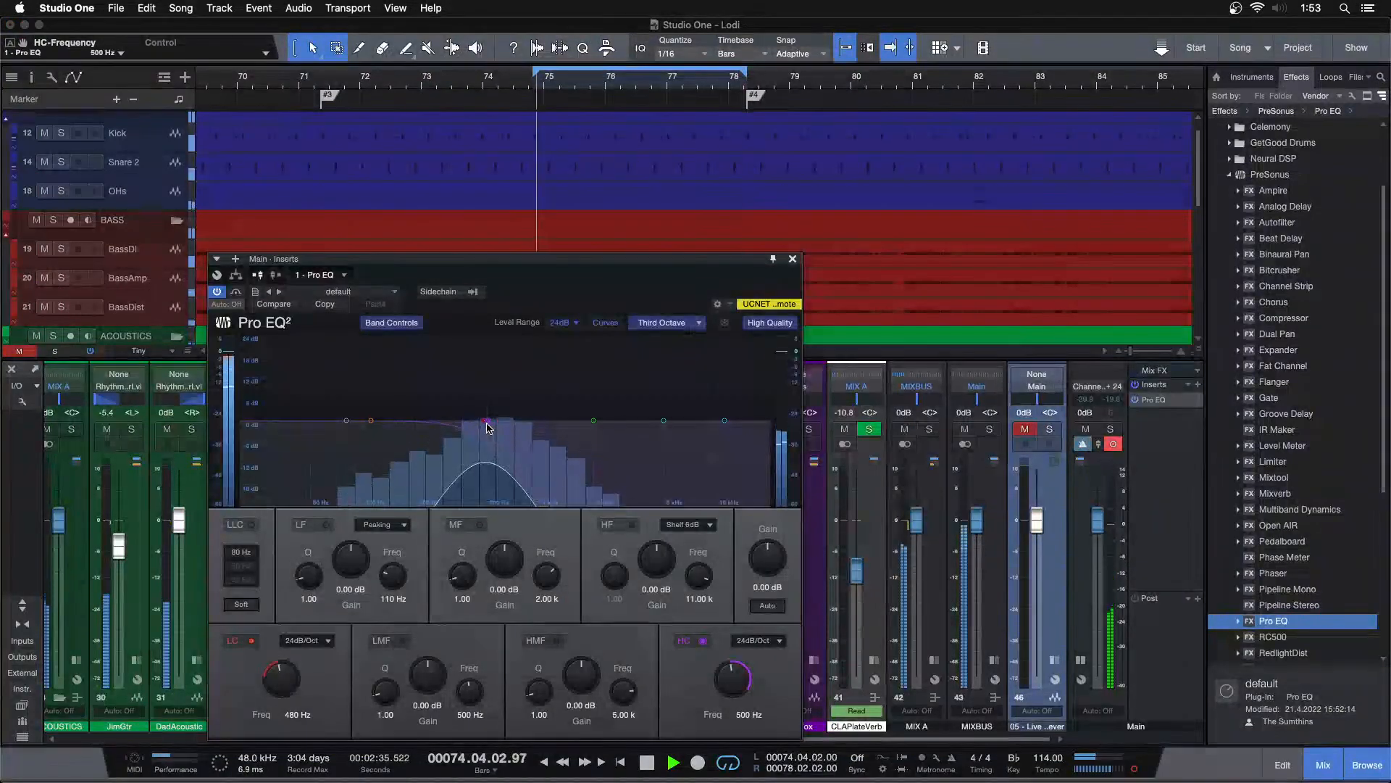
scroll(288, 677, "down", 5)
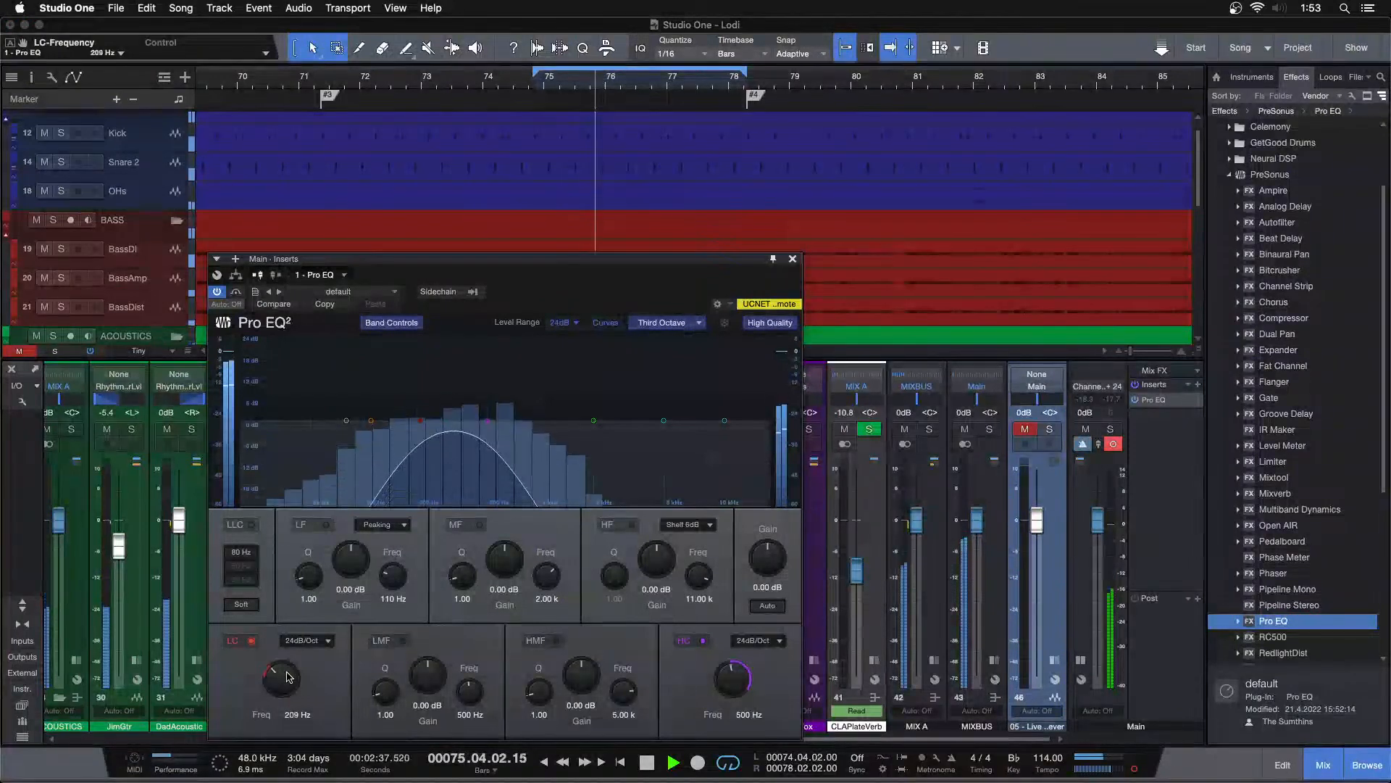
left_click(1051, 429)
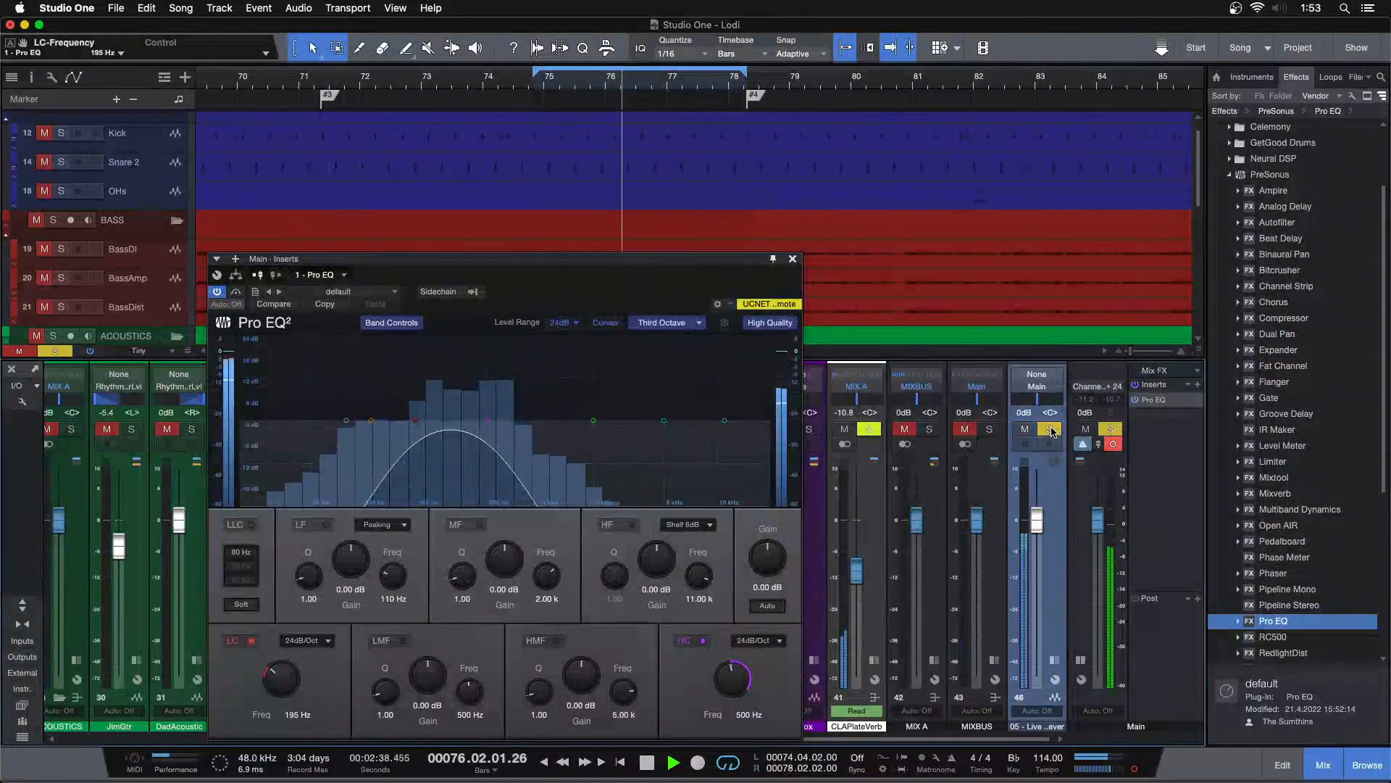
left_click(1051, 429)
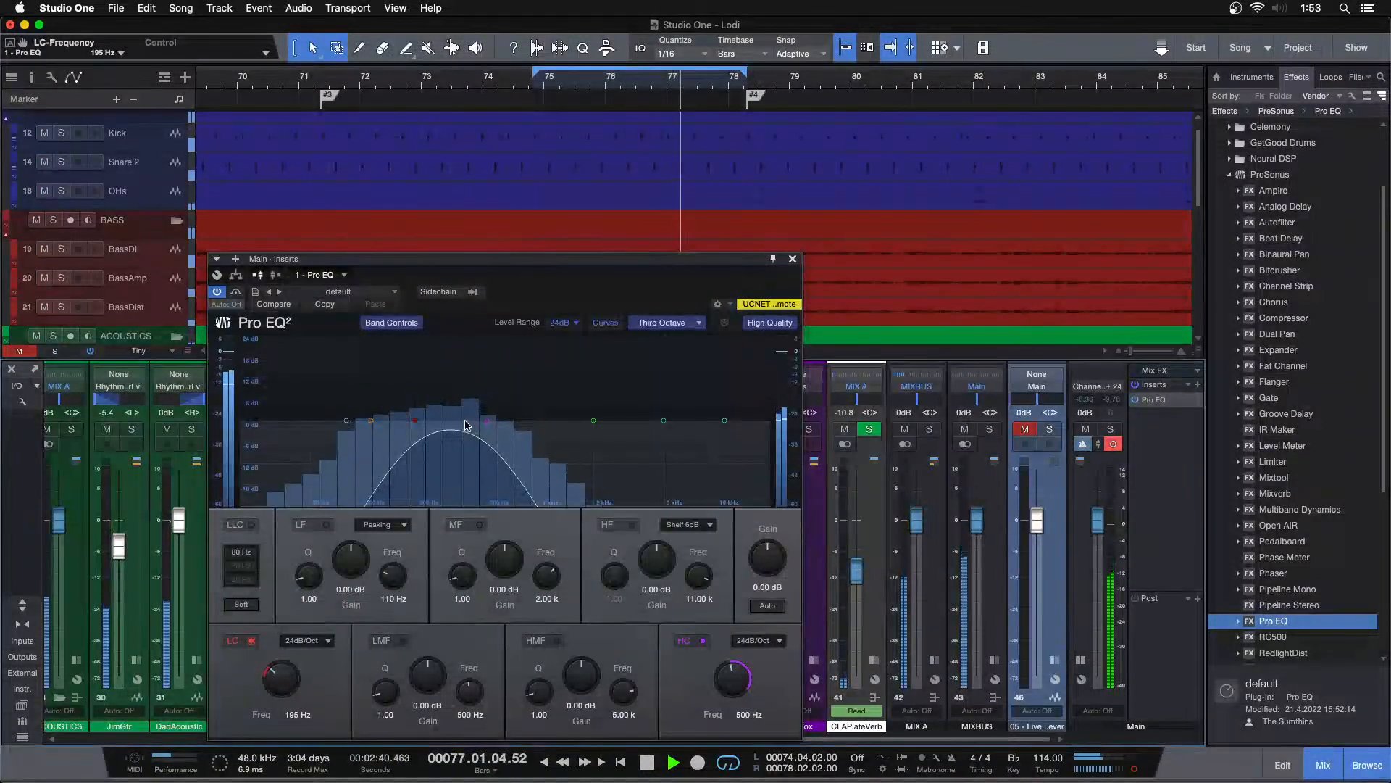
Step: Widen the Main Pro EQ's band to 101 Hz to 9.85 kHz and compare the mix with the soloed reference track
left_click_drag(422, 420, 350, 429)
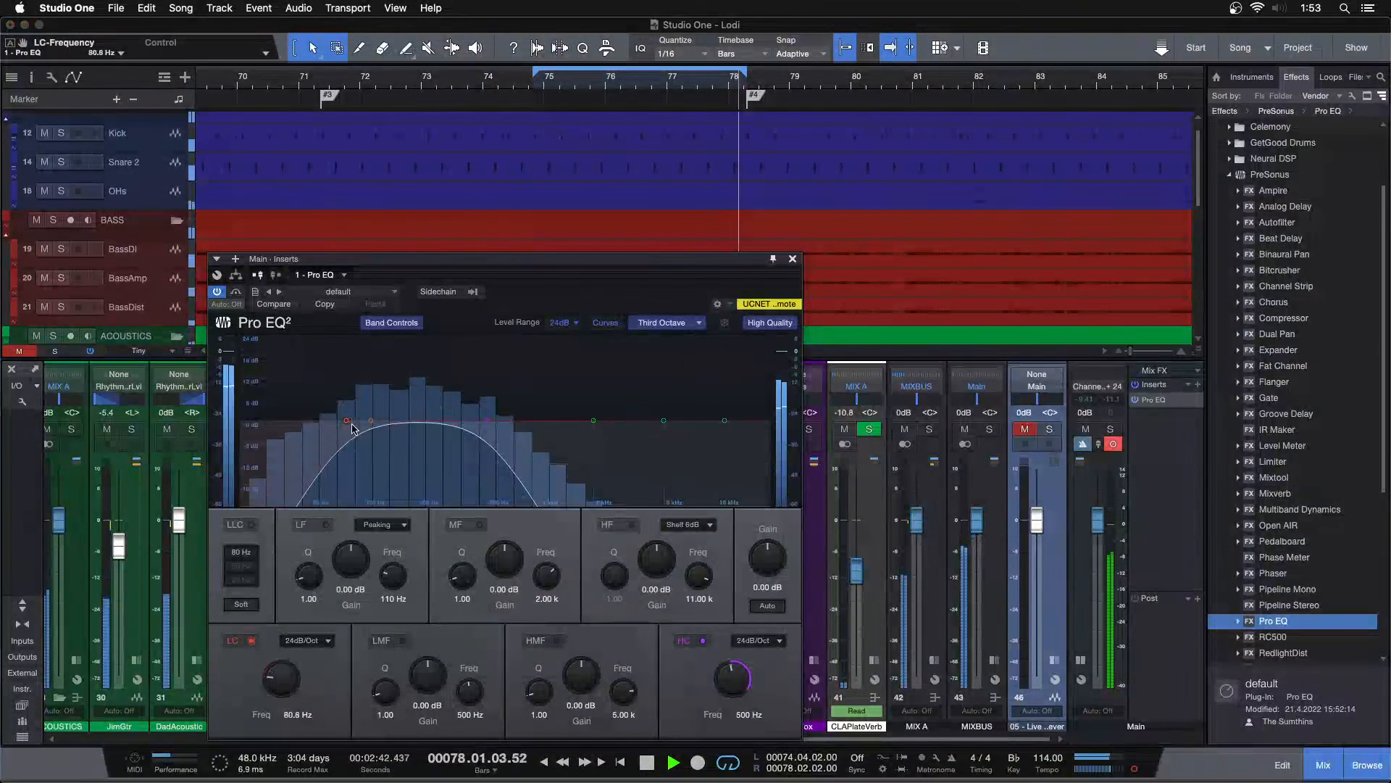
left_click(487, 422)
left_click_drag(500, 423, 717, 420)
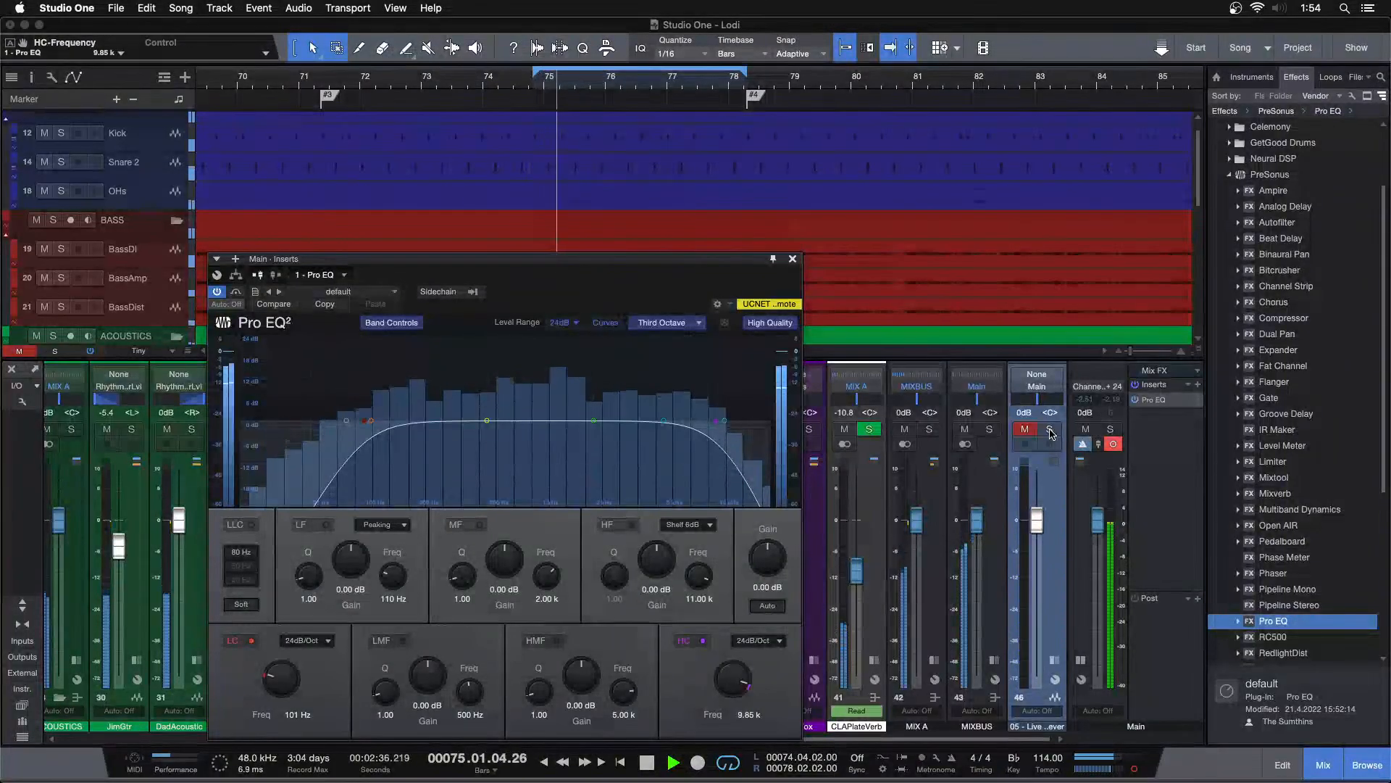
left_click(1050, 429)
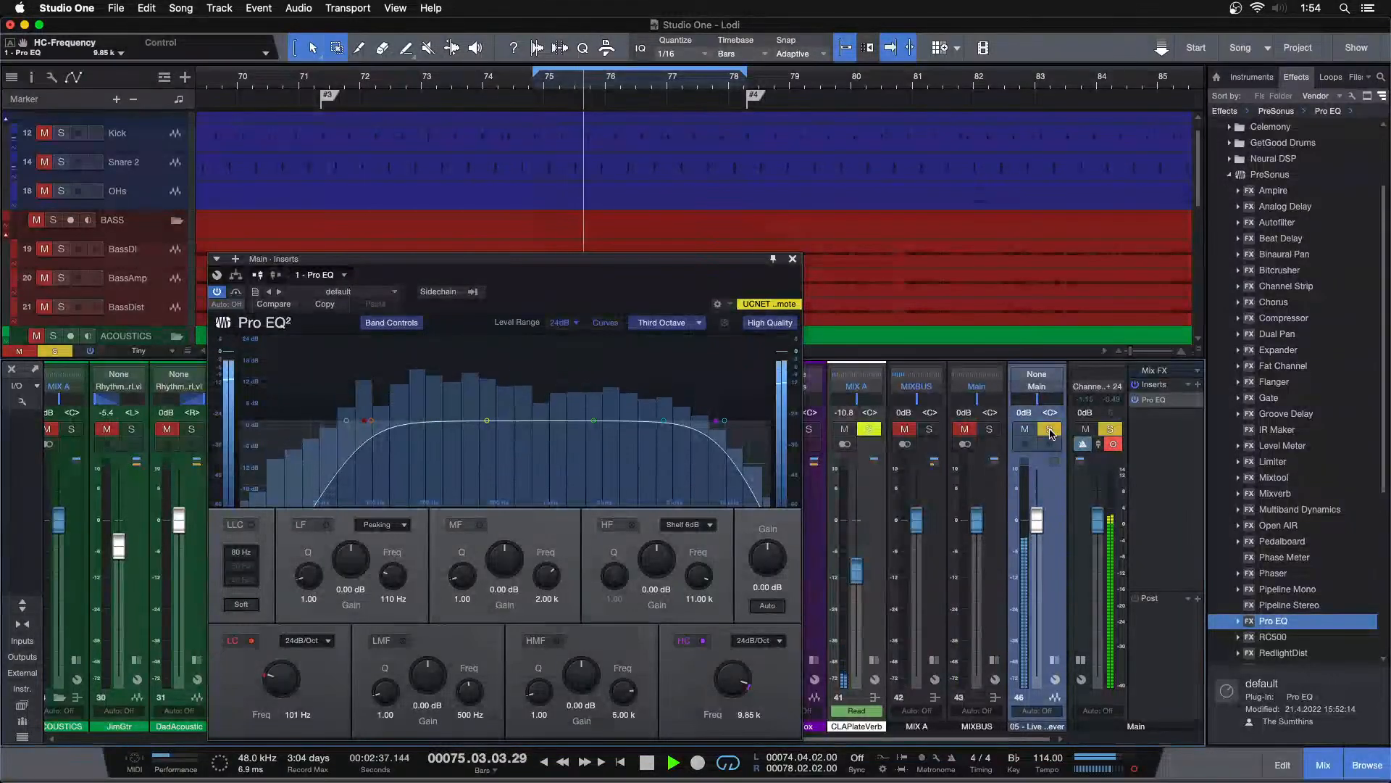
left_click(1050, 429)
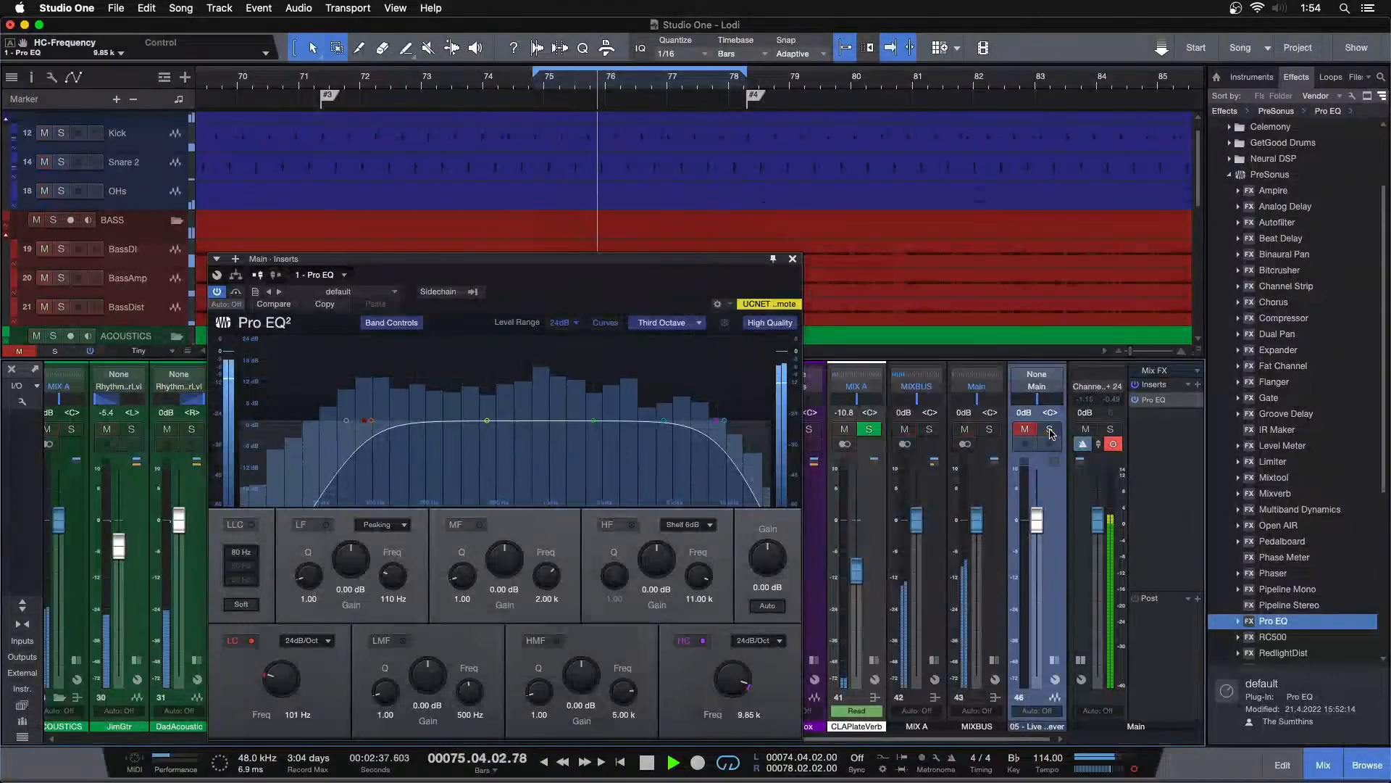
left_click(792, 259)
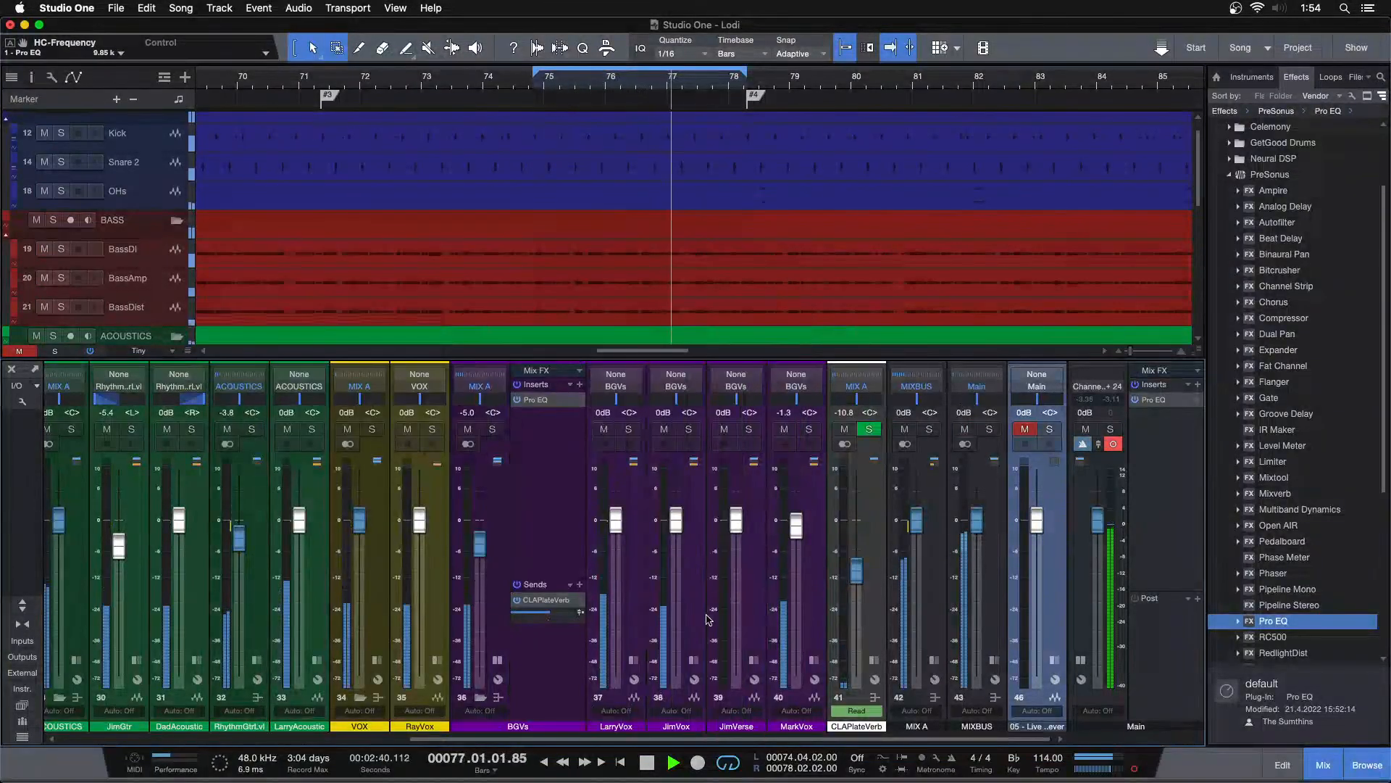
Step: Solo the BGVs bus, try its Pro EQ with the HF band turned off, and unsolo the bus
left_click(492, 429)
left_click(536, 400)
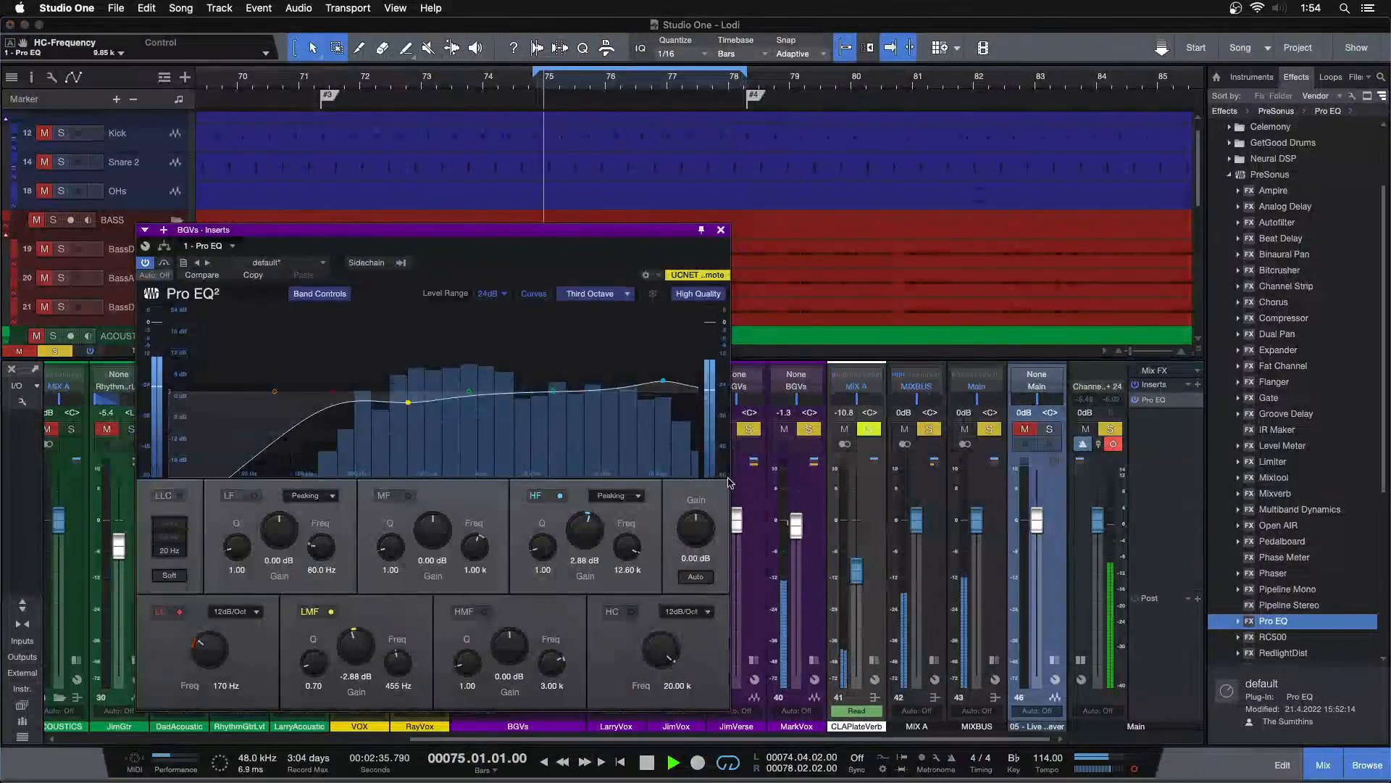
left_click(560, 496)
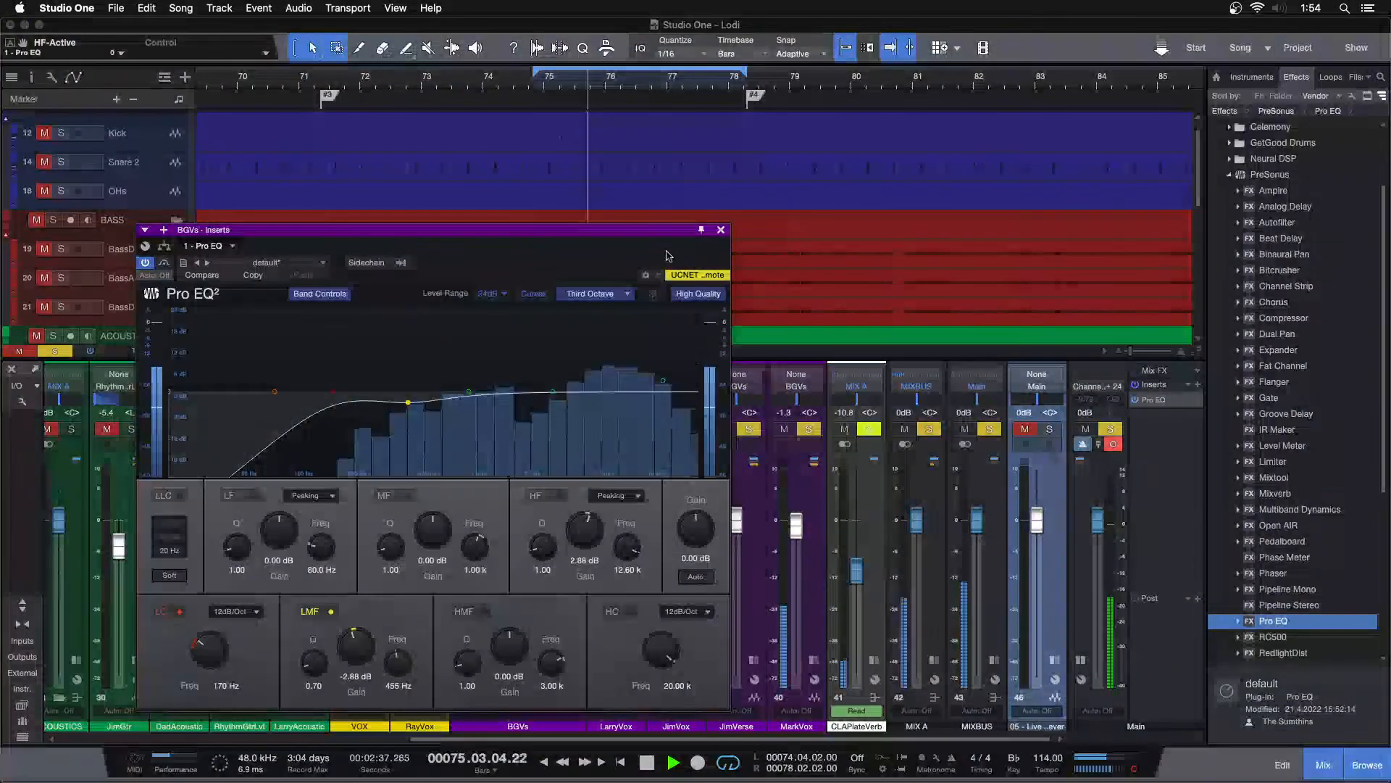
left_click(720, 230)
key("KP_1")
key("shift+s")
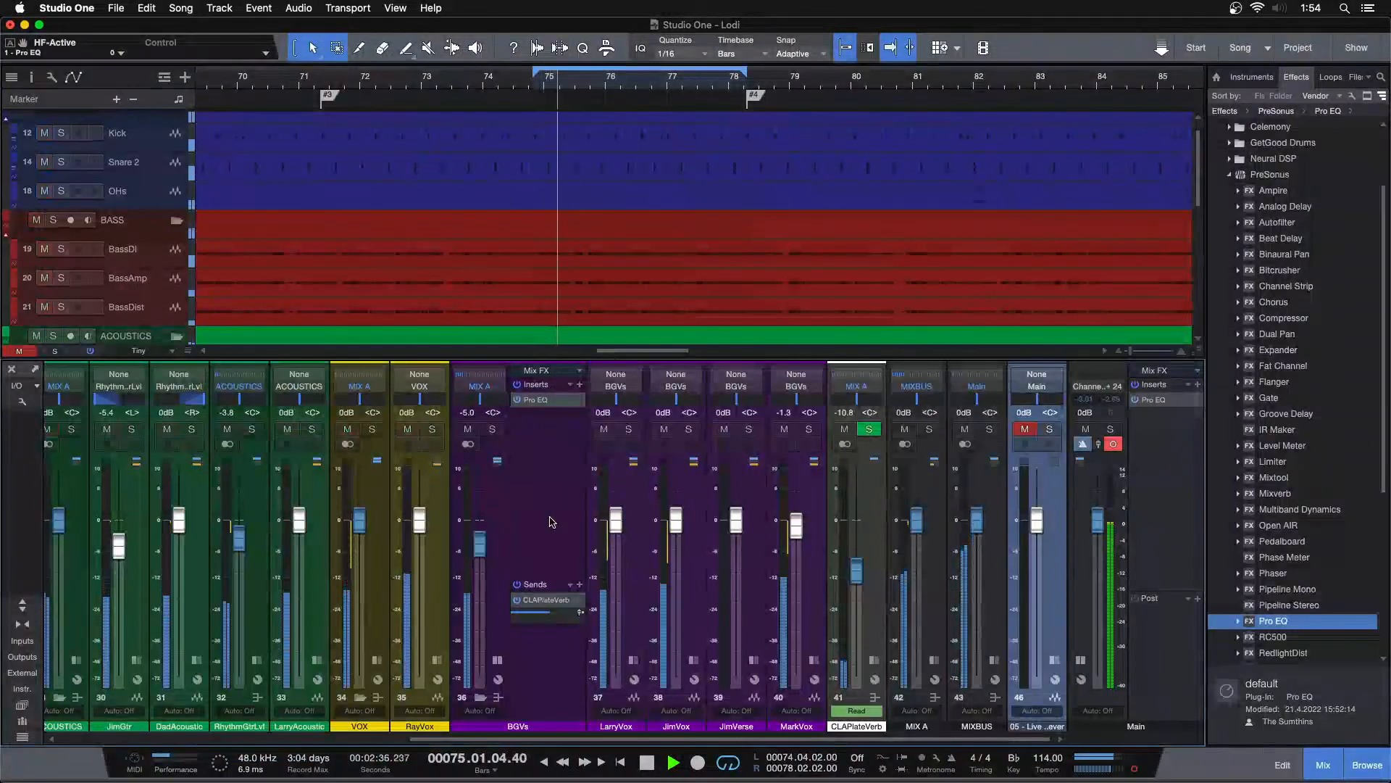
Step: Turn the HF band of the BGVs bus's Pro EQ back on
left_click(497, 661)
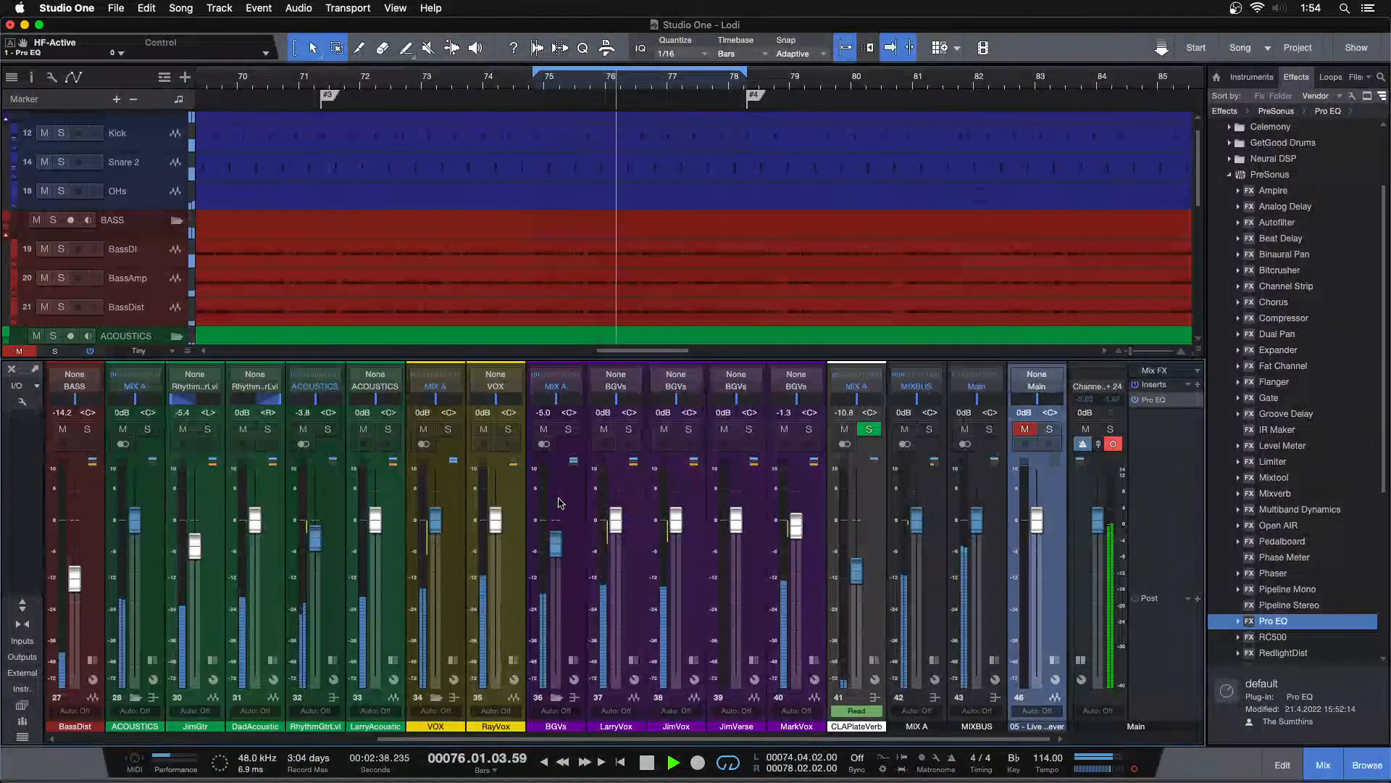
left_click(574, 660)
double_click(618, 400)
left_click(558, 496)
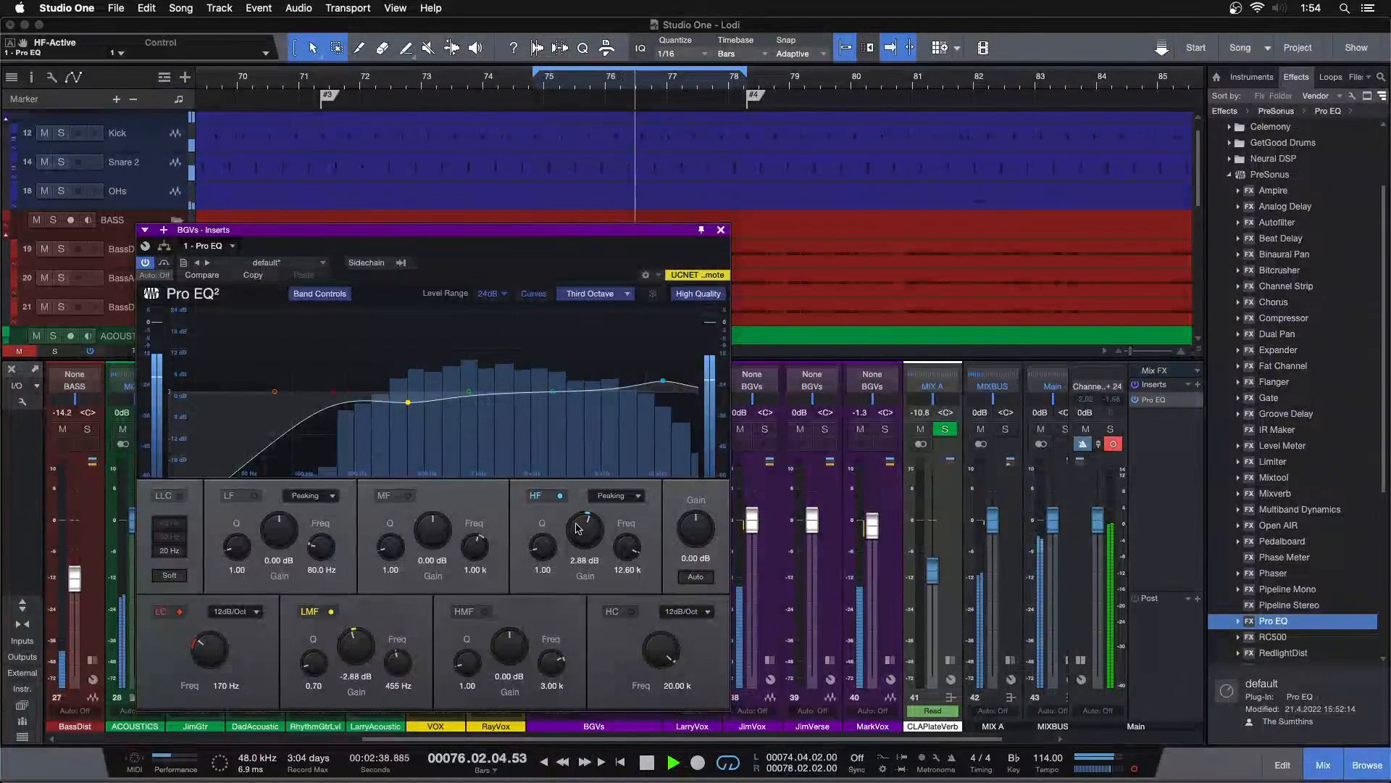
left_click(721, 231)
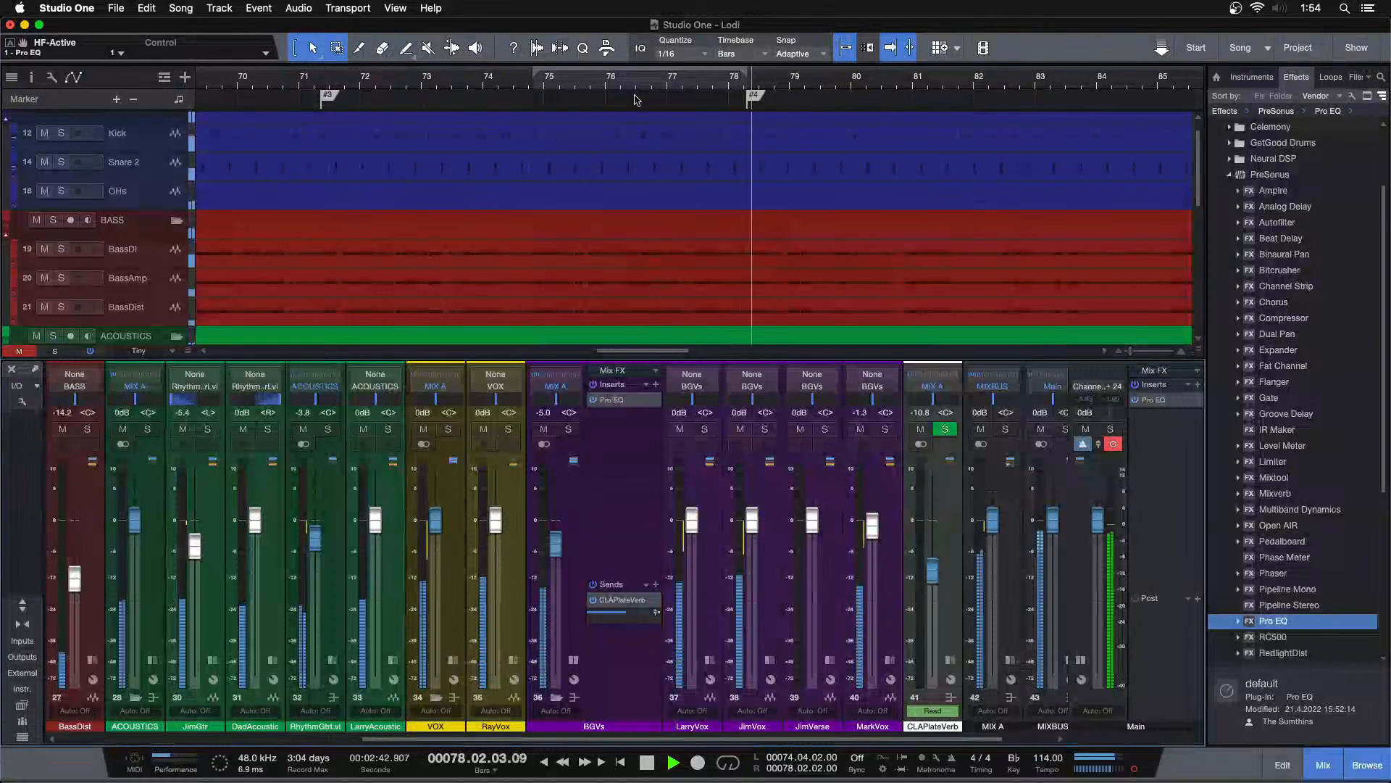
Step: Collapse the BGVs channel, disable the Pro EQ on the Main output, and switch the output back to stereo
left_click_drag(631, 80, 674, 58)
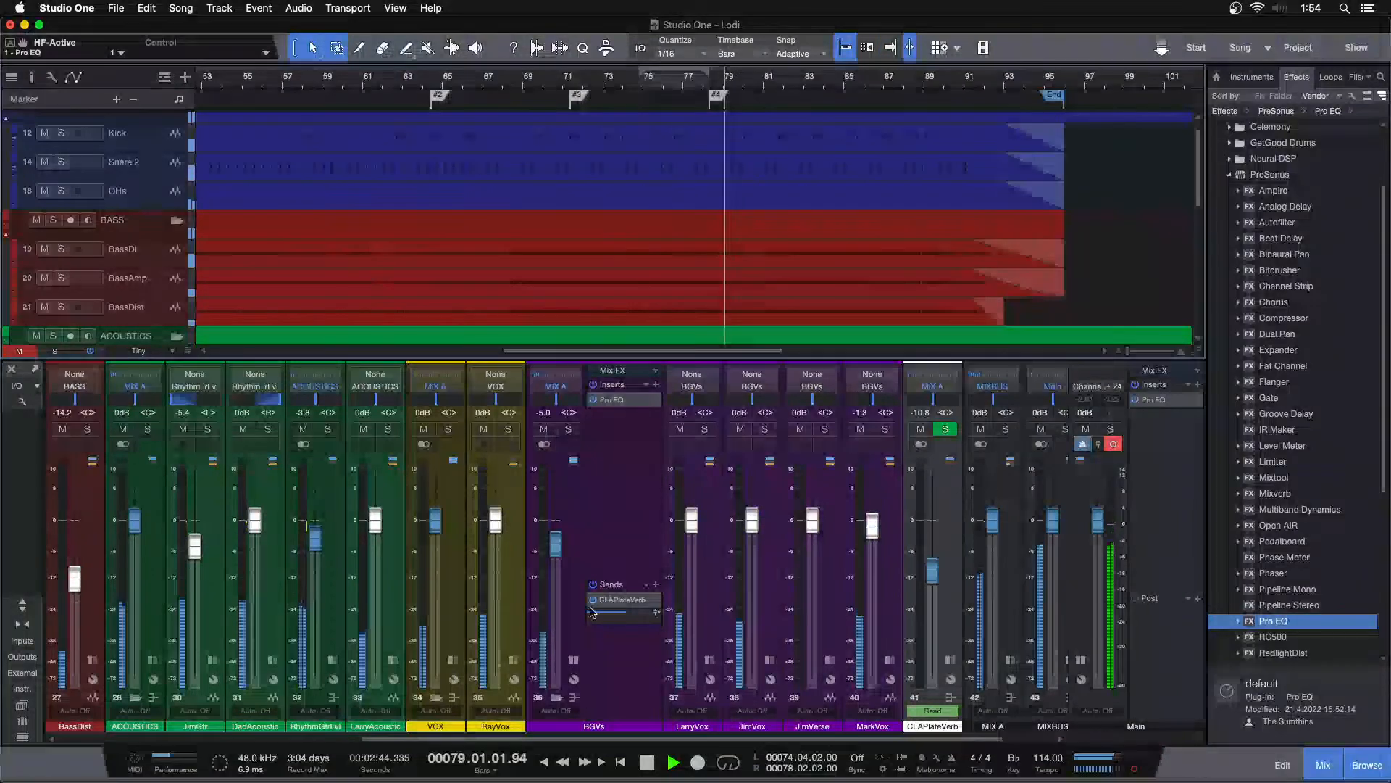
left_click(572, 660)
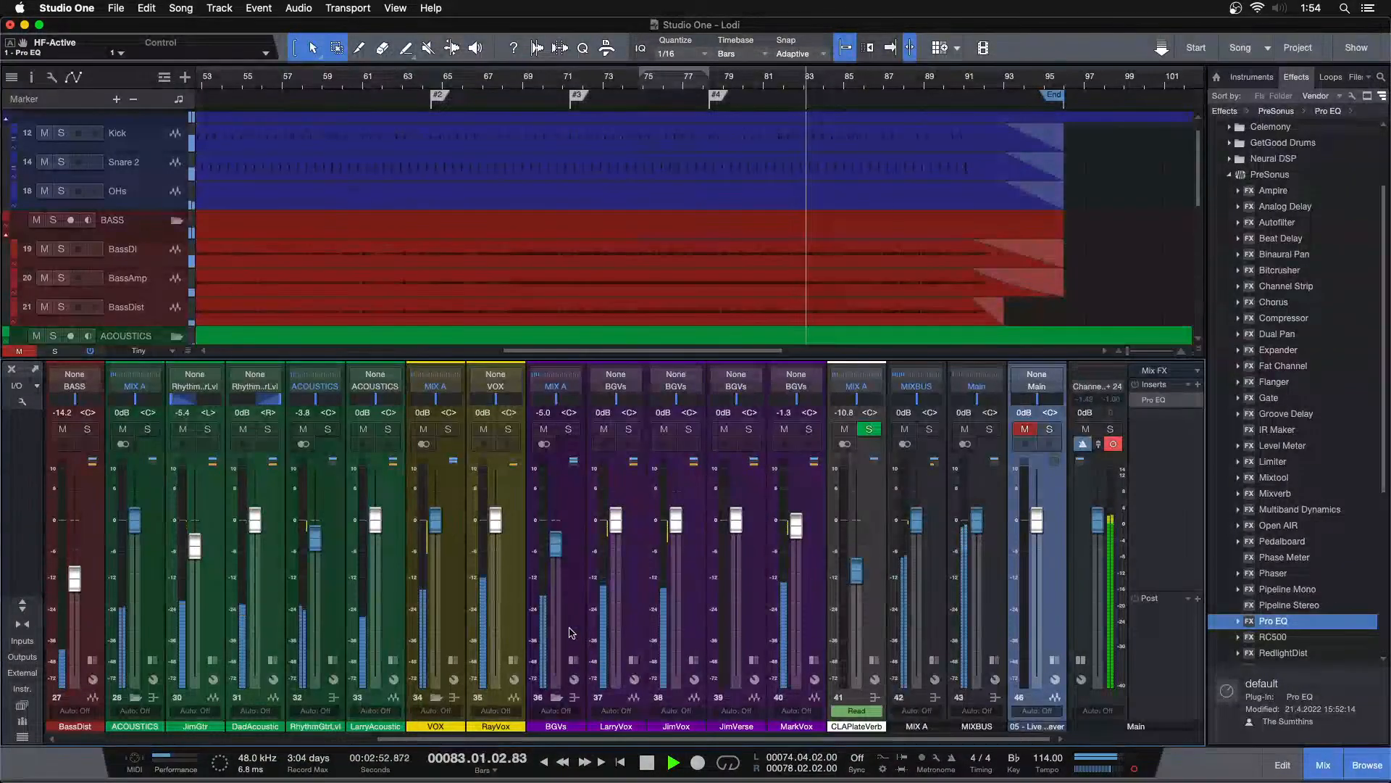
right_click(1160, 404)
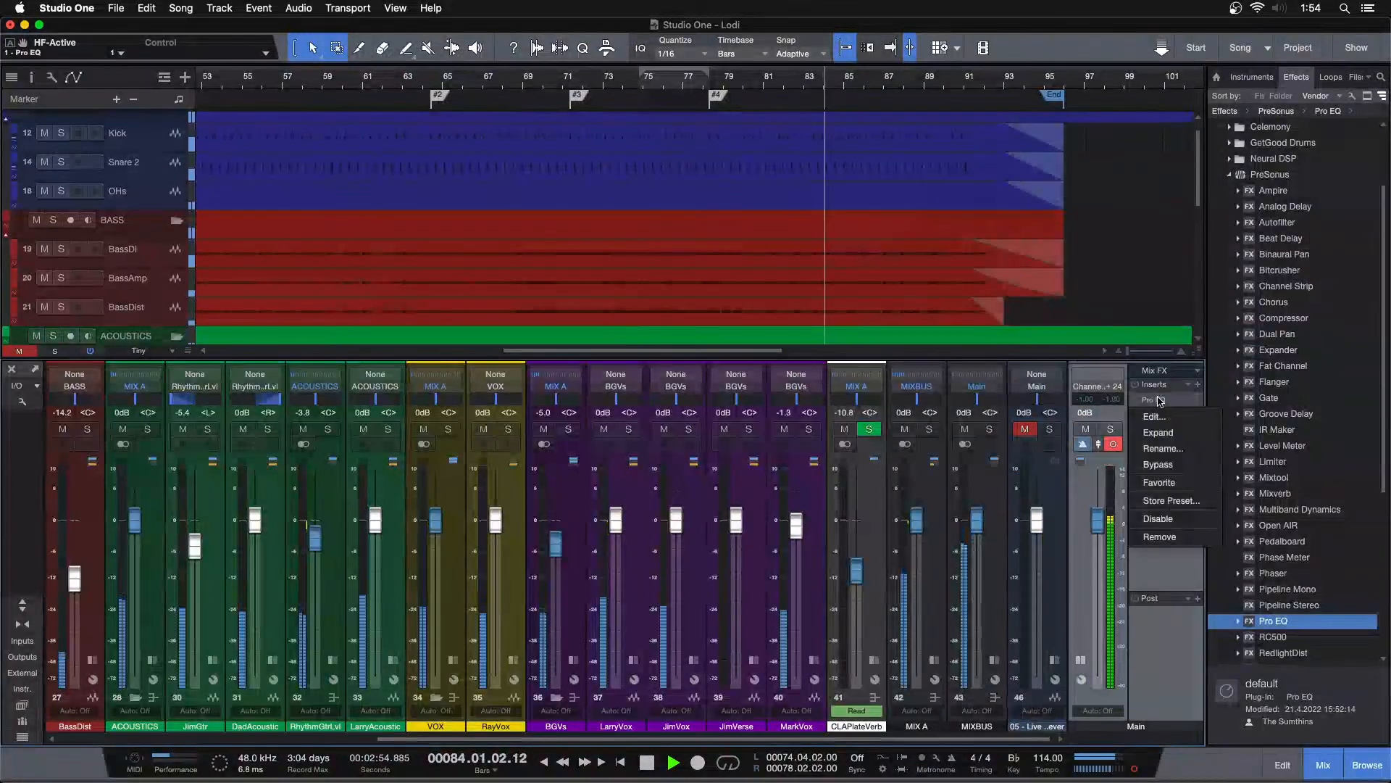
left_click(1160, 521)
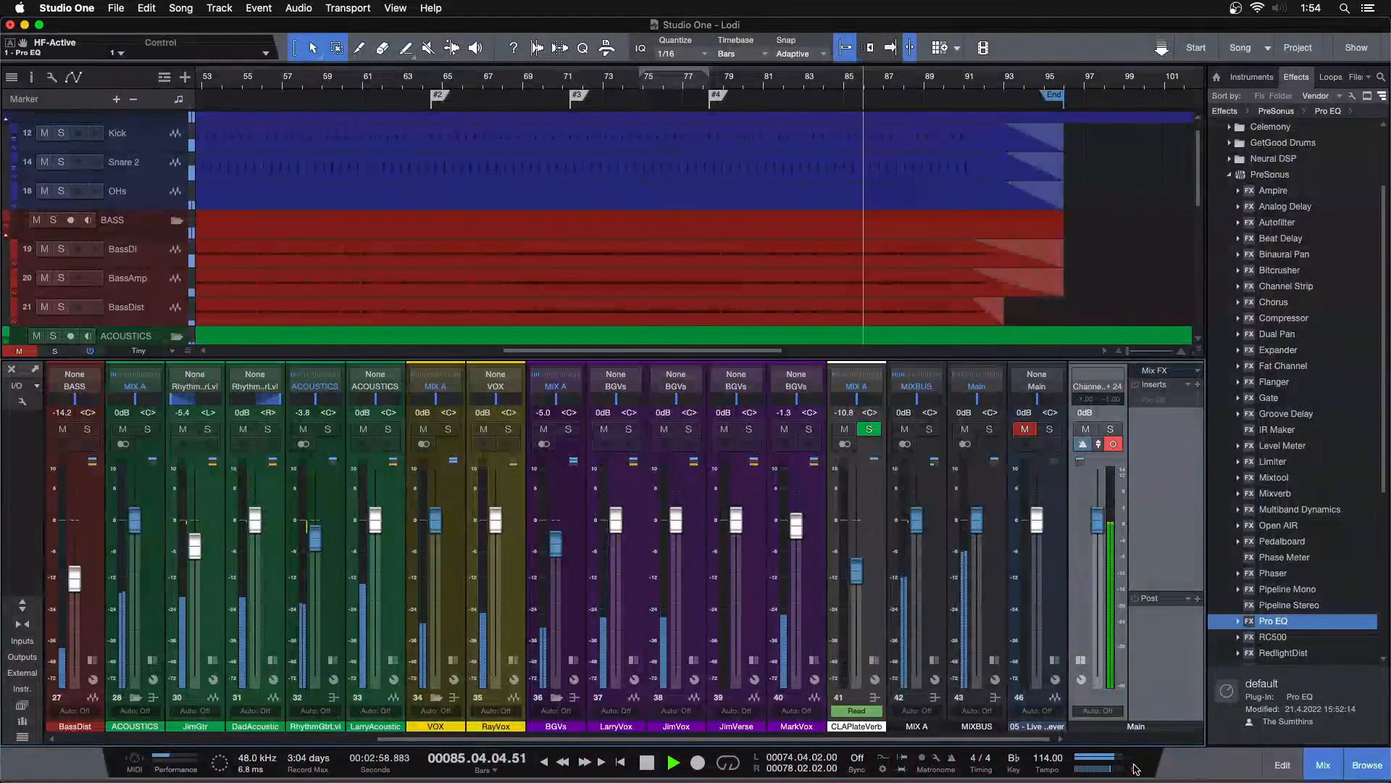
key("F3")
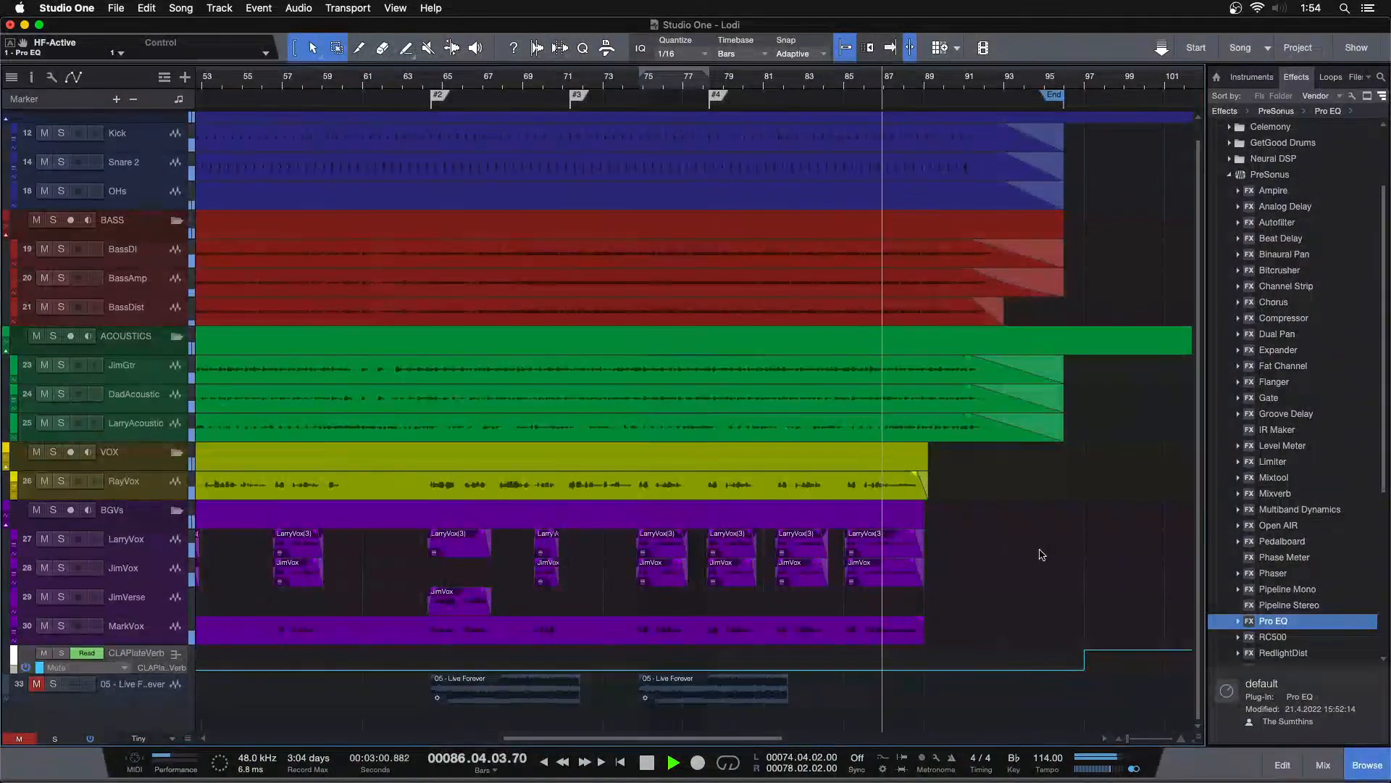
Step: Review the whole song's arrangement and the drum channels in the console, and stop playback
key("F3")
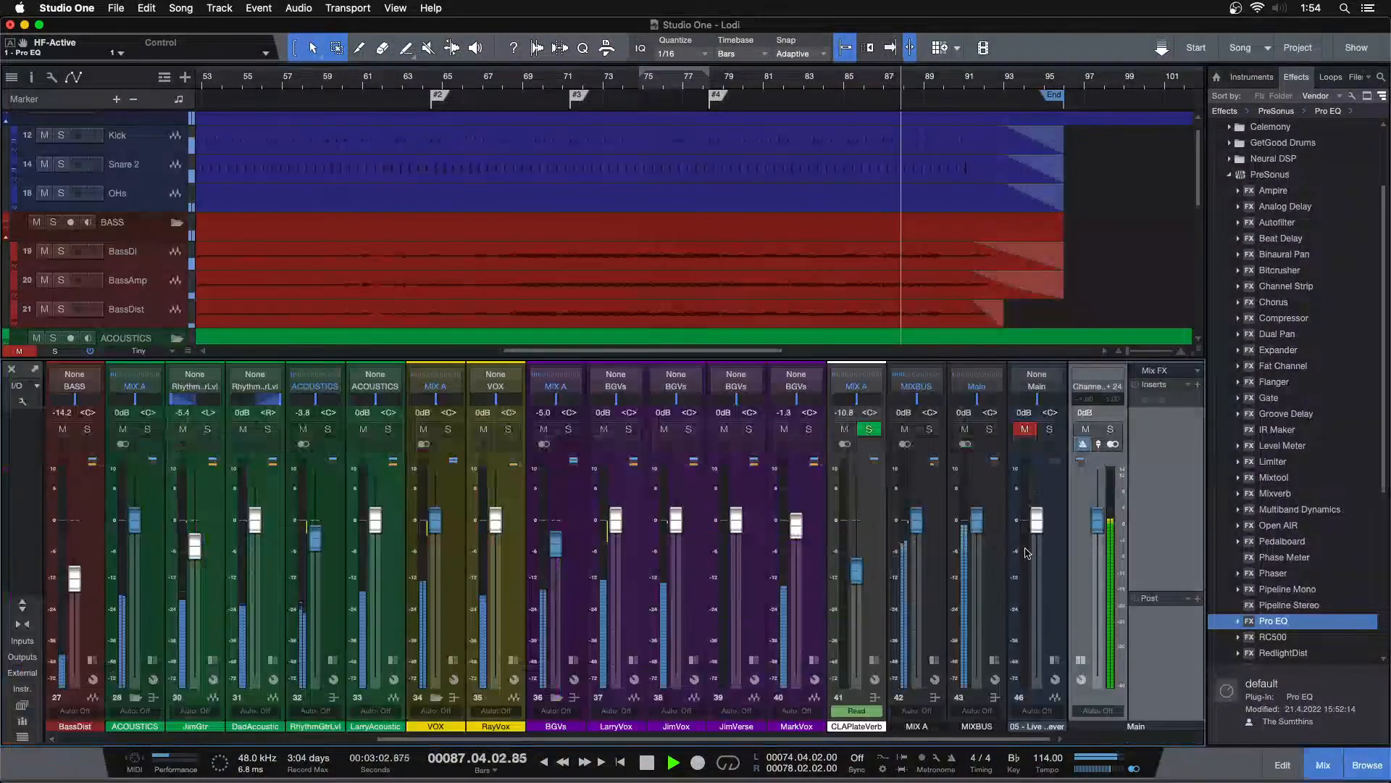
left_click_drag(863, 38, 920, 15)
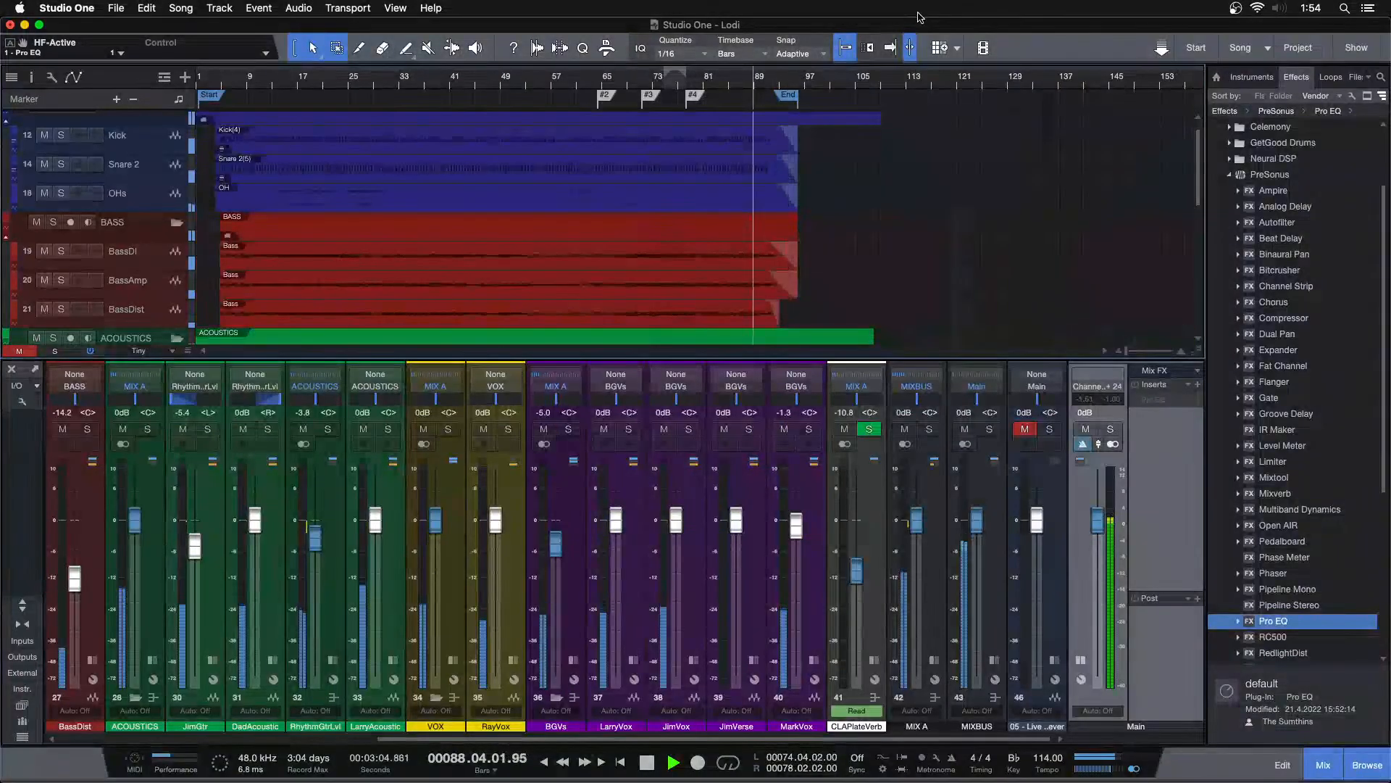
scroll(653, 623, "left", 10)
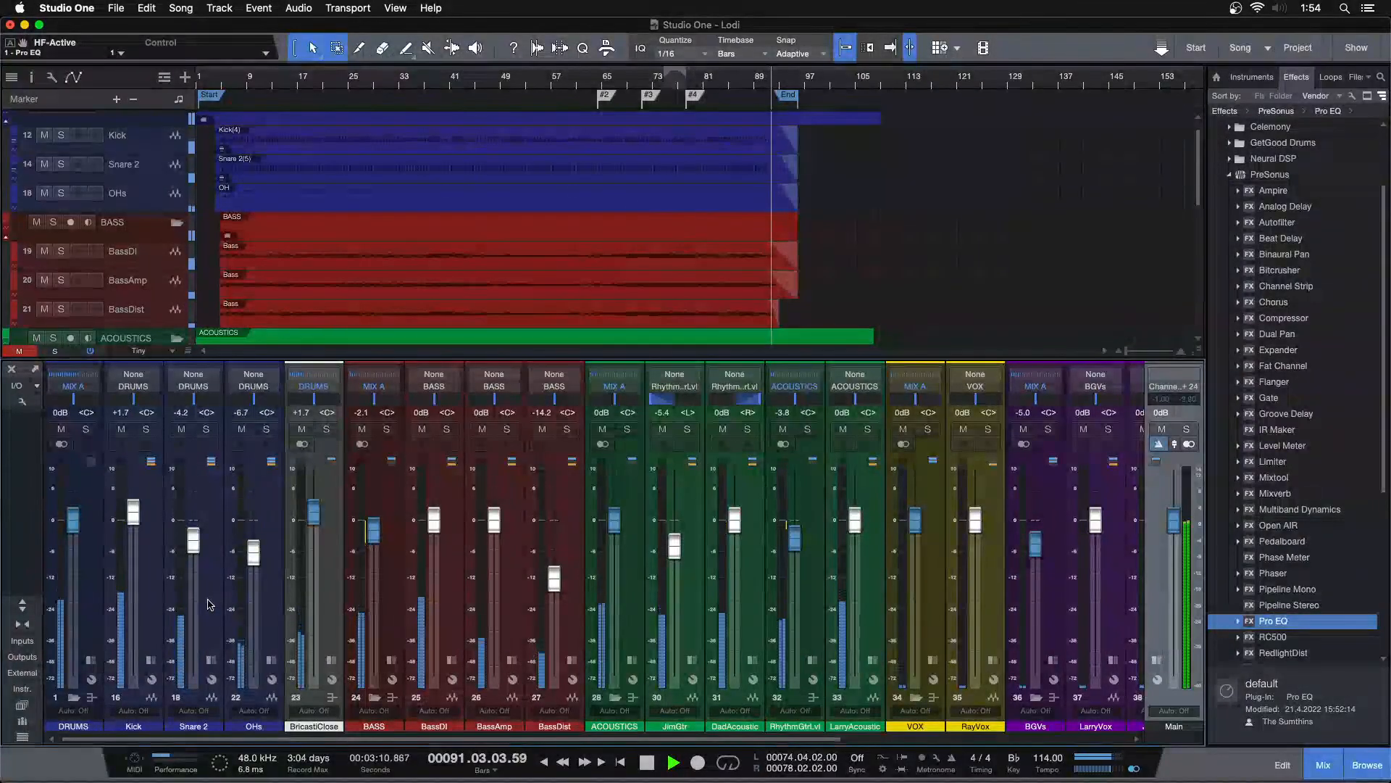
key("F3")
key("space")
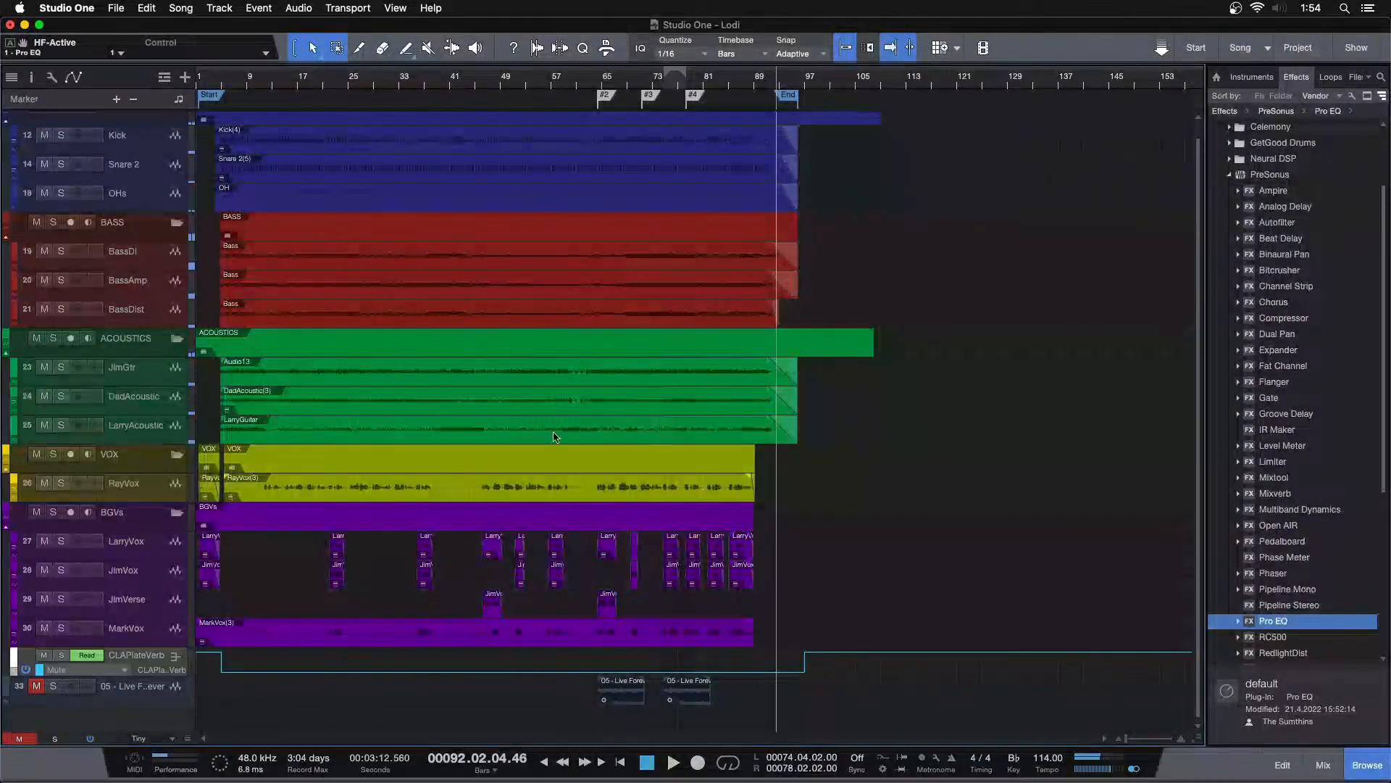
Step: Play the full mix from bar 10 while viewing the vocal and bus channels in the console, and stop playback
left_click(666, 83)
left_click(255, 84)
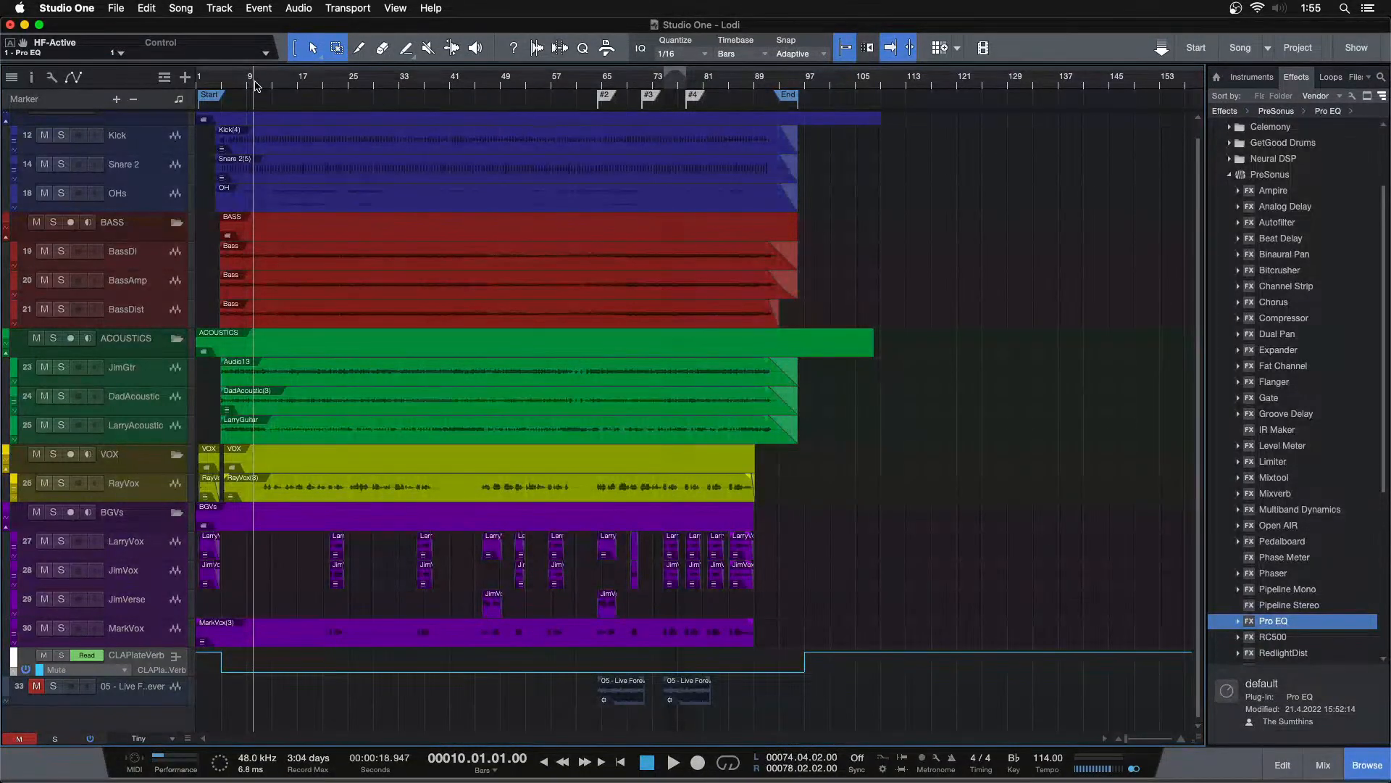
key("space")
key("F3")
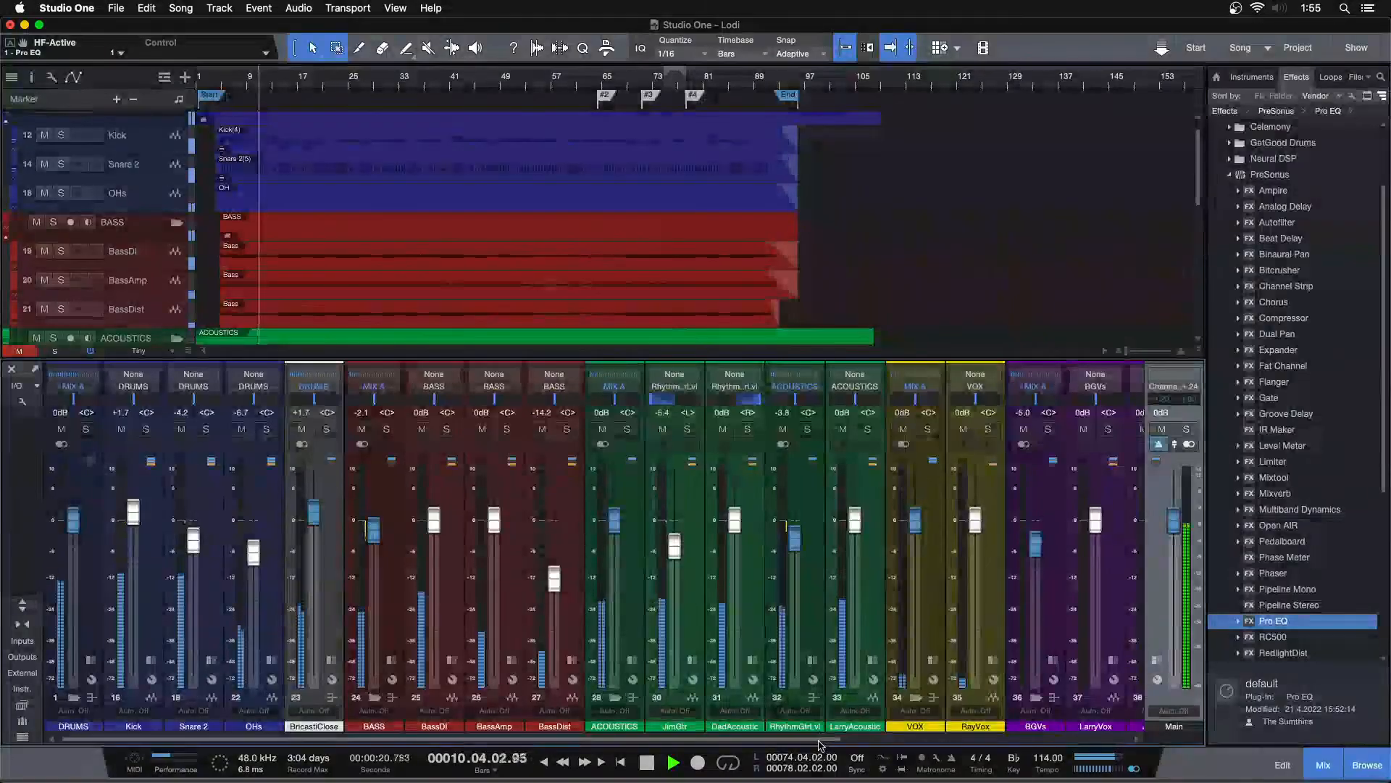
left_click_drag(819, 739, 1108, 739)
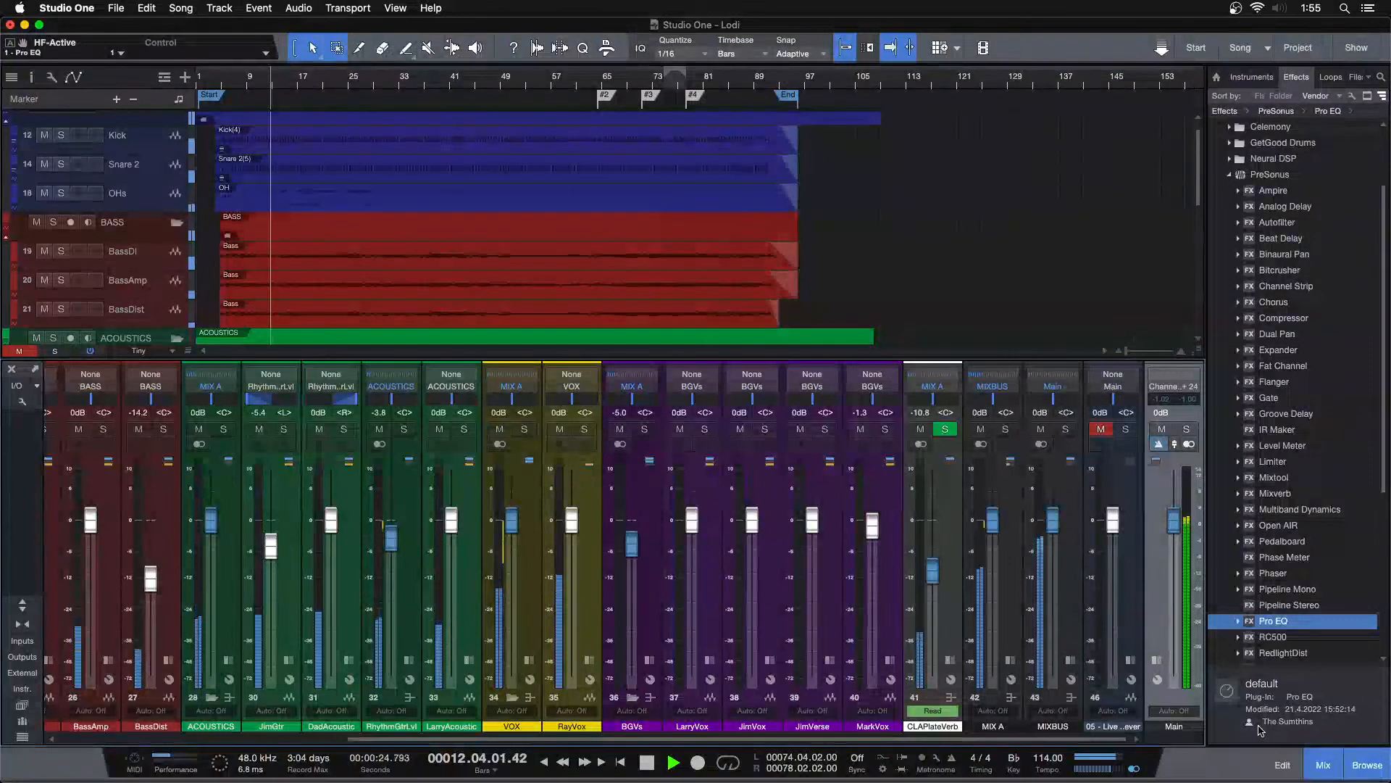
key("space")
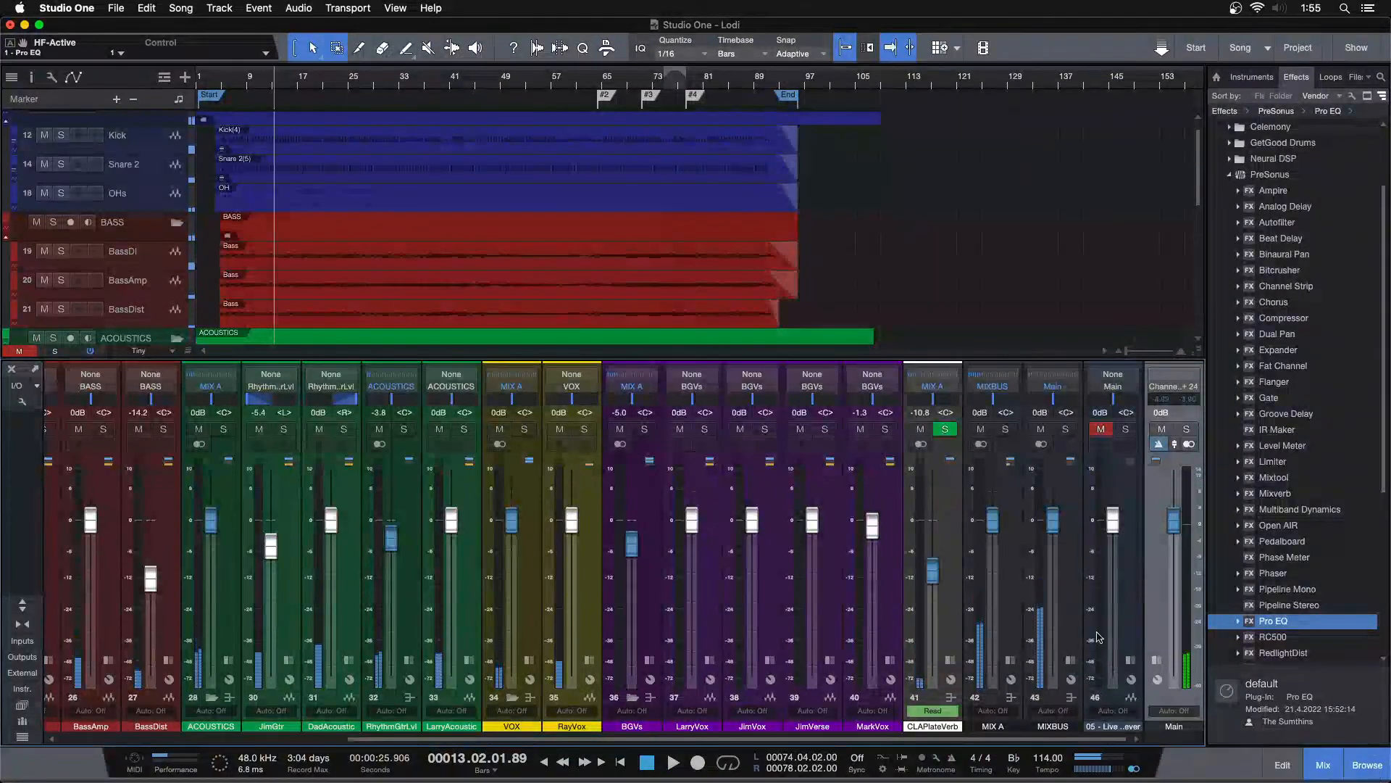
Step: Resume playback, audition the BricastiClose drum reverb by muting and unmuting it, set its volume to +2.1 dB, and stop playback
key("space")
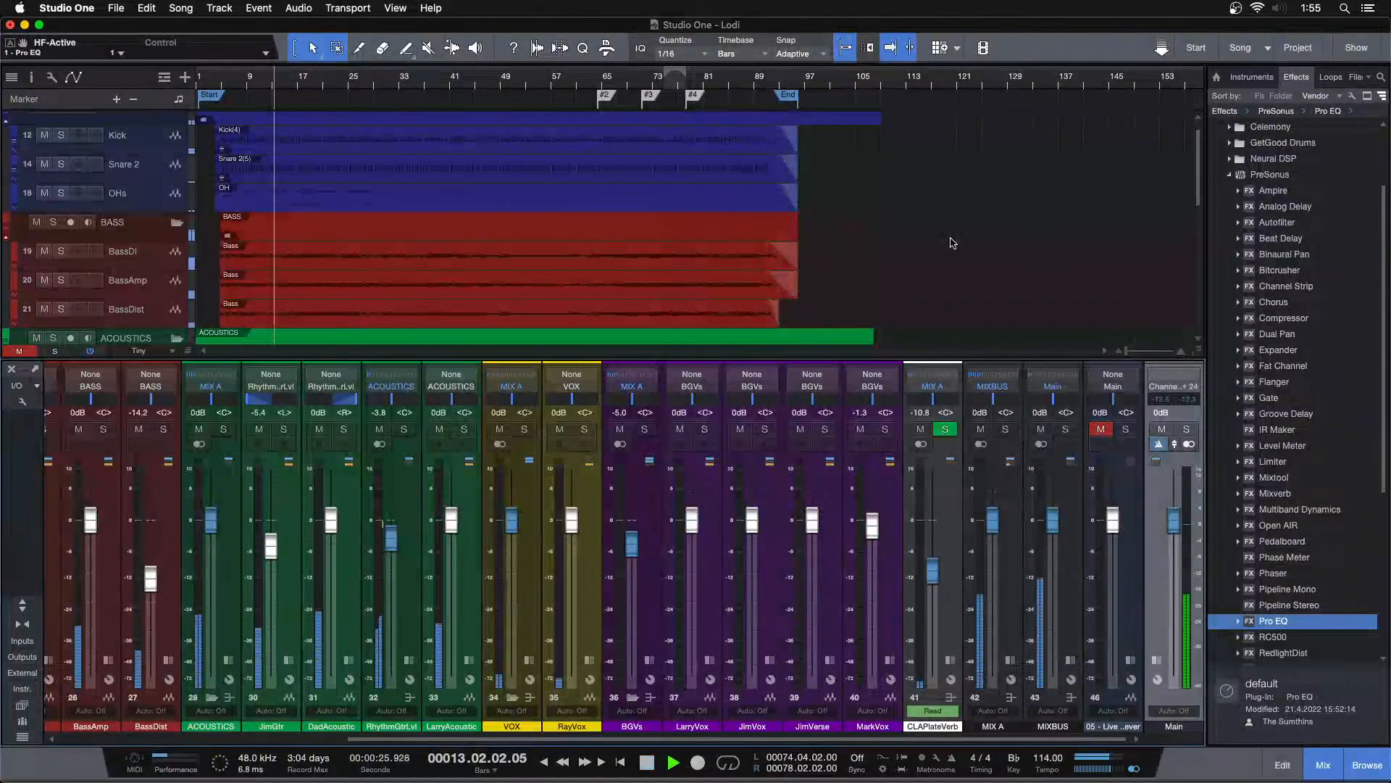
scroll(276, 447, "left", 5)
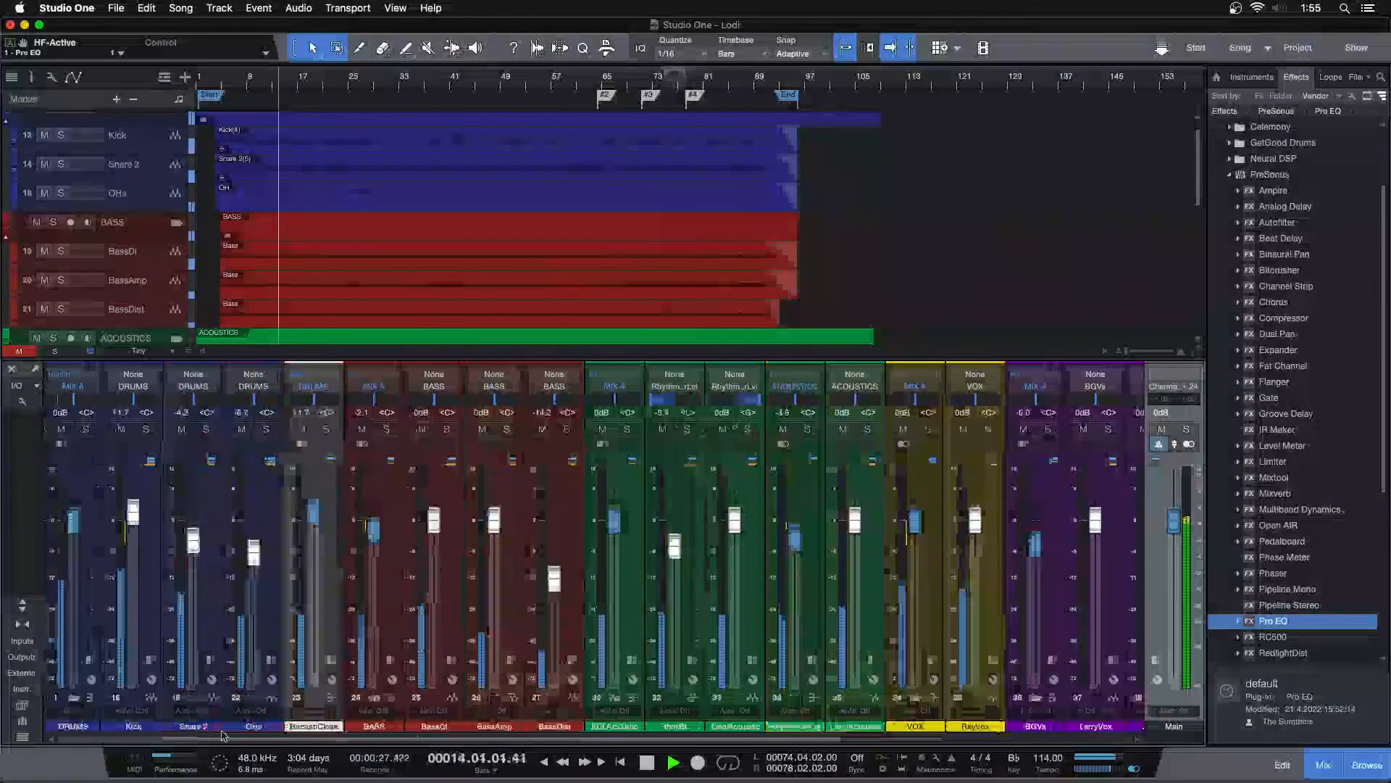
left_click(302, 429)
left_click(301, 429)
left_click_drag(314, 516, 316, 522)
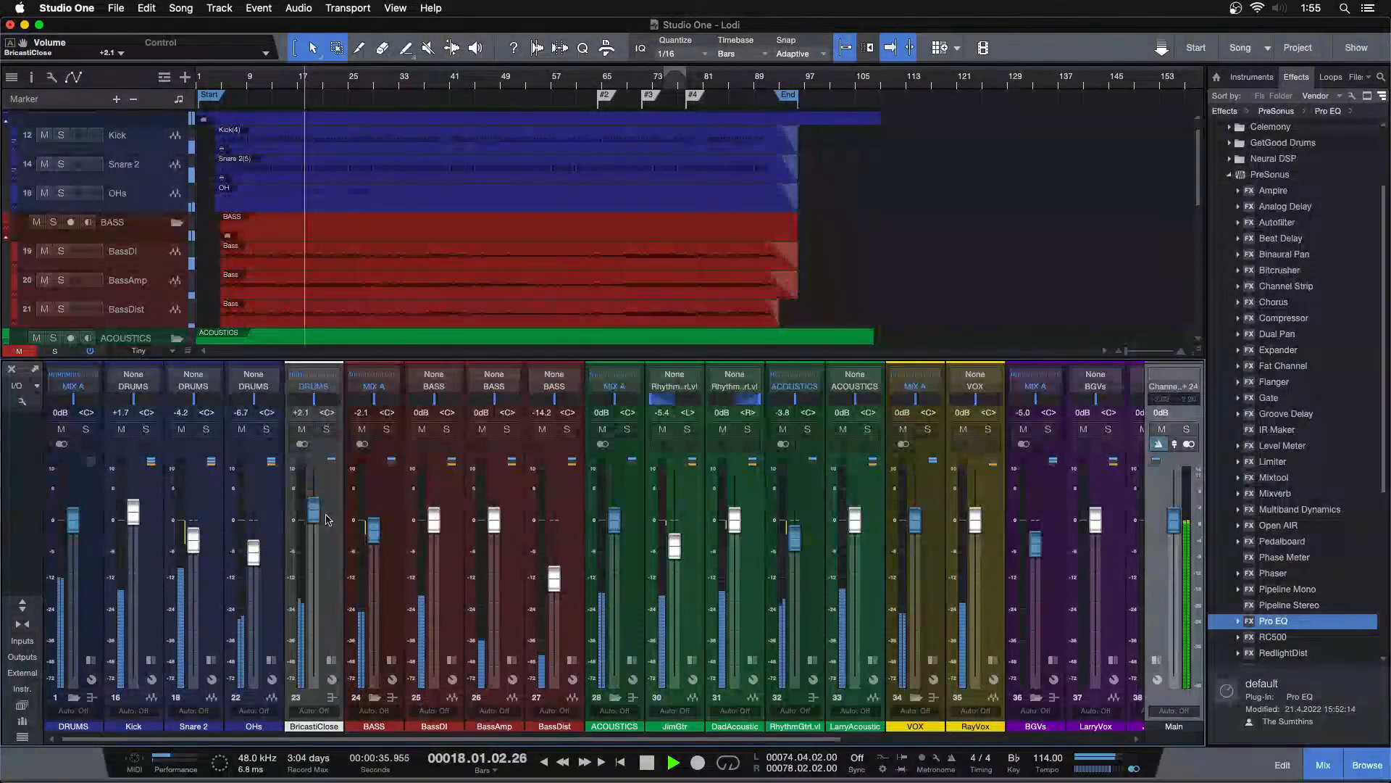
mouse_move(328, 745)
left_mouse_down()
mouse_move(615, 739)
mouse_move(330, 738)
left_mouse_up()
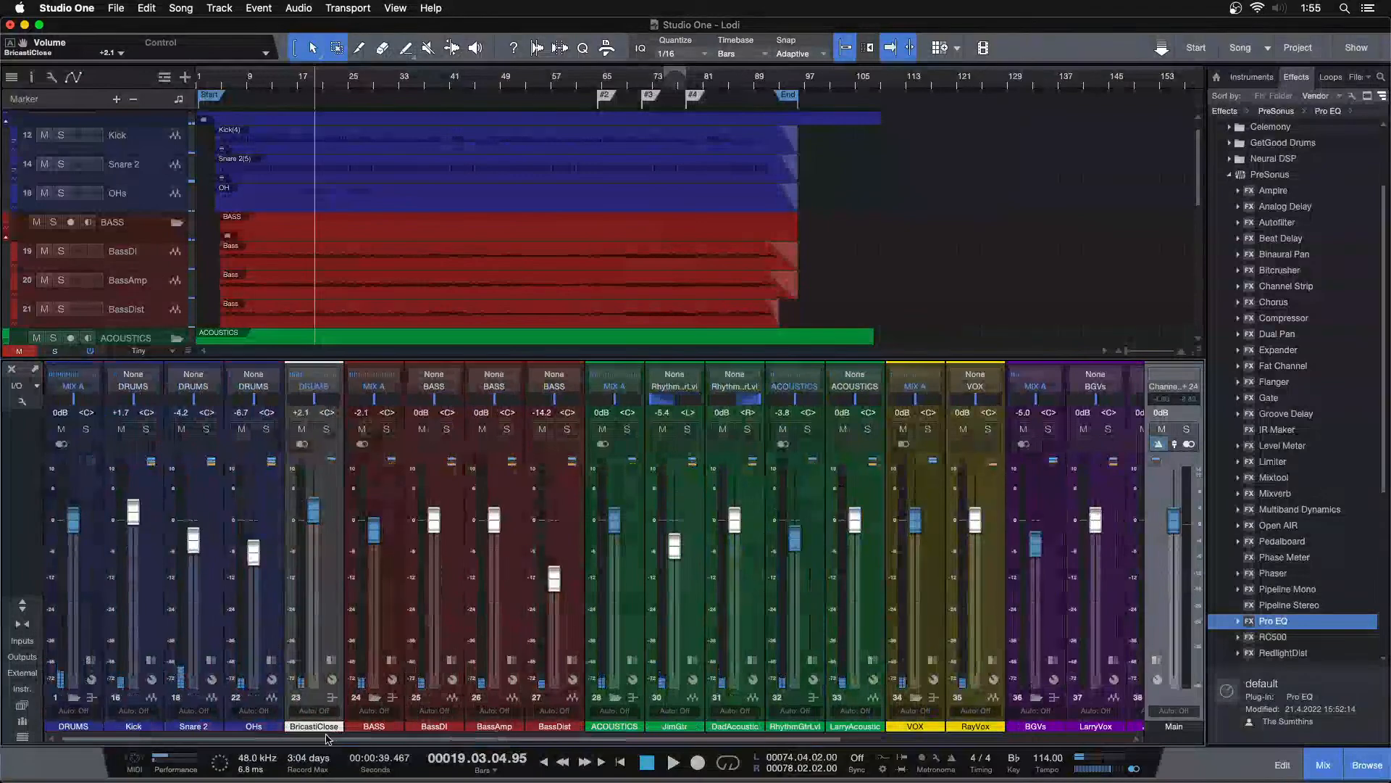
Step: Hide the console, play the song's ending from bar 92 while inspecting the fade-outs up close, and return to the start
key("F3")
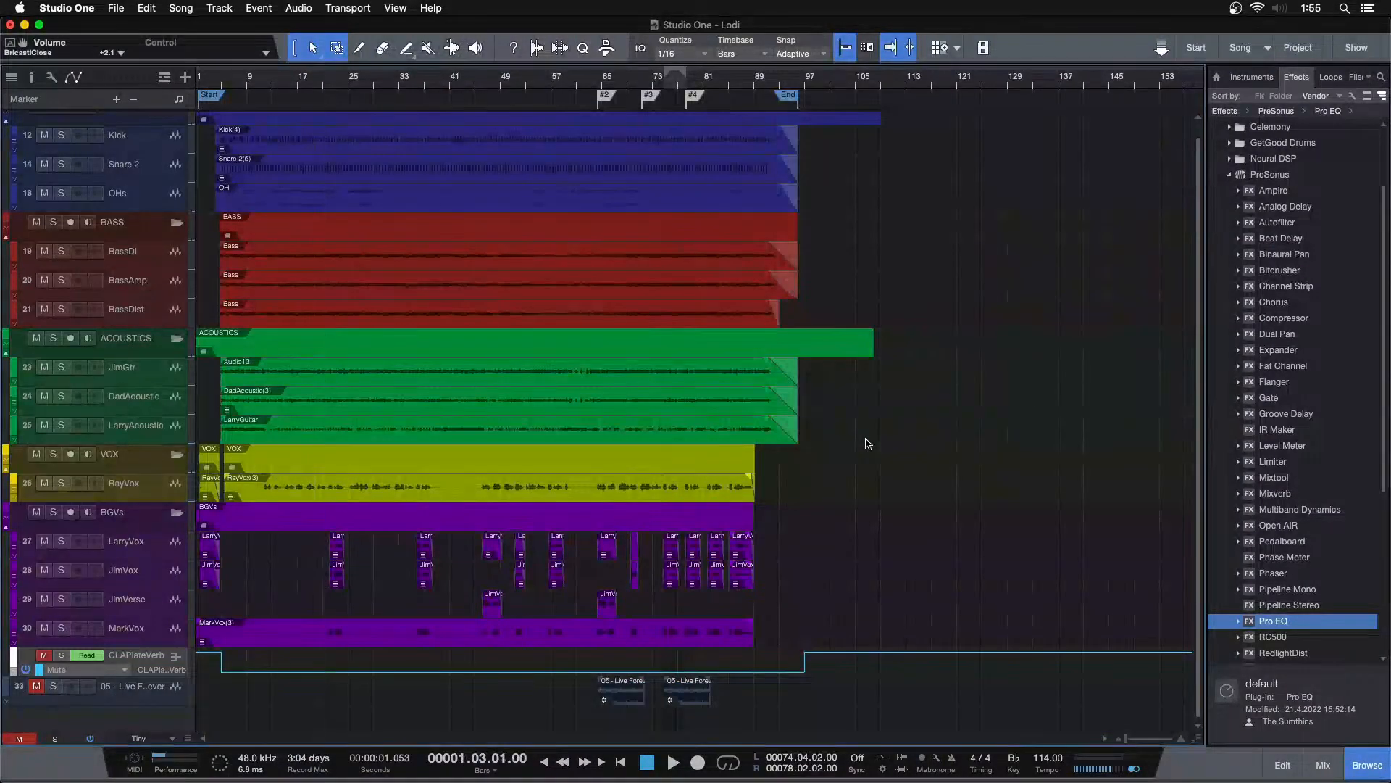
scroll(868, 443, "up", 1)
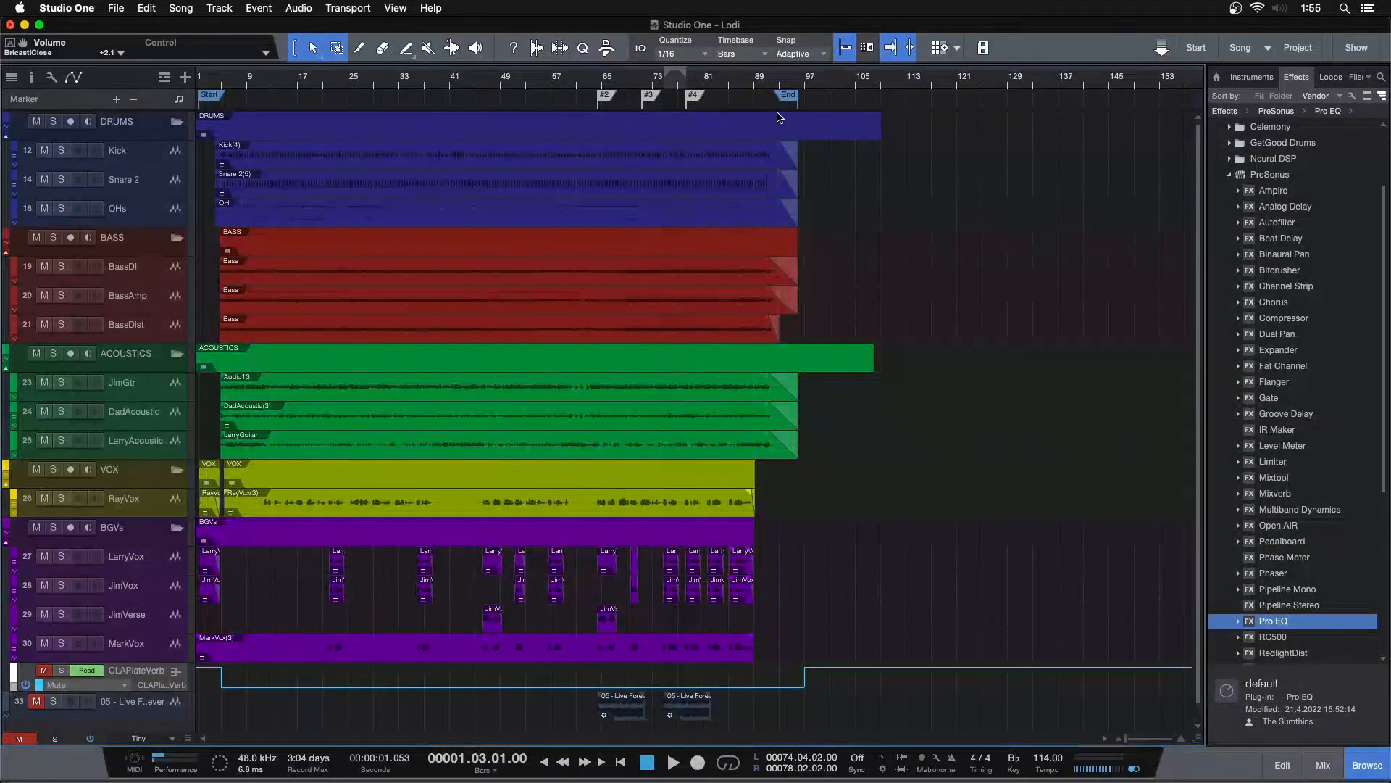
double_click(774, 77)
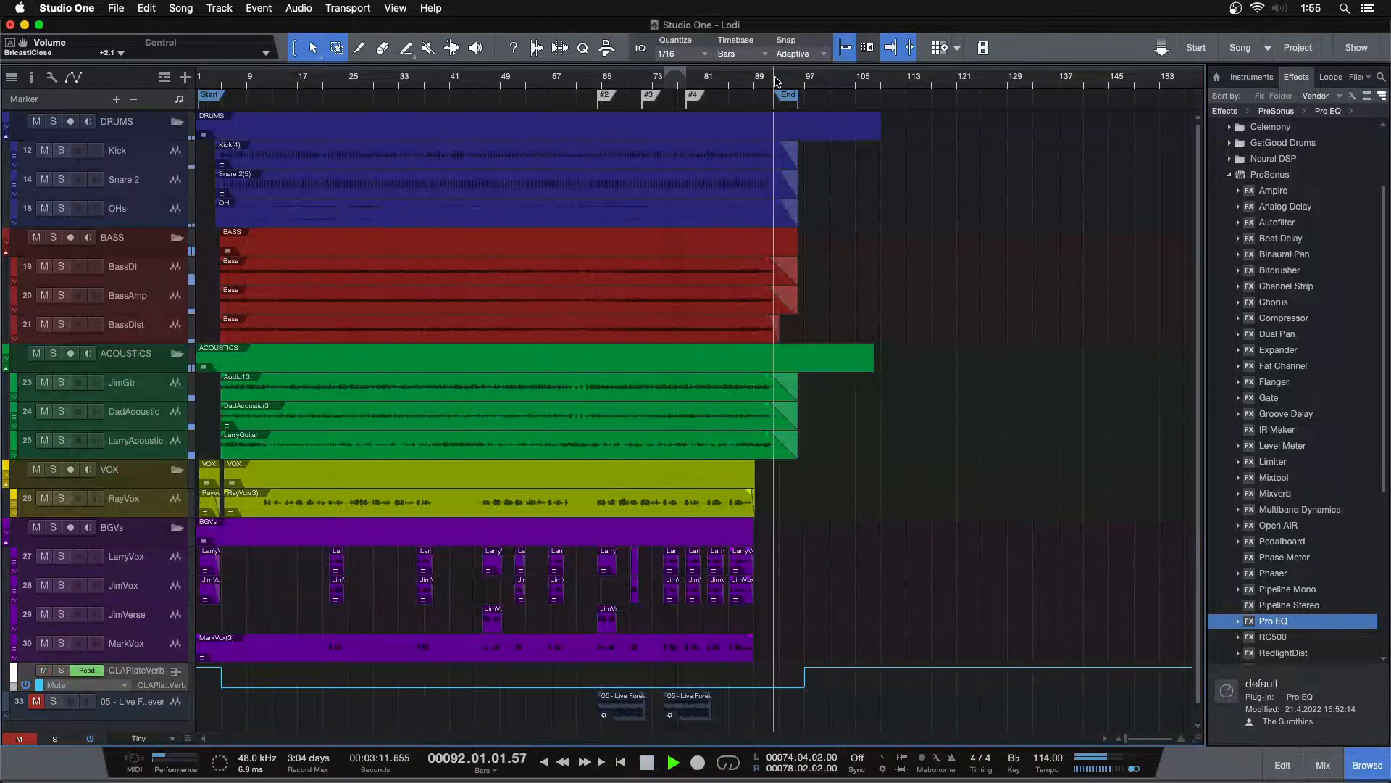
left_click_drag(792, 80, 813, 137)
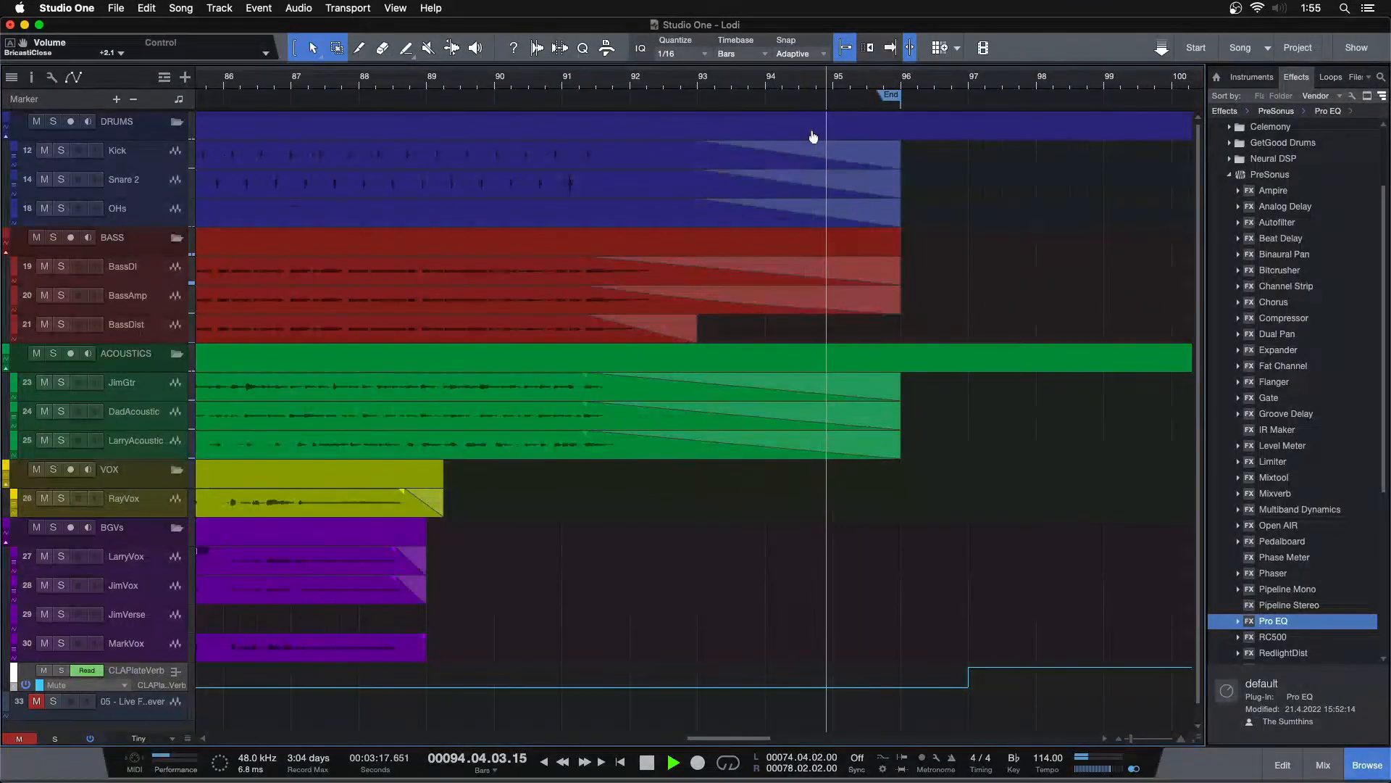
left_click_drag(813, 137, 1135, 52)
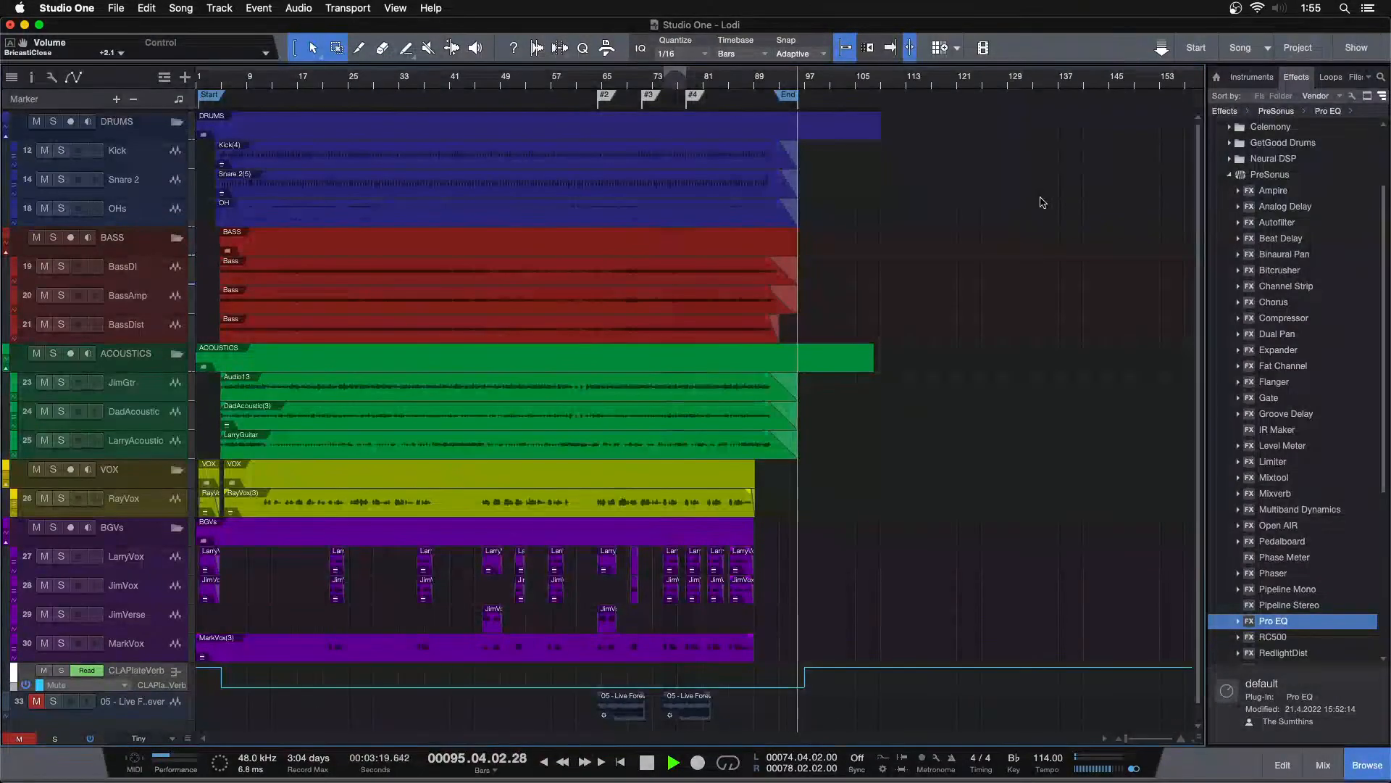
key("KP_0")
key("KP_0")
key("KP_0")
key("space")
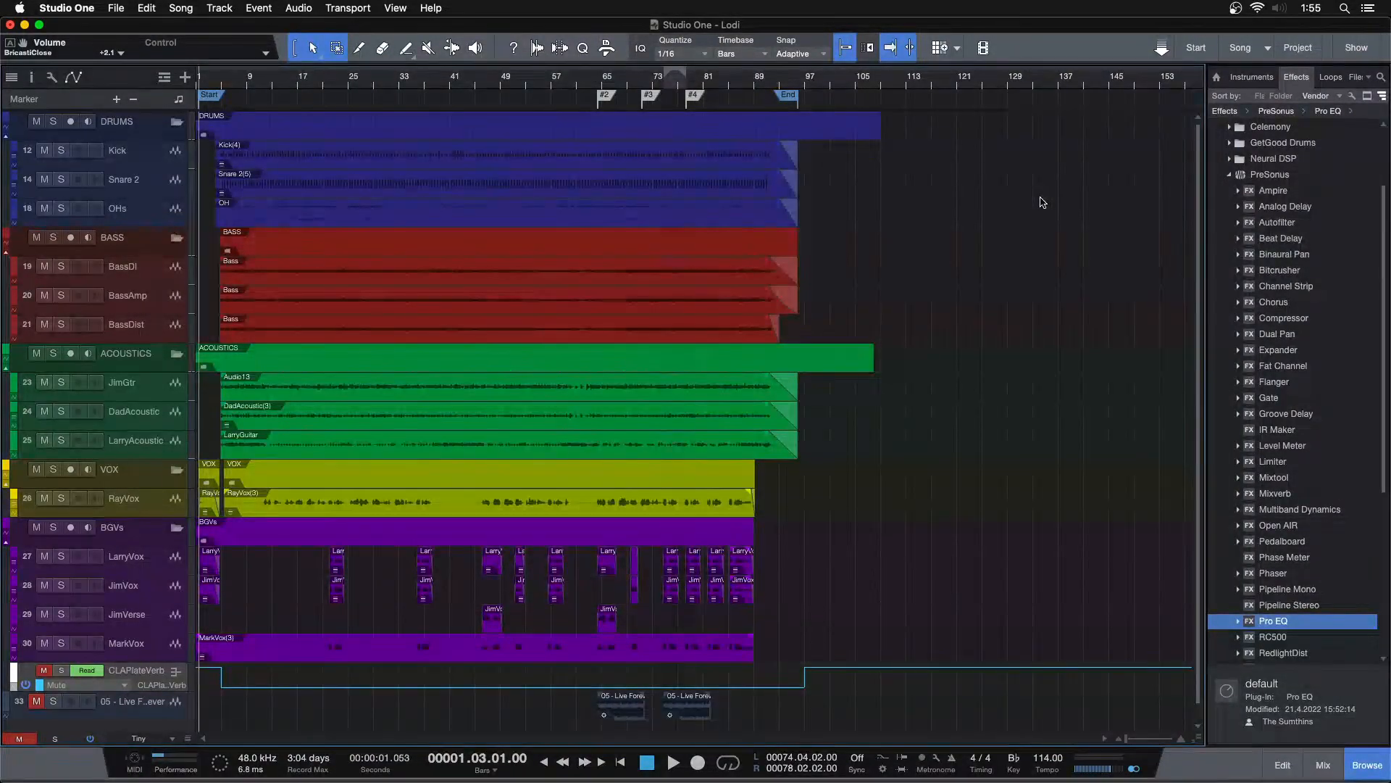
Step: Fit the song up to the End marker in the arrangement view and play the full mix through from the Start marker
key("F3")
key("F3")
left_click_drag(224, 77, 277, 84)
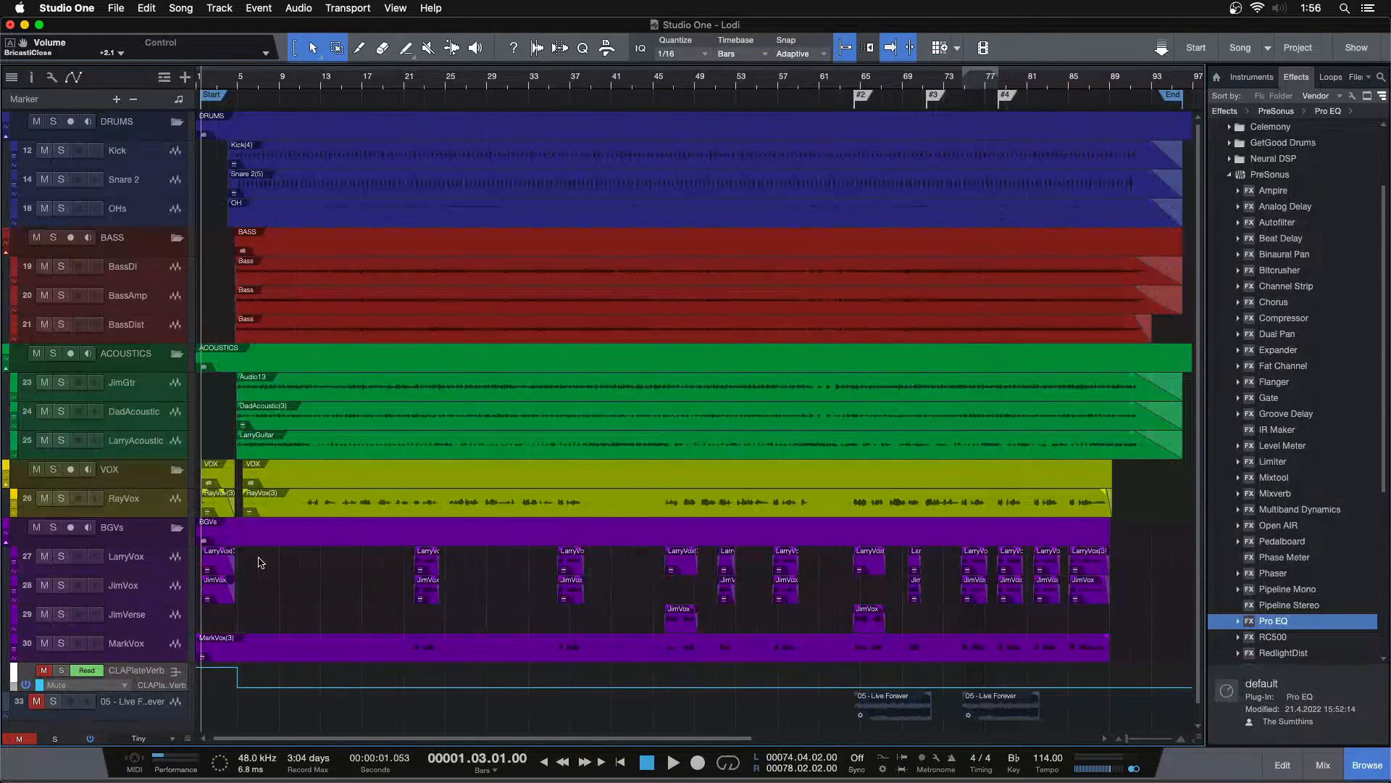
key("space")
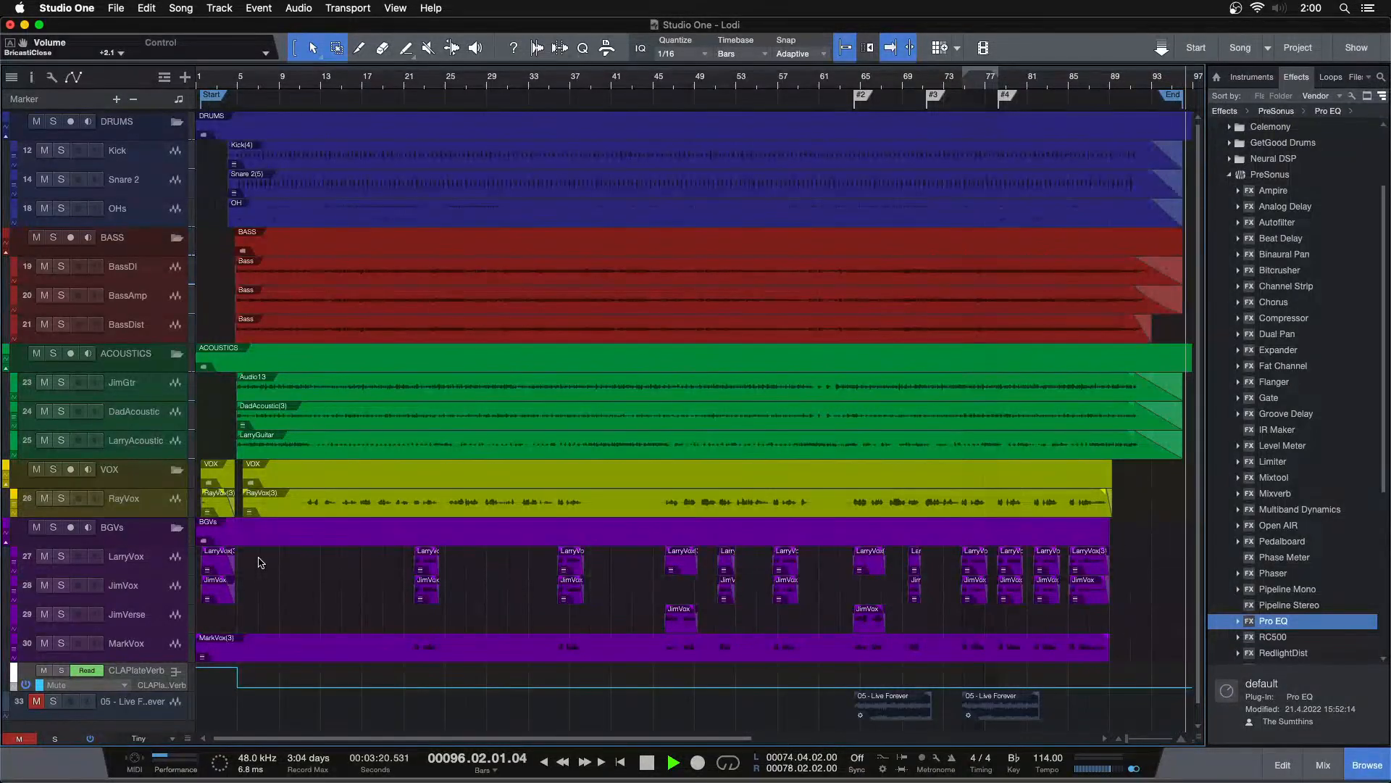
key("space")
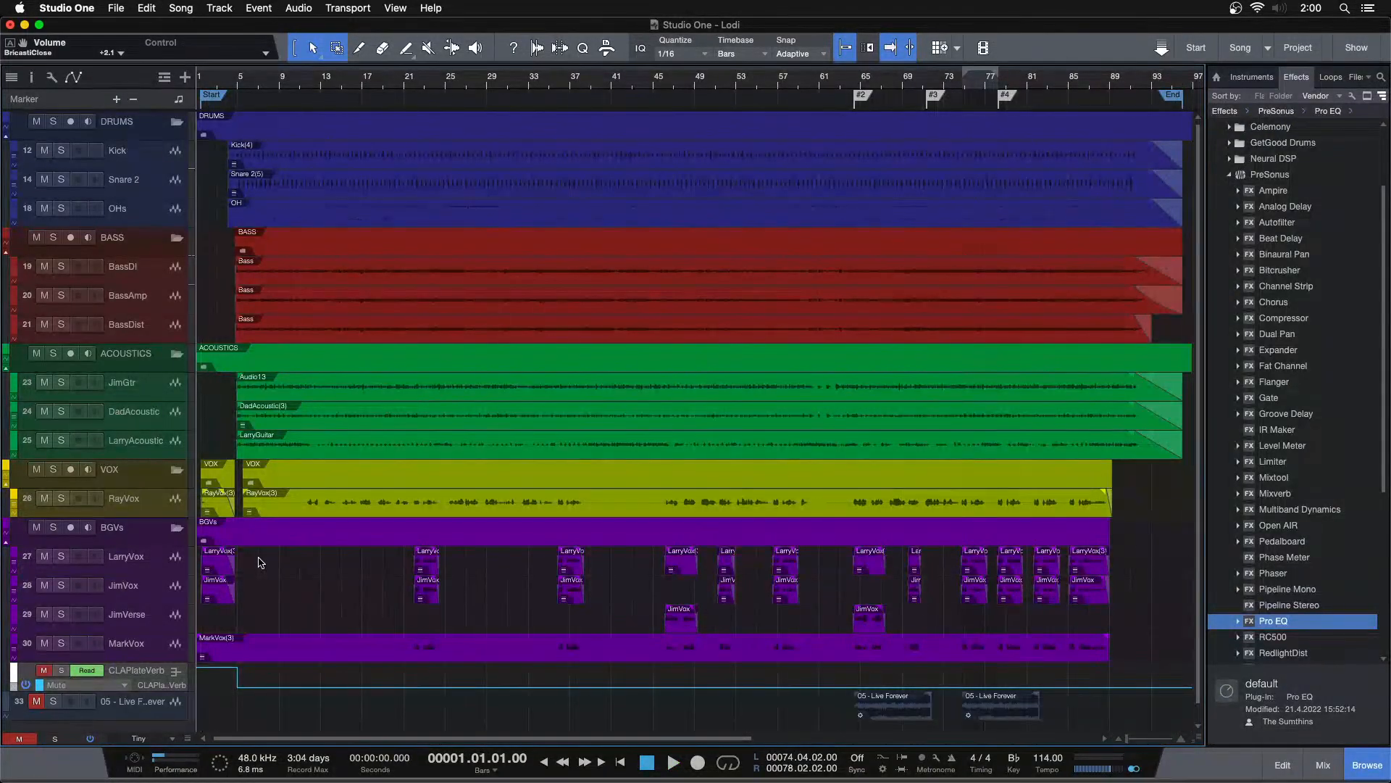
Step: Show the console, expand the MIXBUS channel, apply an option to the first effect in its inserts, and collapse the channel
key("F3")
key("super+s")
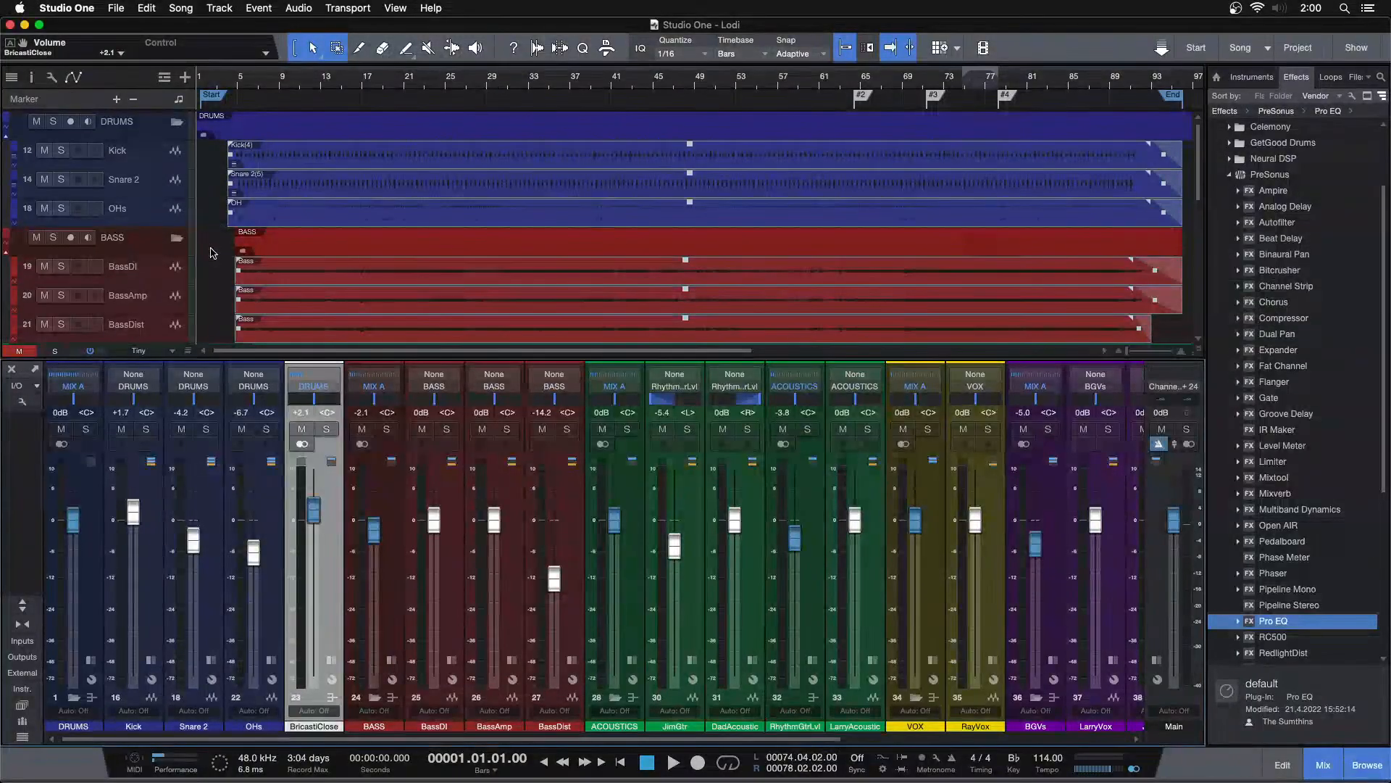
left_click(145, 8)
left_click(374, 534)
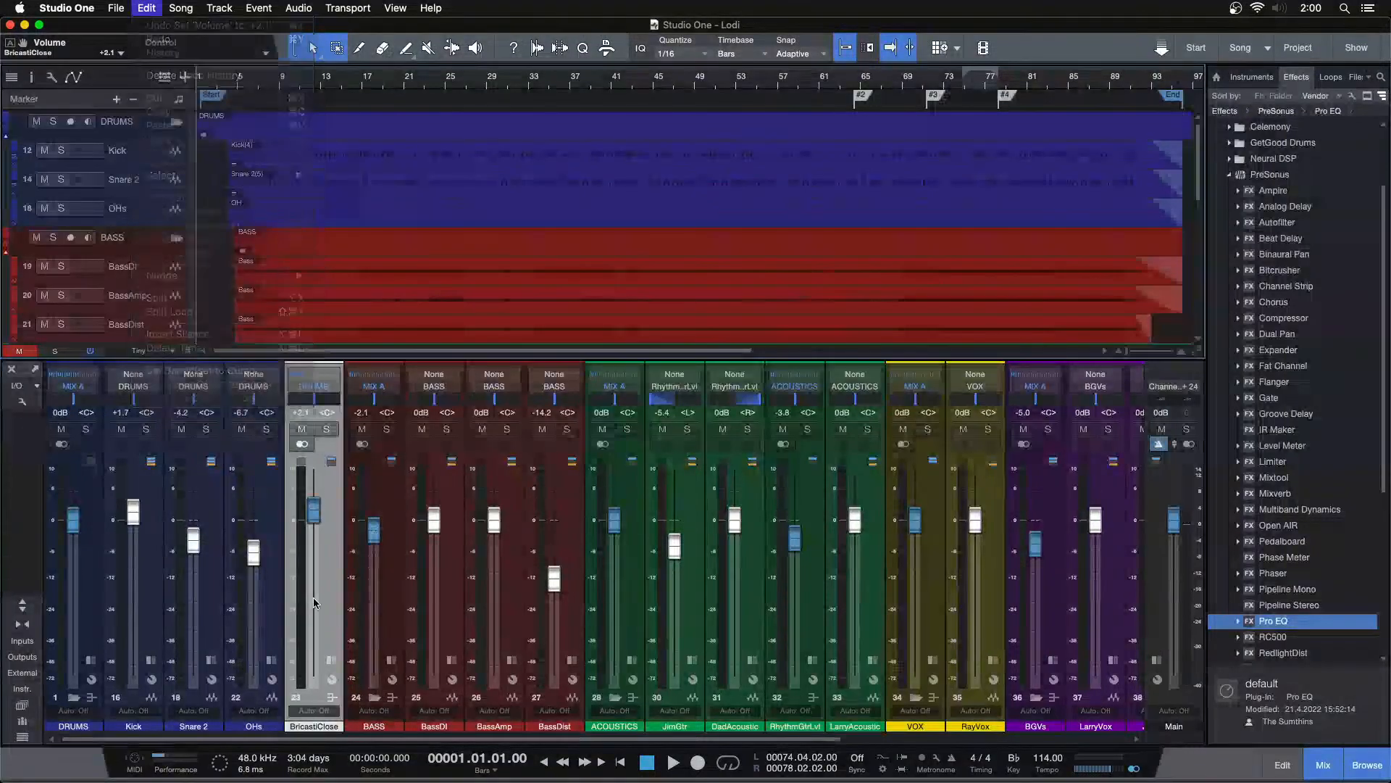
scroll(1107, 701, "right", 5)
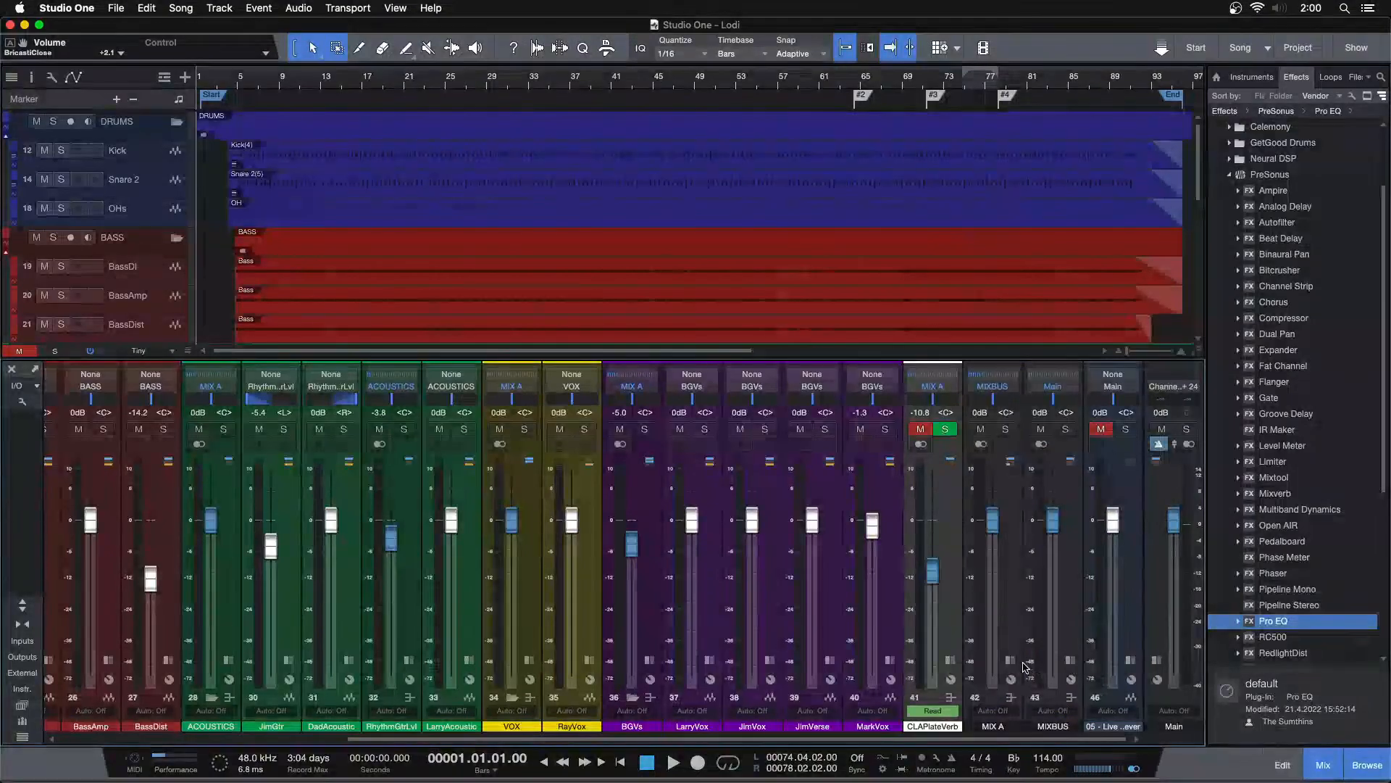
left_click(1068, 660)
right_click(1097, 401)
left_click(1096, 521)
left_click(1054, 660)
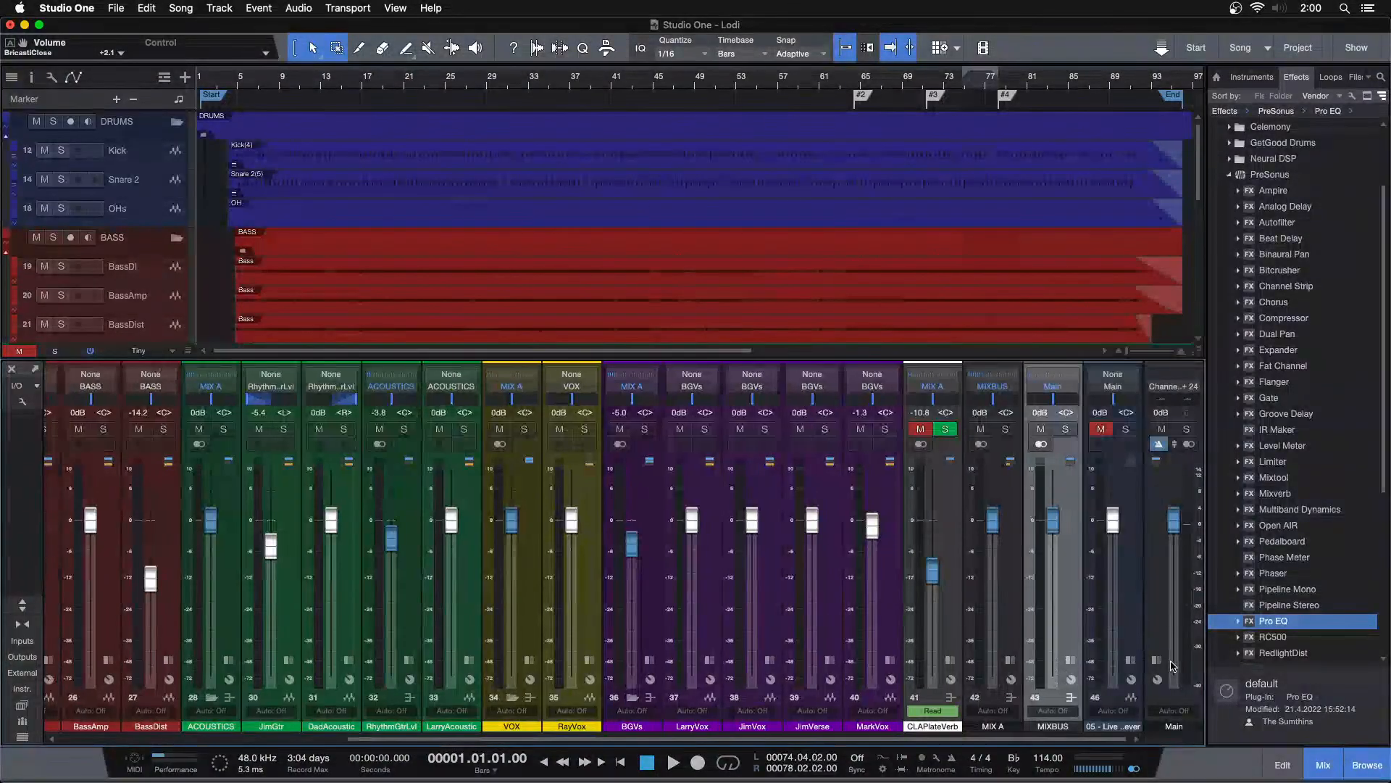
Step: Hide the console and save the song
key("F3")
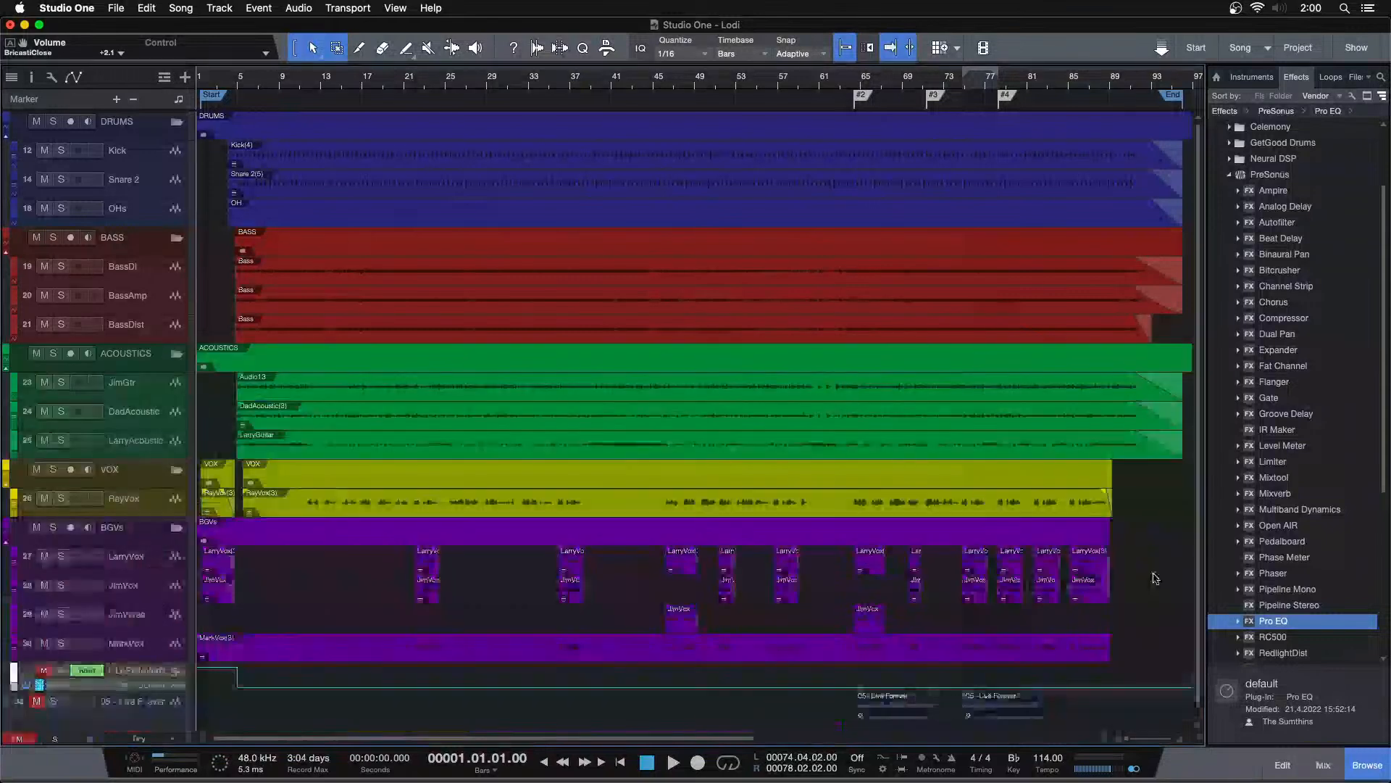
key("super+s")
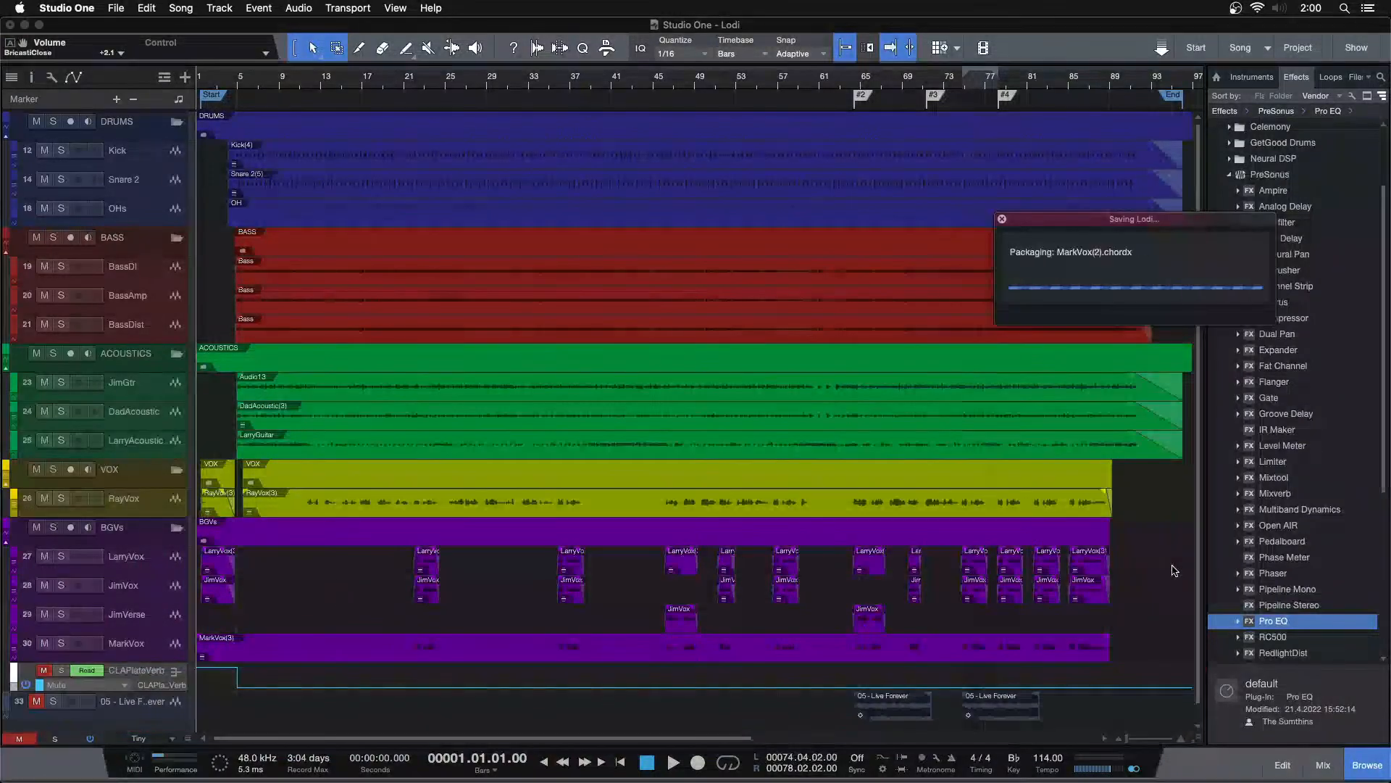